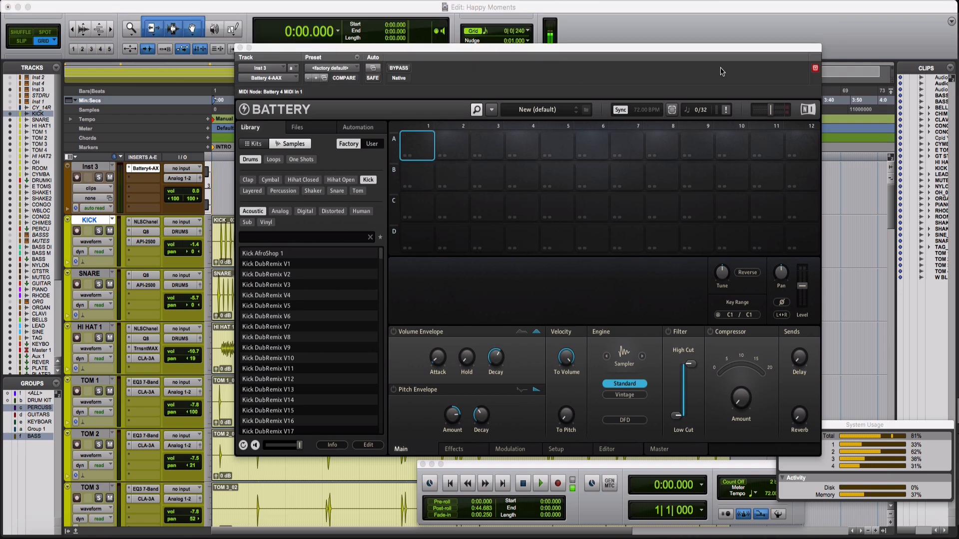
Switch to the Tropical Samples site in the browser, maximize it, and preview the One Drop 16 loop from about 0:40
{"action": "left_click_drag", "start_coordinate": [721, 67], "coordinate": [871, 61]}
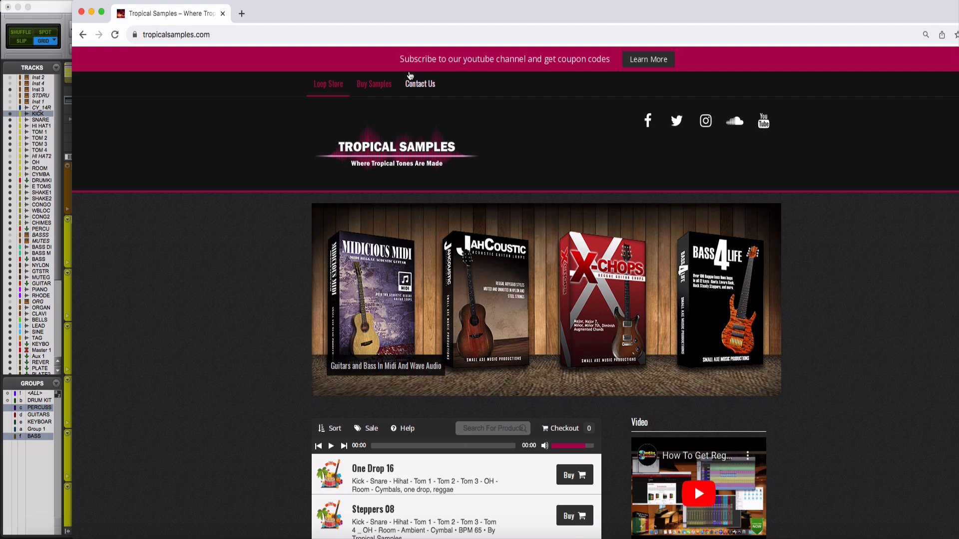
{"action": "double_click", "coordinate": [410, 19]}
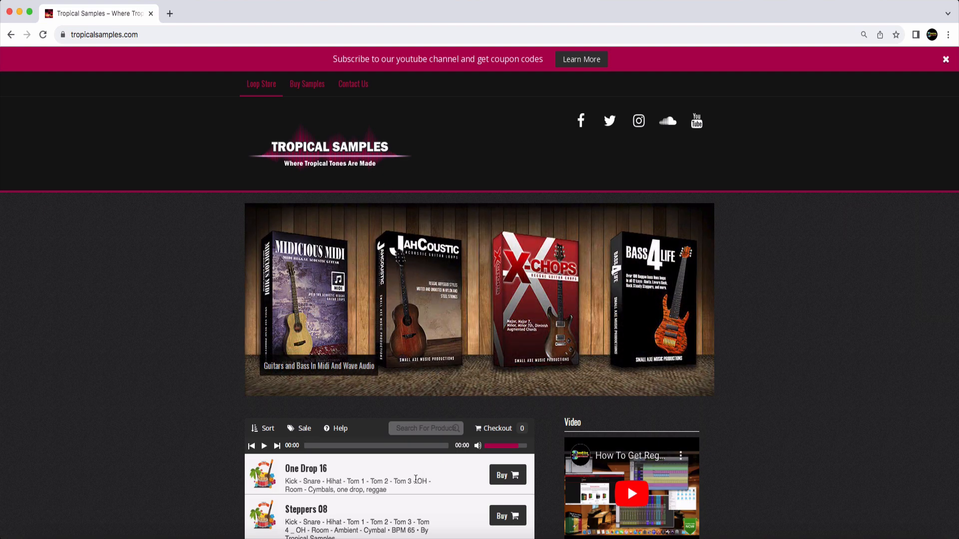
{"action": "left_click", "coordinate": [416, 479]}
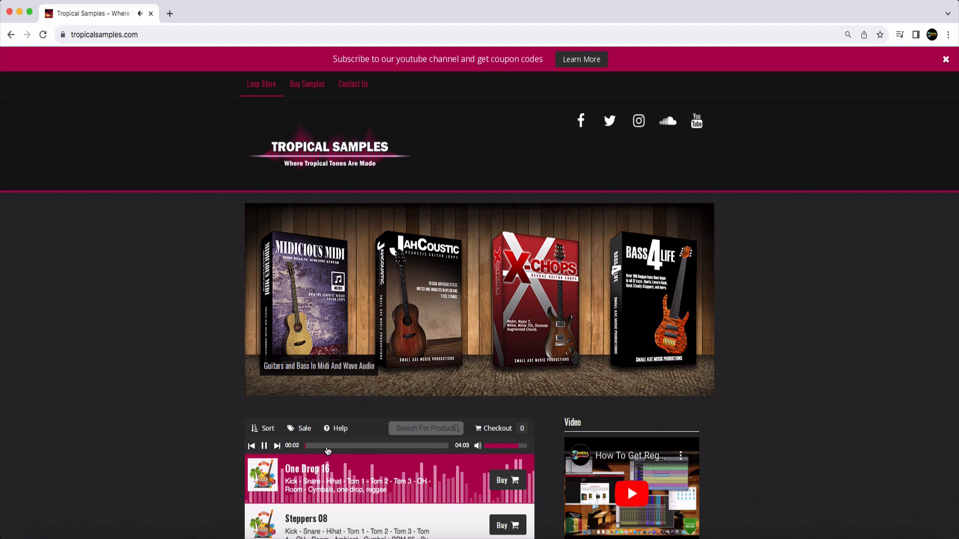
{"action": "left_click", "coordinate": [328, 446]}
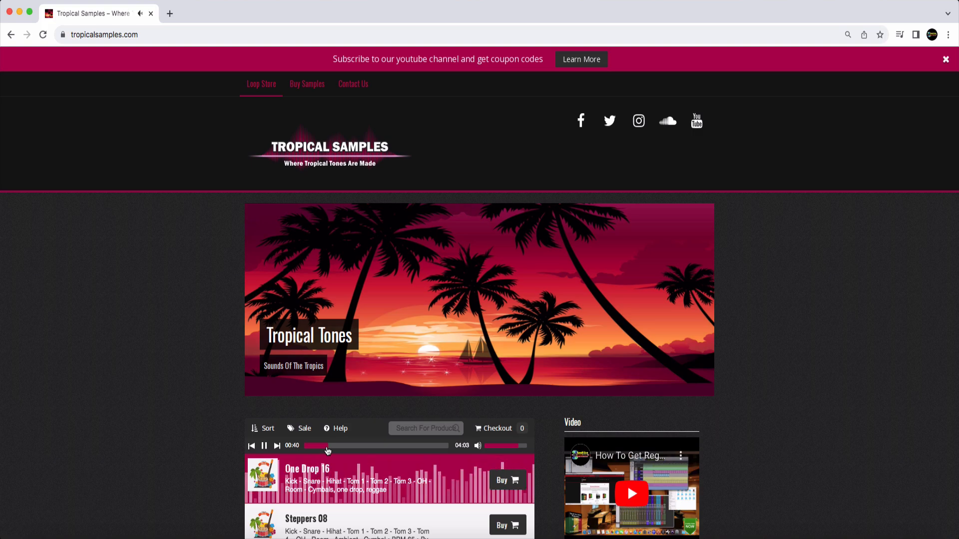
Preview the Steppers 08 loop in the loop store, skipping ahead to about 0:40
{"action": "scroll", "coordinate": [345, 462], "scroll_direction": "down", "scroll_amount": 3}
{"action": "scroll", "coordinate": [348, 462], "scroll_direction": "up", "scroll_amount": 3}
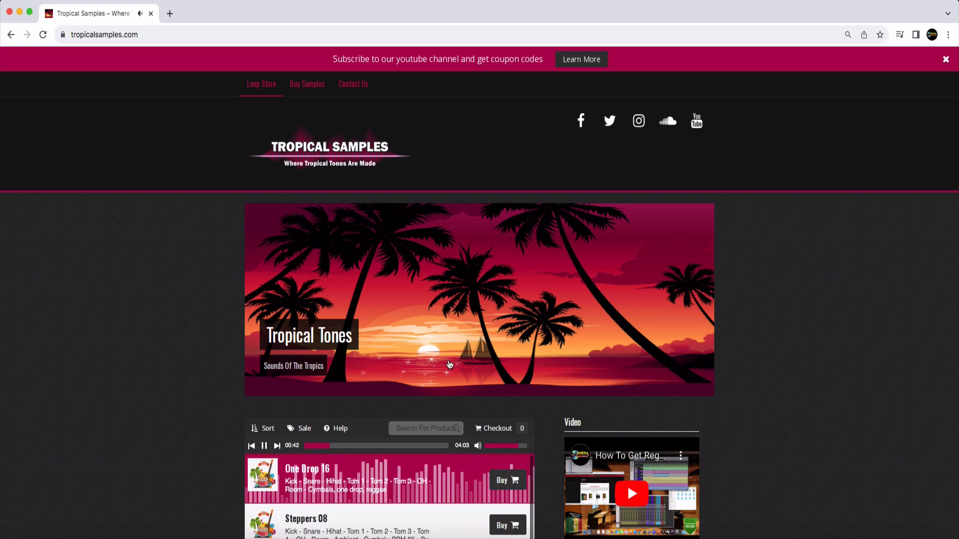
{"action": "scroll", "coordinate": [450, 365], "scroll_direction": "down", "scroll_amount": 4}
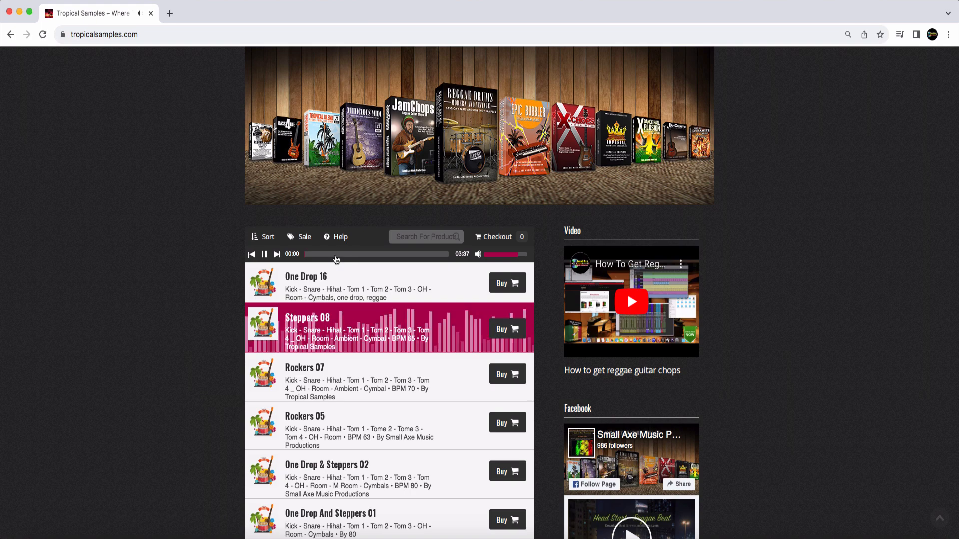
{"action": "left_click", "coordinate": [332, 254]}
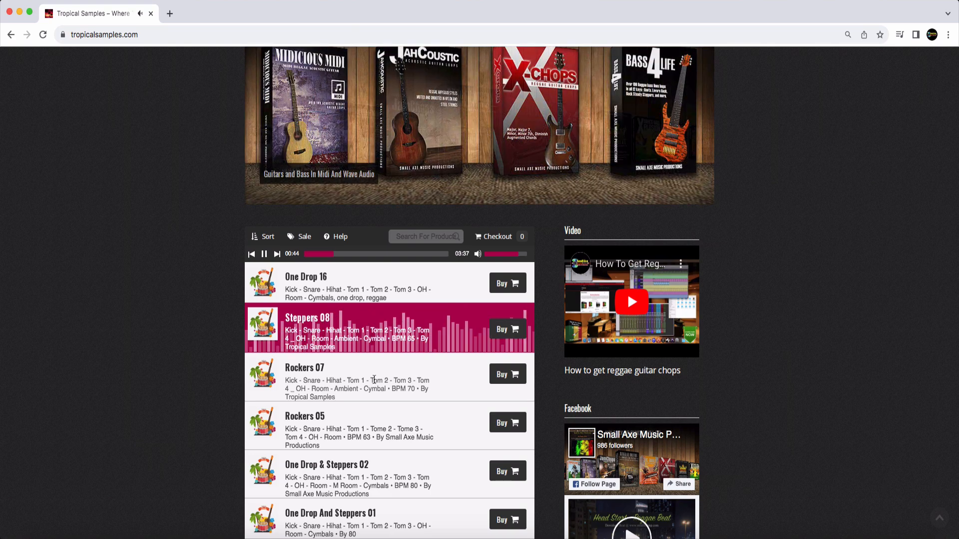
Preview the Rockers 07 loop, pausing and resuming it, and play Rockers 05 from about 0:29
{"action": "left_click", "coordinate": [374, 379]}
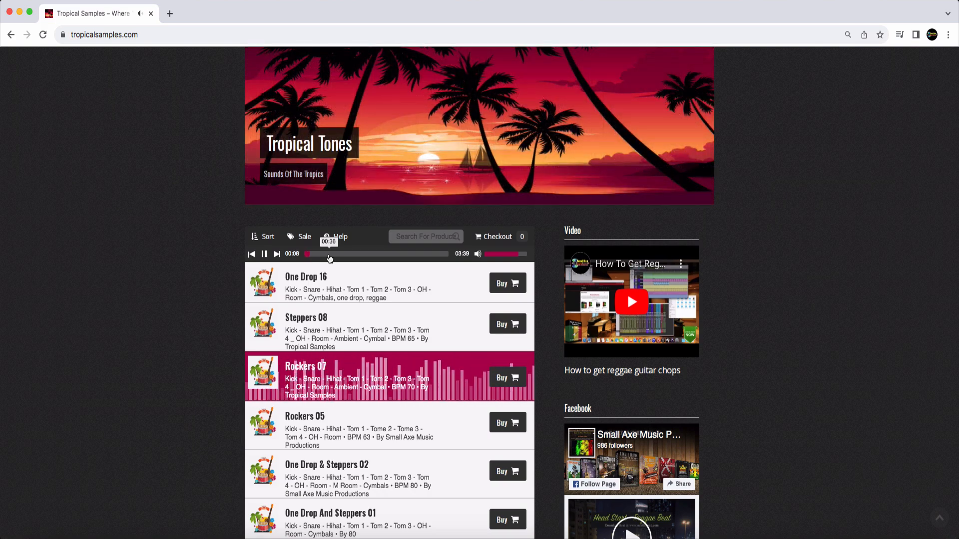
{"action": "left_click", "coordinate": [266, 257]}
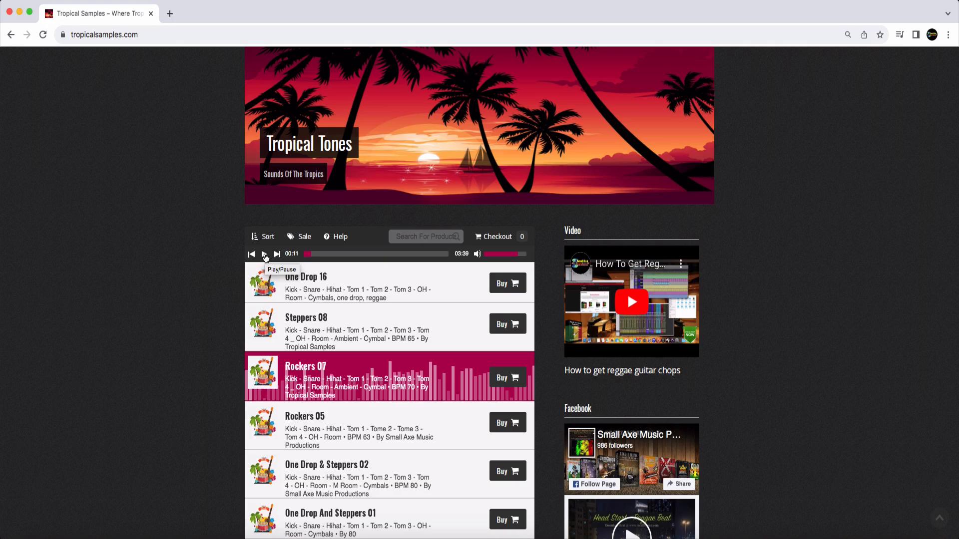
{"action": "left_click", "coordinate": [264, 255]}
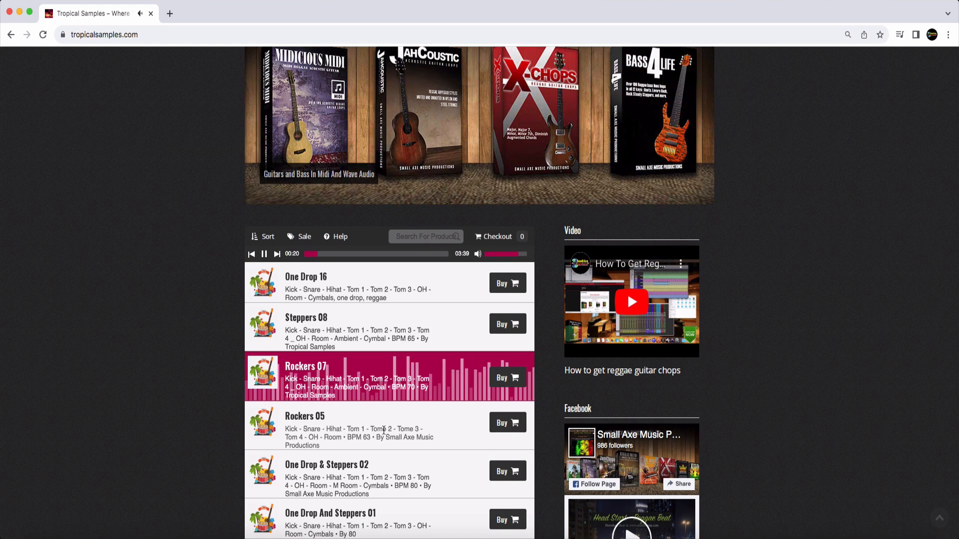
{"action": "left_click", "coordinate": [383, 430]}
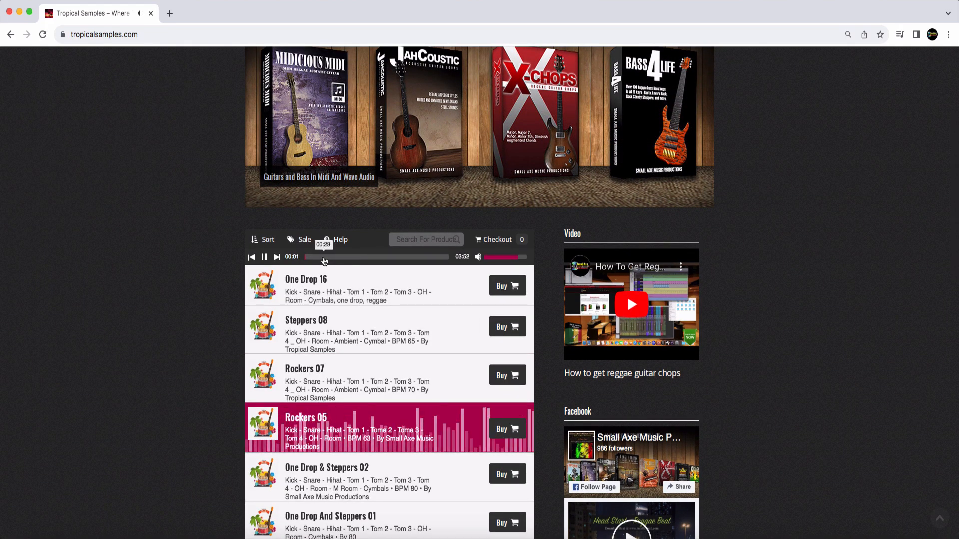
{"action": "left_click", "coordinate": [323, 256]}
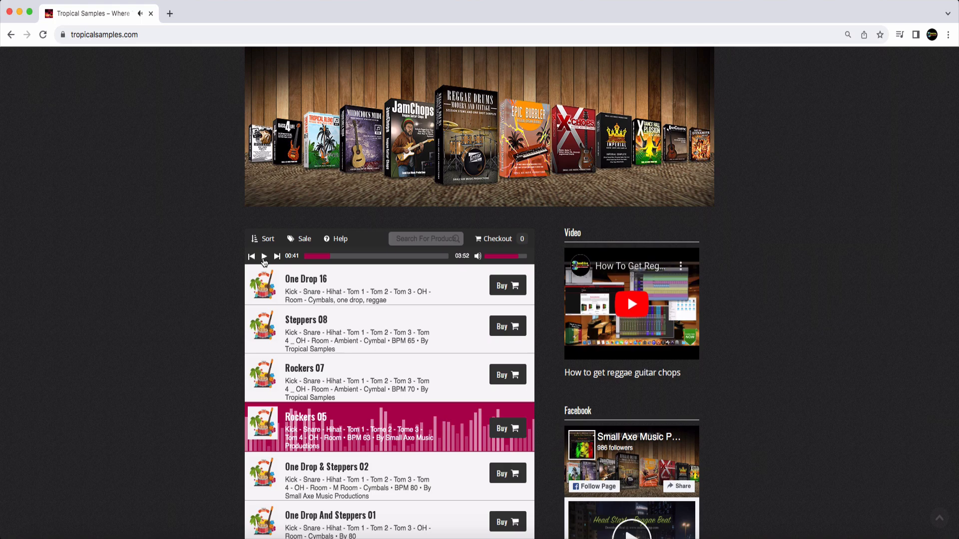
Browse the Buy Samples page and view the Tropical Guitar Licks product
{"action": "scroll", "coordinate": [350, 335], "scroll_direction": "up", "scroll_amount": 4}
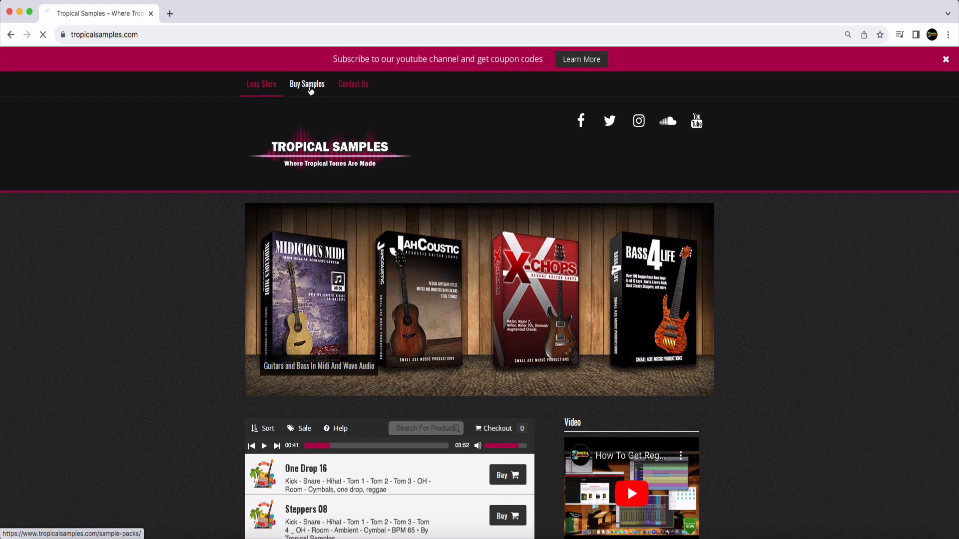
{"action": "left_click", "coordinate": [308, 84]}
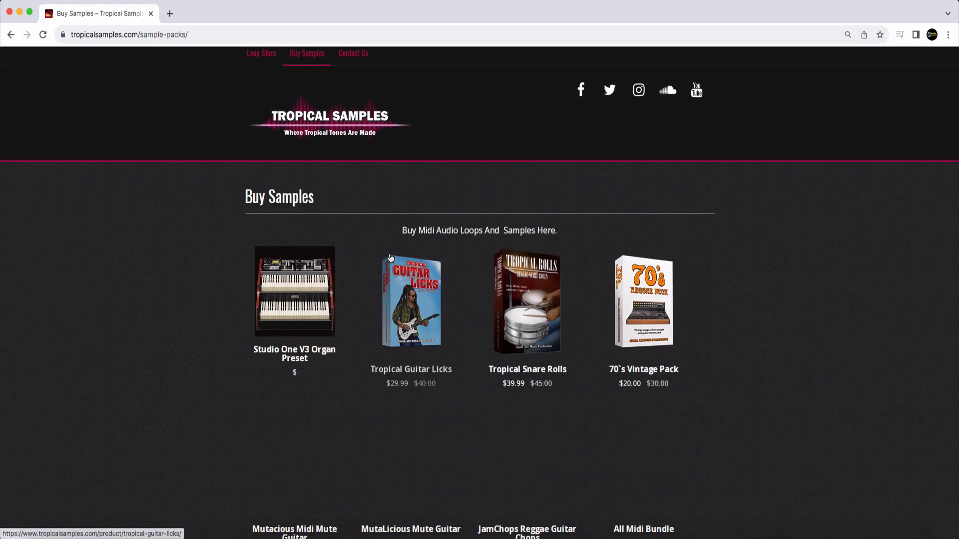
{"action": "scroll", "coordinate": [391, 257], "scroll_direction": "down", "scroll_amount": 2}
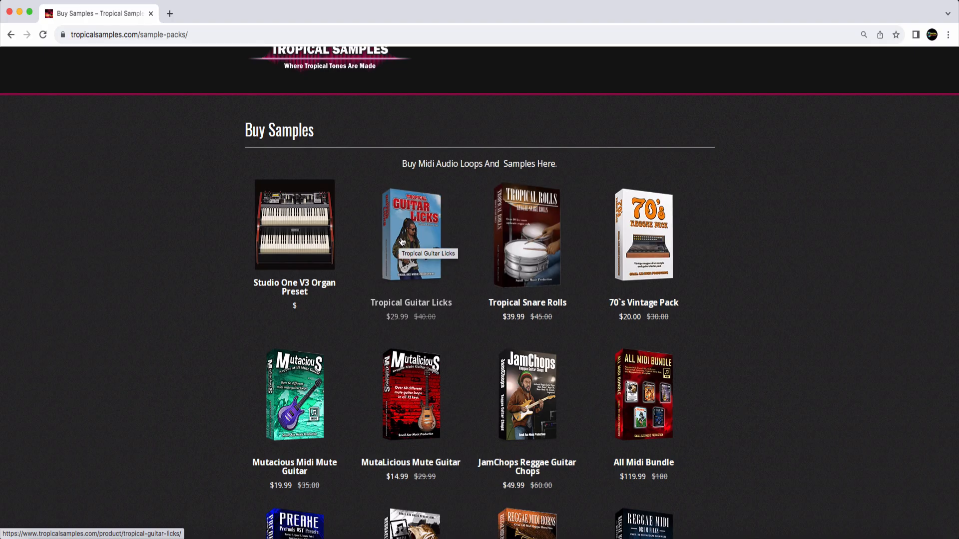
{"action": "left_click", "coordinate": [427, 240]}
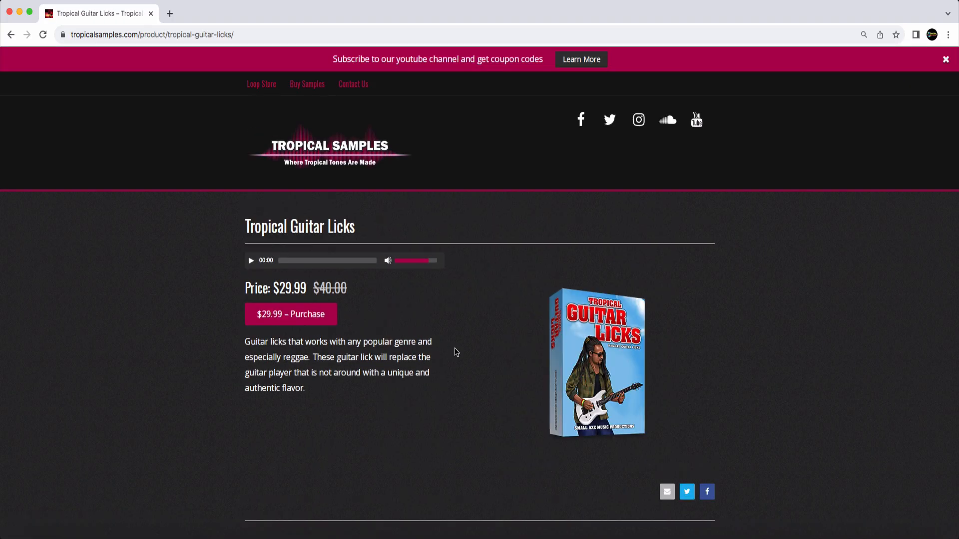
Return to the sample packs, view the Tropical Snare Rolls product, and play and pause its audio demo
{"action": "left_click", "coordinate": [11, 35]}
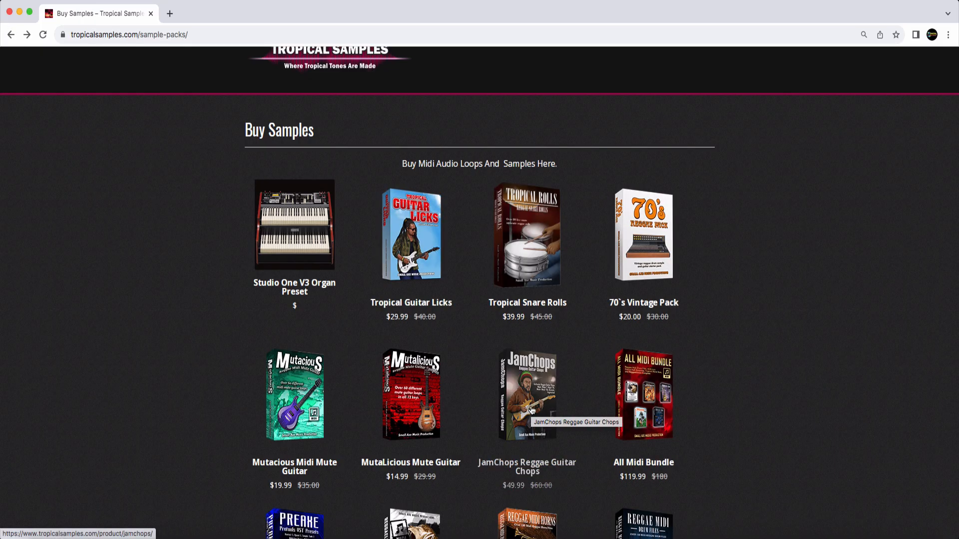
{"action": "scroll", "coordinate": [532, 410], "scroll_direction": "down", "scroll_amount": 1}
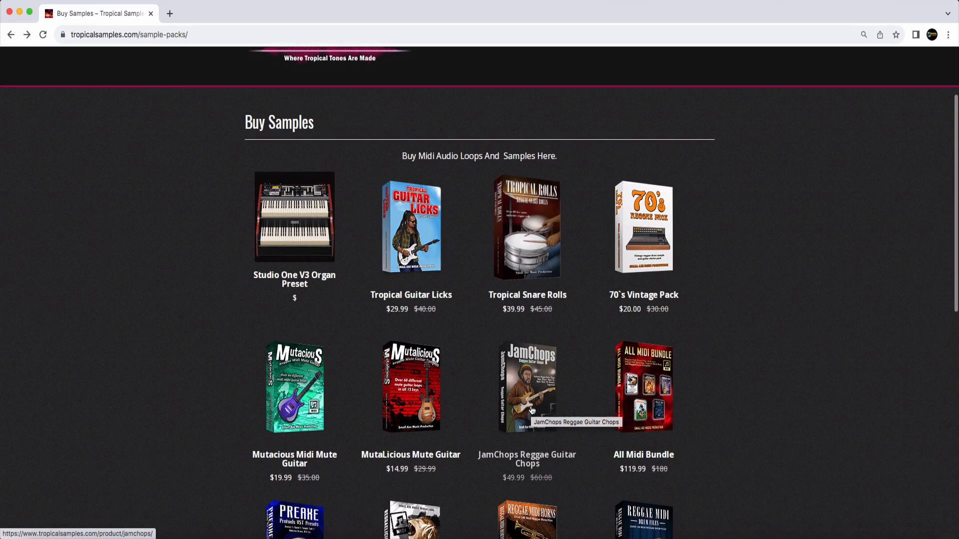
{"action": "left_click", "coordinate": [538, 235]}
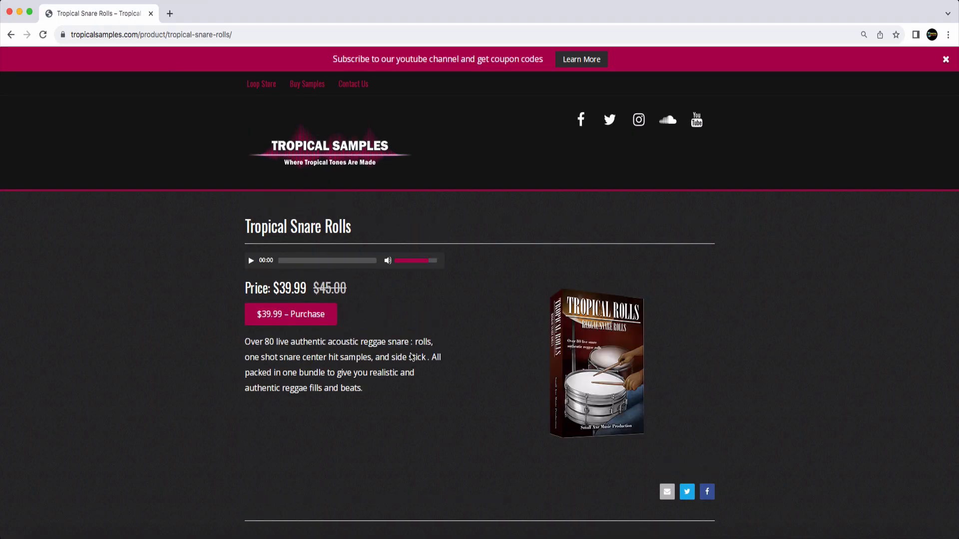
{"action": "left_click", "coordinate": [249, 264]}
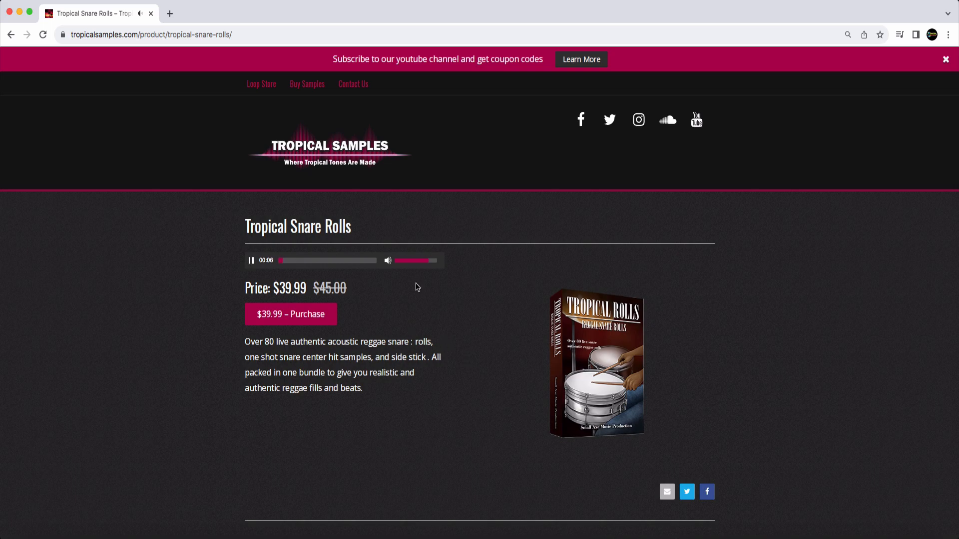
{"action": "left_click", "coordinate": [253, 265]}
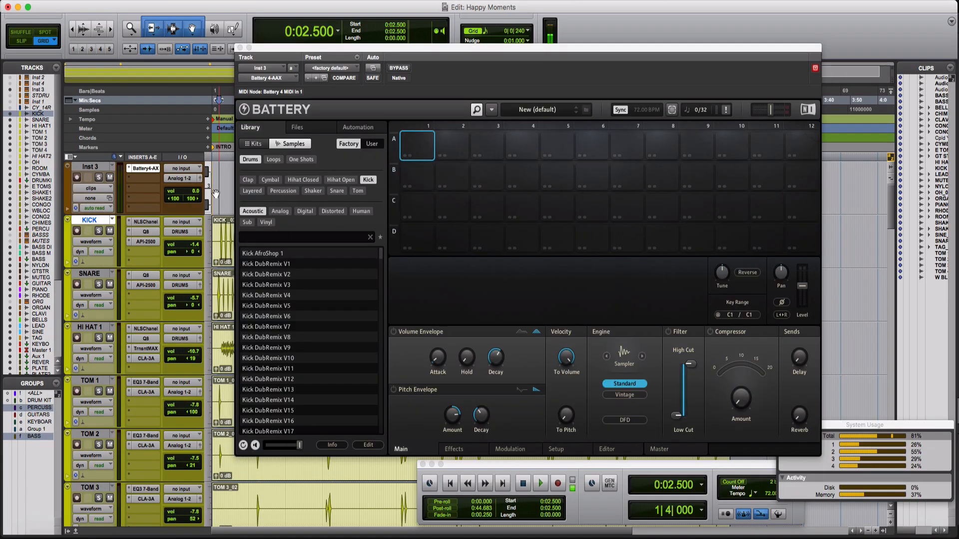
Play the Happy Moments session in Pro Tools from the start, dismiss the error dialog, and retry playback
{"action": "left_click", "coordinate": [218, 183]}
{"action": "key", "text": "Return"}
{"action": "key", "text": "space"}
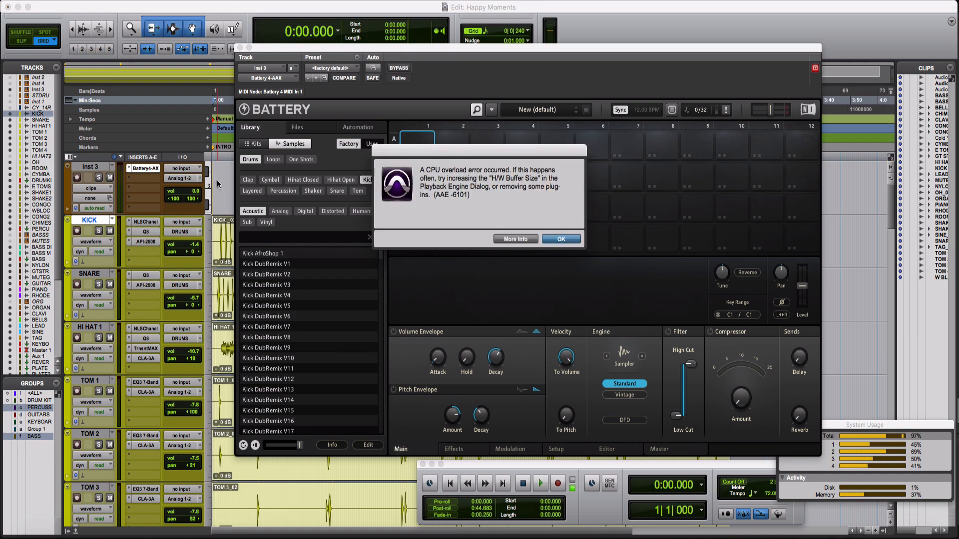
{"action": "key", "text": "Return"}
{"action": "key", "text": "space"}
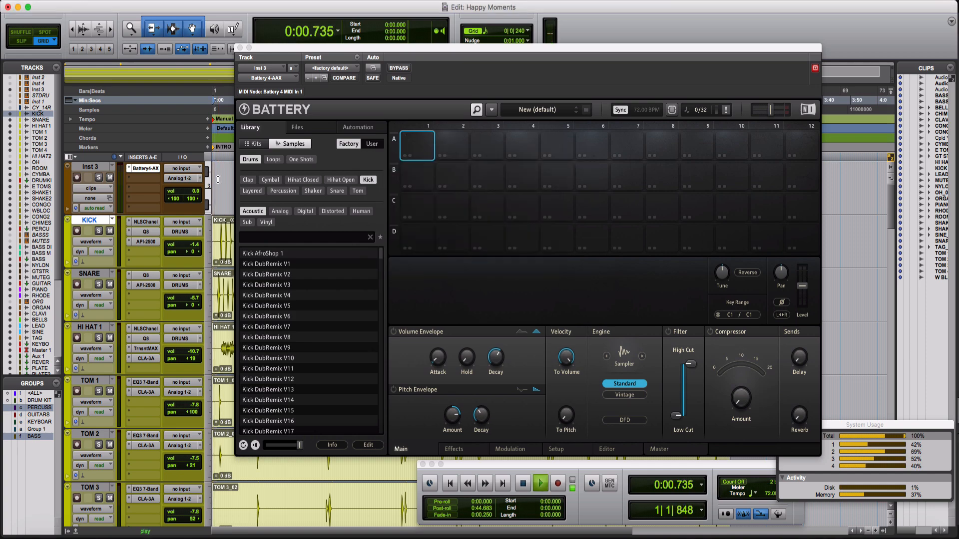
{"action": "key", "text": "Return"}
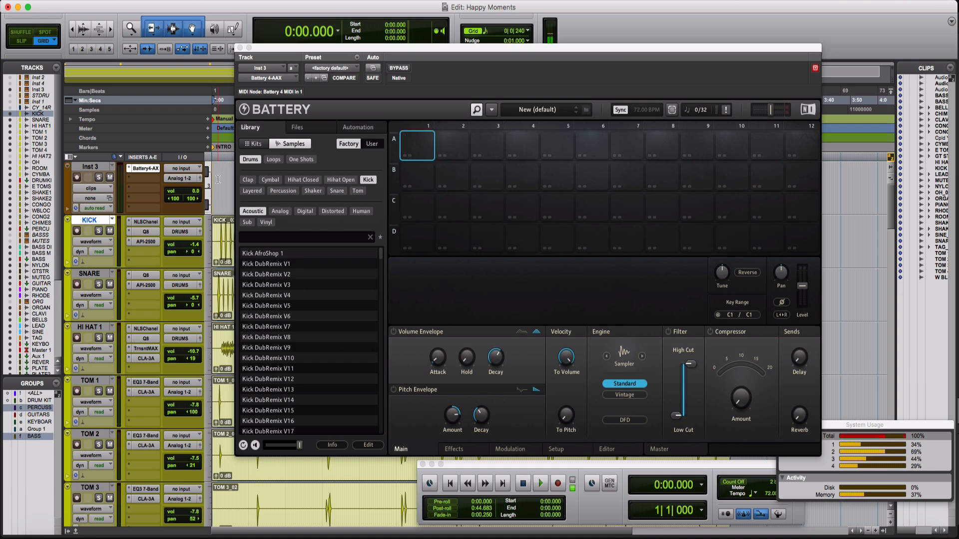
Select the Inst 3 track and move the Battery plug-in window slightly down to uncover the transport counter
{"action": "left_click", "coordinate": [96, 168]}
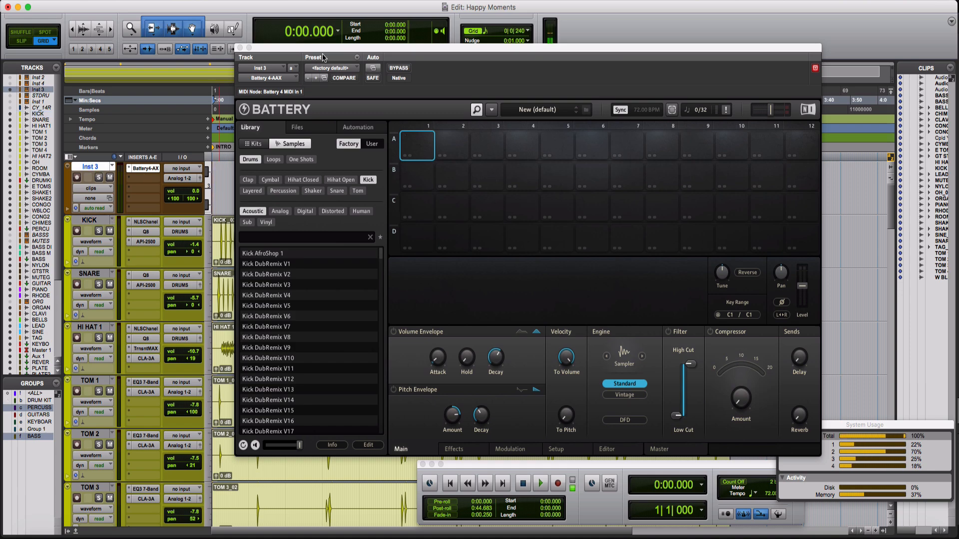
{"action": "mouse_move", "coordinate": [330, 48]}
{"action": "left_mouse_down"}
{"action": "mouse_move", "coordinate": [330, 89]}
{"action": "mouse_move", "coordinate": [328, 67]}
{"action": "left_mouse_up"}
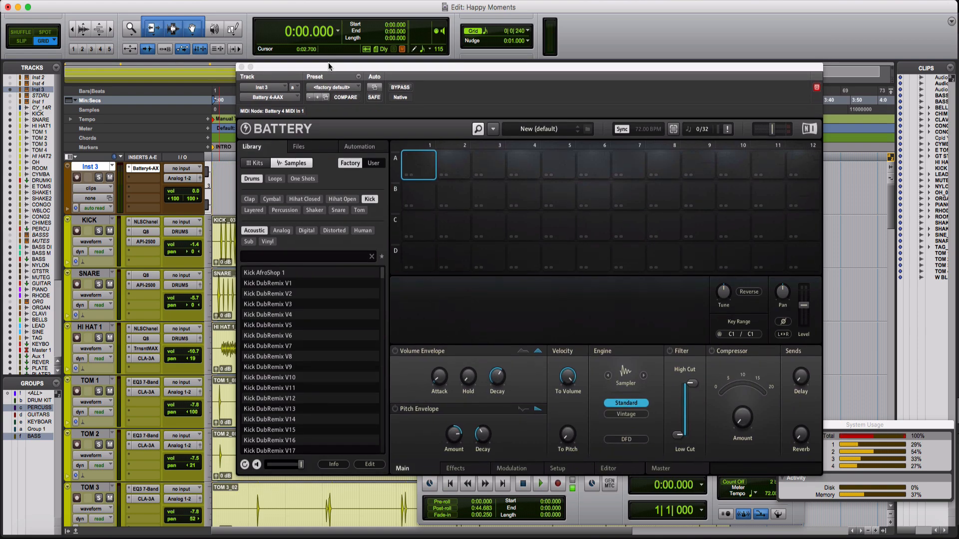
Make the Abbey Road Plates insert on the PLATE track inactive
{"action": "scroll", "coordinate": [181, 280], "scroll_direction": "down", "scroll_amount": 15}
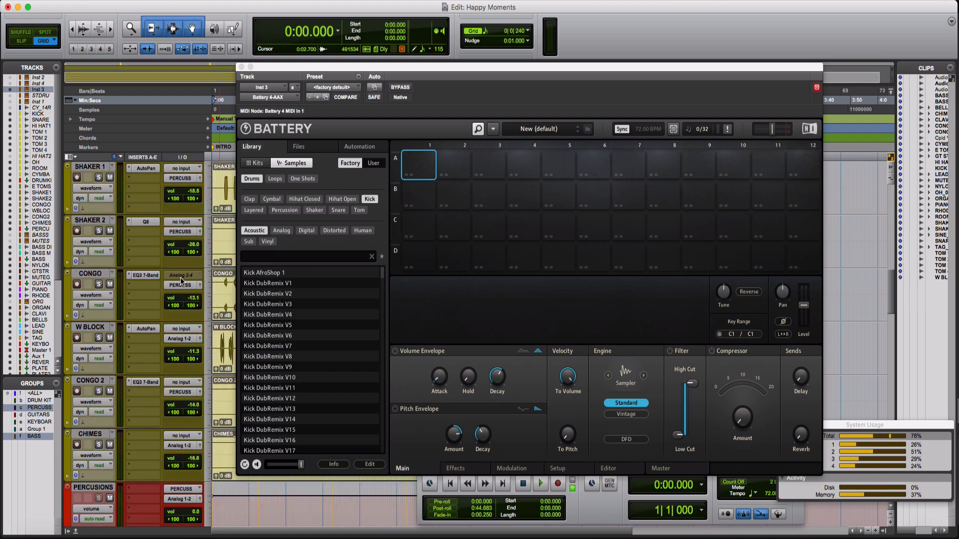
{"action": "scroll", "coordinate": [181, 279], "scroll_direction": "down", "scroll_amount": 15}
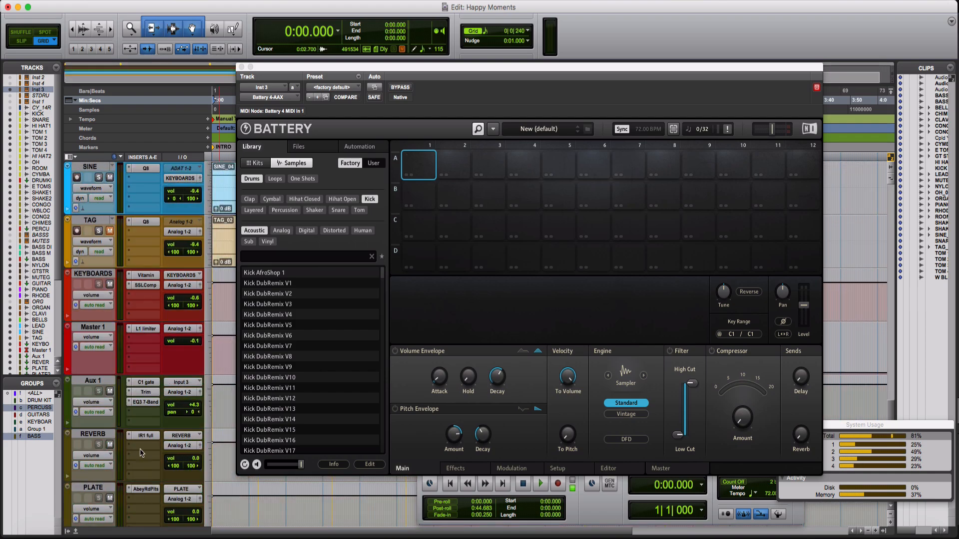
{"action": "right_click", "coordinate": [139, 494]}
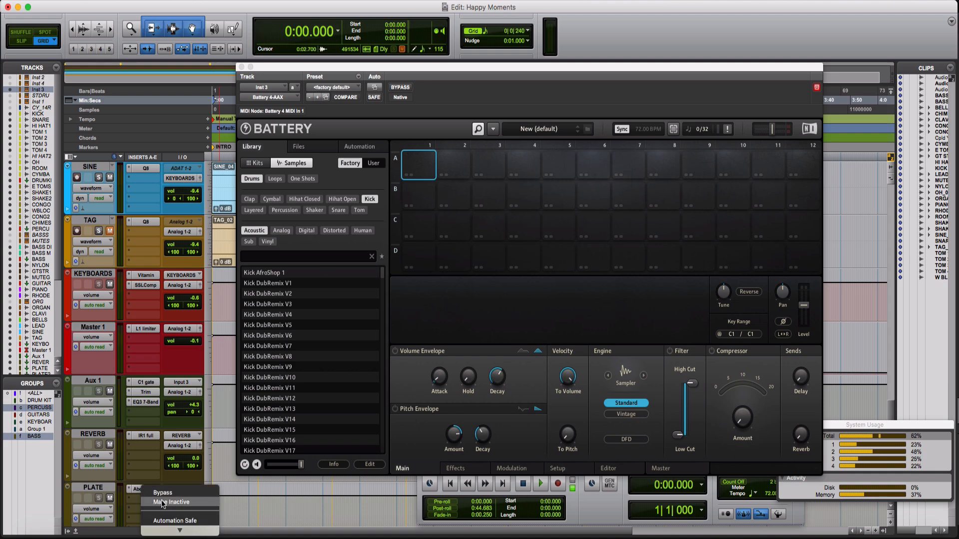
{"action": "left_click", "coordinate": [162, 503]}
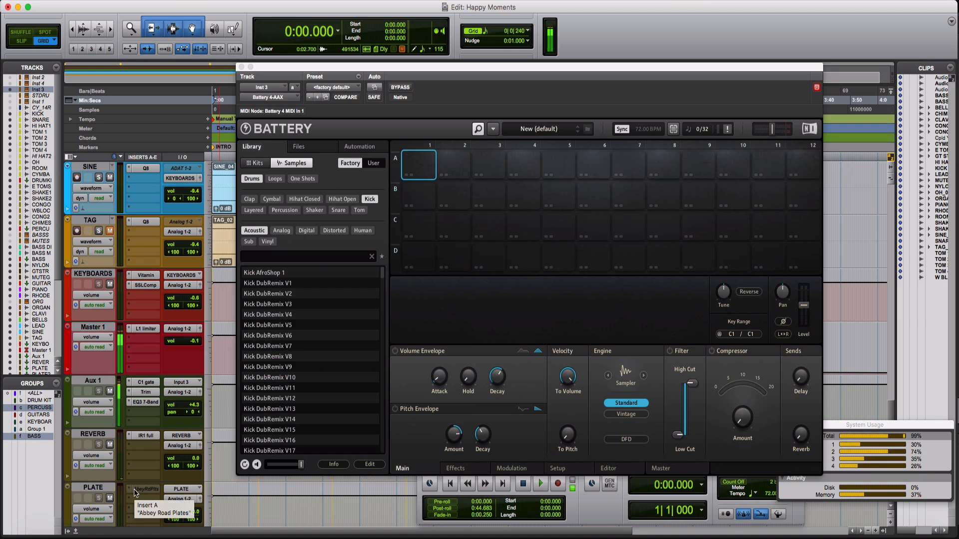
Play the session from the beginning to listen to the song, and stop playback
{"action": "scroll", "coordinate": [135, 494], "scroll_direction": "up", "scroll_amount": 3}
{"action": "scroll", "coordinate": [135, 493], "scroll_direction": "up", "scroll_amount": 15}
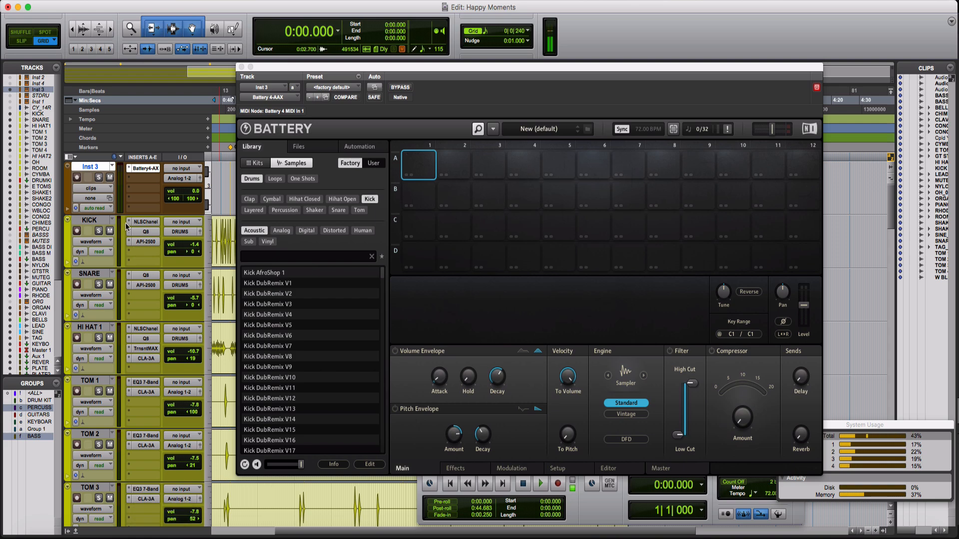
{"action": "key", "text": "space"}
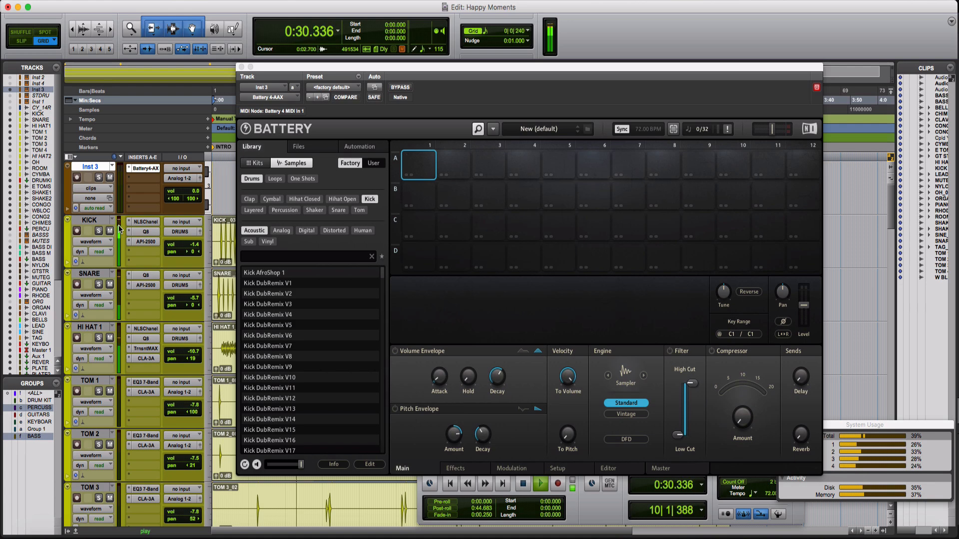
{"action": "key", "text": "space"}
Make the drum tracks from KICK through CYMBALS inactive
{"action": "left_click", "coordinate": [109, 220]}
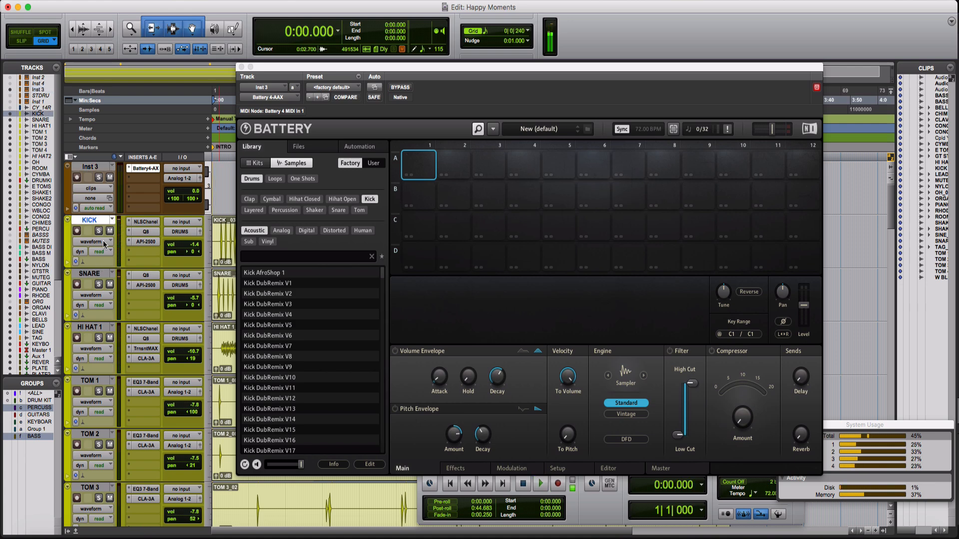
{"action": "scroll", "coordinate": [104, 243], "scroll_direction": "down", "scroll_amount": 8}
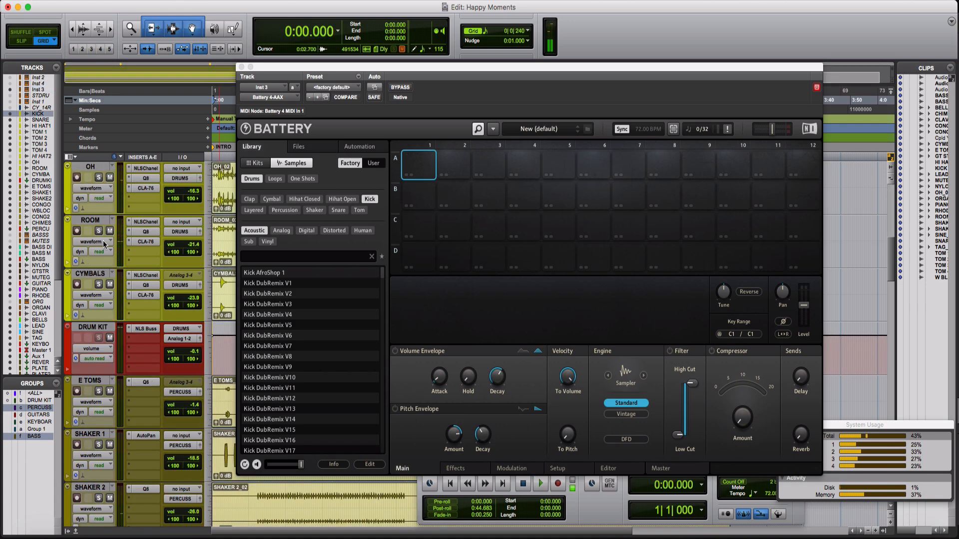
{"action": "left_click", "coordinate": [98, 276], "text": "shift"}
{"action": "right_click", "coordinate": [99, 275]}
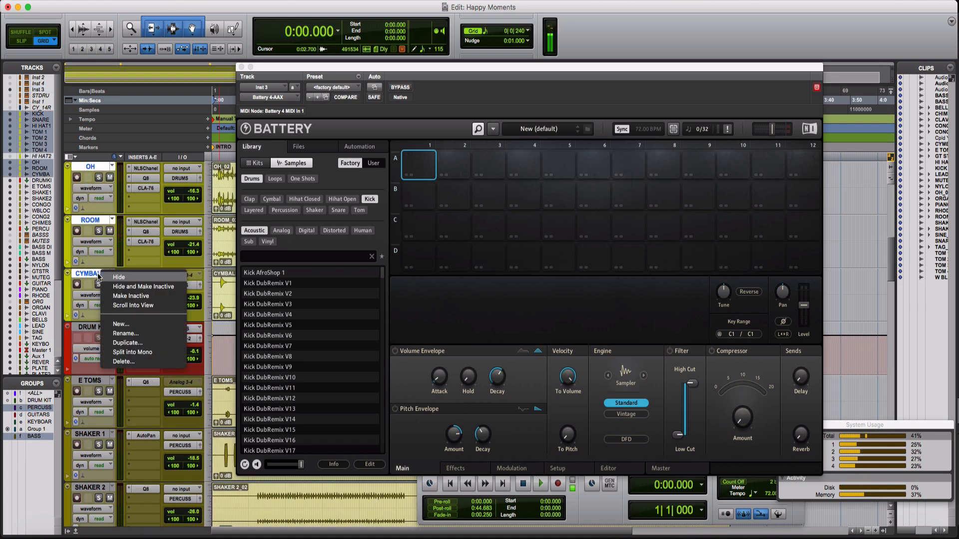
{"action": "left_click", "coordinate": [134, 297]}
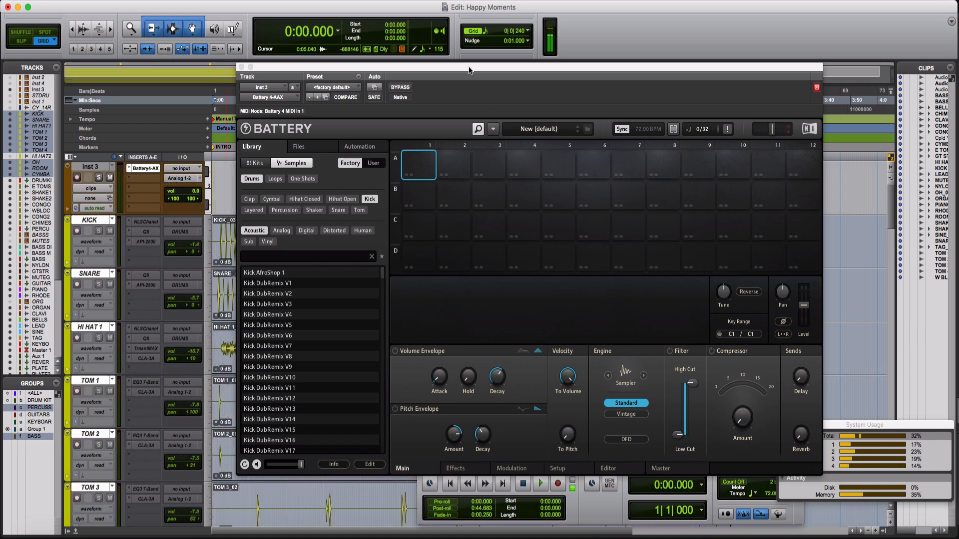
Move the Battery window clear of the tracks, and open the KICKS folder inside My Kit in Finder
{"action": "left_click_drag", "start_coordinate": [470, 73], "coordinate": [552, 11]}
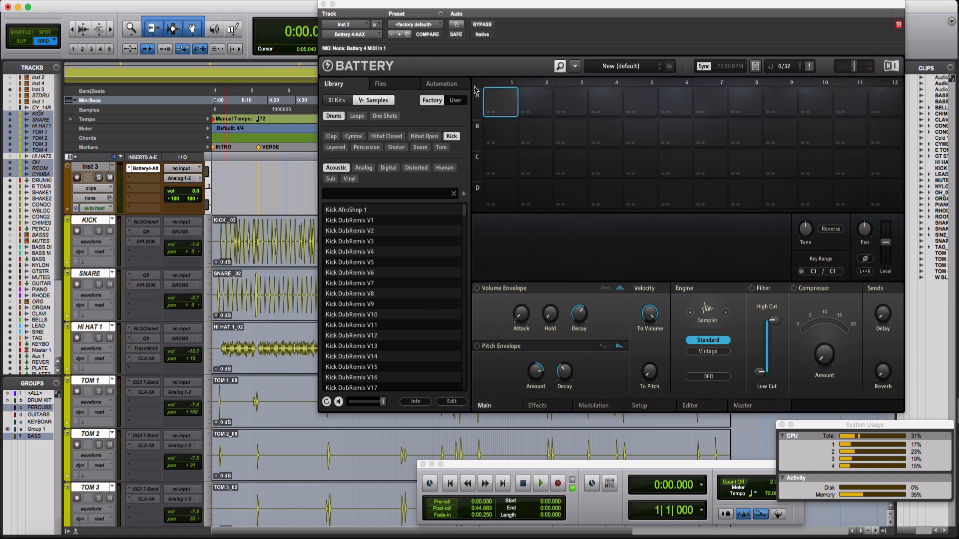
{"action": "left_click", "coordinate": [46, 532]}
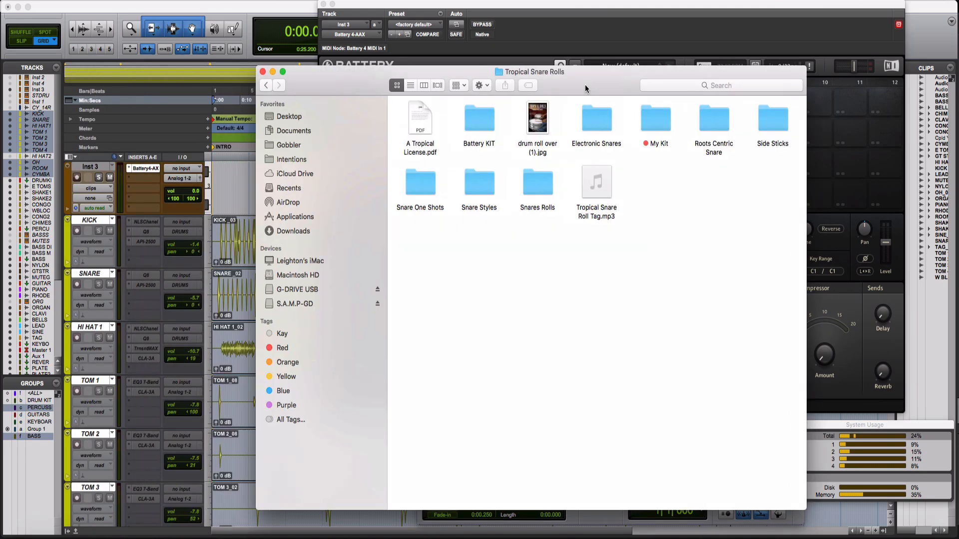
{"action": "left_click_drag", "start_coordinate": [585, 85], "coordinate": [579, 92]}
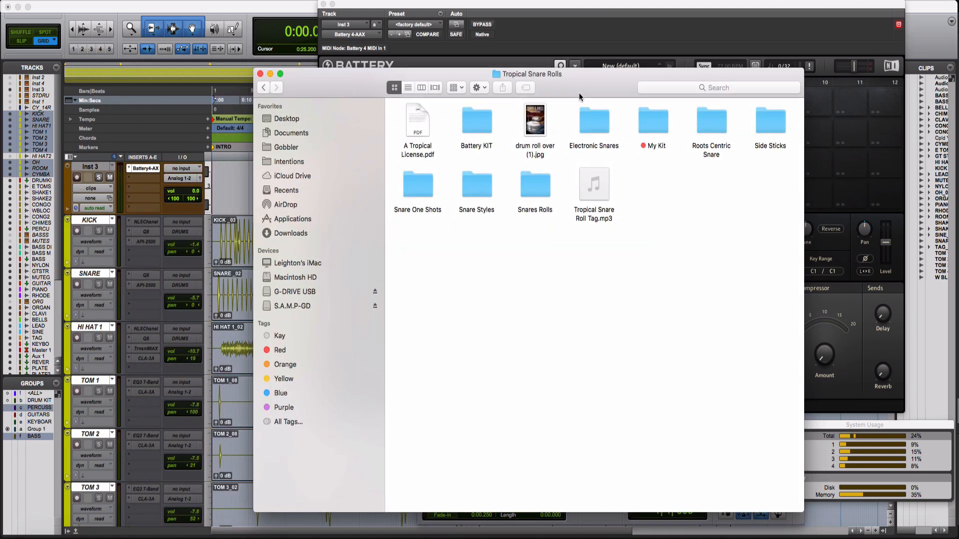
{"action": "left_click", "coordinate": [658, 124]}
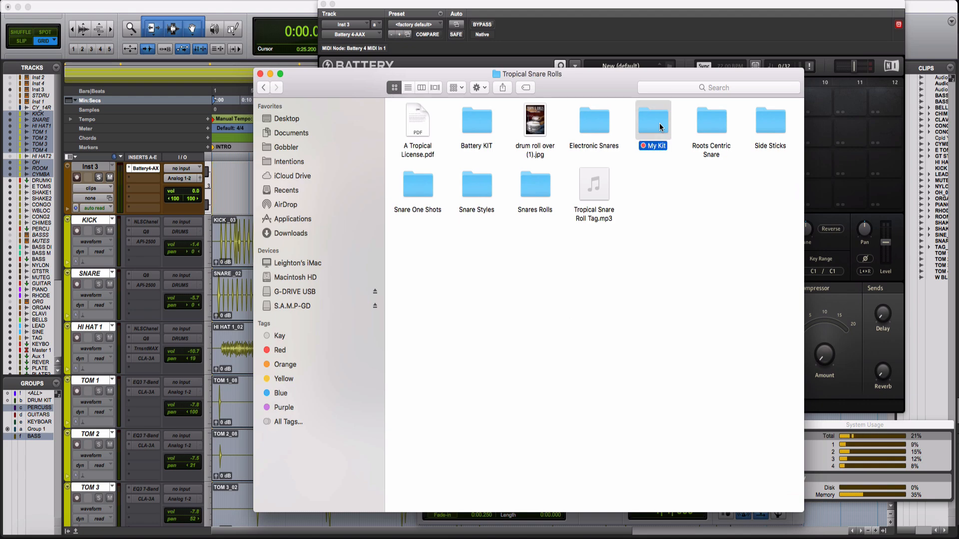
{"action": "double_click", "coordinate": [659, 127]}
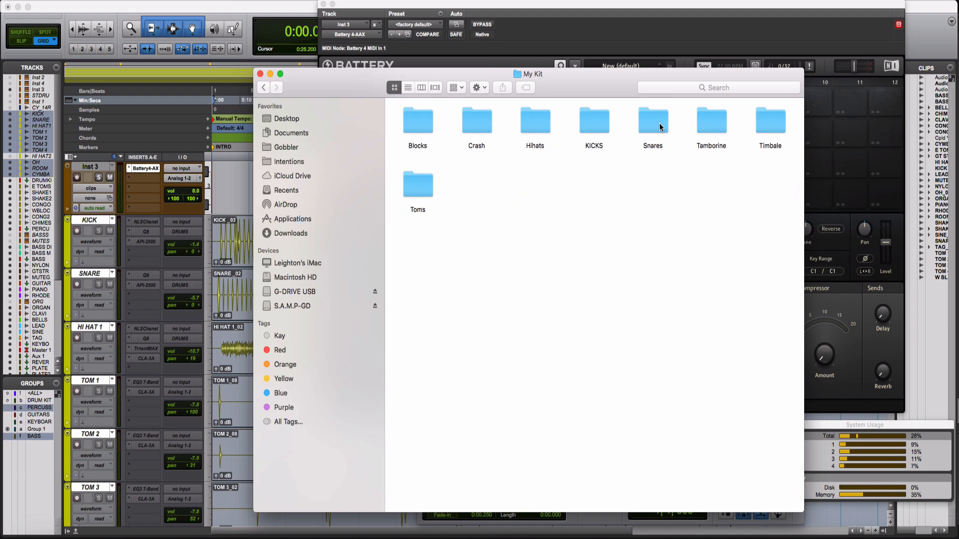
{"action": "left_click_drag", "start_coordinate": [594, 88], "coordinate": [568, 144]}
{"action": "double_click", "coordinate": [570, 174]}
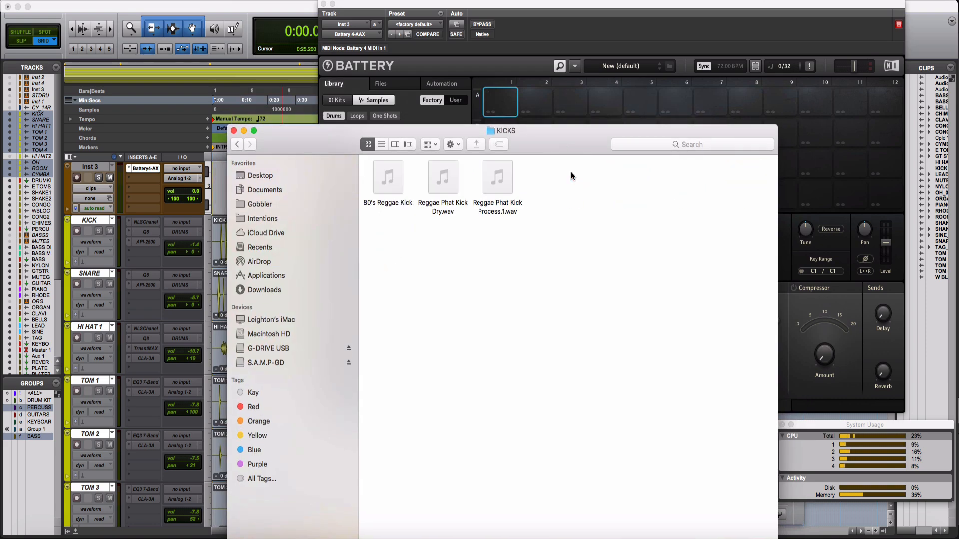
Preview the 80's Reggae Kick, Reggae Phat Kick Dry.wav and Reggae Phat Kick Process.1.wav samples
{"action": "left_click", "coordinate": [390, 178]}
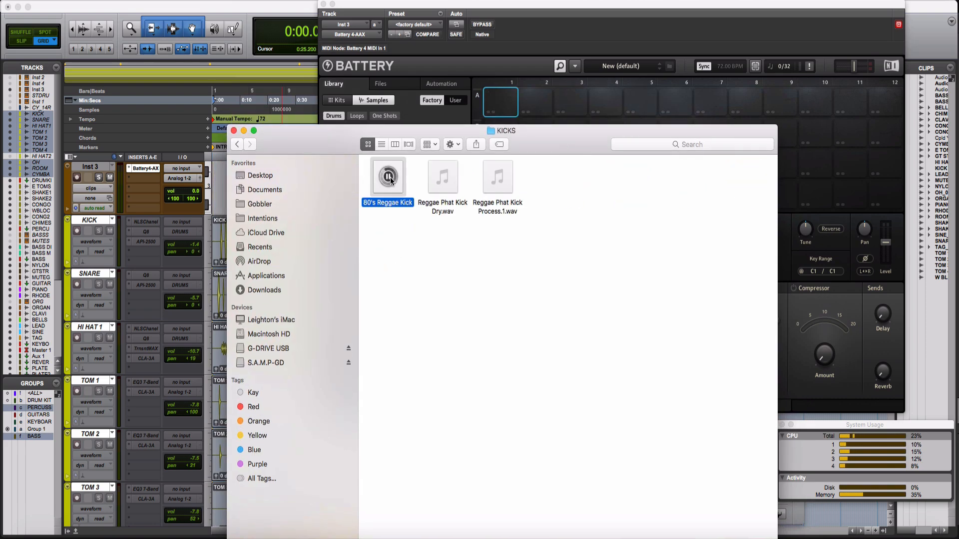
{"action": "left_click", "coordinate": [505, 277]}
{"action": "left_click", "coordinate": [444, 176]}
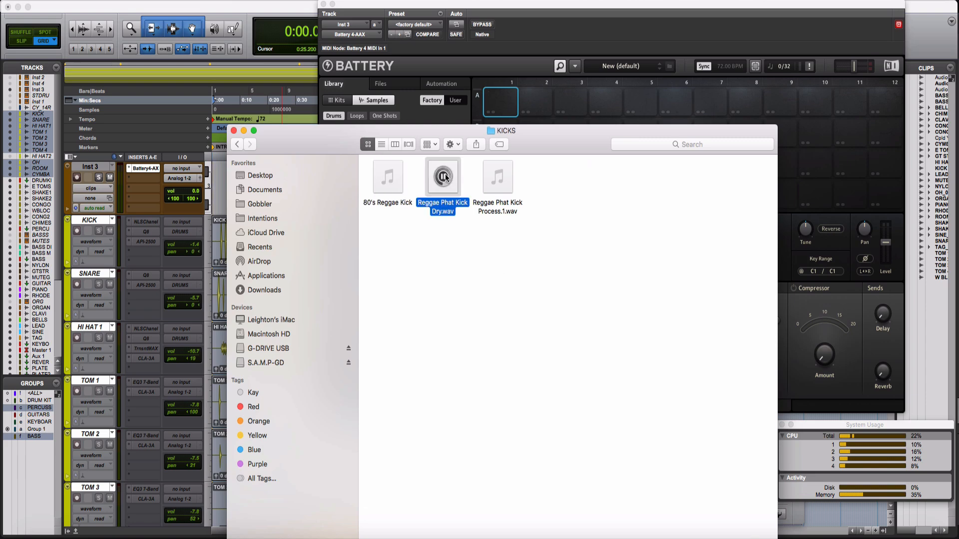
{"action": "left_click", "coordinate": [591, 205]}
{"action": "left_click", "coordinate": [498, 177]}
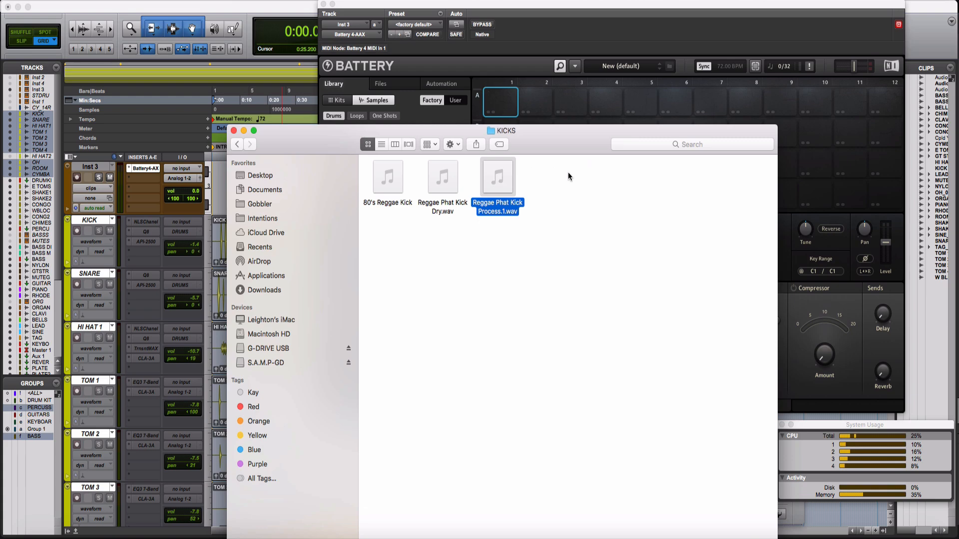
{"action": "left_click", "coordinate": [569, 206]}
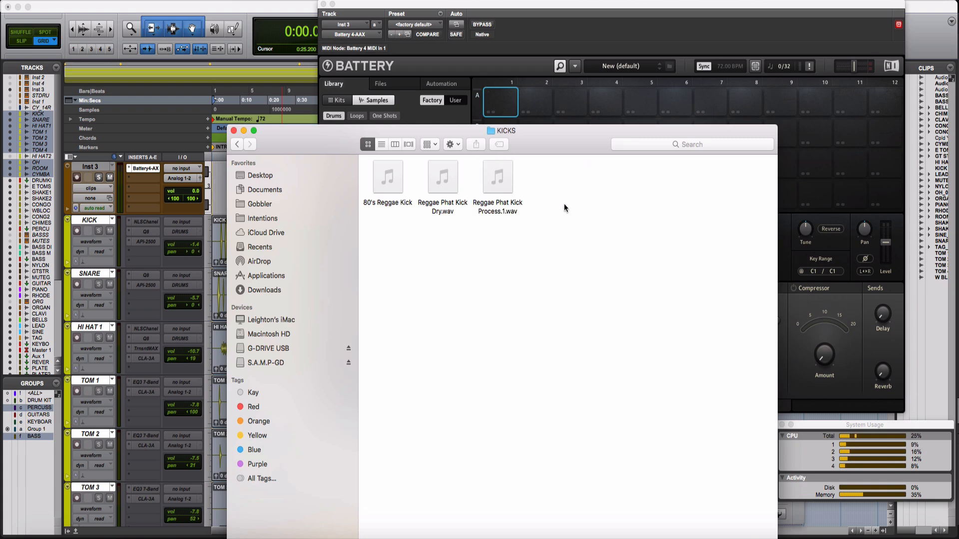
Load Reggae Phat Kick Process.1.wav into Battery cell A1 and raise its level slightly while auditioning it
{"action": "left_click_drag", "start_coordinate": [502, 180], "coordinate": [506, 107]}
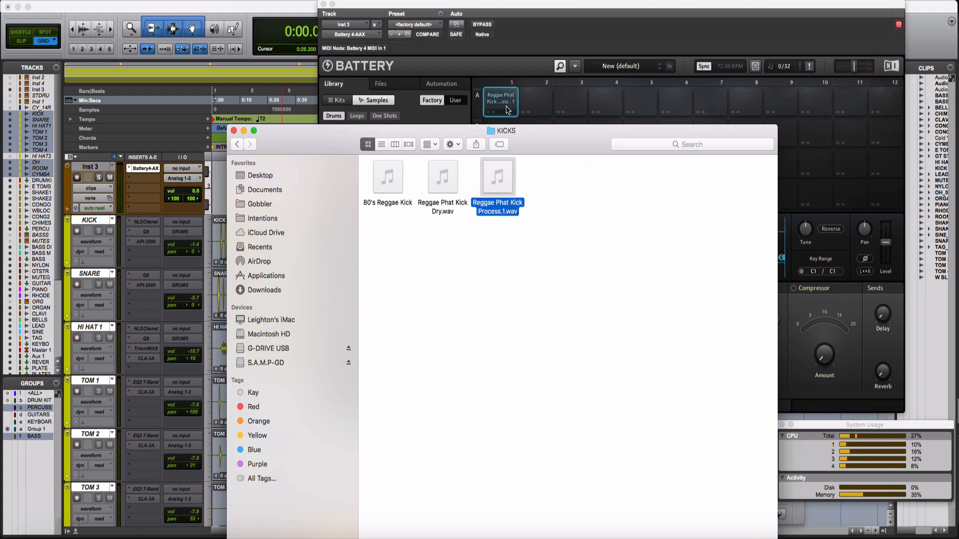
{"action": "left_click", "coordinate": [507, 109]}
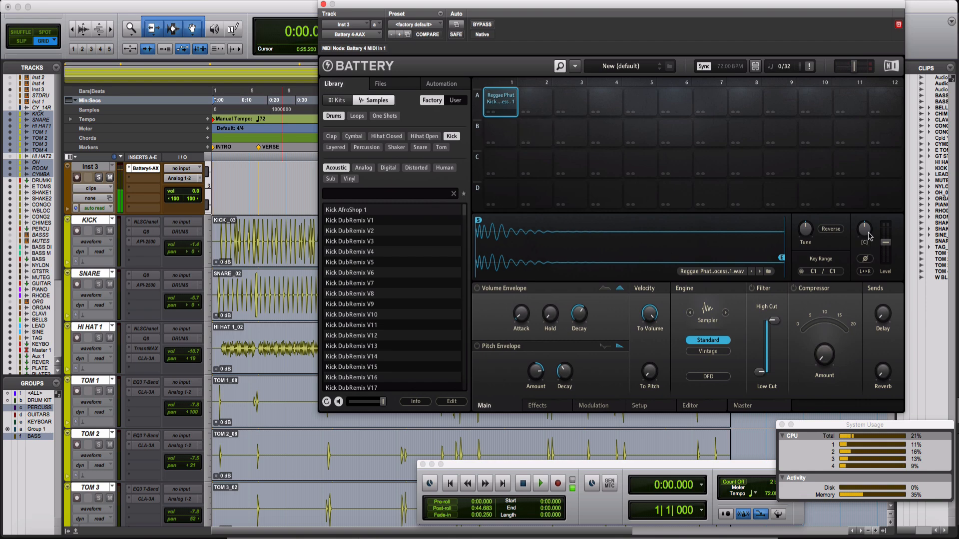
{"action": "left_click_drag", "start_coordinate": [886, 243], "coordinate": [886, 238]}
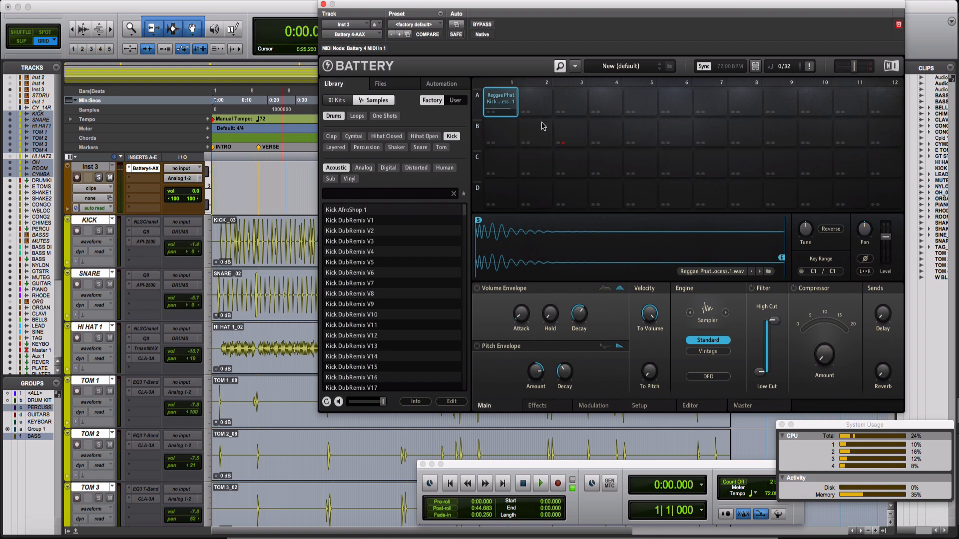
{"action": "left_click", "coordinate": [501, 104]}
{"action": "left_click", "coordinate": [500, 103]}
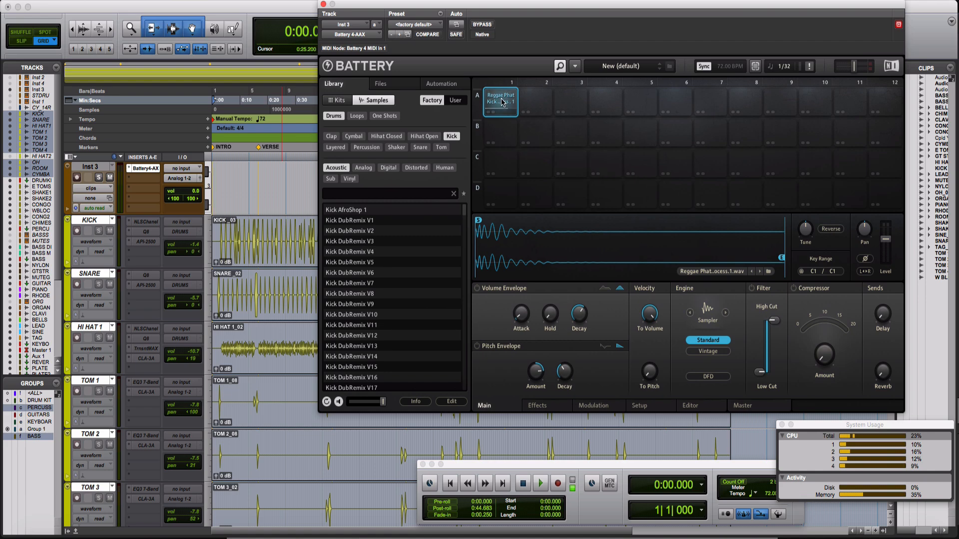
Audition the kick in Battery cell A1 again
{"action": "left_click", "coordinate": [536, 103]}
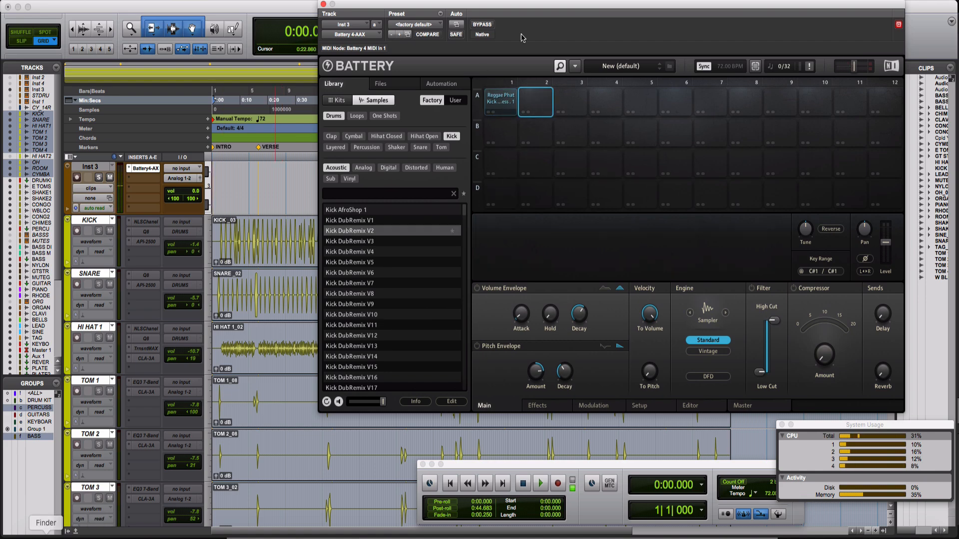
{"action": "left_click", "coordinate": [501, 100]}
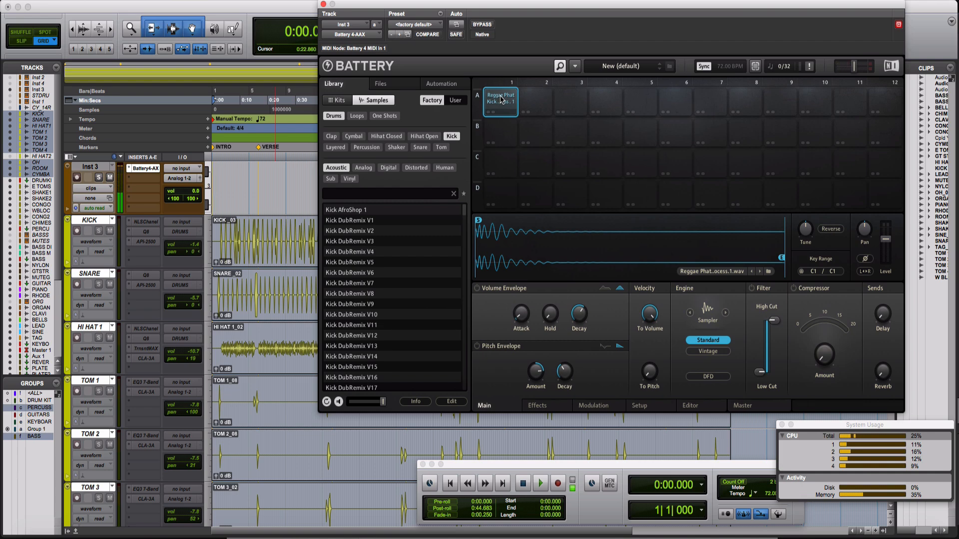
{"action": "left_click", "coordinate": [504, 103]}
Load Side Stick 6.wav from My Kit's Snares folder into Battery cell A2
{"action": "left_click", "coordinate": [535, 98]}
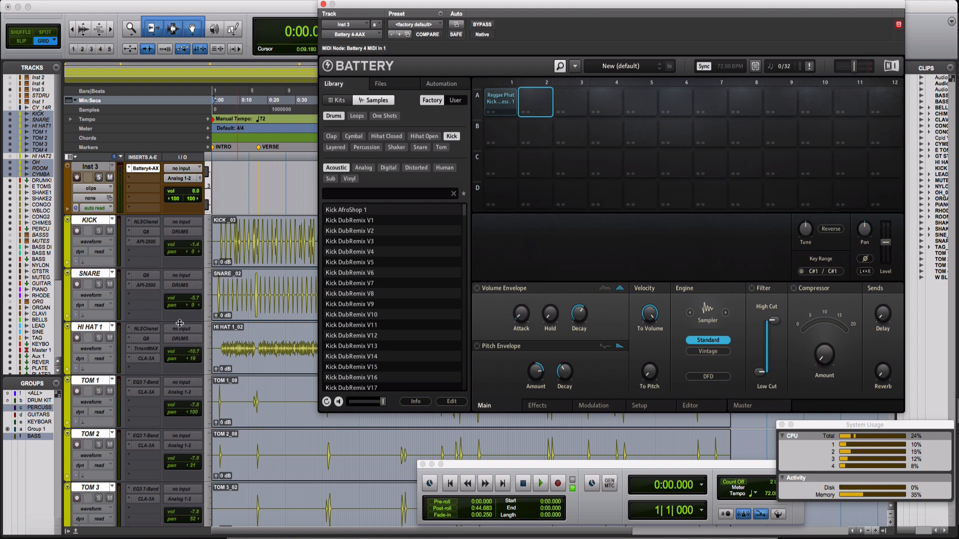
{"action": "left_click", "coordinate": [46, 537]}
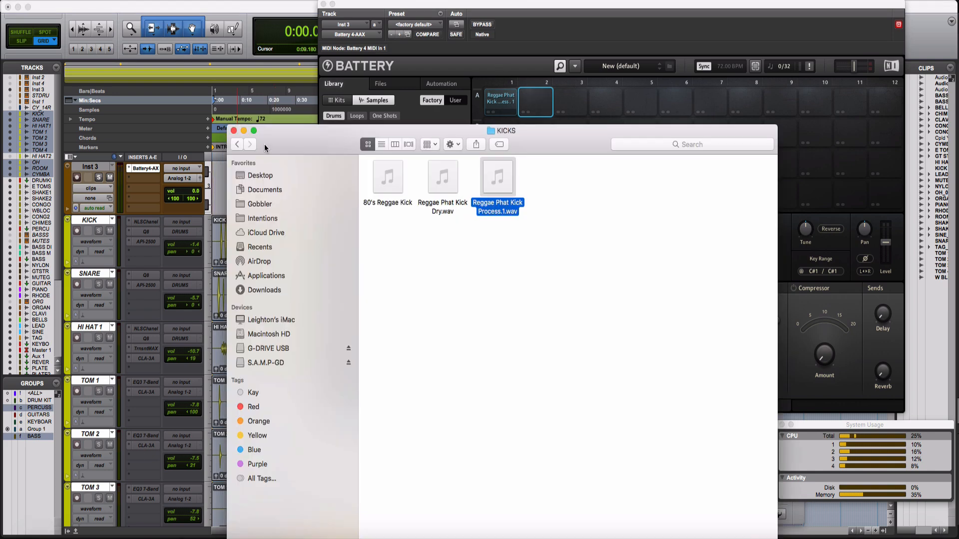
{"action": "left_click", "coordinate": [235, 145]}
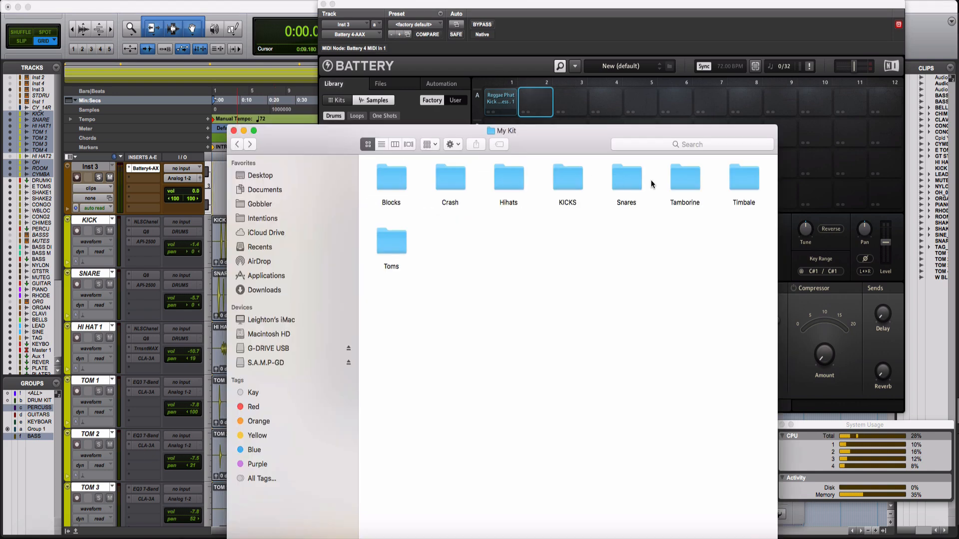
{"action": "left_click", "coordinate": [622, 179]}
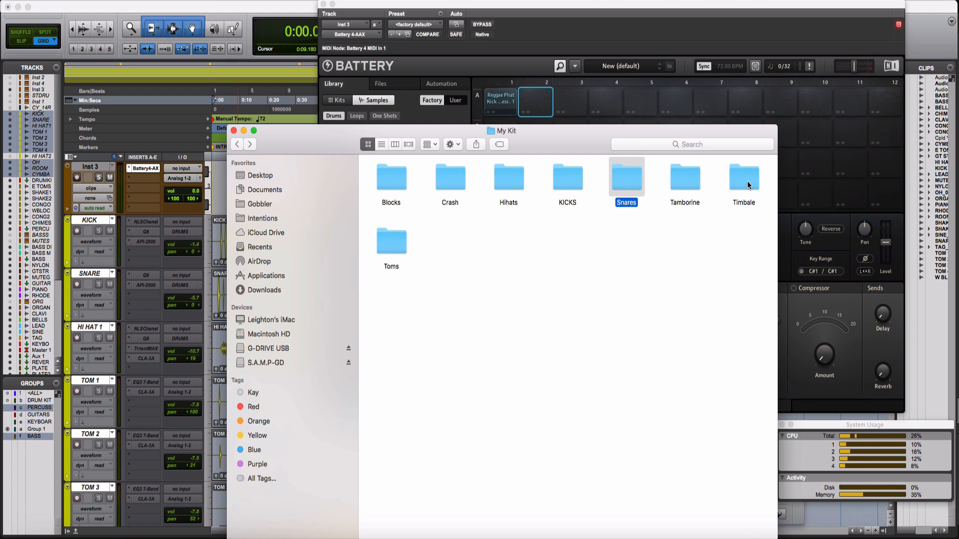
{"action": "double_click", "coordinate": [631, 175]}
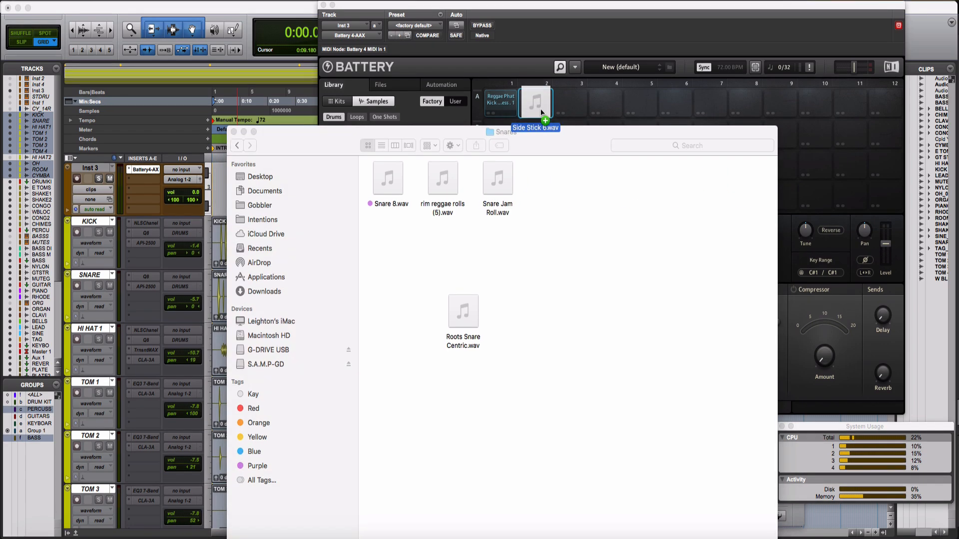
{"action": "left_click_drag", "start_coordinate": [535, 100], "coordinate": [539, 107]}
Audition the side stick in cell A2 together with the kick in cell A1
{"action": "left_click", "coordinate": [539, 109]}
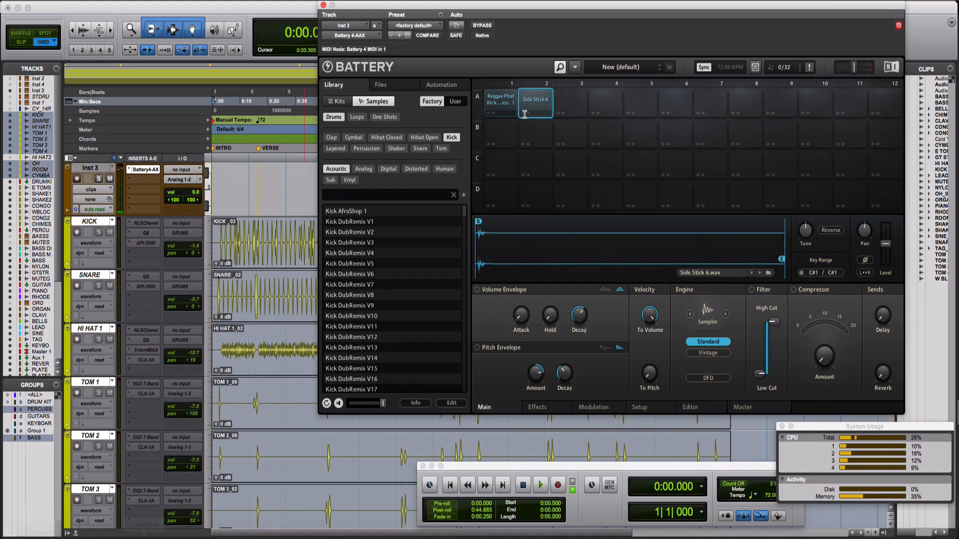
{"action": "left_click", "coordinate": [506, 104]}
{"action": "left_click", "coordinate": [528, 103]}
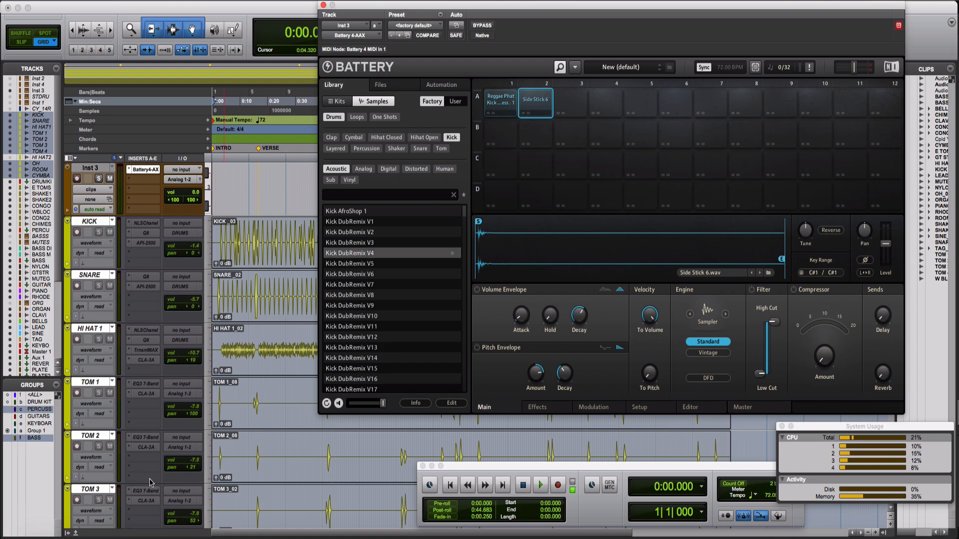
Preview Snare Jam Roll.wav in the Snares folder in Finder and load it into Battery cell A3
{"action": "left_click", "coordinate": [46, 536]}
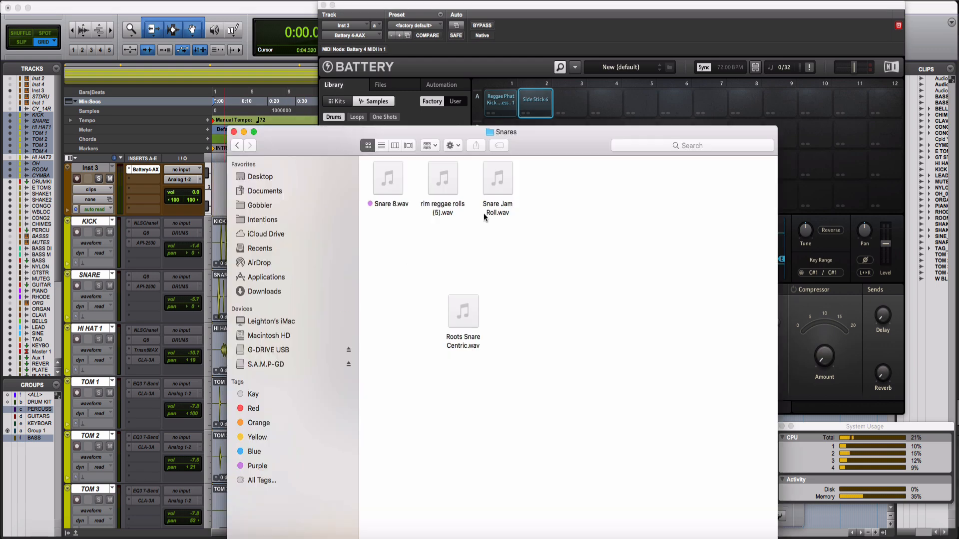
{"action": "left_click", "coordinate": [499, 178]}
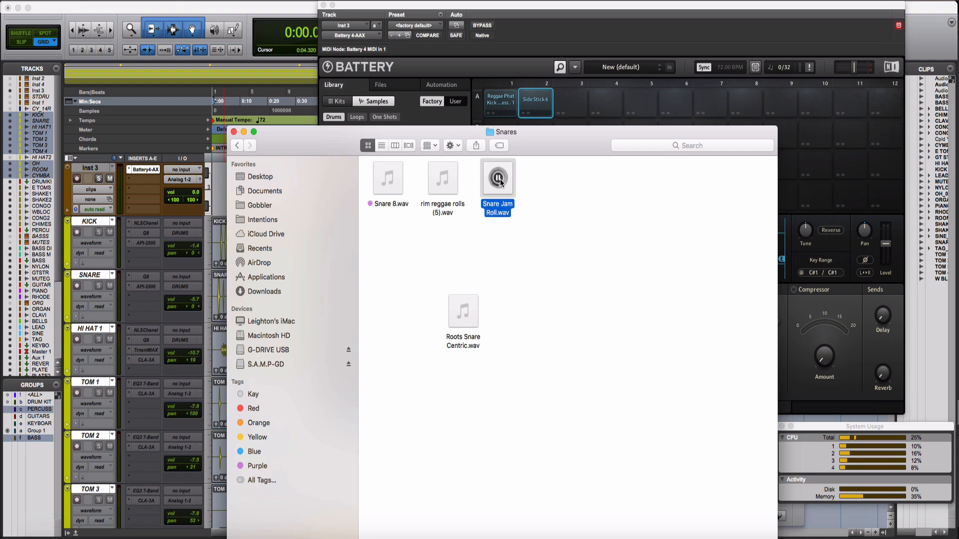
{"action": "left_click", "coordinate": [544, 193]}
{"action": "left_click_drag", "start_coordinate": [551, 149], "coordinate": [559, 226]}
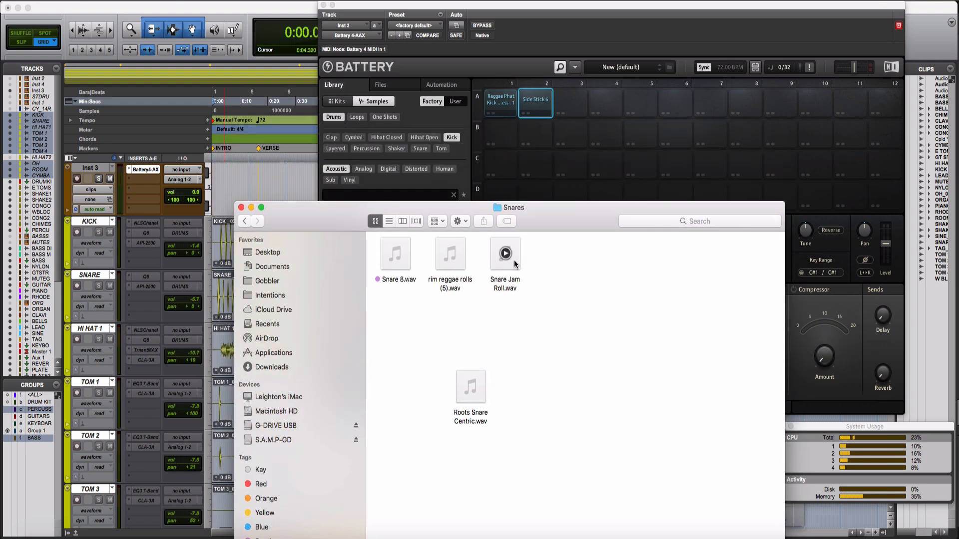
{"action": "left_click_drag", "start_coordinate": [513, 261], "coordinate": [574, 108]}
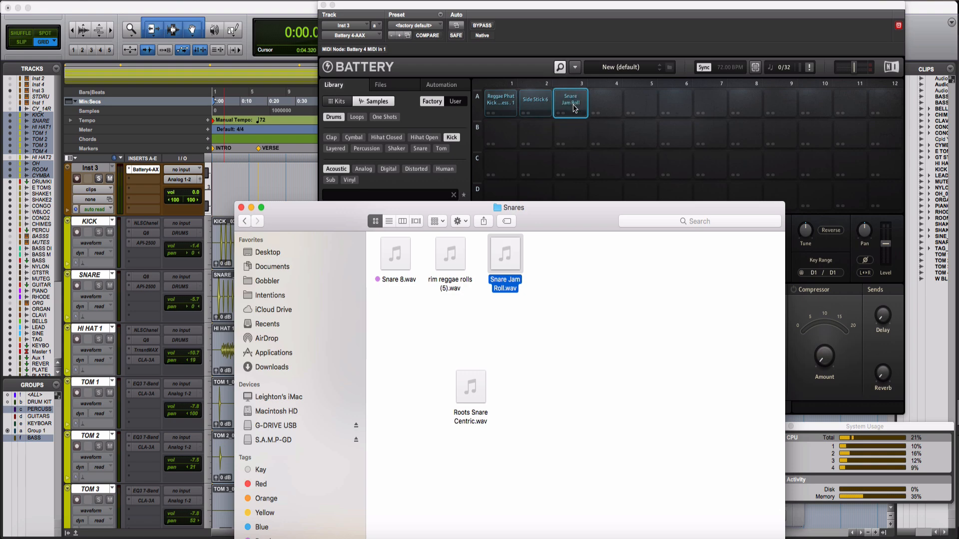
Preview Snare 8.wav in Finder, and audition the Snare Jam Roll in Battery cell A3
{"action": "left_click", "coordinate": [395, 253]}
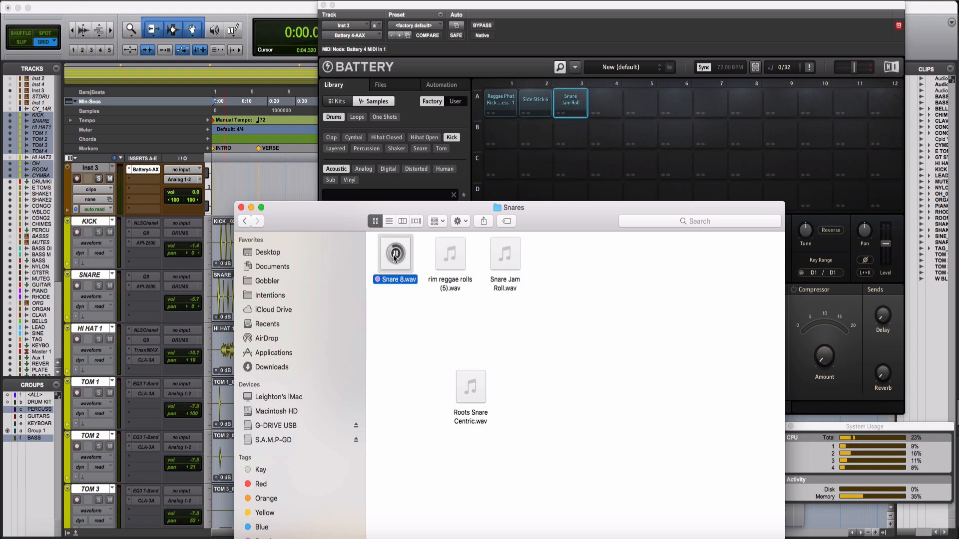
{"action": "left_click", "coordinate": [421, 290]}
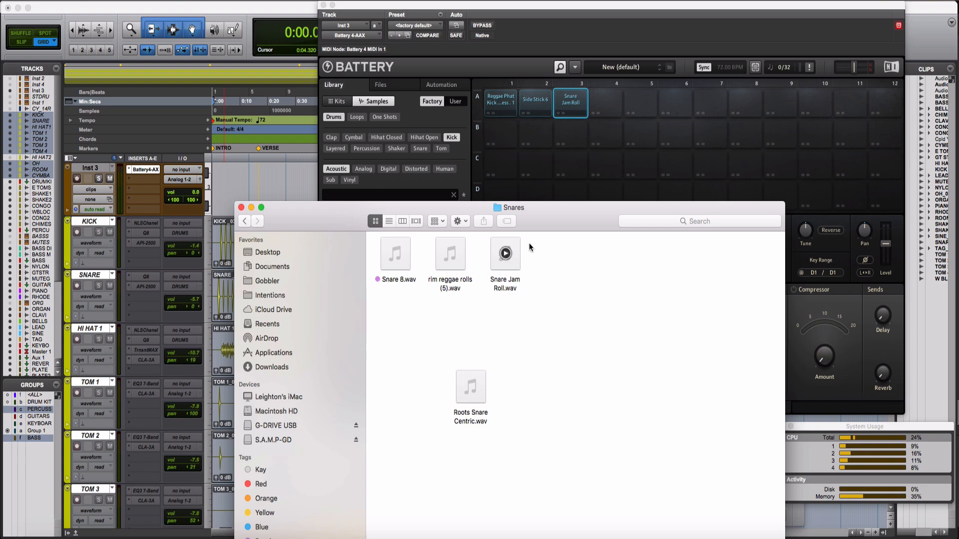
{"action": "left_click", "coordinate": [571, 102]}
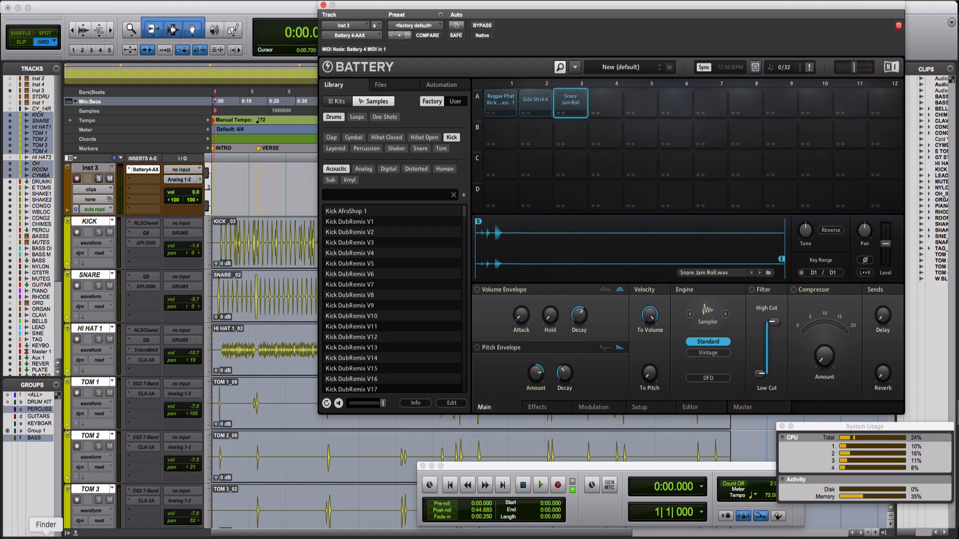
Preview Roots Snare Centric.wav in the Snares folder in Finder, replace the sample in Battery cell A3 with it and audition it
{"action": "left_click", "coordinate": [46, 537]}
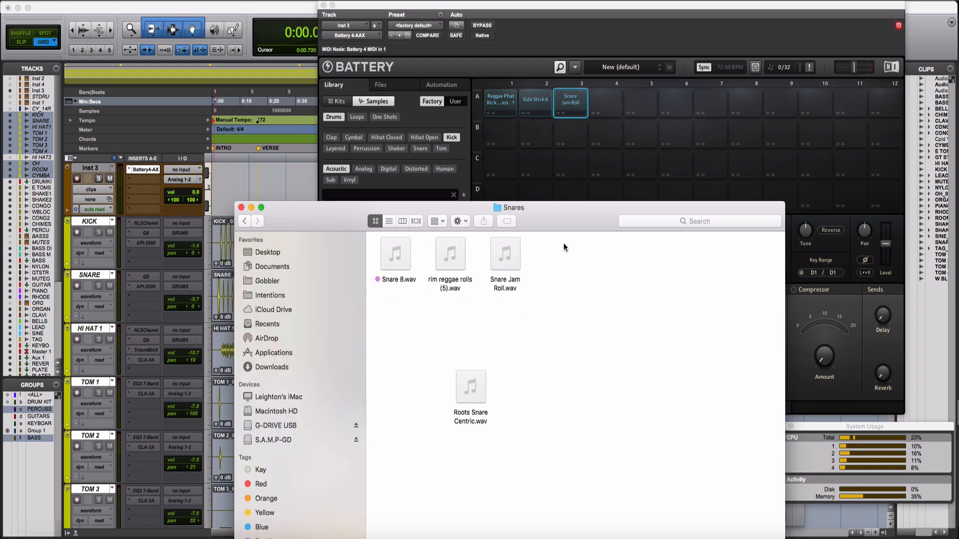
{"action": "left_click", "coordinate": [472, 387]}
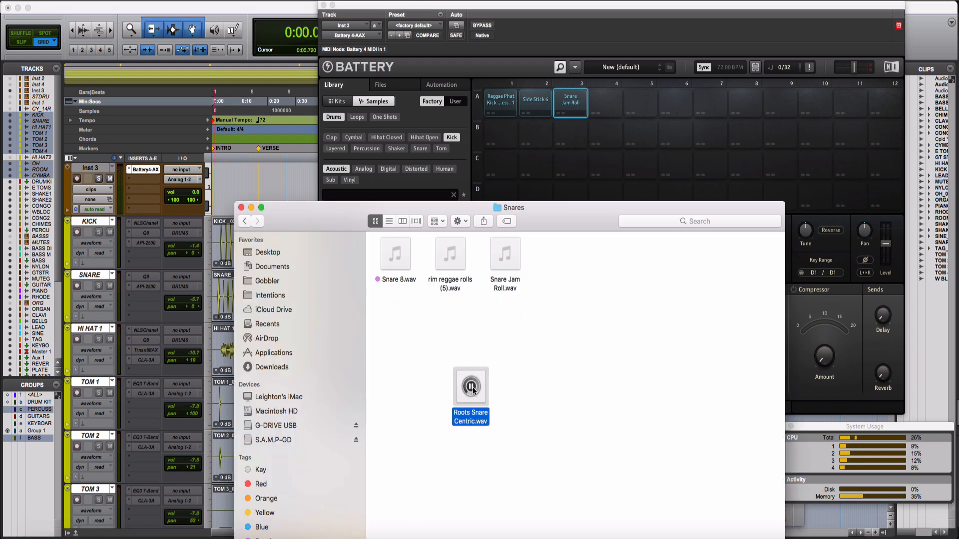
{"action": "left_click", "coordinate": [520, 372]}
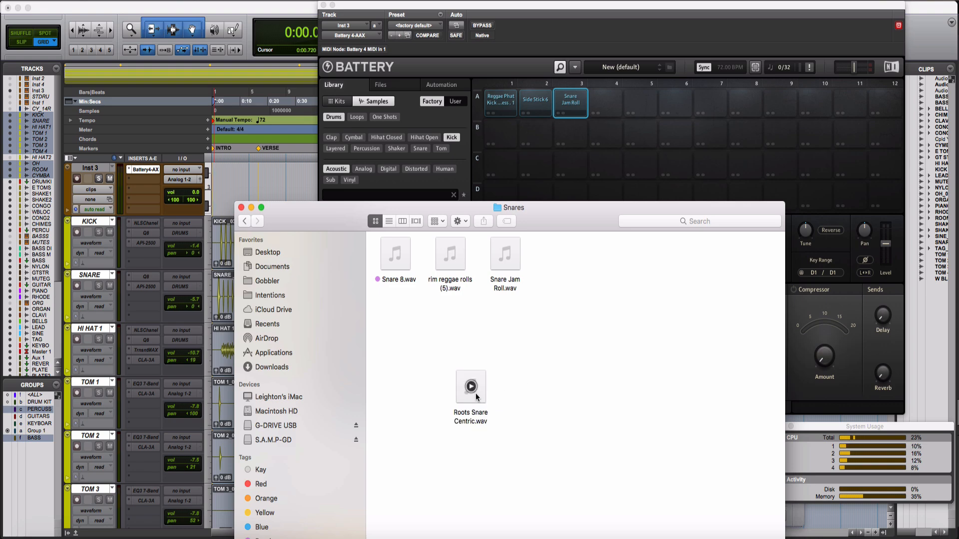
{"action": "left_click_drag", "start_coordinate": [475, 394], "coordinate": [572, 107]}
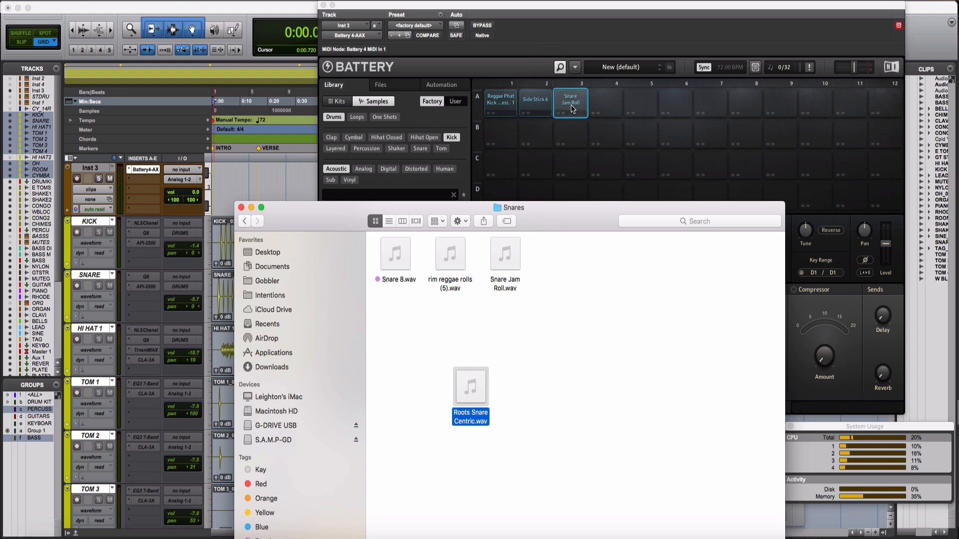
{"action": "left_click", "coordinate": [573, 106]}
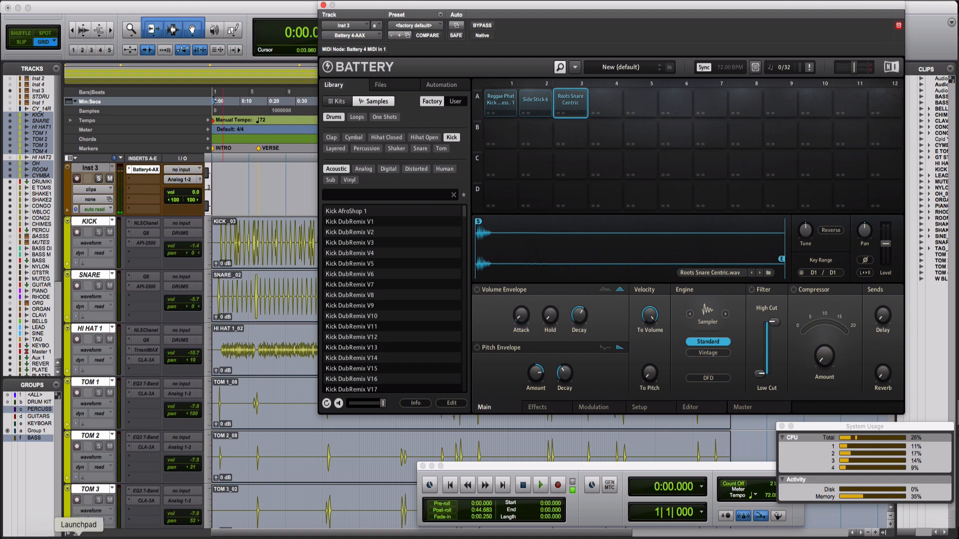
Preview Snare 8.wav in Finder, and load Snare Jam Roll.wav into Battery cell A4
{"action": "left_click", "coordinate": [47, 533]}
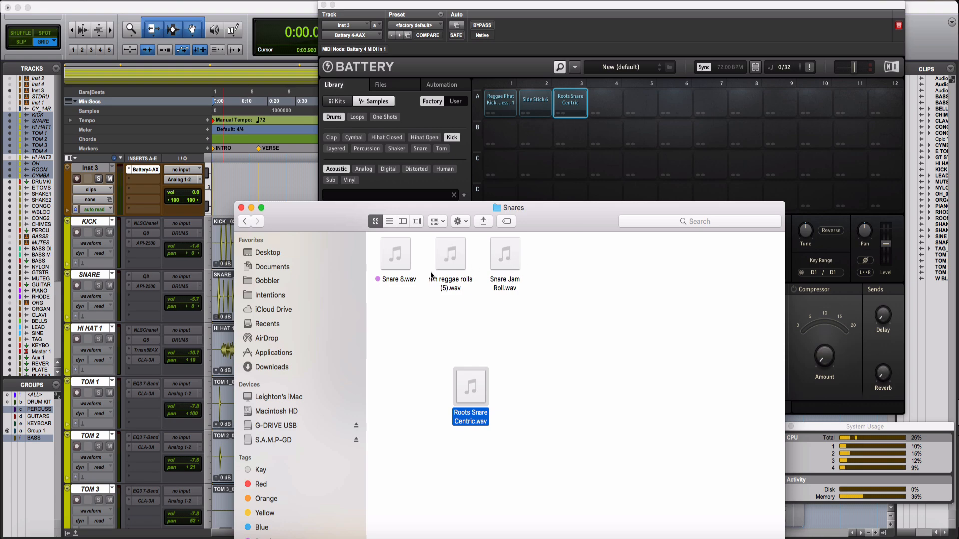
{"action": "left_click", "coordinate": [396, 254]}
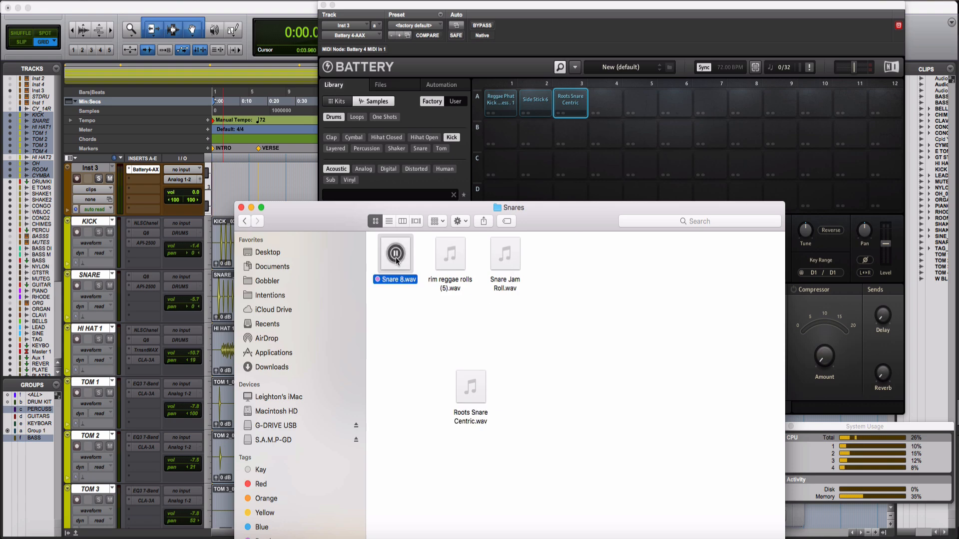
{"action": "left_click", "coordinate": [421, 296]}
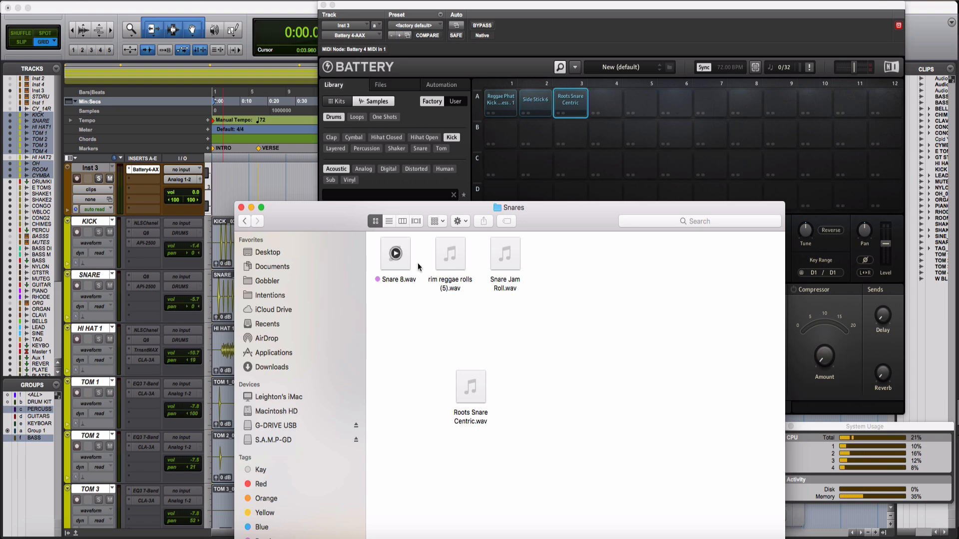
{"action": "left_click_drag", "start_coordinate": [508, 261], "coordinate": [608, 107]}
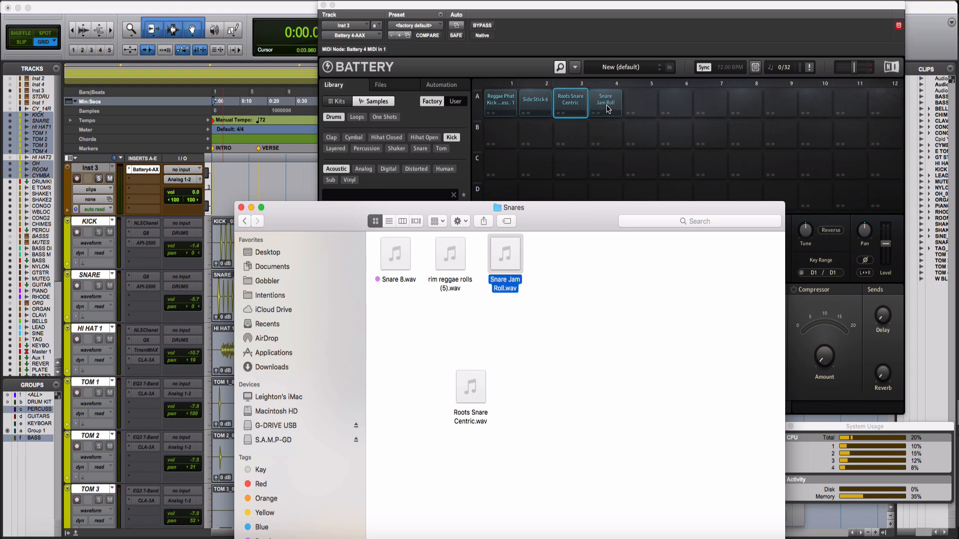
{"action": "left_click", "coordinate": [608, 107]}
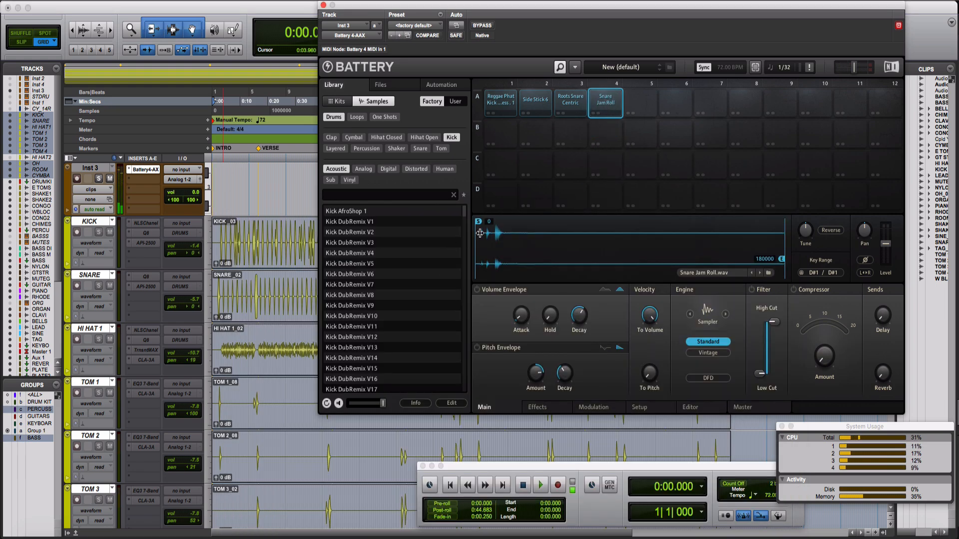
Move the sample start of the Snare Jam Roll in cell A4 to 6510, right before one of the roll's hits
{"action": "mouse_move", "coordinate": [478, 224]}
{"action": "left_mouse_down"}
{"action": "mouse_move", "coordinate": [634, 239]}
{"action": "mouse_move", "coordinate": [577, 249]}
{"action": "left_mouse_up"}
{"action": "left_click_drag", "start_coordinate": [512, 229], "coordinate": [505, 220]}
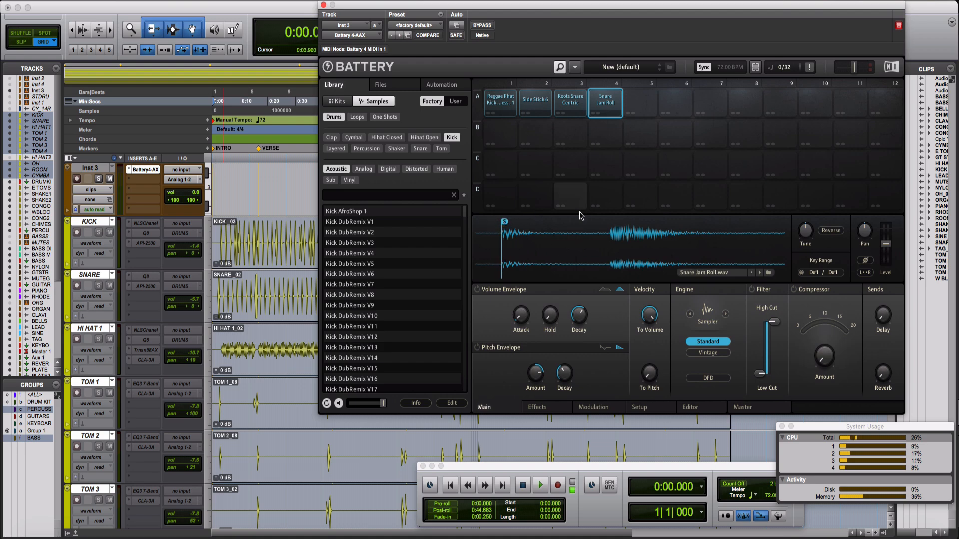
{"action": "scroll", "coordinate": [742, 243], "scroll_direction": "down", "scroll_amount": 5}
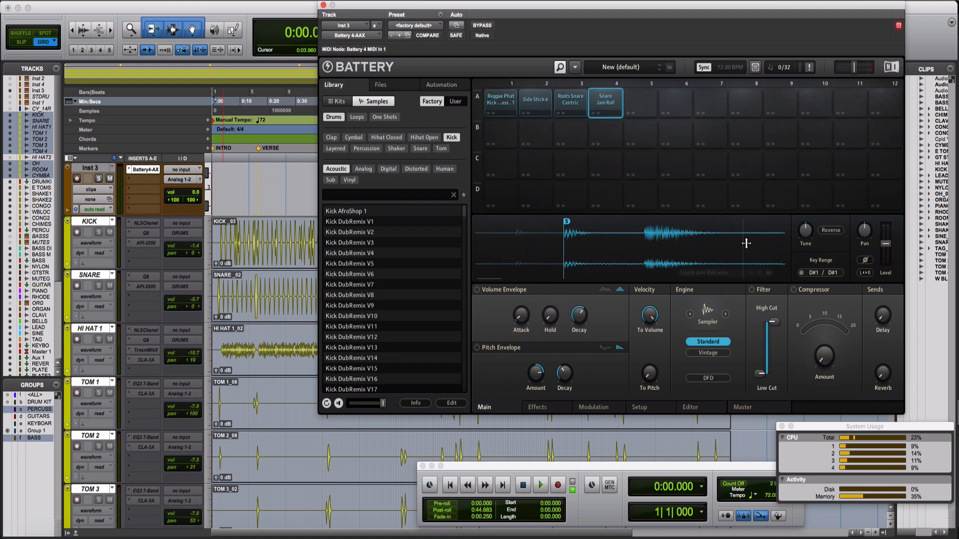
{"action": "scroll", "coordinate": [745, 243], "scroll_direction": "down", "scroll_amount": 4}
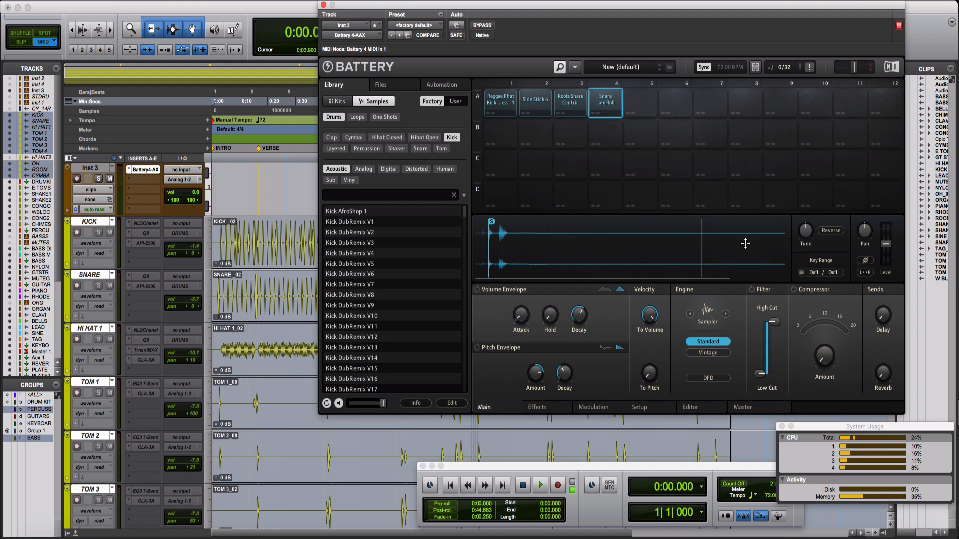
Set the sample end of the Snare Jam Roll to about 11337, before the next loud hit, and audition cell A4
{"action": "mouse_move", "coordinate": [786, 259]}
{"action": "left_mouse_down"}
{"action": "mouse_move", "coordinate": [486, 255]}
{"action": "mouse_move", "coordinate": [497, 251]}
{"action": "left_mouse_up"}
{"action": "scroll", "coordinate": [547, 258], "scroll_direction": "up", "scroll_amount": 6}
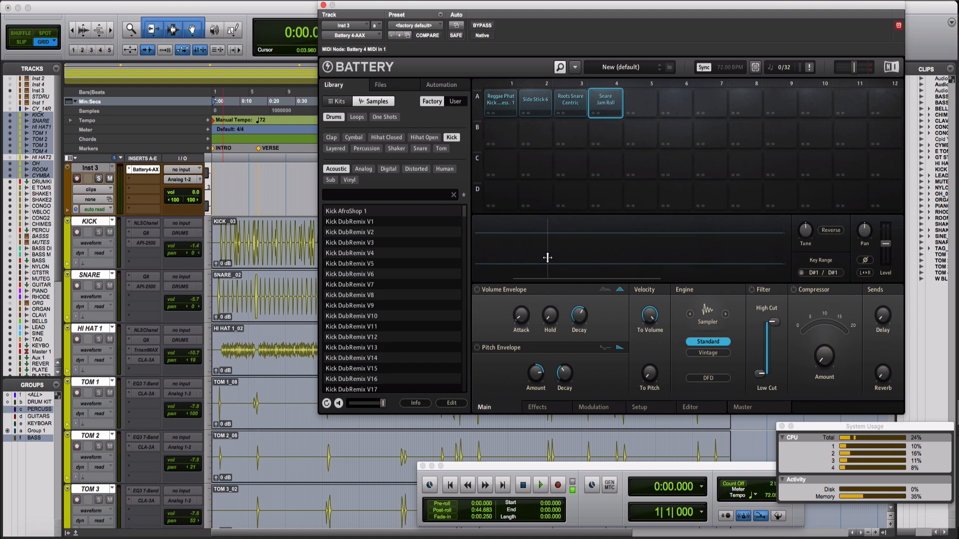
{"action": "scroll", "coordinate": [731, 261], "scroll_direction": "left", "scroll_amount": 7}
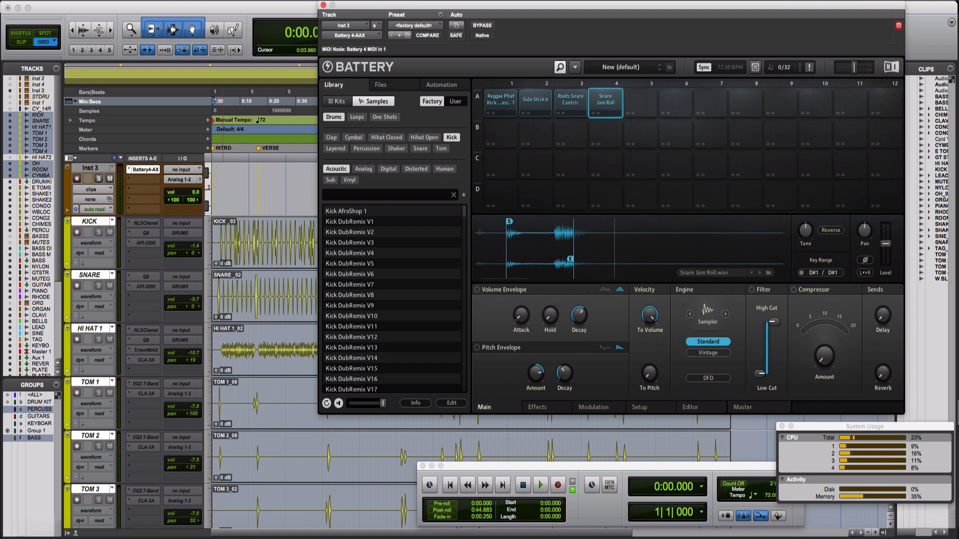
{"action": "scroll", "coordinate": [634, 250], "scroll_direction": "left", "scroll_amount": 3}
{"action": "left_click_drag", "start_coordinate": [612, 260], "coordinate": [588, 260]}
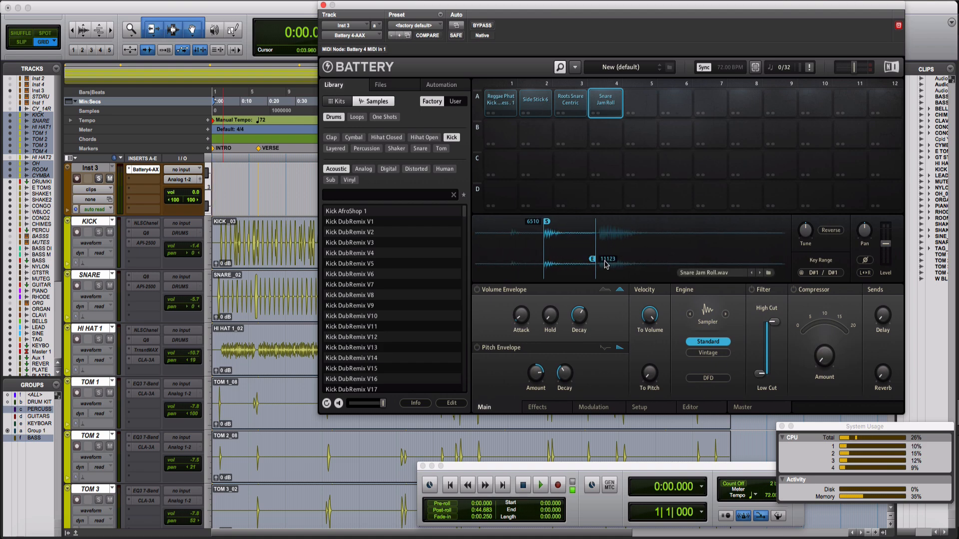
{"action": "scroll", "coordinate": [605, 264], "scroll_direction": "up", "scroll_amount": 3}
{"action": "scroll", "coordinate": [604, 262], "scroll_direction": "right", "scroll_amount": 2}
{"action": "scroll", "coordinate": [633, 263], "scroll_direction": "right", "scroll_amount": 2}
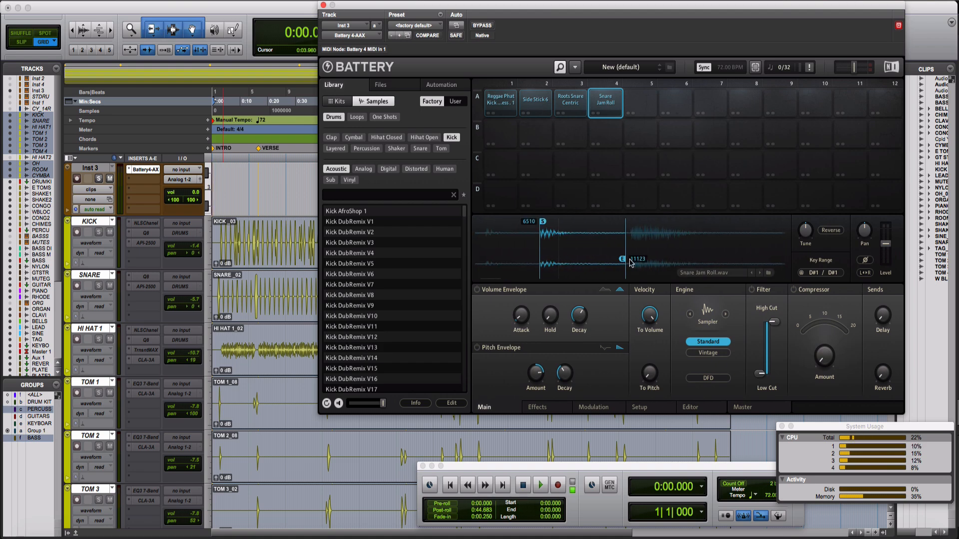
{"action": "left_click_drag", "start_coordinate": [624, 259], "coordinate": [630, 258]}
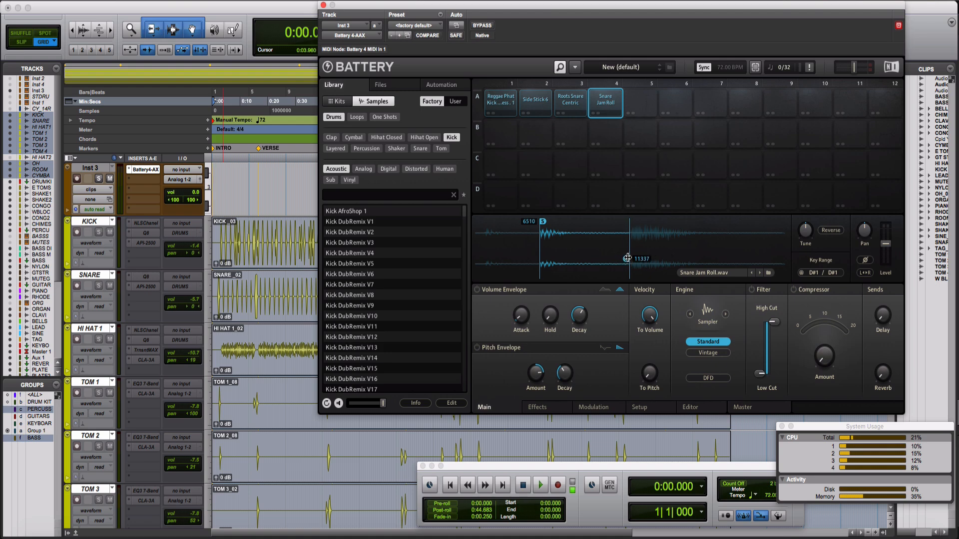
{"action": "left_click", "coordinate": [608, 109]}
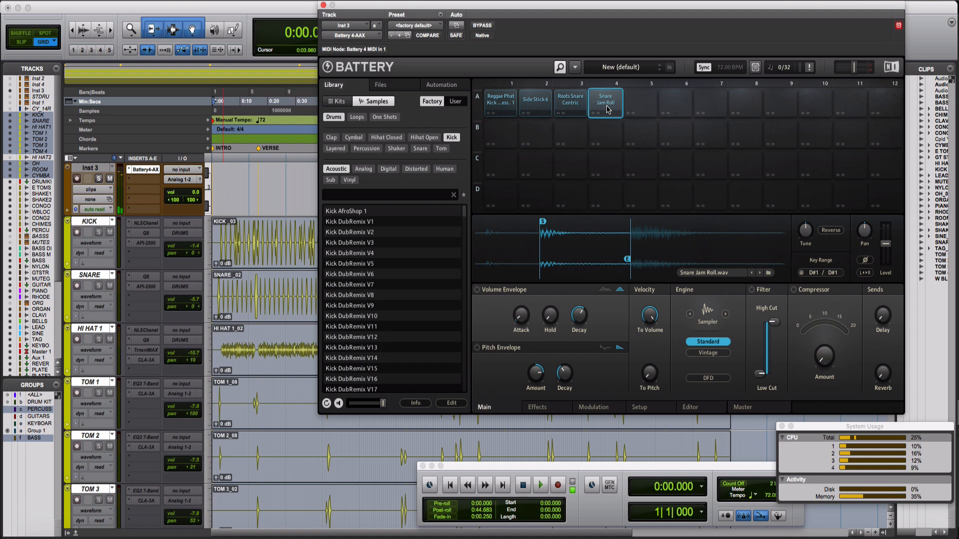
Raise the Reverb send of the trimmed Snare Jam Roll in cell A4 and audition the cell
{"action": "left_click", "coordinate": [743, 407]}
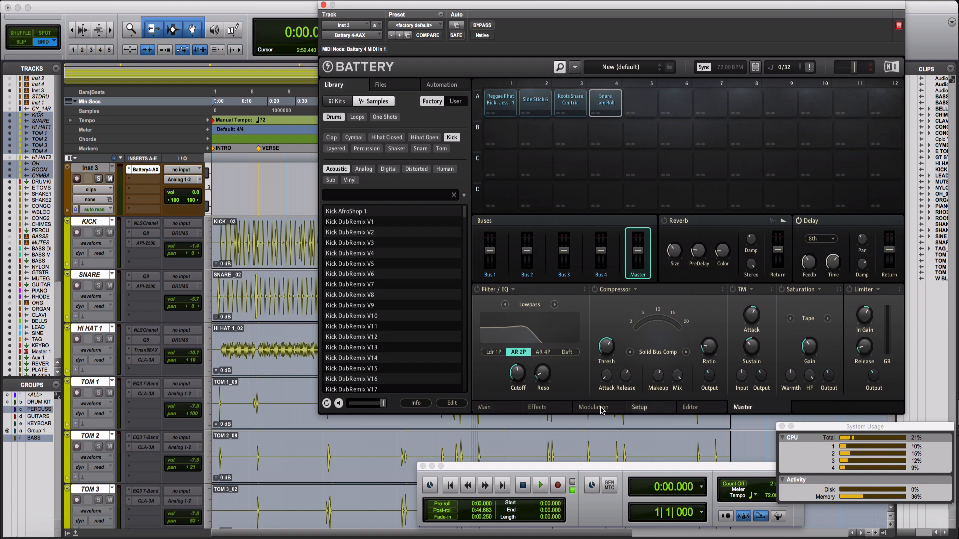
{"action": "left_click", "coordinate": [540, 409]}
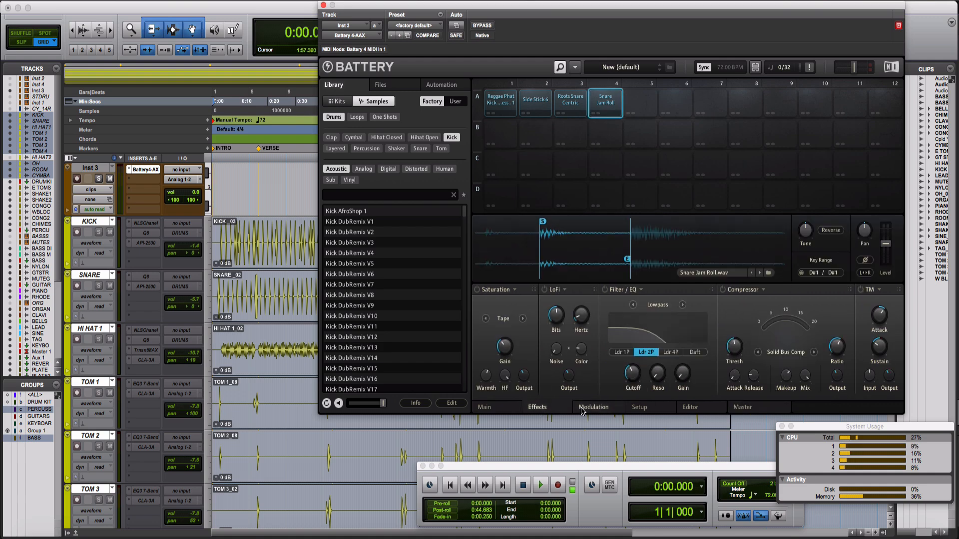
{"action": "left_click", "coordinate": [483, 409]}
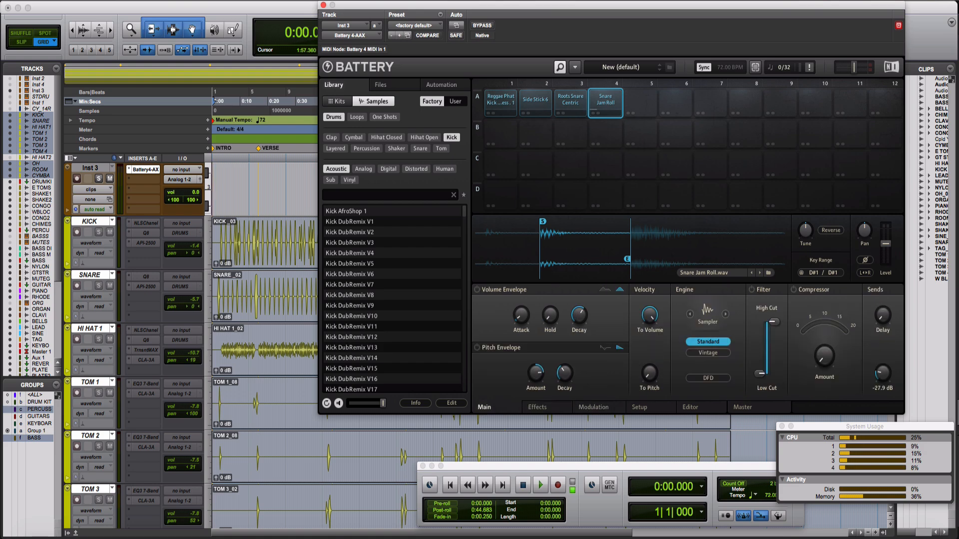
{"action": "left_click", "coordinate": [607, 102]}
{"action": "mouse_move", "coordinate": [877, 382]}
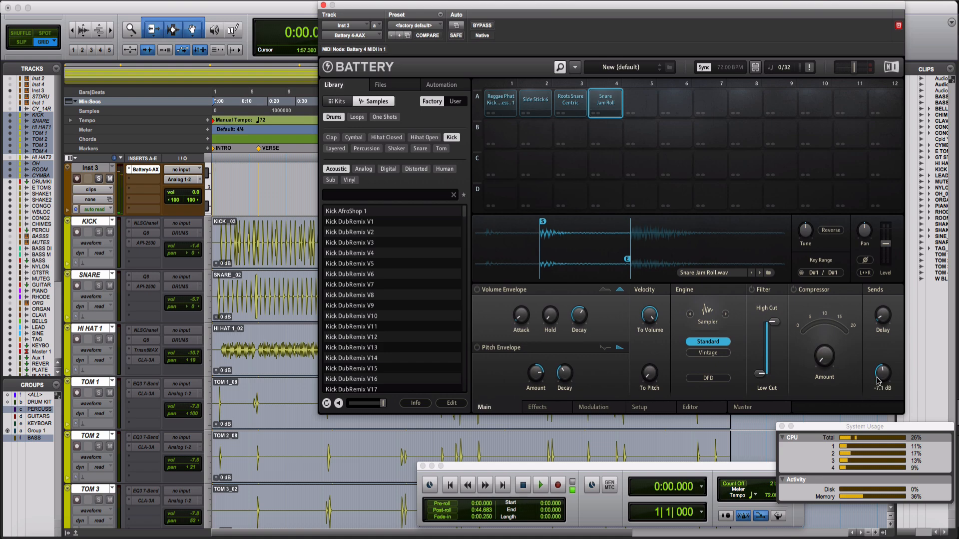
Check the master transient and reverb controls while auditioning the Snare Jam Roll in cell A4
{"action": "left_click", "coordinate": [743, 408]}
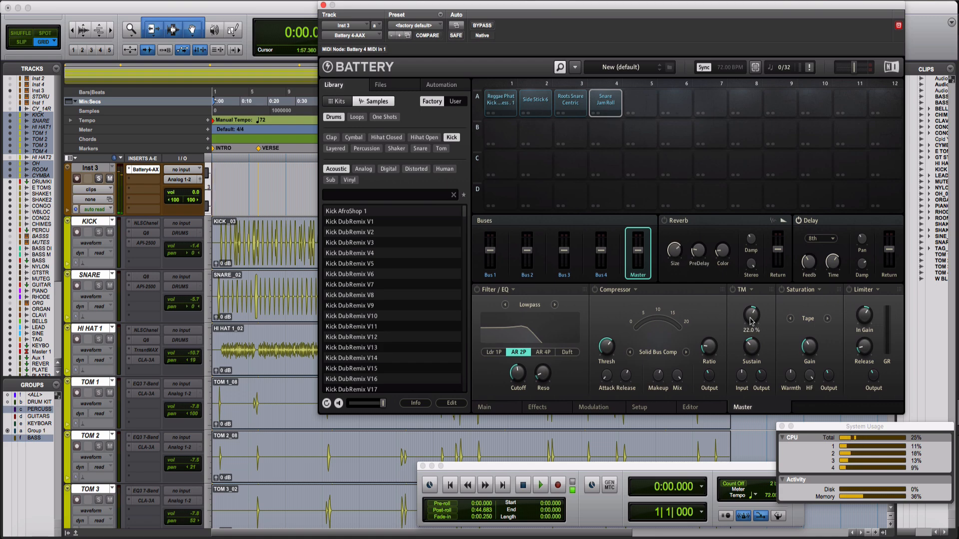
{"action": "left_click", "coordinate": [602, 98]}
{"action": "left_click", "coordinate": [607, 101]}
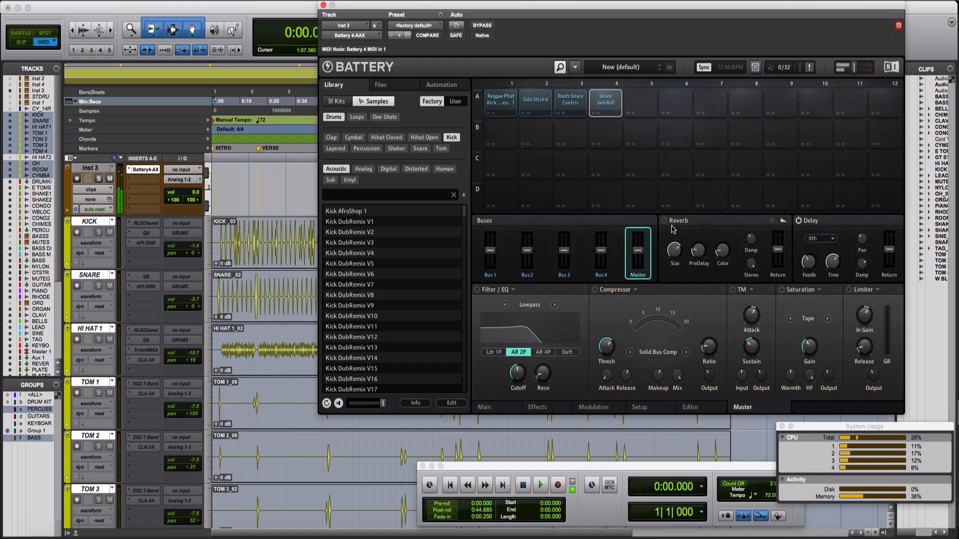
{"action": "mouse_move", "coordinate": [729, 258]}
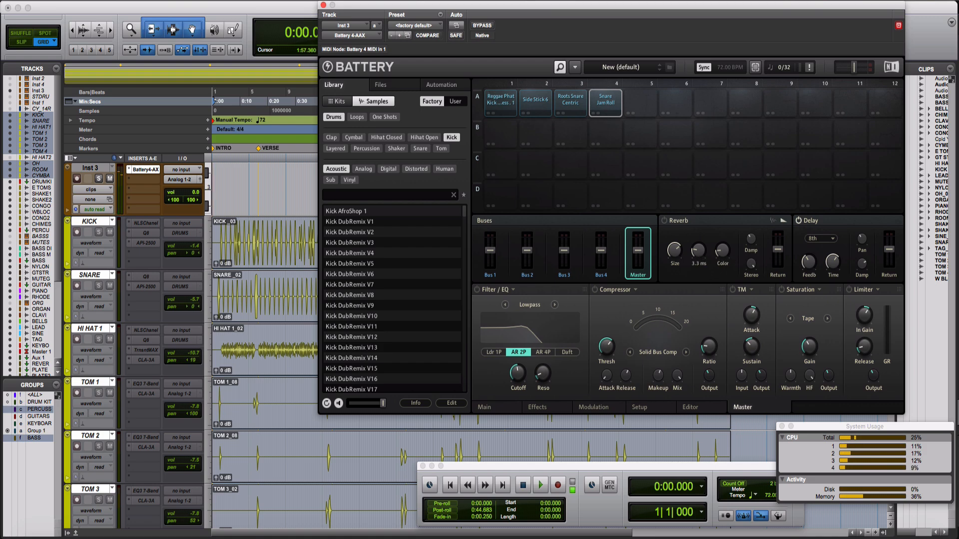
{"action": "left_click", "coordinate": [609, 111]}
{"action": "left_click", "coordinate": [602, 105]}
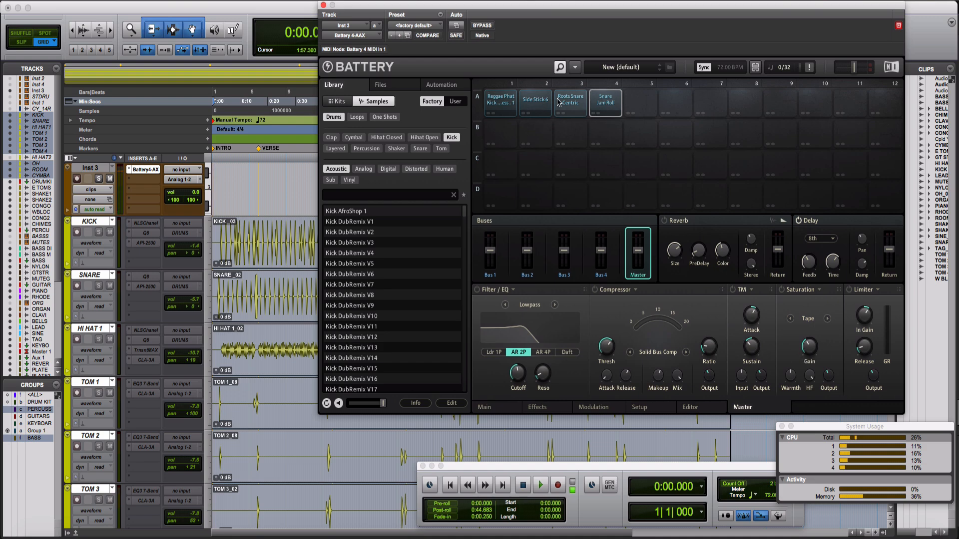
Raise cell A4's level to about 5.1 dB and lower it slightly again, auditioning the Snare Jam Roll between adjustments
{"action": "left_click", "coordinate": [492, 407]}
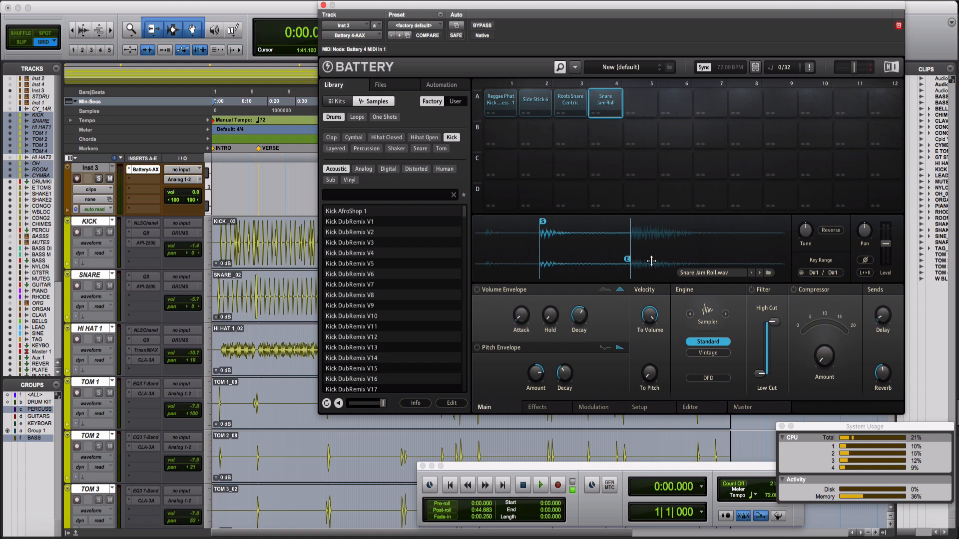
{"action": "left_click", "coordinate": [610, 107]}
{"action": "left_click_drag", "start_coordinate": [885, 243], "coordinate": [885, 234]}
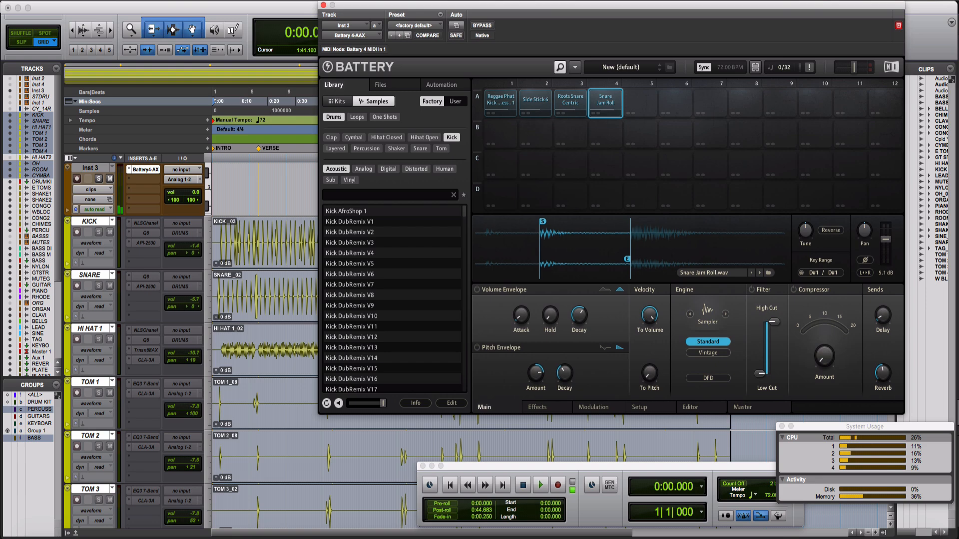
{"action": "left_click", "coordinate": [609, 102]}
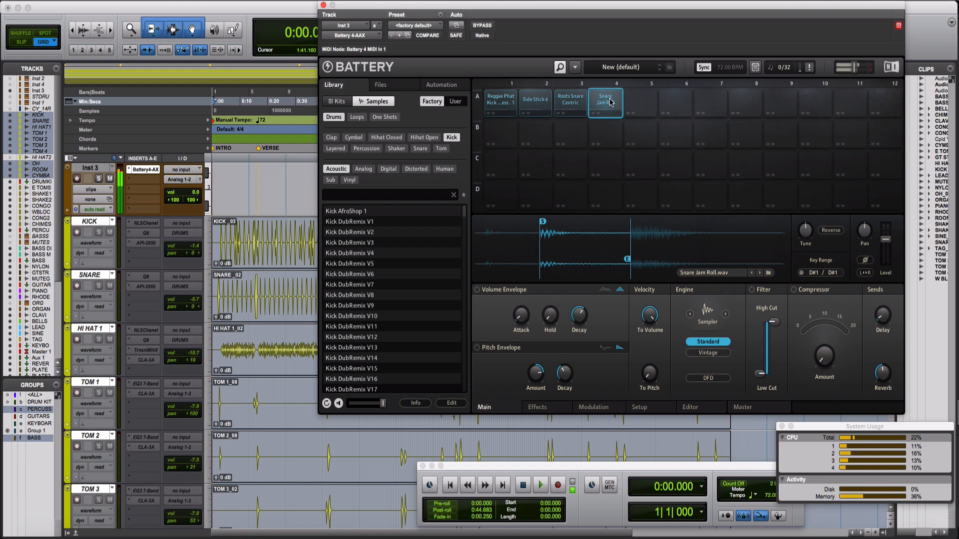
{"action": "left_click_drag", "start_coordinate": [885, 240], "coordinate": [885, 240]}
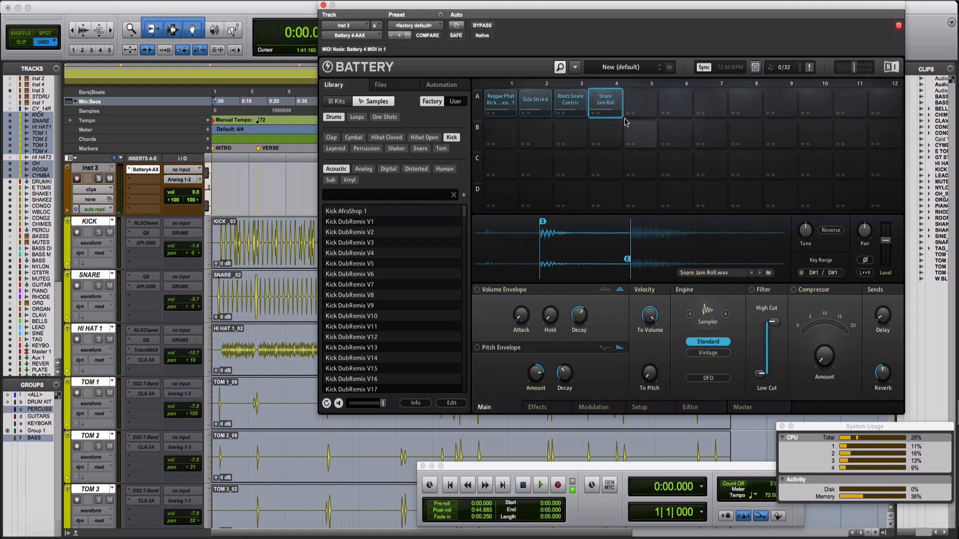
{"action": "left_click", "coordinate": [606, 104]}
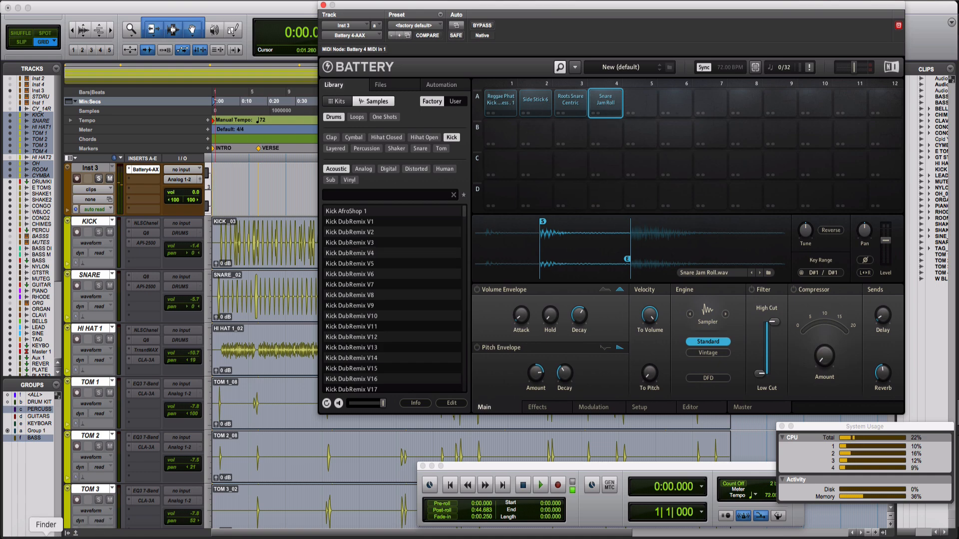
Load a second copy of Snare Jam Roll.wav from Finder into Battery cell A5, and audition the kick in A1 and side stick in A2
{"action": "left_click", "coordinate": [46, 535]}
{"action": "left_click_drag", "start_coordinate": [517, 259], "coordinate": [642, 108]}
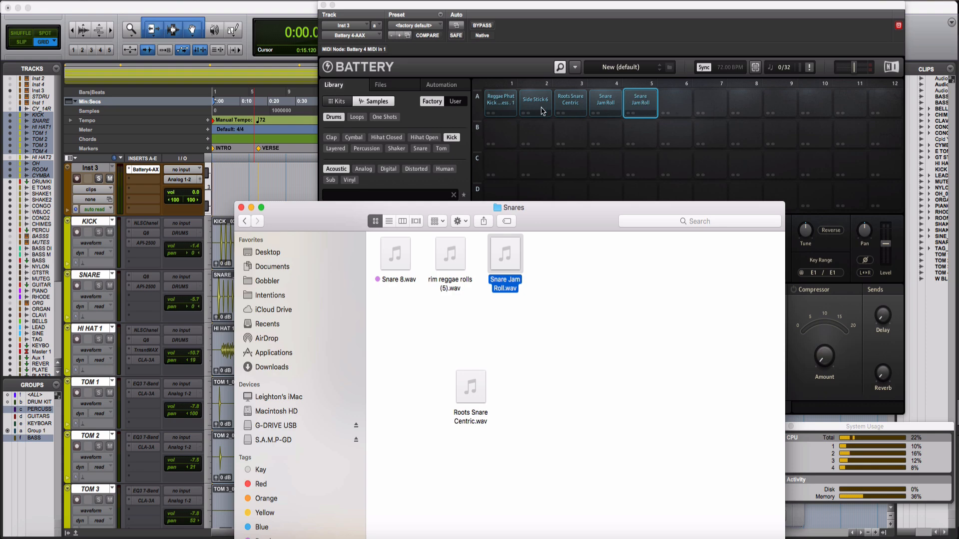
{"action": "left_click", "coordinate": [498, 105]}
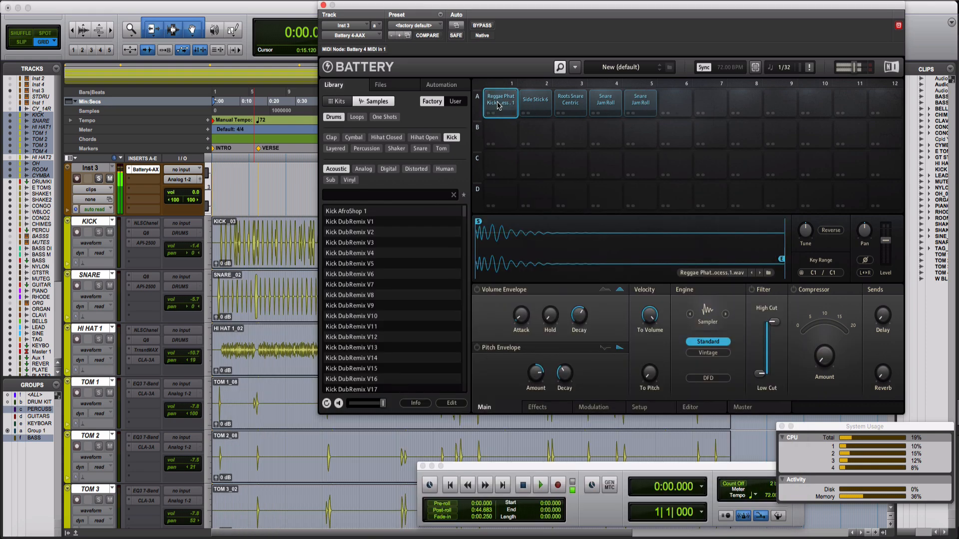
{"action": "left_click", "coordinate": [535, 102]}
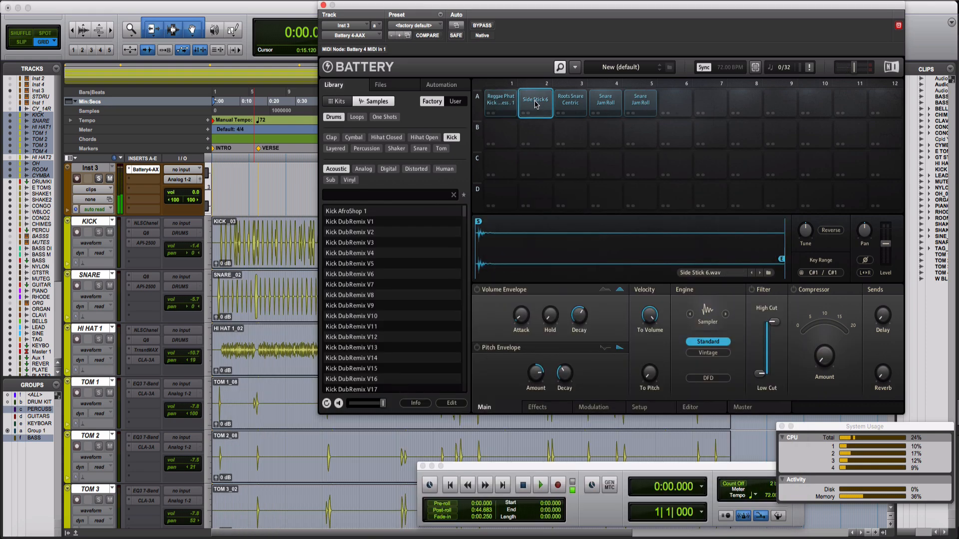
Audition the Roots Snare Centric in cell A3 and both Snare Jam Roll cells, A4 and A5
{"action": "left_click", "coordinate": [566, 102]}
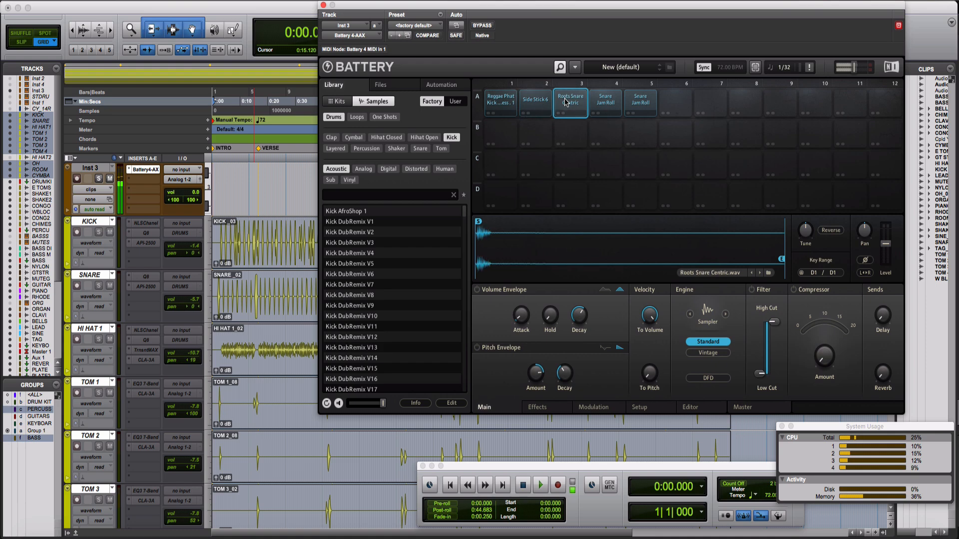
{"action": "left_click", "coordinate": [602, 104]}
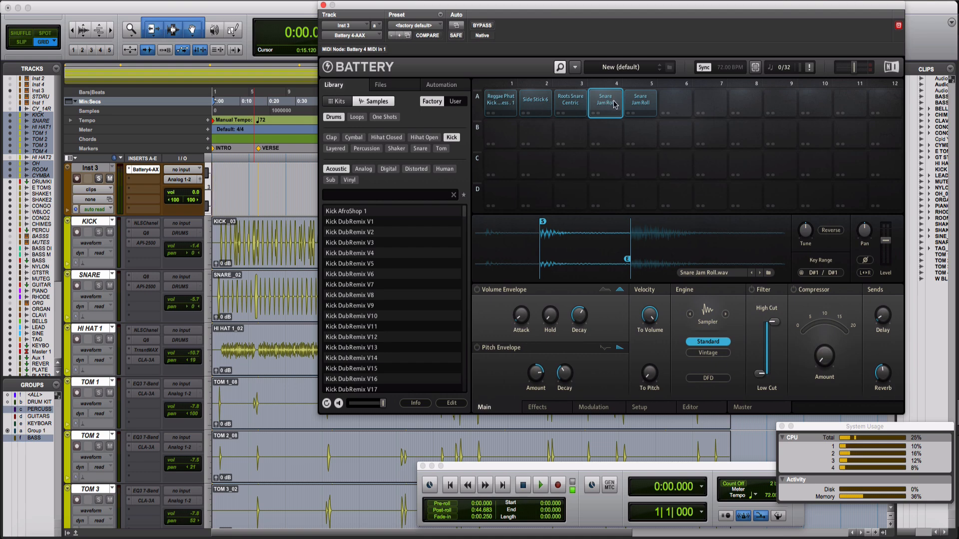
{"action": "left_click", "coordinate": [633, 105]}
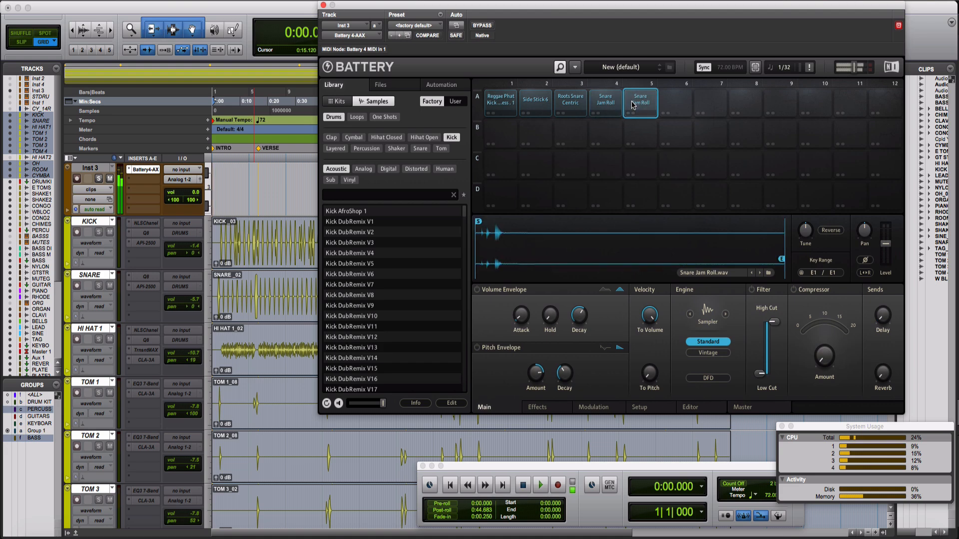
Trim the start of the Snare Jam Roll in cell A5 to the onset of its final, loudest hit and audition the cell
{"action": "left_click_drag", "start_coordinate": [486, 222], "coordinate": [495, 221]}
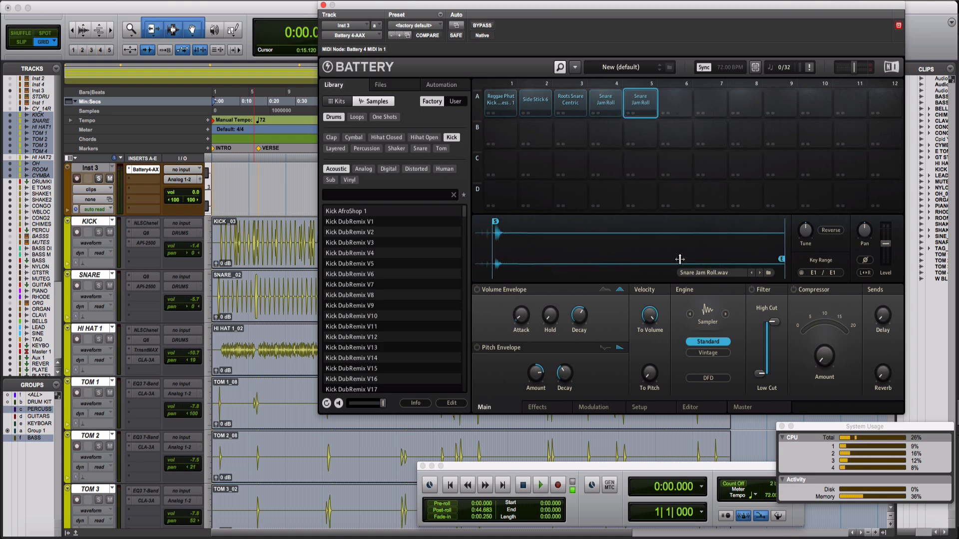
{"action": "scroll", "coordinate": [679, 260], "scroll_direction": "up", "scroll_amount": 5}
{"action": "left_click_drag", "start_coordinate": [678, 260], "coordinate": [763, 261]}
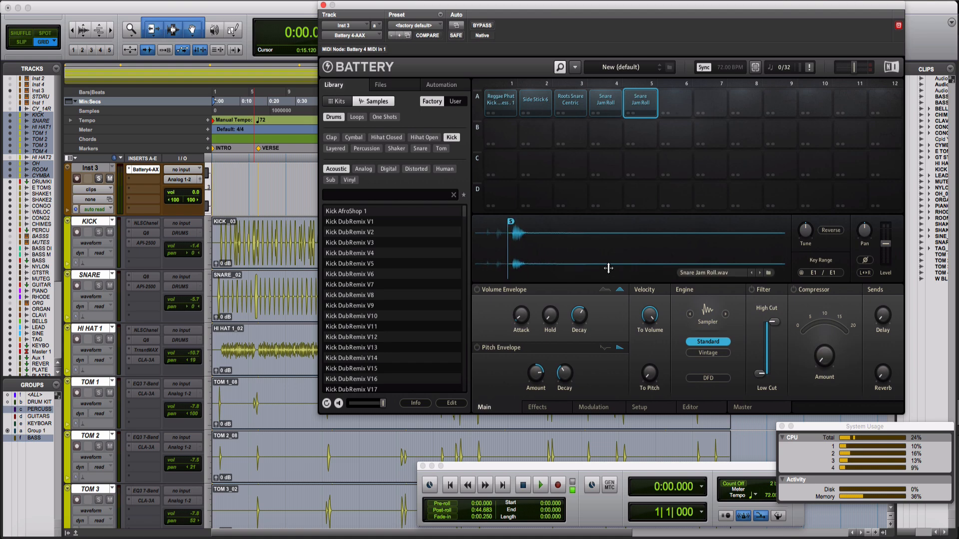
{"action": "scroll", "coordinate": [605, 269], "scroll_direction": "up", "scroll_amount": 4}
{"action": "mouse_move", "coordinate": [549, 277]}
{"action": "left_mouse_down"}
{"action": "mouse_move", "coordinate": [488, 218]}
{"action": "mouse_move", "coordinate": [527, 222]}
{"action": "left_mouse_up"}
{"action": "scroll", "coordinate": [555, 251], "scroll_direction": "up", "scroll_amount": 5}
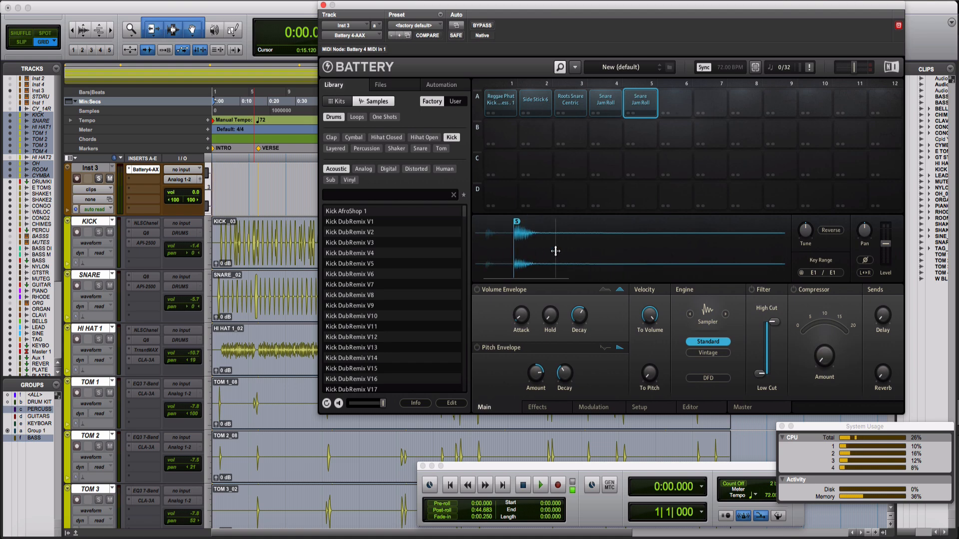
{"action": "scroll", "coordinate": [562, 228], "scroll_direction": "down", "scroll_amount": 4}
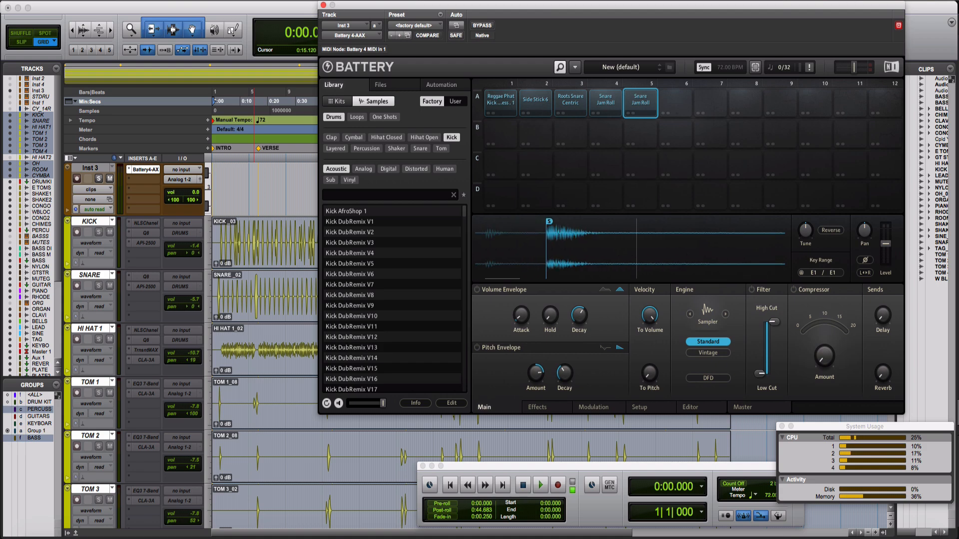
{"action": "mouse_move", "coordinate": [550, 223]}
{"action": "left_mouse_down"}
{"action": "mouse_move", "coordinate": [539, 223]}
{"action": "mouse_move", "coordinate": [549, 223]}
{"action": "left_mouse_up"}
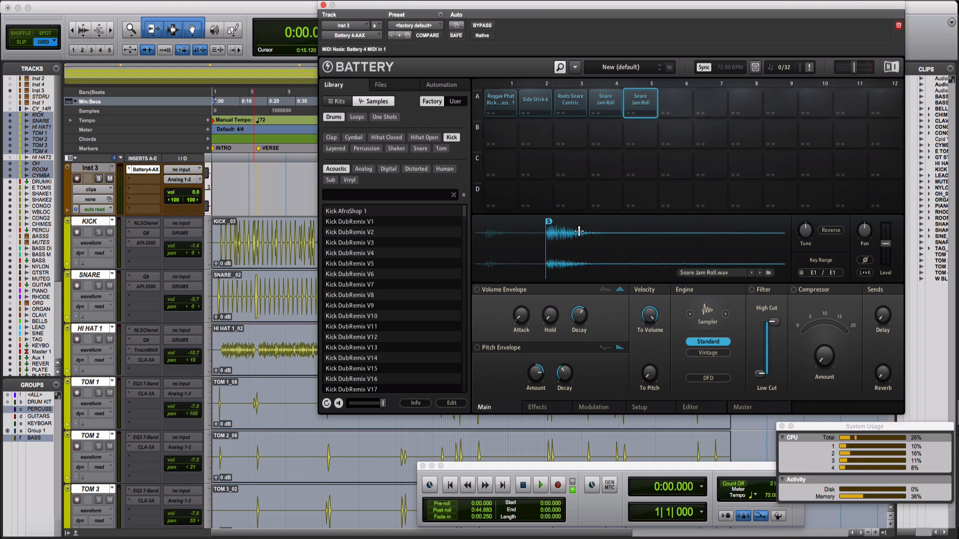
{"action": "scroll", "coordinate": [600, 235], "scroll_direction": "down", "scroll_amount": 2}
{"action": "scroll", "coordinate": [613, 241], "scroll_direction": "down", "scroll_amount": 10}
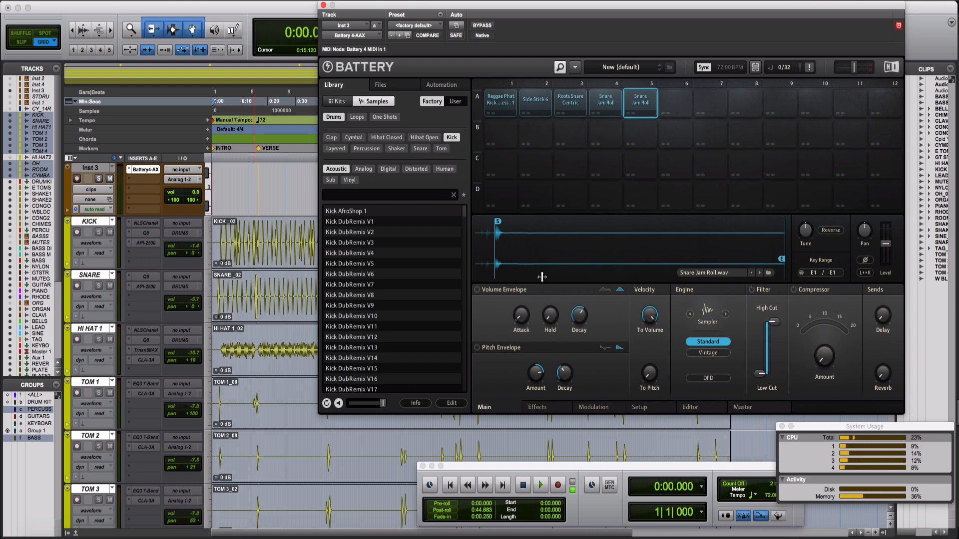
{"action": "left_click", "coordinate": [650, 105]}
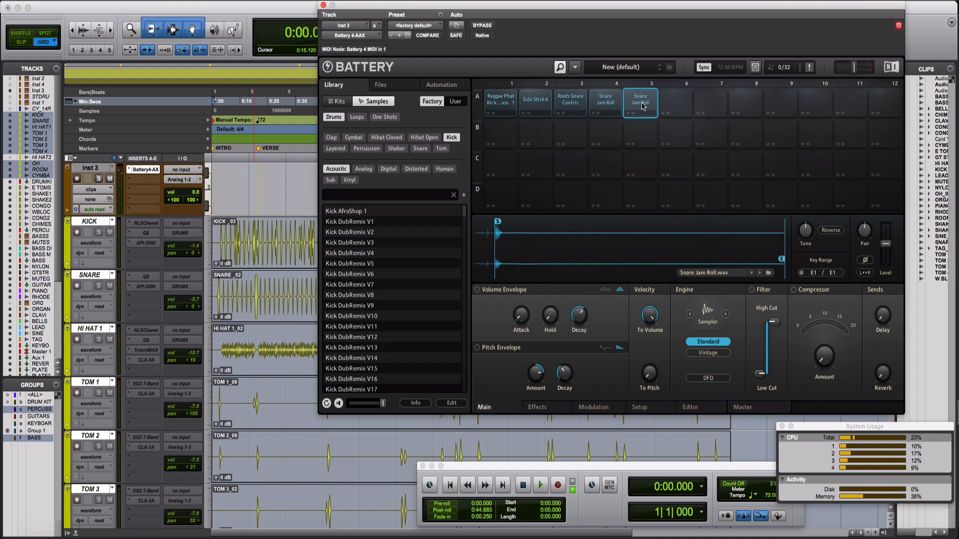
{"action": "left_click", "coordinate": [642, 105]}
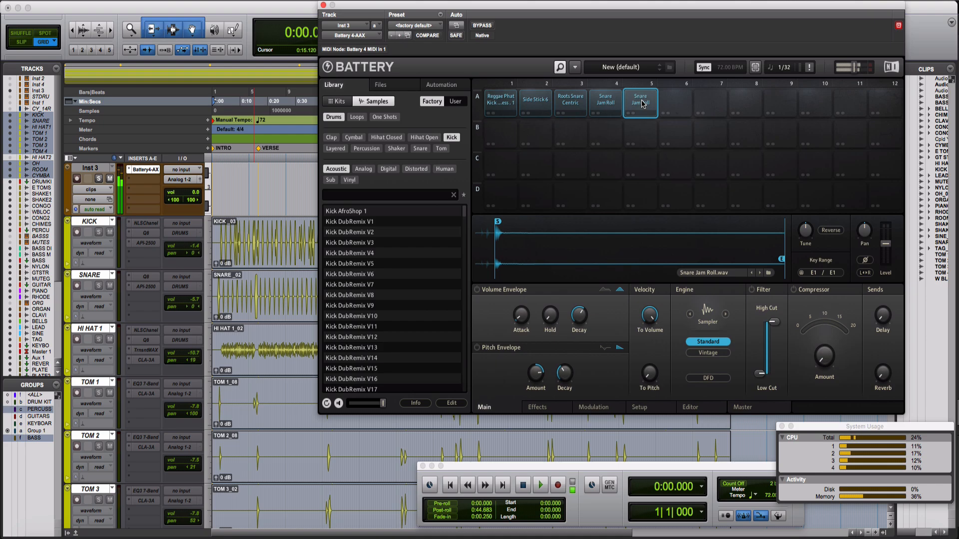
Close and reopen the Battery 4 plug-in window on the Inst 3 track, and reselect cell A5
{"action": "left_click", "coordinate": [323, 5]}
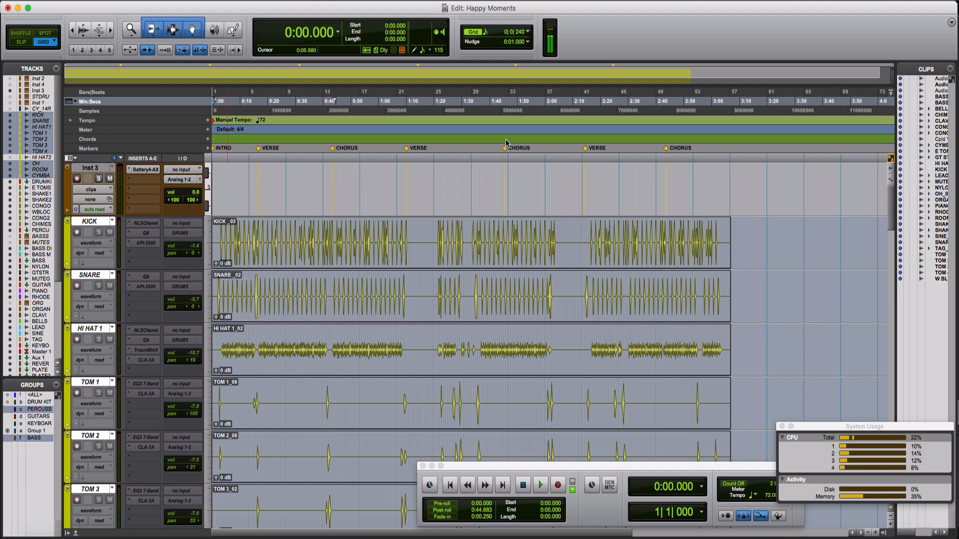
{"action": "left_click", "coordinate": [145, 169]}
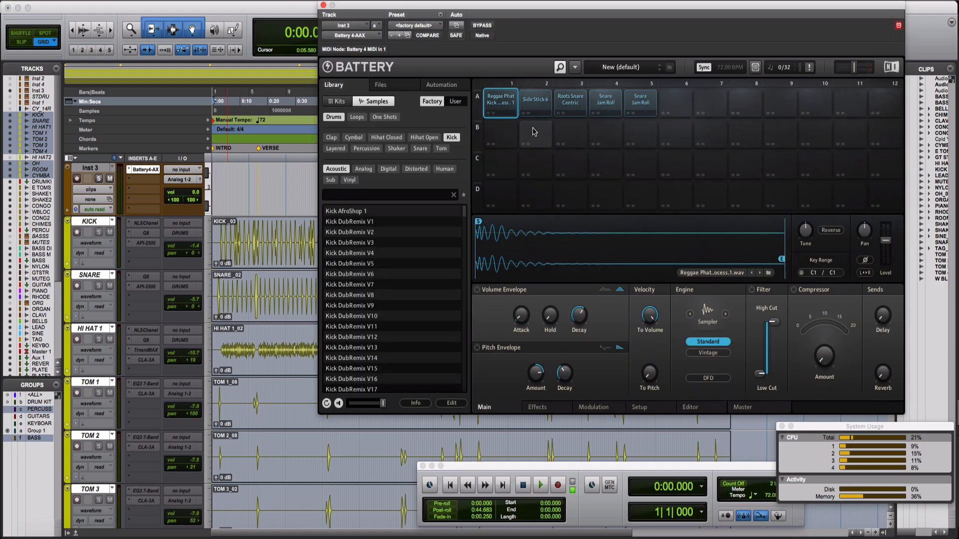
{"action": "left_click", "coordinate": [642, 108]}
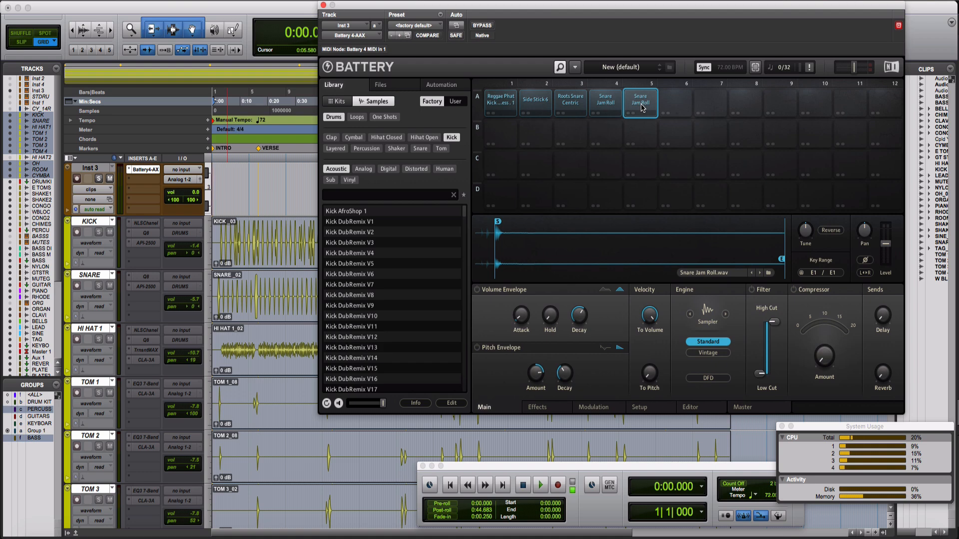
Load TIMBALI1.wav from the Timbale folder in Finder into Battery cell A6 and audition it
{"action": "left_click", "coordinate": [668, 107]}
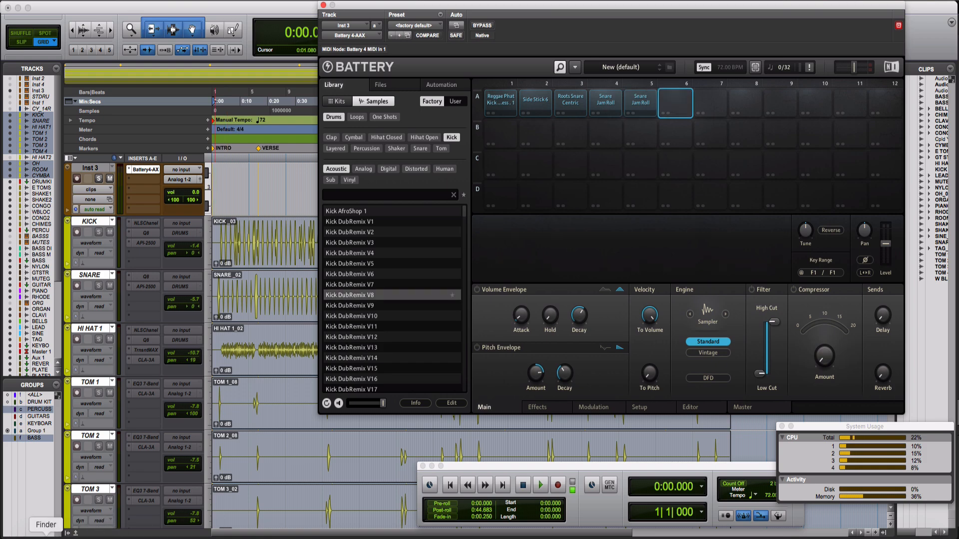
{"action": "left_click", "coordinate": [46, 536]}
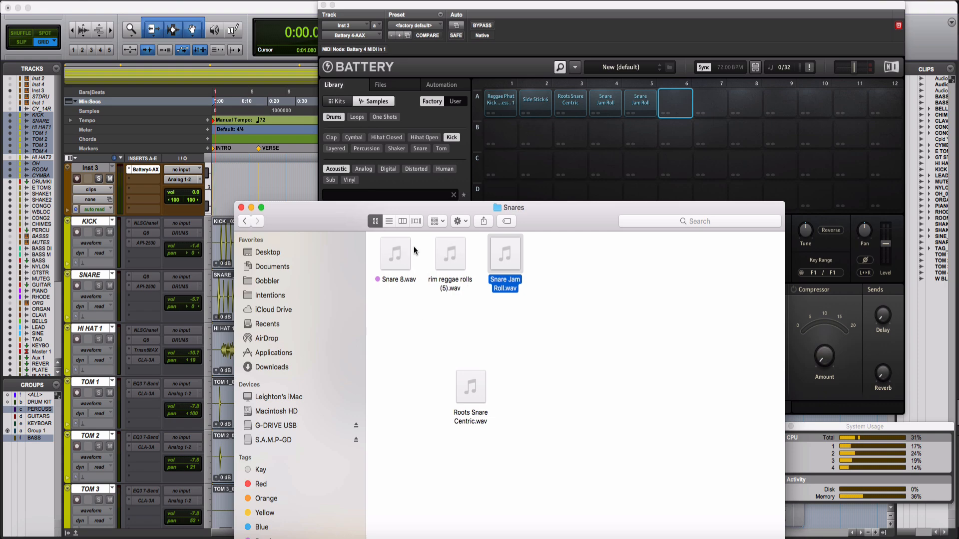
{"action": "left_click", "coordinate": [244, 222]}
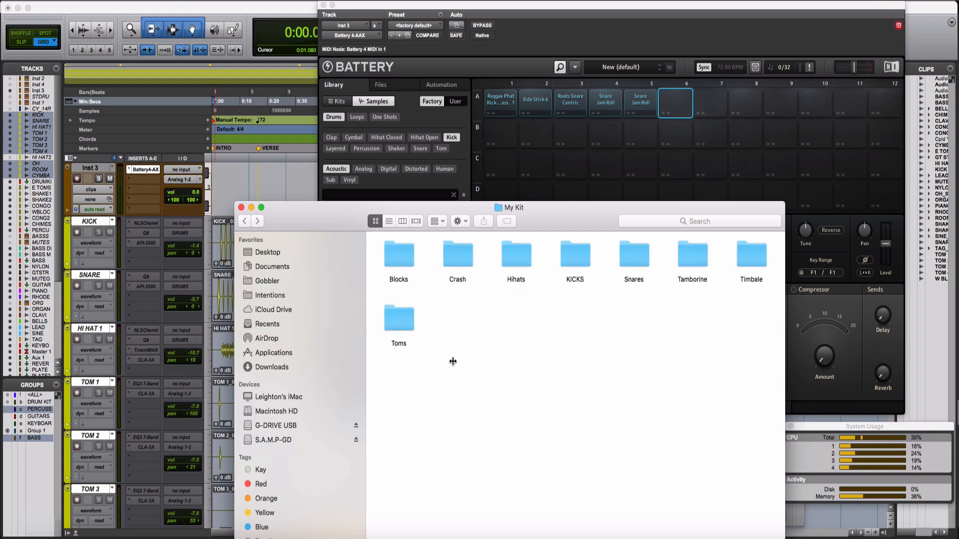
{"action": "left_click", "coordinate": [695, 255]}
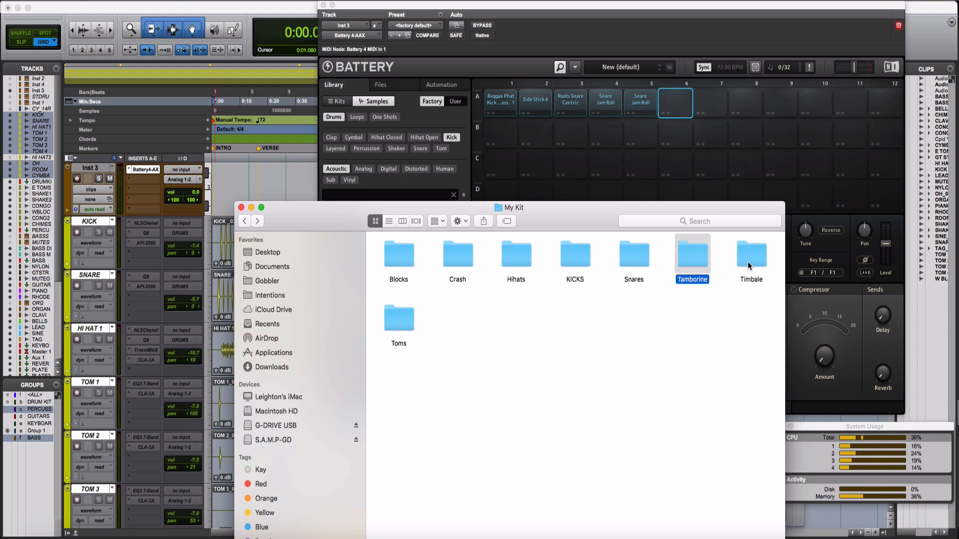
{"action": "left_click", "coordinate": [747, 264]}
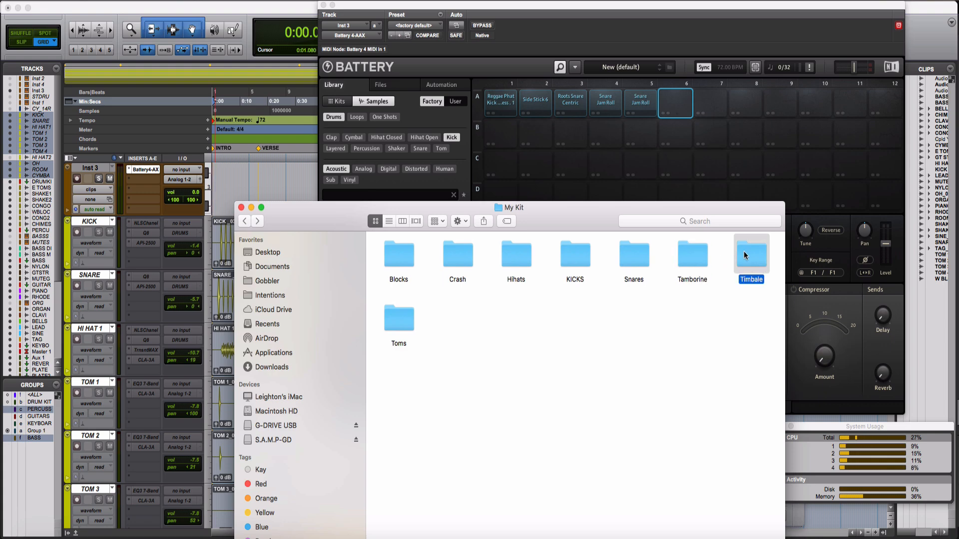
{"action": "double_click", "coordinate": [748, 255]}
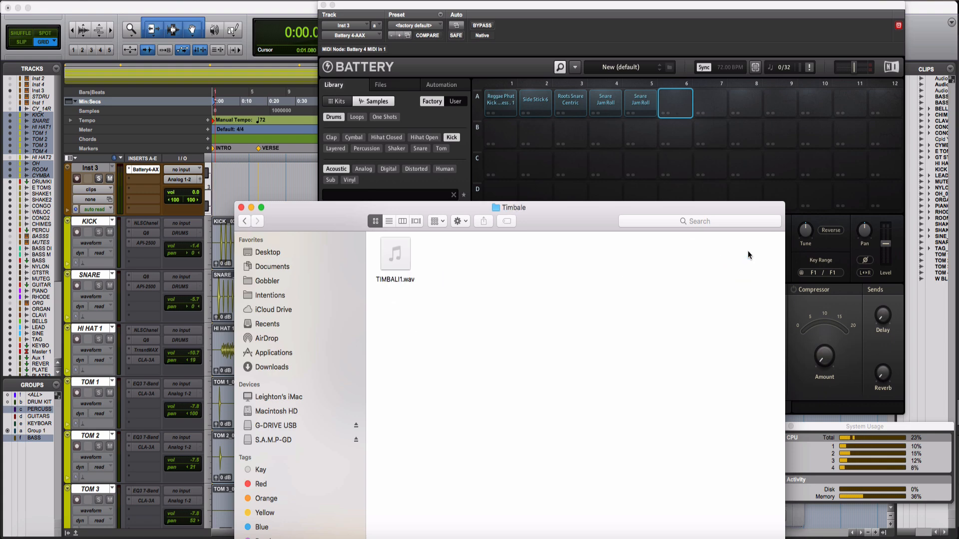
{"action": "left_click", "coordinate": [397, 257]}
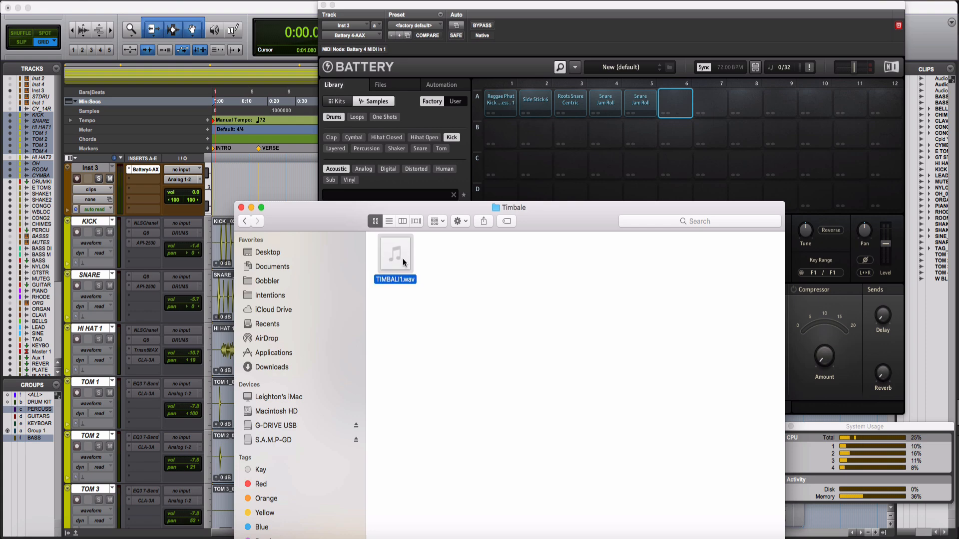
{"action": "left_click_drag", "start_coordinate": [402, 266], "coordinate": [681, 107]}
{"action": "left_click", "coordinate": [683, 111]}
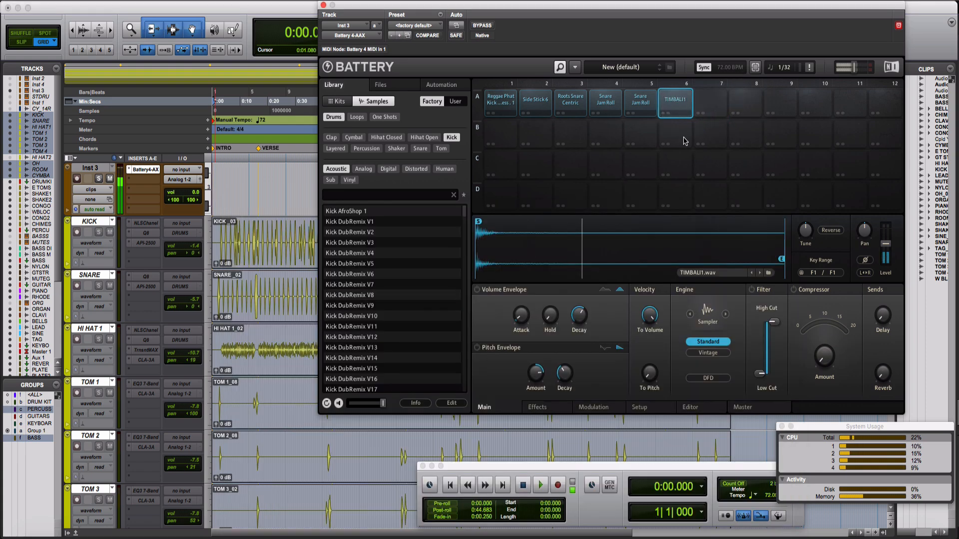
Adjust cell A6's level to about 1.9 dB, auditioning the timbale between adjustments
{"action": "left_click_drag", "start_coordinate": [886, 243], "coordinate": [886, 244]}
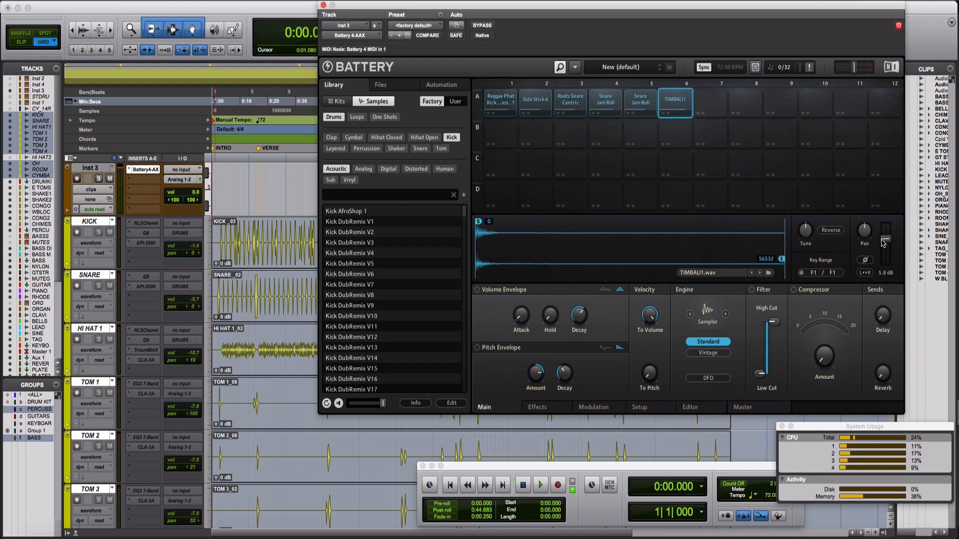
{"action": "left_click", "coordinate": [679, 103]}
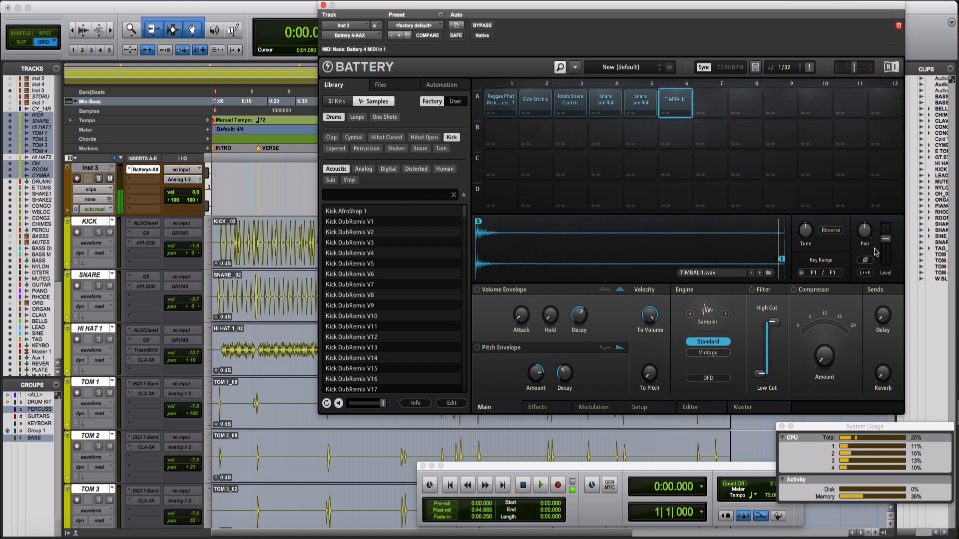
{"action": "left_click", "coordinate": [681, 104]}
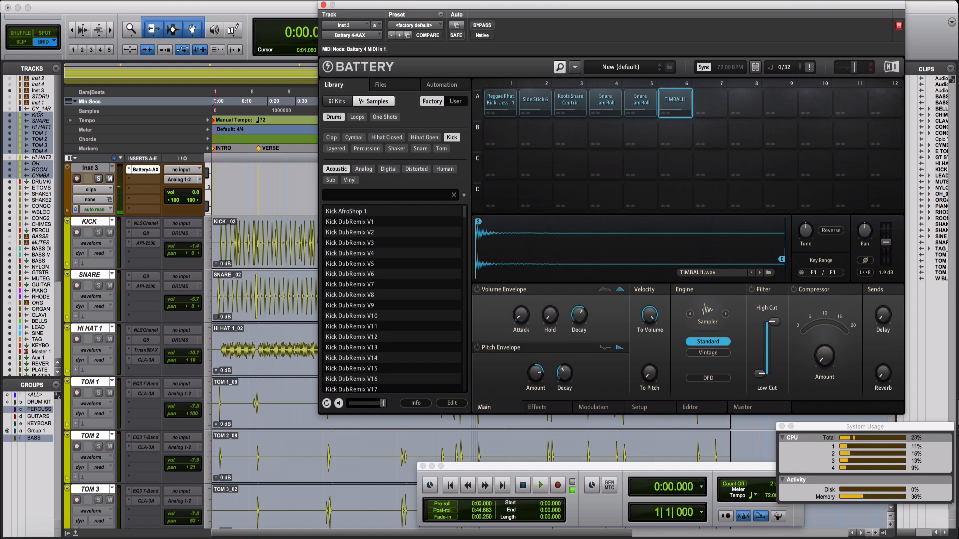
{"action": "left_click", "coordinate": [681, 105]}
{"action": "left_click", "coordinate": [683, 106]}
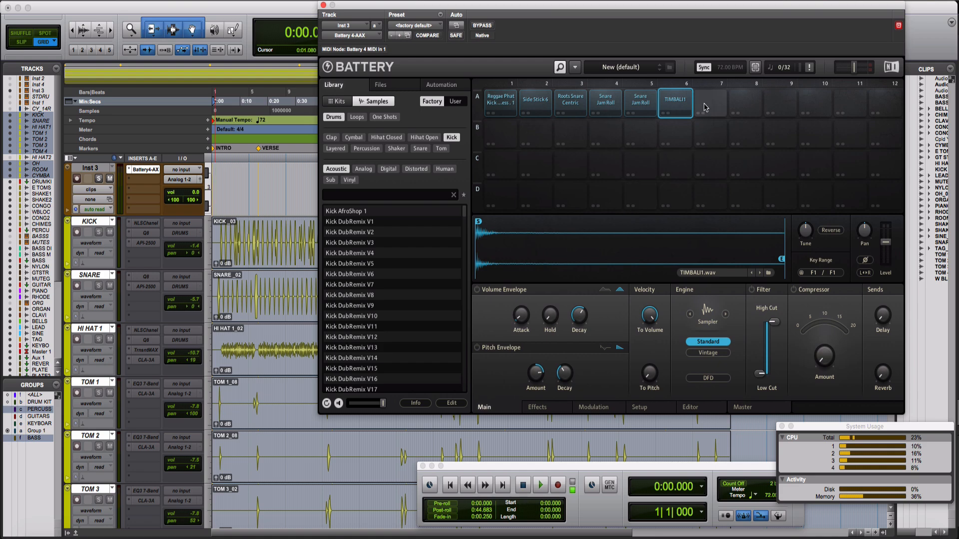
Audition the loaded cells A1 through A6 in order to compare their balance
{"action": "left_click", "coordinate": [500, 105]}
{"action": "left_click", "coordinate": [544, 110]}
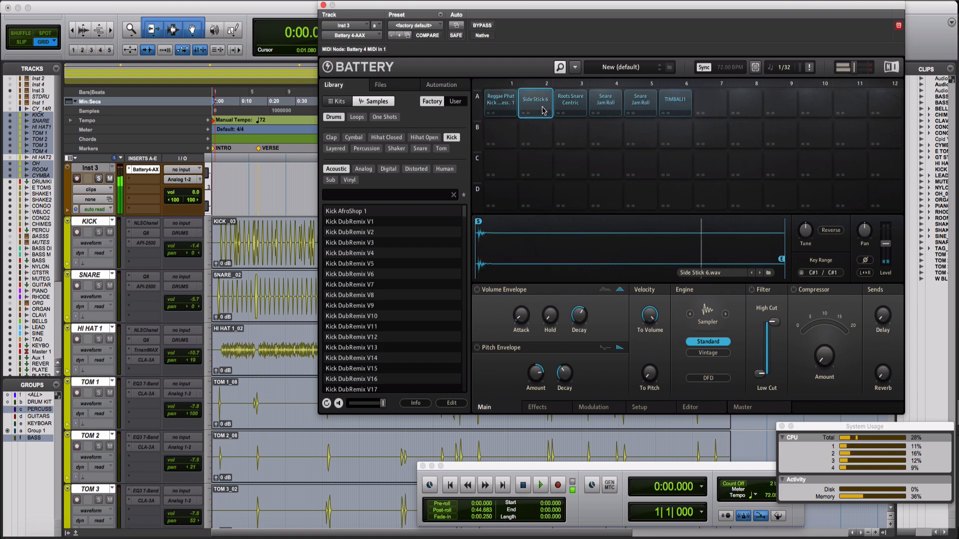
{"action": "left_click", "coordinate": [570, 106]}
{"action": "left_click", "coordinate": [599, 102]}
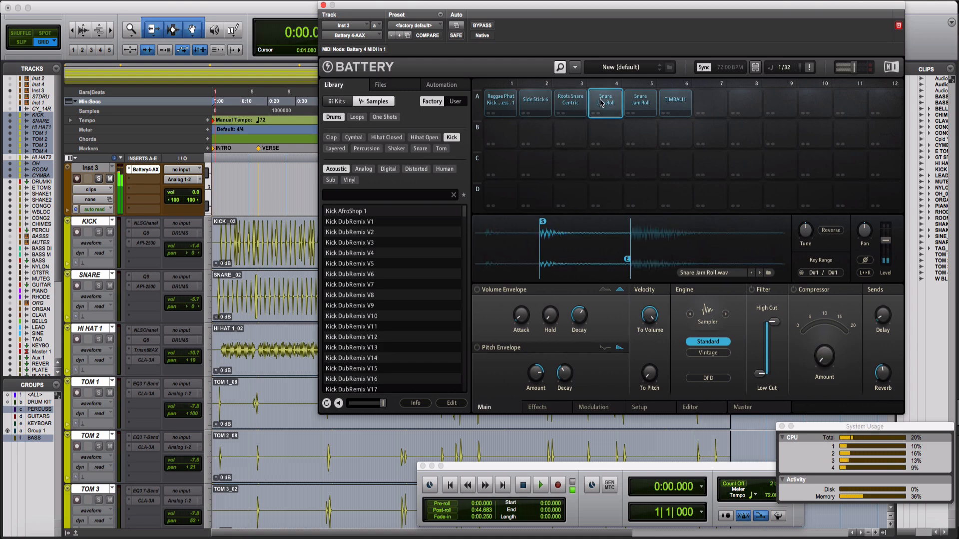
{"action": "left_click", "coordinate": [642, 104]}
{"action": "left_click", "coordinate": [667, 104]}
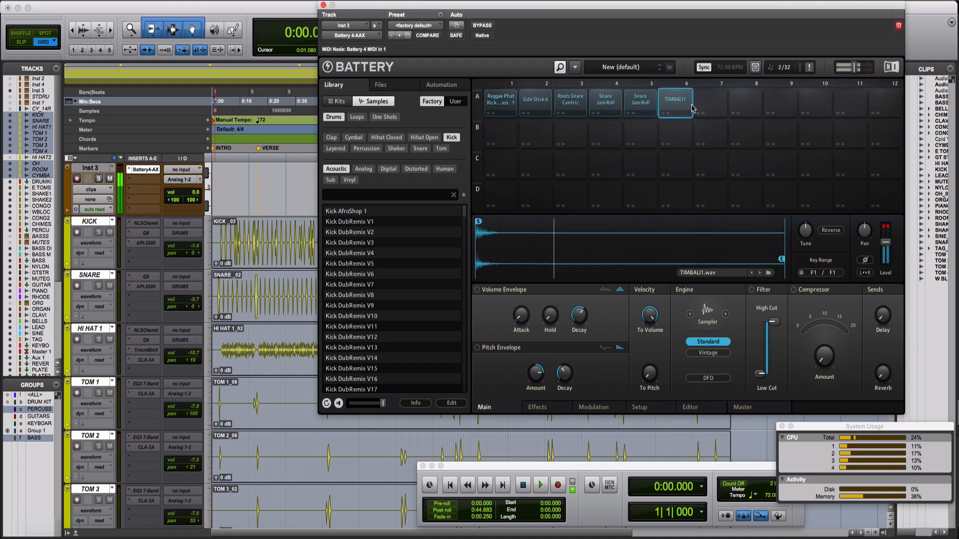
Select empty cell A7 and open the Hihats folder of My Kit in Finder, keeping the window clear of the upper cells
{"action": "left_click", "coordinate": [707, 109]}
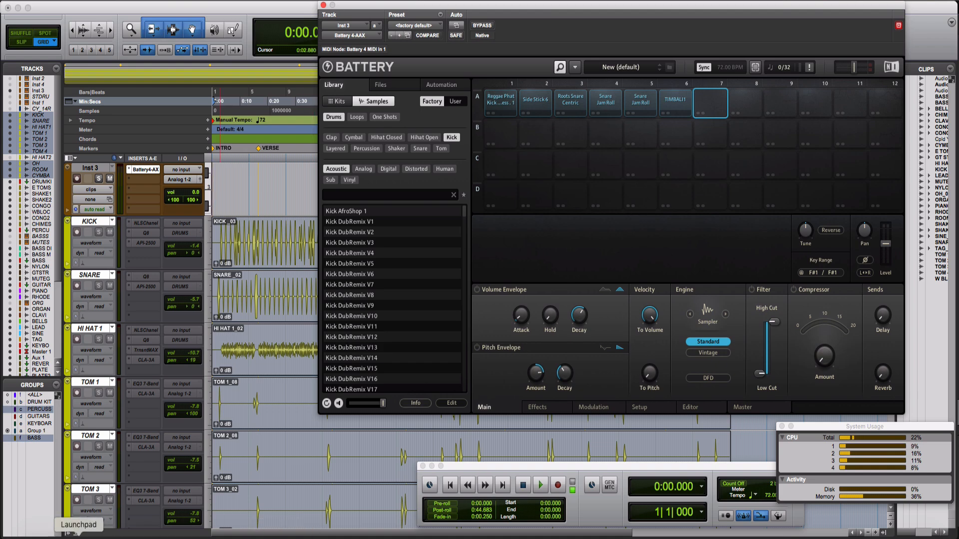
{"action": "left_click", "coordinate": [46, 535]}
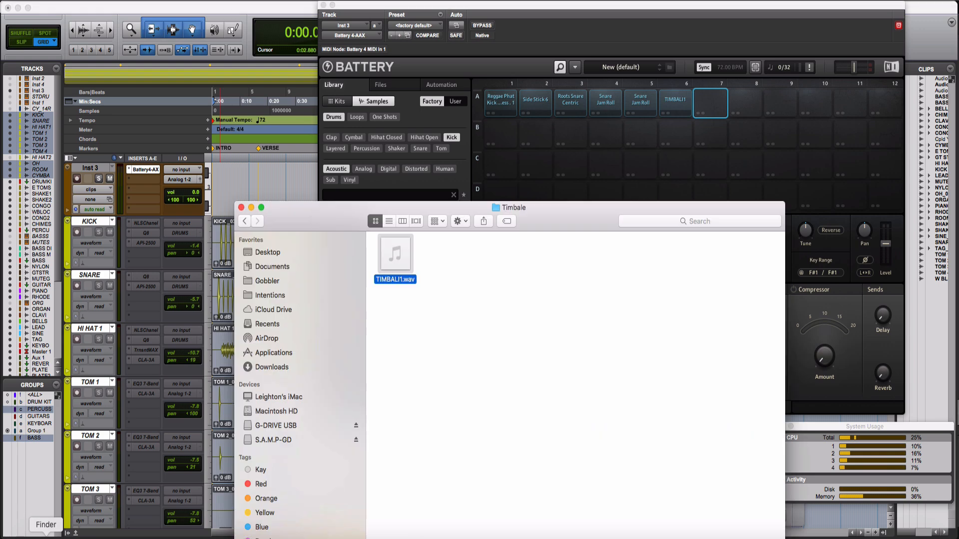
{"action": "double_click", "coordinate": [555, 223]}
{"action": "left_click", "coordinate": [242, 106]}
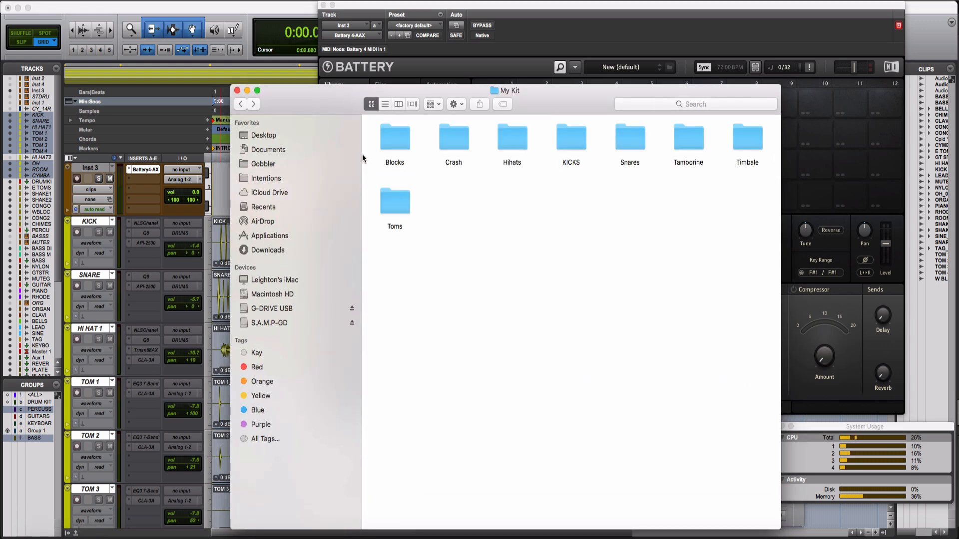
{"action": "left_click", "coordinate": [514, 135]}
{"action": "double_click", "coordinate": [515, 137]}
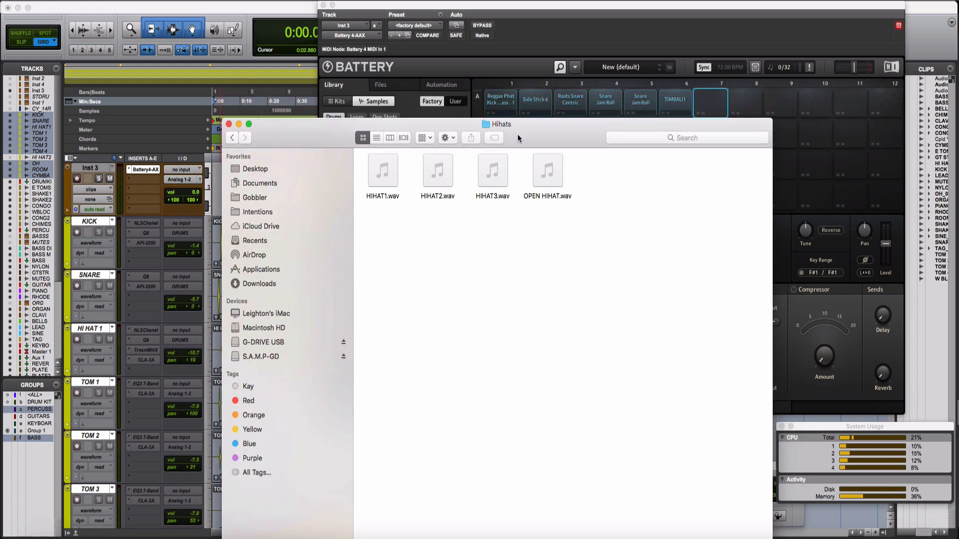
{"action": "left_click_drag", "start_coordinate": [517, 91], "coordinate": [456, 200]}
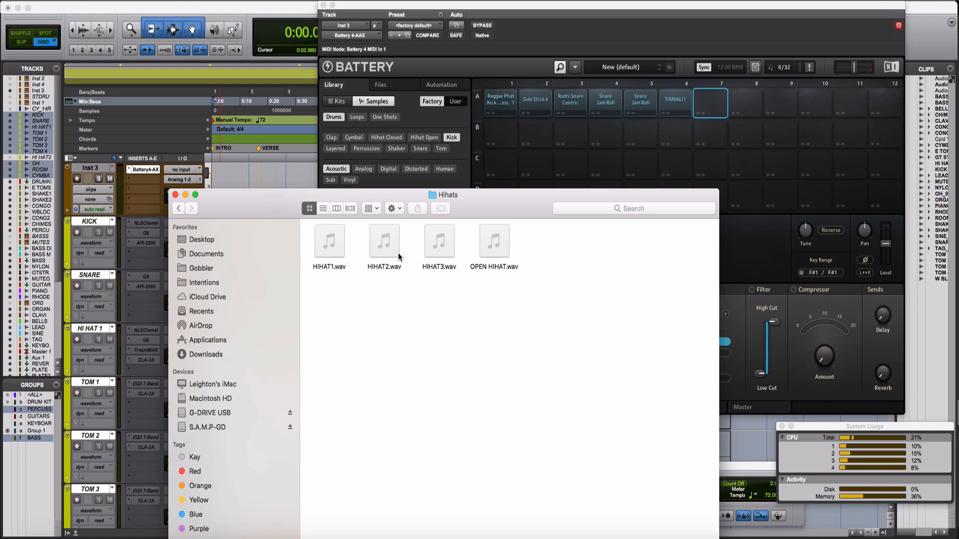
Audition HIHAT1.wav, HIHAT2.wav and HIHAT3.wav in the Hihats folder
{"action": "left_click", "coordinate": [330, 241]}
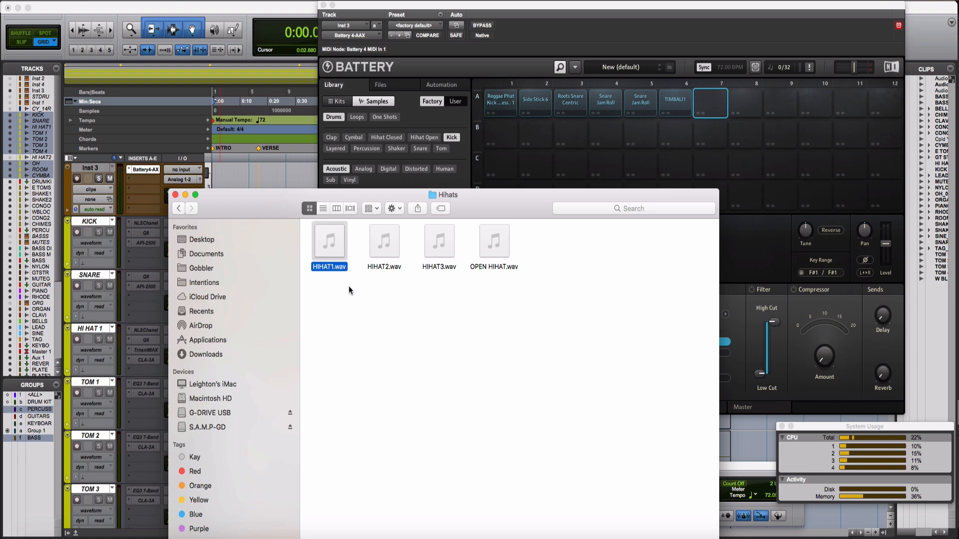
{"action": "left_click", "coordinate": [384, 240]}
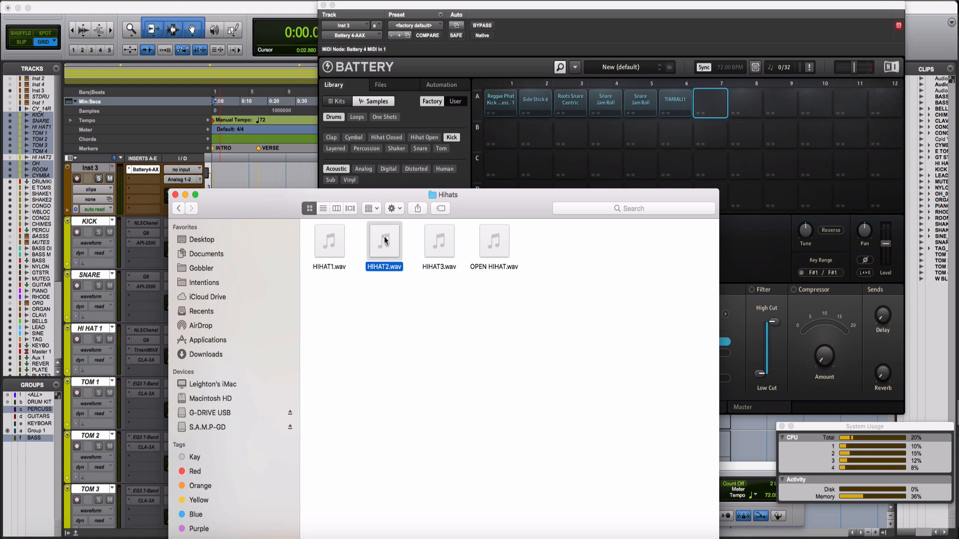
{"action": "left_click", "coordinate": [440, 241]}
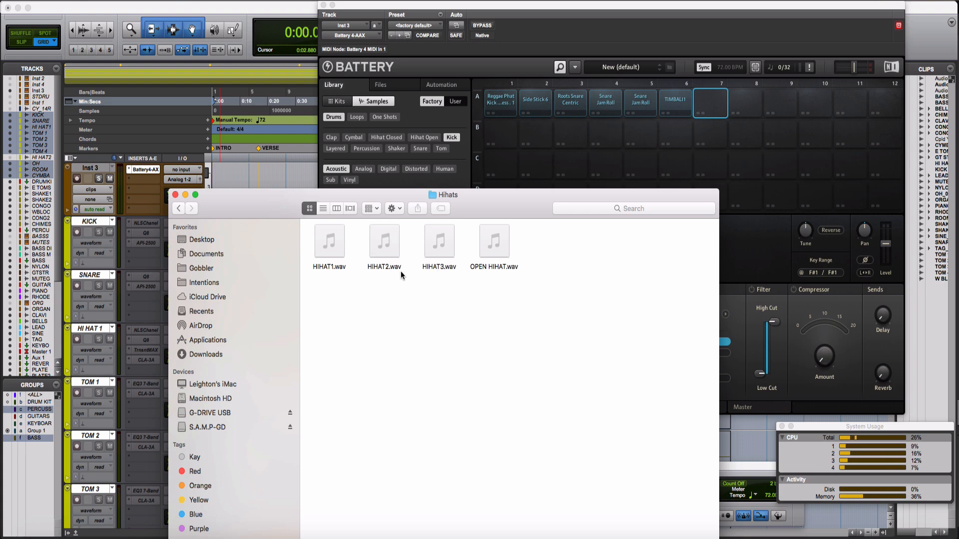
Load HIHAT2.wav into cell A7 and HIHAT1.wav into cell A9, auditioning both in Battery
{"action": "left_click_drag", "start_coordinate": [384, 241], "coordinate": [707, 110]}
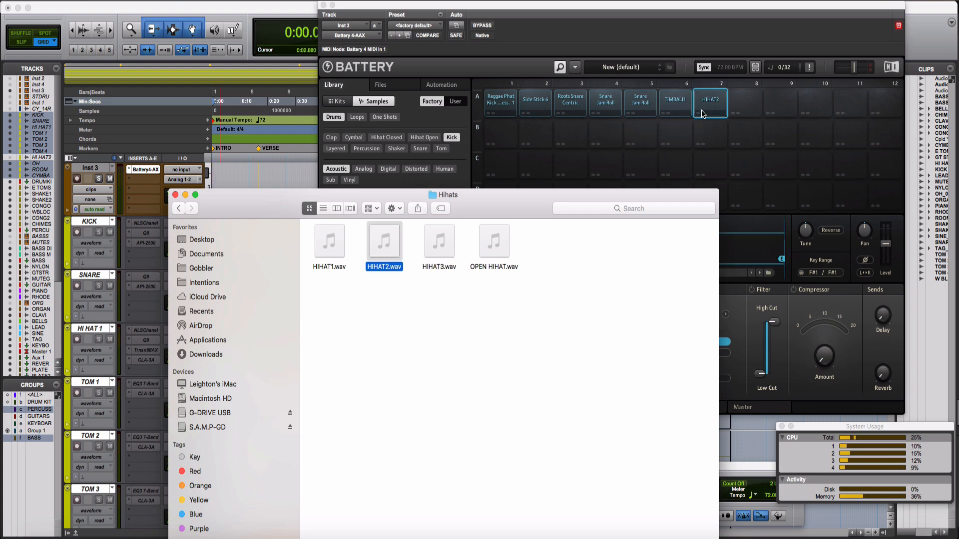
{"action": "mouse_move", "coordinate": [427, 252]}
{"action": "left_click_drag", "start_coordinate": [329, 242], "coordinate": [785, 109]}
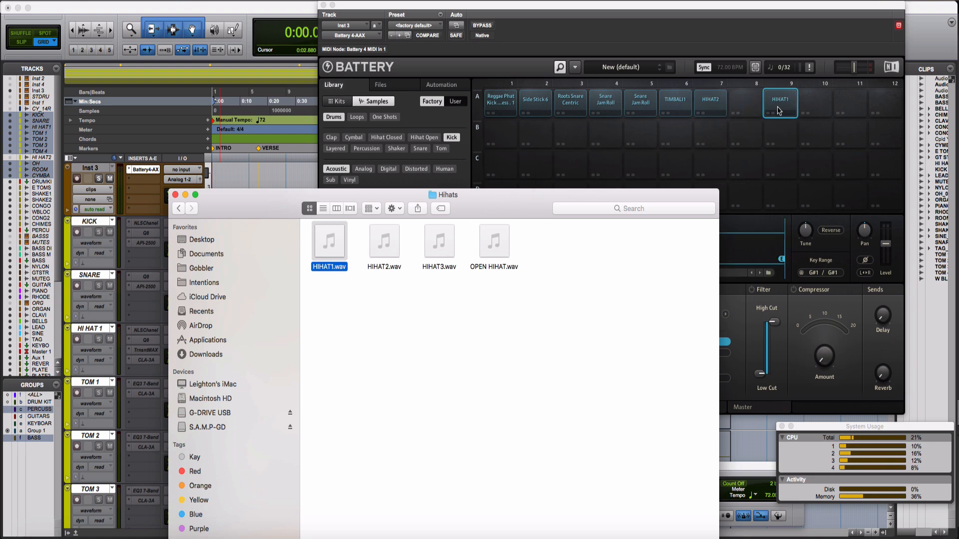
{"action": "left_click", "coordinate": [714, 108]}
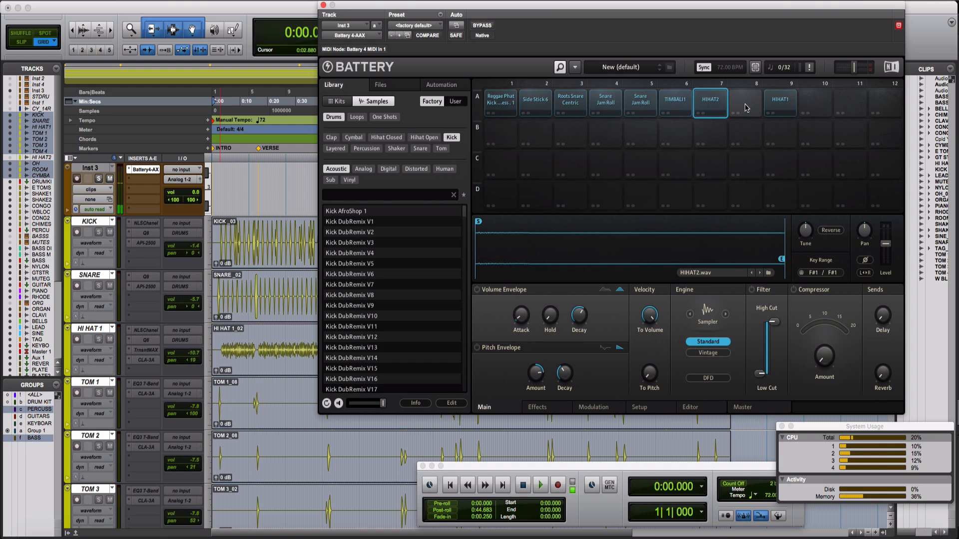
{"action": "left_click", "coordinate": [788, 107]}
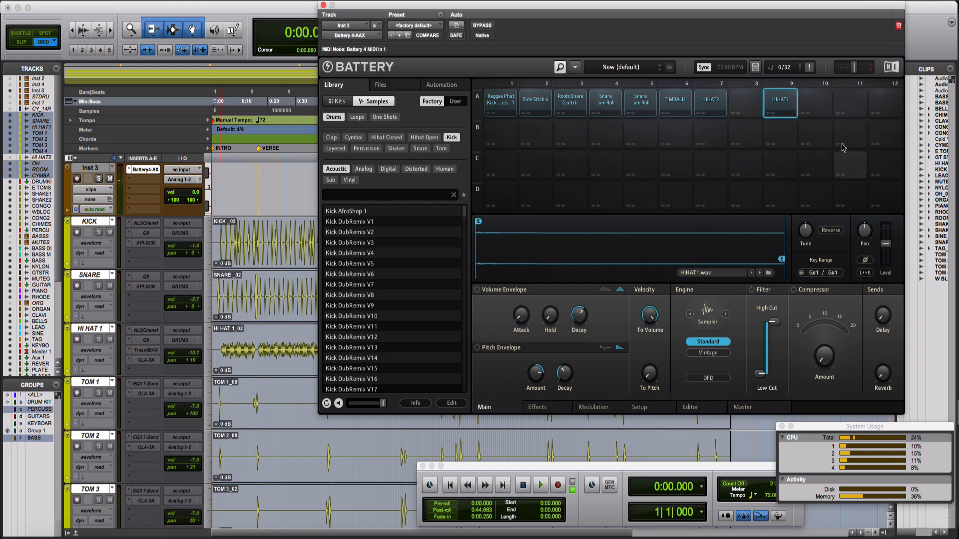
Lower the level of the HIHAT1 cell A9 in small amounts, auditioning it between adjustments
{"action": "mouse_move", "coordinate": [884, 245]}
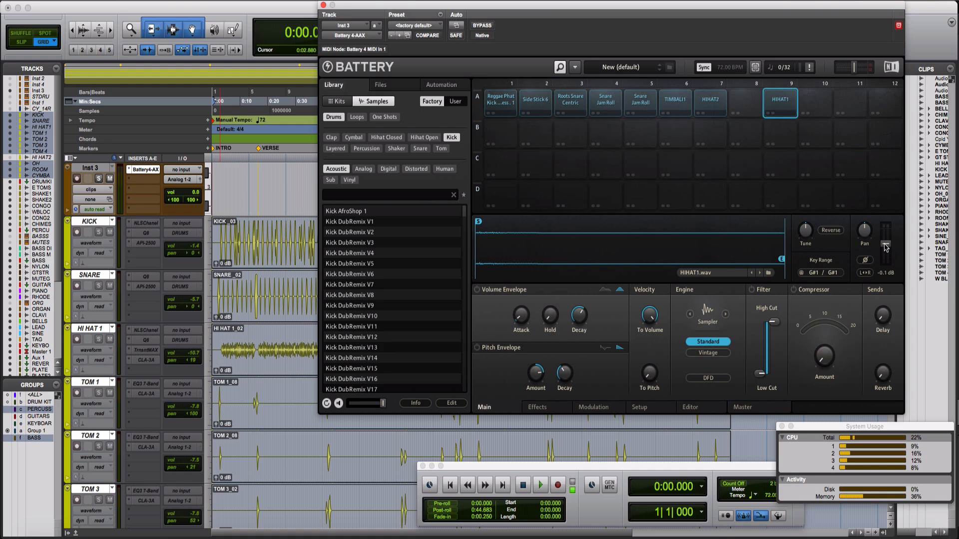
{"action": "left_click_drag", "start_coordinate": [886, 243], "coordinate": [885, 249]}
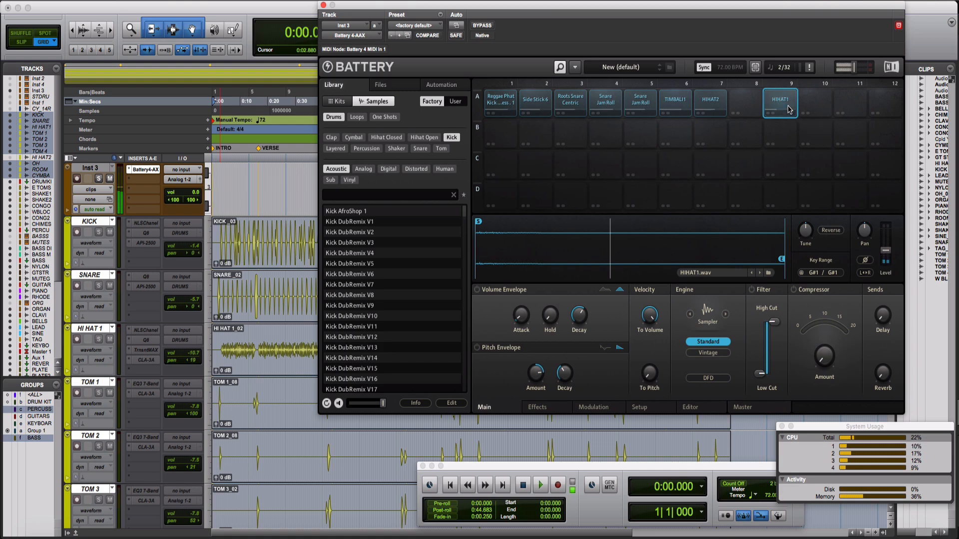
{"action": "left_click_drag", "start_coordinate": [885, 250], "coordinate": [885, 252]}
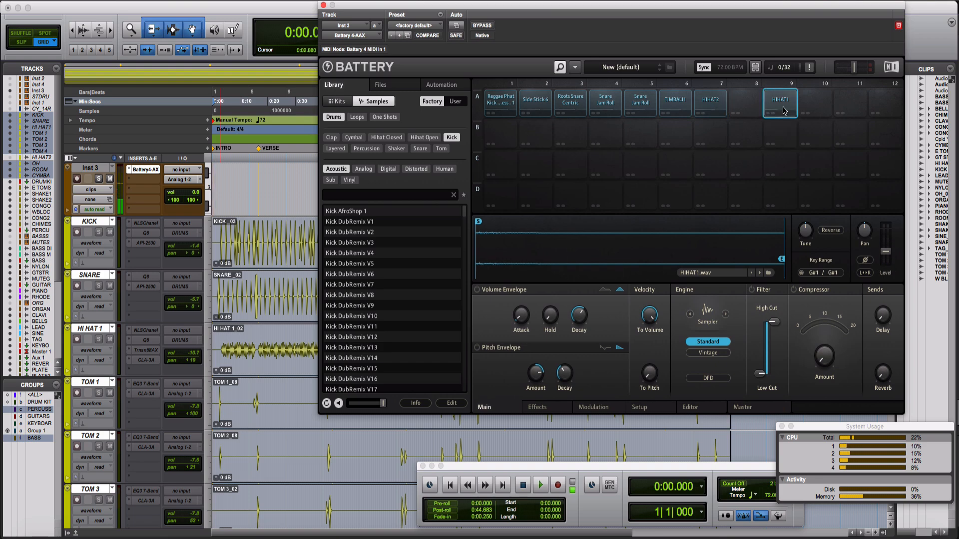
Load OPEN HIHAT.wav from the Hihats folder into cell A11 and audition it
{"action": "left_click", "coordinate": [848, 106]}
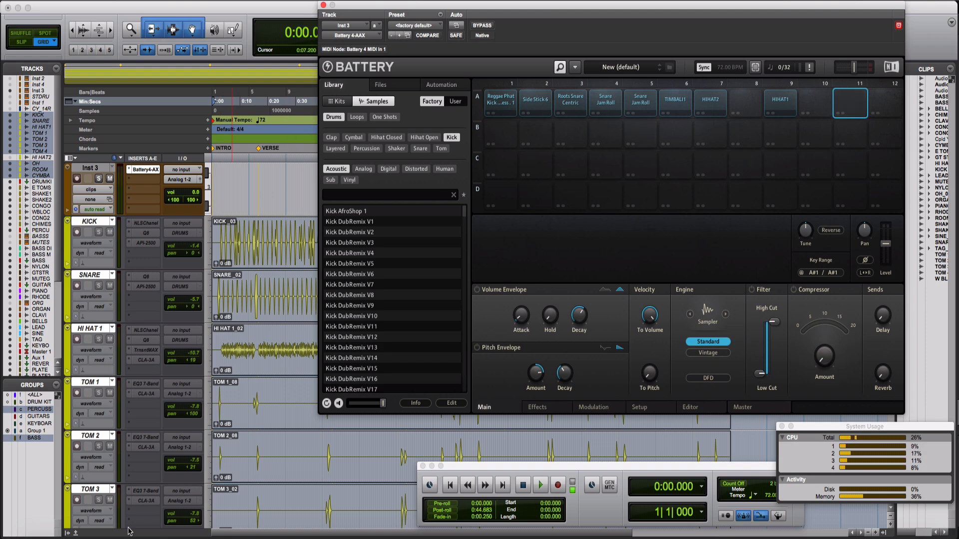
{"action": "left_click", "coordinate": [46, 534]}
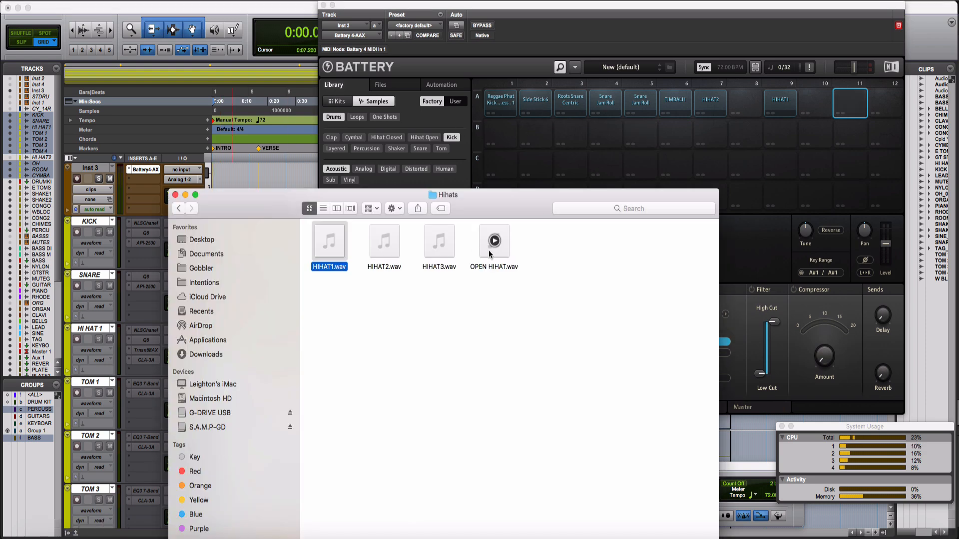
{"action": "left_click_drag", "start_coordinate": [488, 250], "coordinate": [850, 111]}
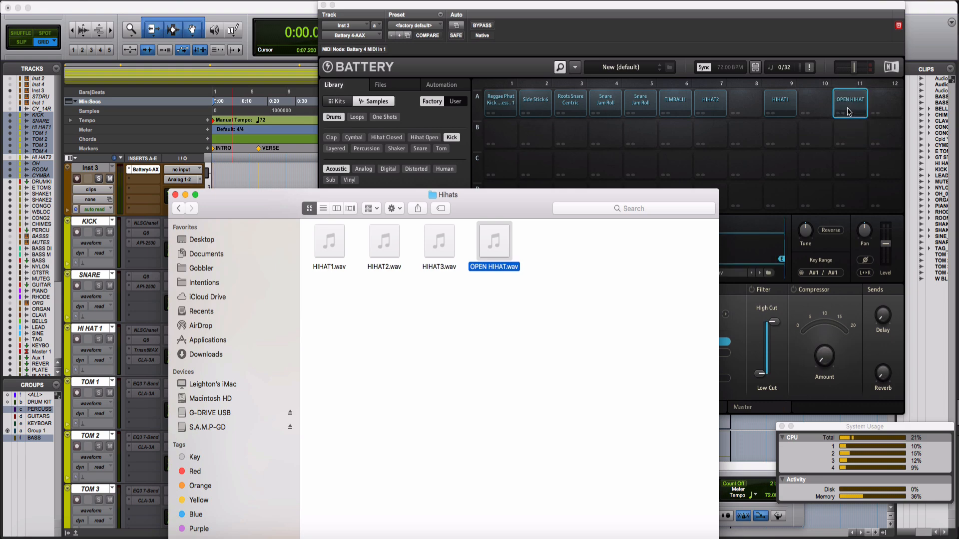
{"action": "left_click", "coordinate": [850, 111]}
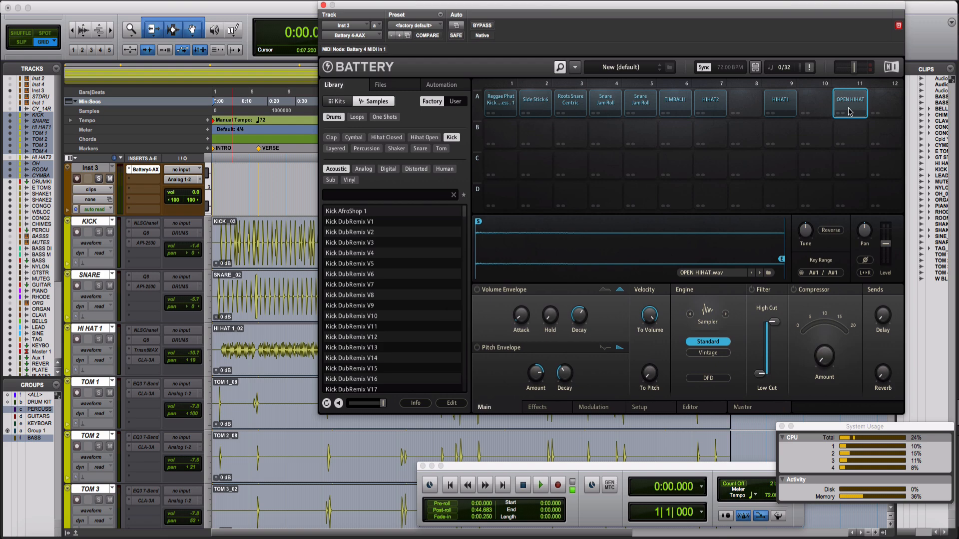
Record-enable the Inst 3 track and load Axe TOM 4.wav from the My Kit Toms folder into cell A8
{"action": "left_click", "coordinate": [77, 180]}
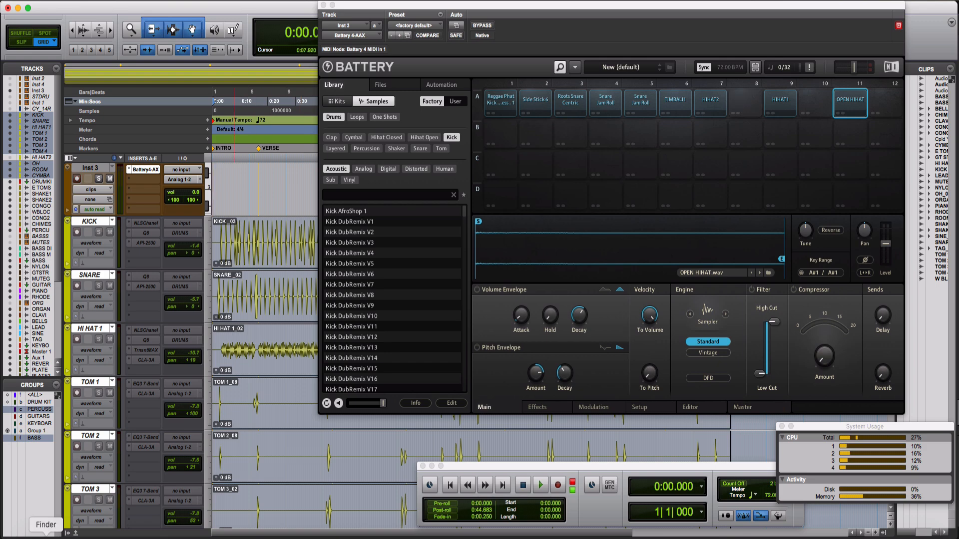
{"action": "left_click", "coordinate": [46, 537]}
{"action": "left_click", "coordinate": [180, 211]}
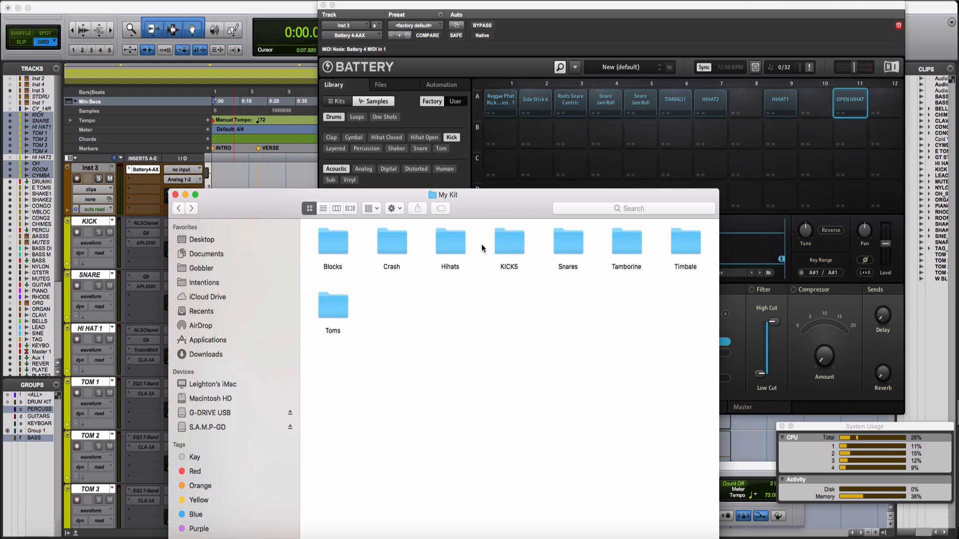
{"action": "double_click", "coordinate": [331, 307]}
{"action": "mouse_move", "coordinate": [330, 248]}
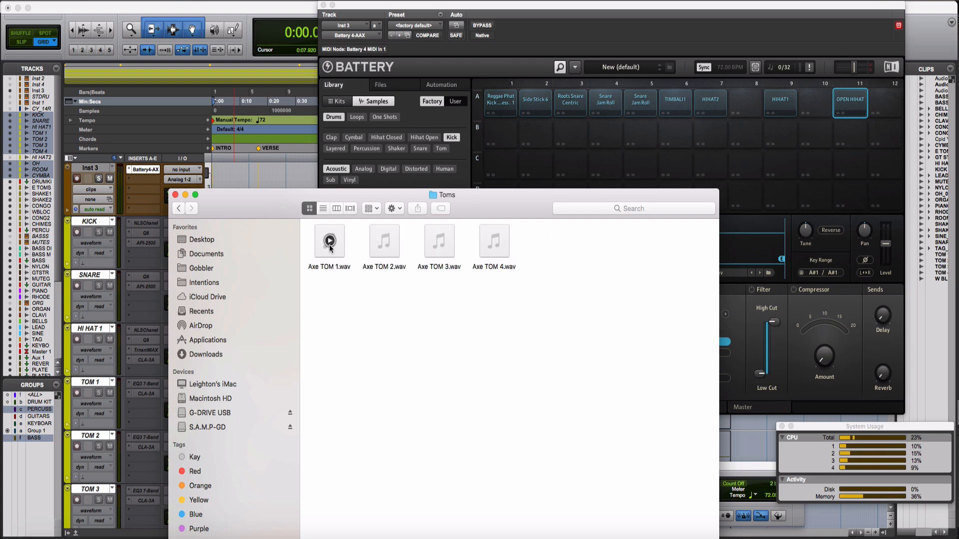
{"action": "mouse_move", "coordinate": [501, 242]}
{"action": "left_click_drag", "start_coordinate": [496, 247], "coordinate": [747, 102]}
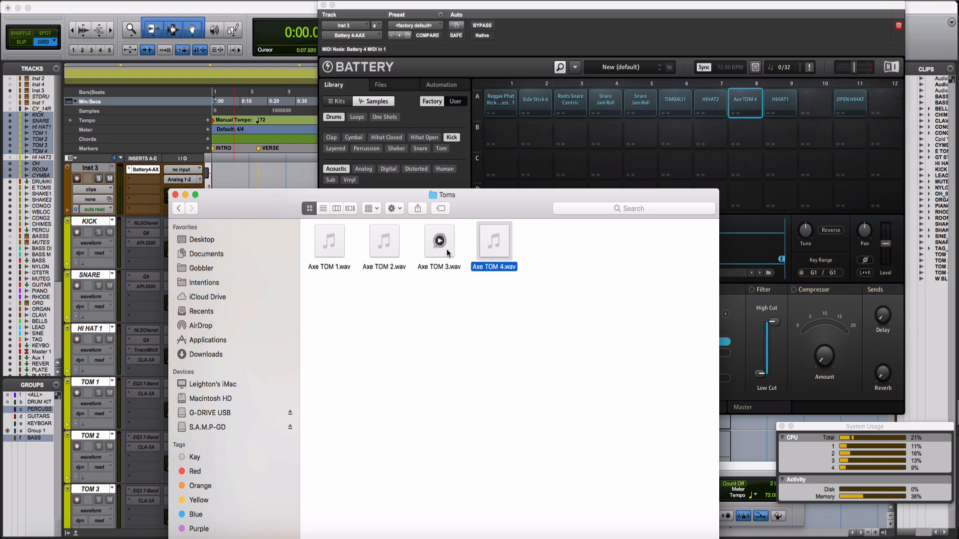
Load Axe TOM 3.wav from the Toms folder into cell A10 and audition it
{"action": "left_click_drag", "start_coordinate": [445, 248], "coordinate": [811, 110]}
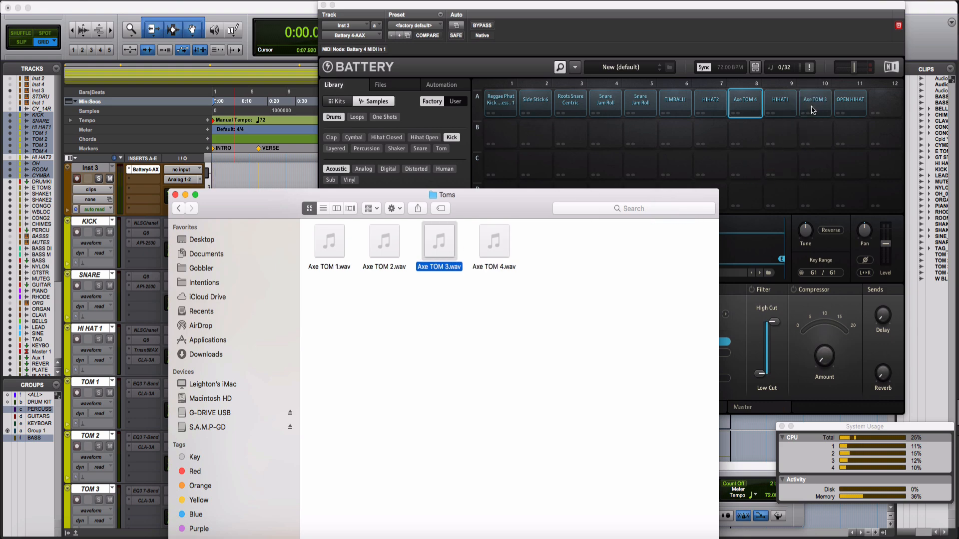
{"action": "left_click", "coordinate": [811, 110]}
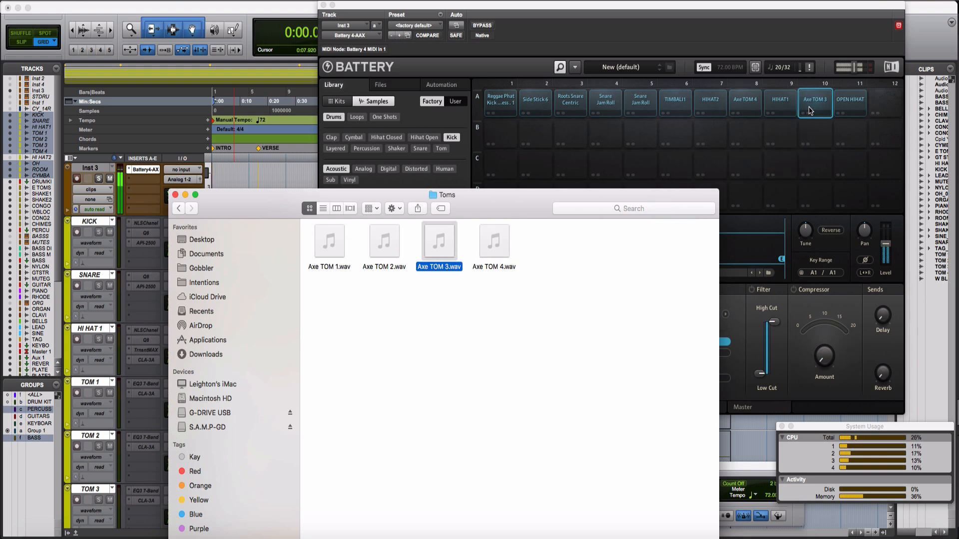
{"action": "left_click", "coordinate": [811, 110]}
Load Axe TOM 2.wav into cell A12 and Axe TOM 1.wav into cell B1, auditioning the toms
{"action": "mouse_move", "coordinate": [379, 244]}
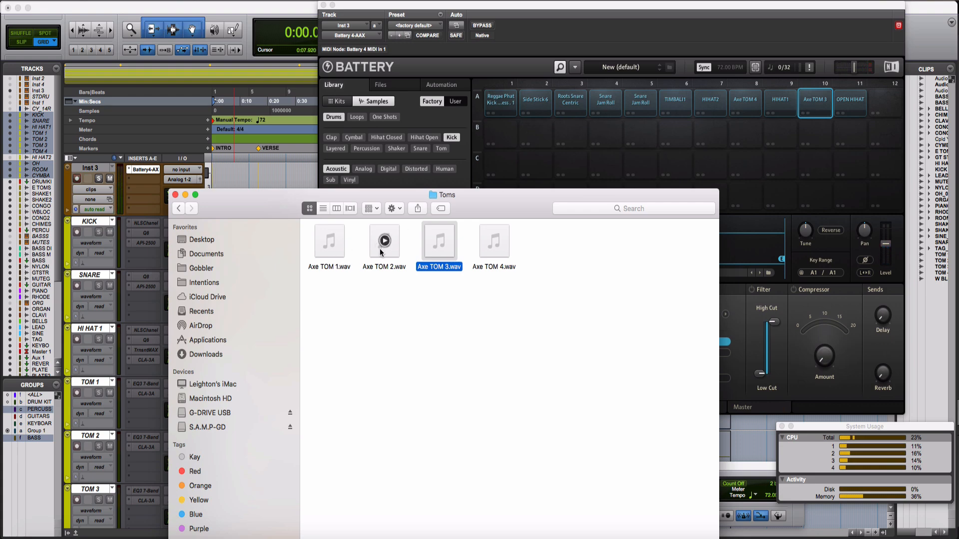
{"action": "left_click", "coordinate": [380, 250]}
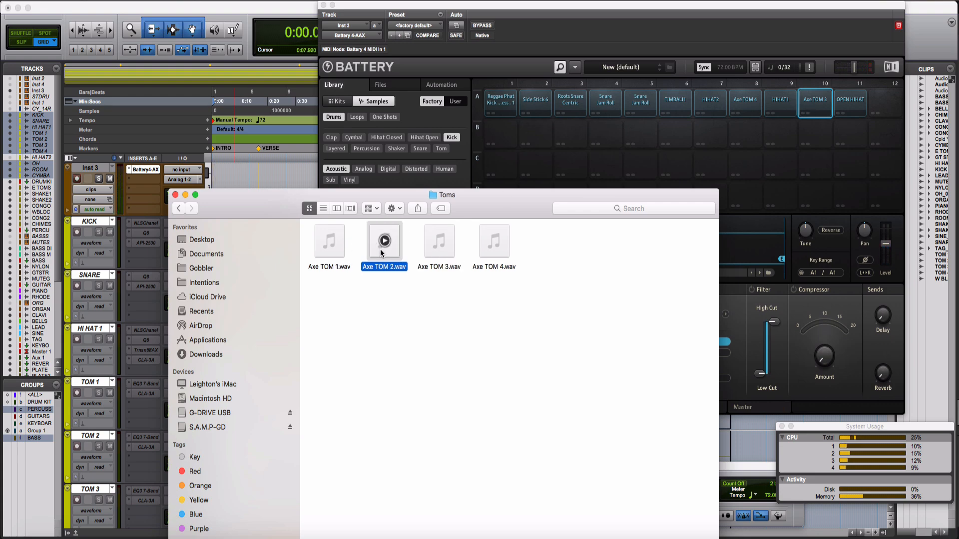
{"action": "left_click_drag", "start_coordinate": [380, 248], "coordinate": [873, 106]}
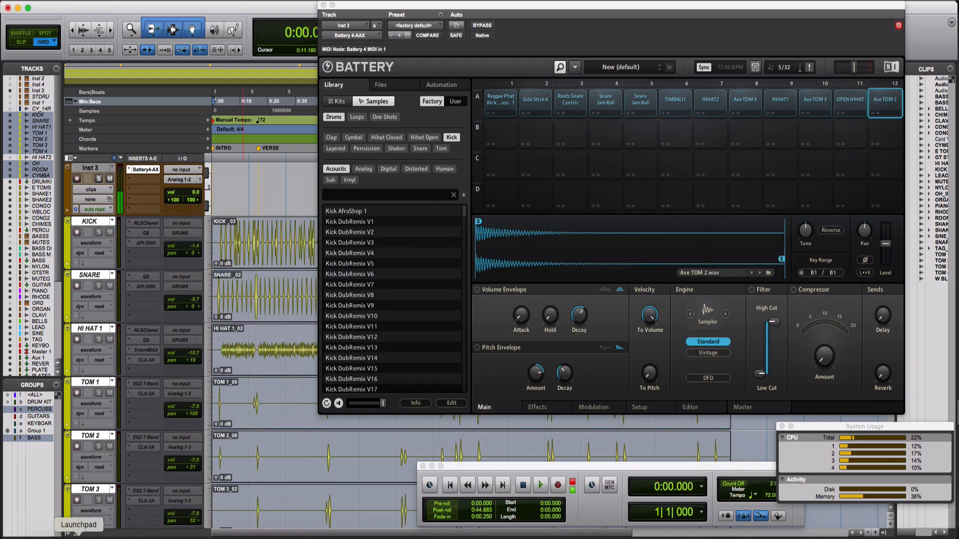
{"action": "left_click", "coordinate": [45, 535]}
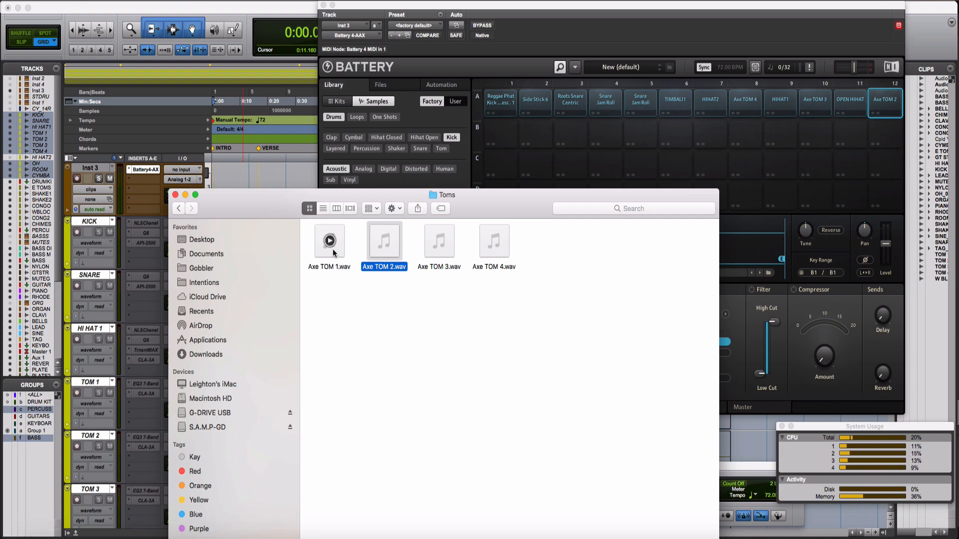
{"action": "left_click_drag", "start_coordinate": [333, 248], "coordinate": [497, 135]}
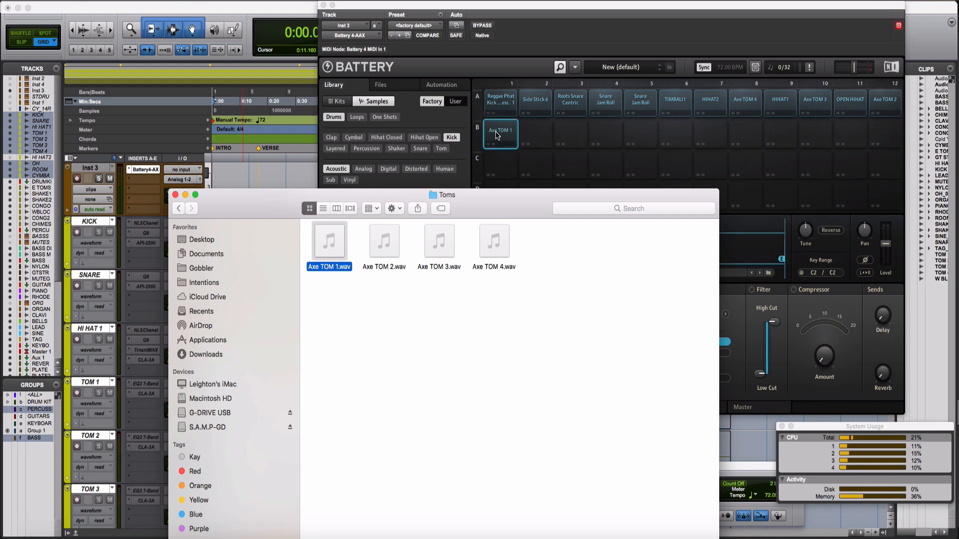
{"action": "left_click", "coordinate": [497, 135]}
Open the Crash folder of My Kit and audition CRASH 1.wav and CRASH 2.wav
{"action": "left_click", "coordinate": [177, 209]}
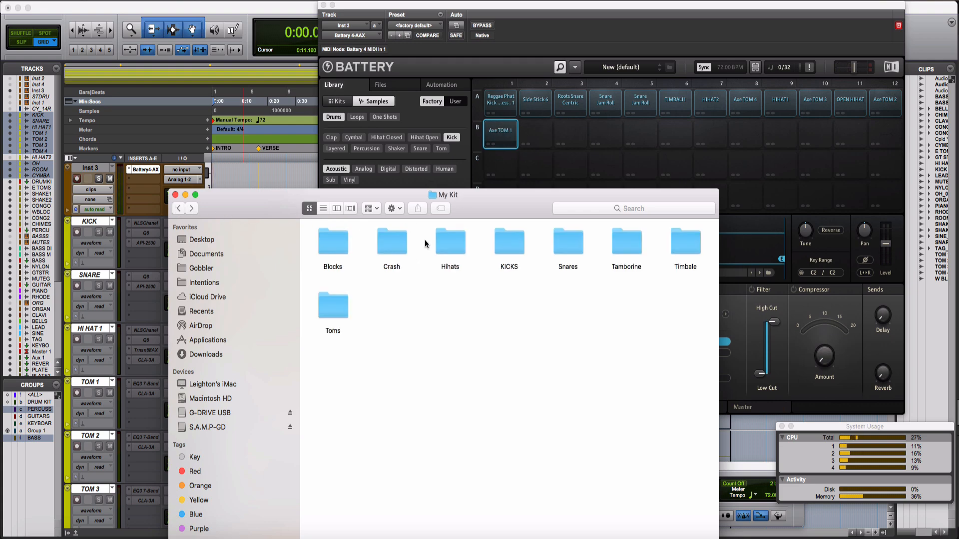
{"action": "double_click", "coordinate": [385, 243]}
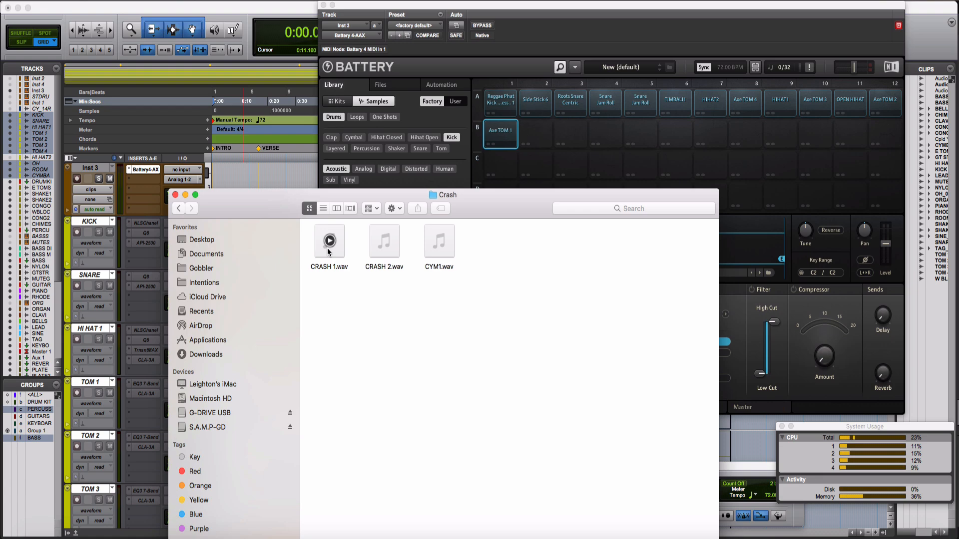
{"action": "left_click", "coordinate": [329, 242]}
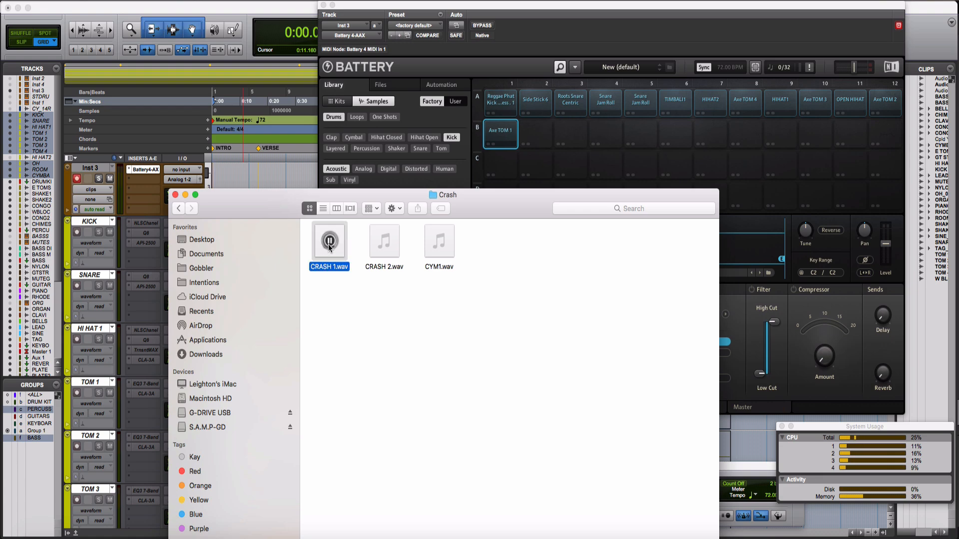
{"action": "left_click", "coordinate": [411, 285]}
{"action": "left_click", "coordinate": [384, 243]}
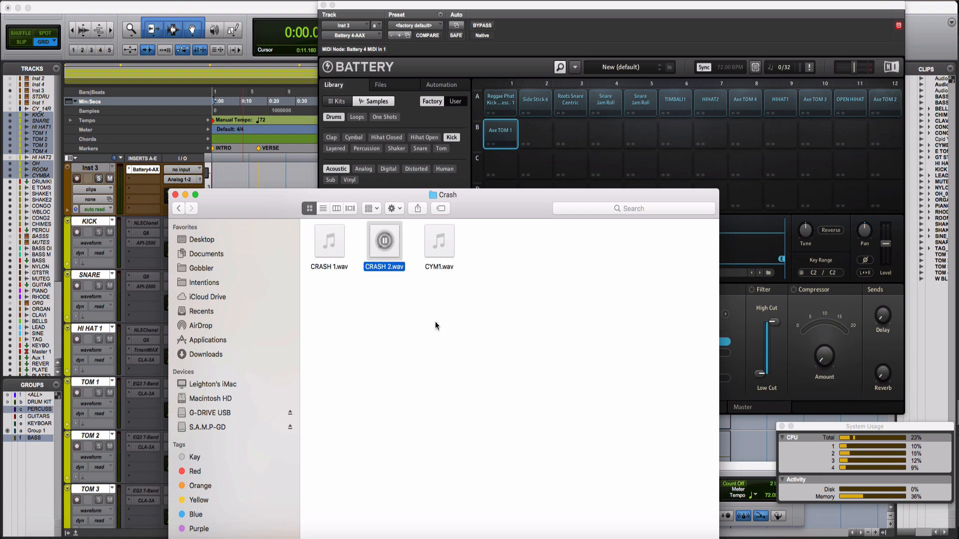
{"action": "left_click", "coordinate": [443, 287]}
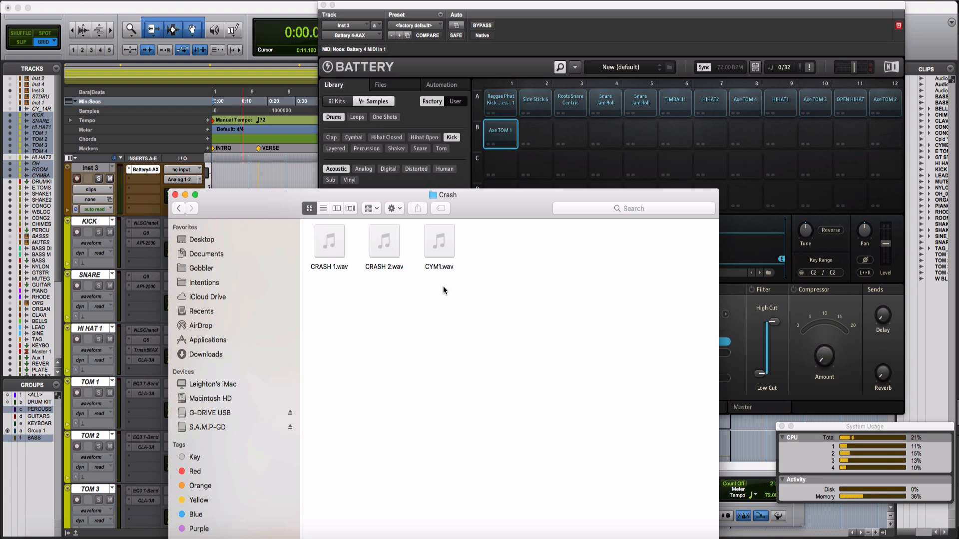
Audition CYM1.wav from the Crash folder and load it into cell B2
{"action": "left_click", "coordinate": [439, 243]}
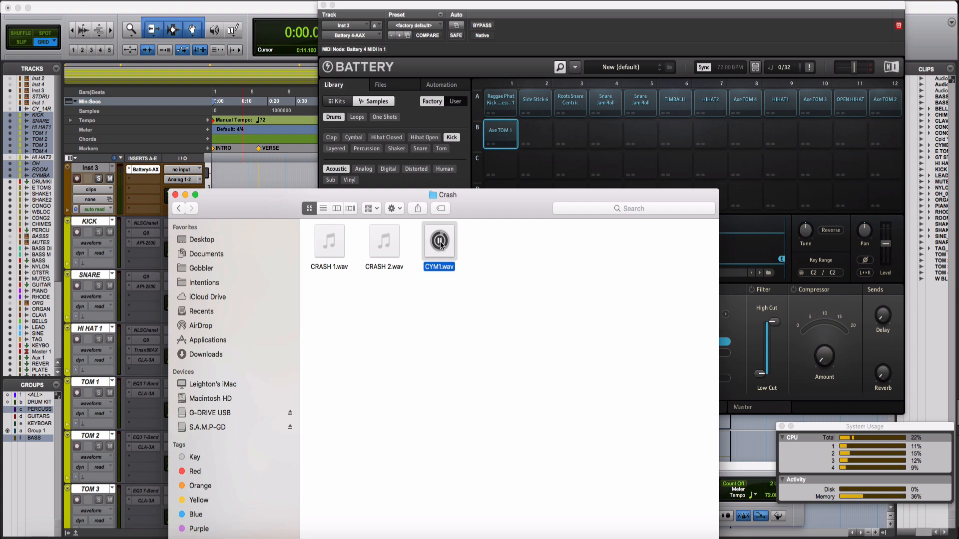
{"action": "left_click", "coordinate": [500, 256]}
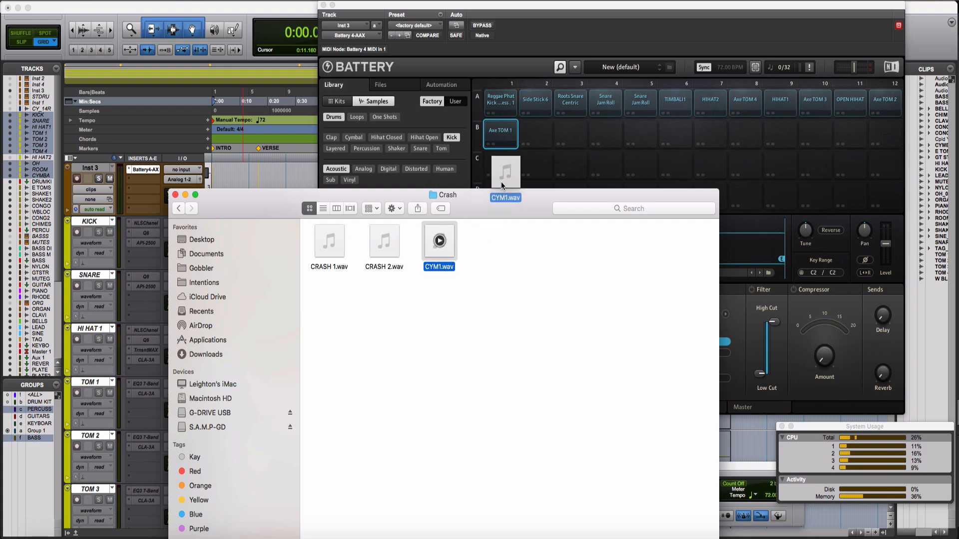
{"action": "left_click_drag", "start_coordinate": [501, 181], "coordinate": [525, 150]}
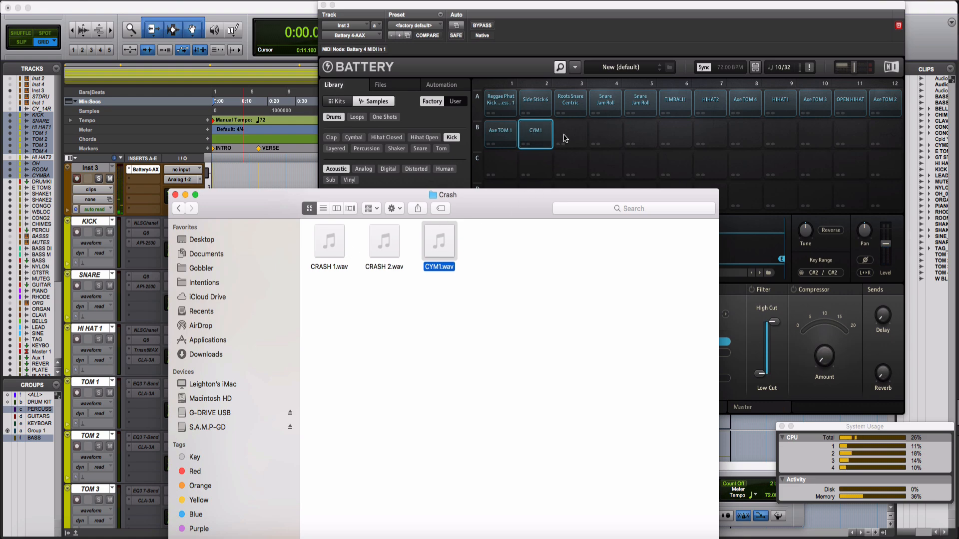
Load CRASH 2.wav from the Crash folder into cell B5 and audition it
{"action": "left_click", "coordinate": [627, 138]}
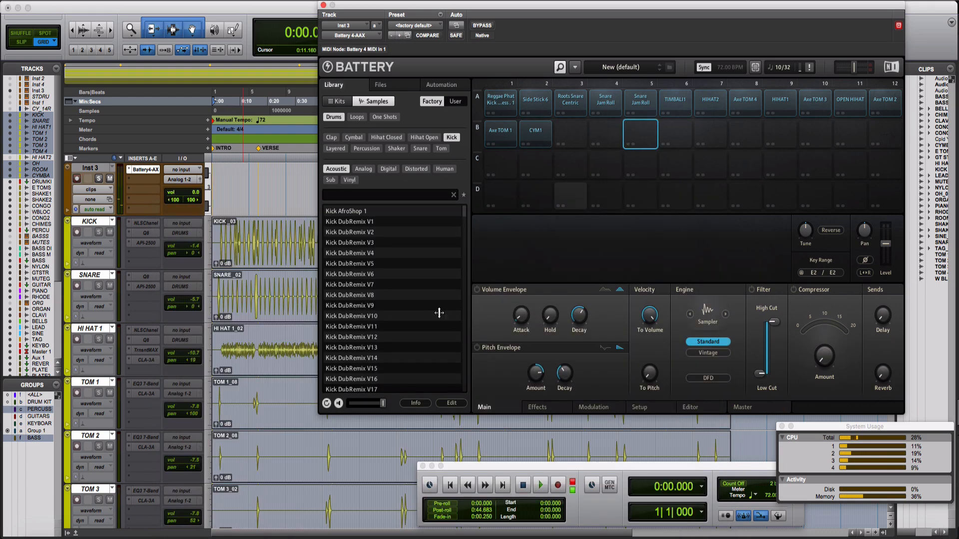
{"action": "left_click", "coordinate": [46, 537]}
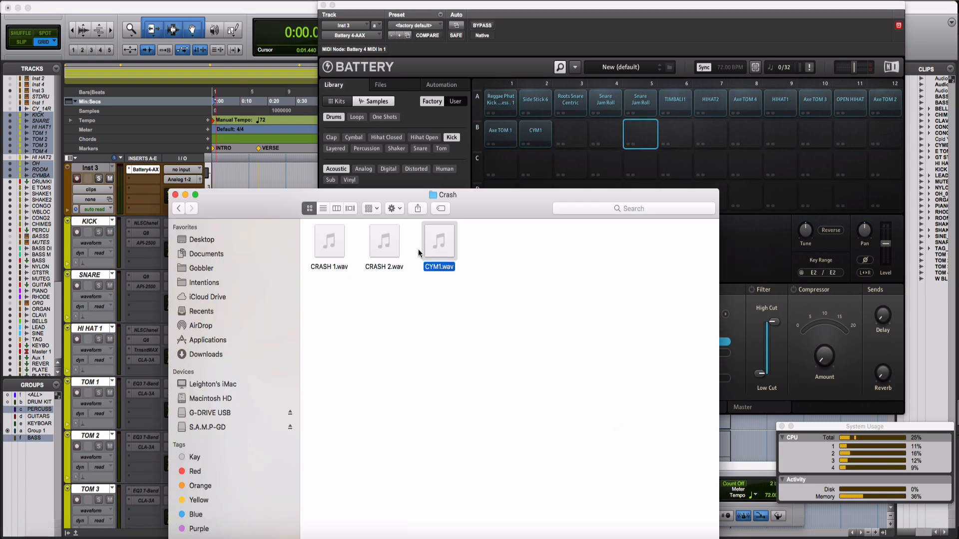
{"action": "left_click", "coordinate": [440, 243]}
{"action": "left_click", "coordinate": [387, 254]}
{"action": "left_click_drag", "start_coordinate": [386, 251], "coordinate": [642, 136]}
{"action": "left_click", "coordinate": [641, 136]}
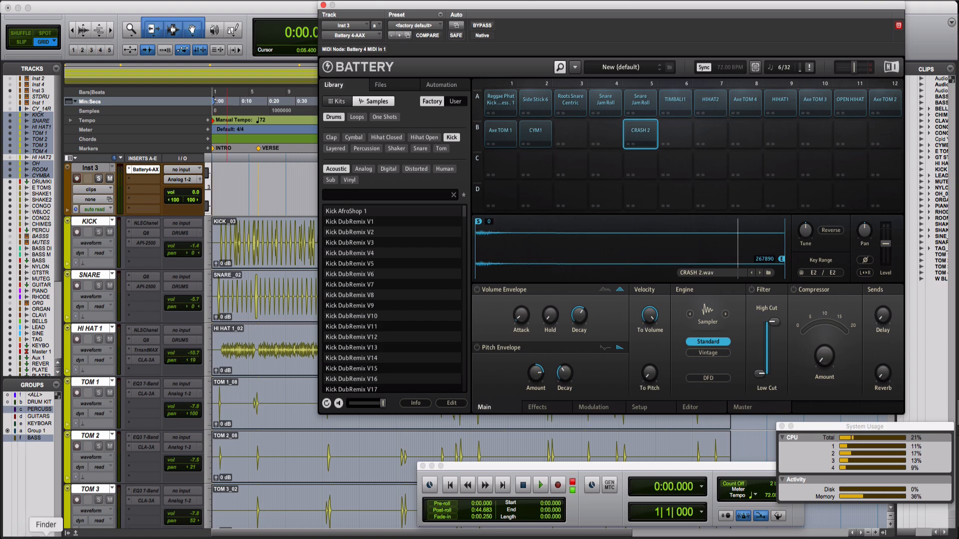
Load CRASH 1.wav from the Crash folder into cell B6 and audition it
{"action": "key", "text": "super+Tab"}
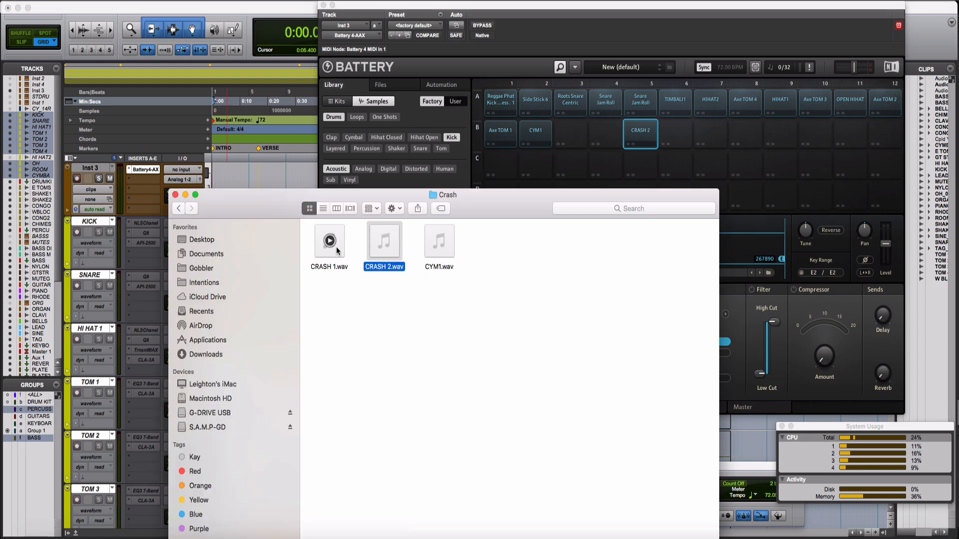
{"action": "left_click_drag", "start_coordinate": [337, 247], "coordinate": [679, 135]}
{"action": "left_click", "coordinate": [678, 135]}
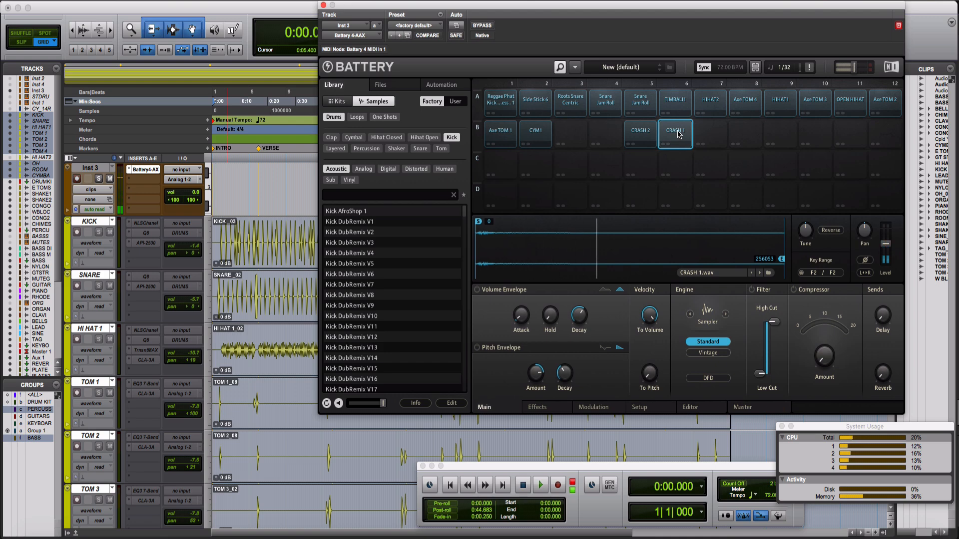
{"action": "left_click", "coordinate": [678, 135]}
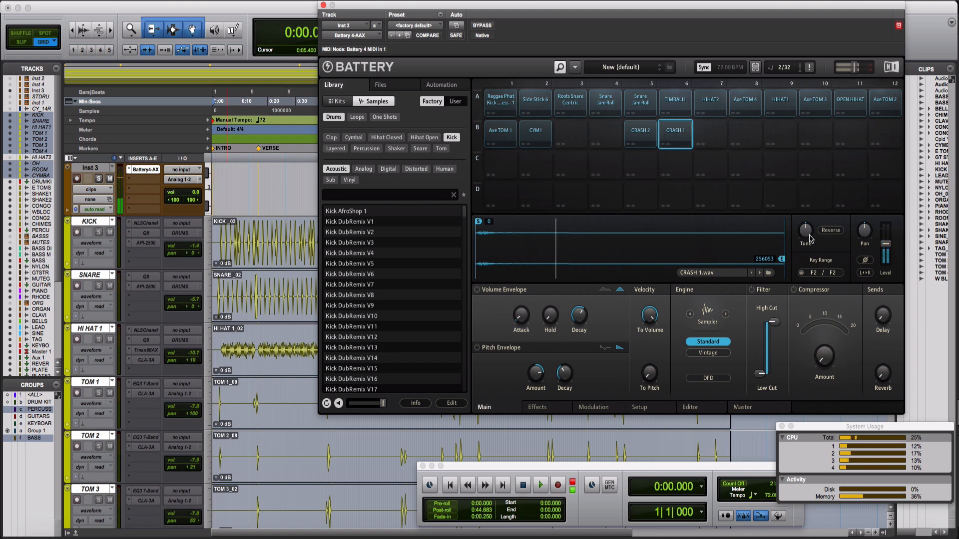
Raise the tuning of the CRASH 1 cell to 9.00 st and audition the retuned crash repeatedly
{"action": "left_click_drag", "start_coordinate": [805, 231], "coordinate": [805, 215]}
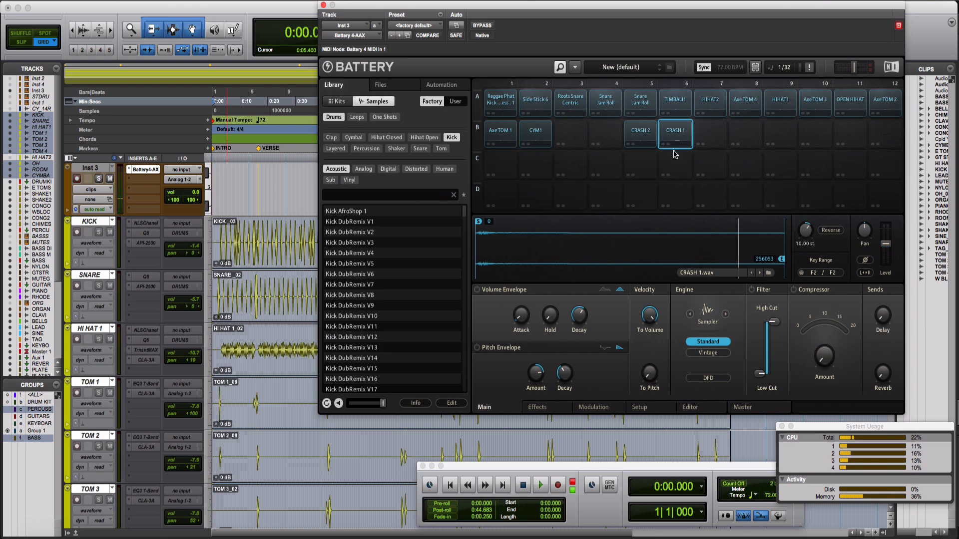
{"action": "left_click", "coordinate": [678, 135]}
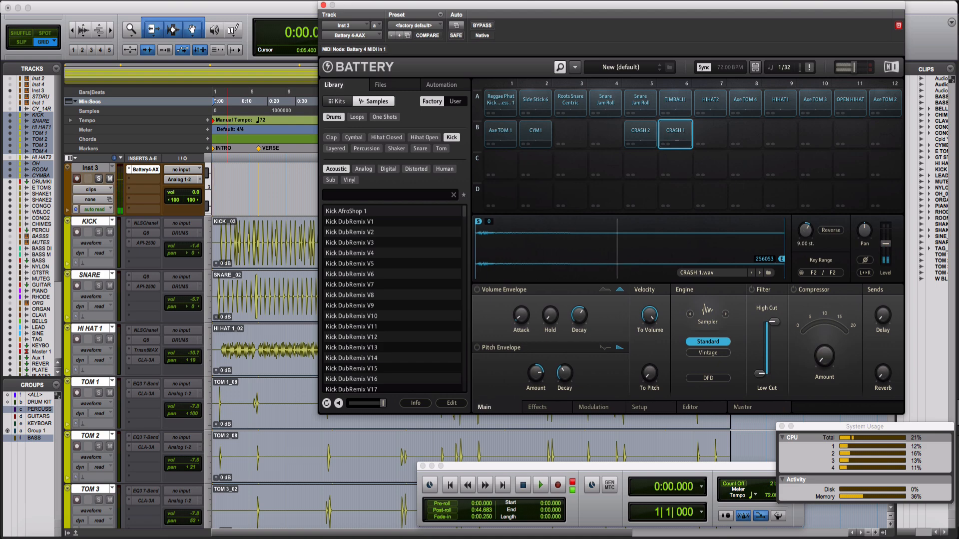
{"action": "left_click", "coordinate": [674, 133]}
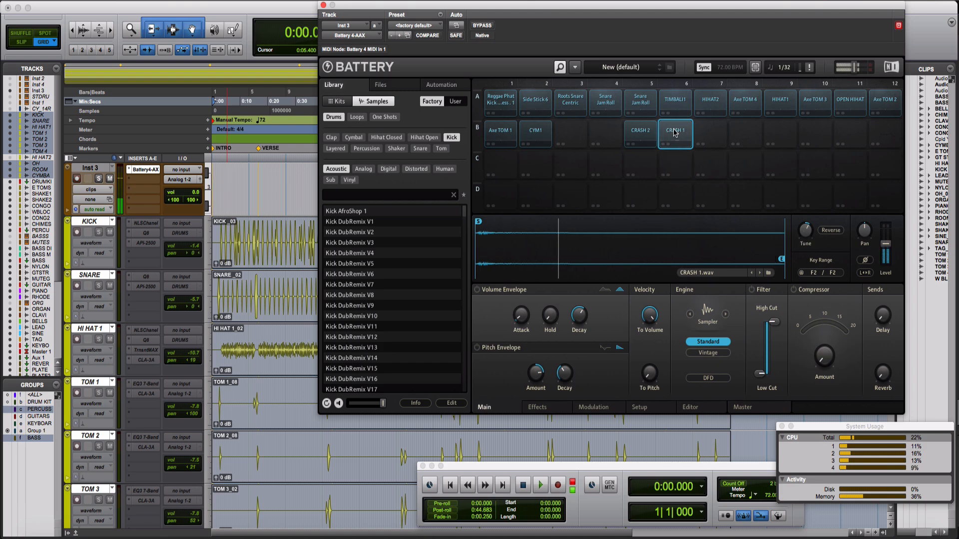
{"action": "left_click", "coordinate": [674, 132]}
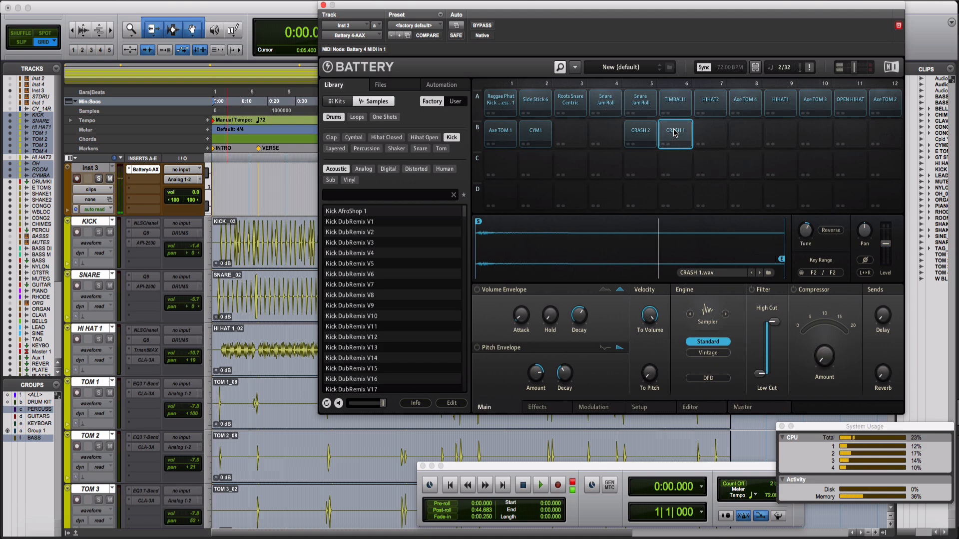
{"action": "left_click", "coordinate": [674, 133]}
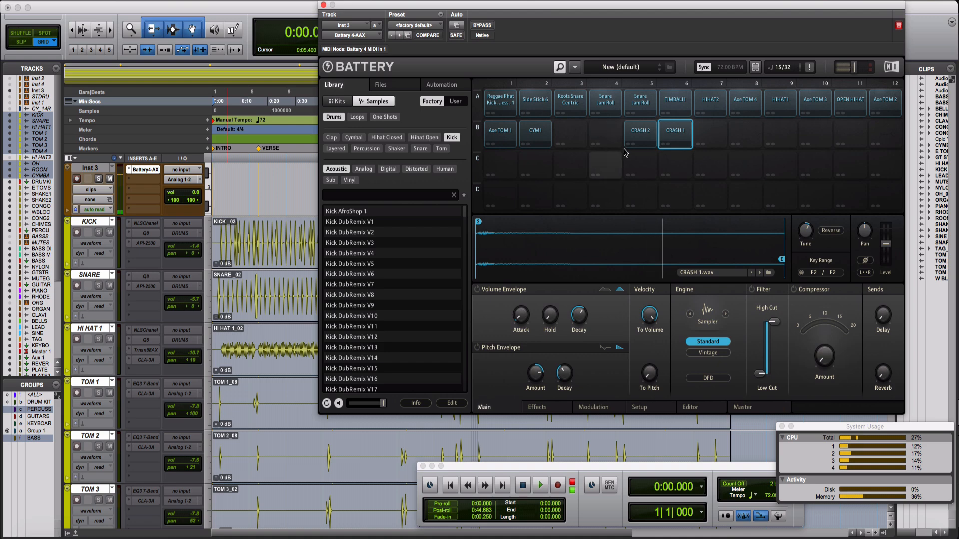
{"action": "left_click", "coordinate": [685, 137]}
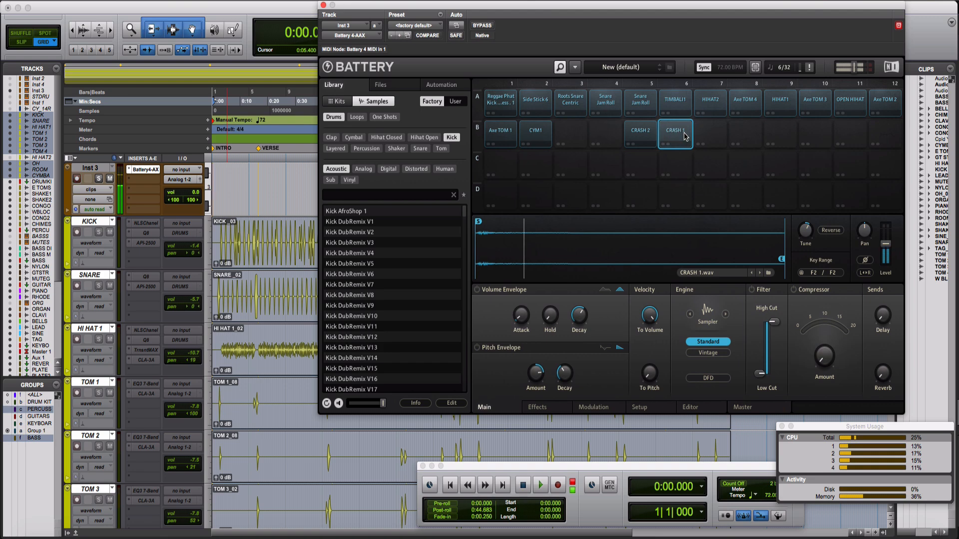
{"action": "left_click", "coordinate": [685, 137]}
{"action": "left_click", "coordinate": [684, 136]}
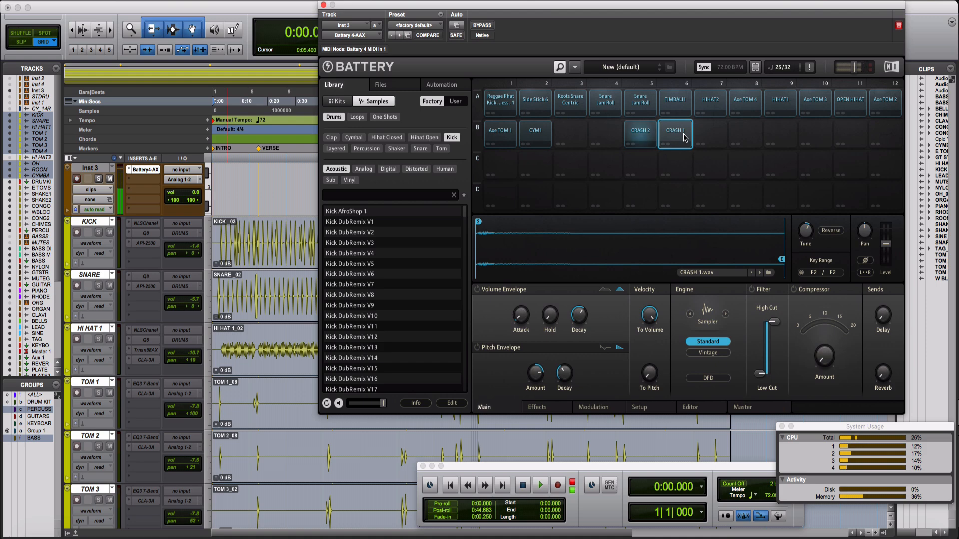
Move CRASH 1 to cell B7 and CRASH 2 to cell B6, and audition CRASH 2
{"action": "left_click", "coordinate": [688, 130]}
{"action": "left_click_drag", "start_coordinate": [689, 129], "coordinate": [670, 132]}
{"action": "left_click", "coordinate": [641, 132]}
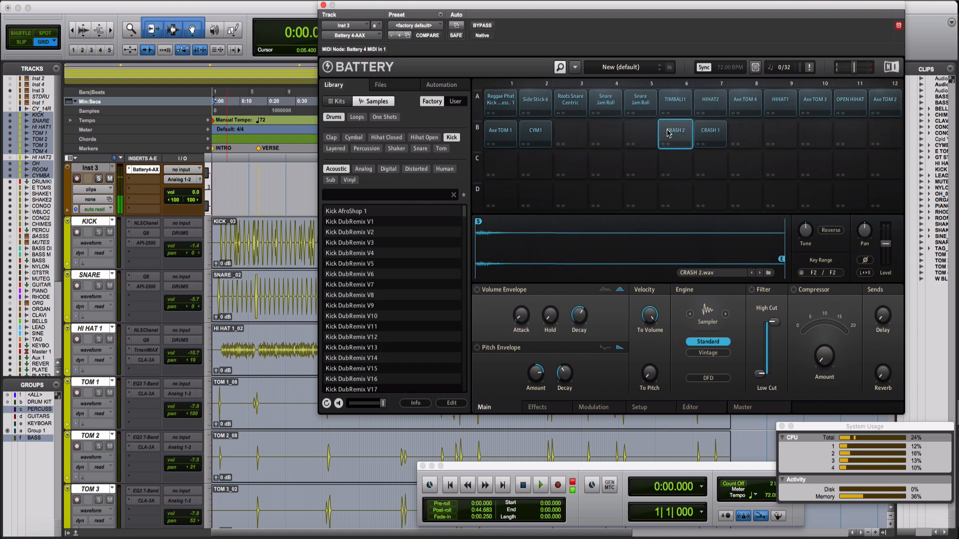
{"action": "left_click", "coordinate": [667, 129]}
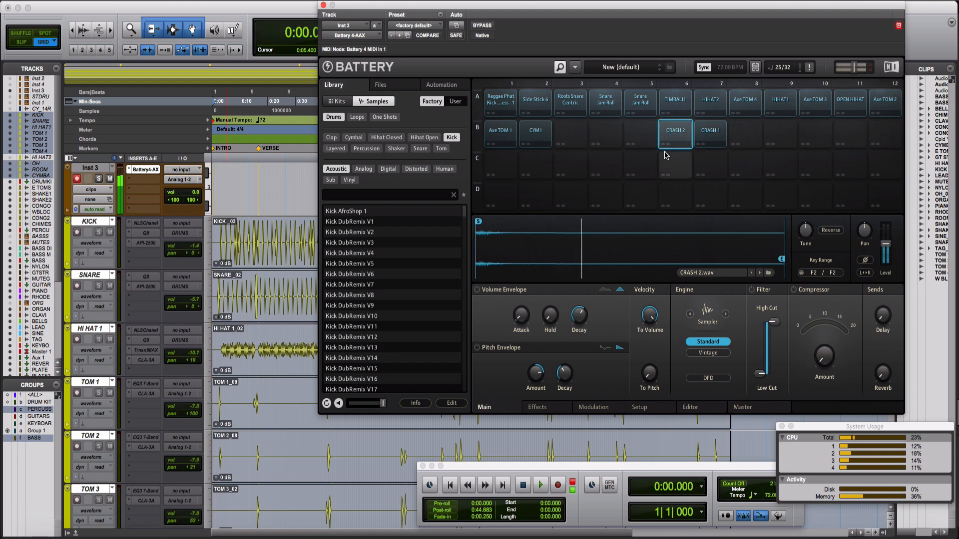
Select the empty cell B3, open the Blocks folder of My Kit, and audition BLOCK 1.wav, BLOCK 2.wav and BLOCK 3.wav
{"action": "left_click", "coordinate": [578, 141]}
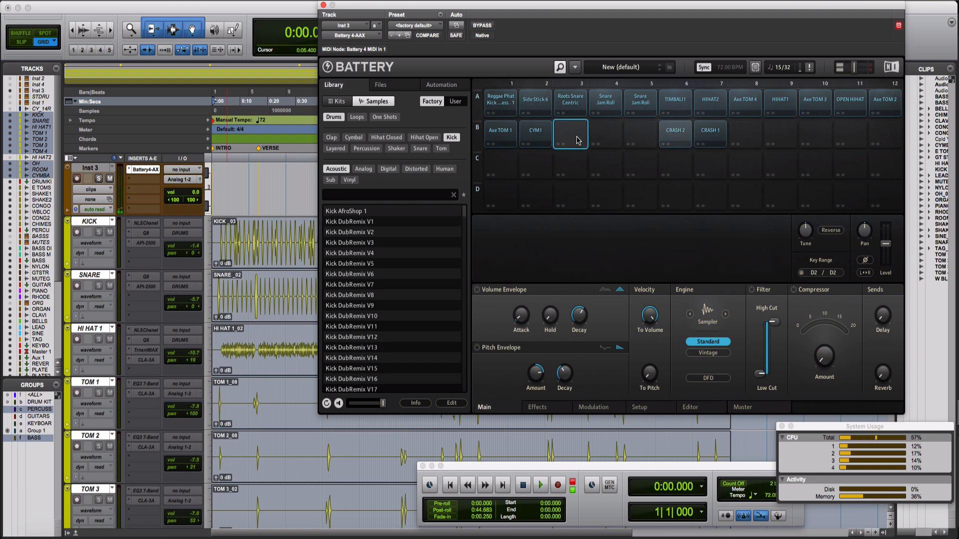
{"action": "left_click", "coordinate": [46, 535]}
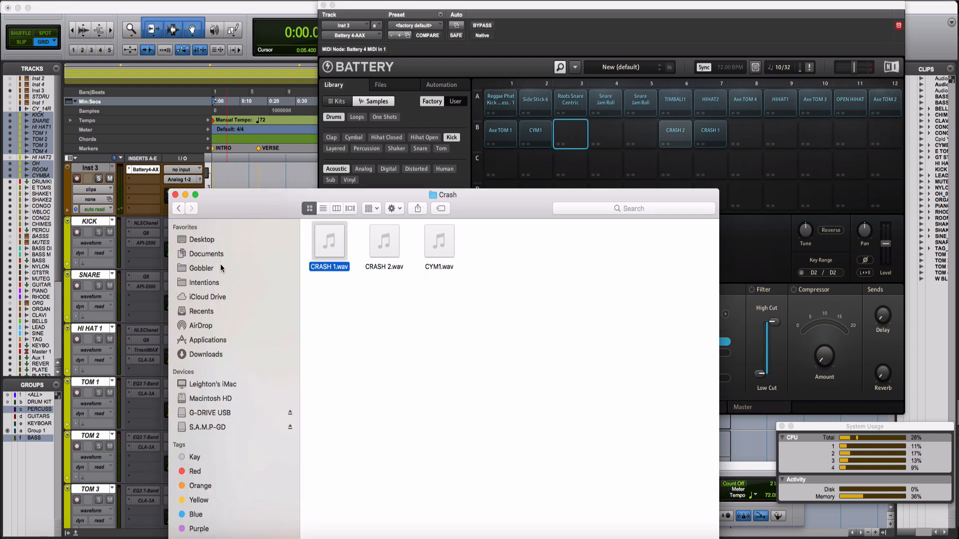
{"action": "left_click", "coordinate": [179, 209]}
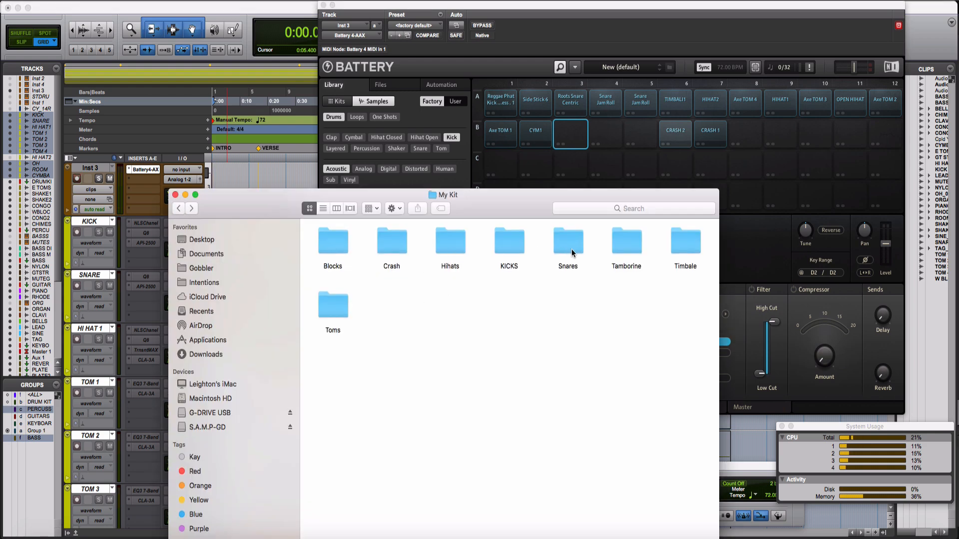
{"action": "left_click", "coordinate": [688, 250]}
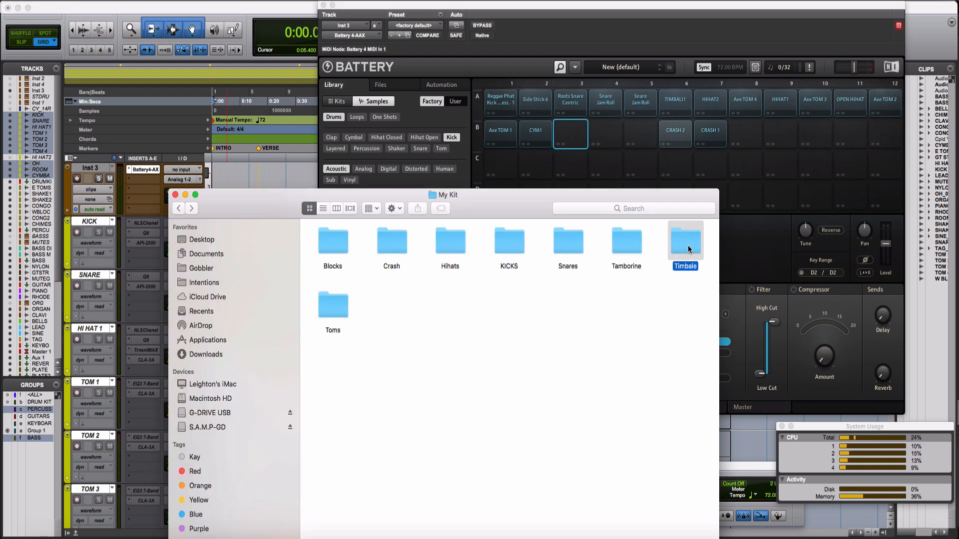
{"action": "left_click", "coordinate": [343, 253]}
{"action": "double_click", "coordinate": [343, 252]}
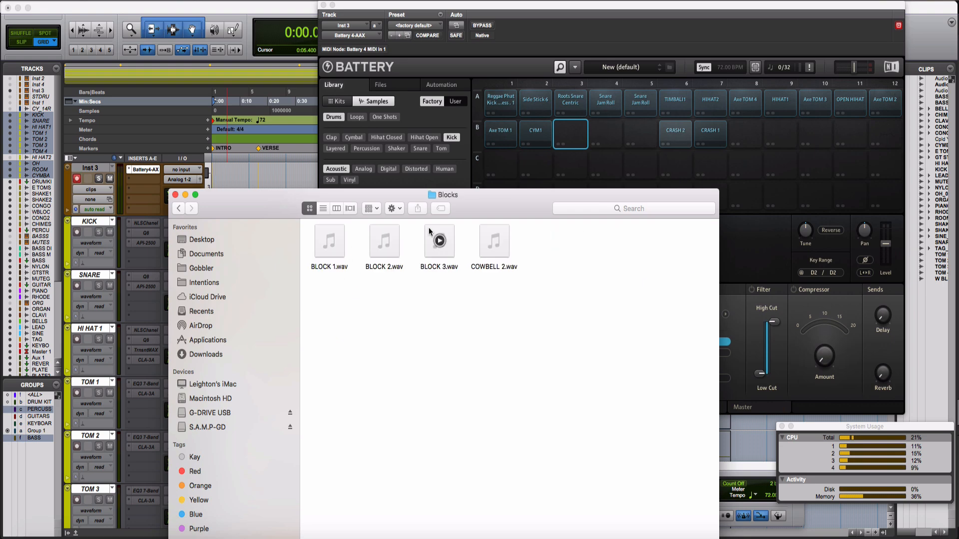
{"action": "left_click", "coordinate": [331, 242]}
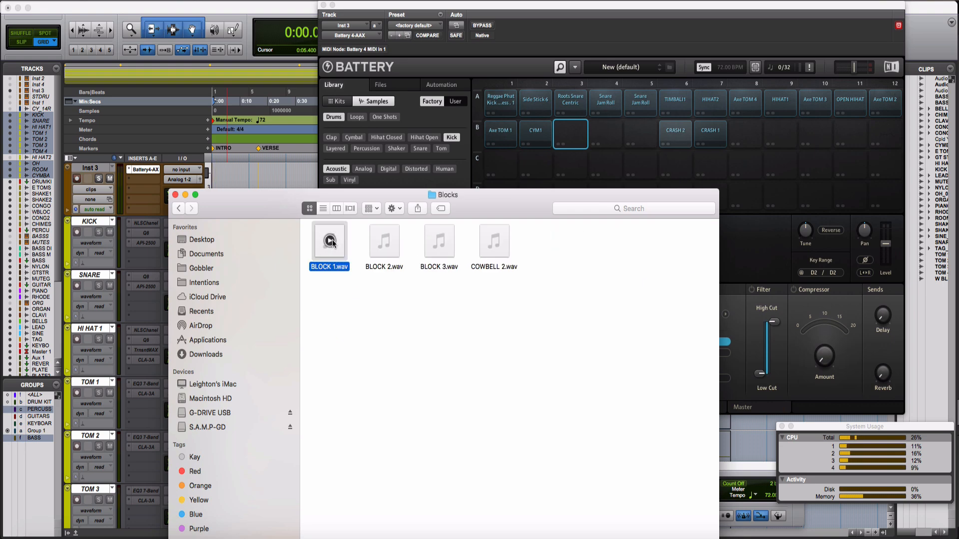
{"action": "left_click", "coordinate": [384, 241]}
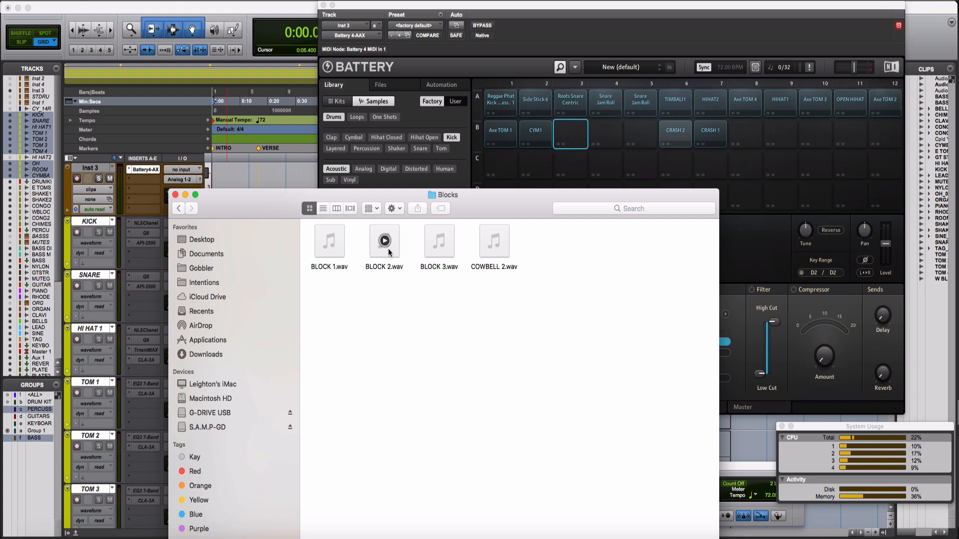
{"action": "left_click", "coordinate": [439, 242]}
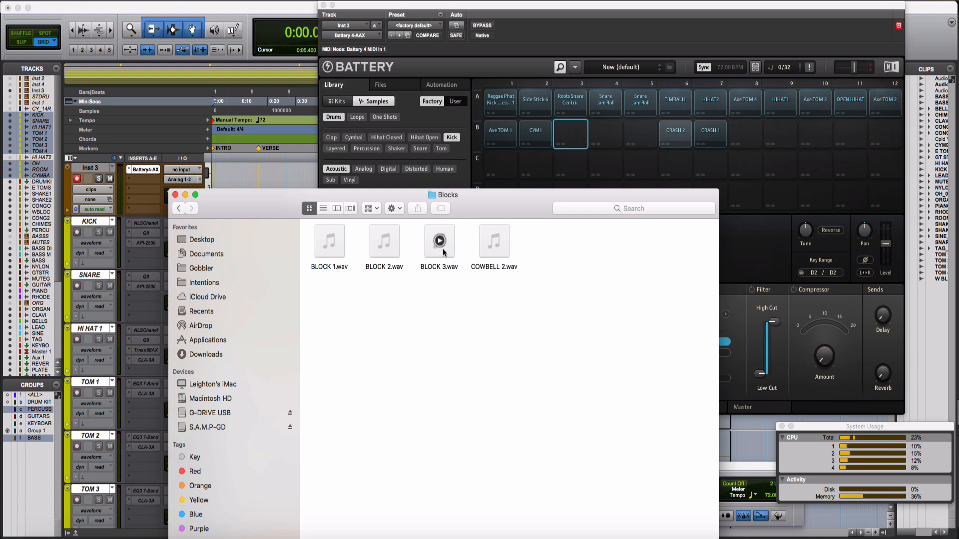
Load BLOCK 3.wav into cell B3 and BLOCK 2.wav into cell B4, auditioning the BLOCK 3 cell
{"action": "left_click_drag", "start_coordinate": [439, 242], "coordinate": [576, 147]}
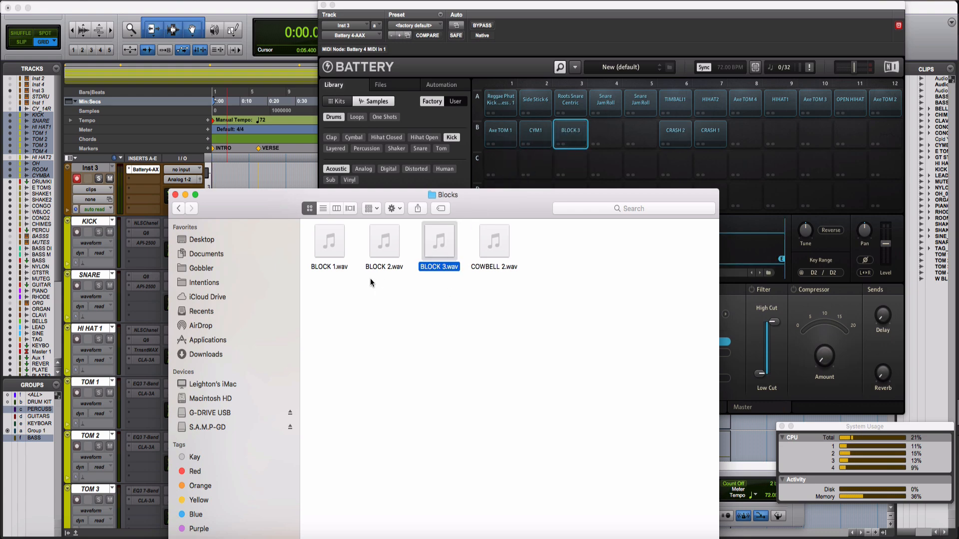
{"action": "left_click_drag", "start_coordinate": [378, 254], "coordinate": [601, 140]}
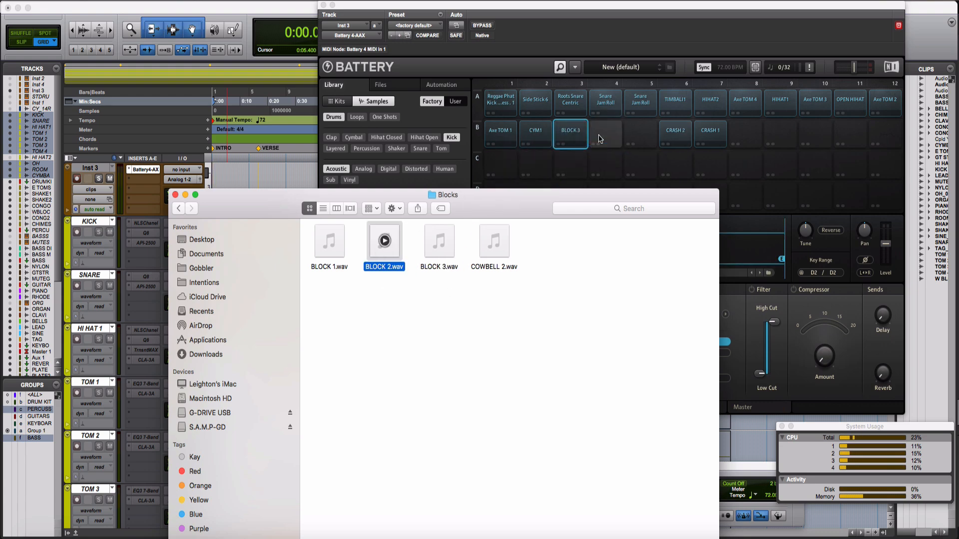
{"action": "left_click", "coordinate": [603, 140]}
{"action": "left_click", "coordinate": [580, 139]}
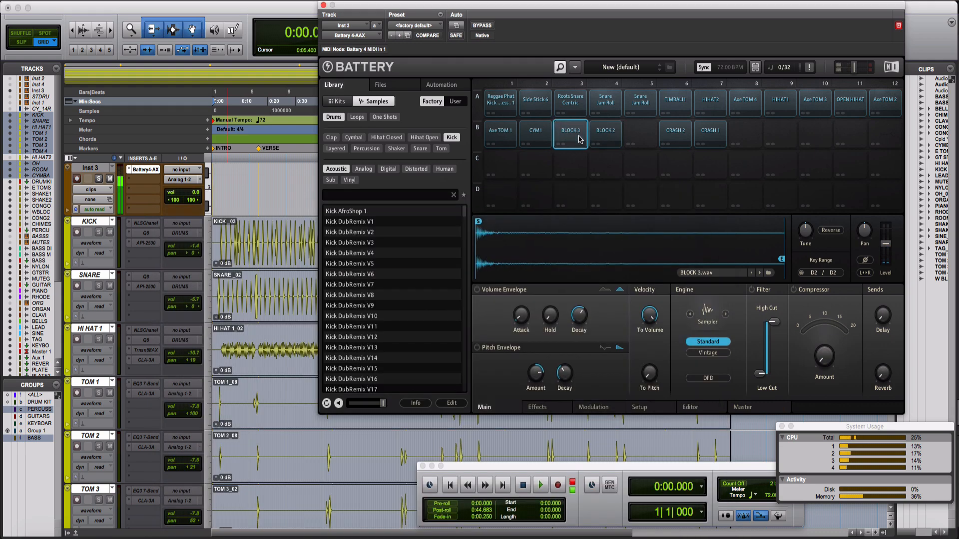
{"action": "left_click", "coordinate": [563, 141]}
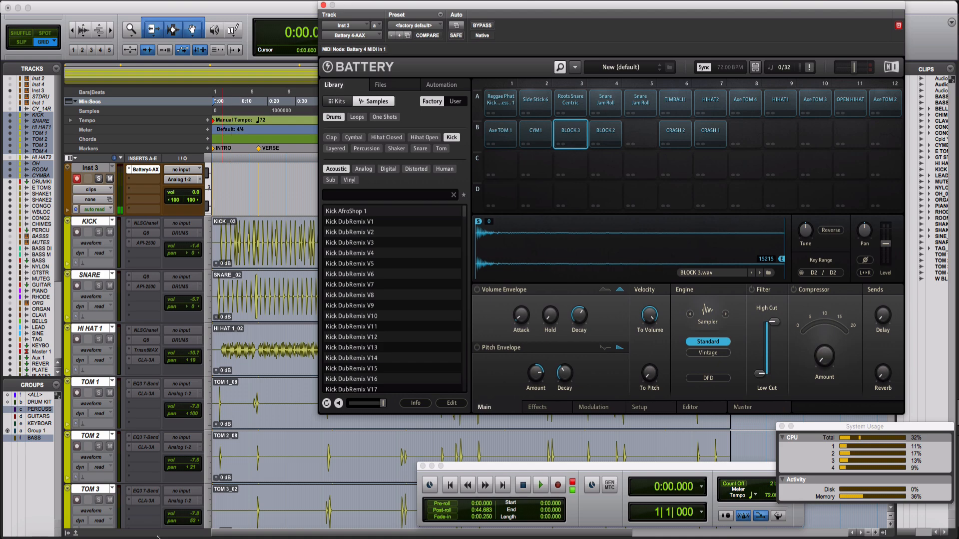
Load BLOCK 1.wav from the Blocks folder into cell B5
{"action": "left_click", "coordinate": [46, 538]}
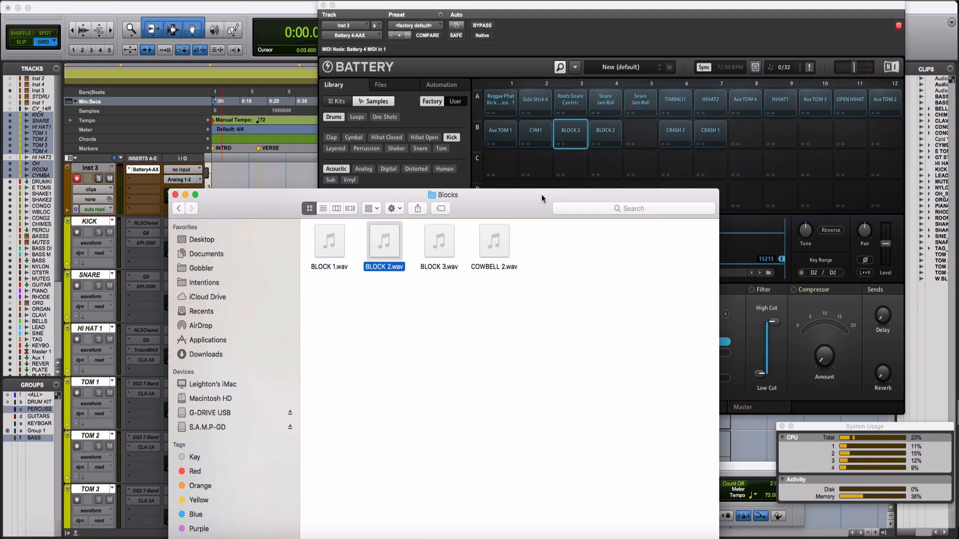
{"action": "left_click", "coordinate": [329, 244]}
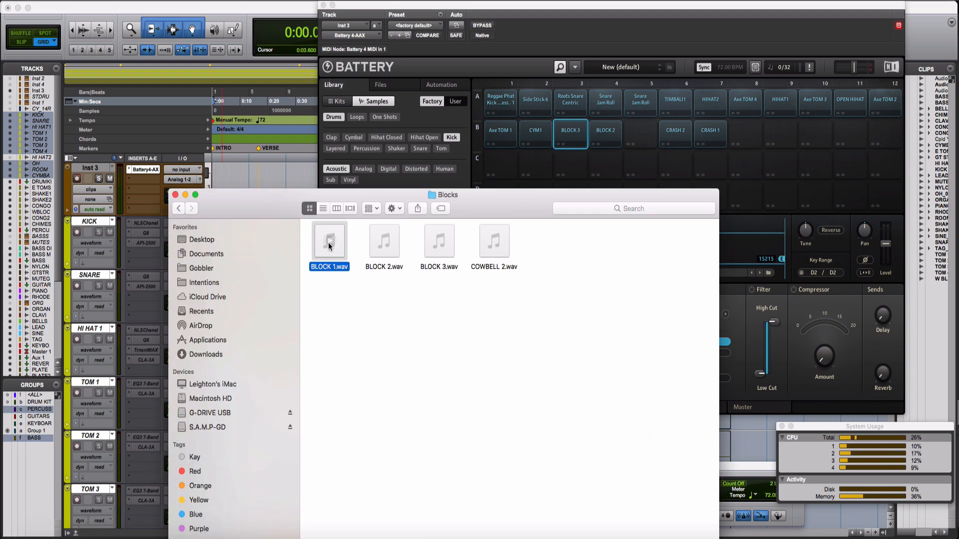
{"action": "left_click", "coordinate": [342, 285]}
{"action": "left_click_drag", "start_coordinate": [330, 250], "coordinate": [644, 140]}
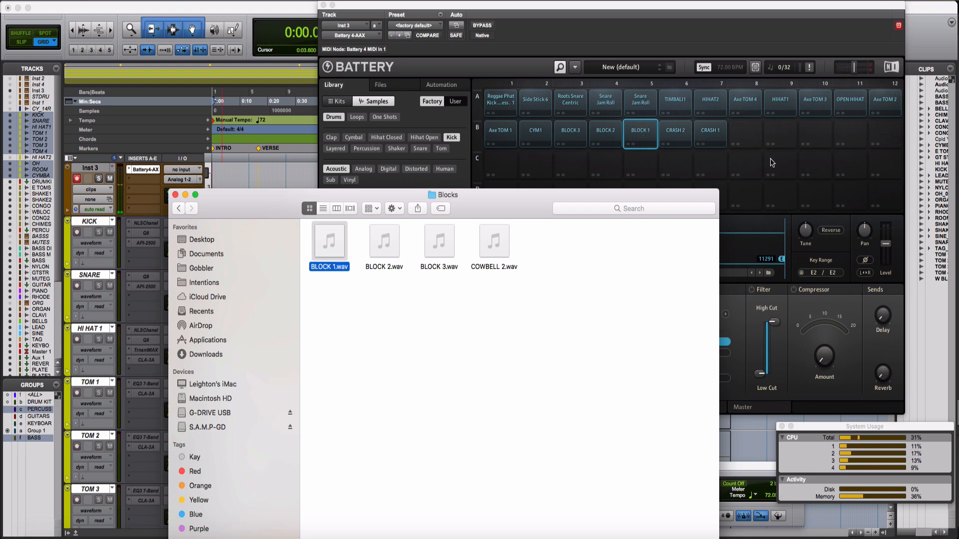
Audition the Reggae Phat Kick, Side Stick 6 and Roots Snare Centric cells in row A of the kit
{"action": "left_click", "coordinate": [782, 141]}
{"action": "left_click", "coordinate": [782, 142]}
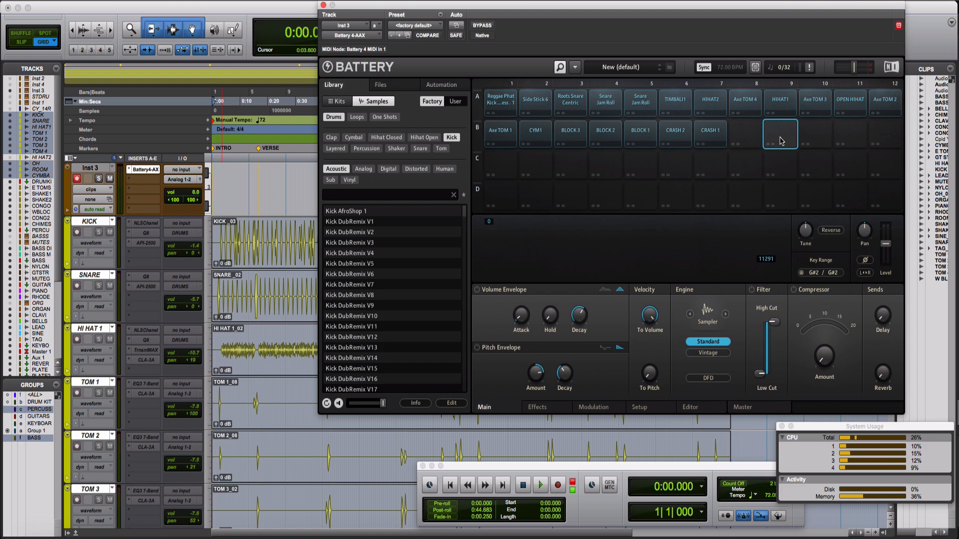
{"action": "left_click", "coordinate": [498, 106]}
{"action": "left_click", "coordinate": [544, 109]}
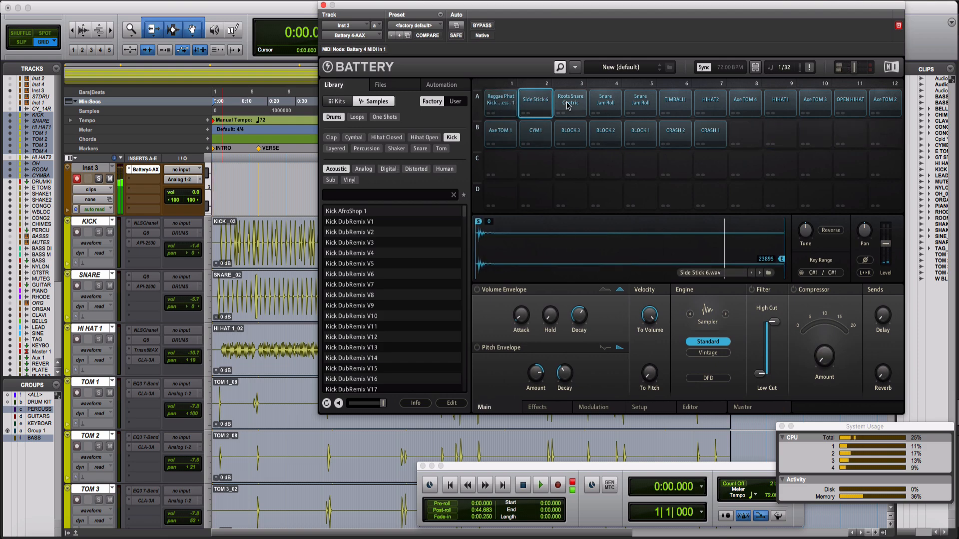
{"action": "left_click", "coordinate": [572, 105]}
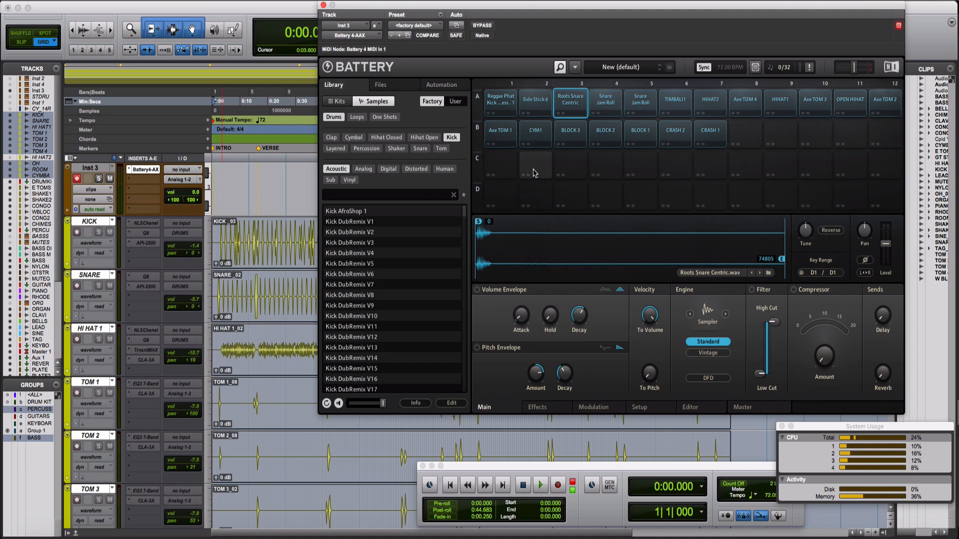
Audition the kick in cell A1 and close the Battery 4 plug-in window
{"action": "left_click_drag", "start_coordinate": [624, 13], "coordinate": [513, 14]}
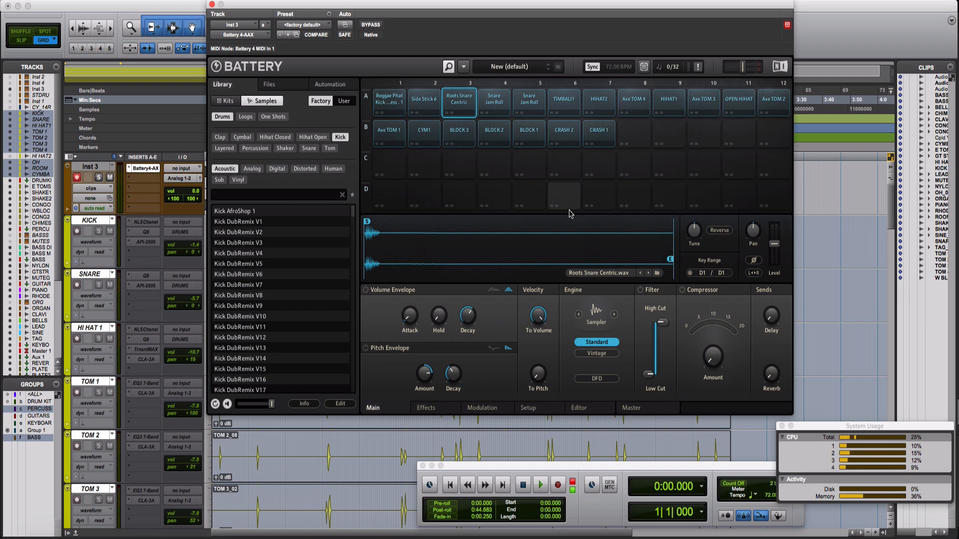
{"action": "left_click", "coordinate": [400, 102]}
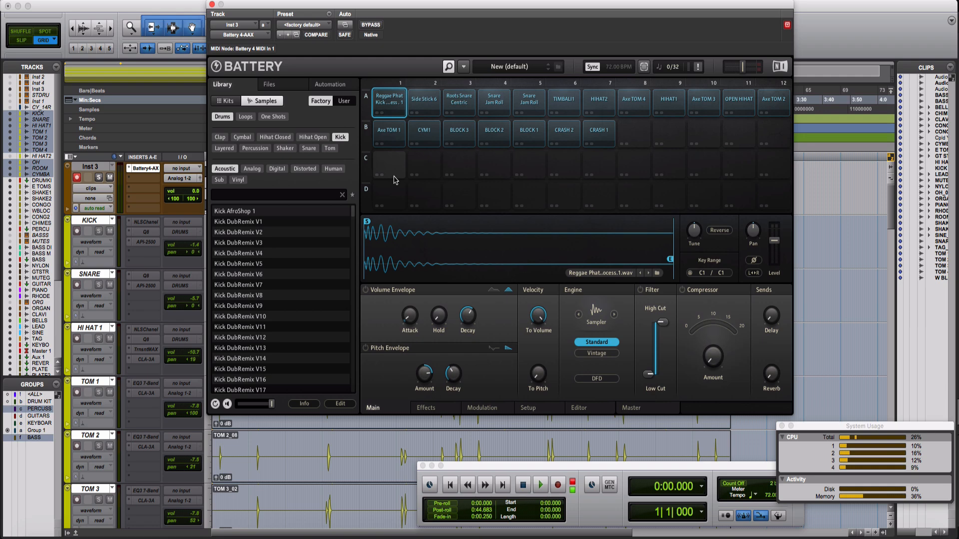
{"action": "left_click_drag", "start_coordinate": [394, 4], "coordinate": [634, 9]}
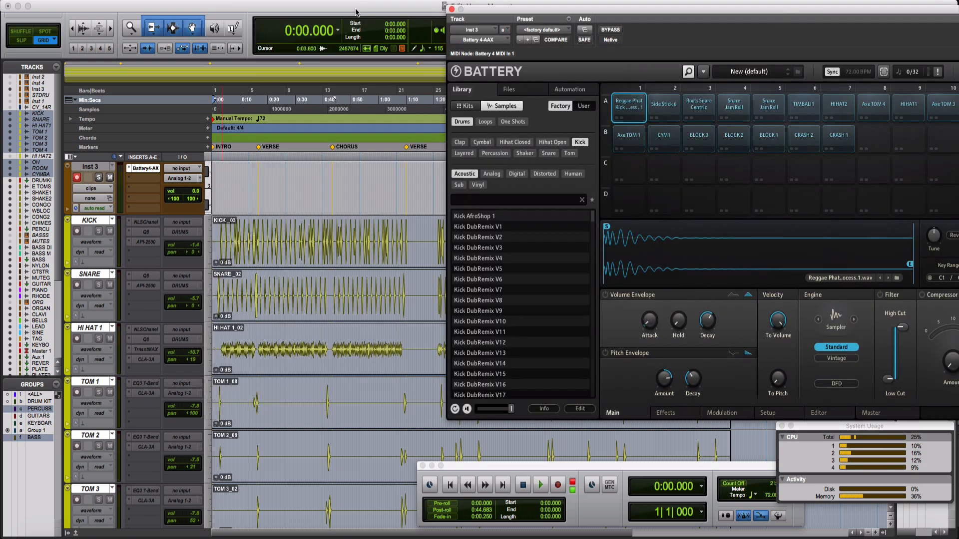
{"action": "left_click", "coordinate": [451, 9]}
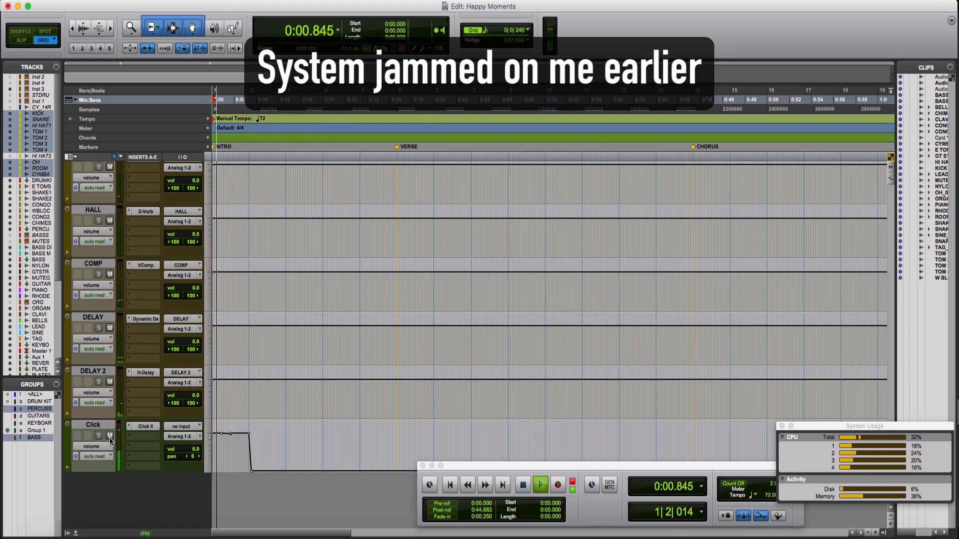
Stop playback and consolidate about the first 11 seconds of the Inst 3 track into an empty MIDI clip
{"action": "key", "text": "t"}
{"action": "scroll", "coordinate": [267, 378], "scroll_direction": "up", "scroll_amount": 20}
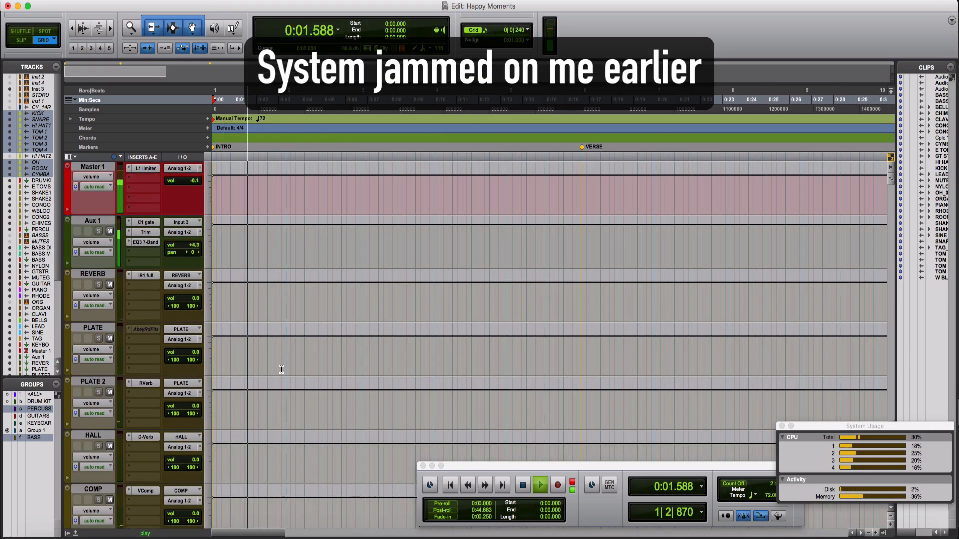
{"action": "scroll", "coordinate": [282, 372], "scroll_direction": "up", "scroll_amount": 3}
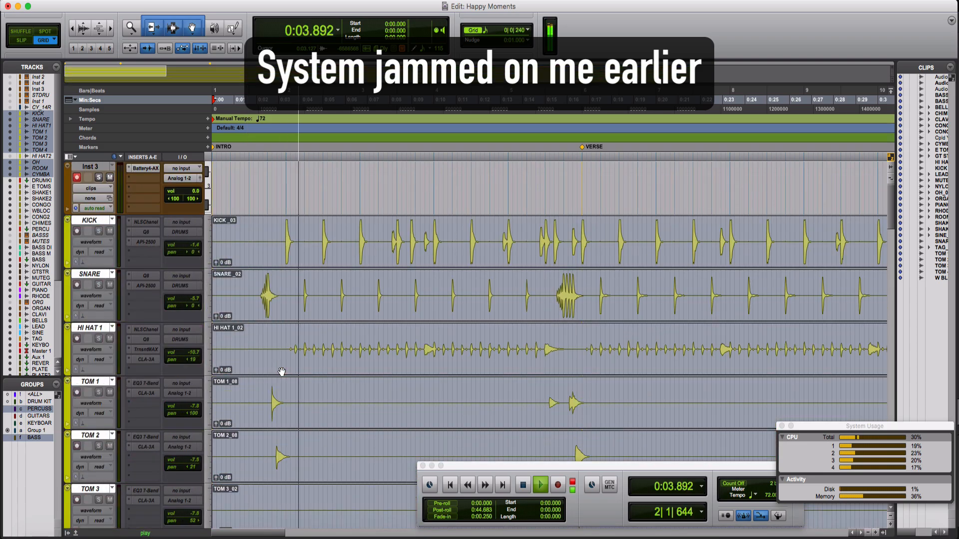
{"action": "key", "text": "space"}
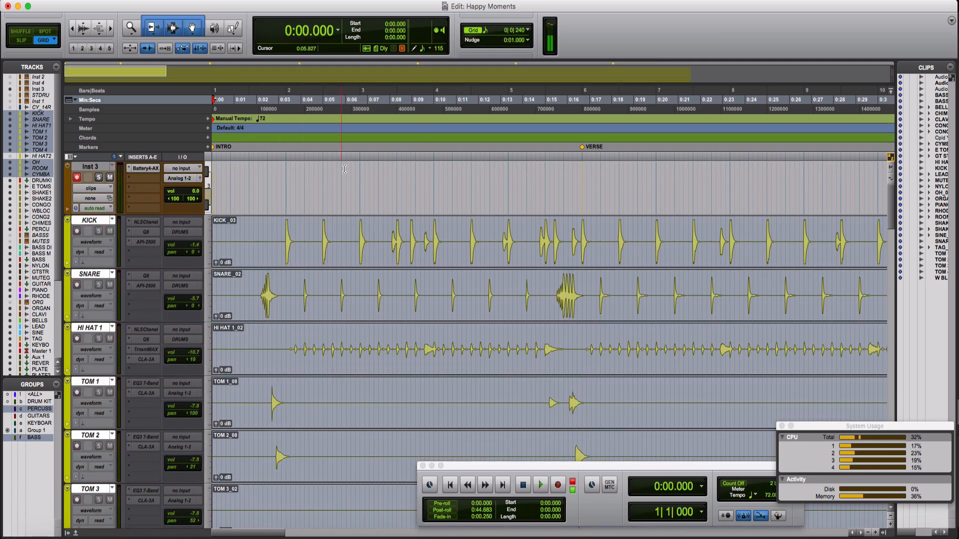
{"action": "left_click_drag", "start_coordinate": [457, 182], "coordinate": [139, 194]}
{"action": "key", "text": "alt+shift+3"}
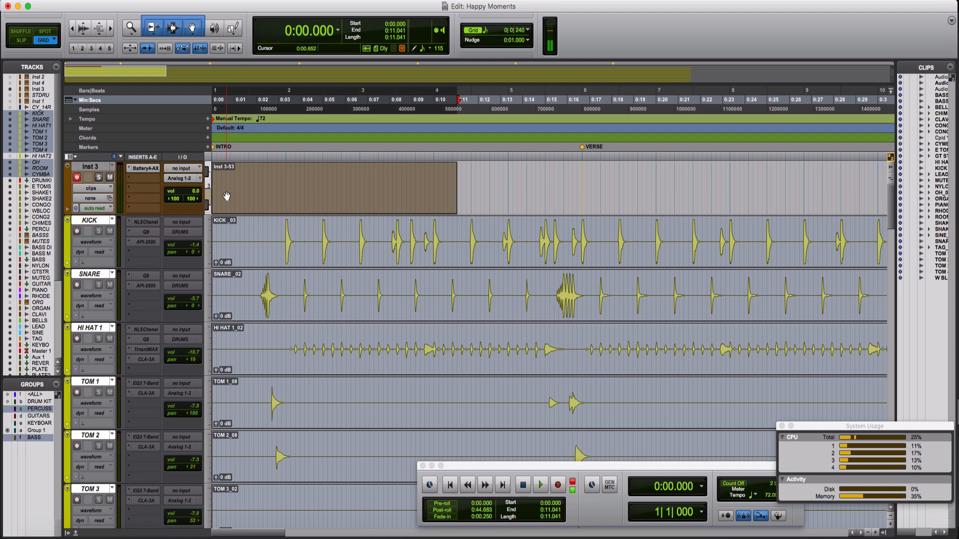
Play the session's opening twice from the start to rehearse the drum fill
{"action": "key", "text": "Return"}
{"action": "key", "text": "space"}
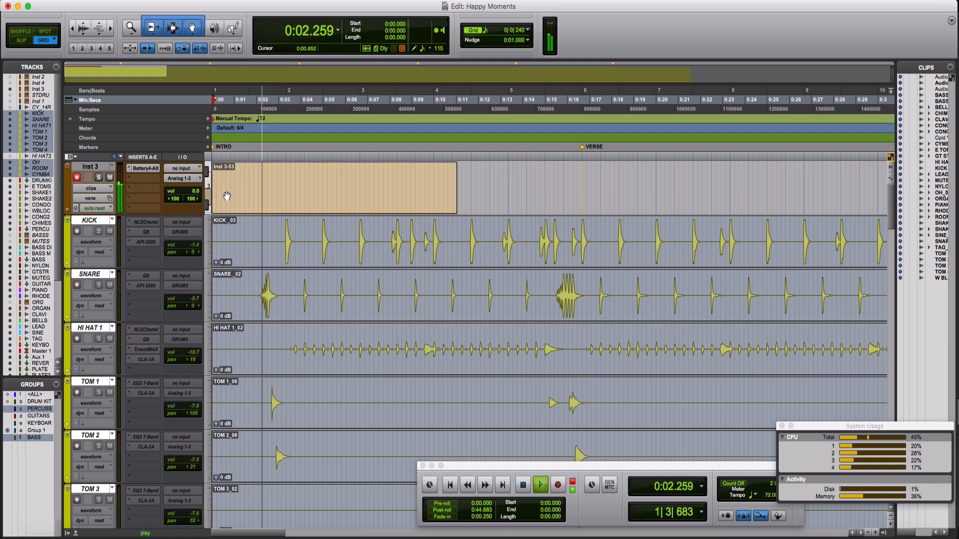
{"action": "key", "text": "space"}
{"action": "key", "text": "space"}
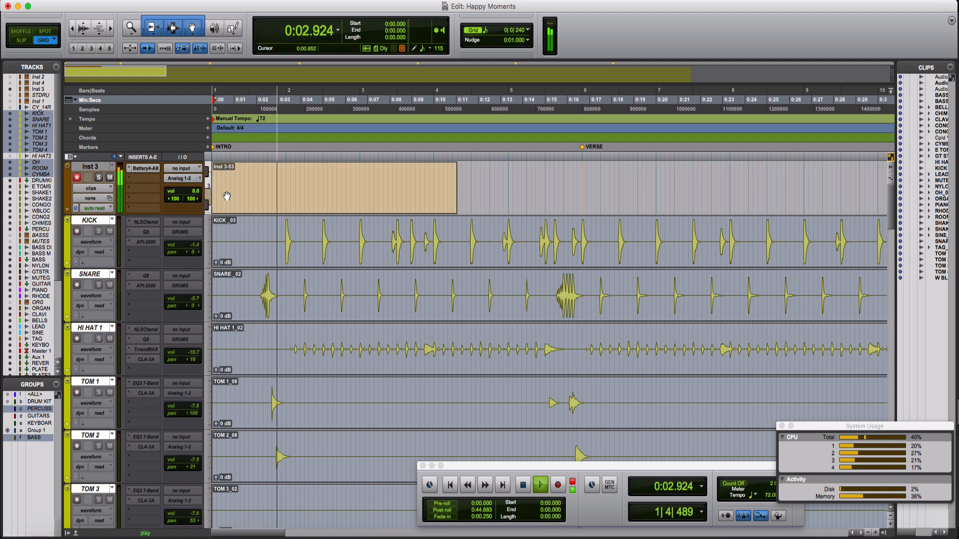
{"action": "key", "text": "space"}
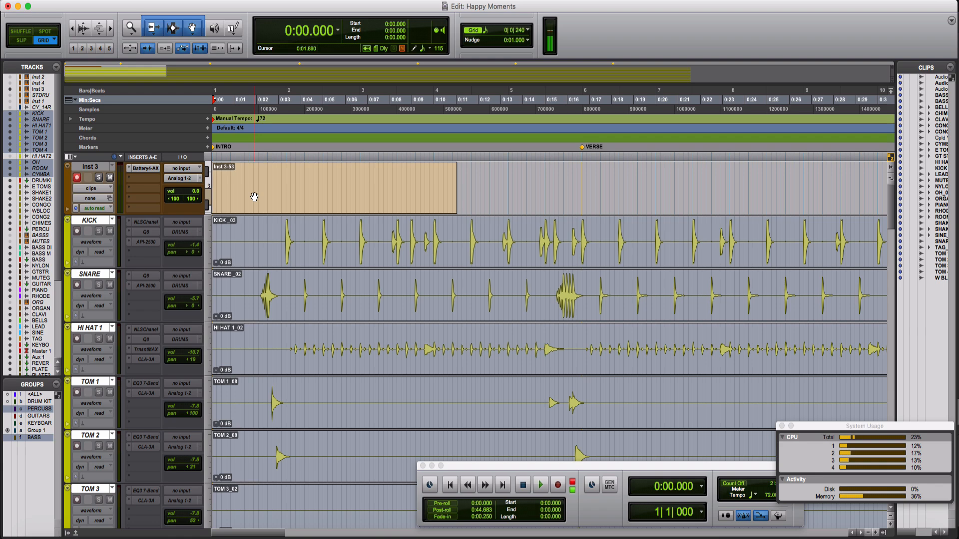
Record a short drum fill into the Inst 3 clip from the session start and open it in the MIDI Editor
{"action": "key", "text": "super+space"}
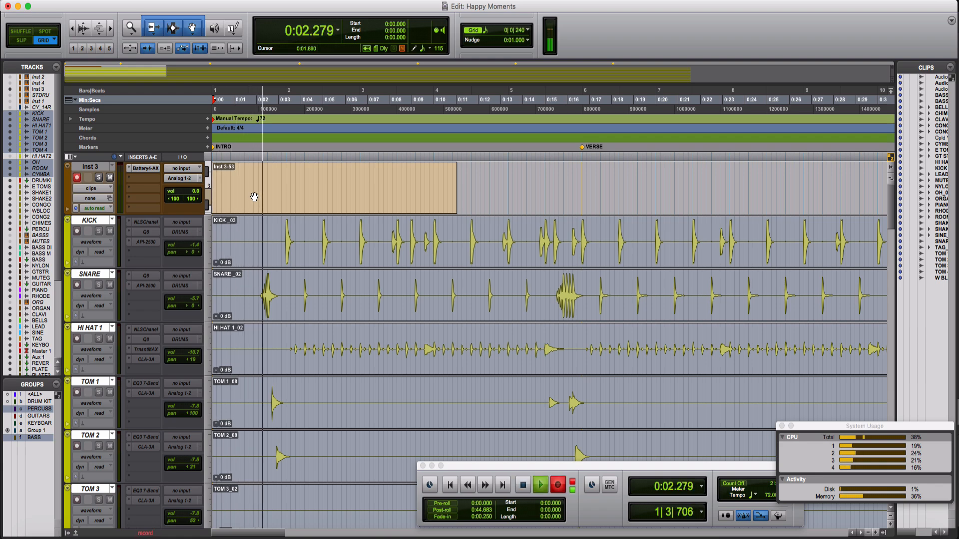
{"action": "key", "text": "space"}
{"action": "double_click", "coordinate": [293, 200]}
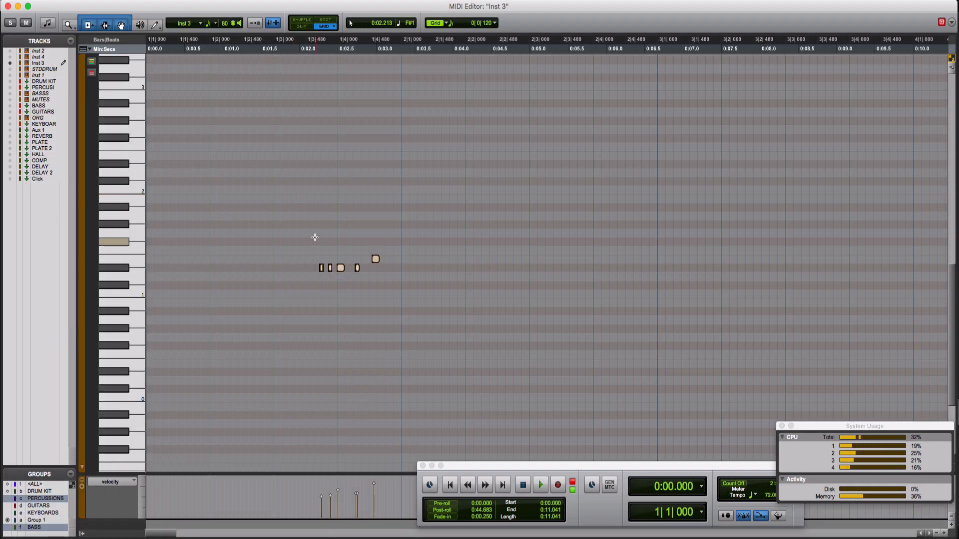
Select all the recorded fill notes on Inst 3 and remove the duplicate notes stacked at their starts
{"action": "left_click_drag", "start_coordinate": [285, 221], "coordinate": [424, 314]}
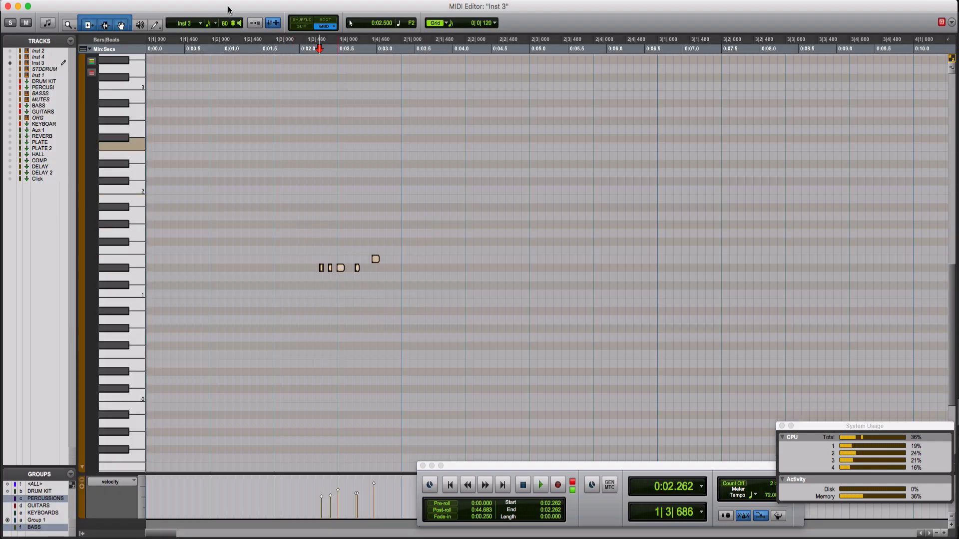
{"action": "key", "text": "t"}
{"action": "key", "text": "t"}
{"action": "key", "text": "t"}
{"action": "key", "text": "t"}
{"action": "key", "text": "t"}
{"action": "key", "text": "t"}
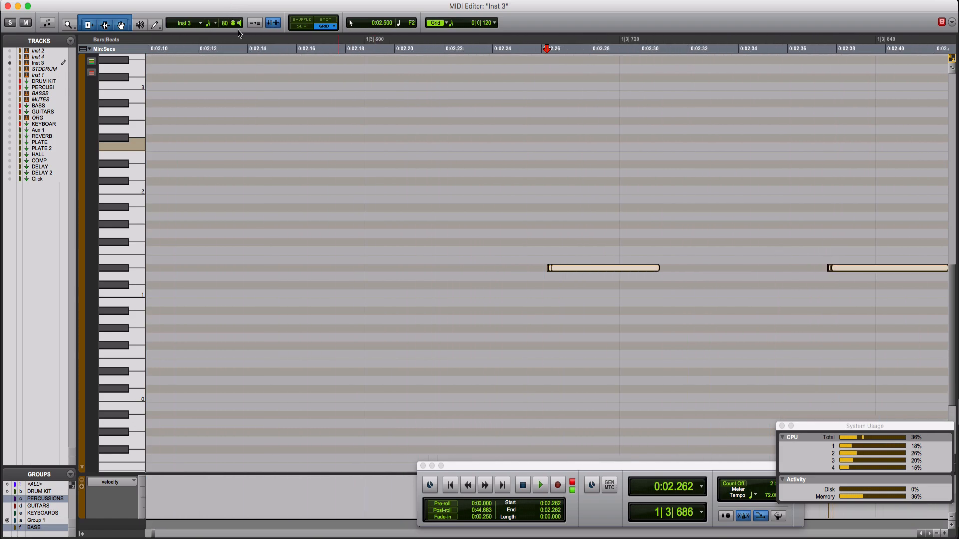
{"action": "key", "text": "t"}
{"action": "key", "text": "t"}
{"action": "key", "text": "t"}
{"action": "key", "text": "t"}
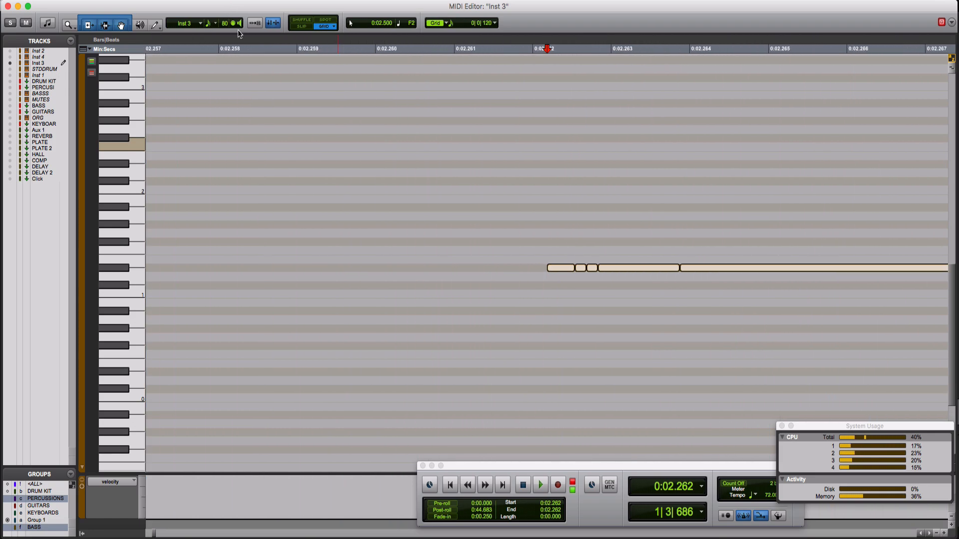
{"action": "scroll", "coordinate": [238, 31], "scroll_direction": "right", "scroll_amount": 5}
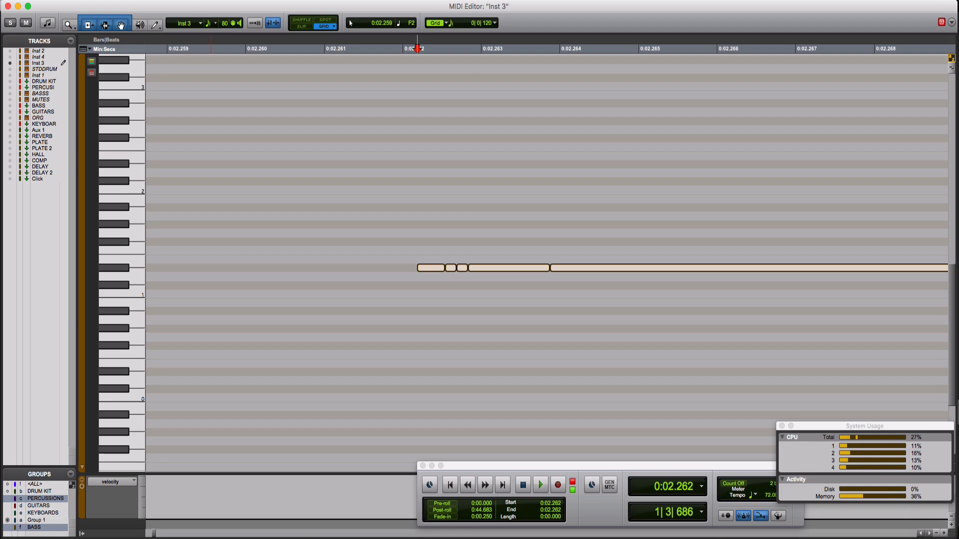
{"action": "left_click", "coordinate": [194, 0]}
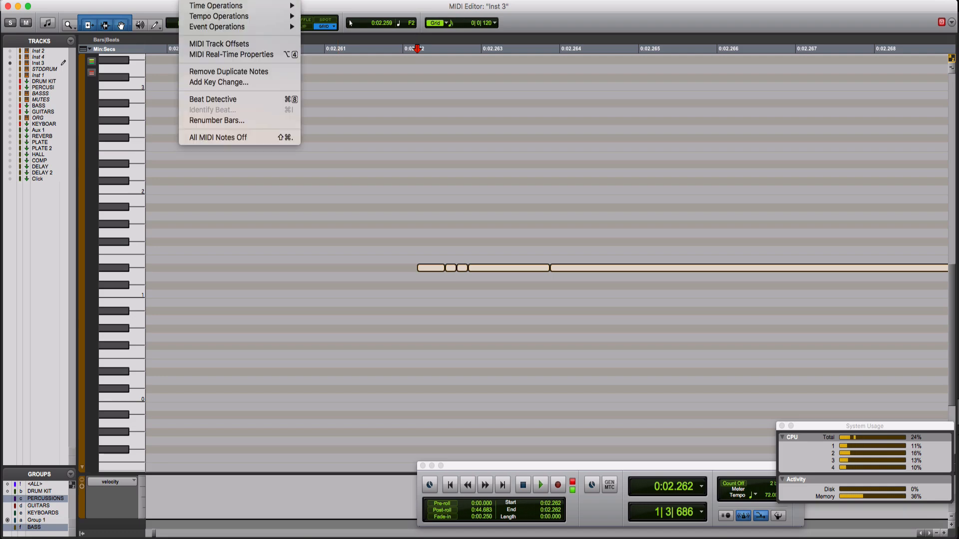
{"action": "left_click", "coordinate": [230, 73]}
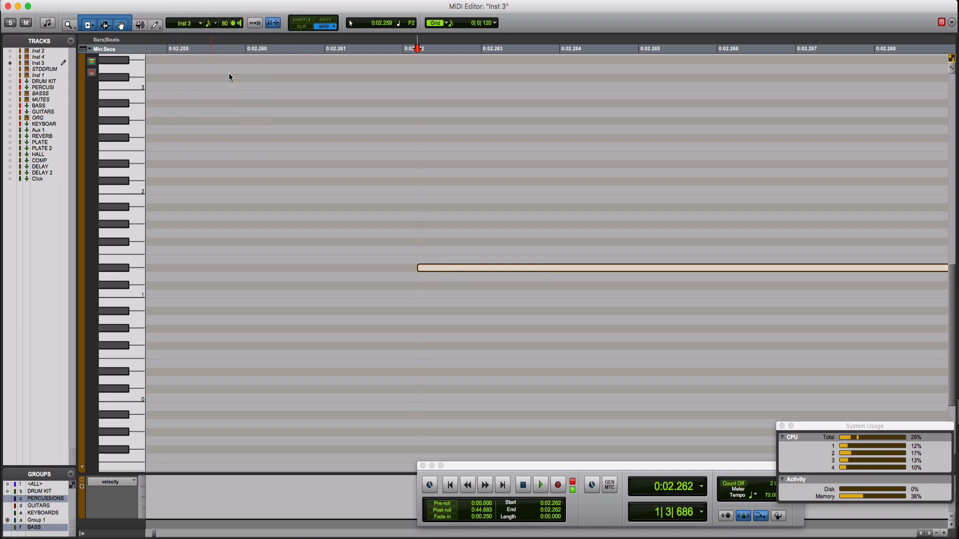
Select the five fill notes and shift them slightly later so the third note starts at 1|4|000
{"action": "key", "text": "r"}
{"action": "key", "text": "r"}
{"action": "key", "text": "r"}
{"action": "key", "text": "r"}
{"action": "key", "text": "r"}
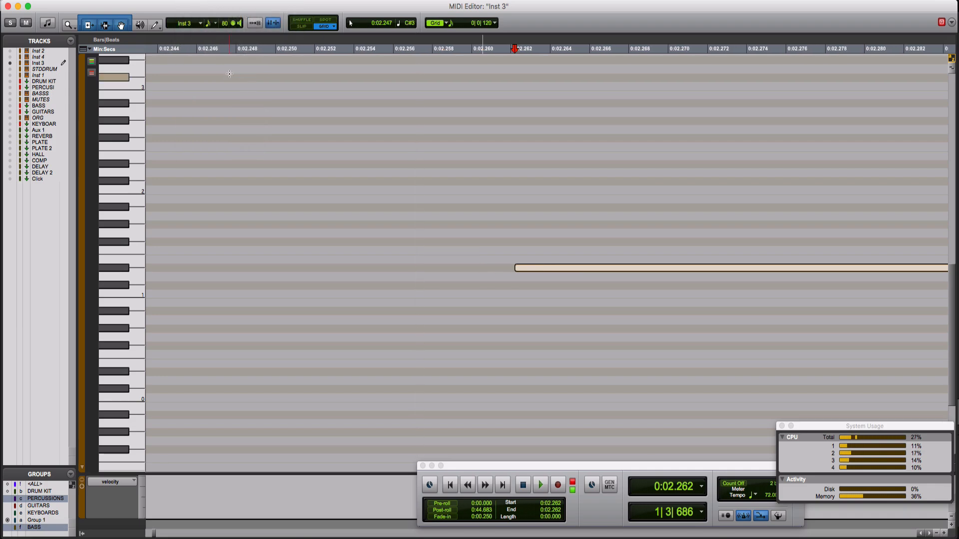
{"action": "key", "text": "r"}
{"action": "key", "text": "r"}
{"action": "key", "text": "r"}
{"action": "key", "text": "r"}
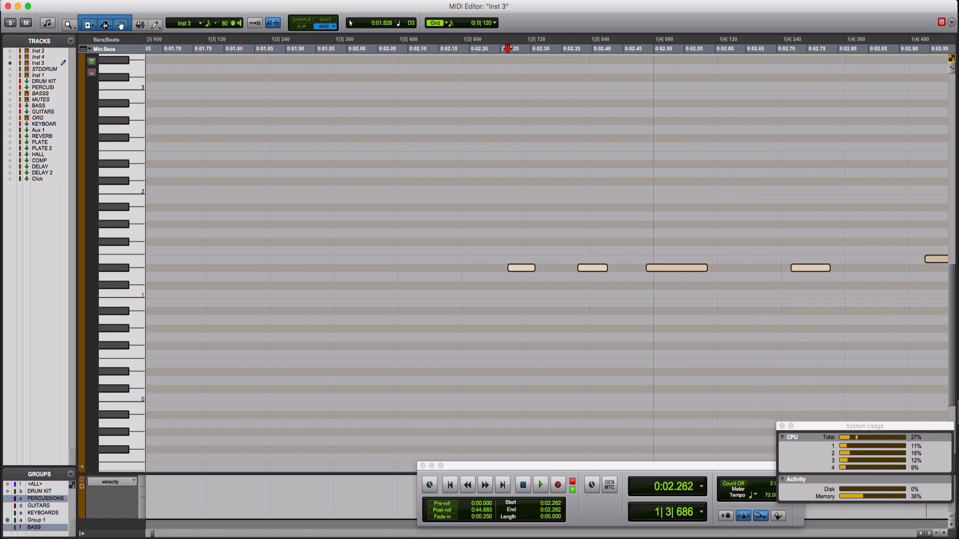
{"action": "left_click", "coordinate": [412, 178]}
{"action": "key", "text": "r"}
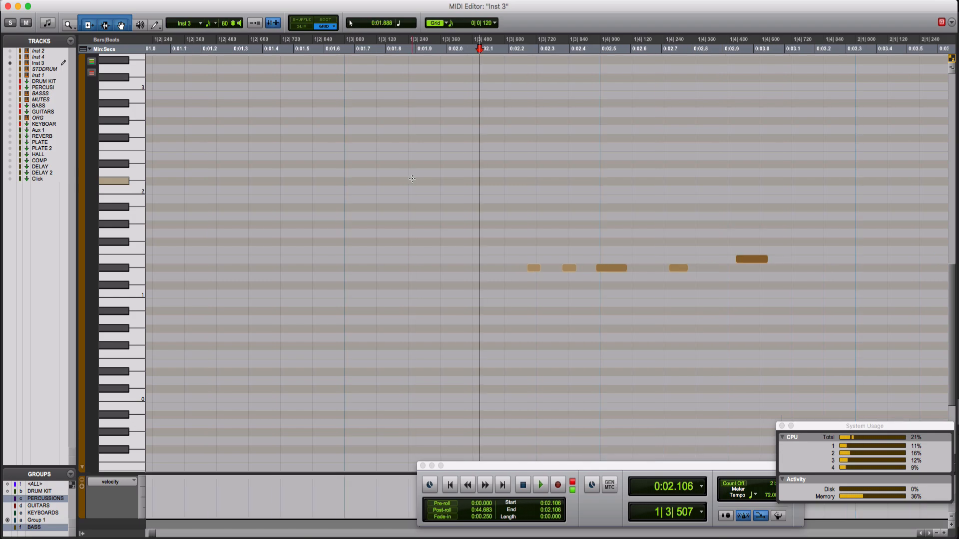
{"action": "scroll", "coordinate": [402, 176], "scroll_direction": "right", "scroll_amount": 5}
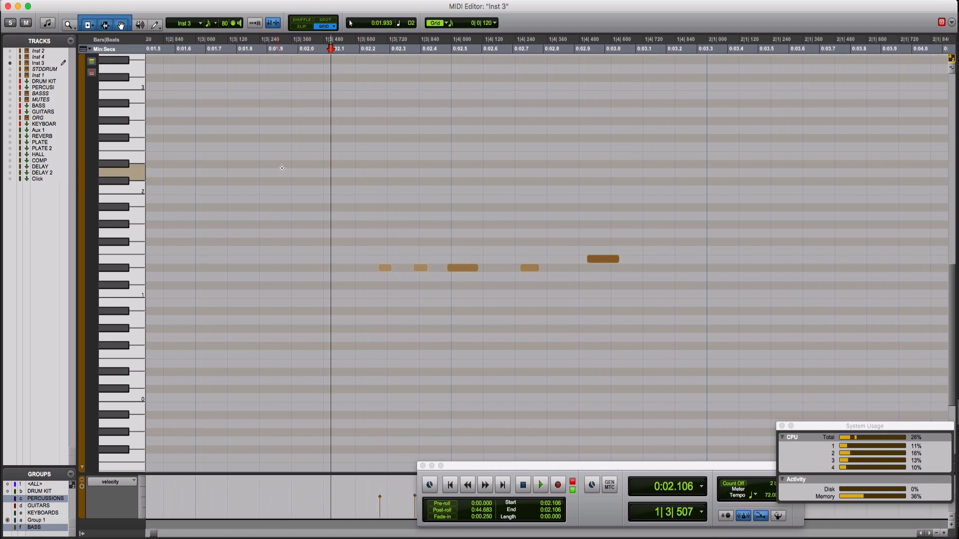
{"action": "left_click_drag", "start_coordinate": [300, 147], "coordinate": [622, 343]}
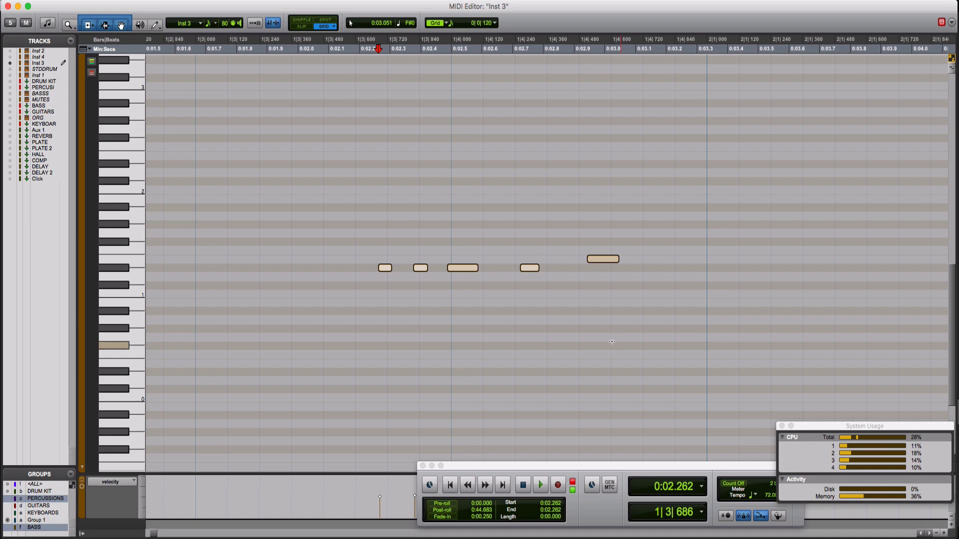
{"action": "left_click_drag", "start_coordinate": [458, 275], "coordinate": [462, 273]}
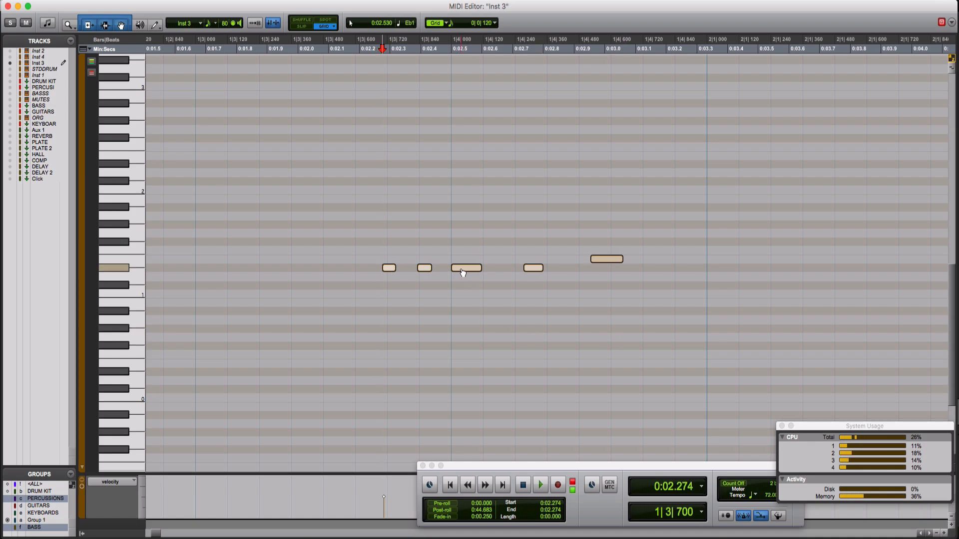
Play back the shifted fill from just before its first note and set the grid to 1/16 note
{"action": "left_click", "coordinate": [361, 241]}
{"action": "key", "text": "super+bracketleft"}
{"action": "key", "text": "space"}
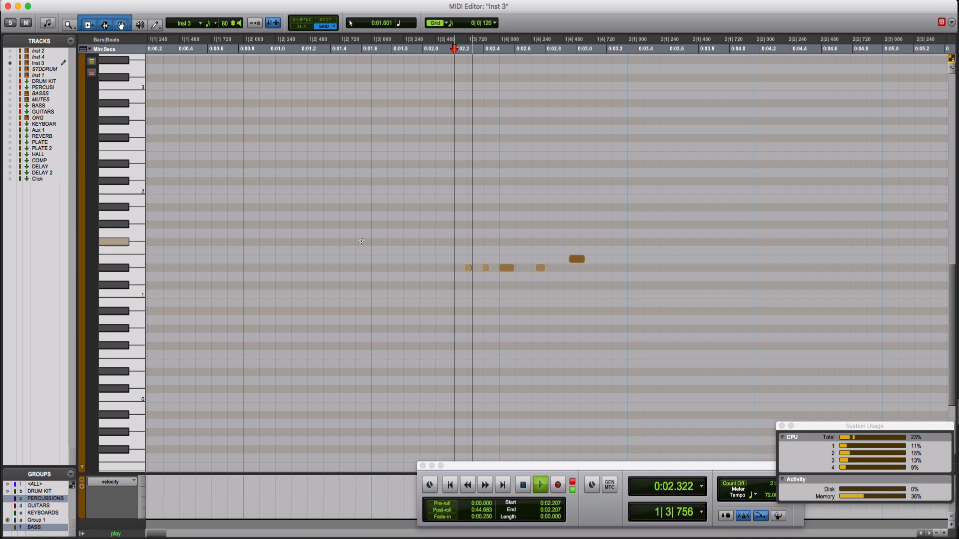
{"action": "key", "text": "space"}
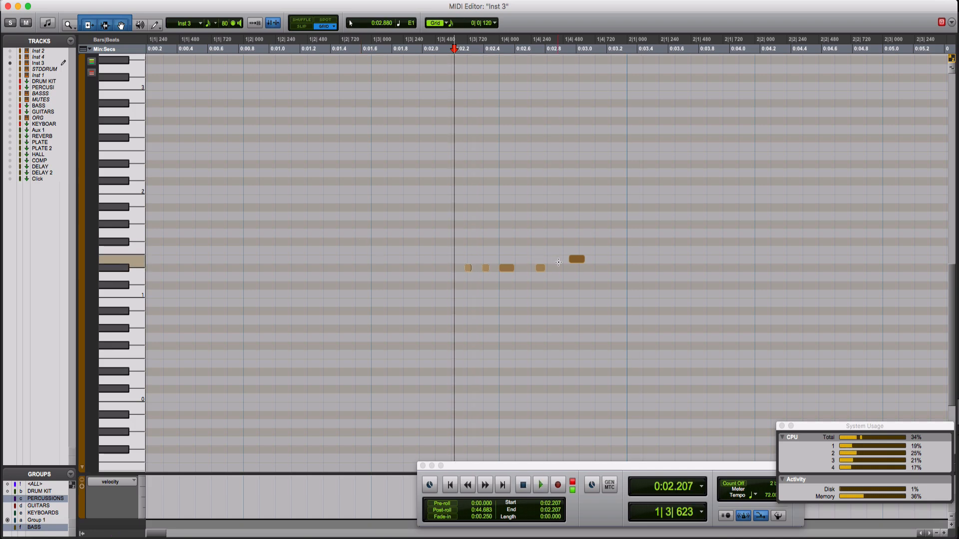
{"action": "left_click", "coordinate": [451, 23]}
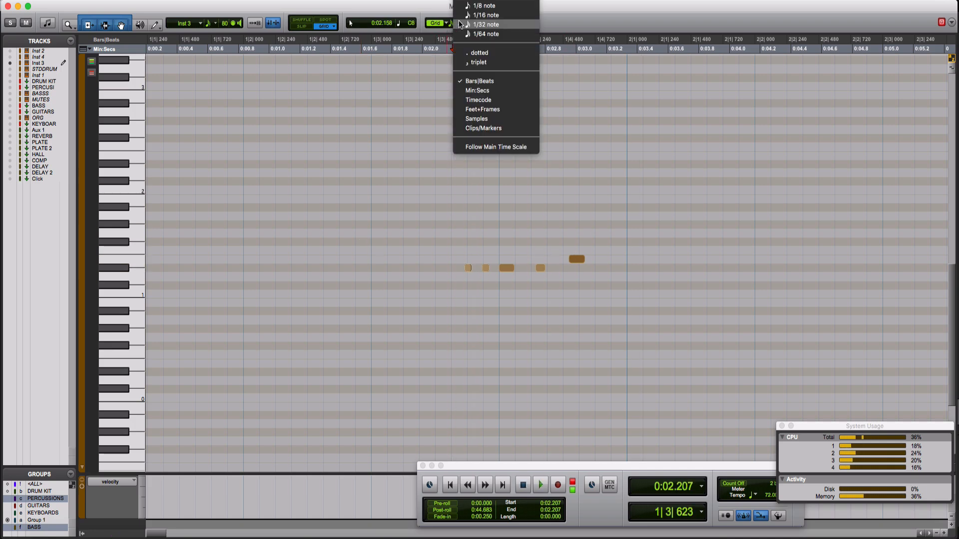
{"action": "left_click", "coordinate": [480, 20]}
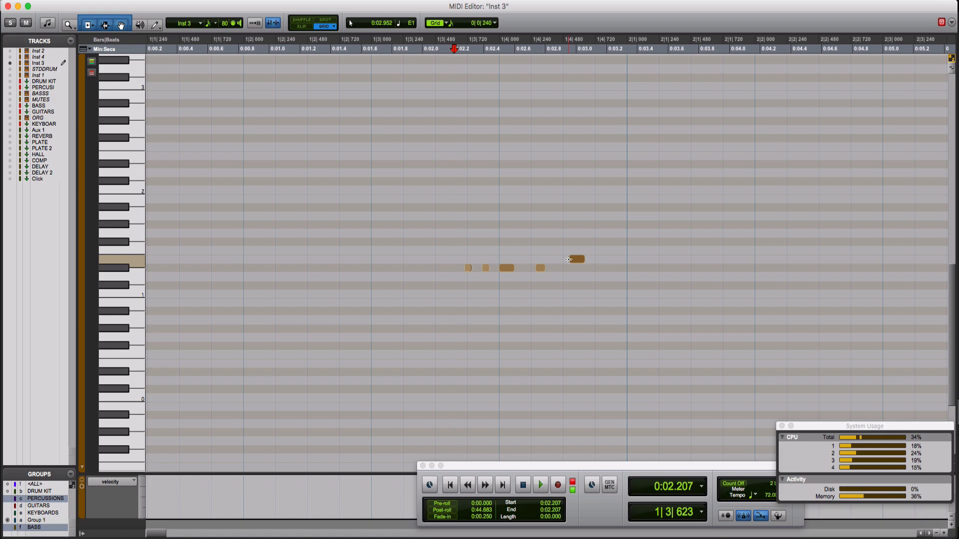
Raise the velocities of the third and second fill notes and play the fill back from just before its first note
{"action": "scroll", "coordinate": [431, 228], "scroll_direction": "right", "scroll_amount": 10}
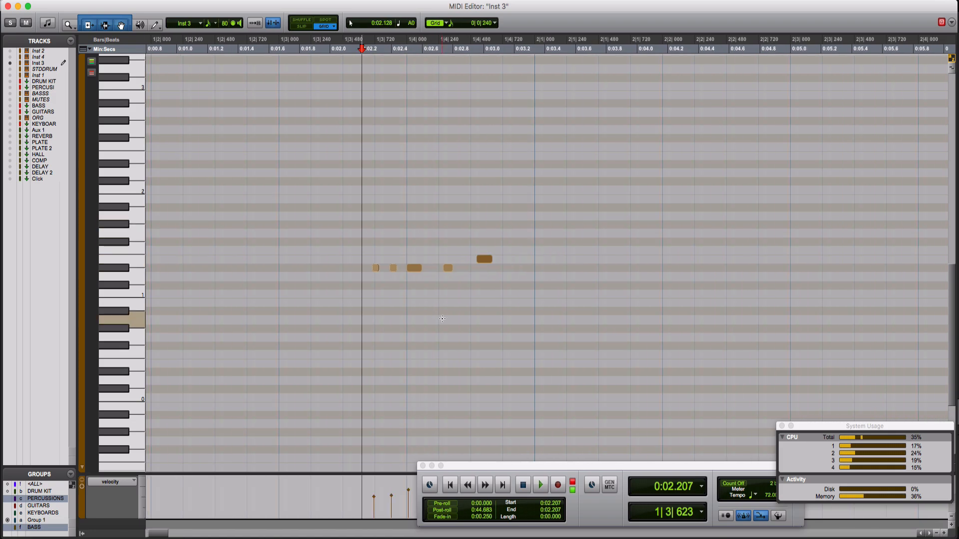
{"action": "scroll", "coordinate": [267, 498], "scroll_direction": "left", "scroll_amount": 1}
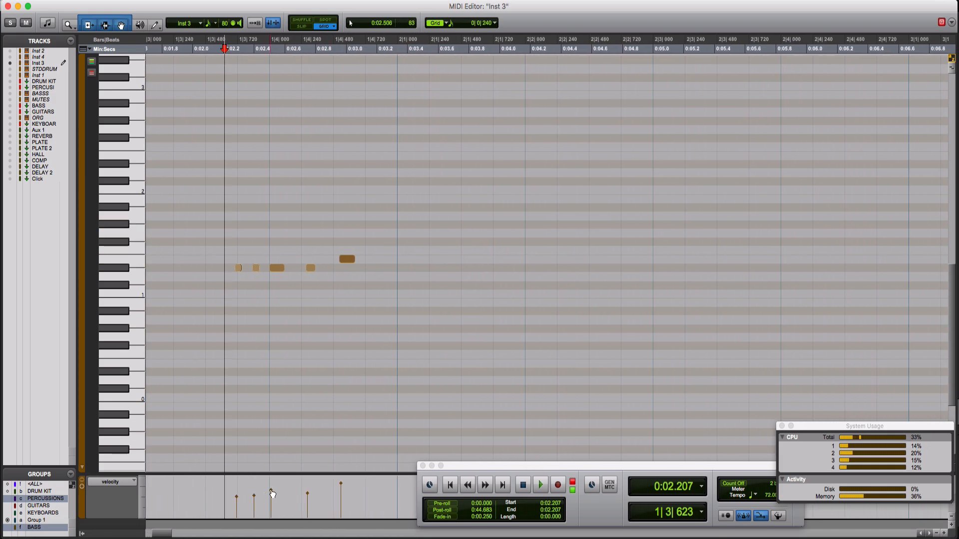
{"action": "mouse_move", "coordinate": [272, 492]}
{"action": "left_mouse_down"}
{"action": "mouse_move", "coordinate": [273, 483]}
{"action": "mouse_move", "coordinate": [255, 489]}
{"action": "left_mouse_up"}
{"action": "left_click", "coordinate": [256, 495]}
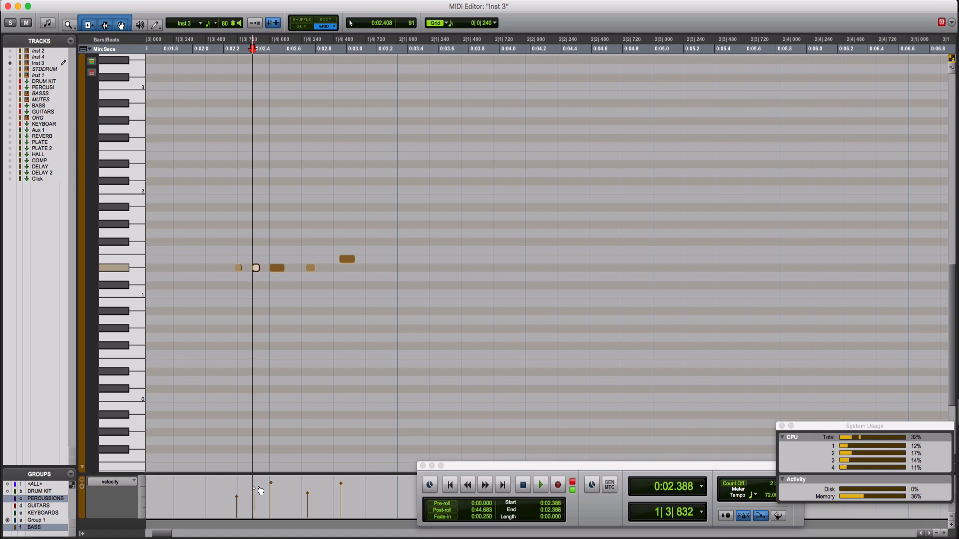
{"action": "left_click", "coordinate": [177, 339]}
{"action": "key", "text": "space"}
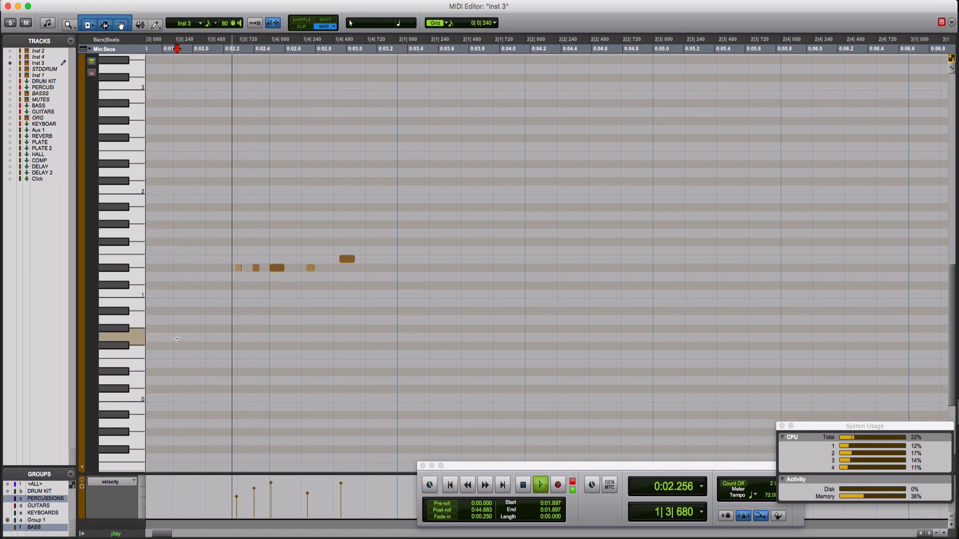
{"action": "key", "text": "space"}
{"action": "key", "text": "space"}
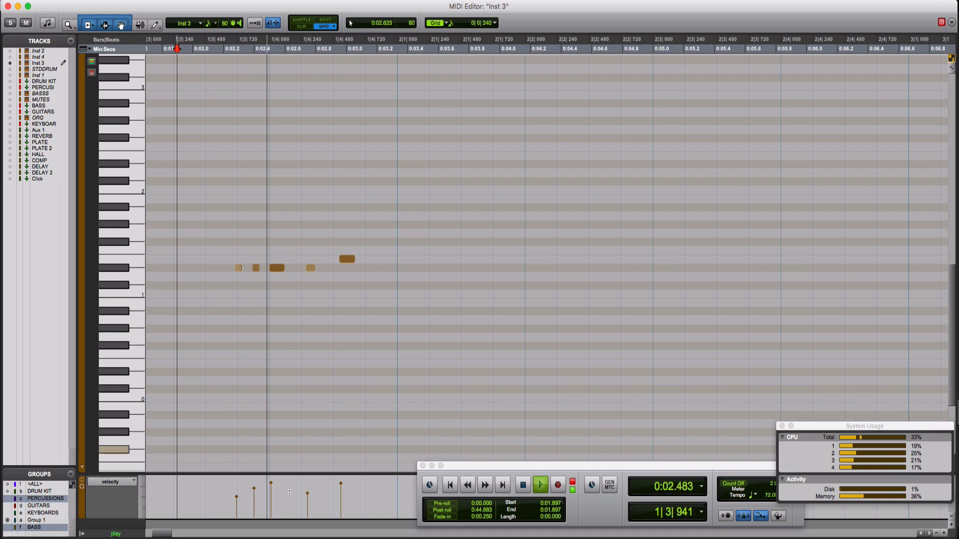
{"action": "key", "text": "space"}
Raise the fourth fill note's velocity to about 122 and play the fill back
{"action": "scroll", "coordinate": [306, 493], "scroll_direction": "right", "scroll_amount": 1}
{"action": "left_click_drag", "start_coordinate": [304, 492], "coordinate": [304, 482]}
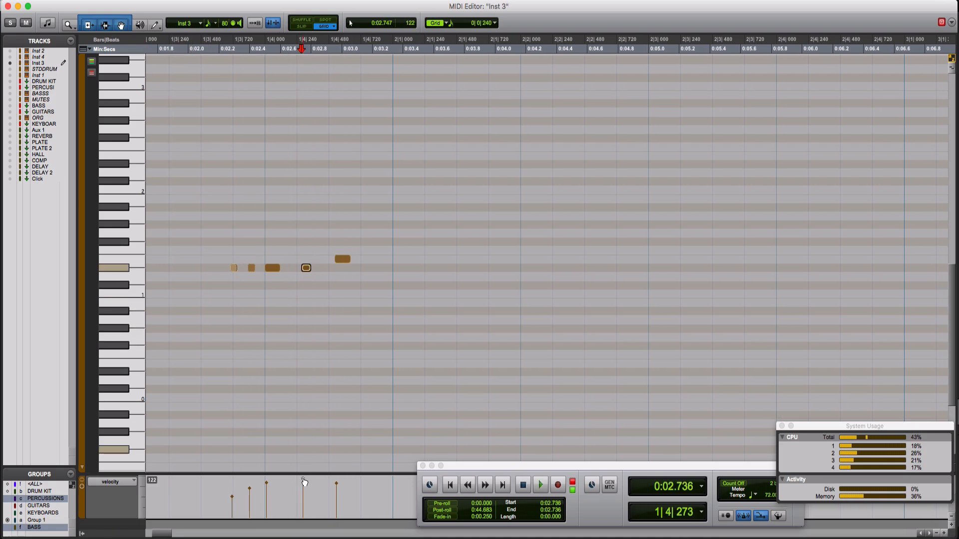
{"action": "left_click", "coordinate": [205, 379]}
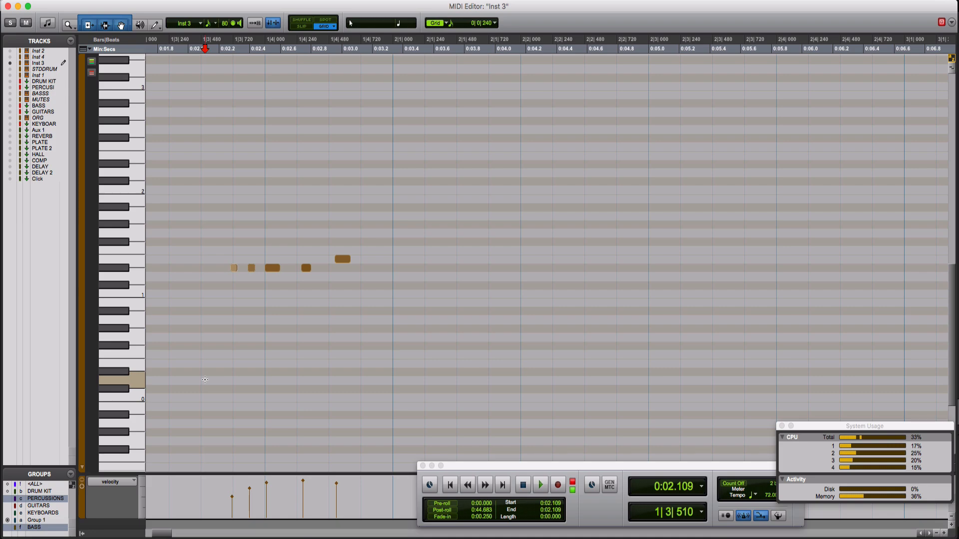
{"action": "key", "text": "space"}
{"action": "key", "text": "space"}
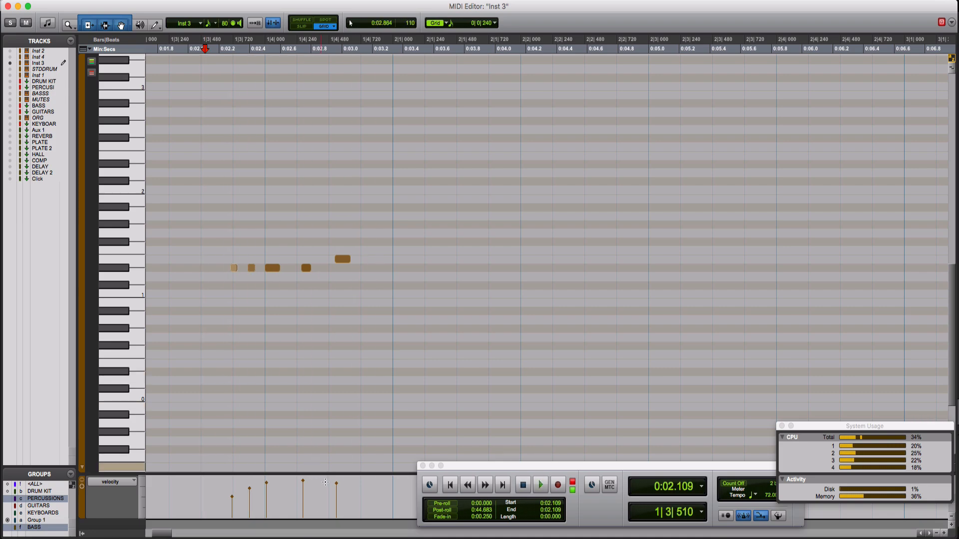
Raise the fifth note's velocity slightly, fine-tune the fourth note's velocity, and play the fill back
{"action": "left_click", "coordinate": [337, 485]}
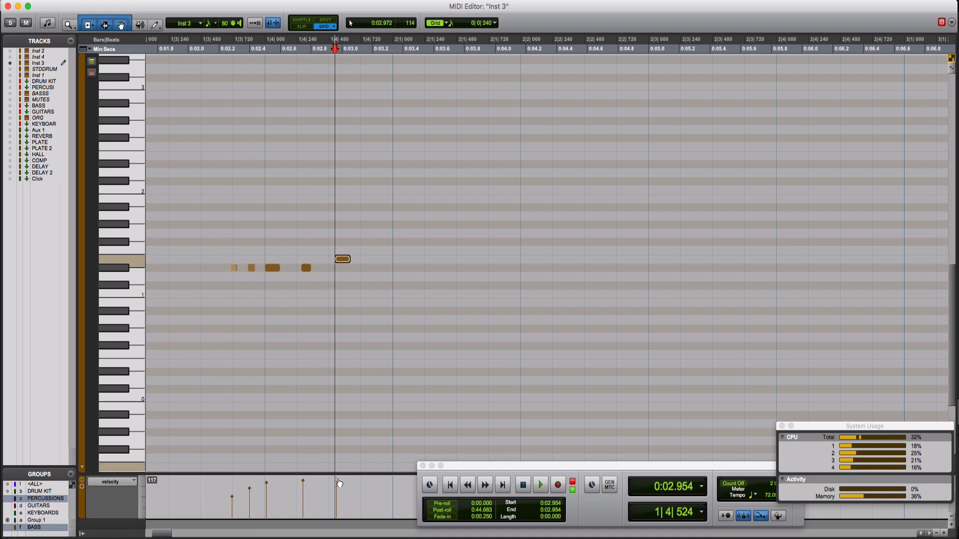
{"action": "left_click", "coordinate": [303, 483]}
{"action": "left_click", "coordinate": [192, 408]}
{"action": "key", "text": "space"}
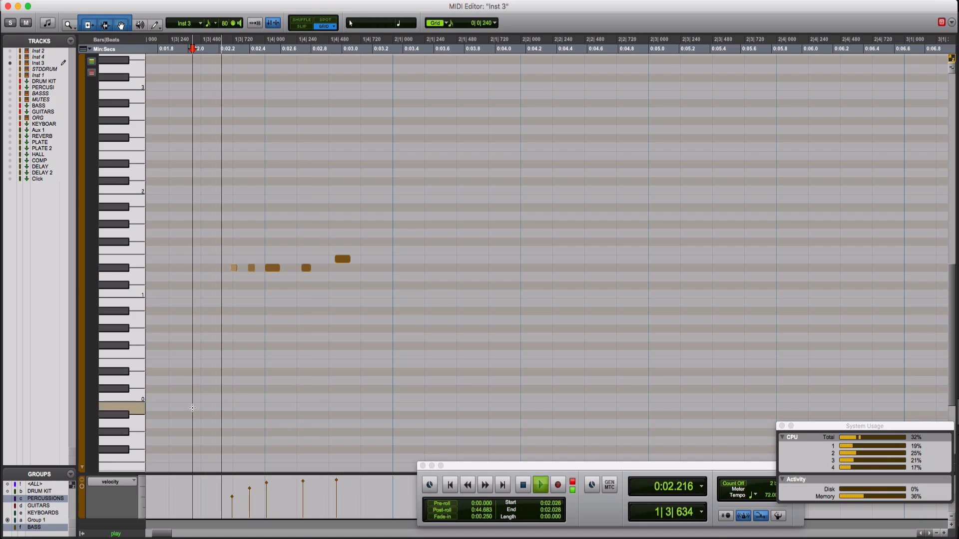
{"action": "key", "text": "space"}
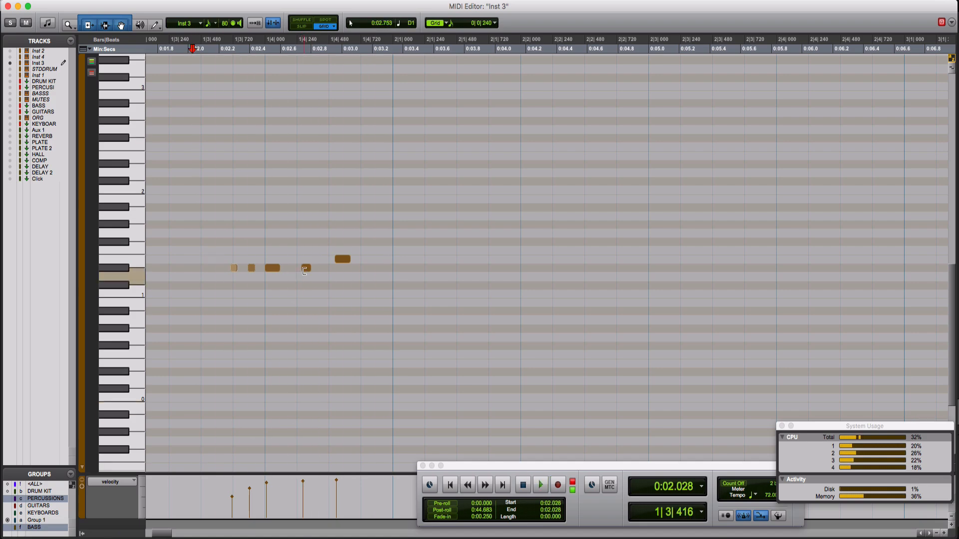
Extend the fourth note's start earlier to 1|4|240 and play the fill back
{"action": "left_click", "coordinate": [303, 270]}
{"action": "left_click", "coordinate": [226, 243]}
{"action": "key", "text": "space"}
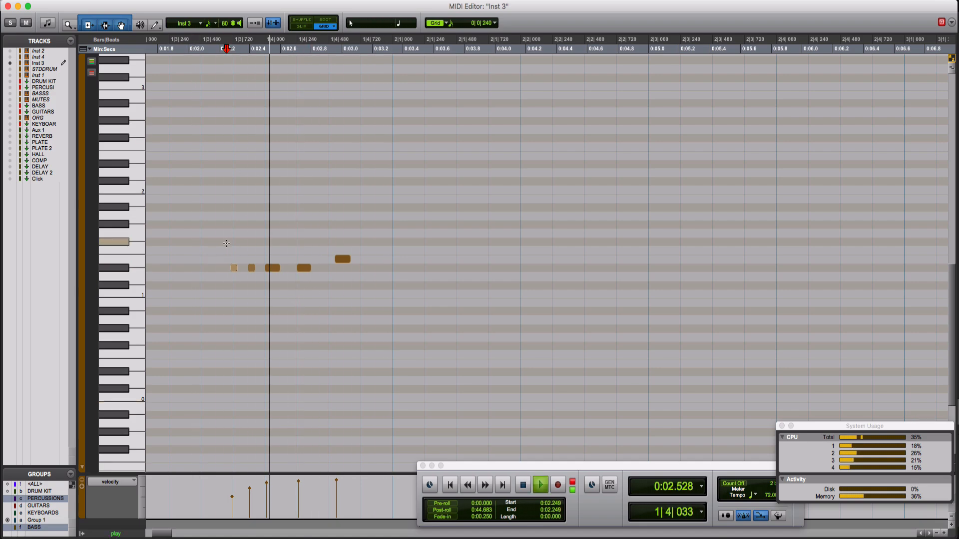
{"action": "key", "text": "space"}
Extend the fifth note's start earlier to 1|4|480 and play the fill back
{"action": "left_click", "coordinate": [343, 259]}
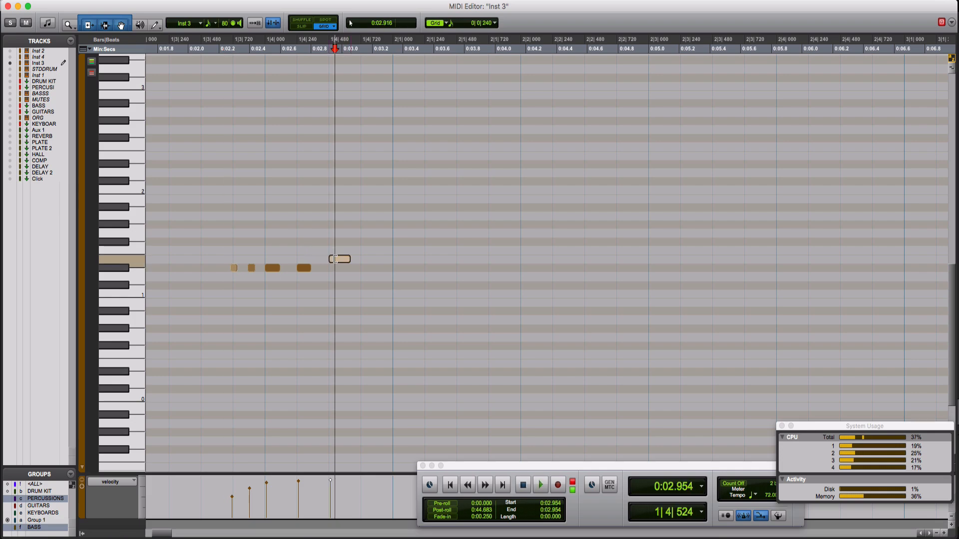
{"action": "left_click_drag", "start_coordinate": [336, 259], "coordinate": [329, 259]}
{"action": "left_click", "coordinate": [203, 242]}
{"action": "key", "text": "space"}
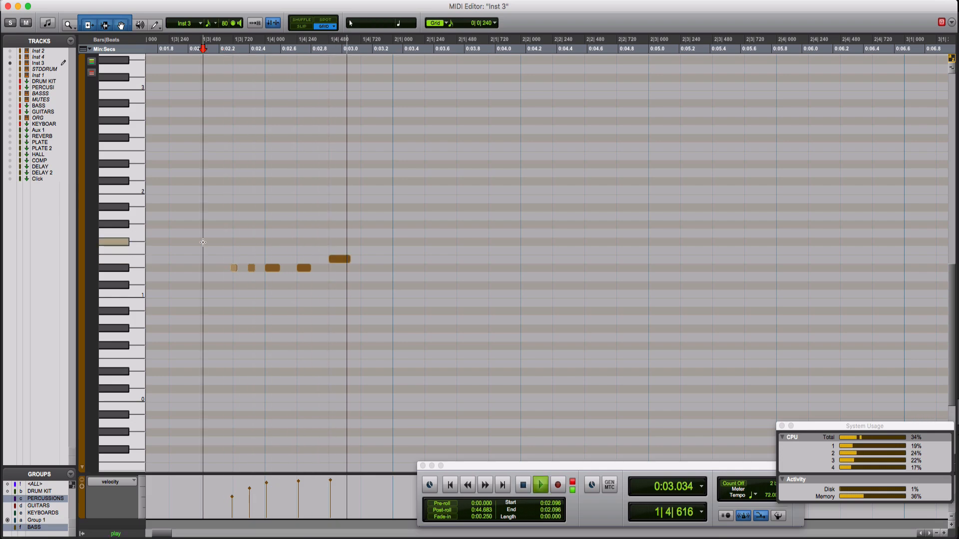
{"action": "key", "text": "space"}
Select the first two notes, shift them slightly later so the first starts at 1|3|720, and play back
{"action": "left_click_drag", "start_coordinate": [212, 263], "coordinate": [238, 269]}
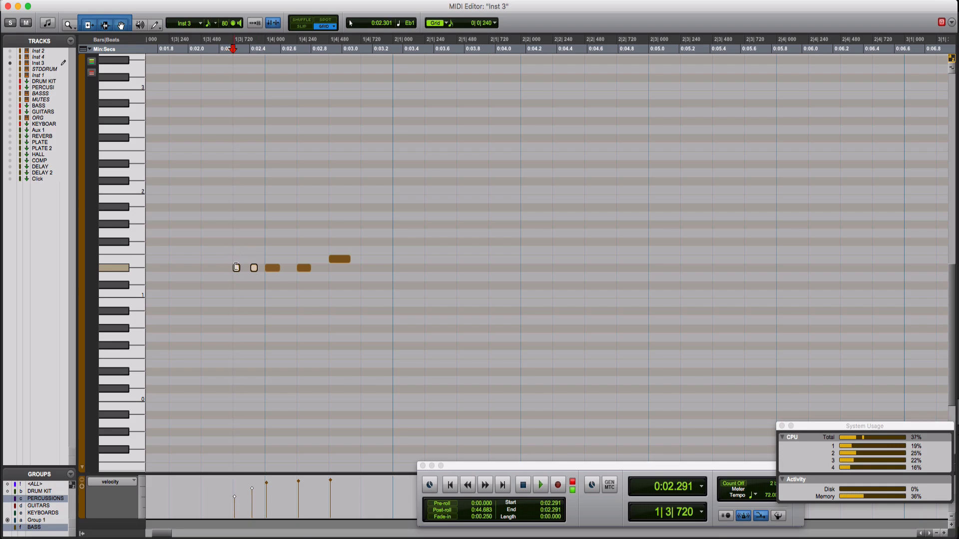
{"action": "key", "text": "space"}
{"action": "key", "text": "space"}
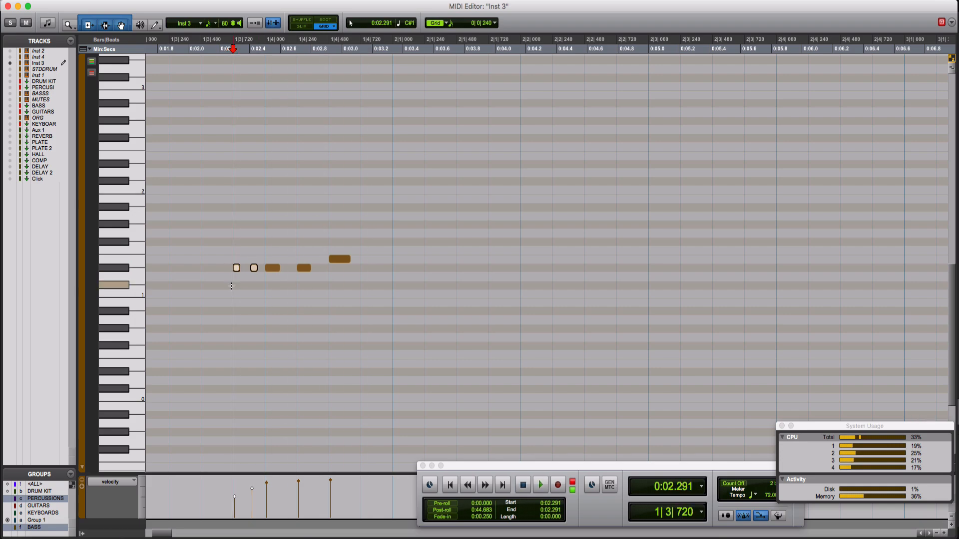
Switch to Slip mode, lengthen the first note slightly at its end, and play the fill back from 1|3|720
{"action": "key", "text": "super+bracketright"}
{"action": "key", "text": "super+bracketright"}
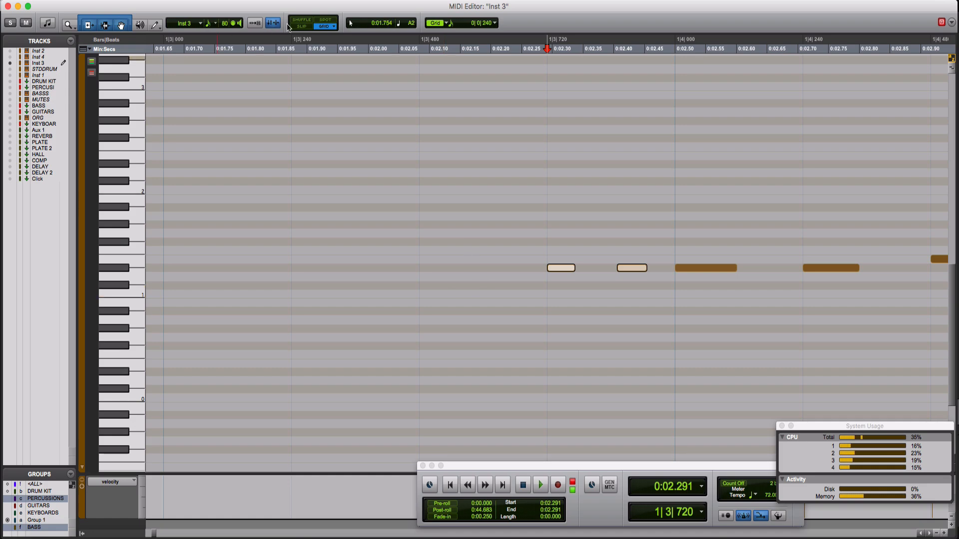
{"action": "left_click", "coordinate": [302, 26]}
{"action": "left_click", "coordinate": [577, 268]}
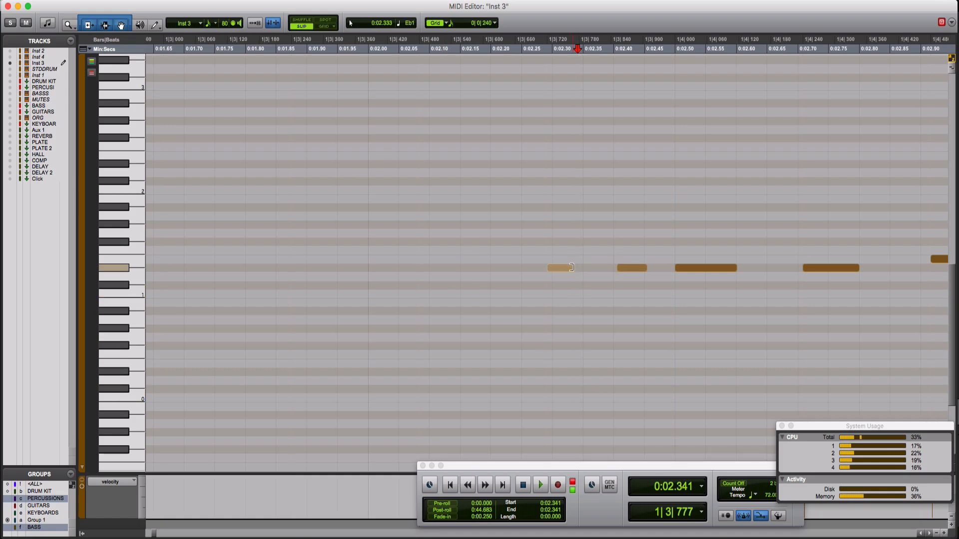
{"action": "left_click_drag", "start_coordinate": [572, 267], "coordinate": [594, 268]}
{"action": "scroll", "coordinate": [466, 377], "scroll_direction": "left", "scroll_amount": 3}
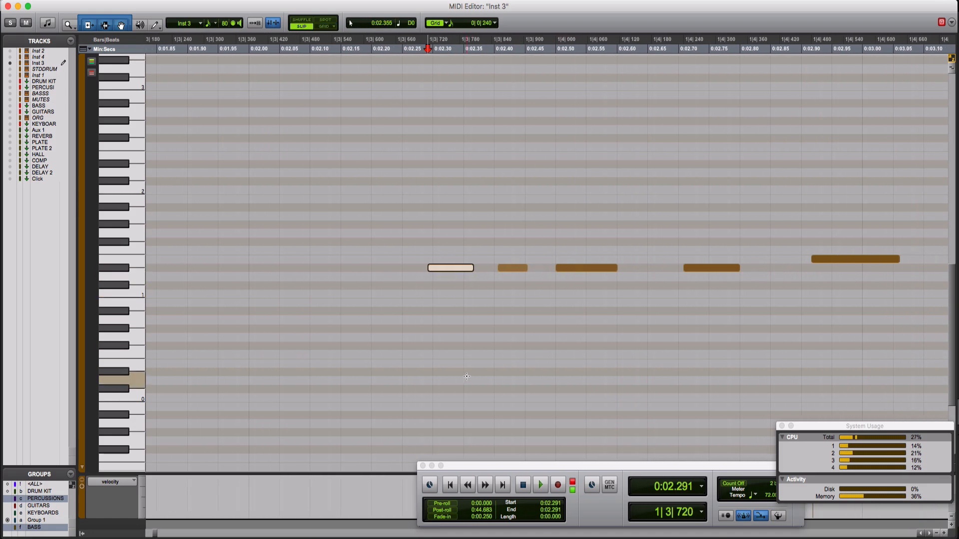
{"action": "key", "text": "super+bracketleft"}
{"action": "key", "text": "super+bracketleft"}
{"action": "key", "text": "super+bracketleft"}
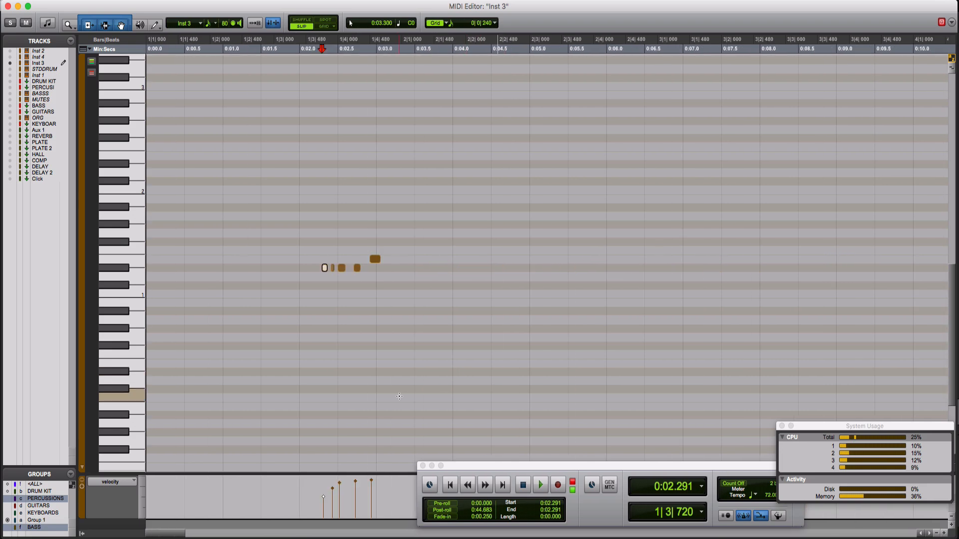
{"action": "key", "text": "space"}
{"action": "key", "text": "space"}
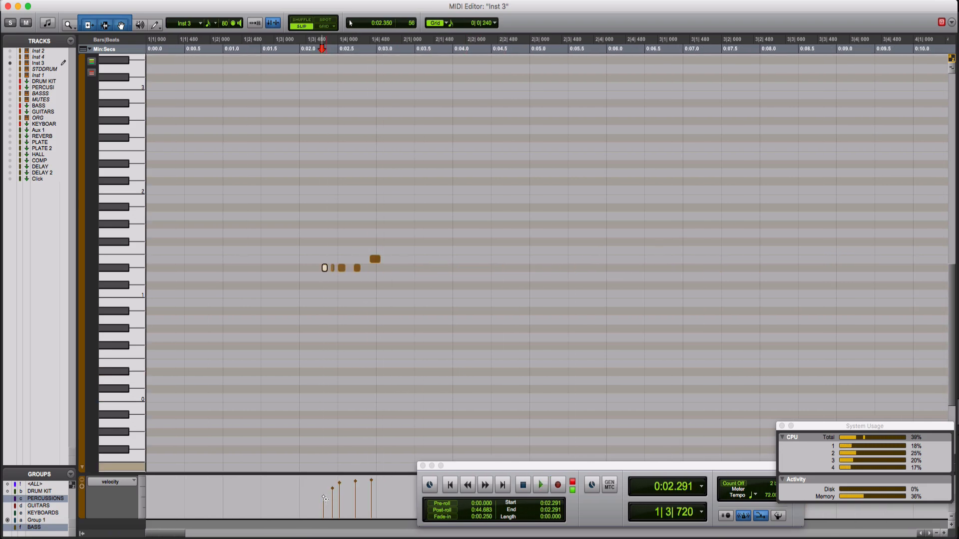
Raise the first note's velocity slightly and play the fill back
{"action": "left_click_drag", "start_coordinate": [326, 501], "coordinate": [329, 498]}
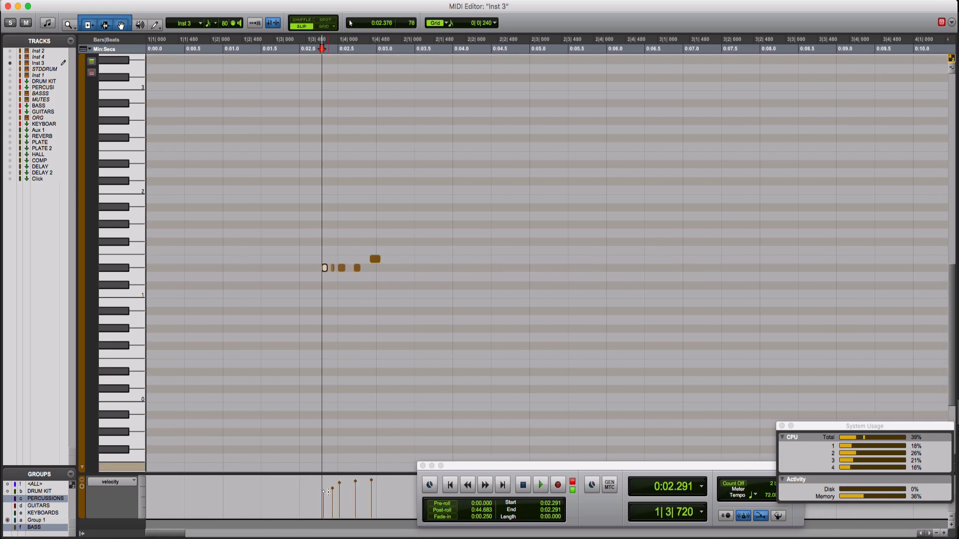
{"action": "key", "text": "space"}
{"action": "key", "text": "space"}
Raise the second note's velocity to about 101, raise the first note's velocity further, and play the fill back repeatedly
{"action": "left_click", "coordinate": [336, 491]}
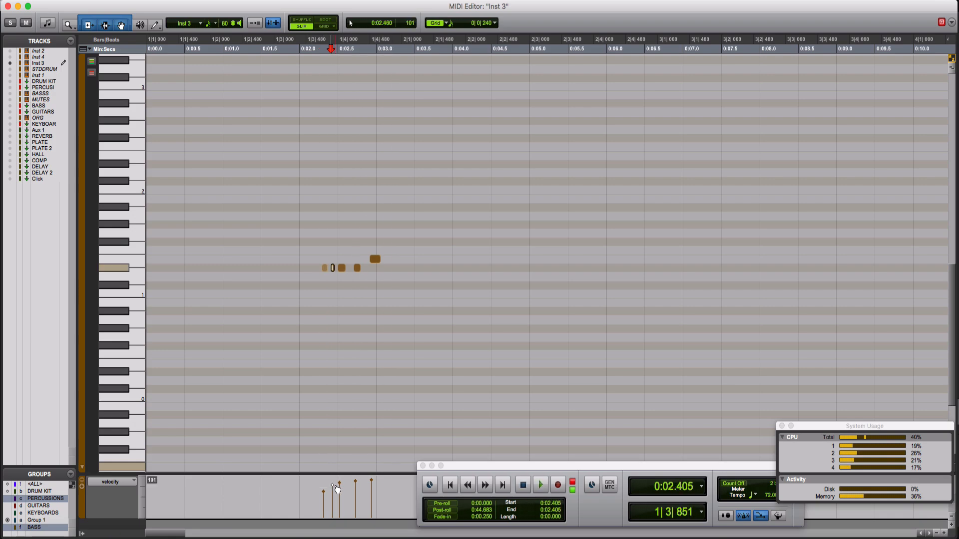
{"action": "left_click", "coordinate": [325, 494]}
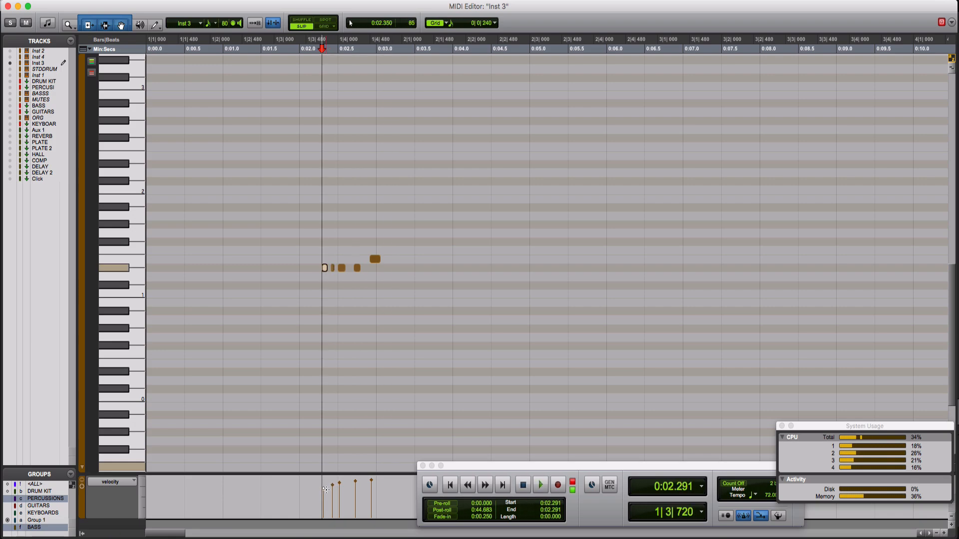
{"action": "key", "text": "space"}
{"action": "key", "text": "space"}
{"action": "key", "text": "space"}
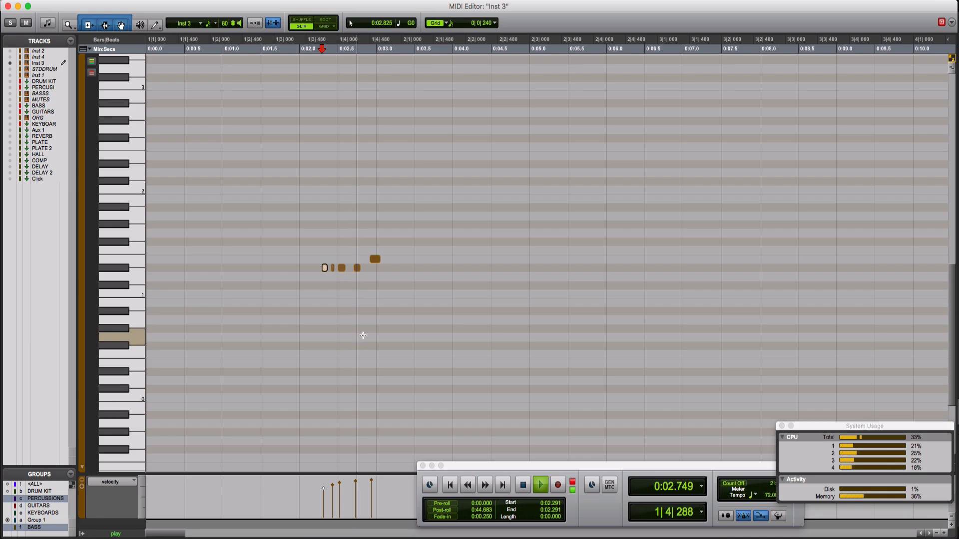
{"action": "key", "text": "space"}
{"action": "key", "text": "space"}
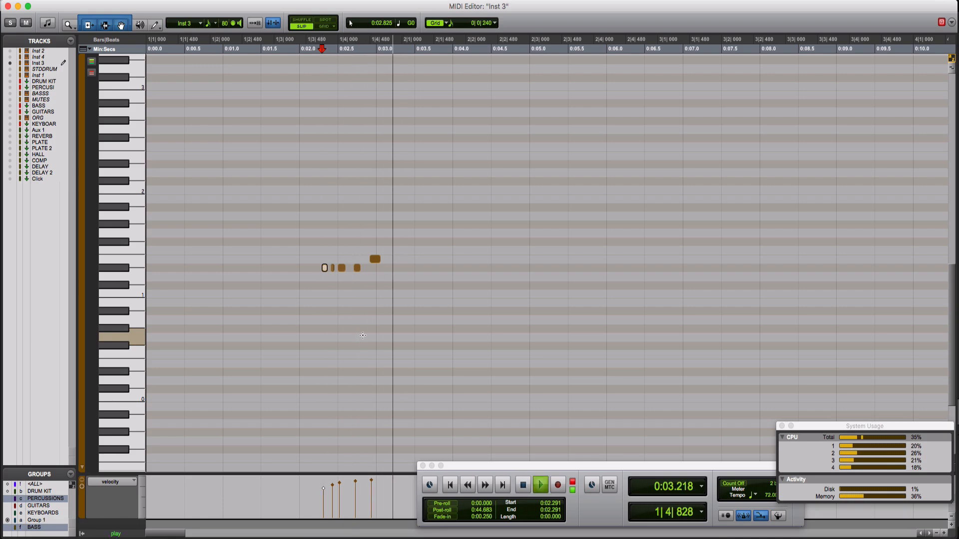
{"action": "key", "text": "space"}
Select the four lower fill notes, lengthen them together slightly at their ends, and play the fill back
{"action": "left_click_drag", "start_coordinate": [372, 276], "coordinate": [314, 262]}
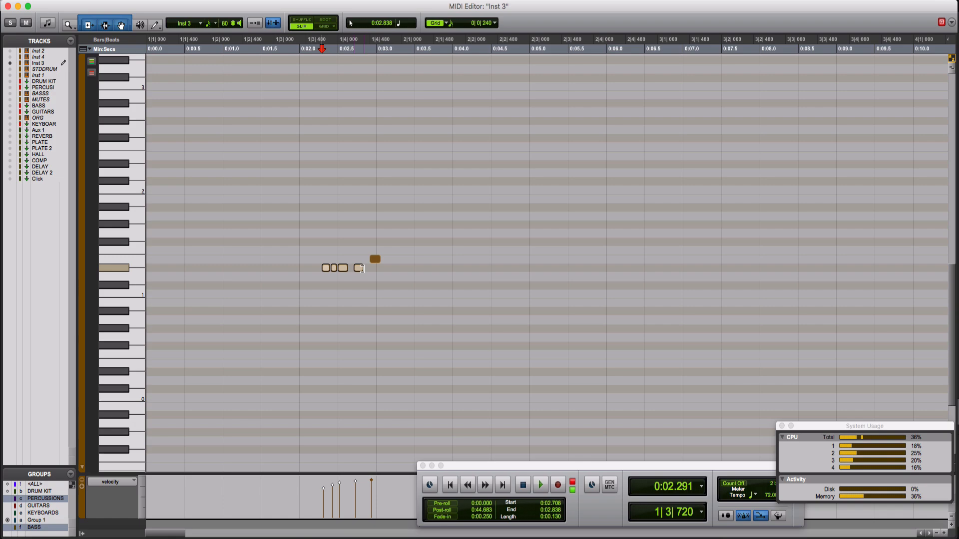
{"action": "key", "text": "space"}
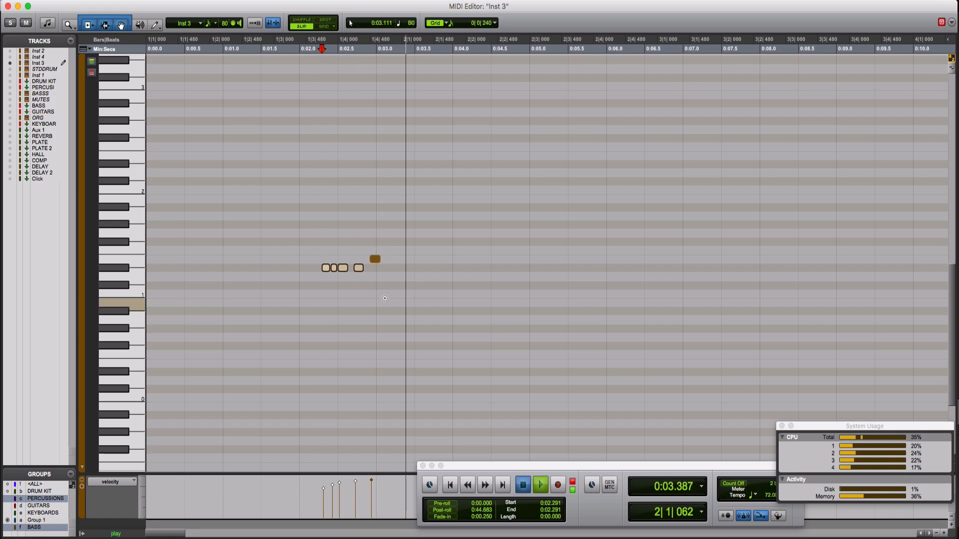
{"action": "key", "text": "space"}
{"action": "key", "text": "space"}
{"action": "left_click", "coordinate": [362, 300]}
{"action": "key", "text": "space"}
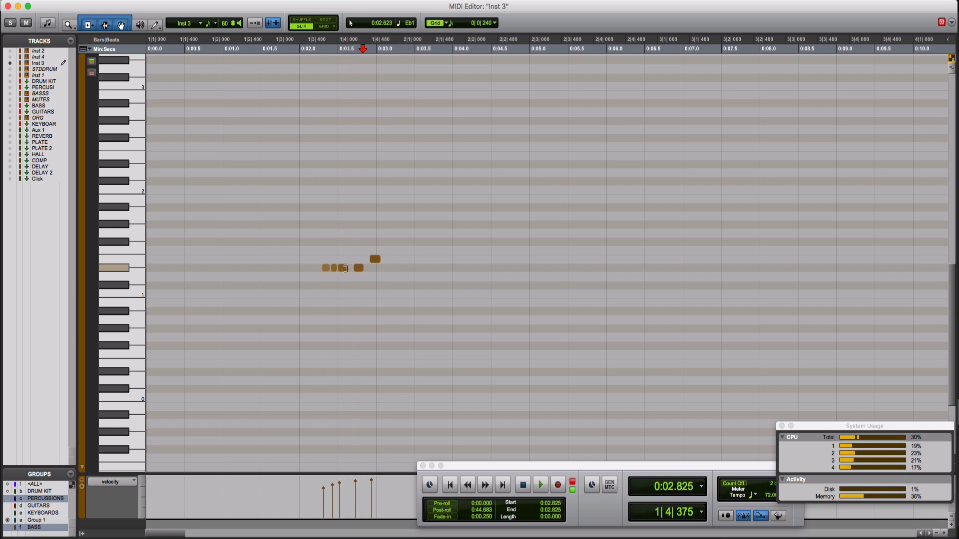
Extend the third note's end to meet the fourth note and play the fill back from about 1|3|053
{"action": "left_click", "coordinate": [345, 268]}
{"action": "left_click", "coordinate": [278, 260]}
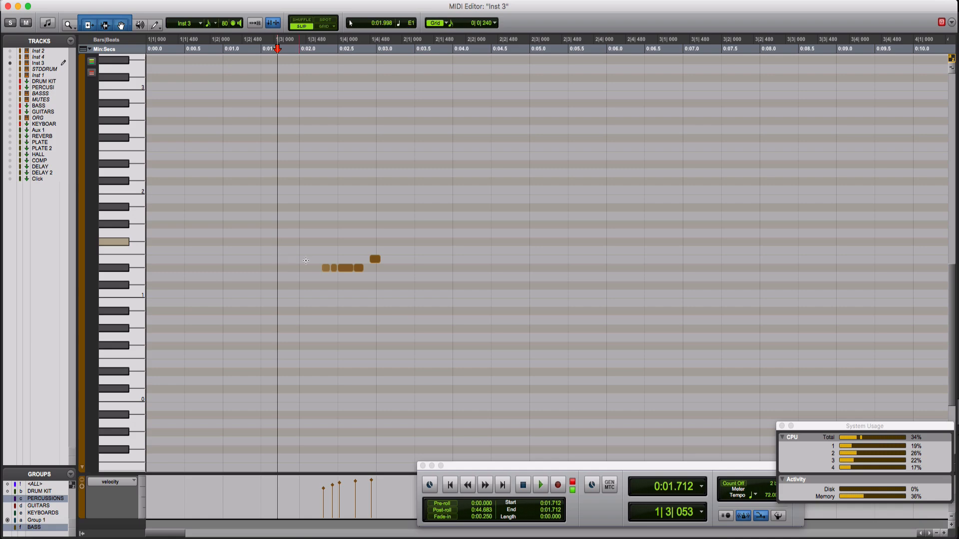
{"action": "key", "text": "space"}
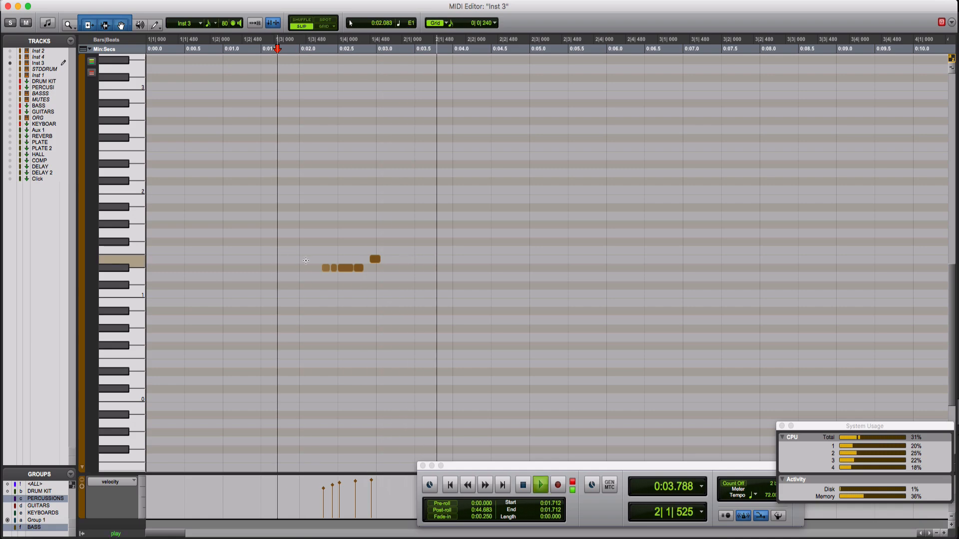
{"action": "key", "text": "space"}
{"action": "key", "text": "space"}
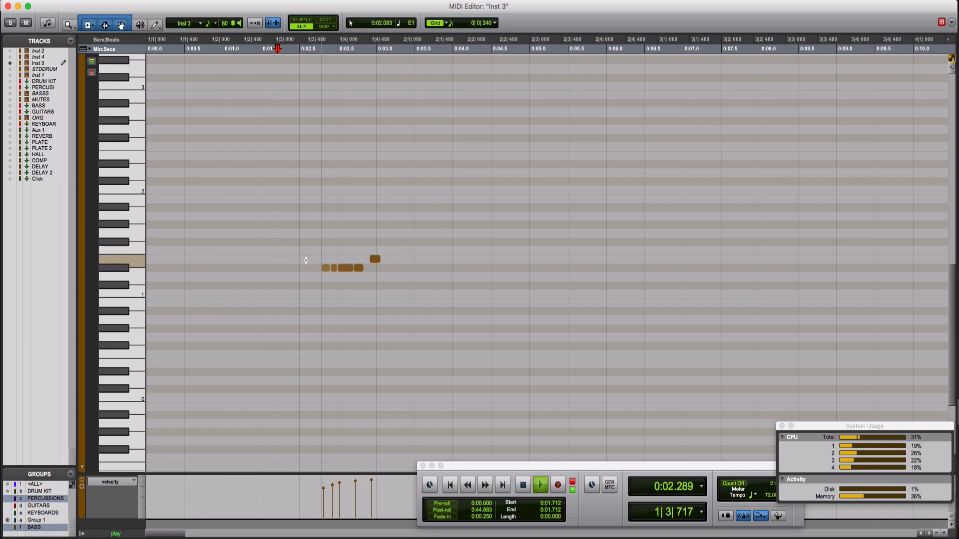
{"action": "key", "text": "space"}
Switch the MIDI editor to Grid mode with a 1/32-note grid value
{"action": "left_click", "coordinate": [325, 26]}
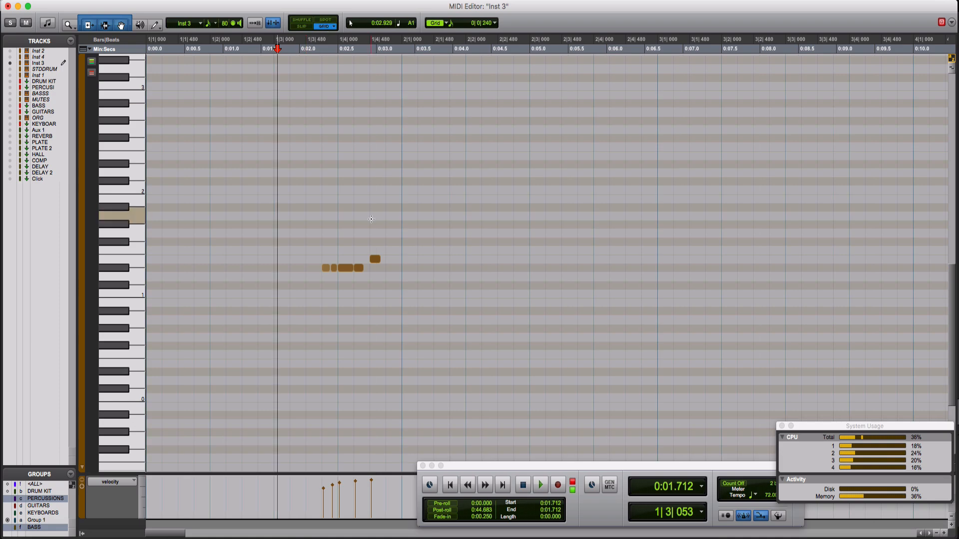
{"action": "key", "text": "super+bracketright"}
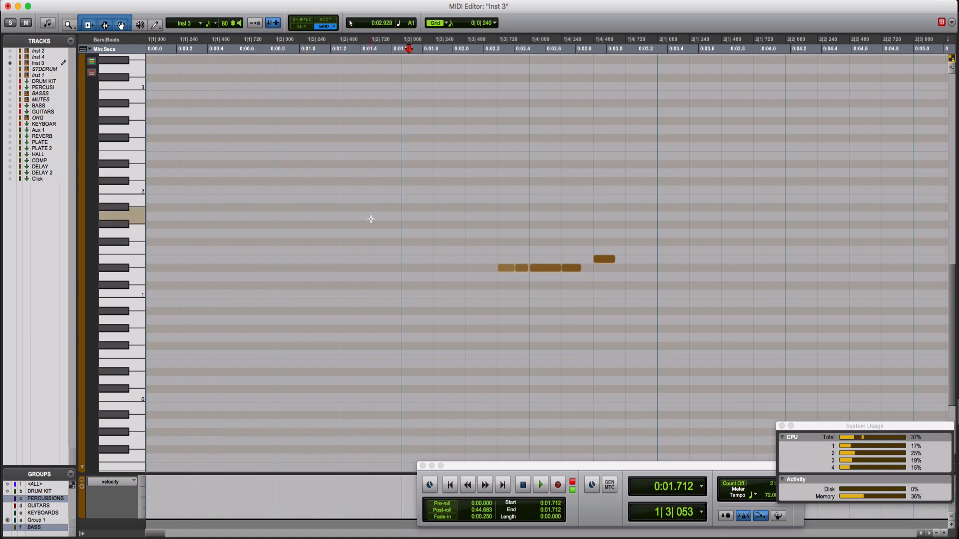
{"action": "left_click", "coordinate": [450, 25]}
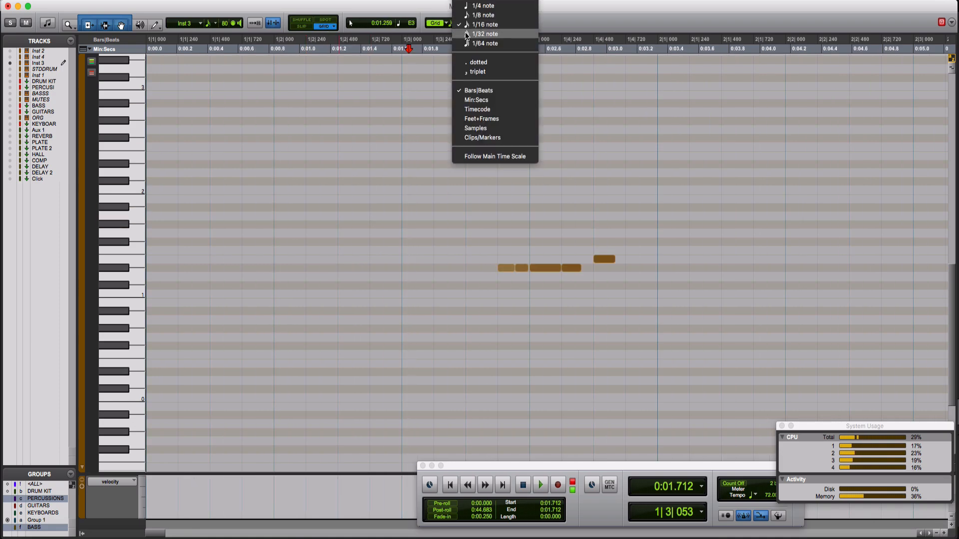
{"action": "left_click", "coordinate": [480, 42]}
Snap the first two fill notes to 1|3|720 and 1|3|840, and add a softer copy of the first at 1|3|600
{"action": "left_click", "coordinate": [516, 270]}
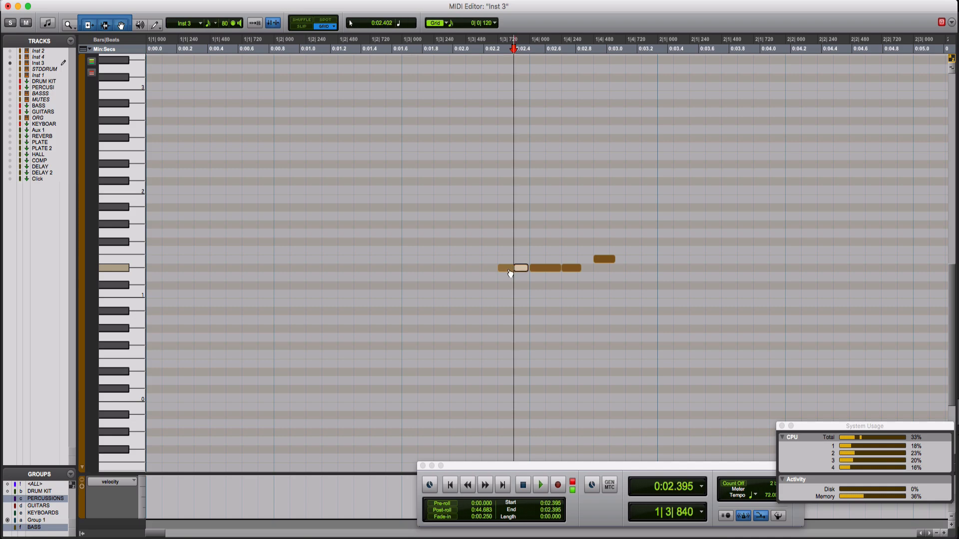
{"action": "left_click", "coordinate": [509, 268]}
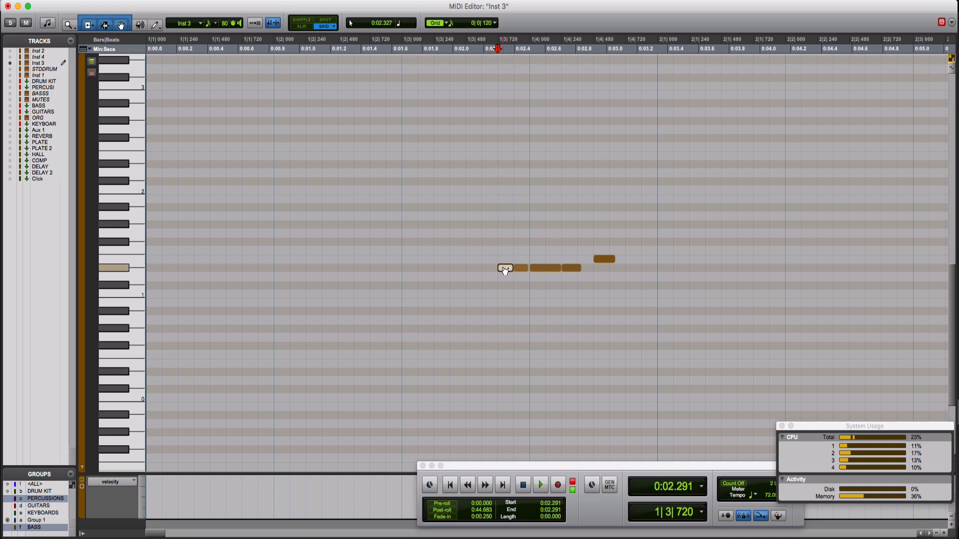
{"action": "scroll", "coordinate": [486, 280], "scroll_direction": "right", "scroll_amount": 5}
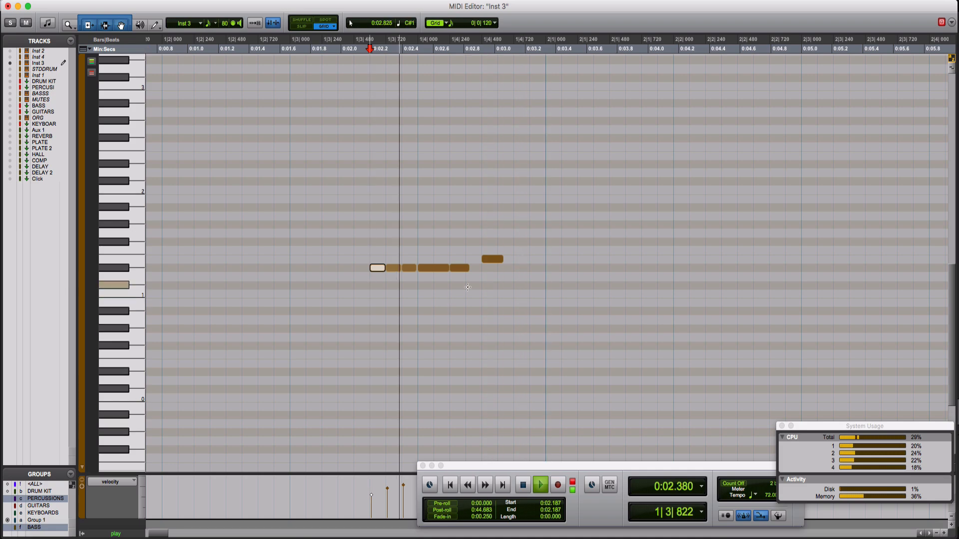
Lengthen the high E1 note and extend the last lower fill note to meet it, playing the fill back from about 0:02.011
{"action": "left_click_drag", "start_coordinate": [501, 263], "coordinate": [474, 268]}
{"action": "key", "text": "space"}
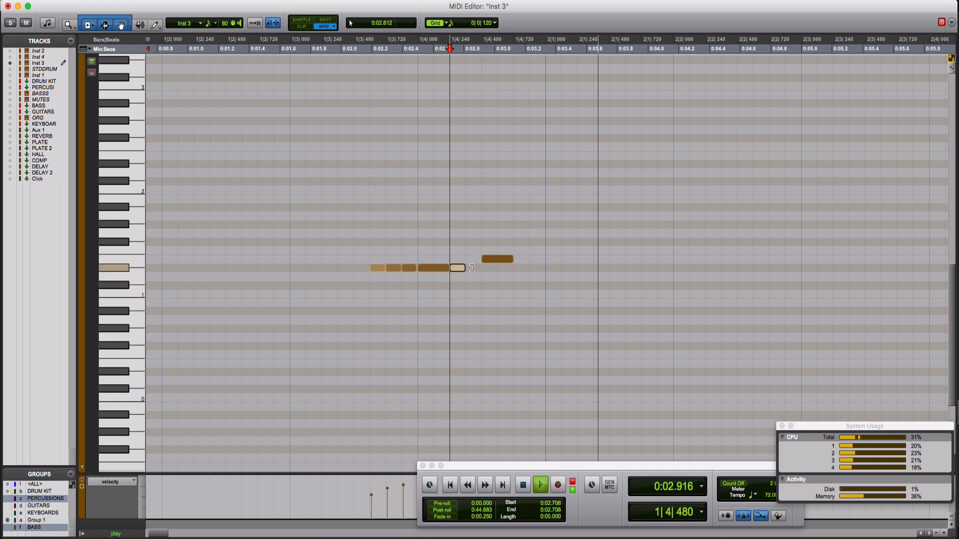
{"action": "key", "text": "space"}
{"action": "left_click", "coordinate": [342, 224]}
{"action": "key", "text": "space"}
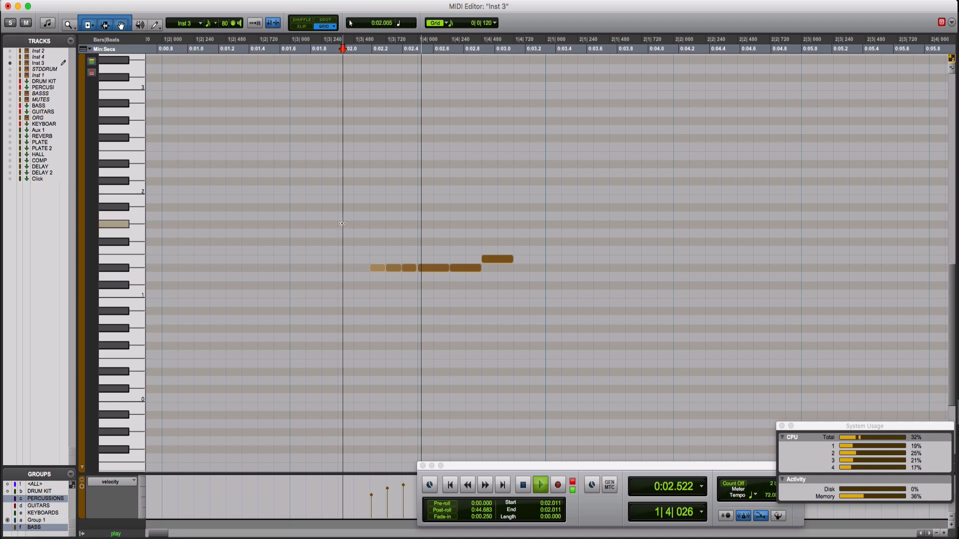
{"action": "key", "text": "space"}
Copy the two longer lower fill notes up to E1, reduce the copies' velocities by about 64, and play the fill back
{"action": "mouse_move", "coordinate": [435, 252]}
{"action": "left_mouse_down"}
{"action": "mouse_move", "coordinate": [463, 278]}
{"action": "mouse_move", "coordinate": [442, 263]}
{"action": "left_mouse_up"}
{"action": "scroll", "coordinate": [368, 415], "scroll_direction": "right", "scroll_amount": 3}
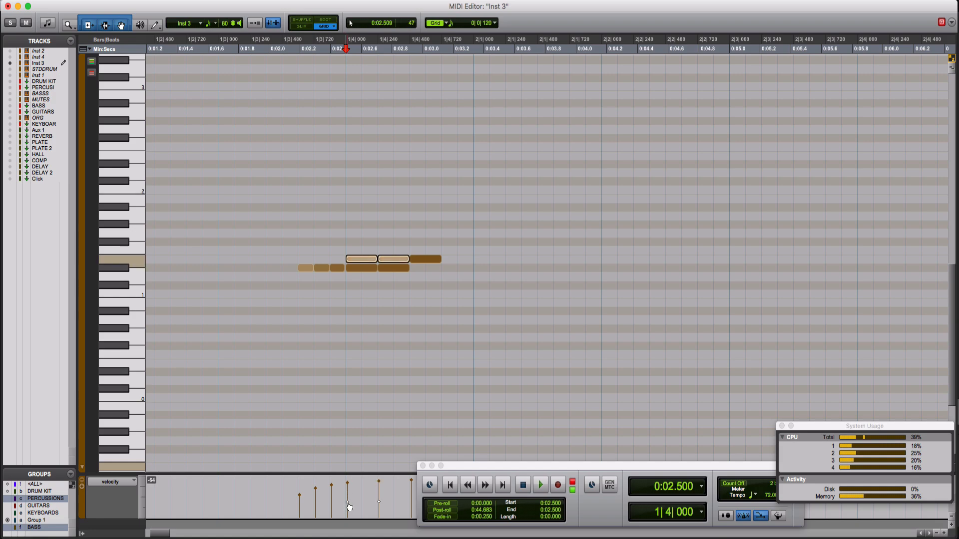
{"action": "left_click", "coordinate": [276, 388]}
{"action": "key", "text": "space"}
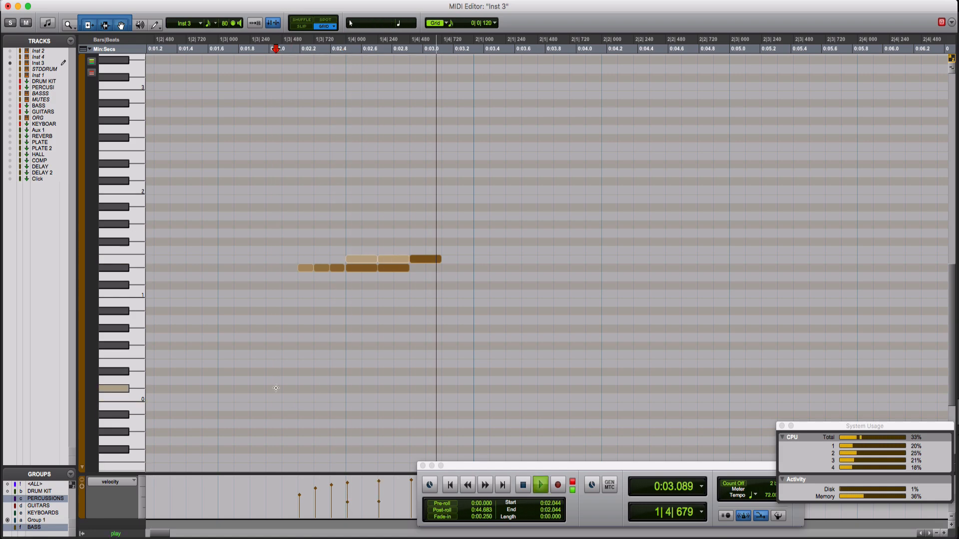
{"action": "key", "text": "space"}
Copy the three short lower fill notes up to E1, reduce the copies' velocities by about 45, and play the fill back
{"action": "left_click_drag", "start_coordinate": [287, 254], "coordinate": [341, 265]}
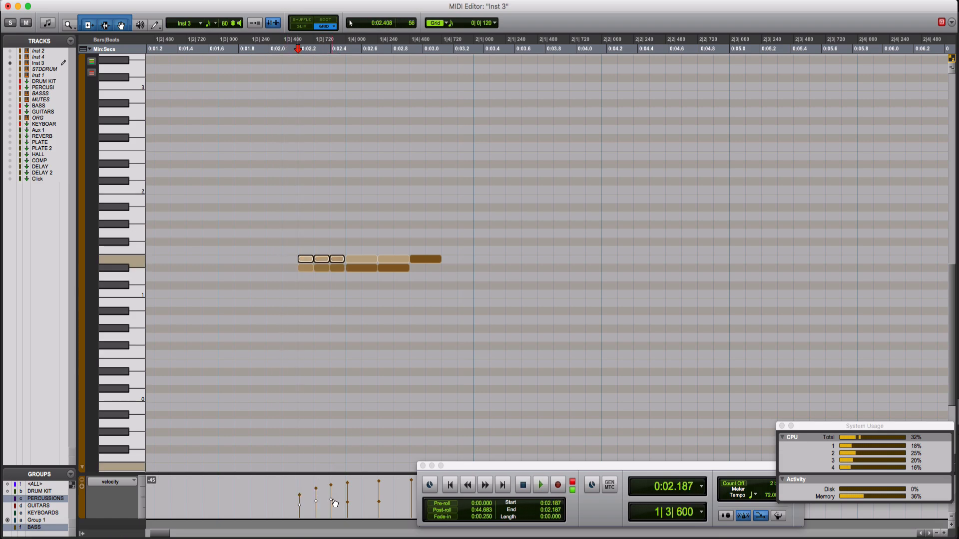
{"action": "key", "text": "space"}
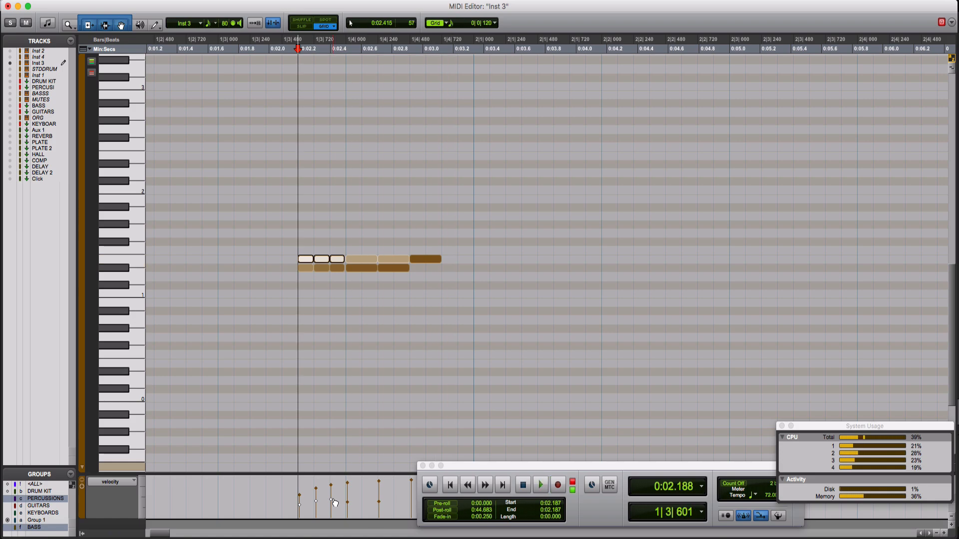
{"action": "key", "text": "space"}
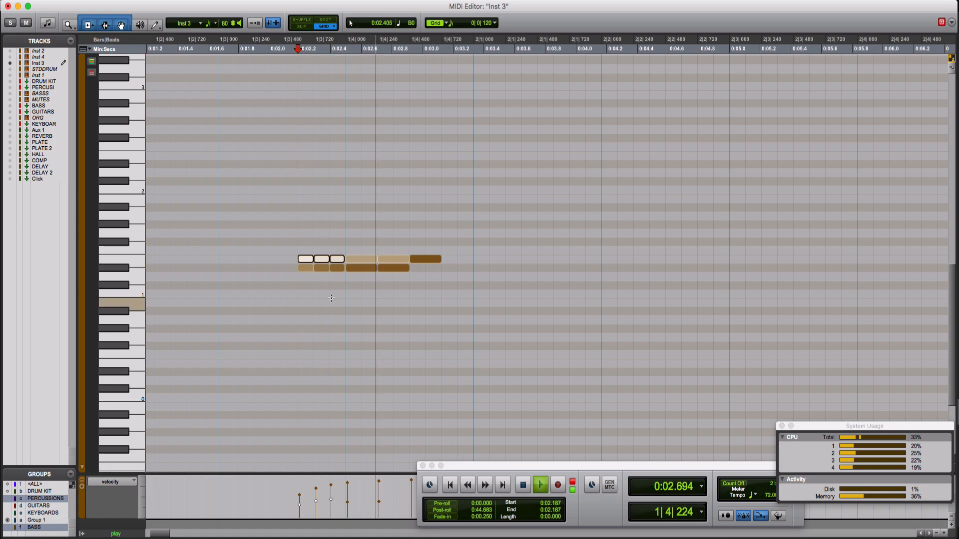
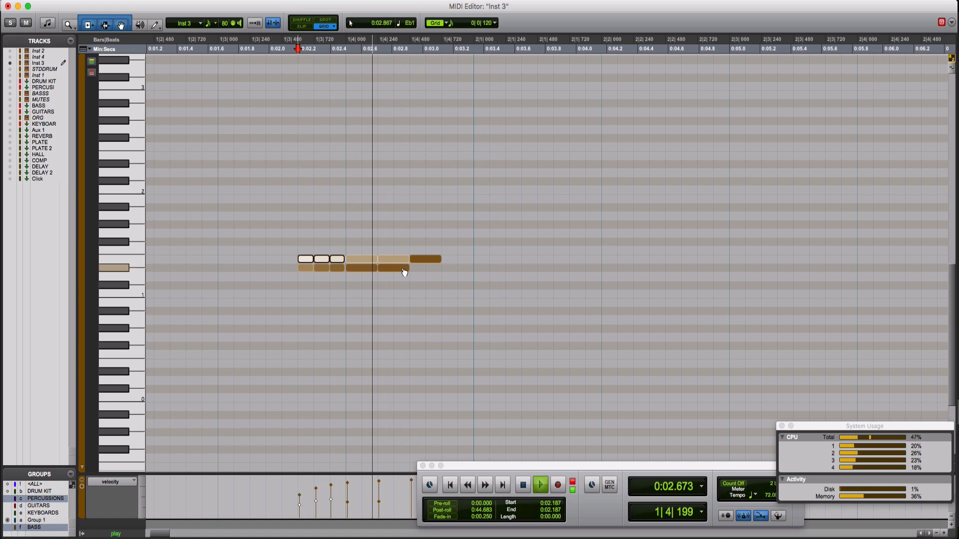
{"action": "key", "text": "space"}
Close the MIDI editor and play the Inst 3 part from the session start in the Edit window
{"action": "left_click", "coordinate": [7, 6]}
{"action": "key", "text": "space"}
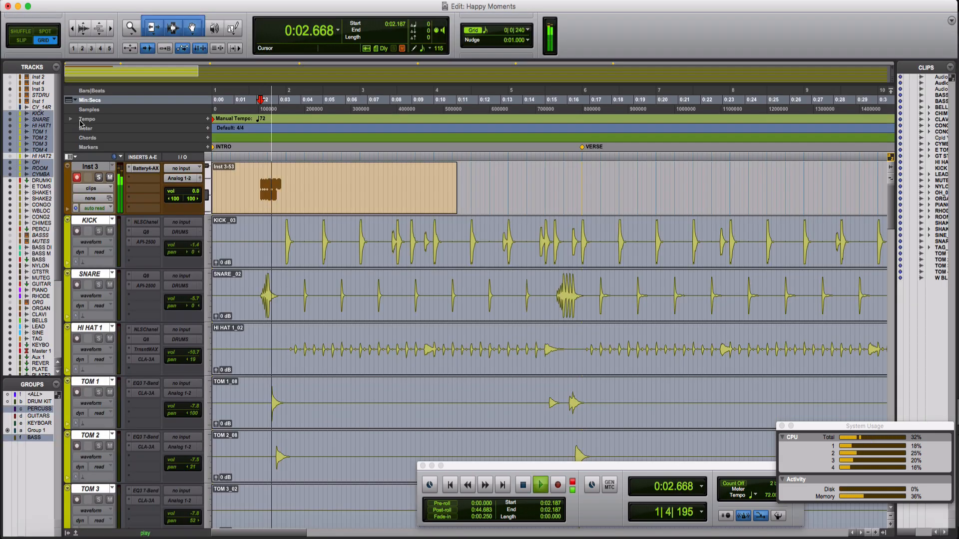
{"action": "key", "text": "Return"}
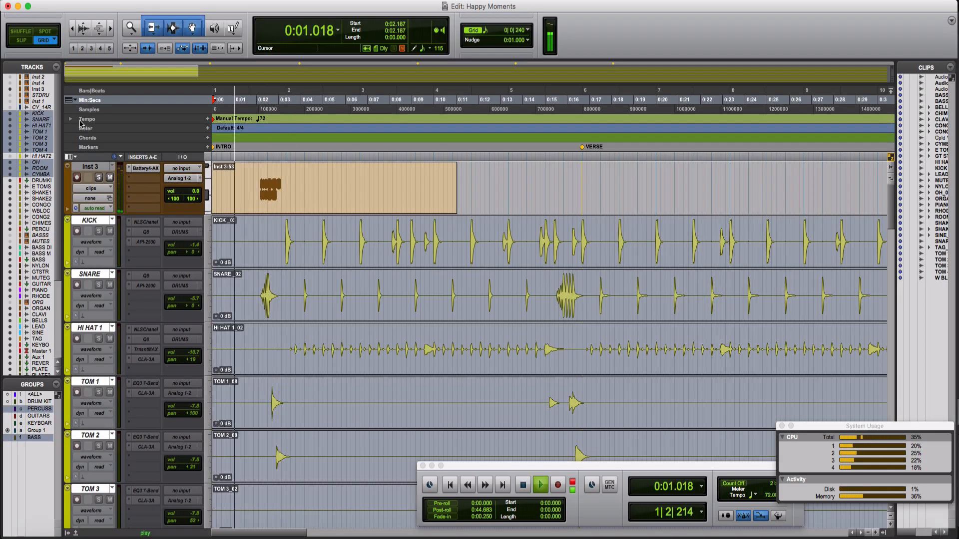
{"action": "key", "text": "space"}
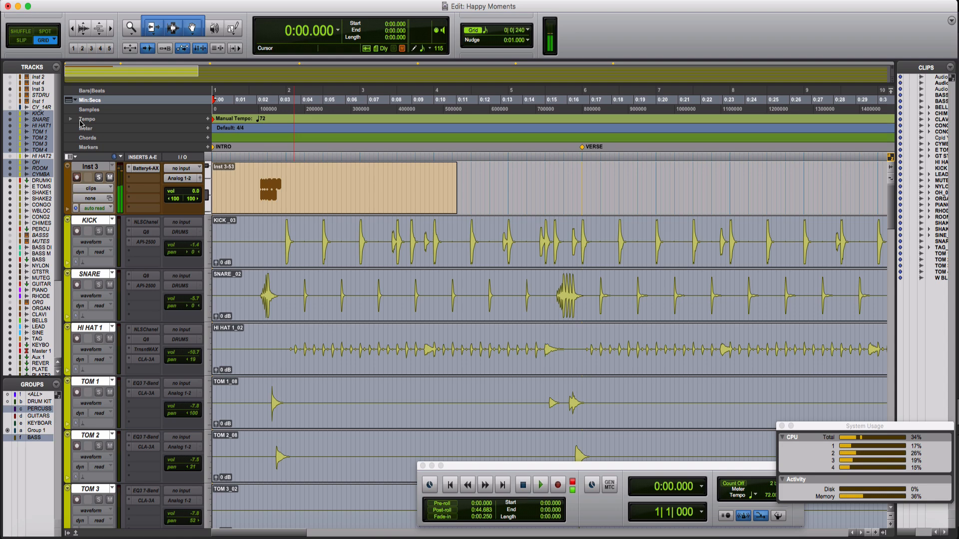
Try recording two low lead-in notes before the fill on Inst 3 from the session start
{"action": "key", "text": "super+space"}
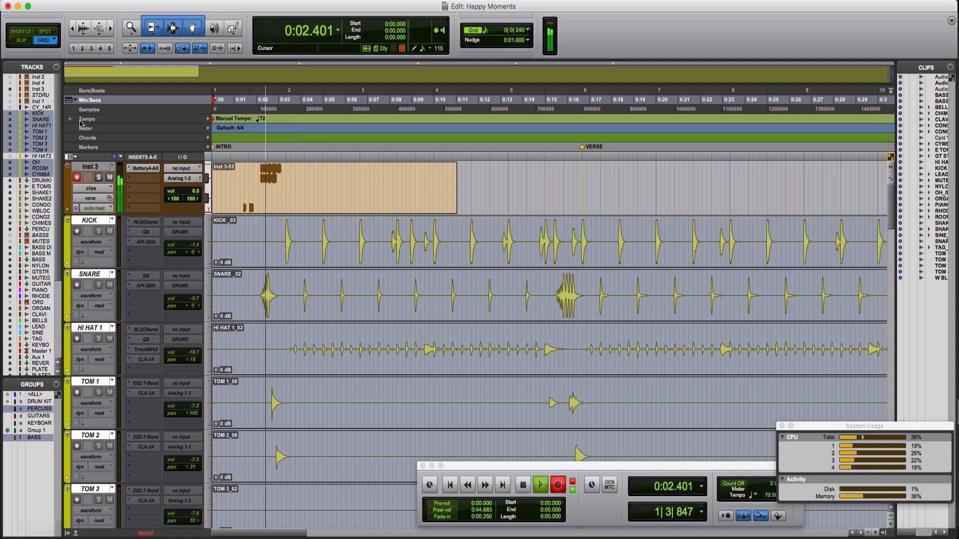
{"action": "key", "text": "space"}
{"action": "key", "text": "space"}
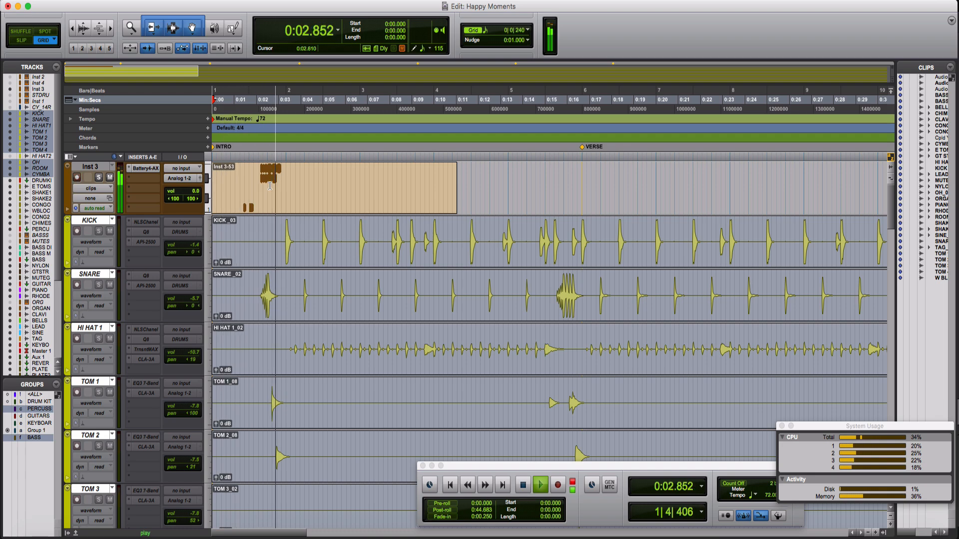
{"action": "key", "text": "space"}
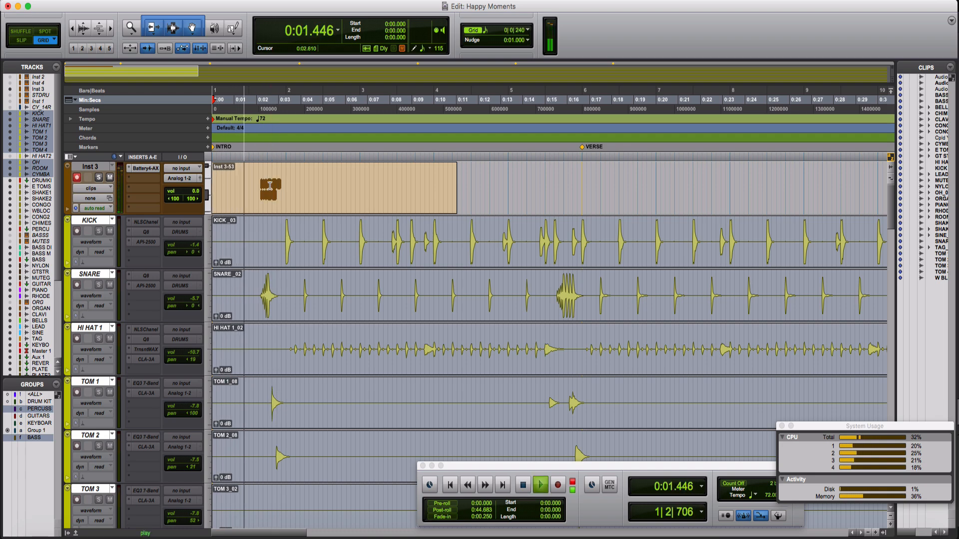
{"action": "key", "text": "space"}
{"action": "key", "text": "super+space"}
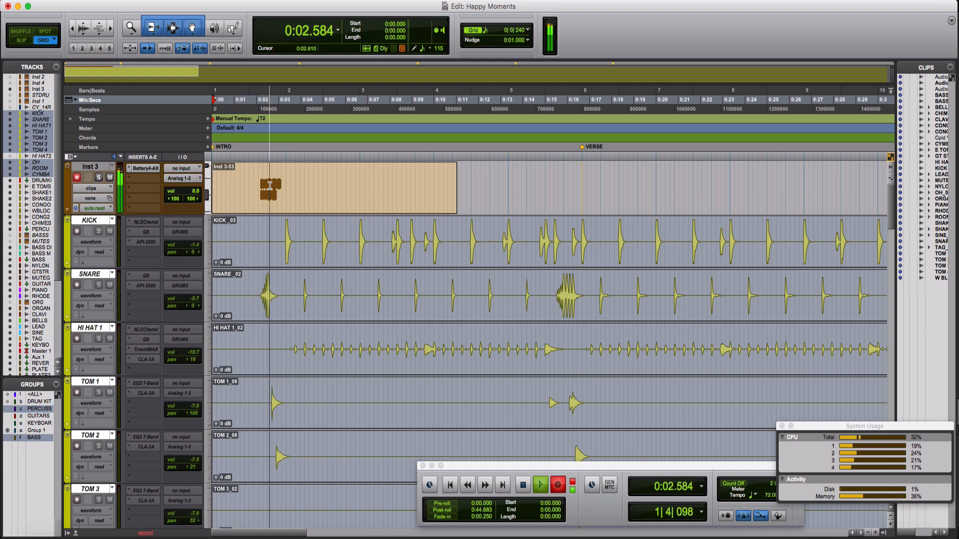
{"action": "key", "text": "space"}
Record two C1 lead-in notes before the fill on Inst 3 and open the clip in the MIDI editor
{"action": "key", "text": "super+space"}
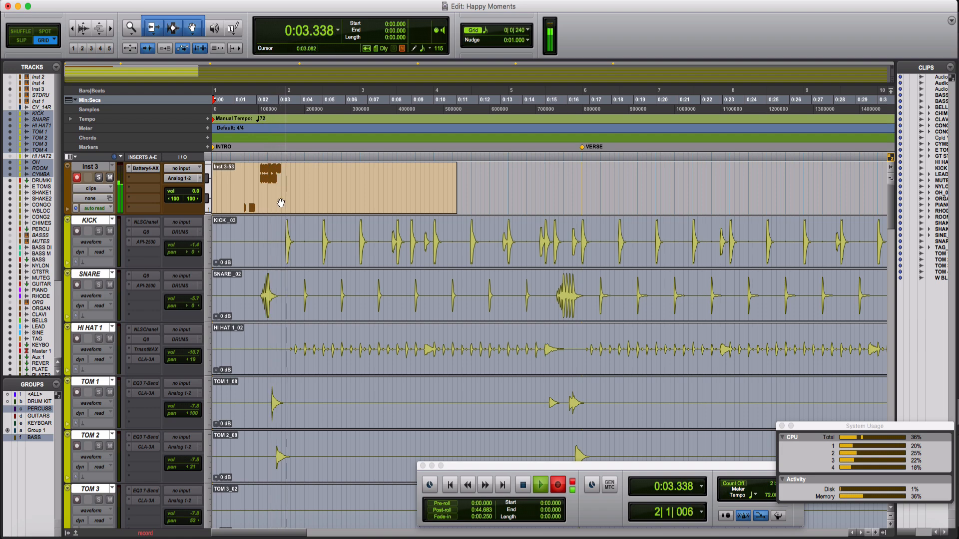
{"action": "key", "text": "space"}
{"action": "key", "text": "space"}
{"action": "double_click", "coordinate": [281, 202]}
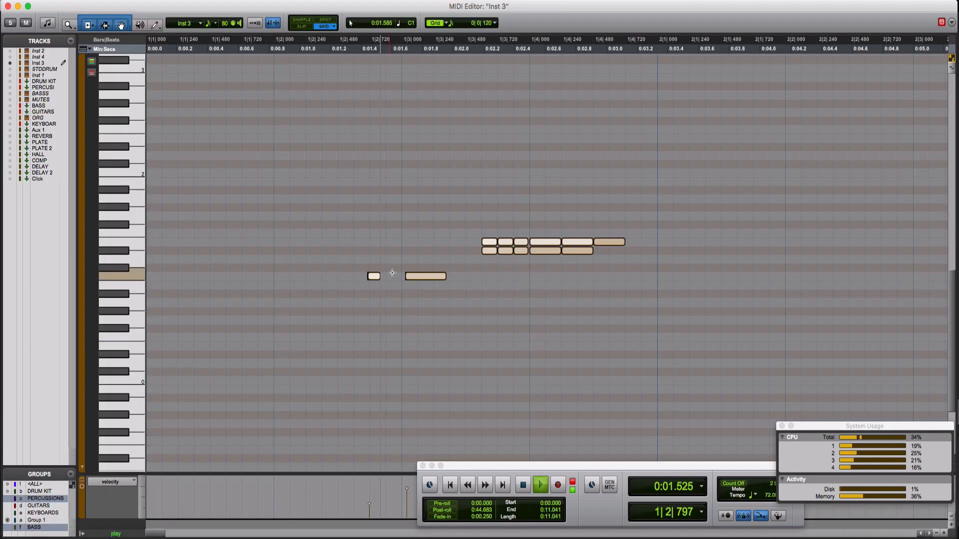
{"action": "key", "text": "space"}
Align the two recorded C1 notes to the grid at 1|2|720 and 1|3|000
{"action": "left_click_drag", "start_coordinate": [331, 247], "coordinate": [454, 298]}
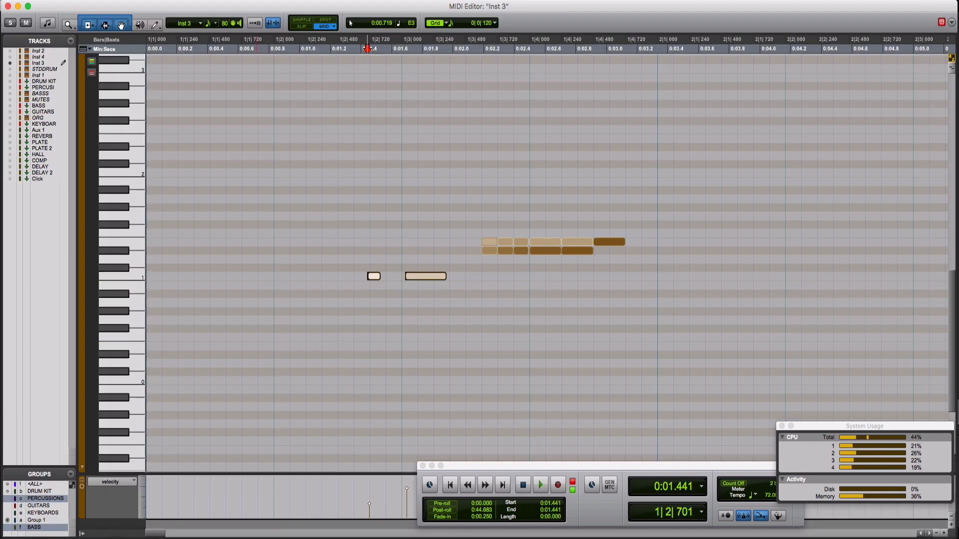
{"action": "left_click", "coordinate": [191, 0]}
{"action": "left_click", "coordinate": [227, 73]}
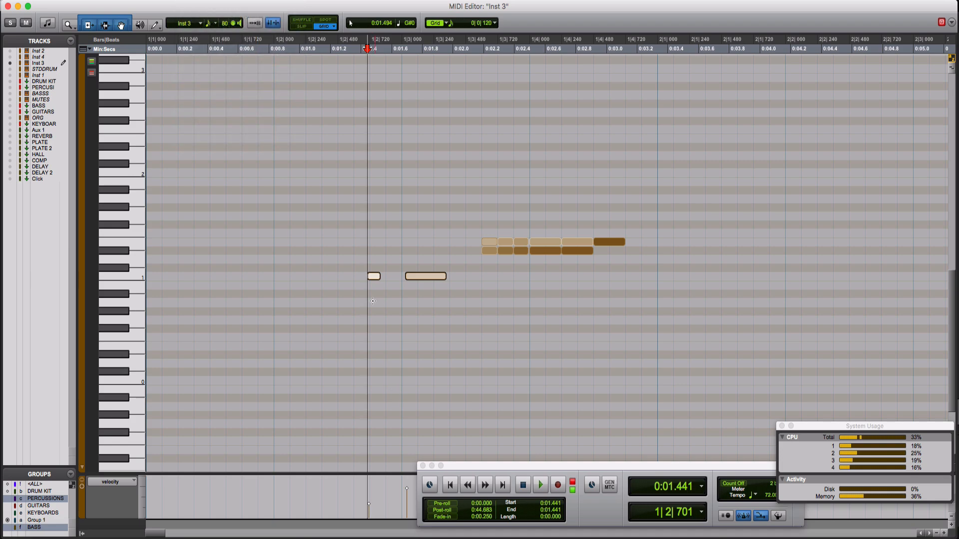
{"action": "left_click", "coordinate": [366, 286]}
{"action": "left_click_drag", "start_coordinate": [375, 283], "coordinate": [411, 281]}
Play the lead-in notes and fill back repeatedly from about 1|2|536
{"action": "left_click", "coordinate": [345, 255]}
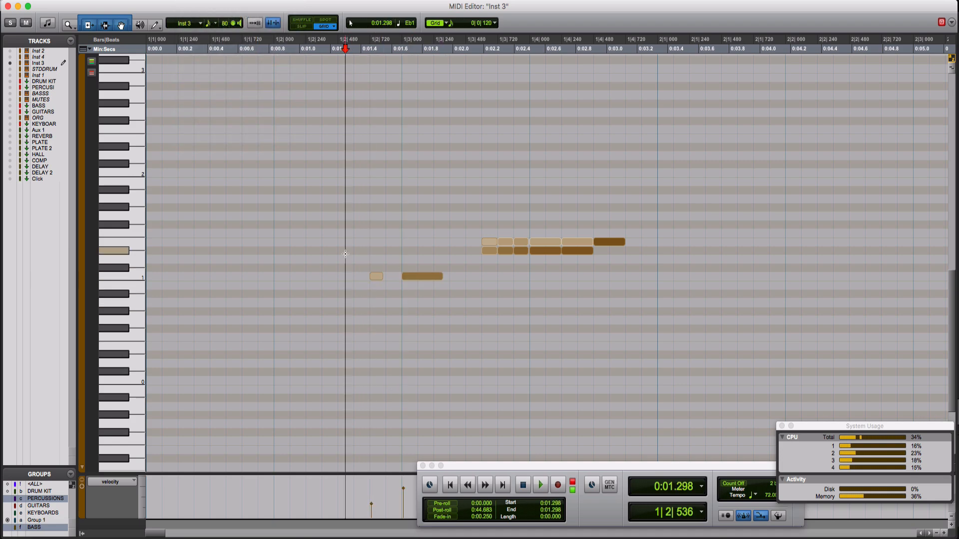
{"action": "key", "text": "space"}
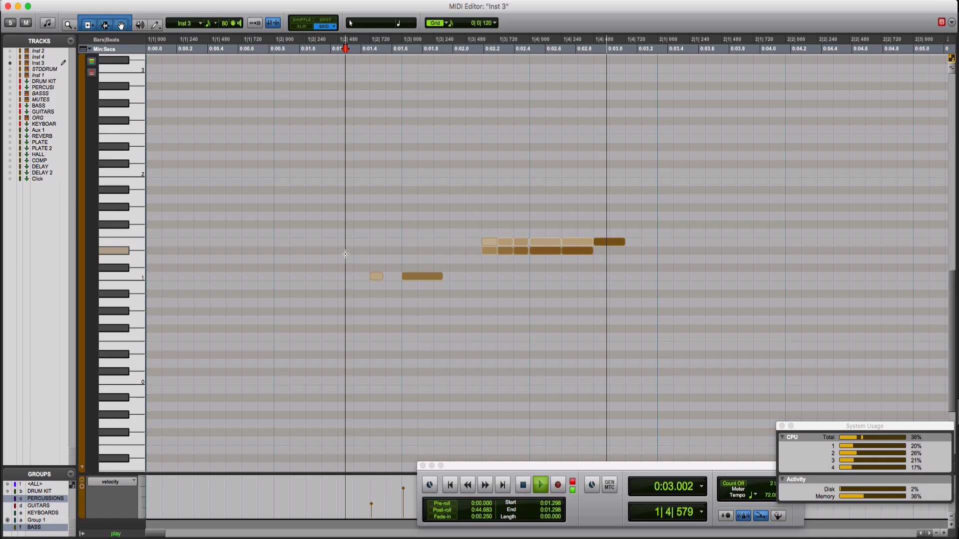
{"action": "key", "text": "space"}
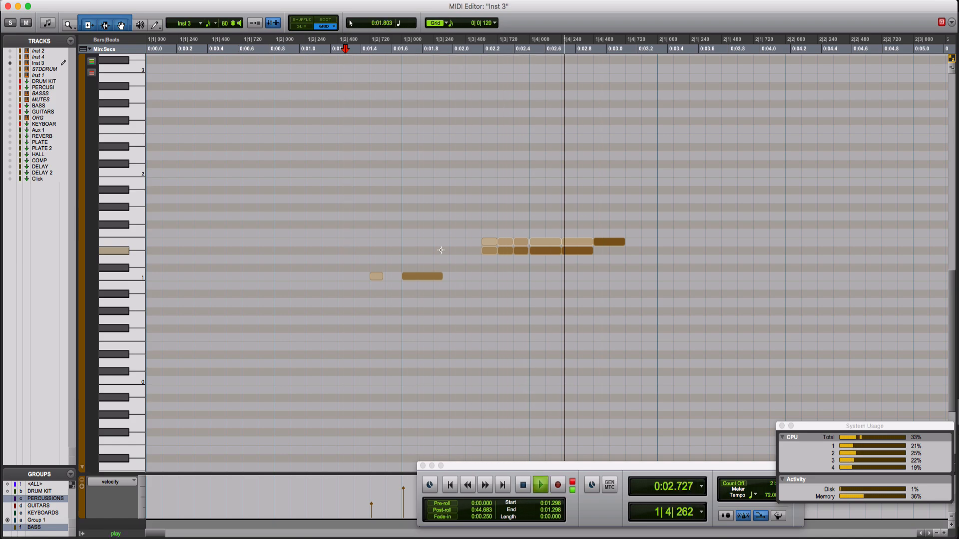
{"action": "key", "text": "space"}
{"action": "key", "text": "space"}
{"action": "key", "text": "space"}
Copy the fill's first pair of notes to 1|3|480, soften the copies' velocities, and play back from about 0:01.396
{"action": "left_click", "coordinate": [490, 244]}
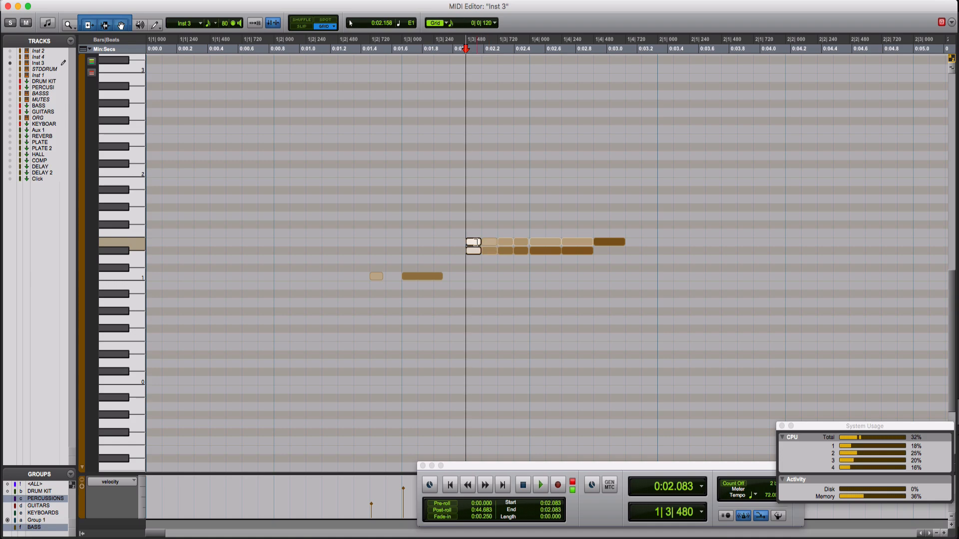
{"action": "key", "text": "space"}
{"action": "key", "text": "space"}
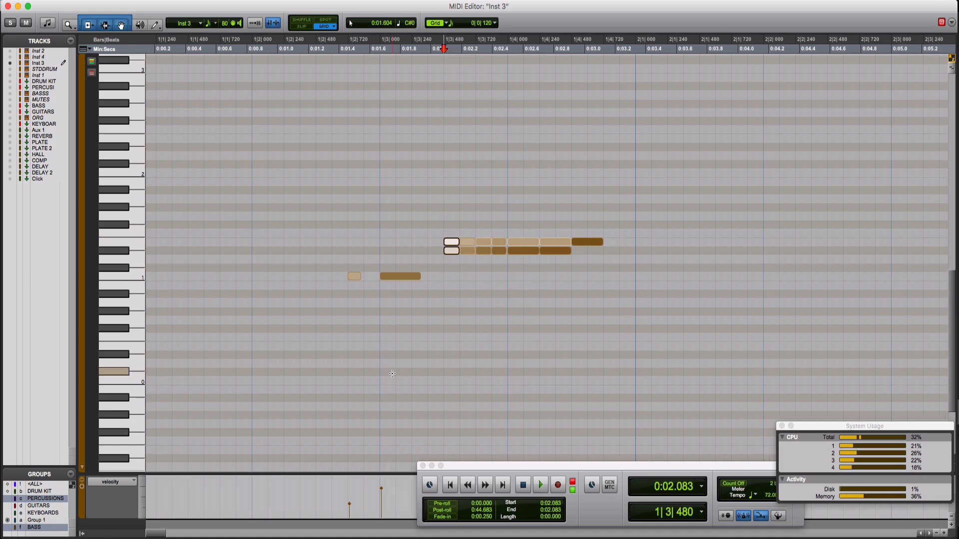
{"action": "scroll", "coordinate": [392, 373], "scroll_direction": "right", "scroll_amount": 5}
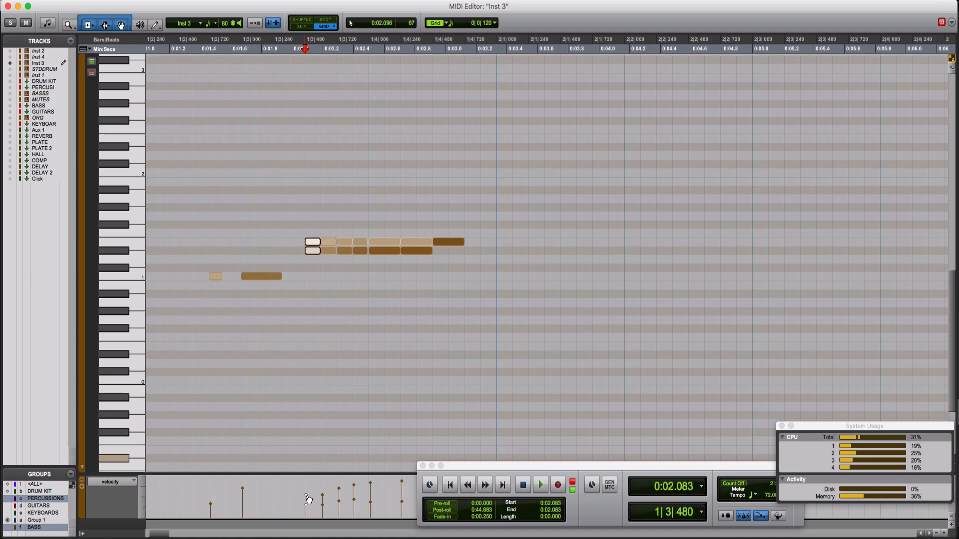
{"action": "left_click", "coordinate": [199, 373]}
{"action": "key", "text": "space"}
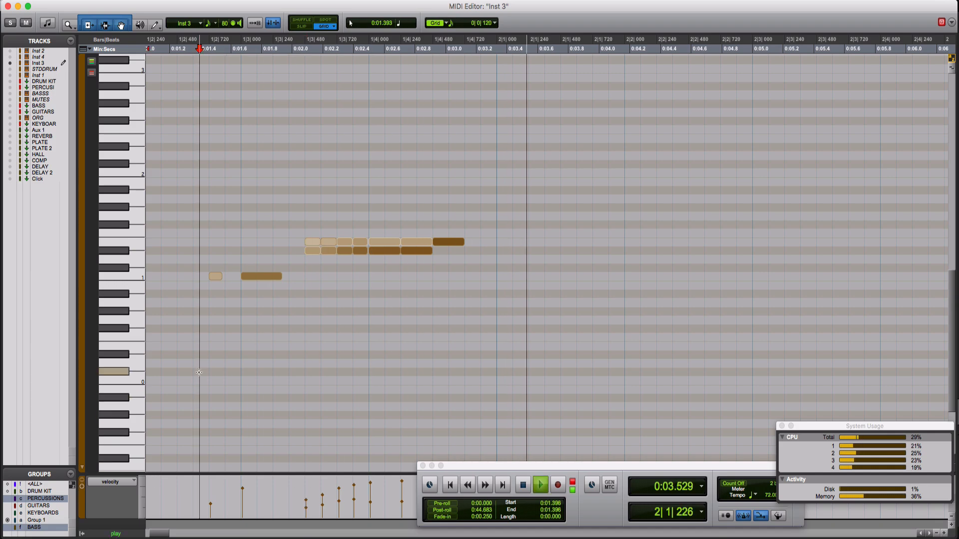
{"action": "key", "text": "space"}
Copy the second C1 note ten semitones up at 1|3|000 and play the pattern back from about 1|2|645
{"action": "left_click", "coordinate": [261, 277]}
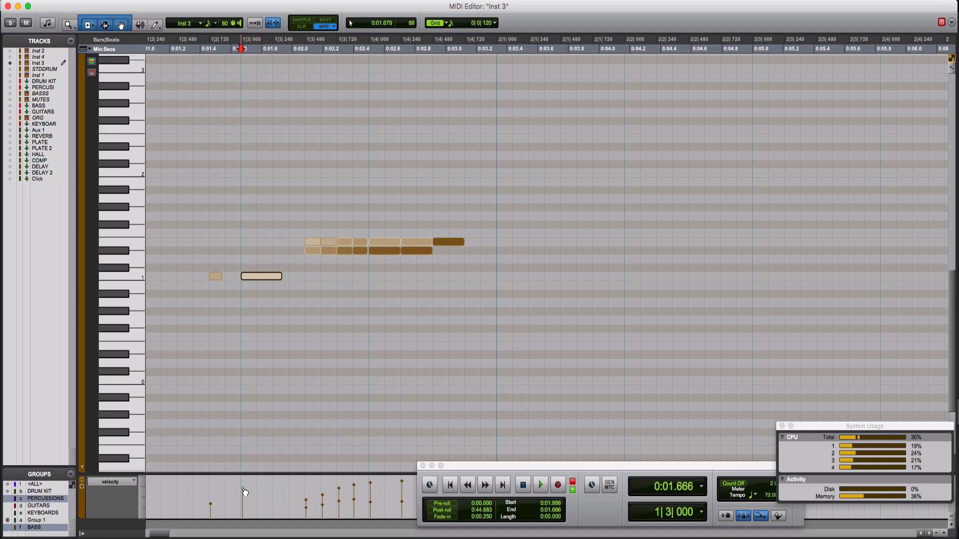
{"action": "left_click_drag", "start_coordinate": [258, 280], "coordinate": [252, 194]}
{"action": "left_click", "coordinate": [201, 263]}
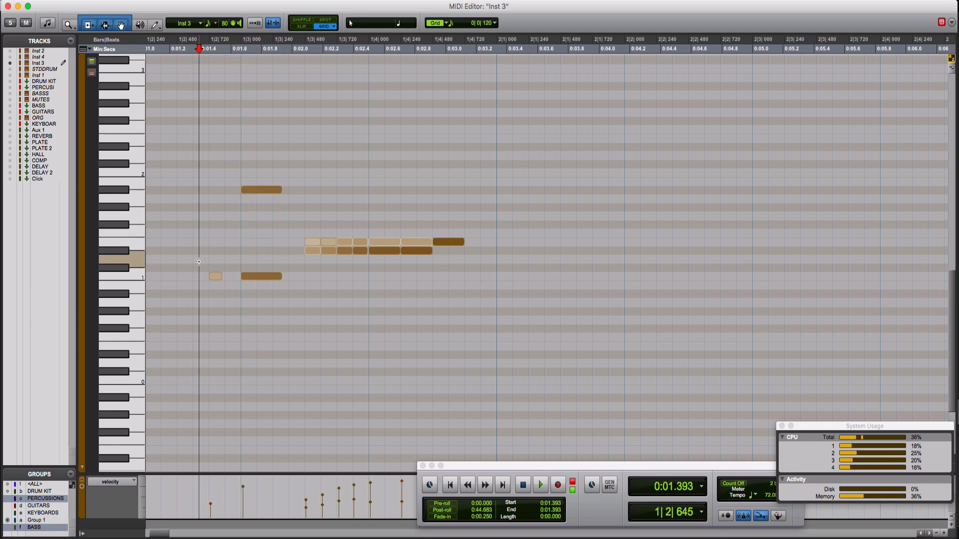
{"action": "key", "text": "space"}
{"action": "key", "text": "space"}
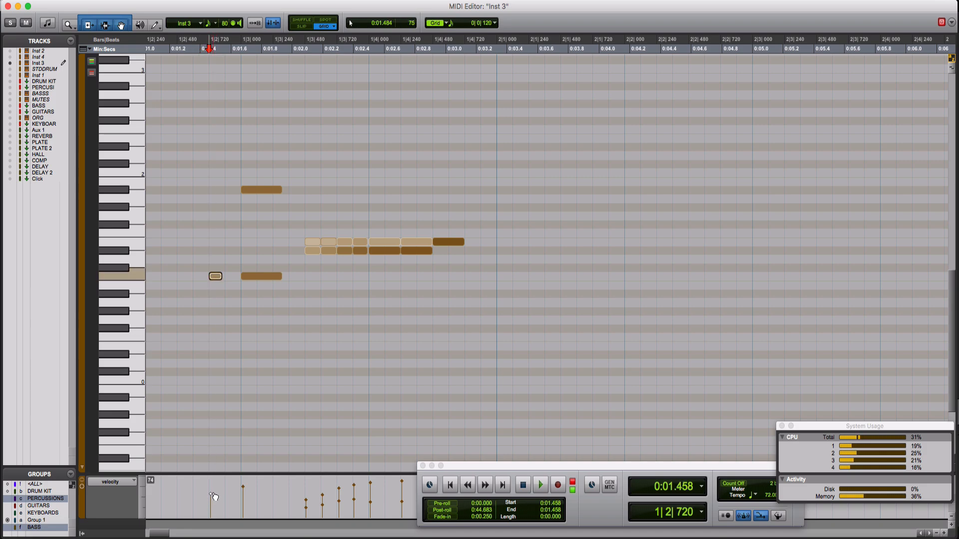
Play the drum pattern back from 1|2|720 and restart it from the same point
{"action": "key", "text": "space"}
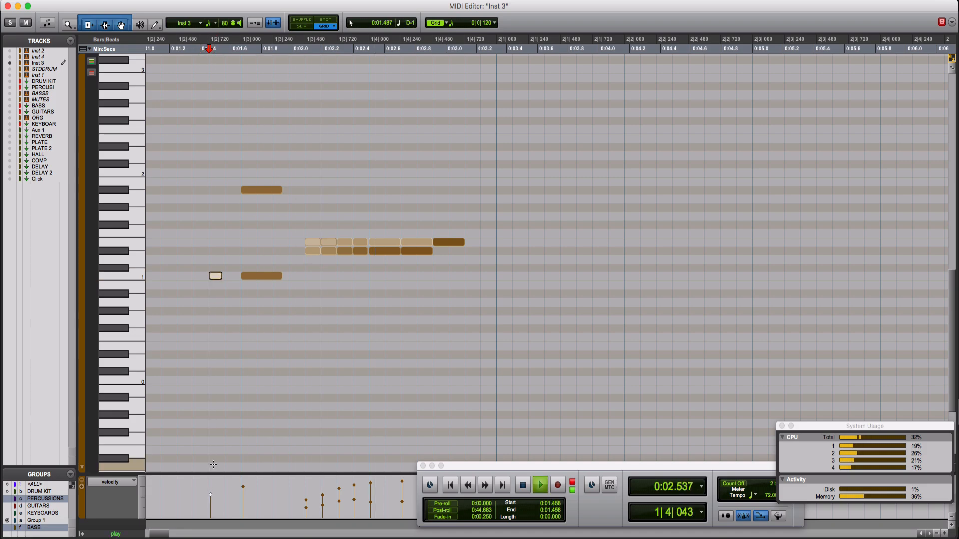
{"action": "key", "text": "space"}
{"action": "key", "text": "space"}
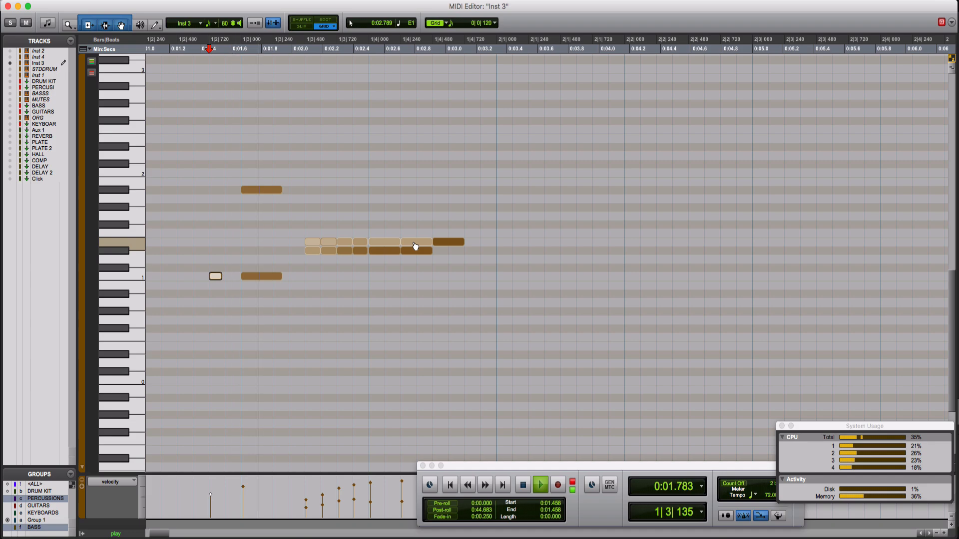
Raise the velocities of the two upper-row fill notes starting at 1|4|000 and play back from about 0:01.432
{"action": "left_click", "coordinate": [388, 242]}
{"action": "left_click_drag", "start_coordinate": [382, 222], "coordinate": [423, 243]}
{"action": "key", "text": "space"}
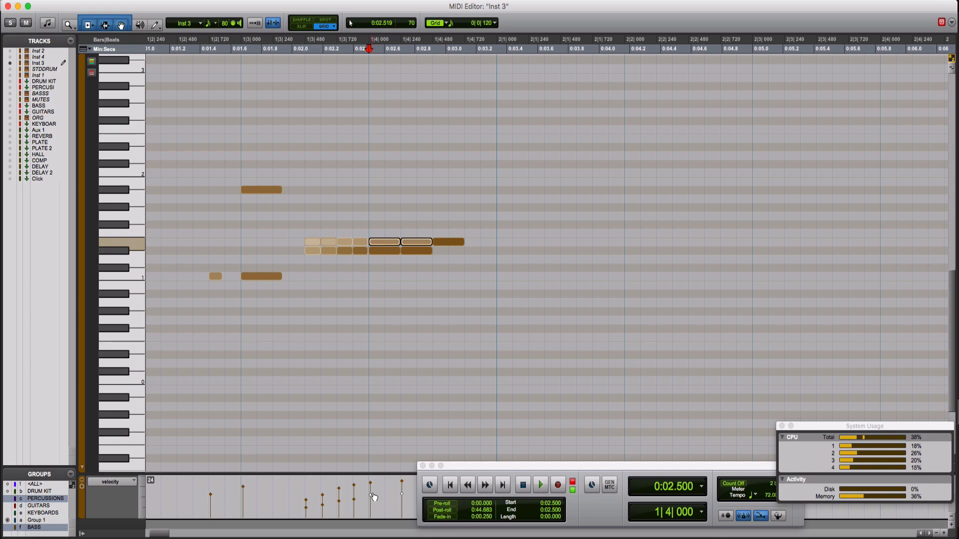
{"action": "left_click", "coordinate": [215, 368]}
{"action": "key", "text": "space"}
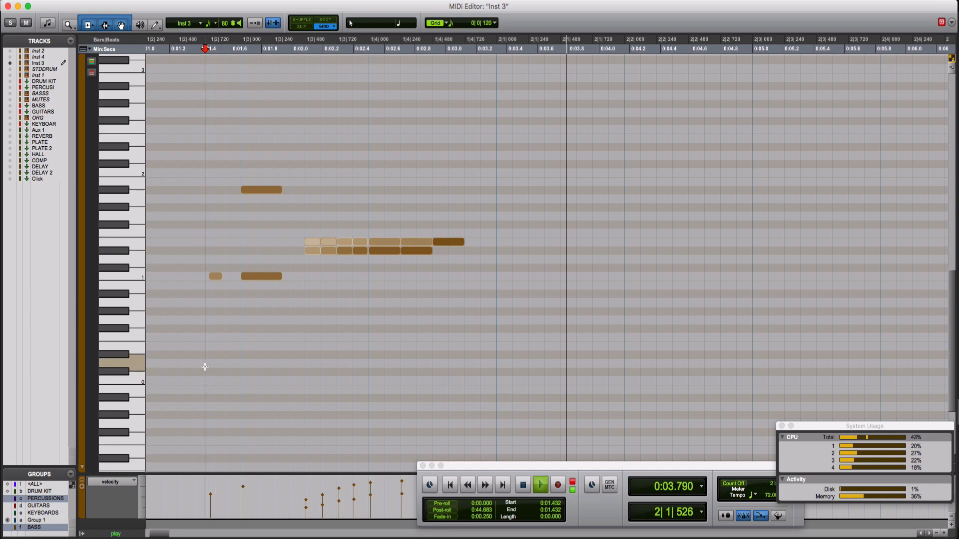
{"action": "key", "text": "space"}
{"action": "key", "text": "space"}
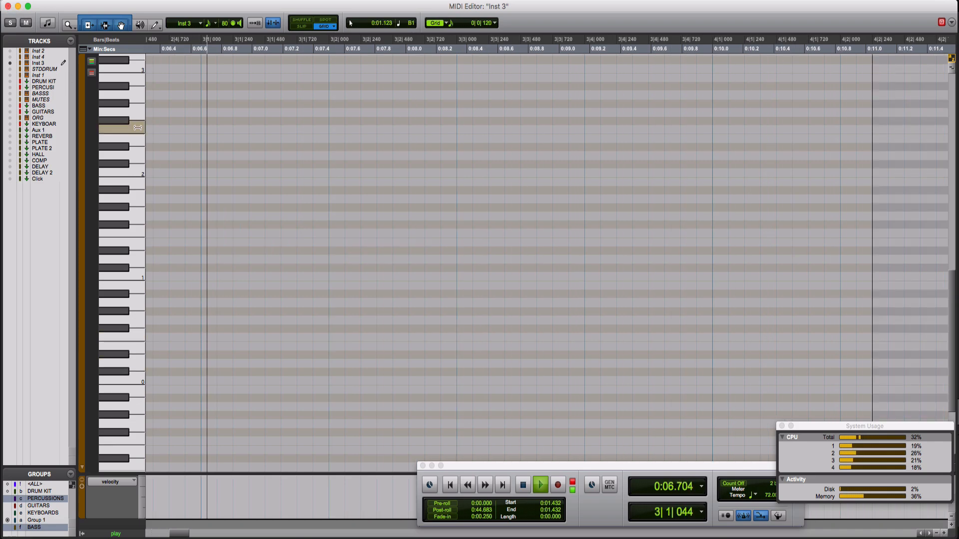
{"action": "key", "text": "r"}
{"action": "key", "text": "r"}
{"action": "key", "text": "r"}
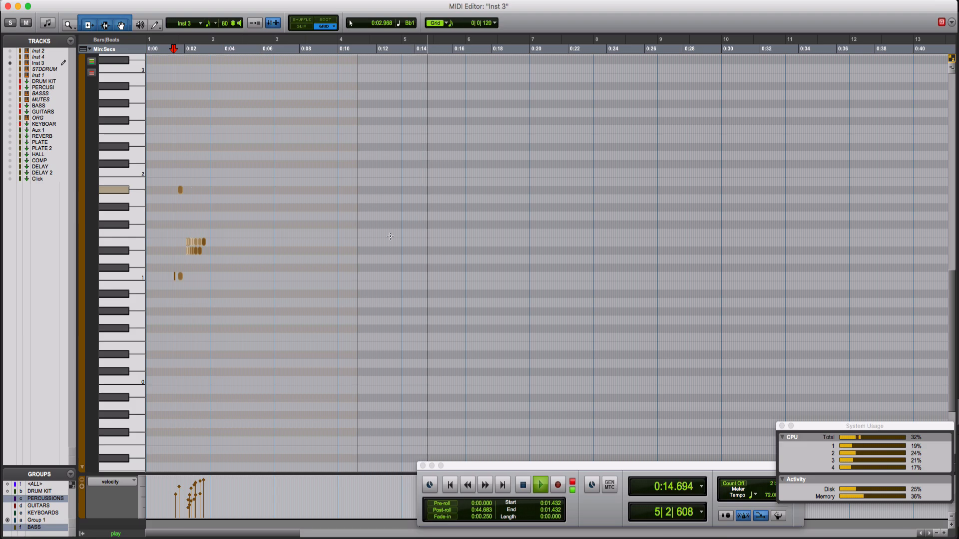
{"action": "left_click", "coordinate": [465, 250]}
{"action": "key", "text": "space"}
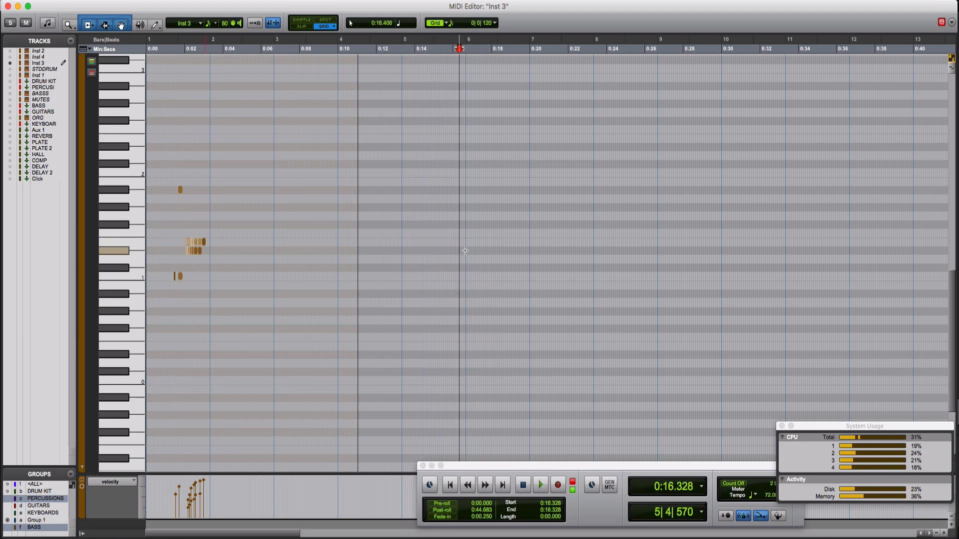
{"action": "left_click_drag", "start_coordinate": [466, 242], "coordinate": [179, 277]}
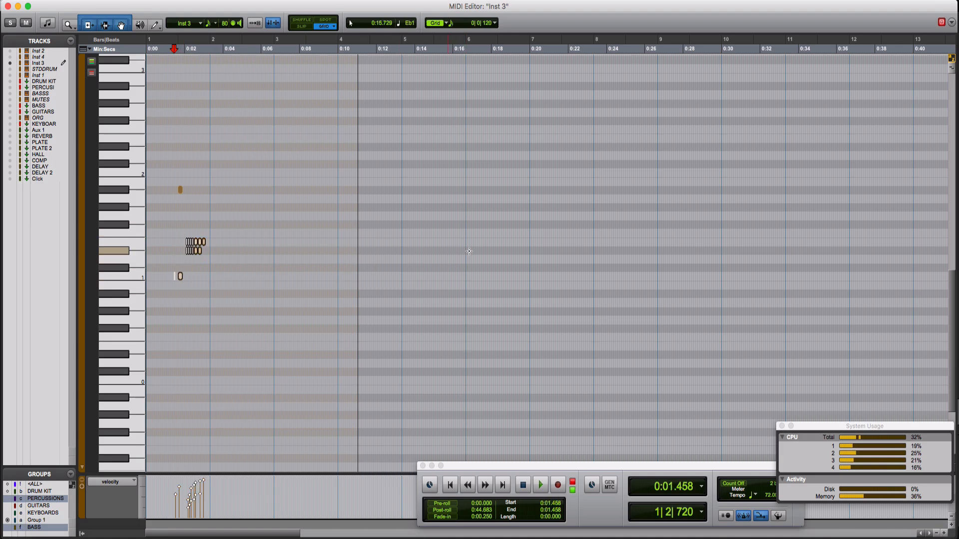
Rehearse from 5|3|240, past the existing notes, and record a steady sixteenth-note pattern on F#1 from bar 6 into bar 10
{"action": "left_click", "coordinate": [437, 248]}
{"action": "key", "text": "space"}
{"action": "key", "text": "super+bracketright"}
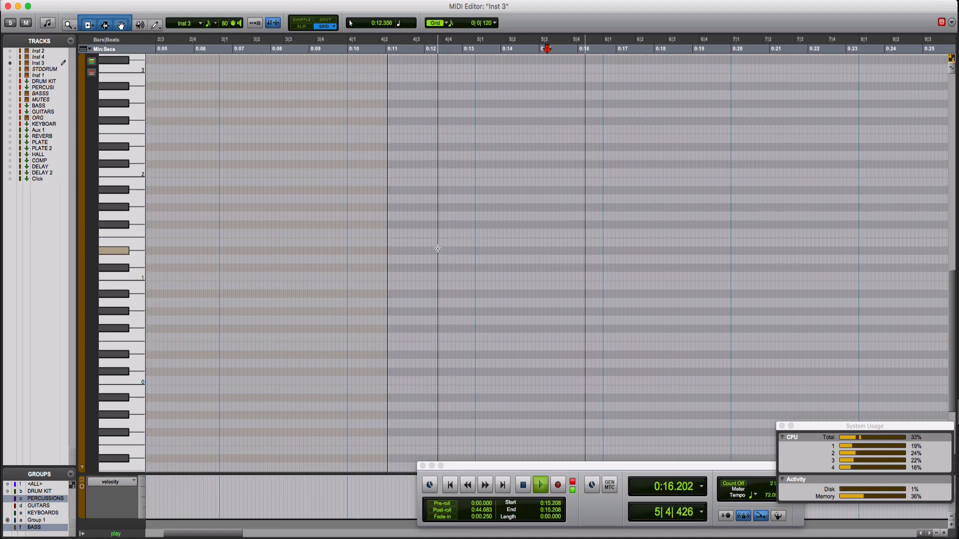
{"action": "key", "text": "super+bracketleft"}
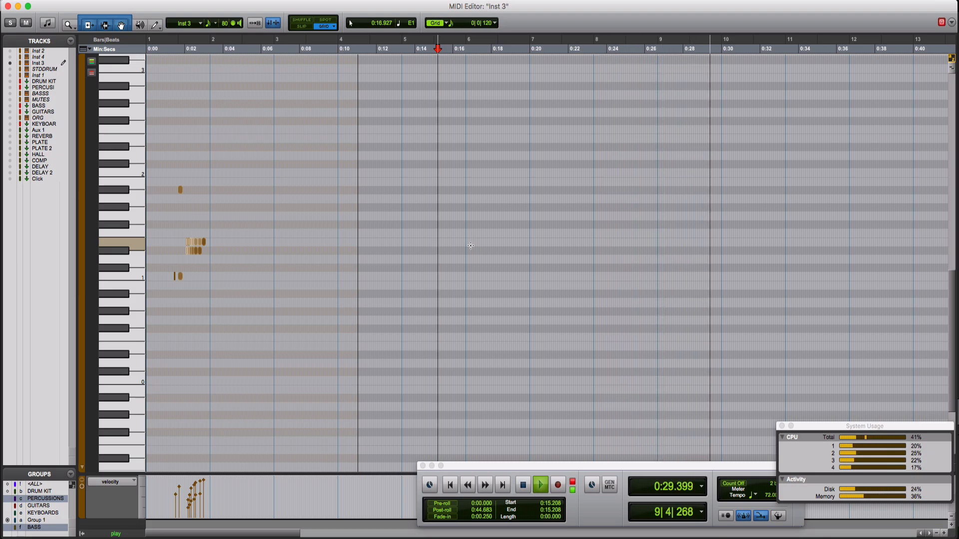
{"action": "key", "text": "space"}
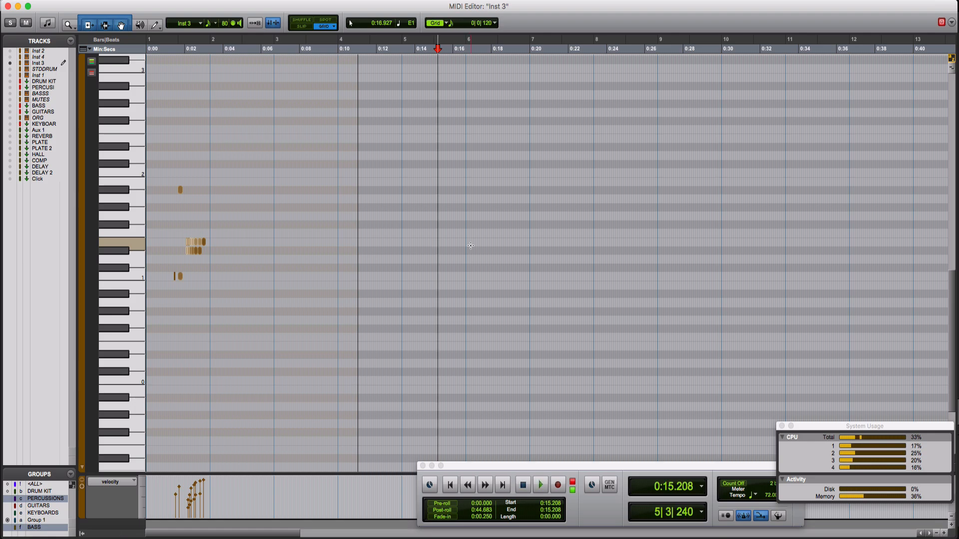
{"action": "key", "text": "super+space"}
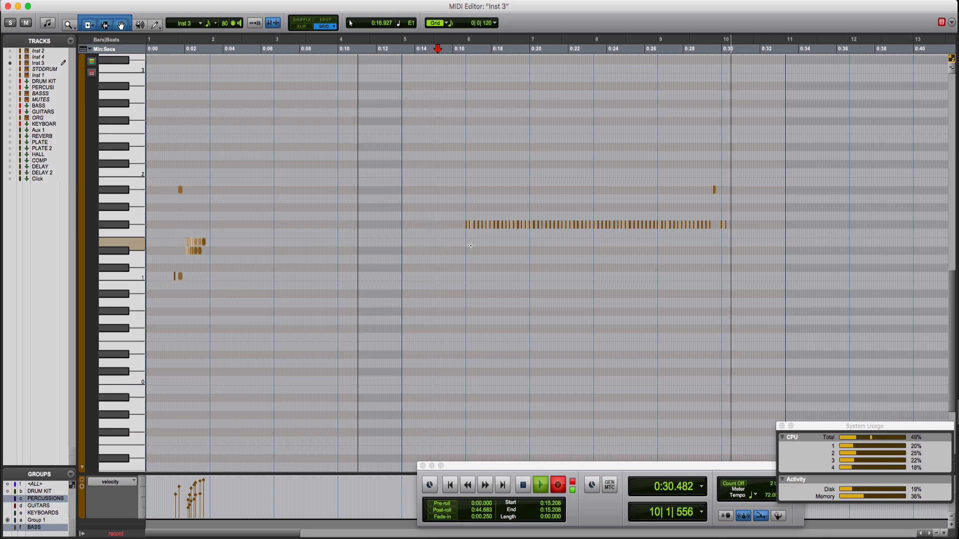
{"action": "key", "text": "space"}
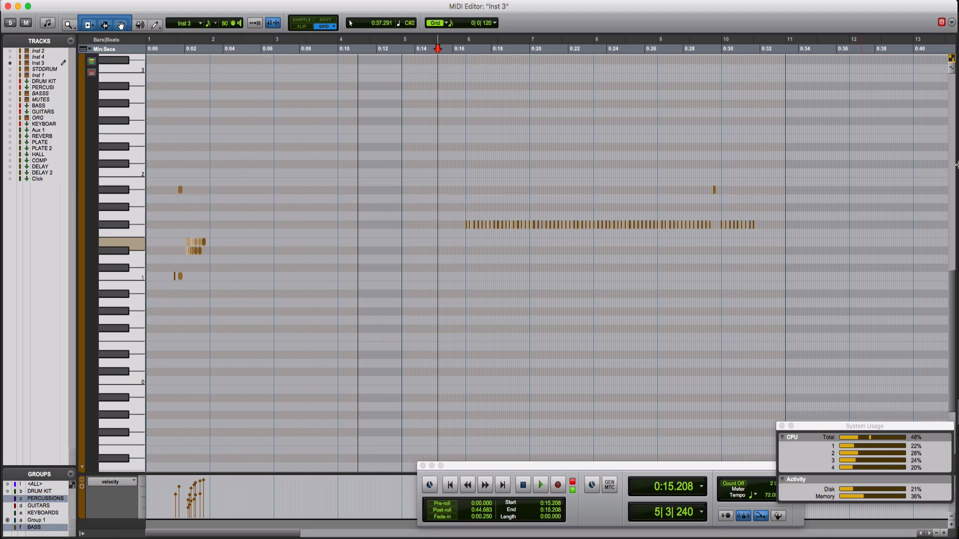
Select the whole row of newly recorded F#1 notes and remove duplicate notes
{"action": "left_click_drag", "start_coordinate": [442, 232], "coordinate": [890, 219]}
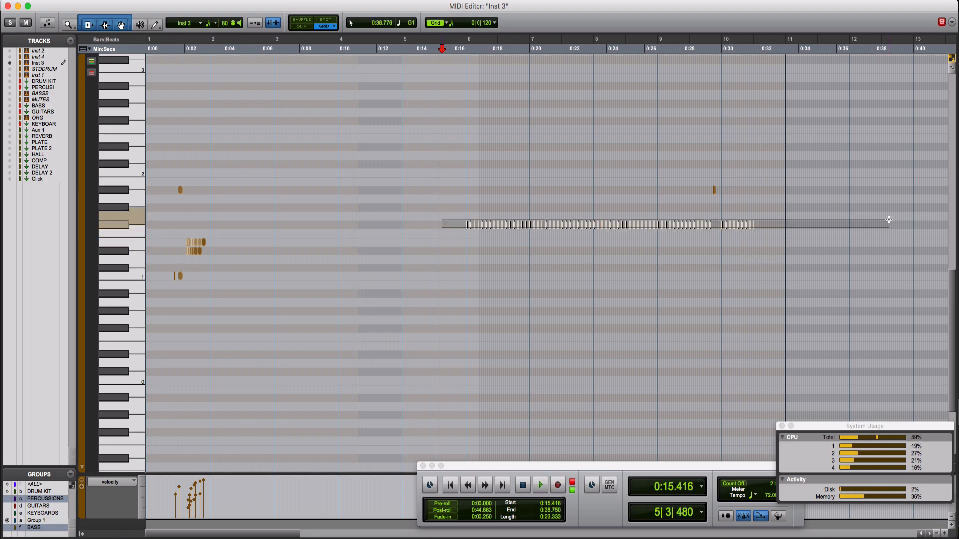
{"action": "key", "text": "super+bracketright"}
{"action": "key", "text": "super+bracketright"}
{"action": "key", "text": "super+bracketright"}
{"action": "key", "text": "super+bracketright"}
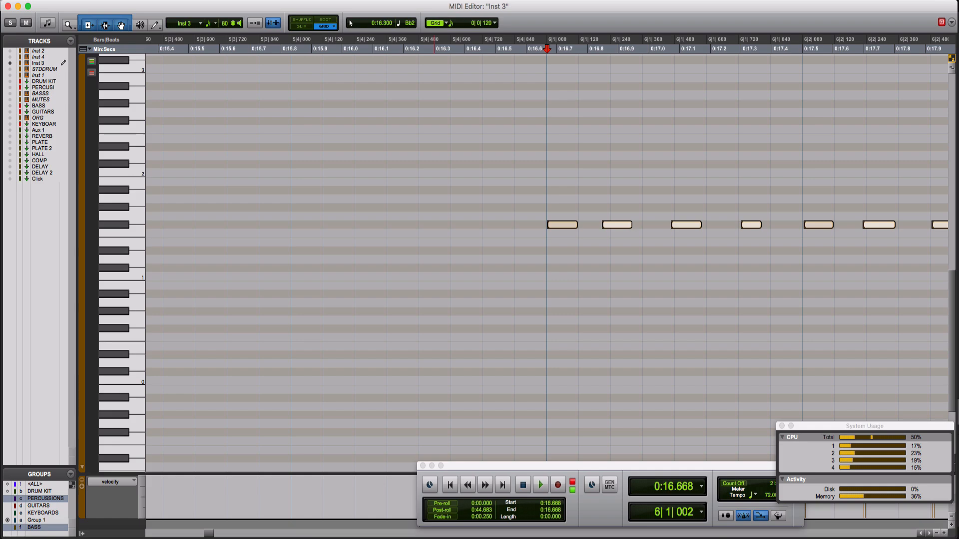
{"action": "left_click", "coordinate": [192, 2]}
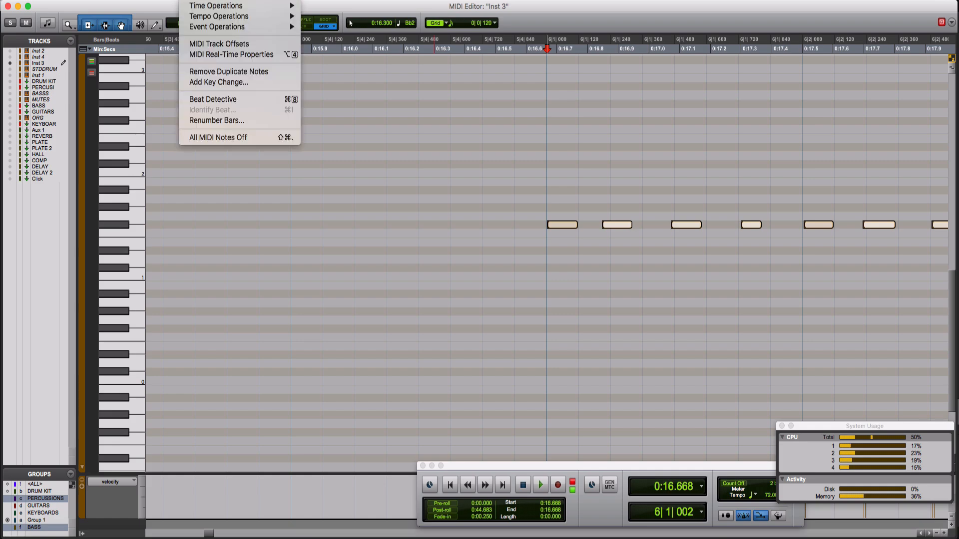
{"action": "left_click", "coordinate": [225, 73]}
{"action": "left_click", "coordinate": [194, 1]}
{"action": "left_click", "coordinate": [223, 72]}
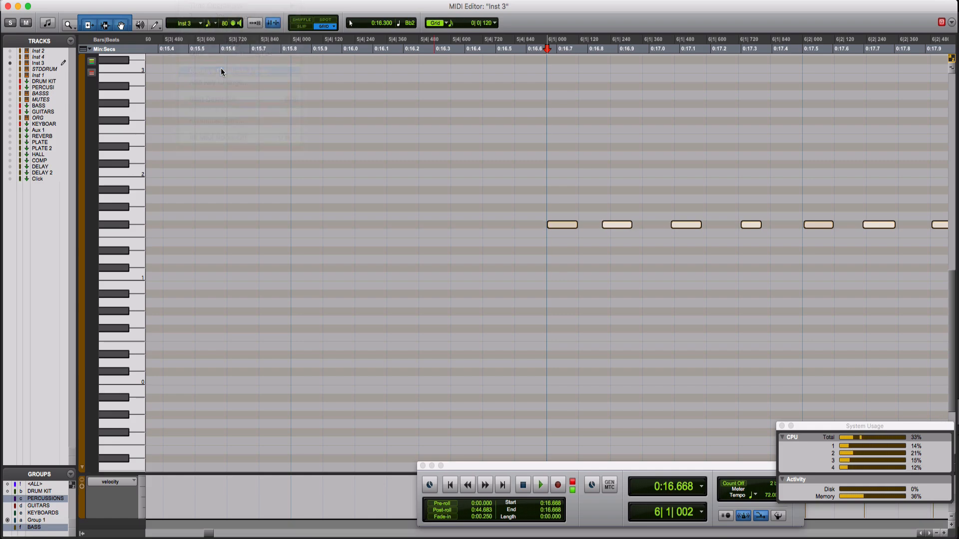
Quantize the selected notes to a 1/16 note grid with 3% randomize and 15% swing, and remove duplicate notes again
{"action": "key", "text": "alt+0"}
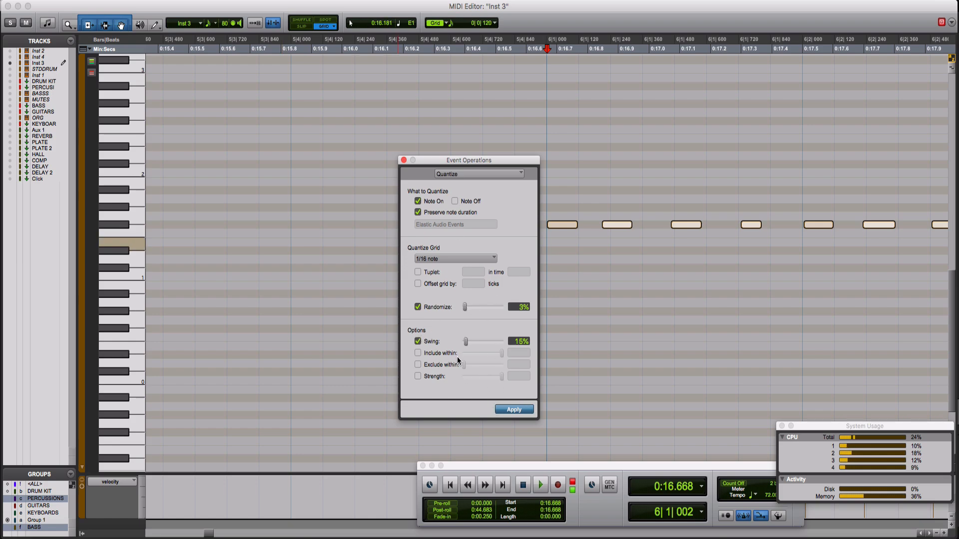
{"action": "left_click", "coordinate": [514, 410]}
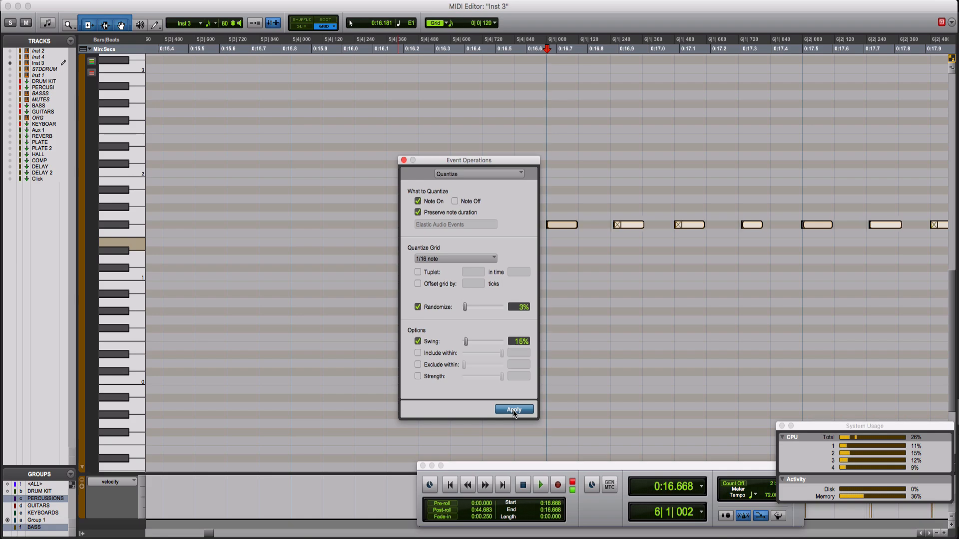
{"action": "left_click", "coordinate": [190, 1]}
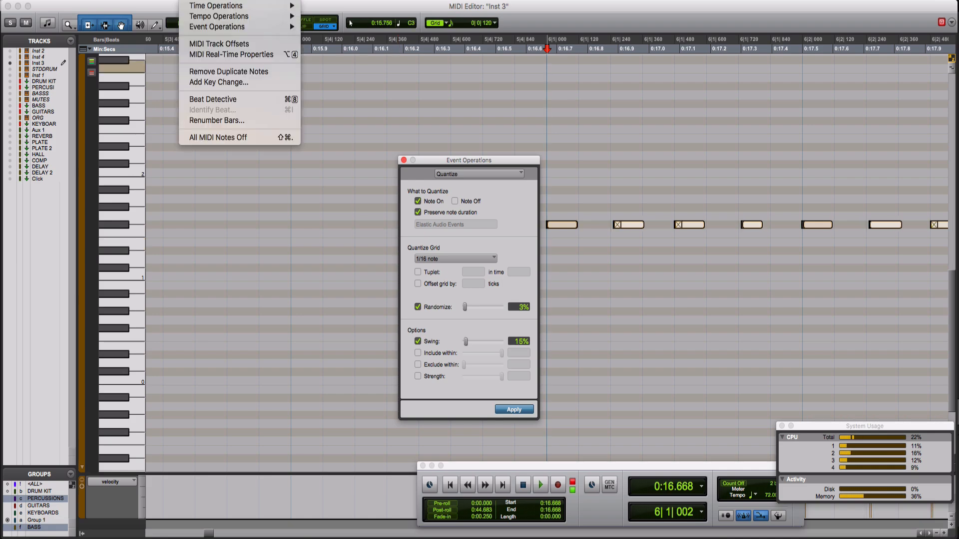
{"action": "left_click", "coordinate": [212, 73]}
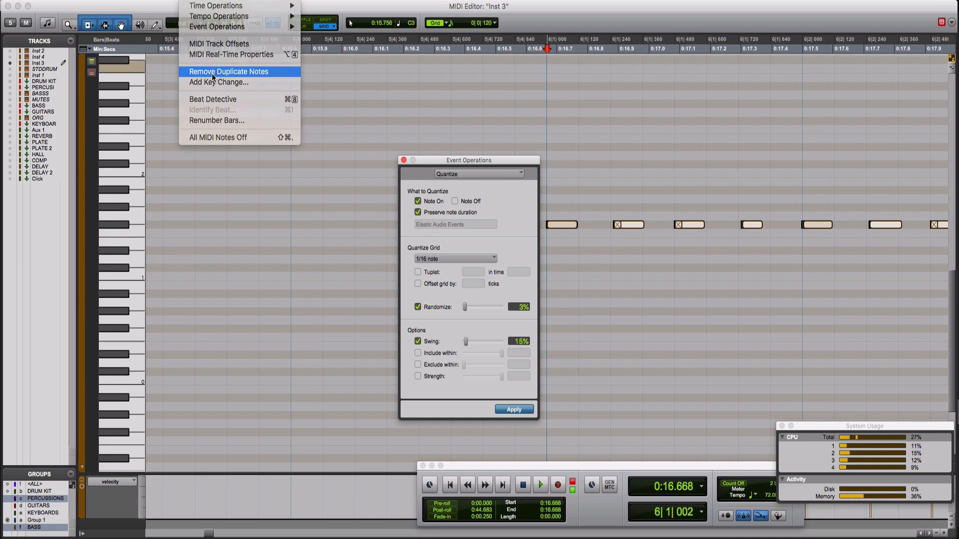
{"action": "left_click_drag", "start_coordinate": [450, 163], "coordinate": [299, 131]}
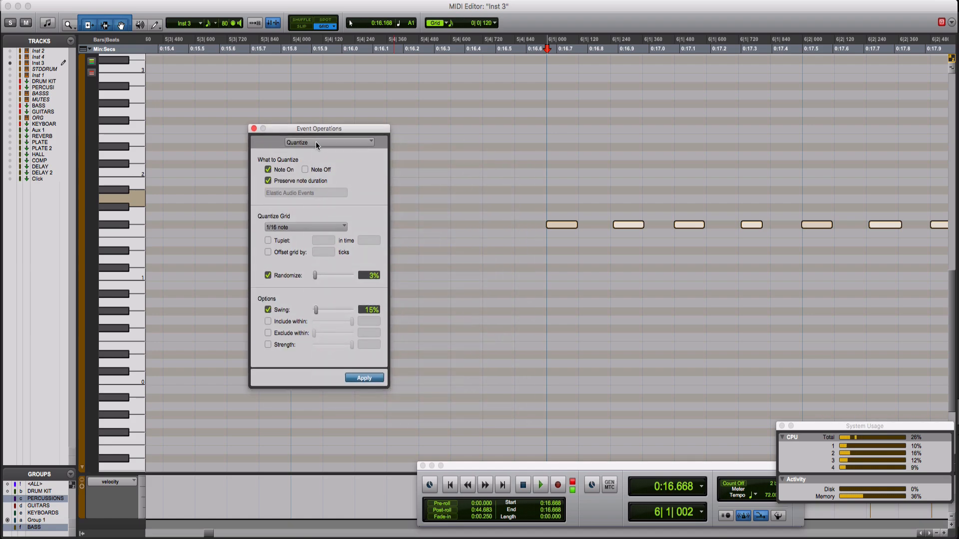
Play the quantized F#1 pattern from 6|1|002 with the whole recorded part in view
{"action": "key", "text": "space"}
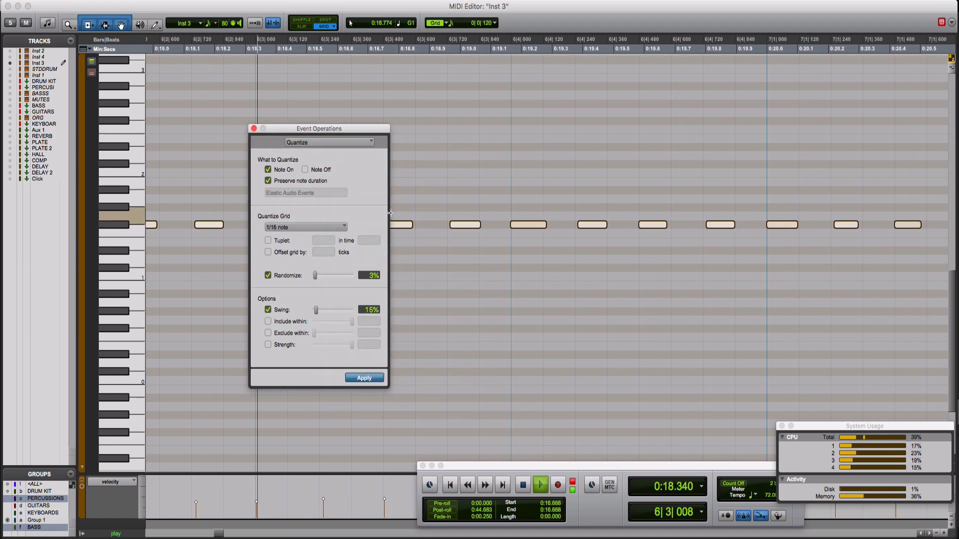
{"action": "key", "text": "r"}
{"action": "key", "text": "r"}
{"action": "key", "text": "r"}
{"action": "key", "text": "r"}
{"action": "key", "text": "r"}
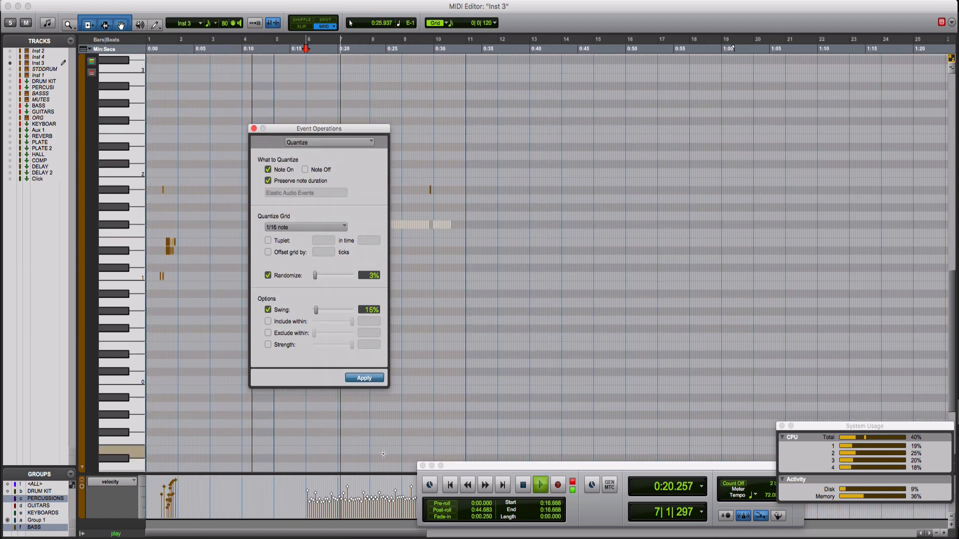
{"action": "key", "text": "r"}
{"action": "key", "text": "space"}
Raise the velocities of all the newly recorded notes together, play back from 5|4|959, and close Event Operations
{"action": "mouse_move", "coordinate": [218, 487]}
{"action": "left_mouse_down"}
{"action": "mouse_move", "coordinate": [357, 519]}
{"action": "mouse_move", "coordinate": [185, 482]}
{"action": "left_mouse_up"}
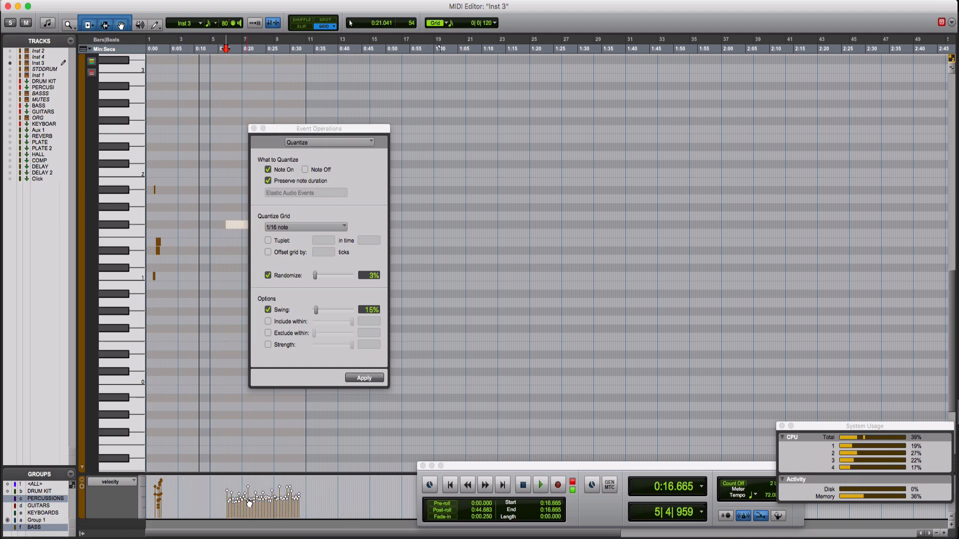
{"action": "left_click_drag", "start_coordinate": [249, 503], "coordinate": [250, 497]}
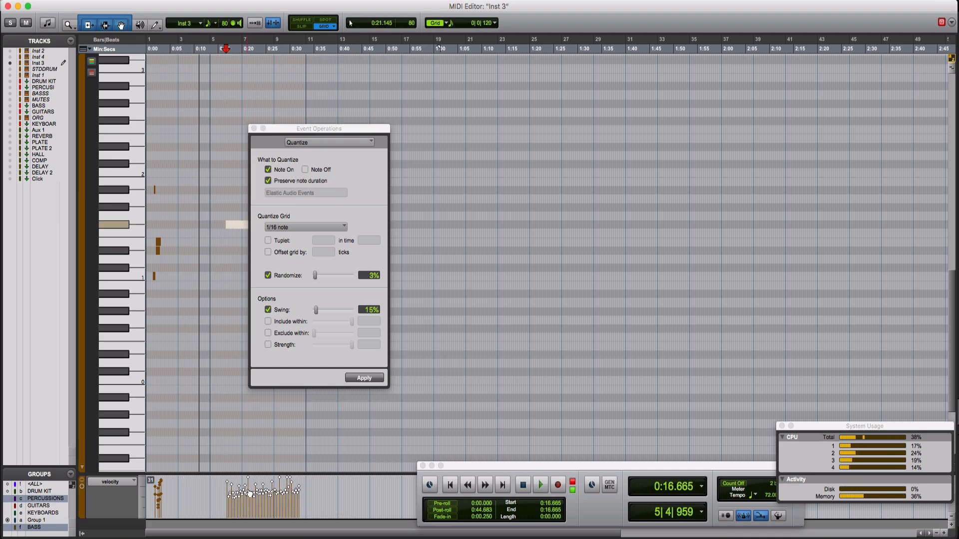
{"action": "key", "text": "space"}
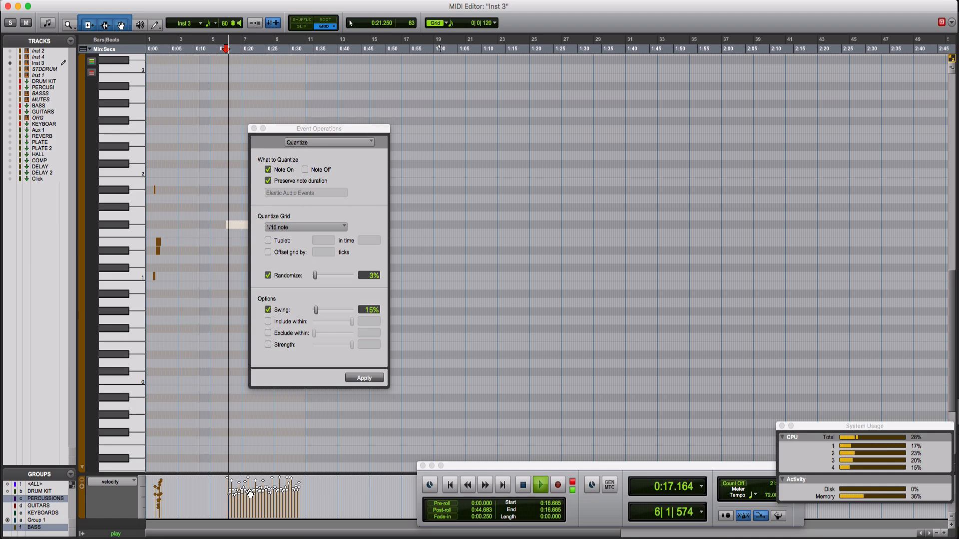
{"action": "left_click", "coordinate": [254, 129]}
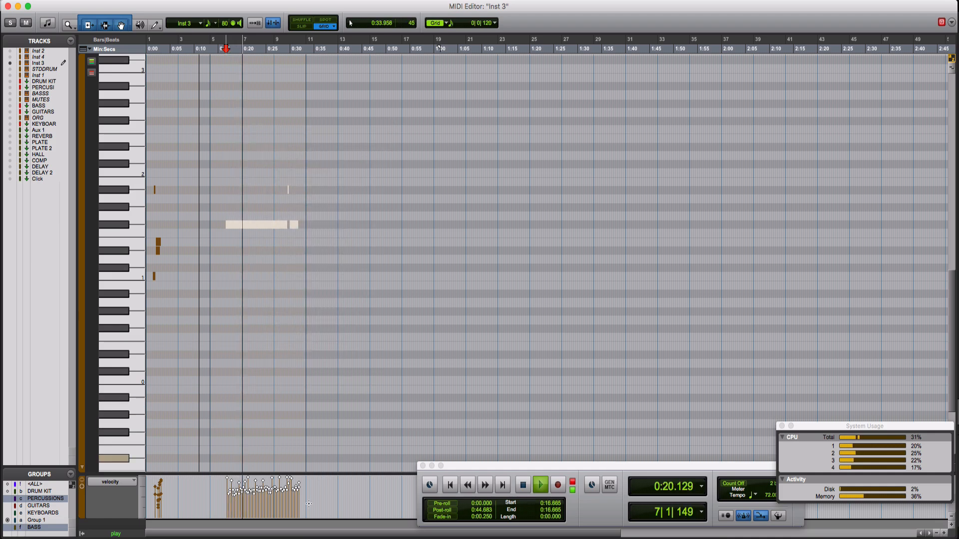
{"action": "key", "text": "space"}
Lower the velocities of the softest F#1 notes, raise those of the mid-level ones, and play back from 6|1|478
{"action": "left_click_drag", "start_coordinate": [318, 508], "coordinate": [221, 493]}
{"action": "left_click", "coordinate": [233, 497]}
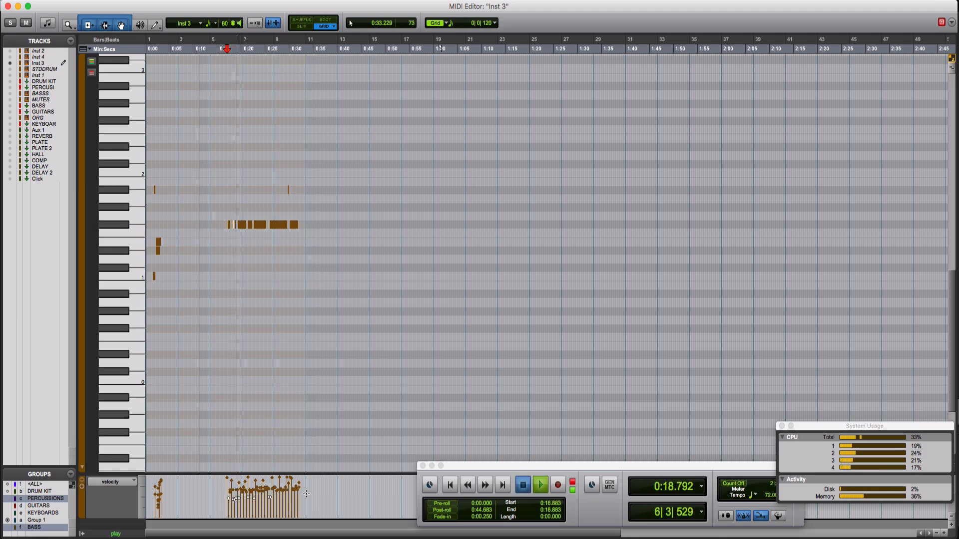
{"action": "left_click_drag", "start_coordinate": [306, 493], "coordinate": [225, 486]}
{"action": "left_click", "coordinate": [228, 486]}
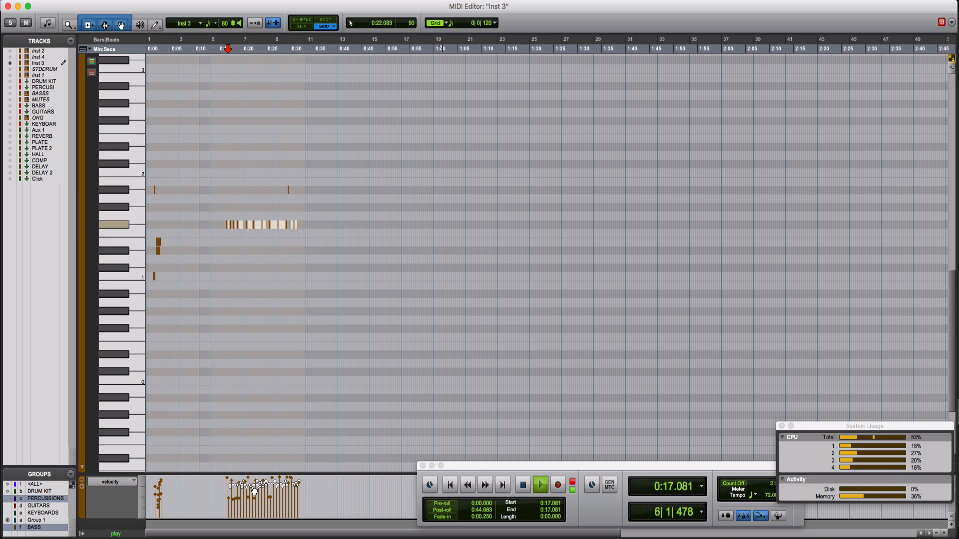
{"action": "key", "text": "t"}
{"action": "key", "text": "t"}
{"action": "key", "text": "t"}
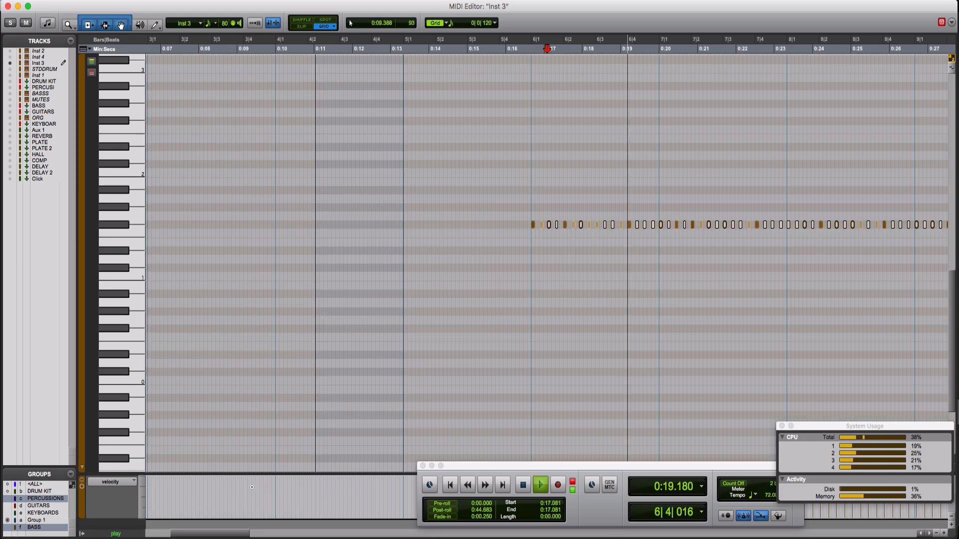
{"action": "key", "text": "r"}
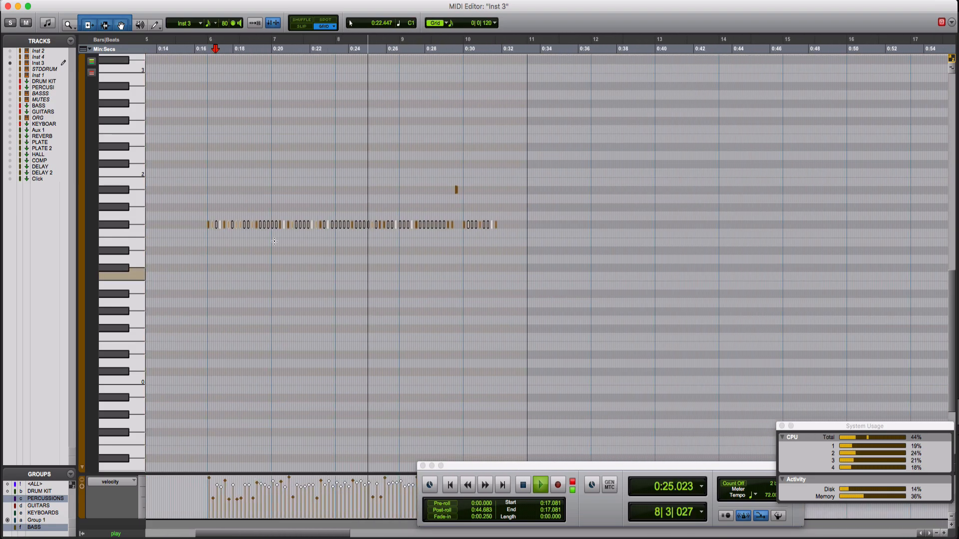
{"action": "key", "text": "space"}
Delete the F#1 notes from bar 7 onward and place the playback start at about 5|4|690
{"action": "left_click_drag", "start_coordinate": [275, 199], "coordinate": [322, 236]}
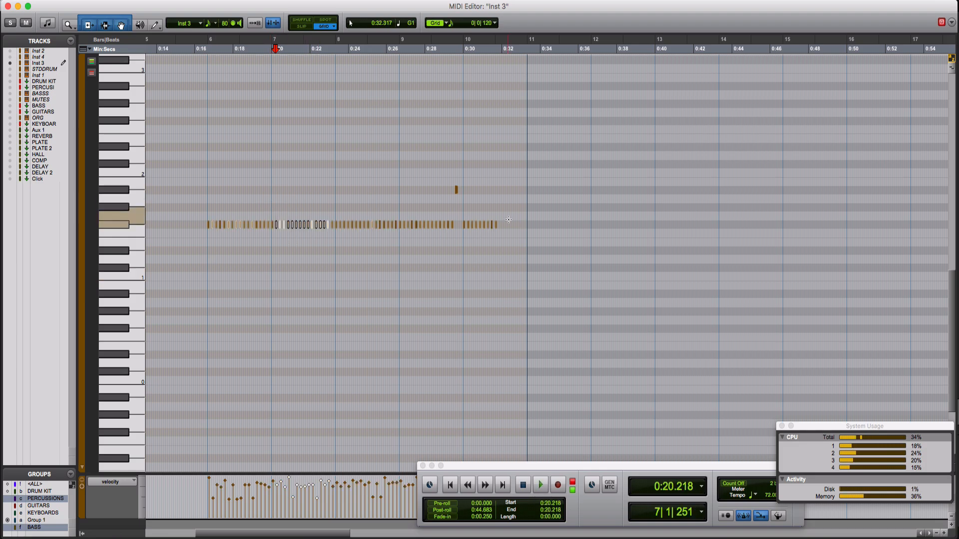
{"action": "left_click_drag", "start_coordinate": [511, 221], "coordinate": [269, 230]}
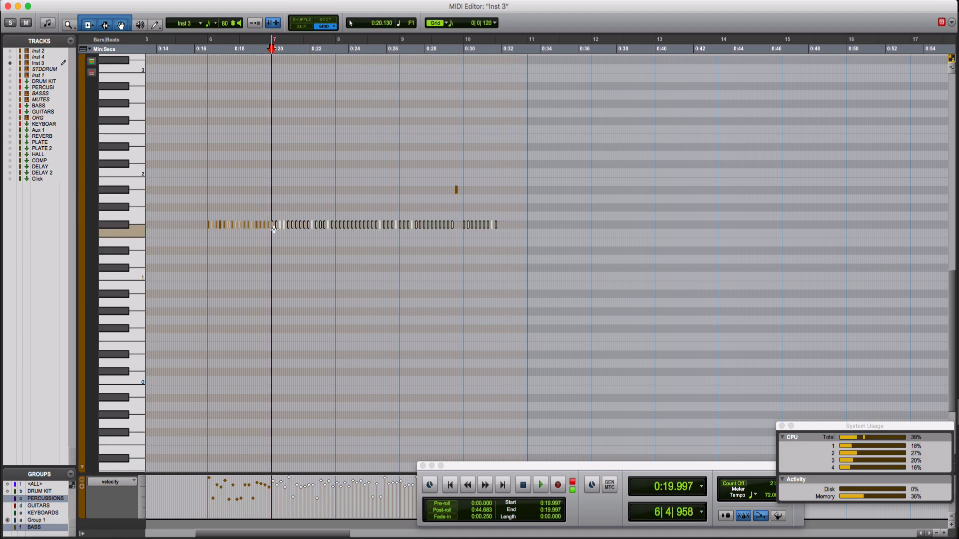
{"action": "key", "text": "Delete"}
{"action": "left_click", "coordinate": [203, 216]}
{"action": "key", "text": "super+bracketright"}
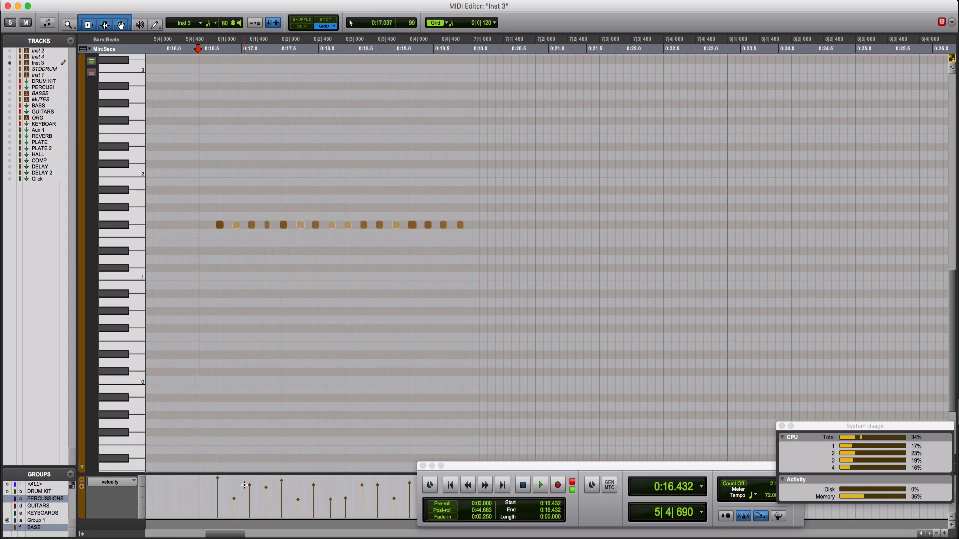
Adjust the velocities of the opening F#1 notes in bar 6, lowering the fourth note to the level of the soft notes
{"action": "left_click", "coordinate": [251, 484]}
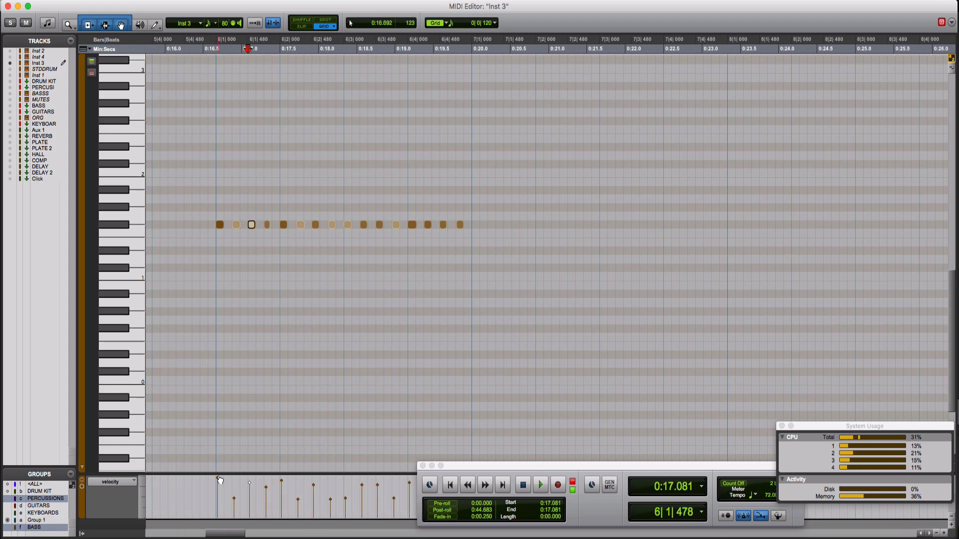
{"action": "left_click", "coordinate": [220, 482]}
{"action": "left_click_drag", "start_coordinate": [227, 494], "coordinate": [359, 511]}
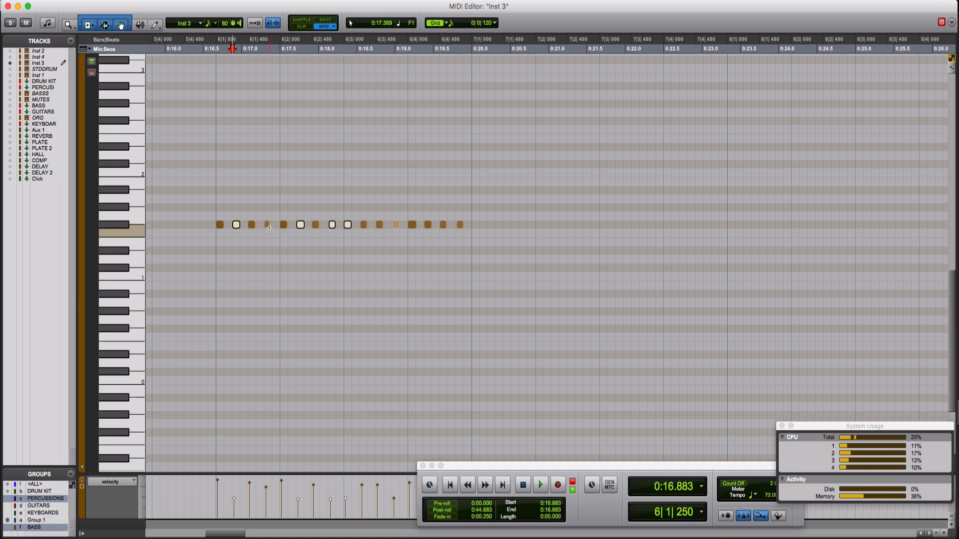
{"action": "left_click", "coordinate": [268, 225]}
{"action": "left_click_drag", "start_coordinate": [266, 487], "coordinate": [268, 500]}
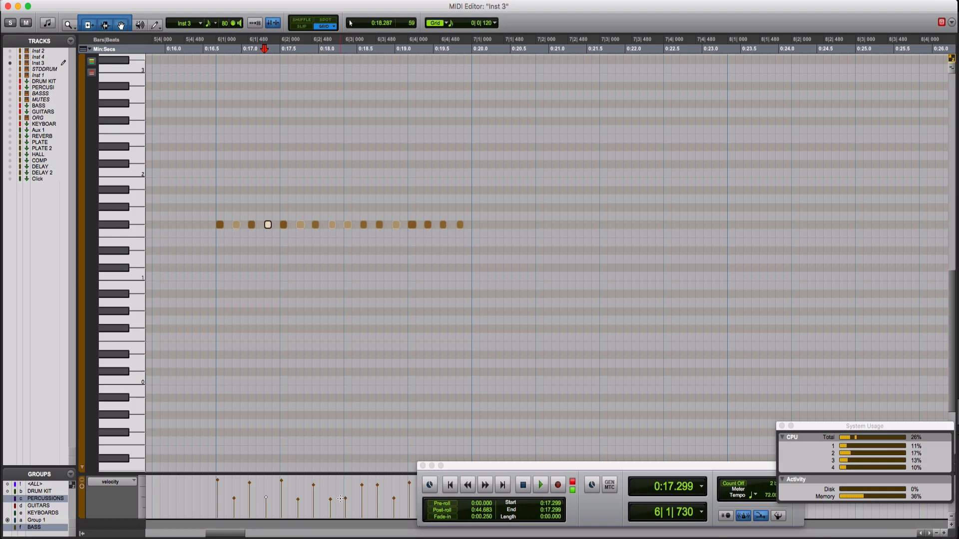
Try raising the velocity of the F#1 note at 6|2|731 to about 98 and play from just before bar 6
{"action": "left_click", "coordinate": [332, 501]}
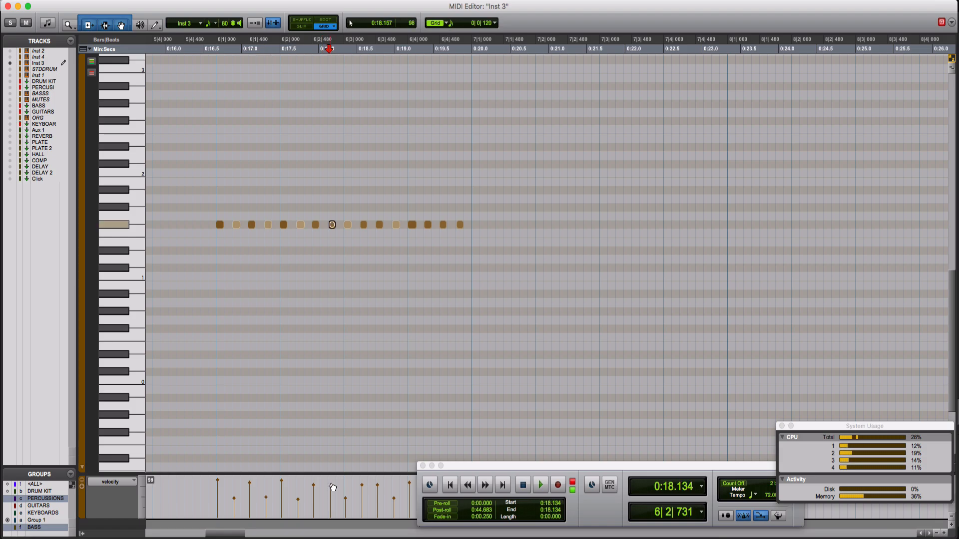
{"action": "scroll", "coordinate": [333, 485], "scroll_direction": "right", "scroll_amount": 5}
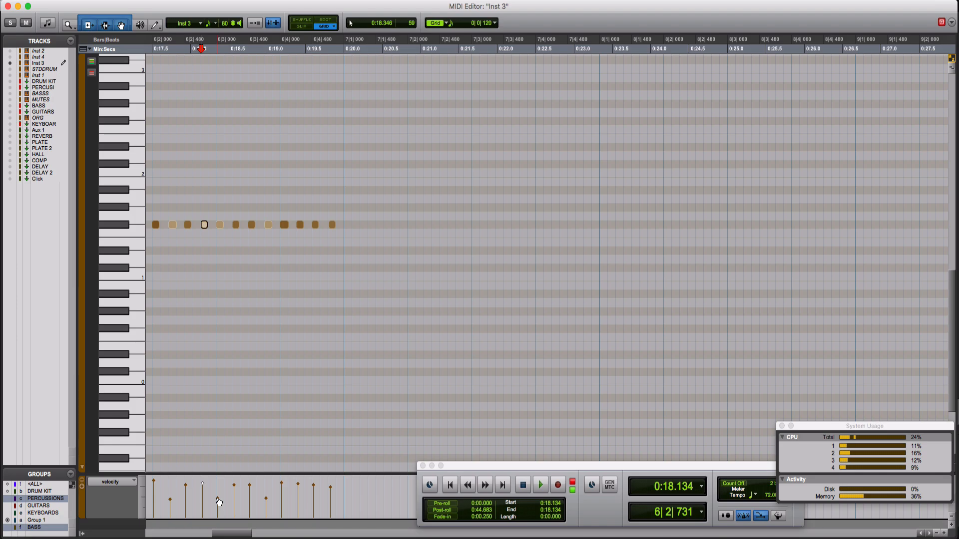
{"action": "scroll", "coordinate": [219, 501], "scroll_direction": "left", "scroll_amount": 4}
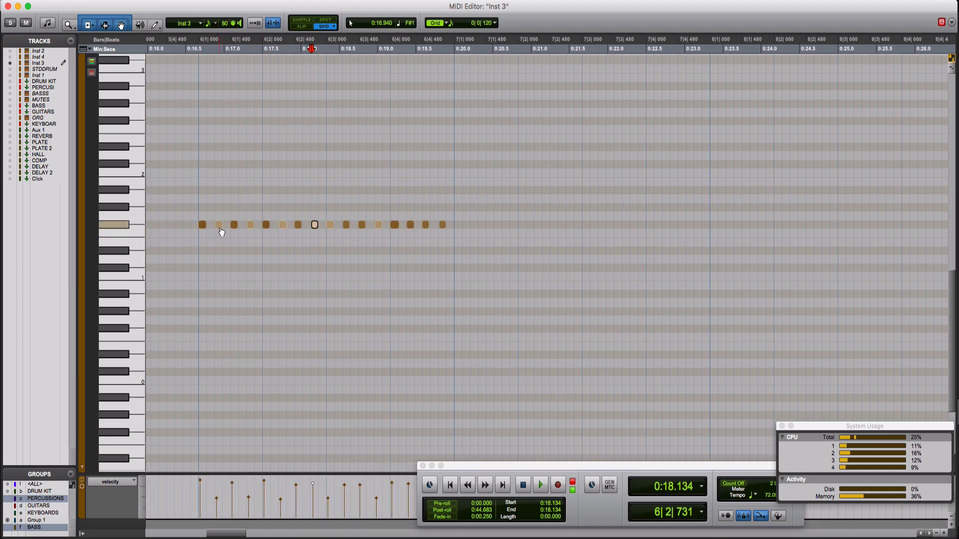
{"action": "left_click", "coordinate": [189, 247]}
{"action": "key", "text": "space"}
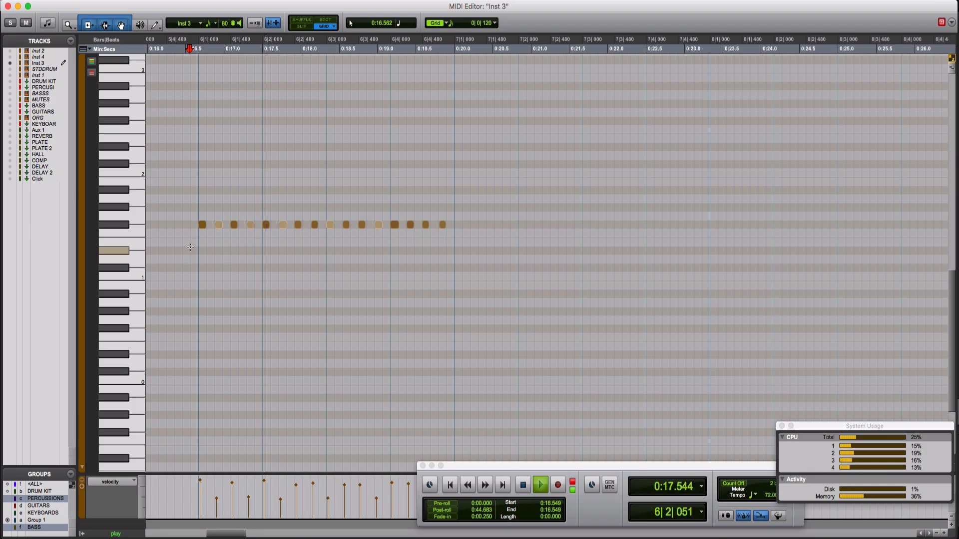
{"action": "key", "text": "space"}
{"action": "key", "text": "space"}
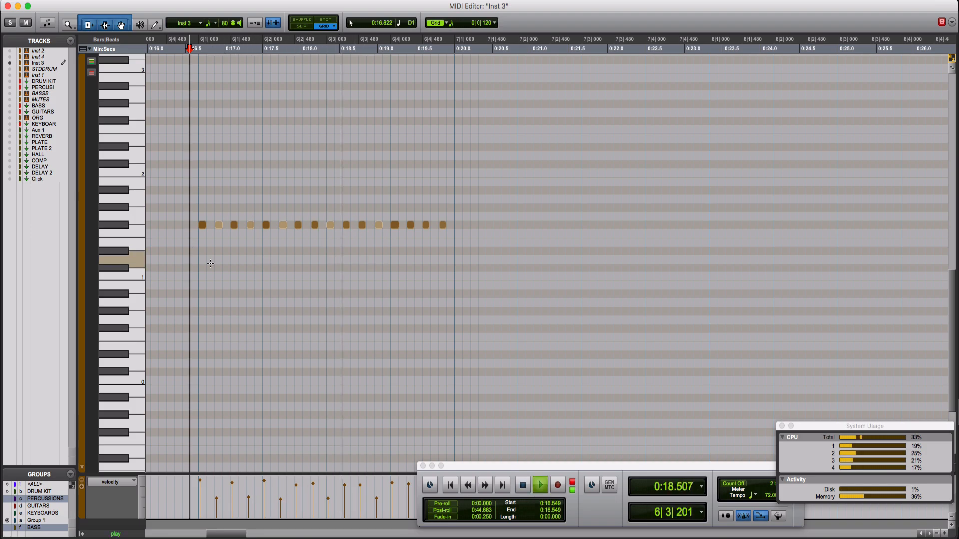
{"action": "key", "text": "space"}
{"action": "key", "text": "space"}
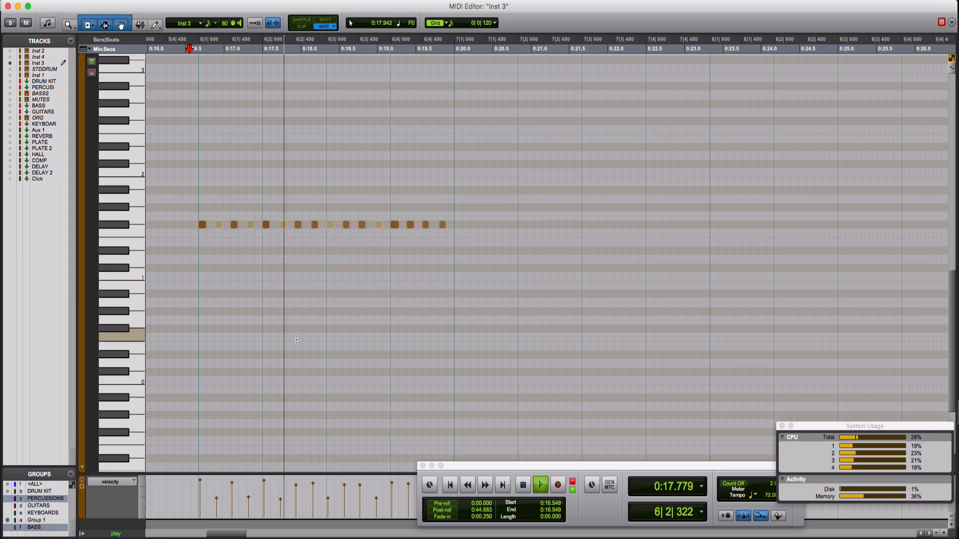
{"action": "key", "text": "space"}
Lower the velocity of the F#1 note at 6|2|731 to about 48, raise that of the following note, and play back
{"action": "left_click", "coordinate": [315, 224]}
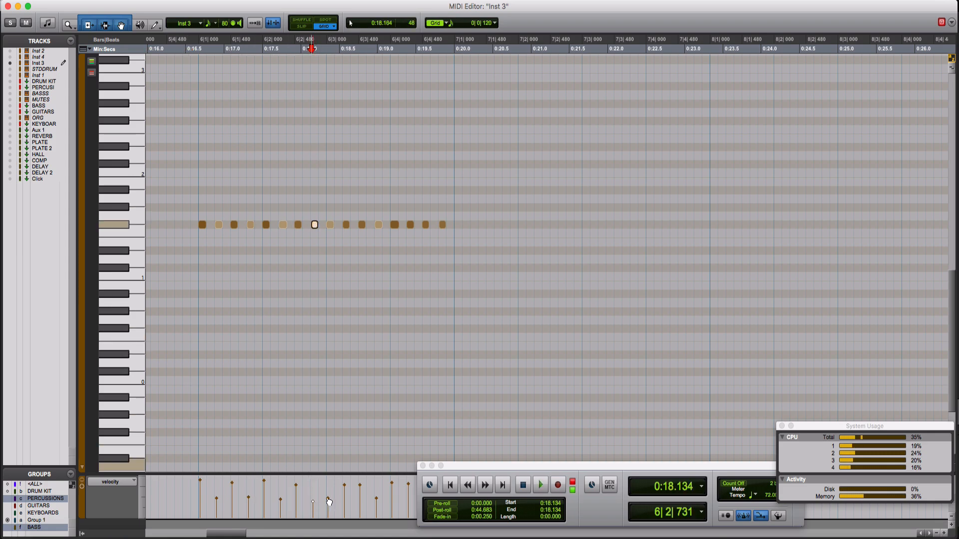
{"action": "left_click_drag", "start_coordinate": [330, 489], "coordinate": [329, 482]}
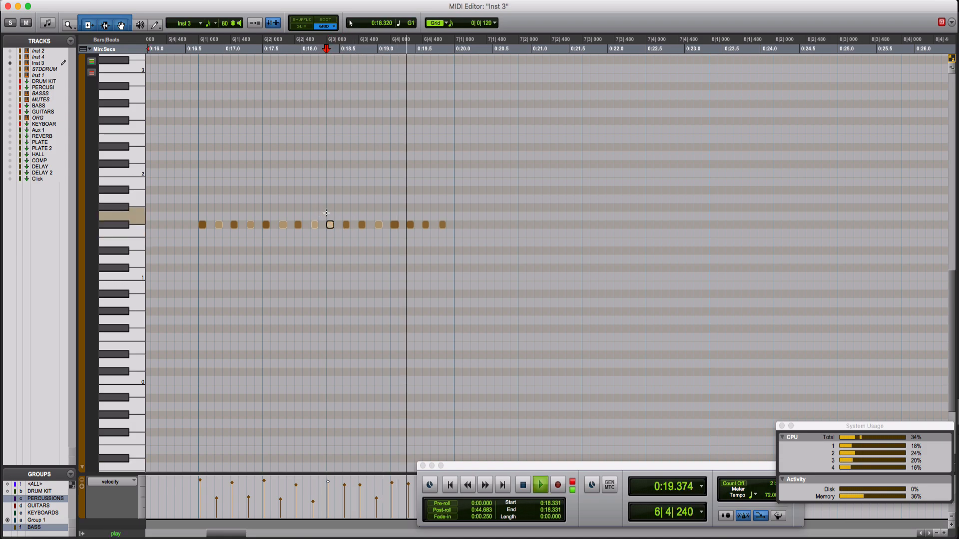
{"action": "key", "text": "space"}
Delete the F#1 notes from beat 6|3 onward and play the remaining eight notes from 5|4|833
{"action": "left_click_drag", "start_coordinate": [325, 215], "coordinate": [488, 240]}
{"action": "key", "text": "Delete"}
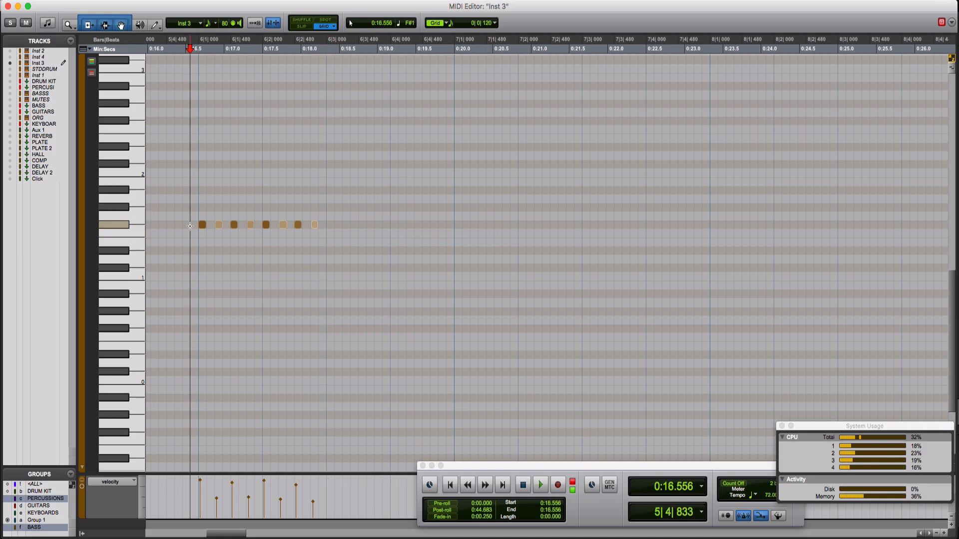
{"action": "key", "text": "space"}
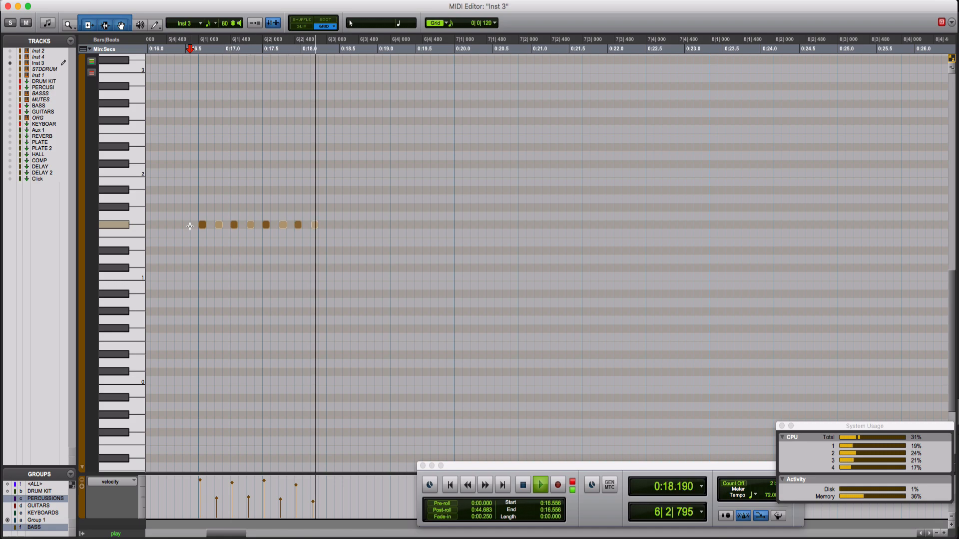
{"action": "key", "text": "space"}
Duplicate the eight-note F#1 pattern to the start of bar 7 and place another copy at beat 6|3
{"action": "left_click_drag", "start_coordinate": [187, 228], "coordinate": [187, 229]}
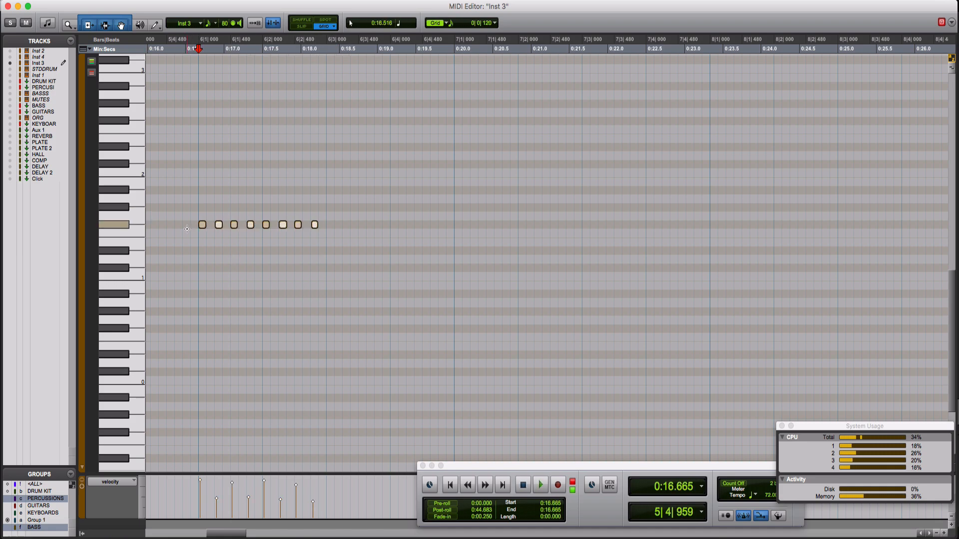
{"action": "key", "text": "super+d"}
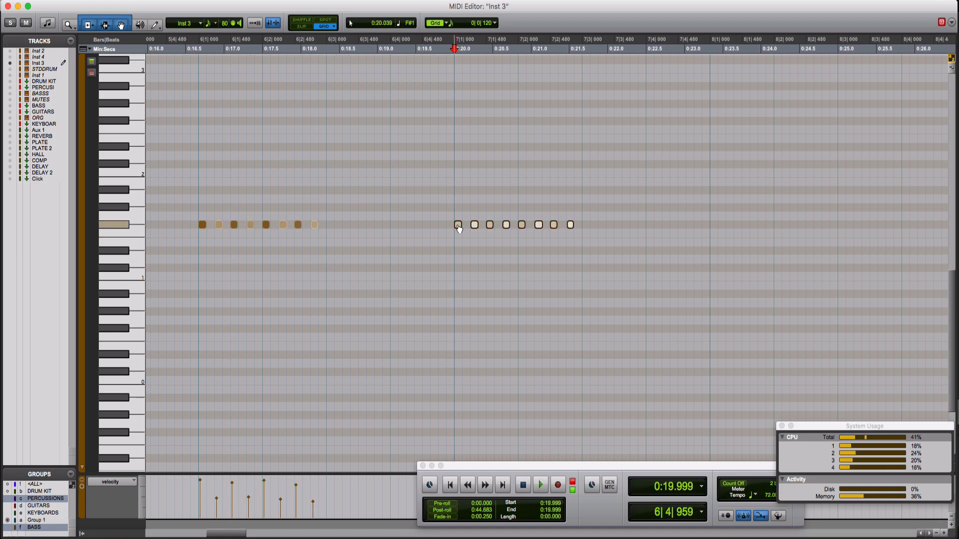
{"action": "left_click_drag", "start_coordinate": [459, 229], "coordinate": [332, 229]}
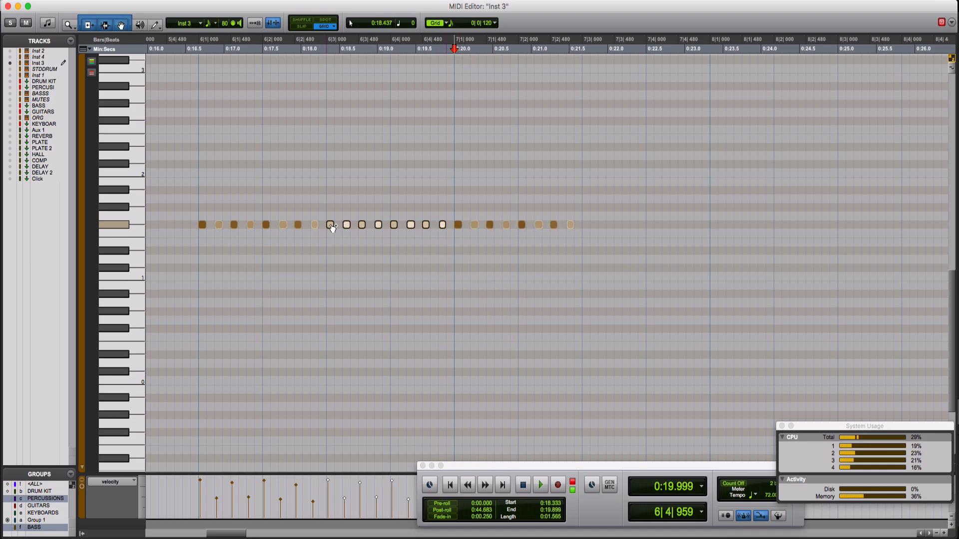
Play the extended F#1 pattern through bars 6 and 7, restarting around the beginning of bar 6
{"action": "left_click", "coordinate": [183, 205]}
{"action": "key", "text": "space"}
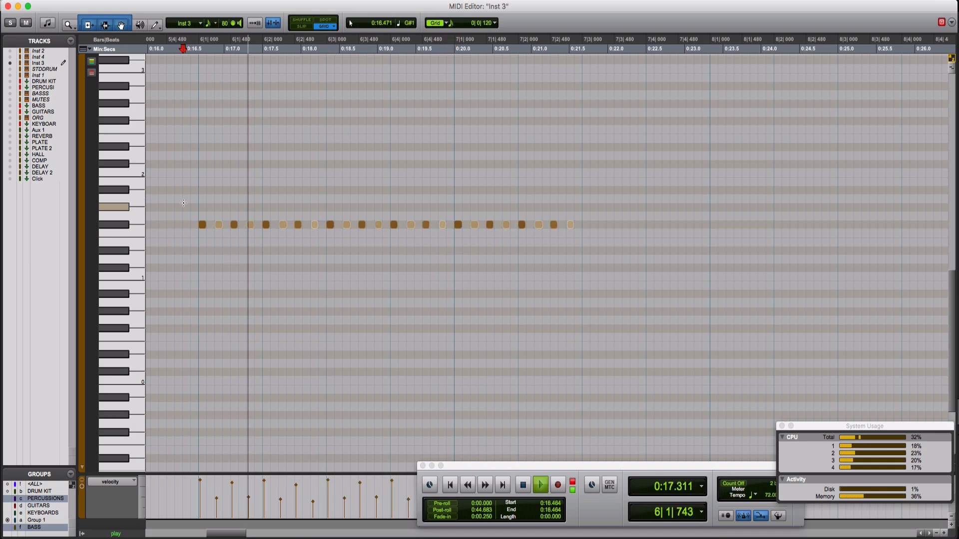
{"action": "left_click", "coordinate": [451, 195]}
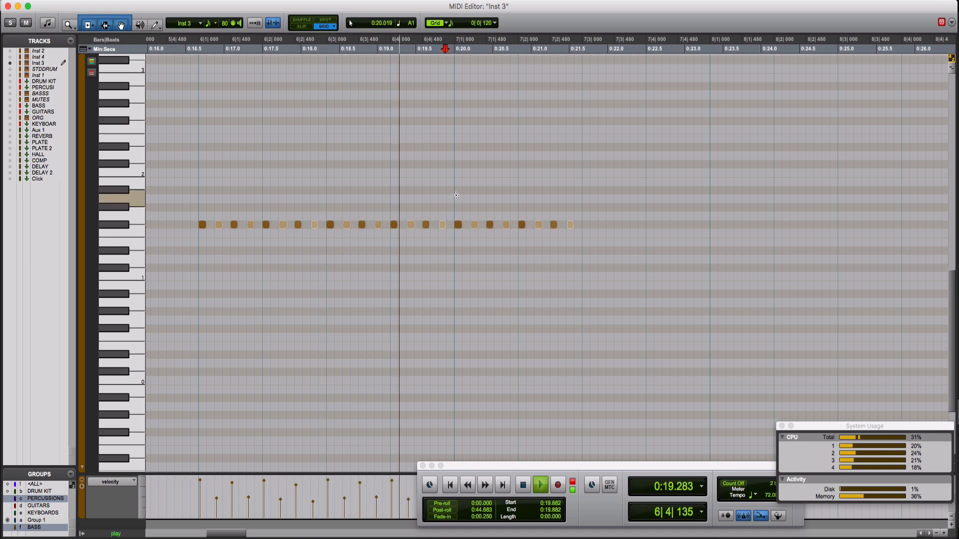
{"action": "key", "text": "space"}
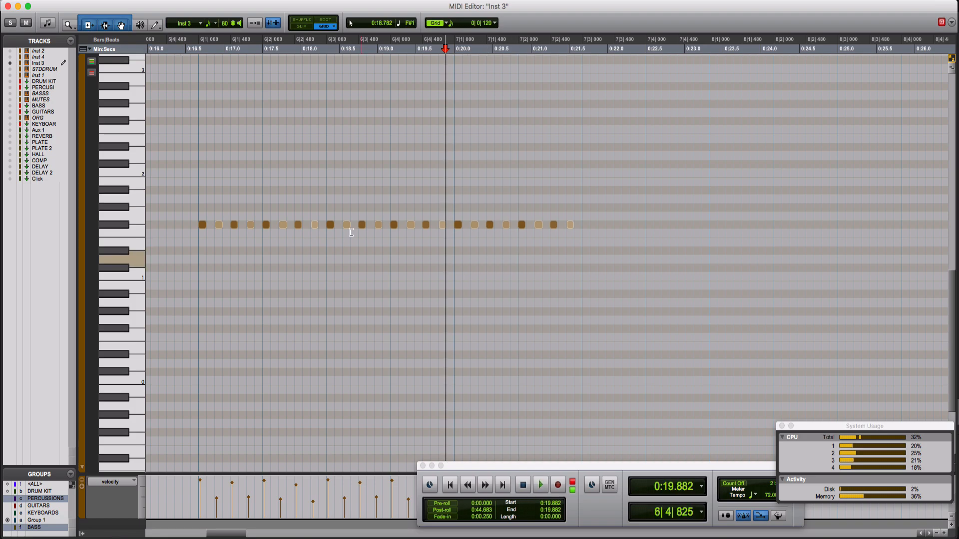
{"action": "key", "text": "space"}
{"action": "left_click", "coordinate": [198, 258]}
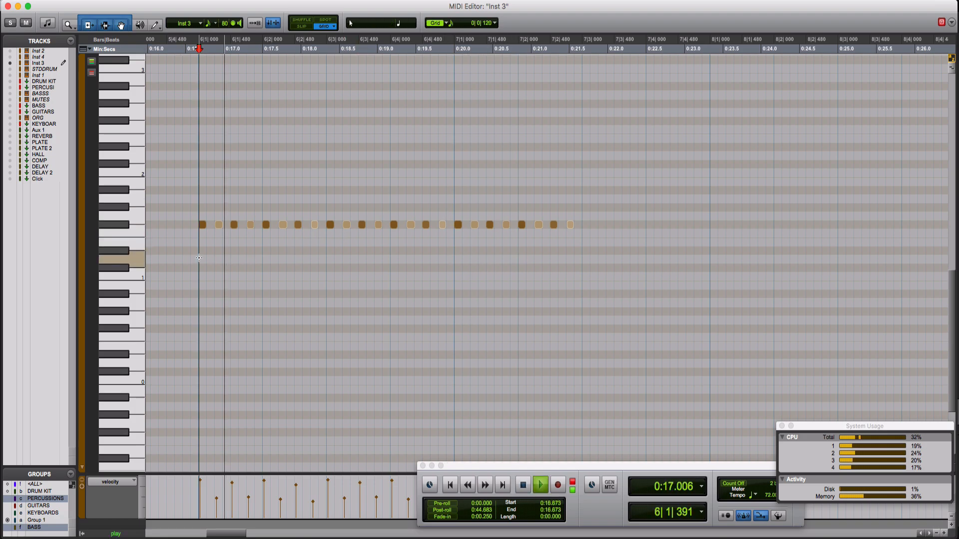
{"action": "key", "text": "space"}
{"action": "key", "text": "space"}
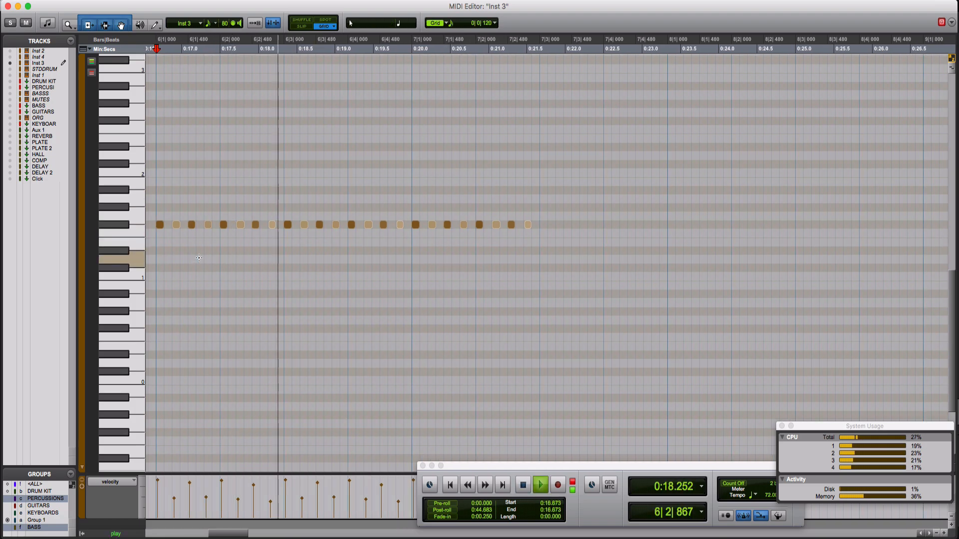
{"action": "key", "text": "super+bracketleft"}
{"action": "key", "text": "super+bracketright"}
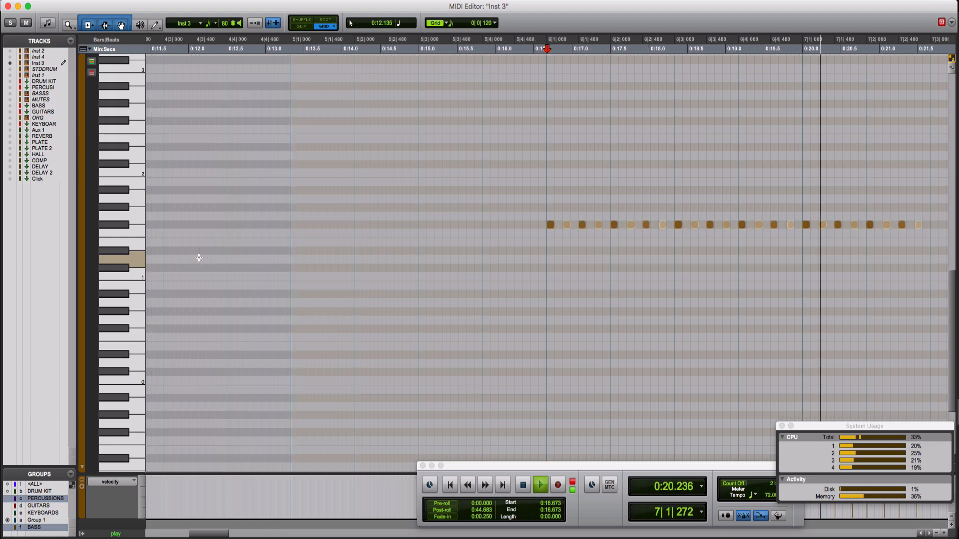
{"action": "key", "text": "space"}
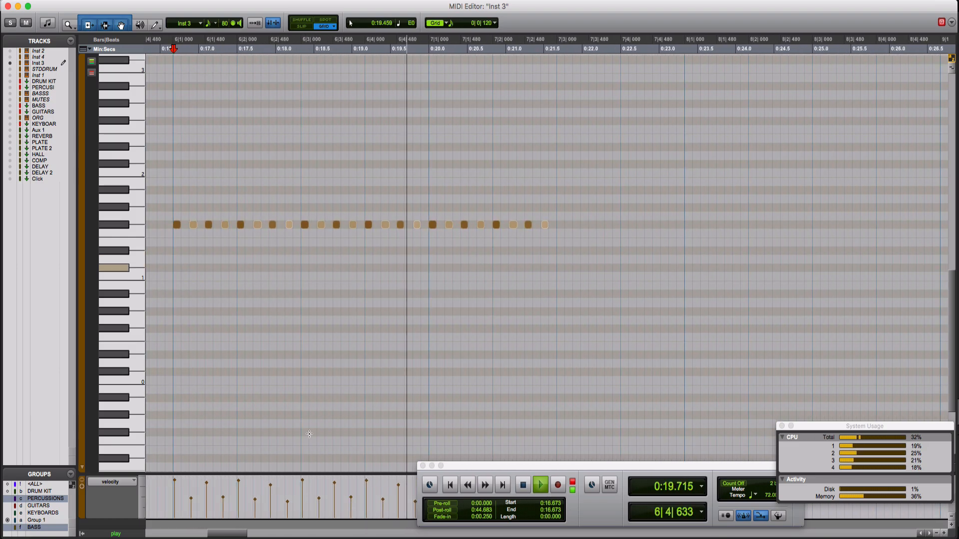
{"action": "key", "text": "space"}
Raise the velocities of the soft F#1 notes together and play back from just before bar 6
{"action": "left_click_drag", "start_coordinate": [161, 495], "coordinate": [491, 513]}
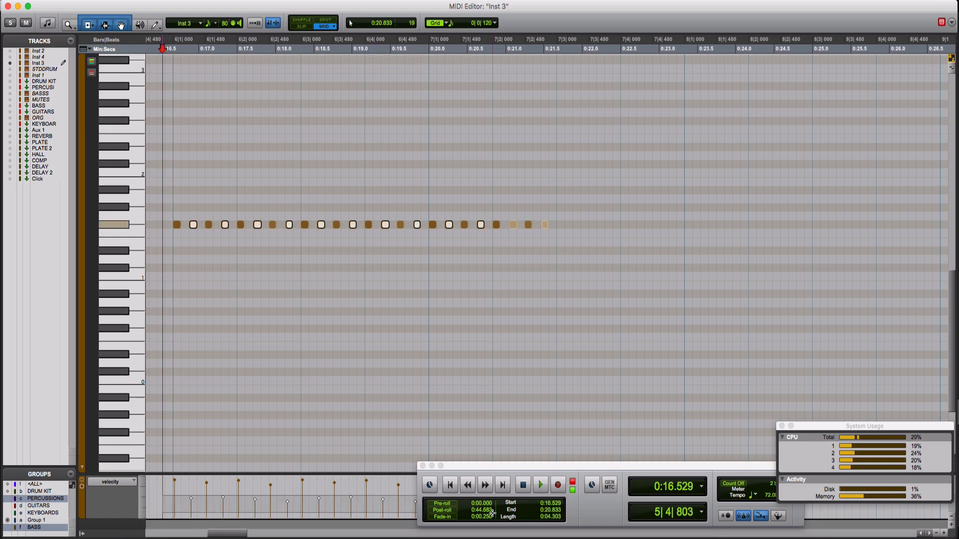
{"action": "left_click", "coordinate": [291, 502]}
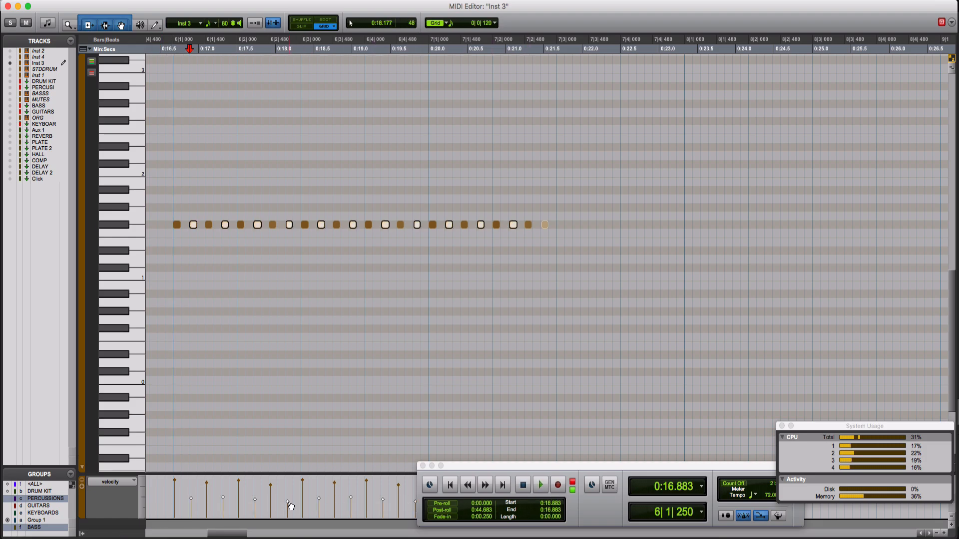
{"action": "left_click", "coordinate": [158, 336]}
{"action": "key", "text": "space"}
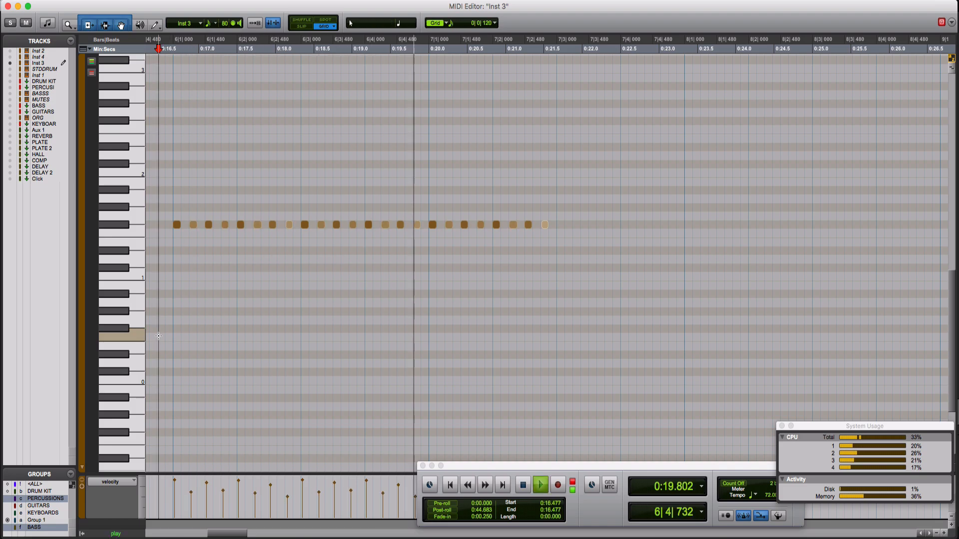
Replay the F#1 pattern from just before bar 6 and solo the Inst 3 track during playback
{"action": "key", "text": "space"}
{"action": "key", "text": "space"}
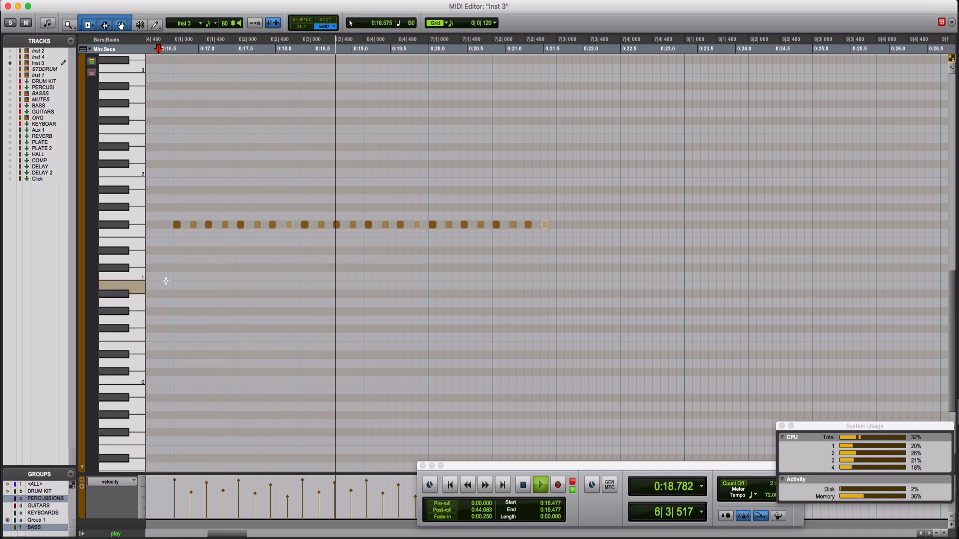
{"action": "key", "text": "space"}
{"action": "key", "text": "space"}
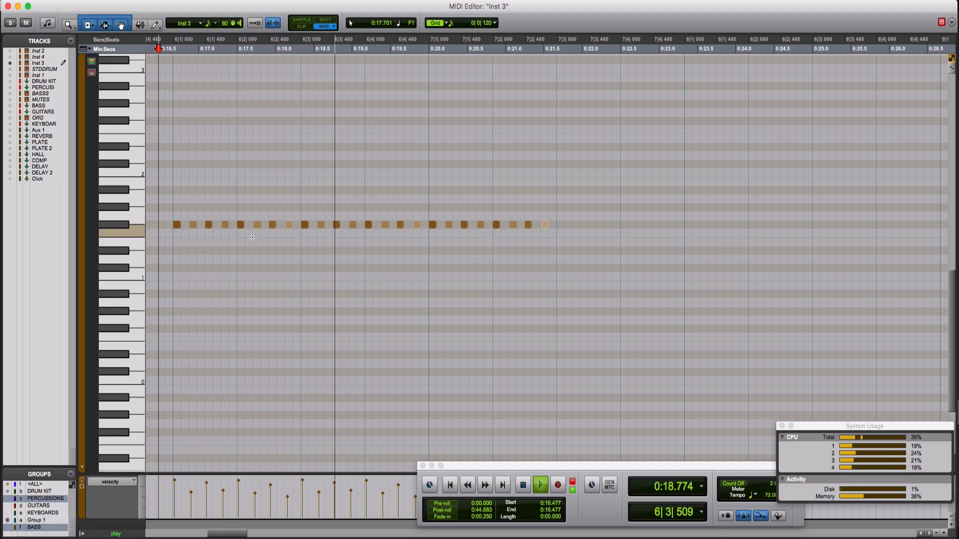
{"action": "left_click", "coordinate": [11, 24]}
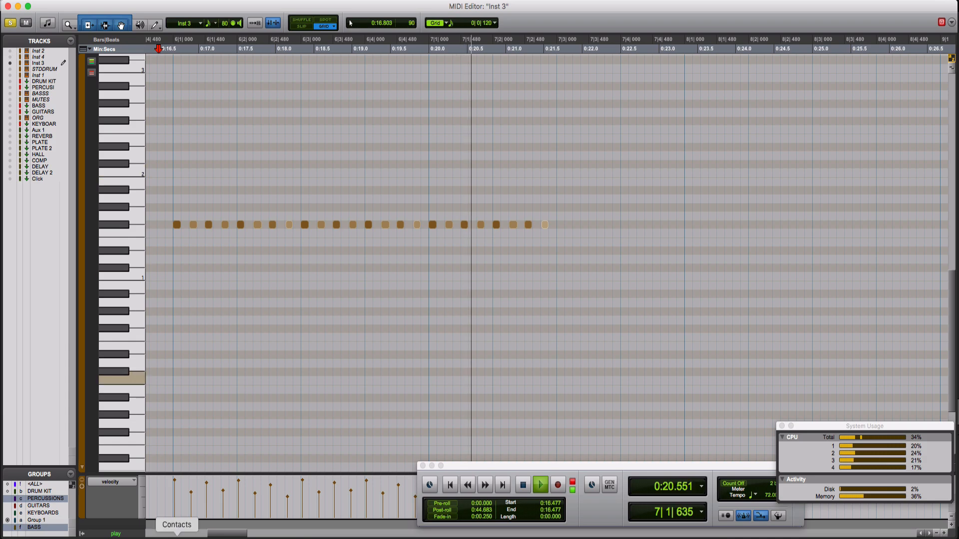
{"action": "key", "text": "space"}
Lower the velocities of the soft F#1 notes up to 7|2 by about 16 and play from 5|4|788
{"action": "left_click_drag", "start_coordinate": [165, 512], "coordinate": [482, 514]}
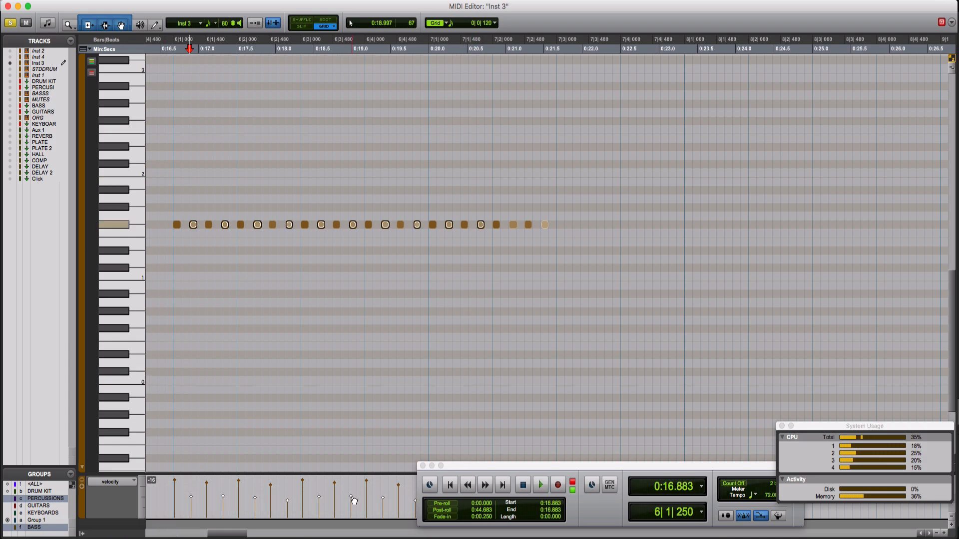
{"action": "key", "text": "space"}
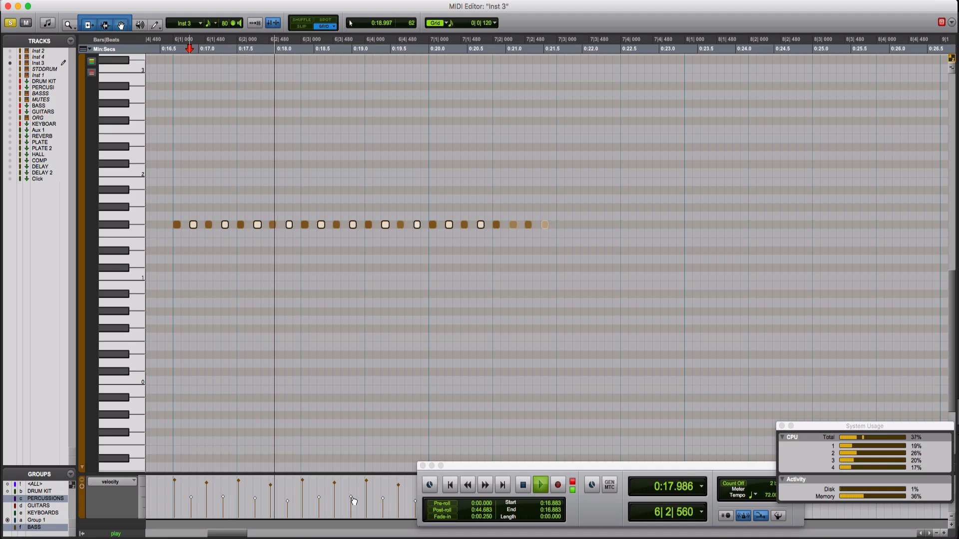
{"action": "left_click", "coordinate": [163, 272]}
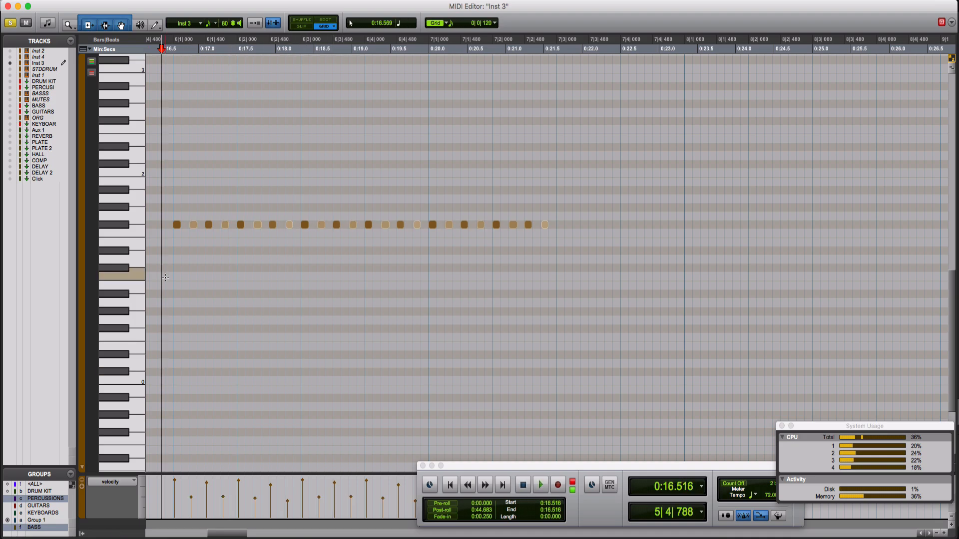
{"action": "key", "text": "space"}
{"action": "key", "text": "super+bracketleft"}
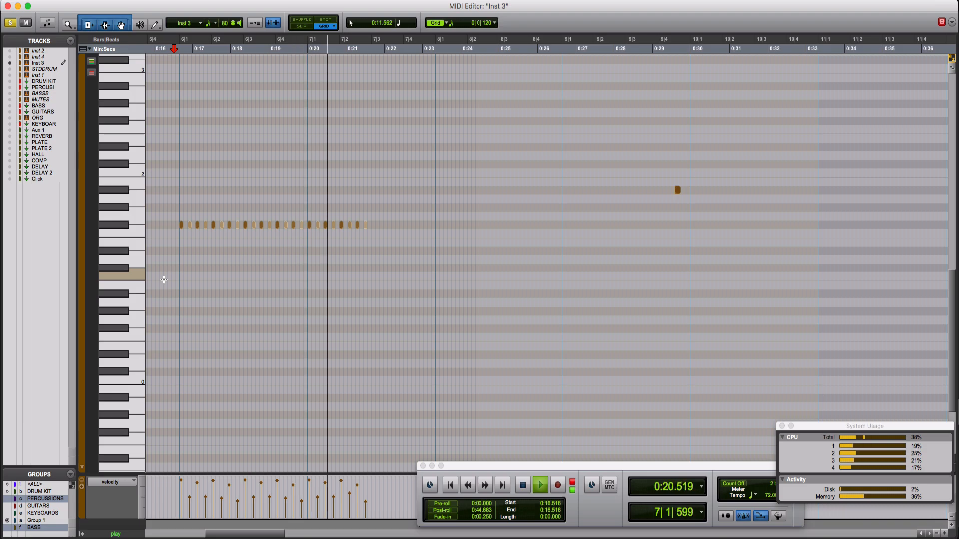
{"action": "key", "text": "space"}
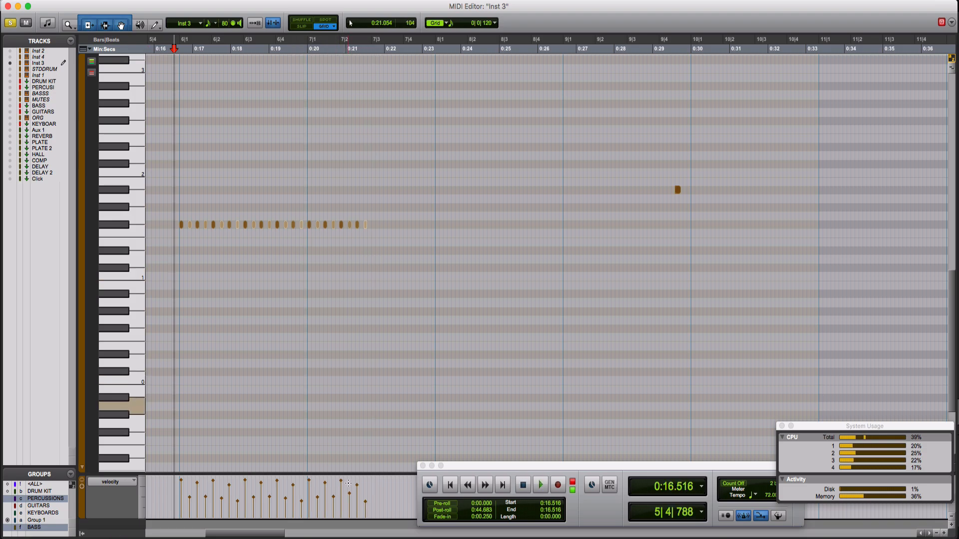
Fine-tune the F#1 velocities: slightly raise the note at 7|2|480, lower the soft notes together, and set the one at 7|2|249 to 46
{"action": "left_click", "coordinate": [358, 487]}
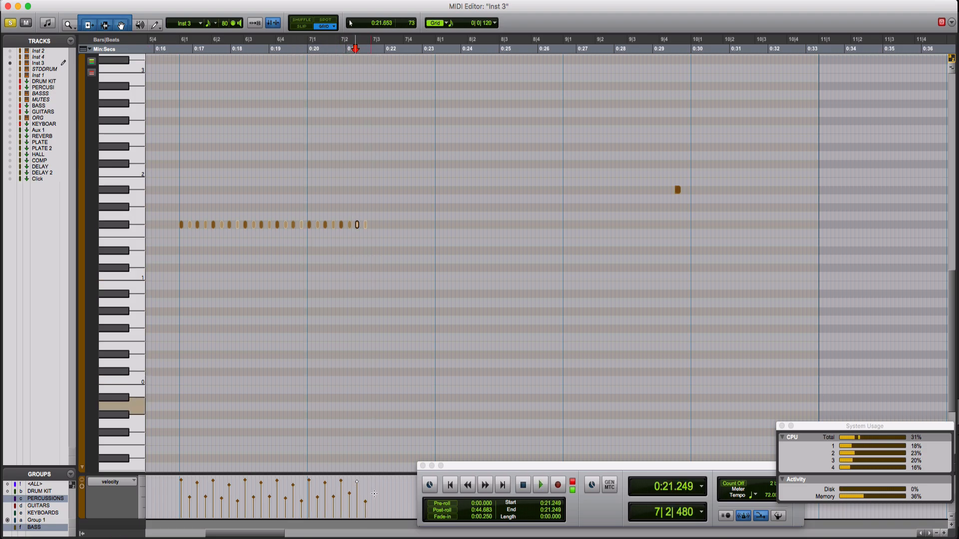
{"action": "left_click_drag", "start_coordinate": [374, 494], "coordinate": [192, 498]}
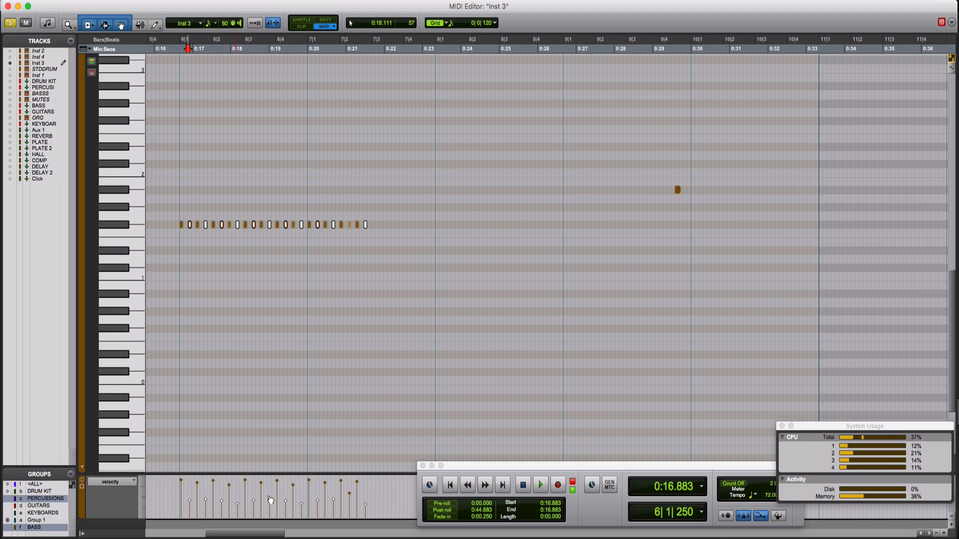
{"action": "left_click", "coordinate": [350, 494]}
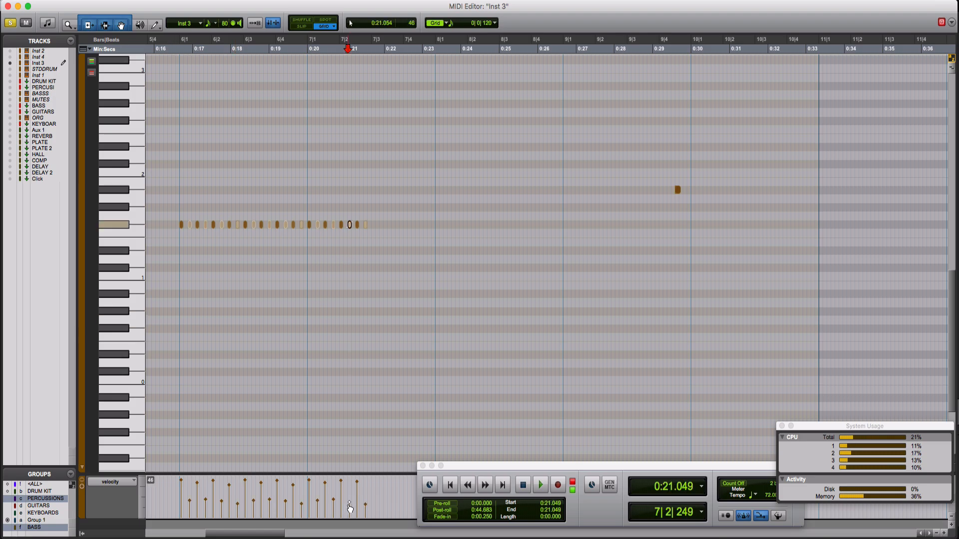
Play the adjusted F#1 pattern from 5|4|630 through bar 7 and stop playback
{"action": "left_click", "coordinate": [176, 353]}
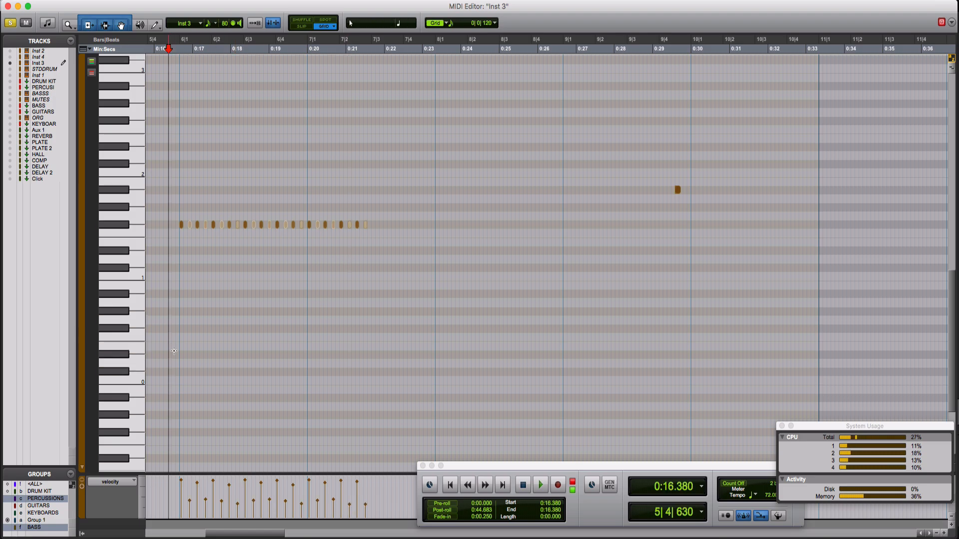
{"action": "key", "text": "space"}
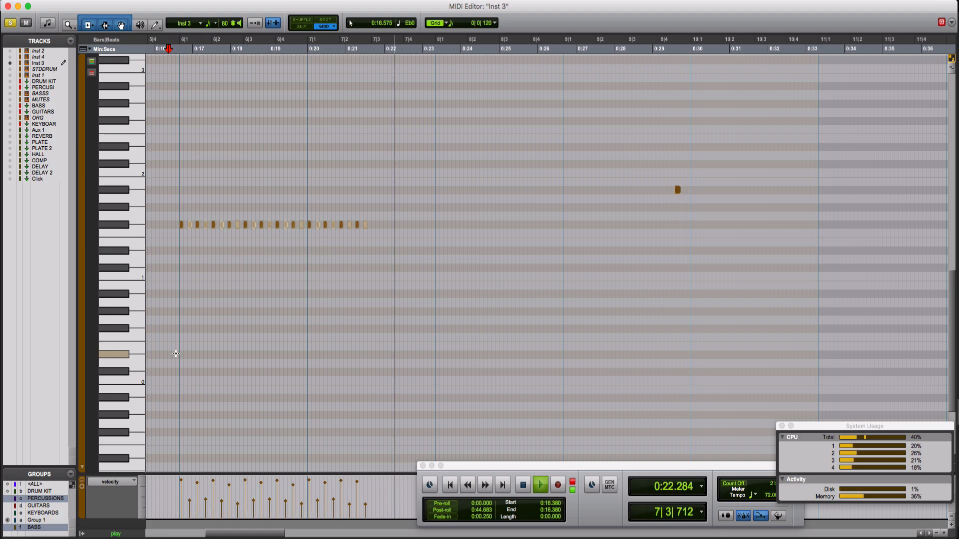
{"action": "scroll", "coordinate": [666, 171], "scroll_direction": "right", "scroll_amount": 1}
{"action": "key", "text": "space"}
Delete the stray A#1 note near the end of bar 9 and turn off the solo on the Inst 3 track
{"action": "left_click_drag", "start_coordinate": [653, 174], "coordinate": [726, 211]}
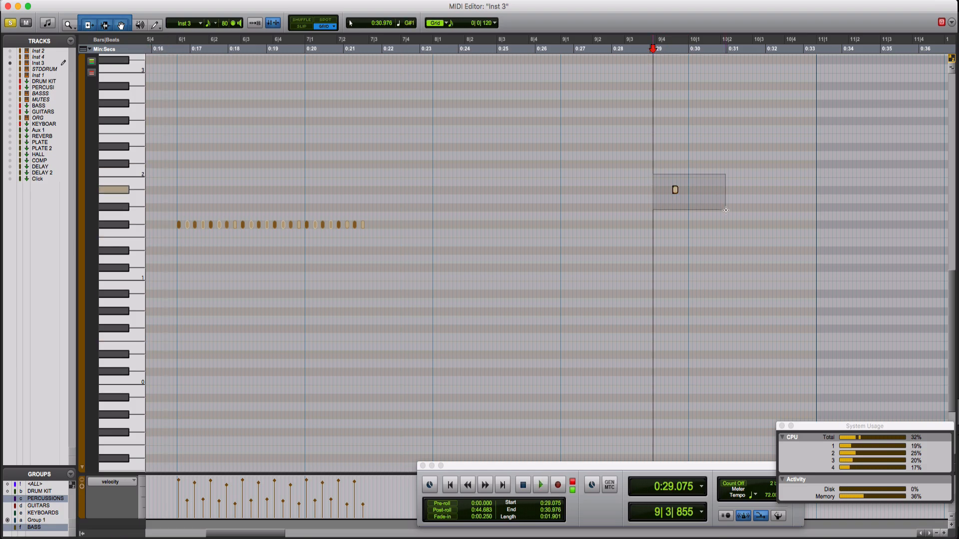
{"action": "key", "text": "Delete"}
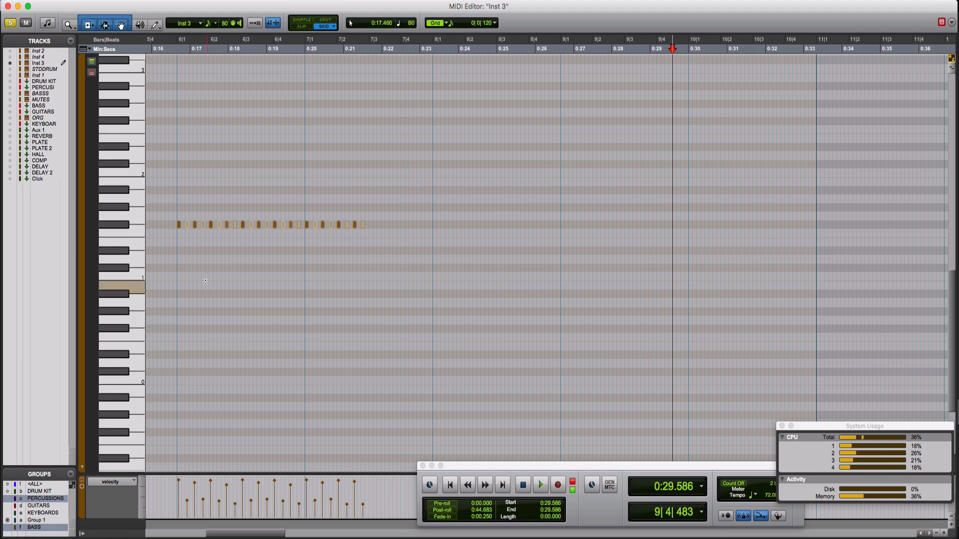
{"action": "left_click", "coordinate": [171, 274]}
{"action": "scroll", "coordinate": [163, 273], "scroll_direction": "left", "scroll_amount": 10}
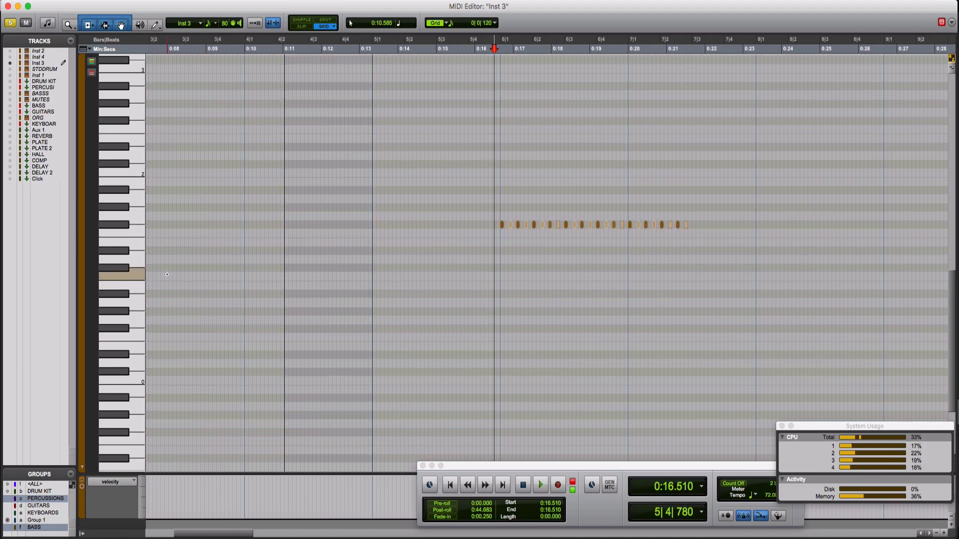
{"action": "left_click", "coordinate": [10, 23]}
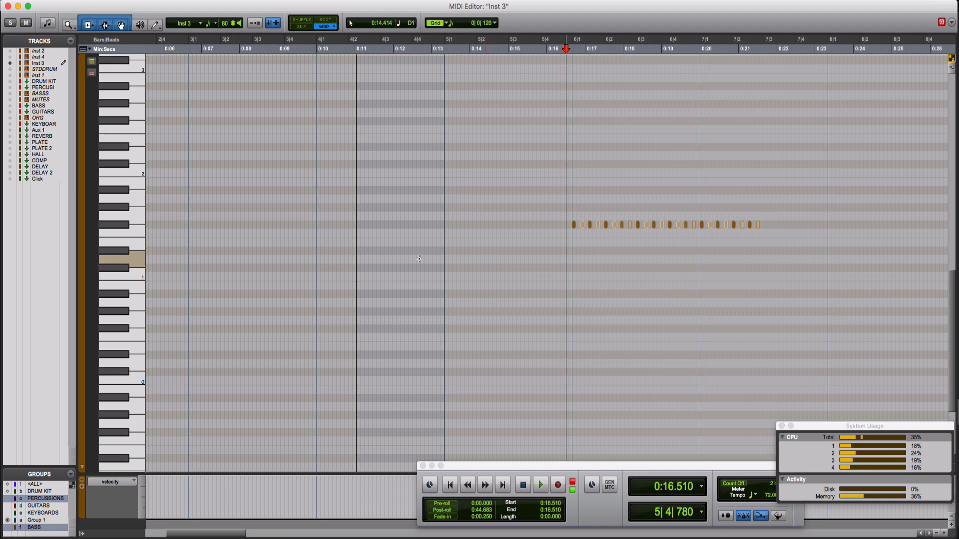
Close the MIDI editor and try recording on the Inst 3 track from 0:15.416, just before the VERSE marker
{"action": "left_click", "coordinate": [7, 6]}
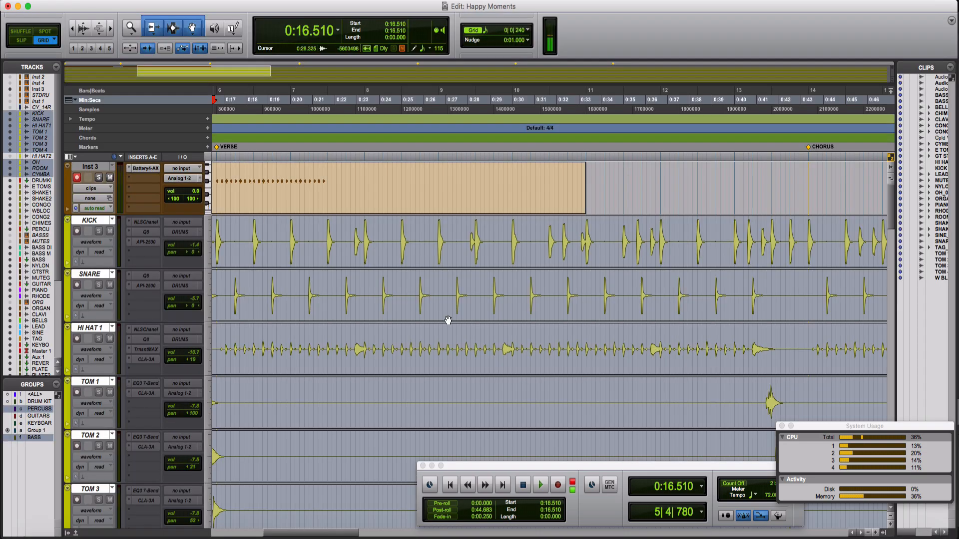
{"action": "scroll", "coordinate": [442, 192], "scroll_direction": "left", "scroll_amount": 10}
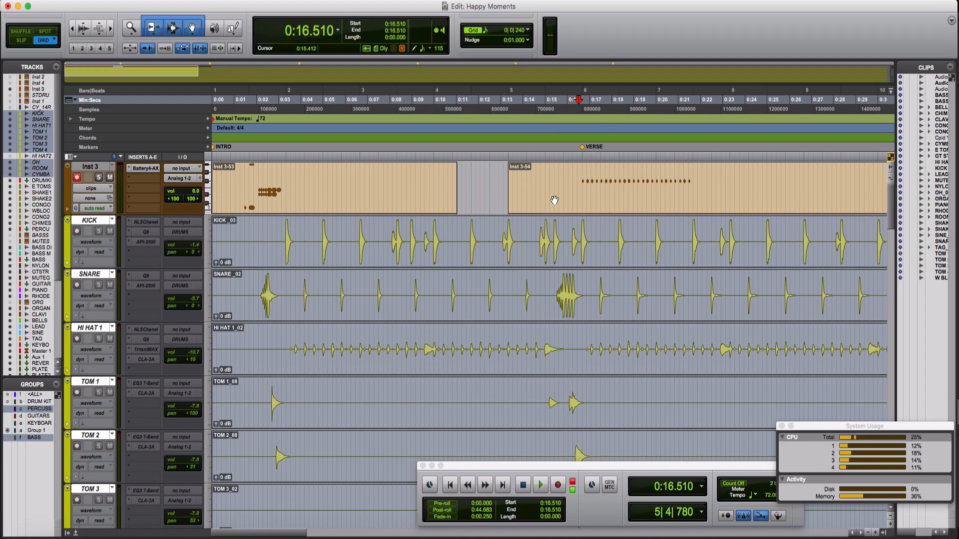
{"action": "key", "text": "F12"}
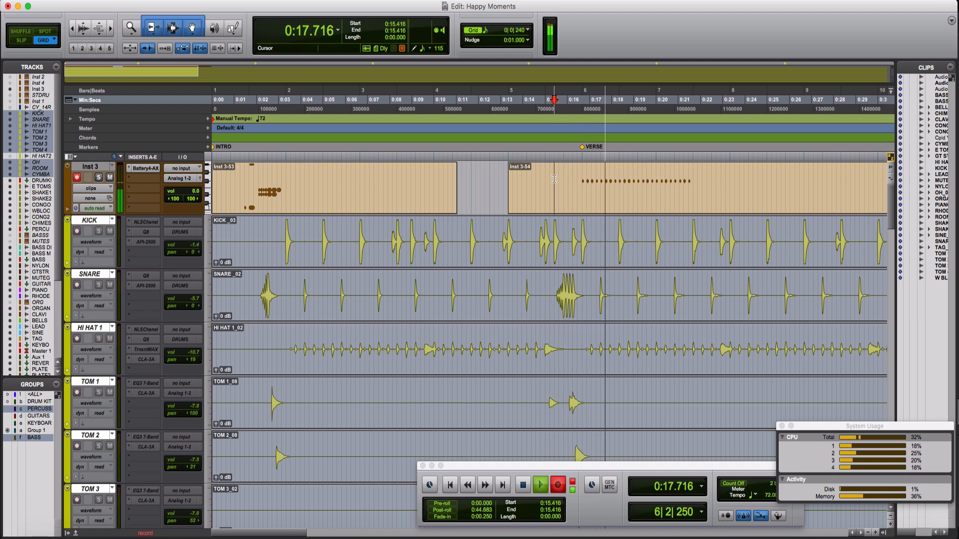
{"action": "key", "text": "space"}
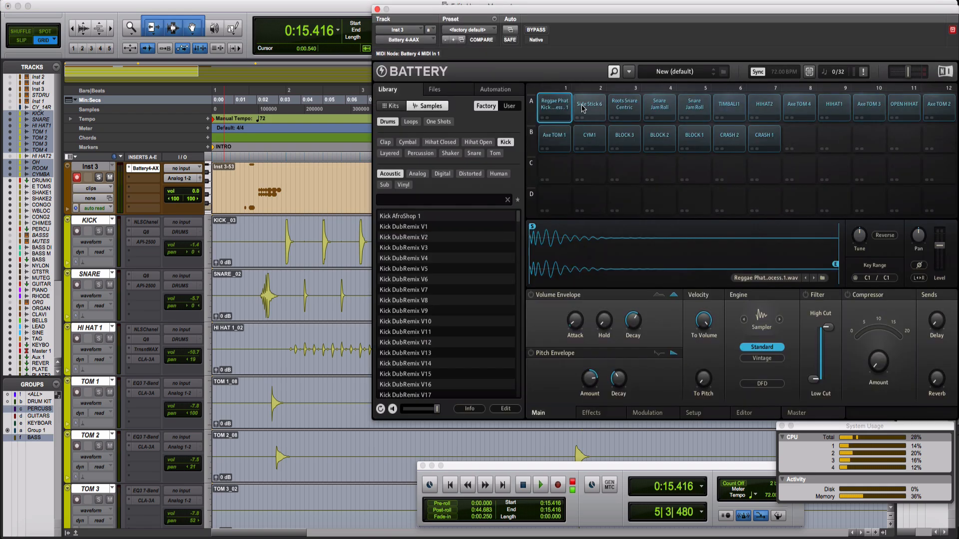
Audition the Side Stick 6 and Roots Snare Centric cells in the Battery instrument and close its window
{"action": "left_click", "coordinate": [589, 108]}
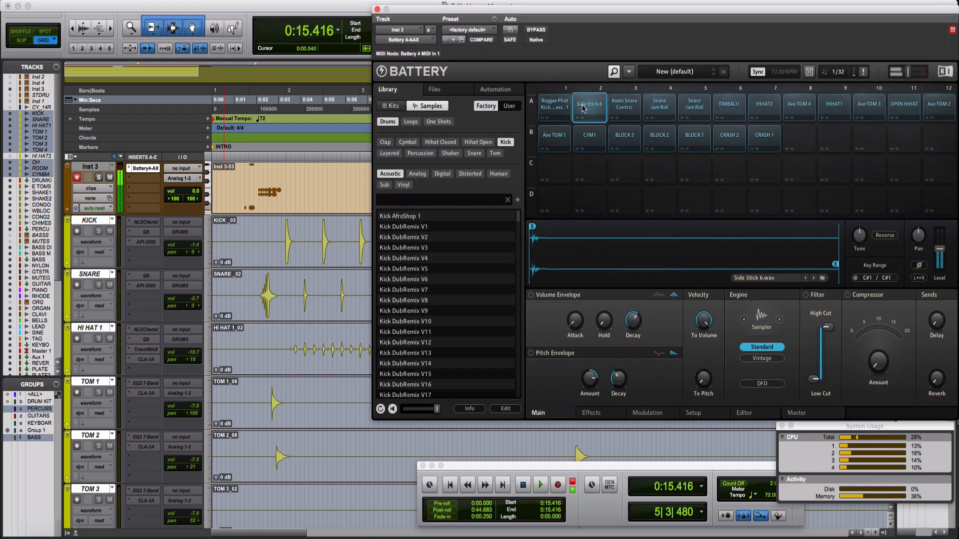
{"action": "left_click", "coordinate": [636, 115]}
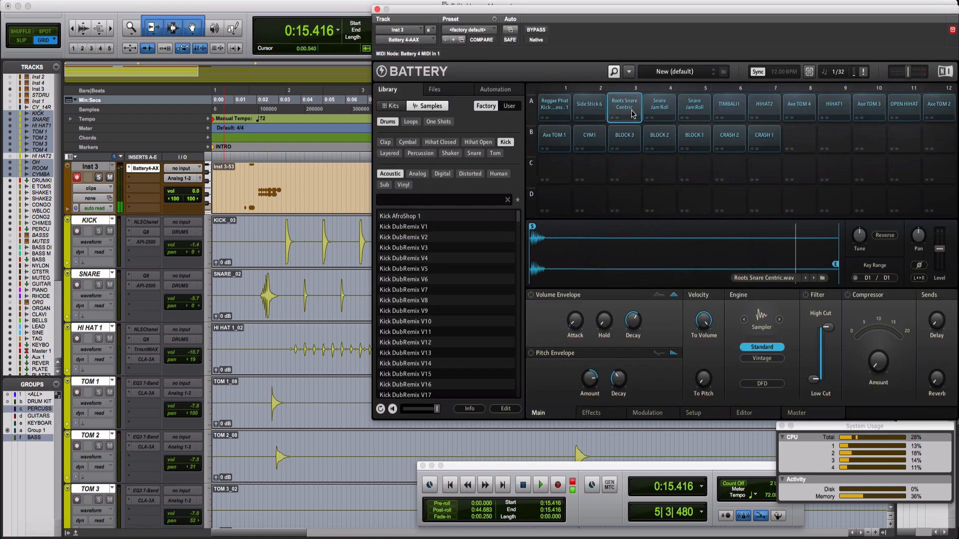
{"action": "left_click", "coordinate": [359, 177]}
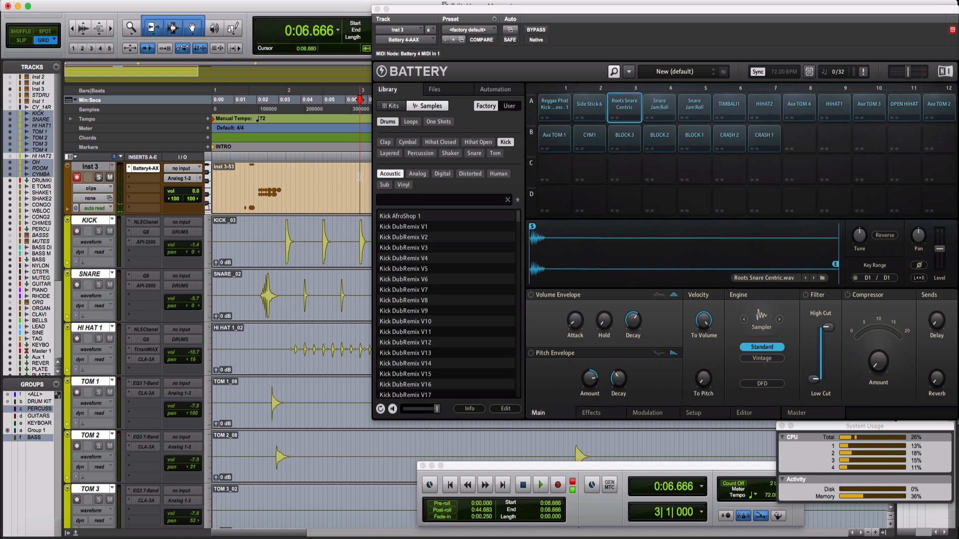
{"action": "left_click", "coordinate": [625, 108]}
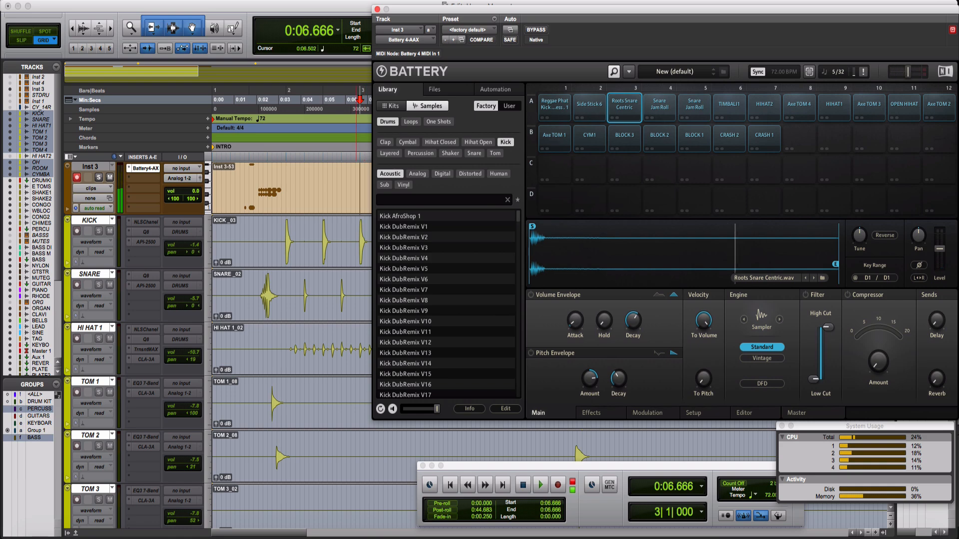
{"action": "left_click", "coordinate": [376, 9]}
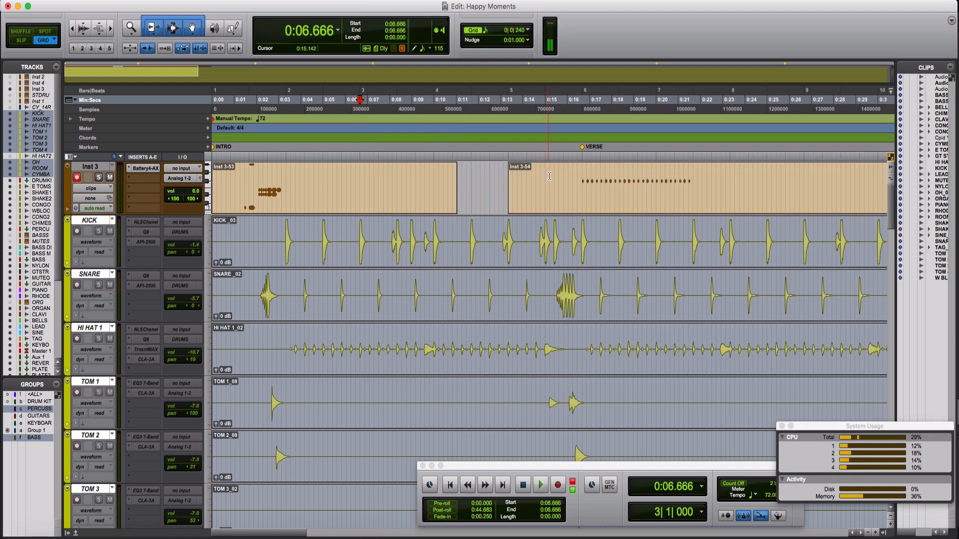
Record a snare part on the Inst 3 track from 0:15.208 through the verse into the start of the chorus
{"action": "left_click", "coordinate": [549, 176]}
{"action": "key", "text": "space"}
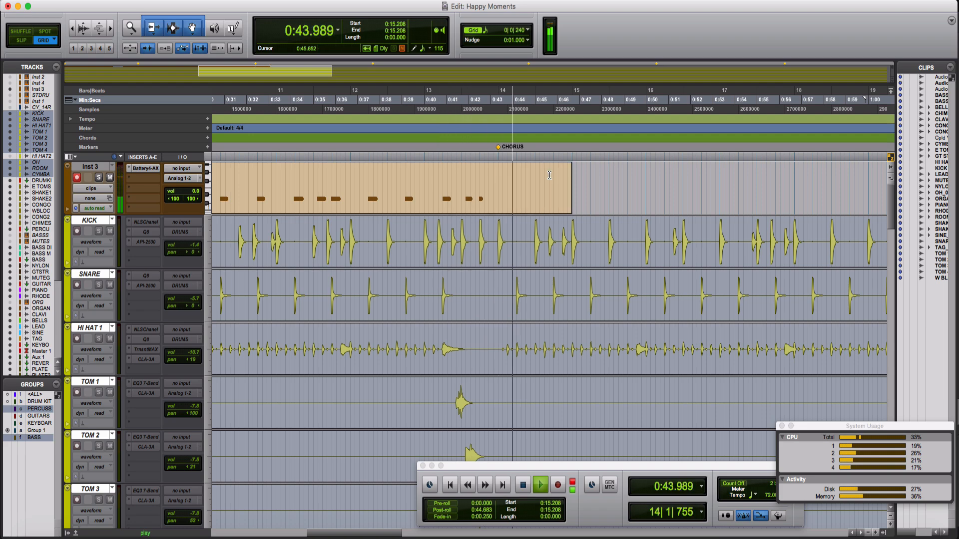
{"action": "key", "text": "space"}
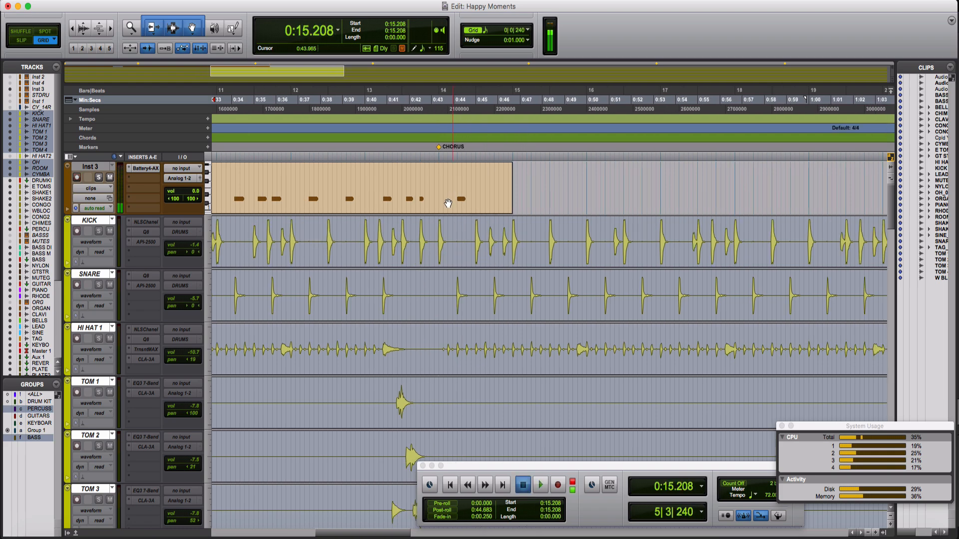
Open the recorded Inst 3 clip in the MIDI editor and select all the newly recorded D1 snare notes
{"action": "key", "text": "space"}
{"action": "double_click", "coordinate": [447, 205]}
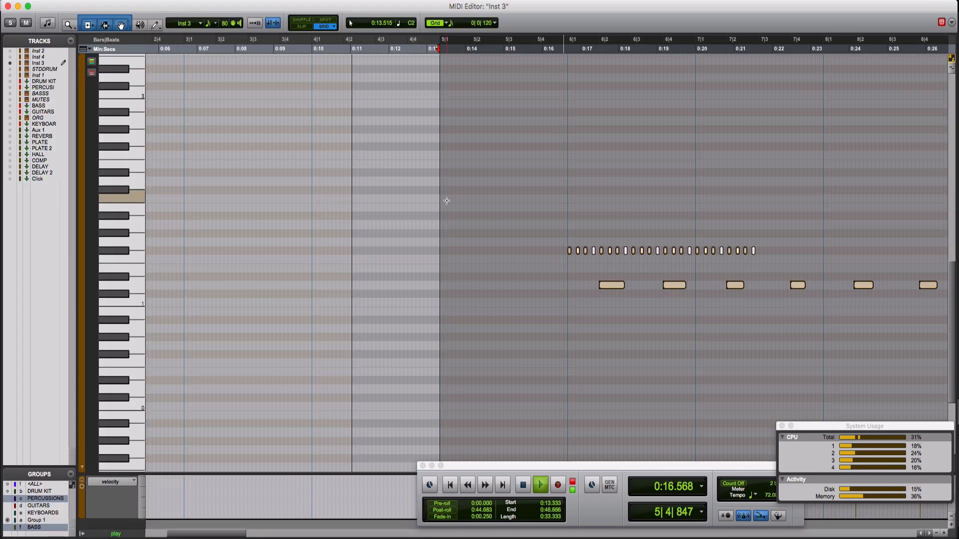
{"action": "key", "text": "r"}
{"action": "key", "text": "r"}
{"action": "key", "text": "r"}
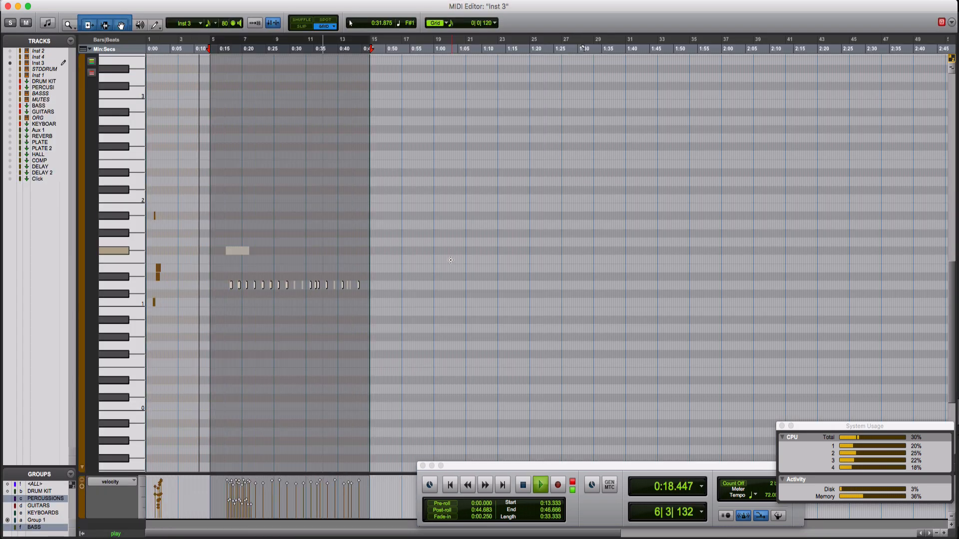
{"action": "key", "text": "space"}
{"action": "left_click_drag", "start_coordinate": [223, 279], "coordinate": [463, 299]}
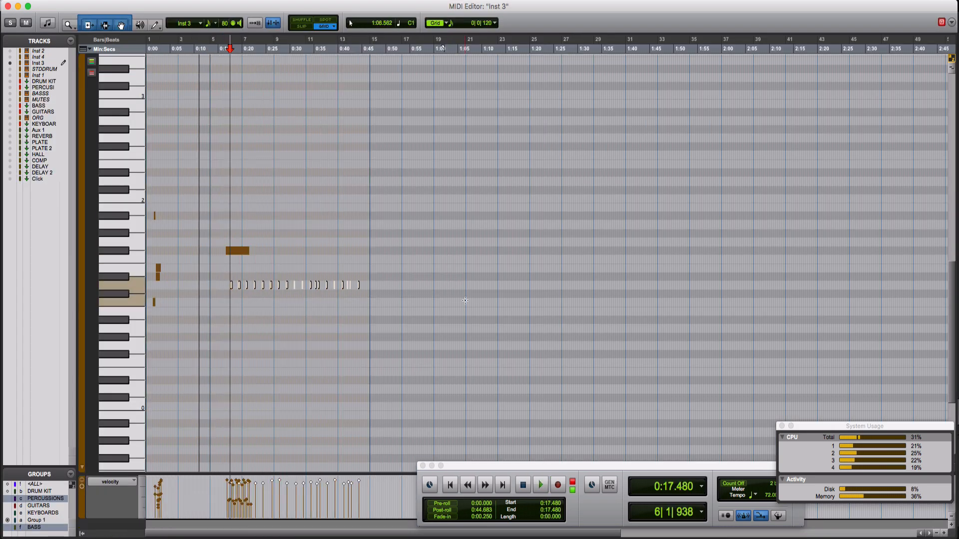
Quantize the selected snare notes to a 1/16 note grid with 3% randomize and 15% swing, and remove duplicate notes
{"action": "key", "text": "t"}
{"action": "key", "text": "t"}
{"action": "key", "text": "t"}
{"action": "key", "text": "t"}
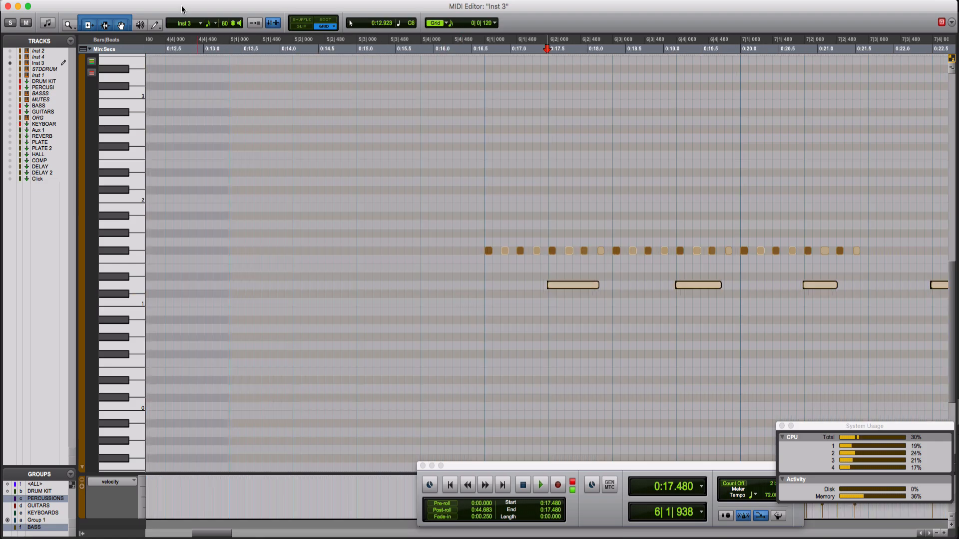
{"action": "key", "text": "alt+0"}
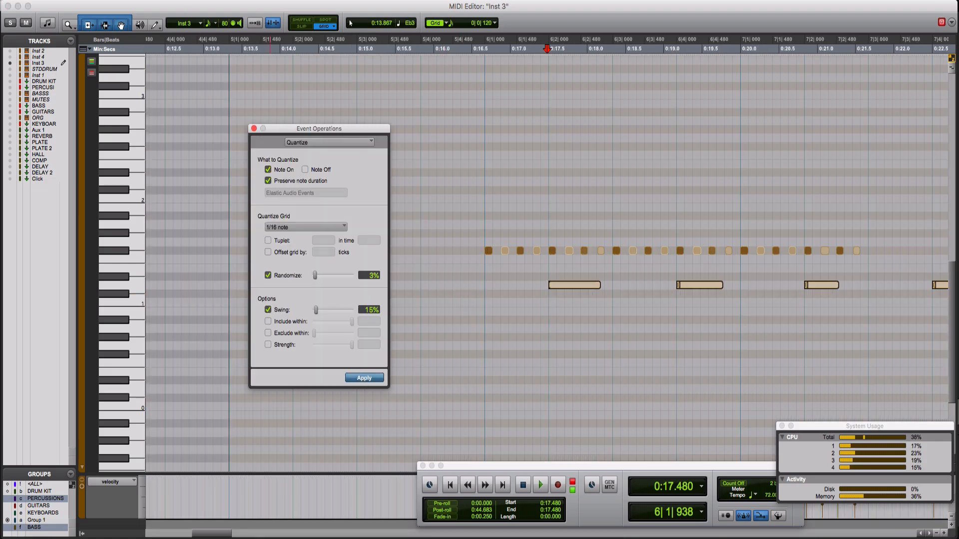
{"action": "left_click", "coordinate": [190, 1]}
{"action": "left_click", "coordinate": [221, 76]}
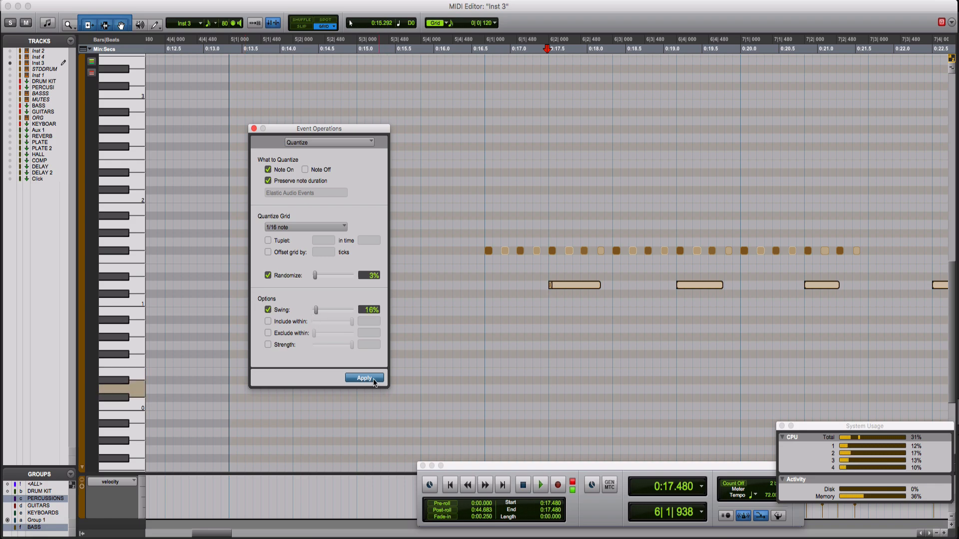
Requantize the snare notes with 16% swing and 5% randomize, removing duplicate notes after each pass
{"action": "left_click", "coordinate": [192, 1]}
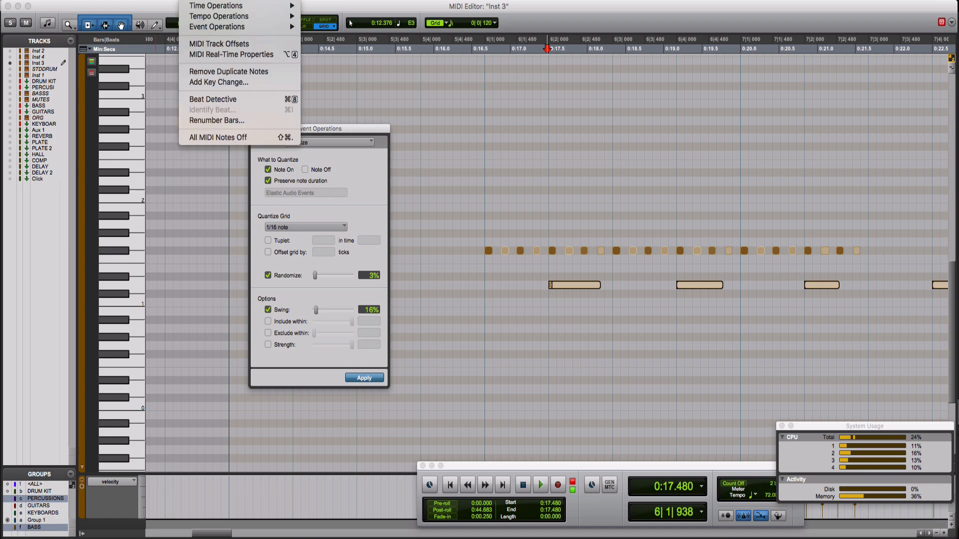
{"action": "left_click", "coordinate": [208, 73]}
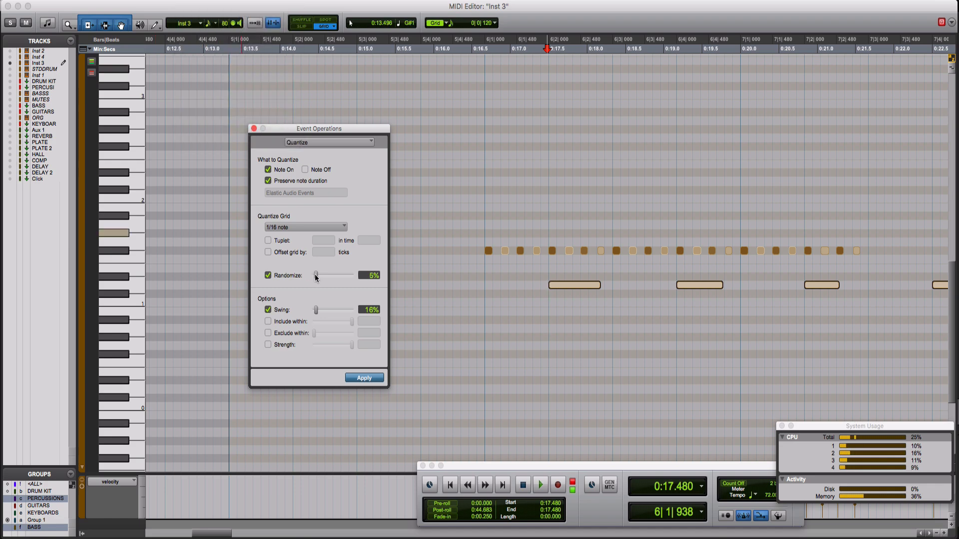
{"action": "key", "text": "space"}
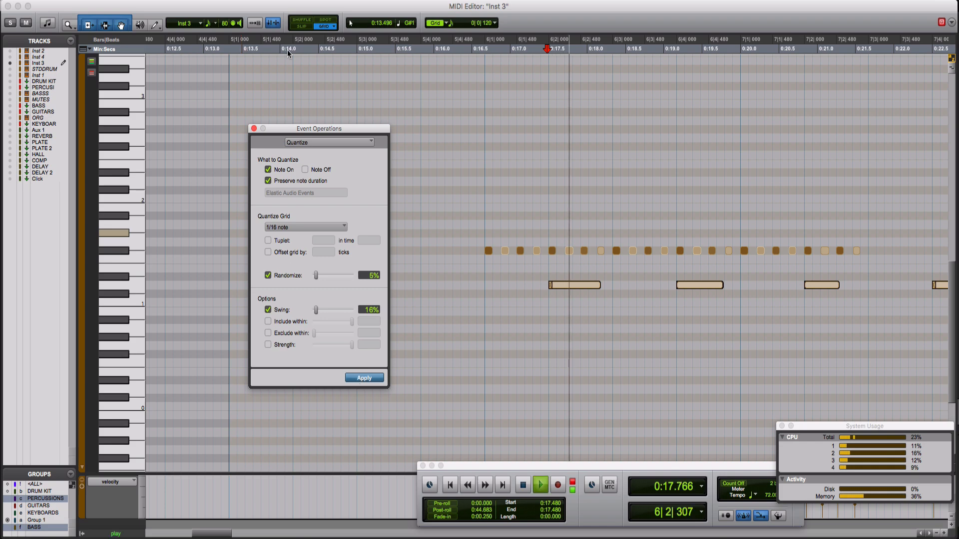
{"action": "key", "text": "space"}
{"action": "left_click", "coordinate": [192, 0]}
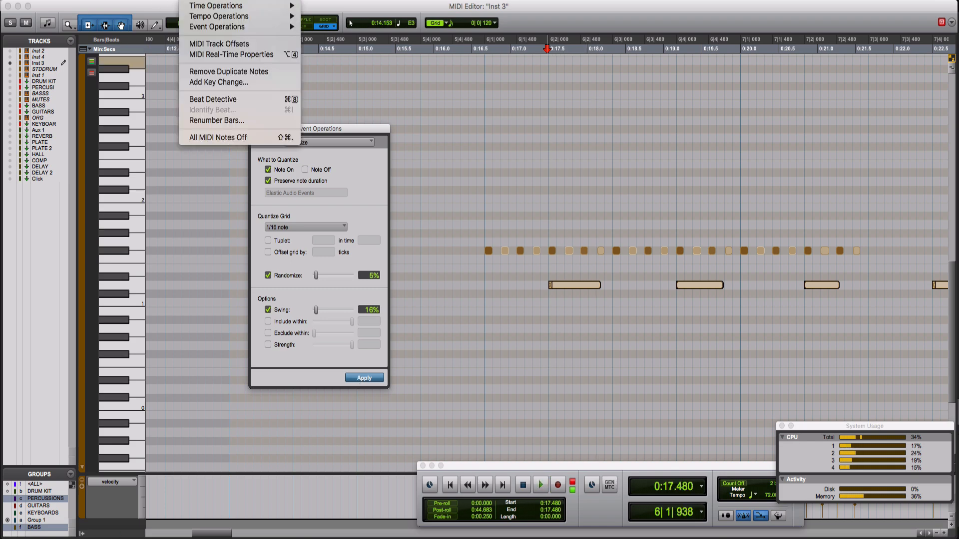
{"action": "left_click", "coordinate": [204, 72]}
{"action": "left_click", "coordinate": [194, 0]}
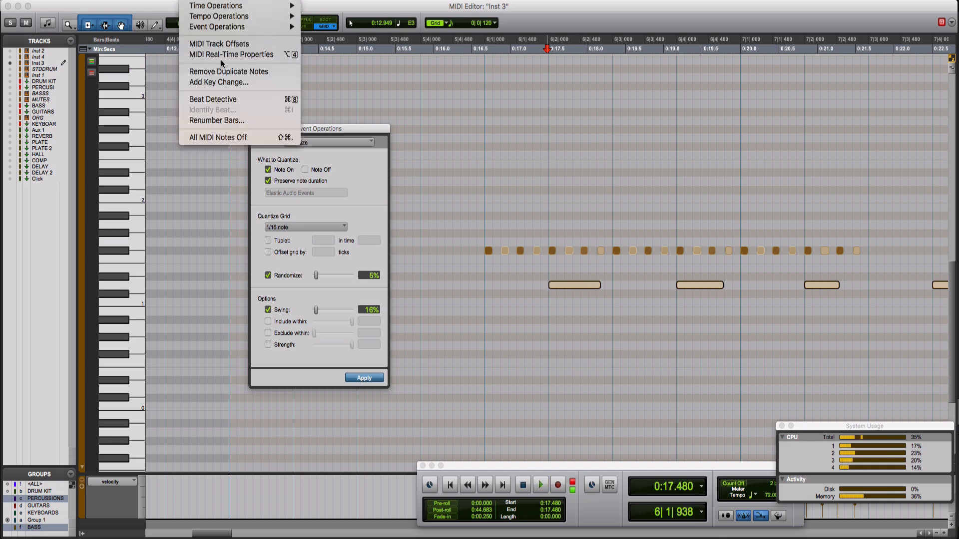
{"action": "left_click", "coordinate": [220, 72]}
{"action": "left_click", "coordinate": [195, 0]}
{"action": "left_click", "coordinate": [217, 72]}
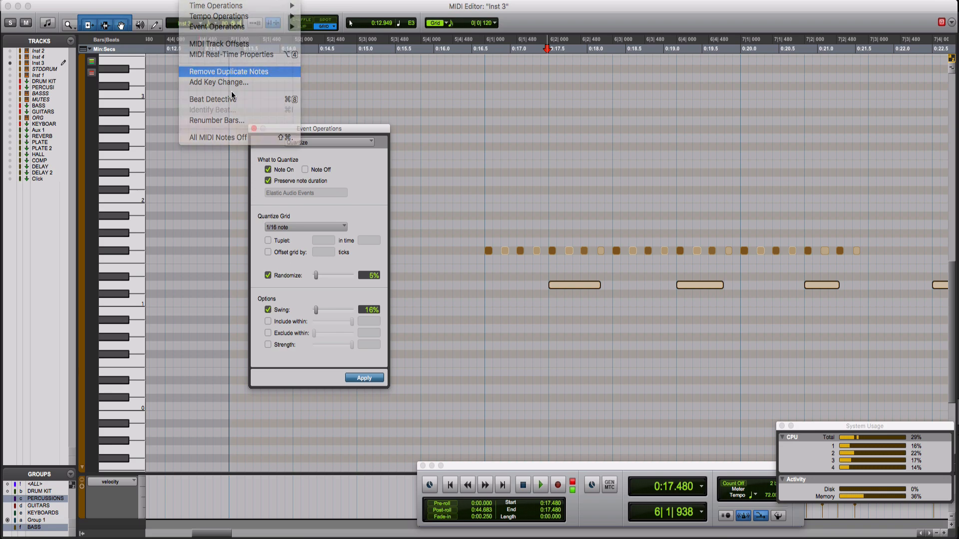
Play back the quantized snare part from 0:17.480, and close the Event Operations window and the MIDI editor
{"action": "key", "text": "space"}
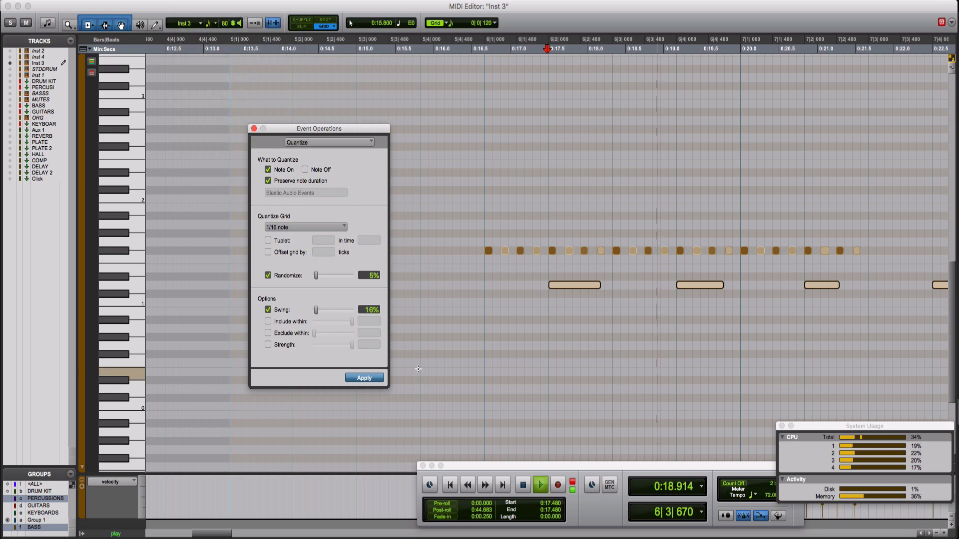
{"action": "key", "text": "r"}
{"action": "key", "text": "r"}
{"action": "key", "text": "r"}
{"action": "key", "text": "r"}
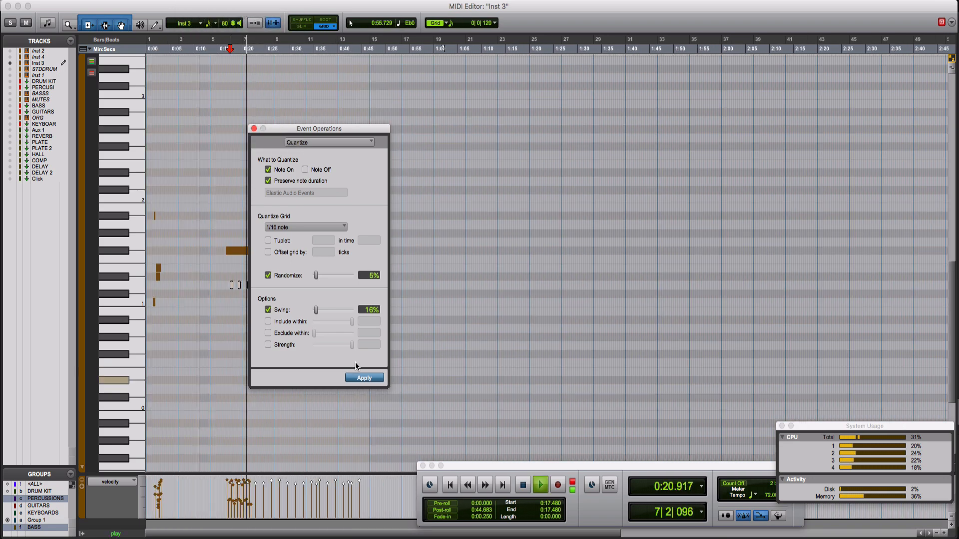
{"action": "left_click", "coordinate": [254, 129]}
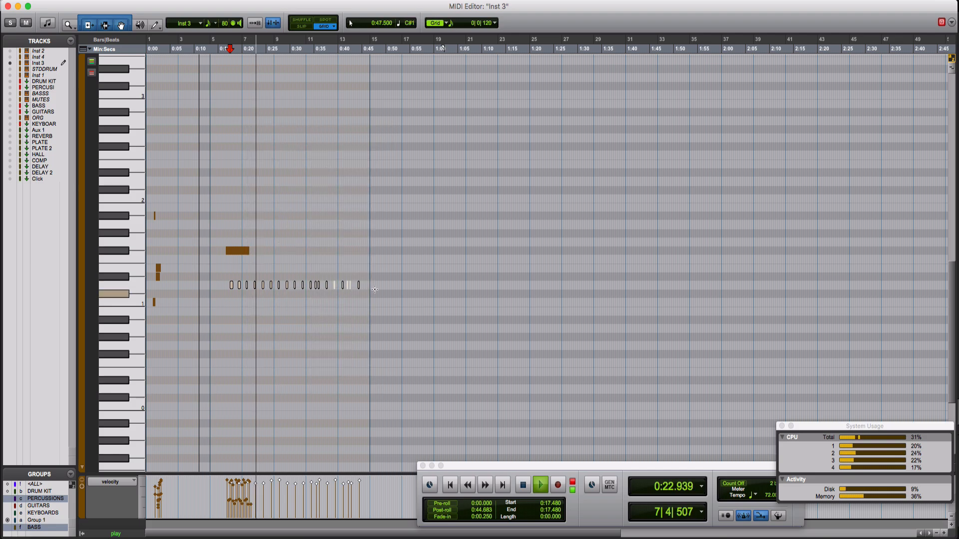
{"action": "key", "text": "space"}
{"action": "left_click_drag", "start_coordinate": [378, 289], "coordinate": [217, 278]}
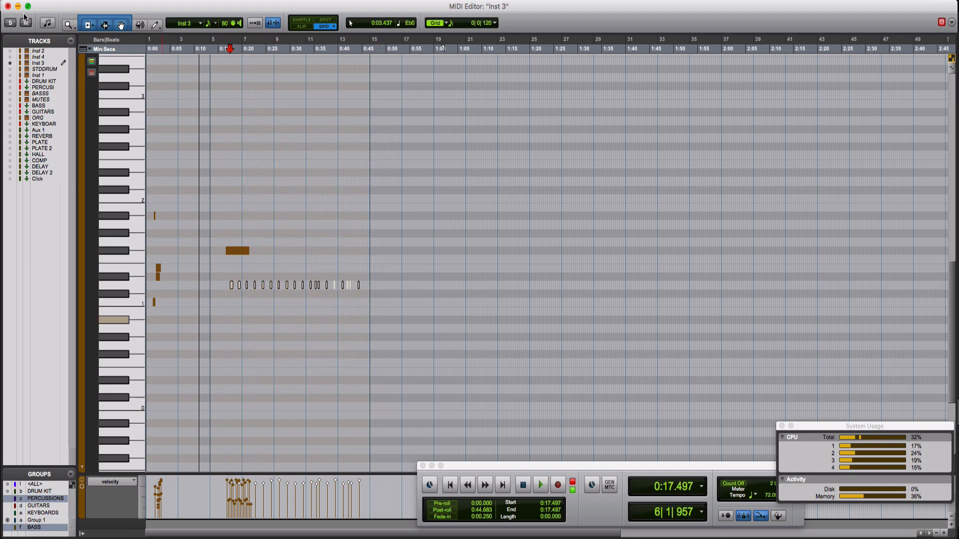
{"action": "left_click", "coordinate": [8, 6]}
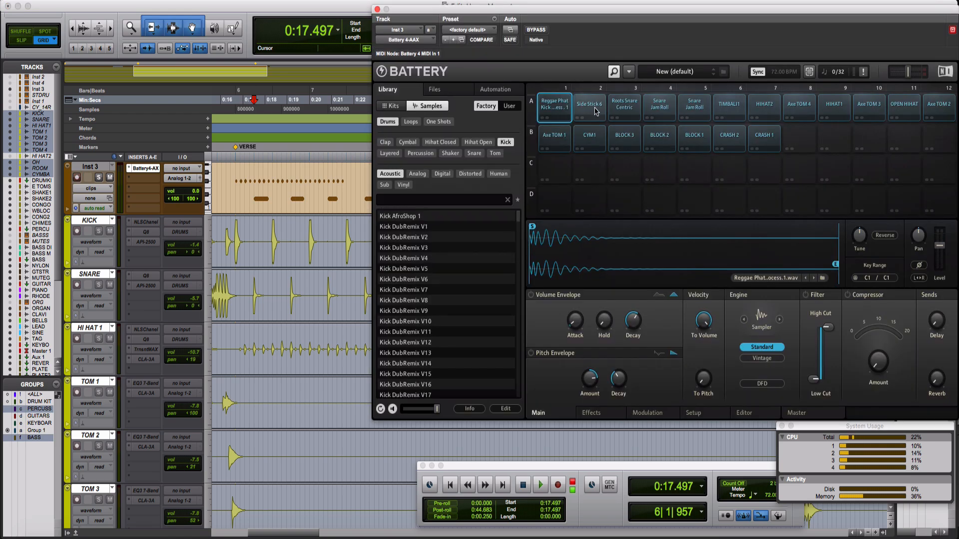
Raise the level of Battery's Roots Snare Centric cell slightly, play the result and close the instrument window
{"action": "left_click", "coordinate": [624, 106]}
{"action": "left_click_drag", "start_coordinate": [941, 248], "coordinate": [941, 246]}
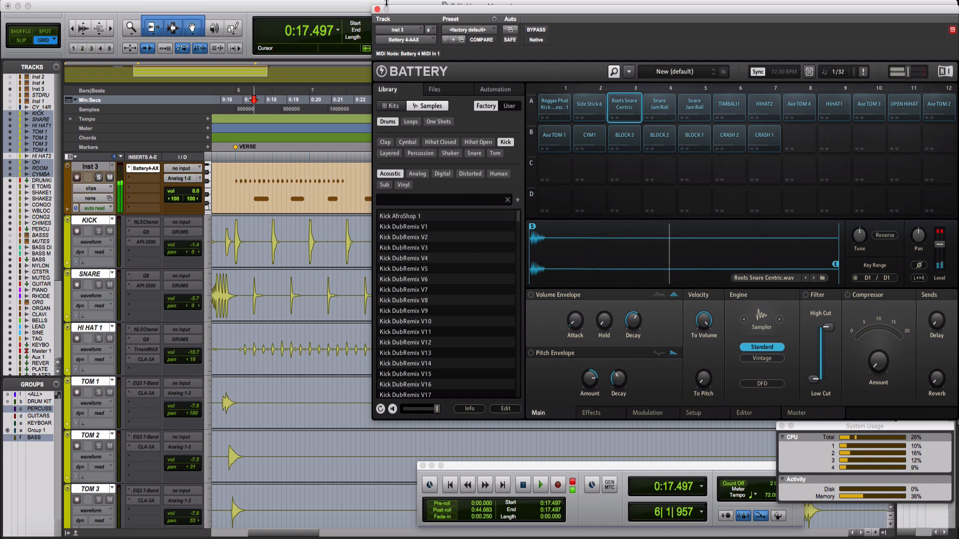
{"action": "key", "text": "space"}
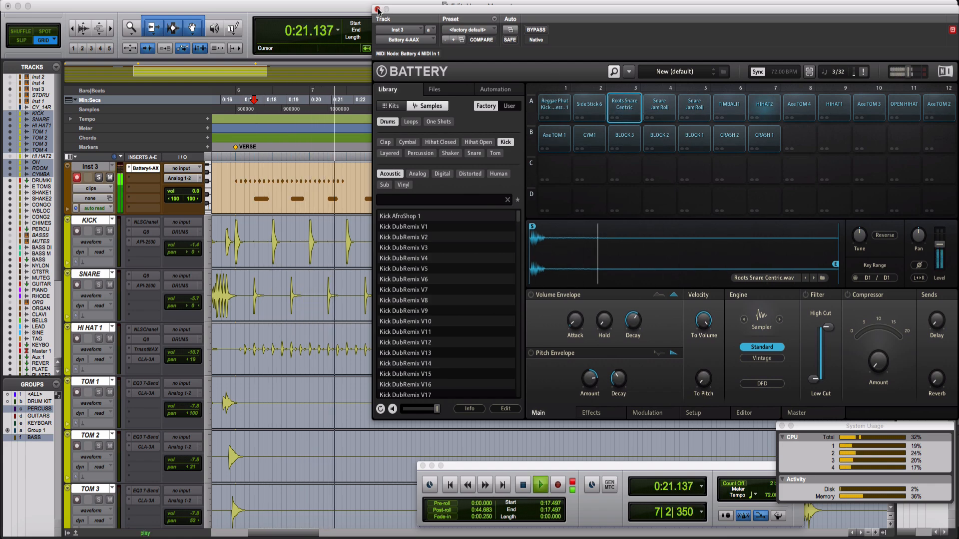
{"action": "left_click", "coordinate": [377, 10]}
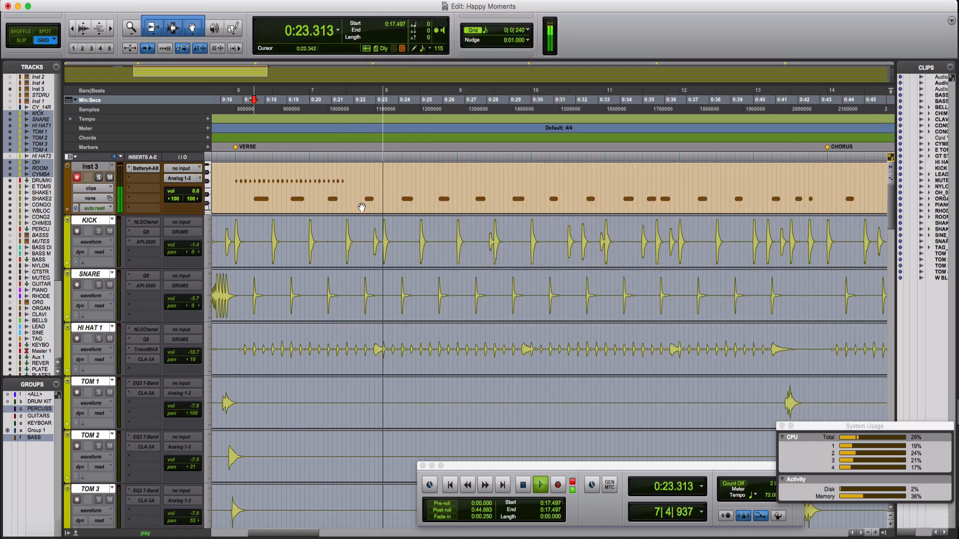
Set the level of Battery's HIHAT2 cell to 5.3 dB and play the drums from the VERSE marker
{"action": "left_click", "coordinate": [234, 169]}
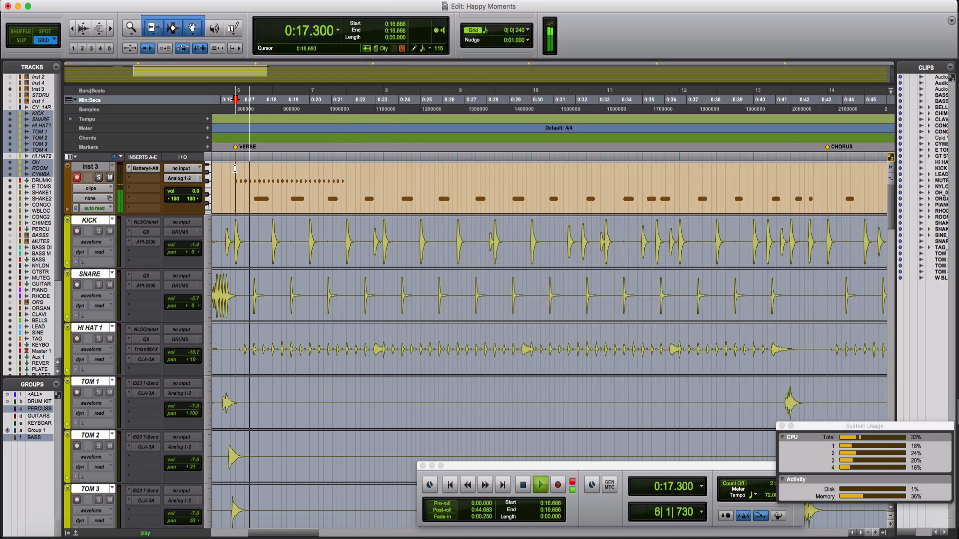
{"action": "left_click", "coordinate": [142, 168]}
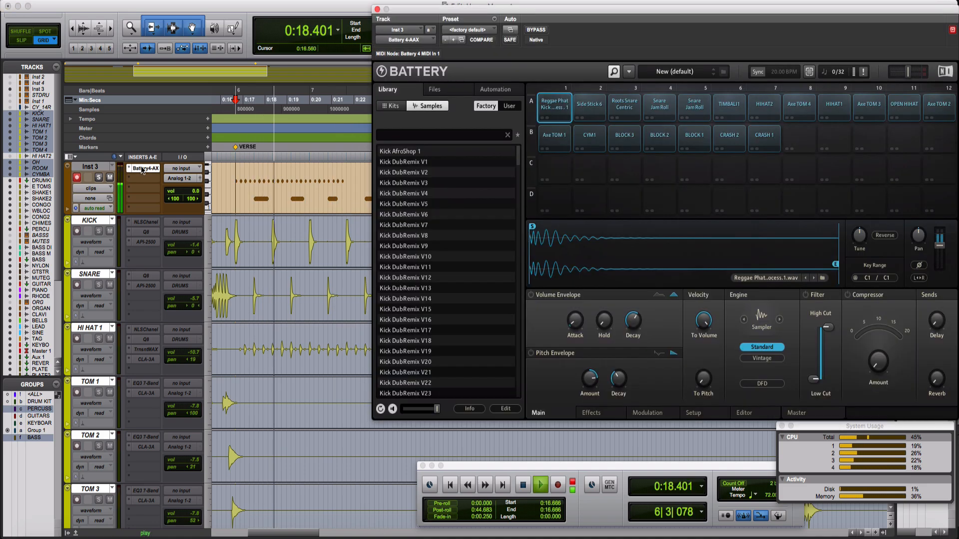
{"action": "left_click", "coordinate": [765, 106]}
{"action": "key", "text": "space"}
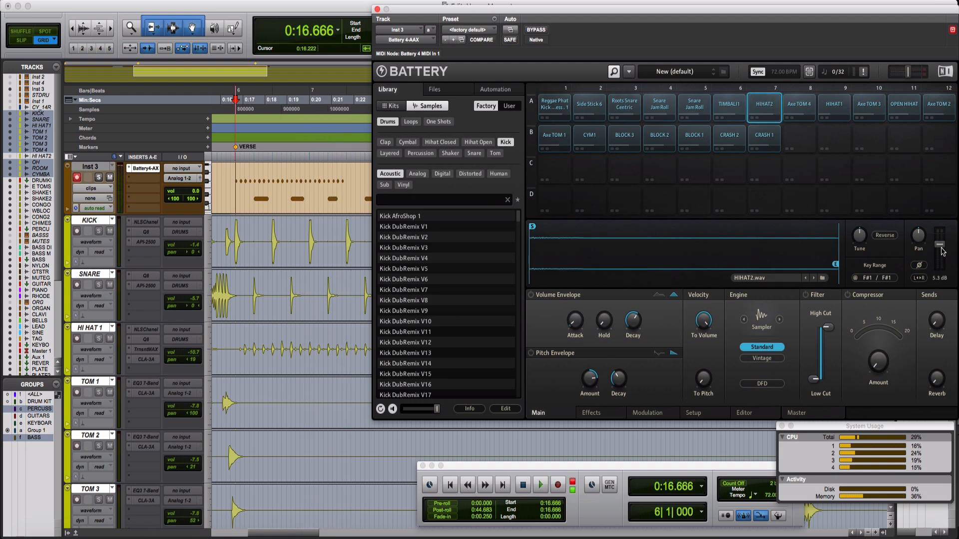
{"action": "key", "text": "space"}
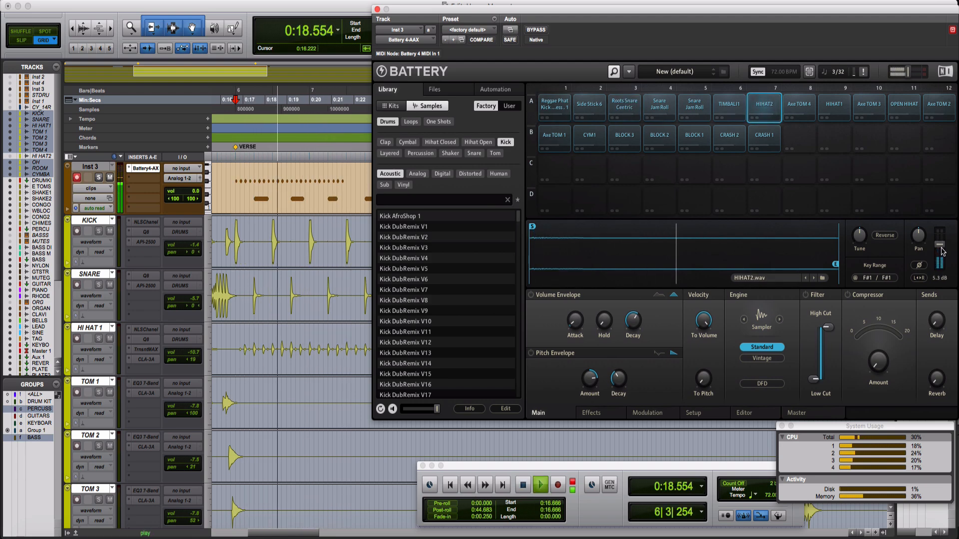
Raise the level of Battery's HIHAT2 cell to 6.3 dB, stop playback and close the instrument window
{"action": "left_click_drag", "start_coordinate": [941, 248], "coordinate": [939, 248]}
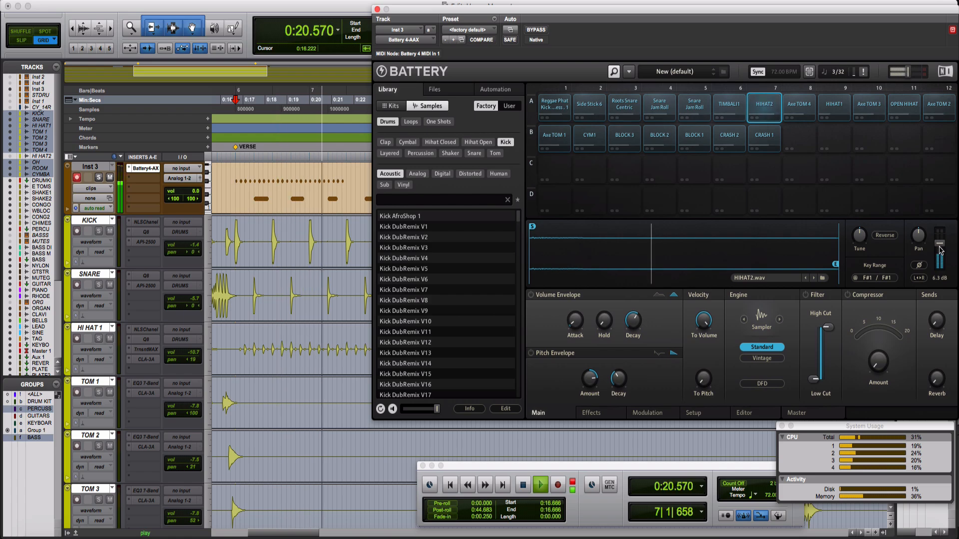
{"action": "key", "text": "space"}
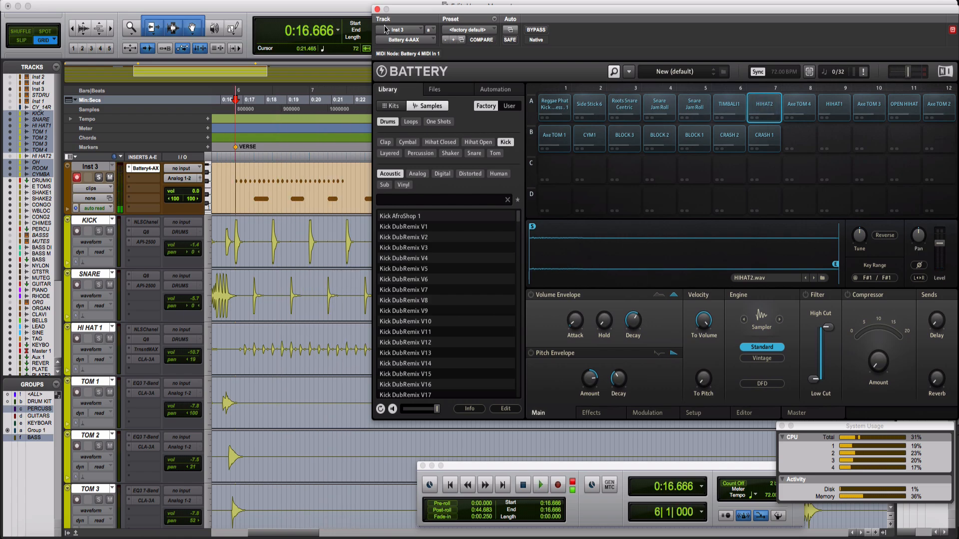
{"action": "left_click", "coordinate": [378, 9]}
Open the Inst 3 drum clip in the MIDI editor and stop playback
{"action": "double_click", "coordinate": [358, 197]}
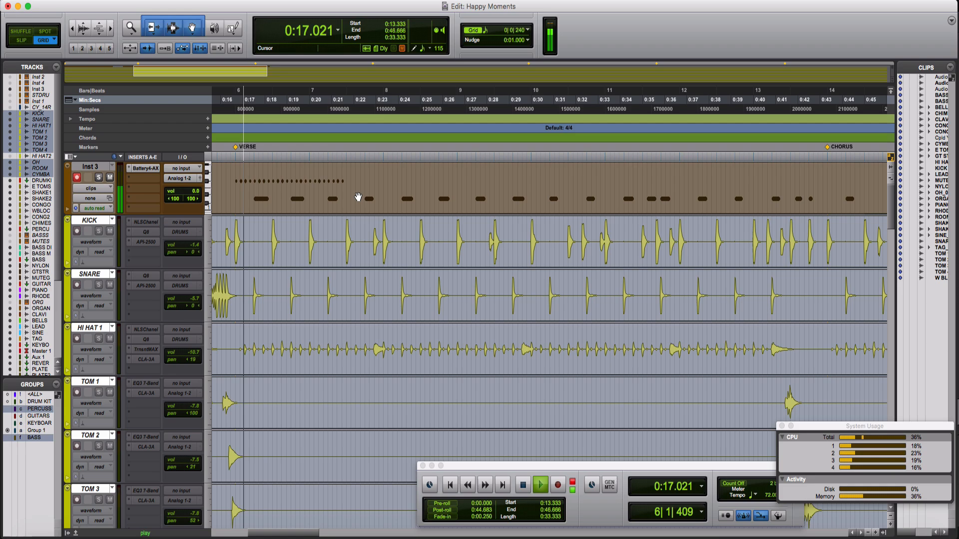
{"action": "key", "text": "space"}
{"action": "left_click", "coordinate": [392, 278]}
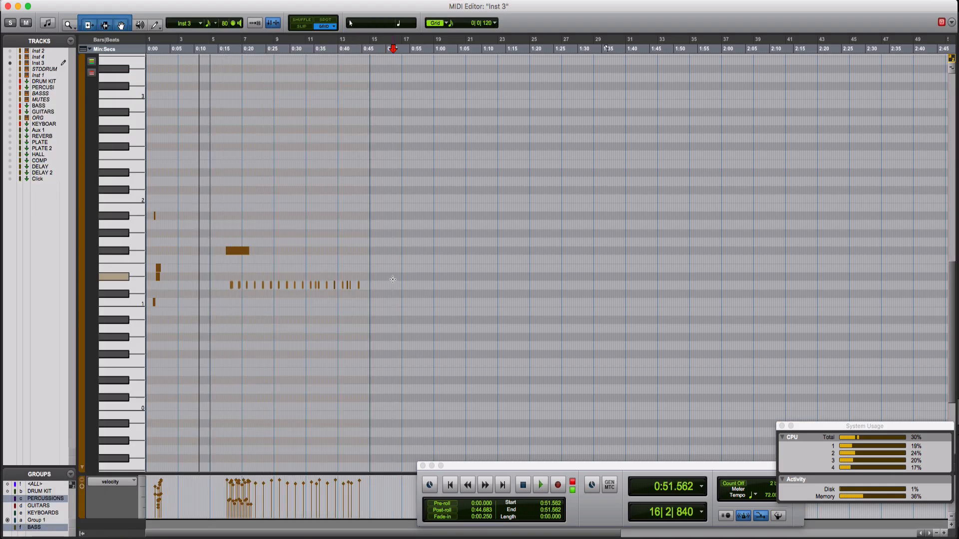
{"action": "left_click", "coordinate": [327, 264]}
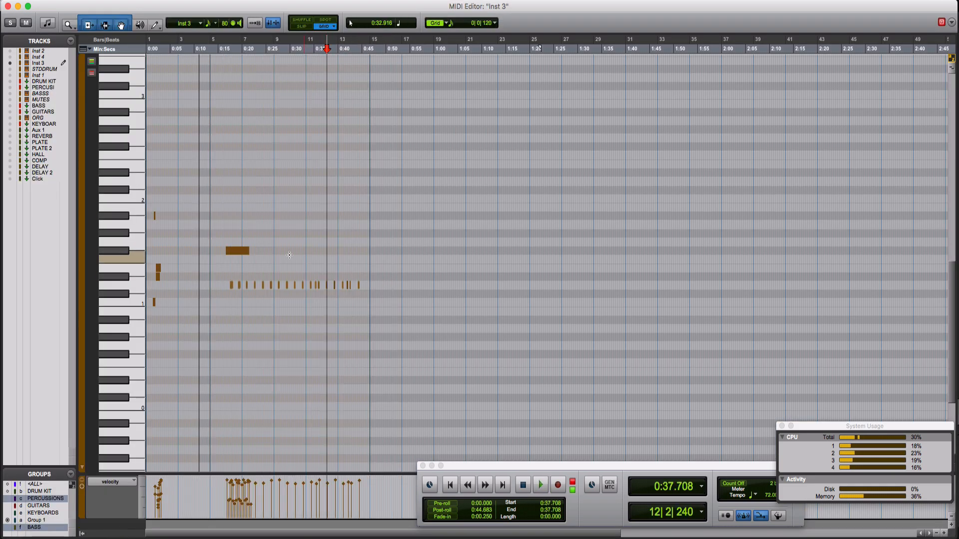
Delete the surplus hi-hat notes from bar 7 onward, keeping only the one-bar pattern in bar 6
{"action": "left_click", "coordinate": [243, 234]}
{"action": "key", "text": "super+]"}
{"action": "key", "text": "super+]"}
{"action": "key", "text": "super+]"}
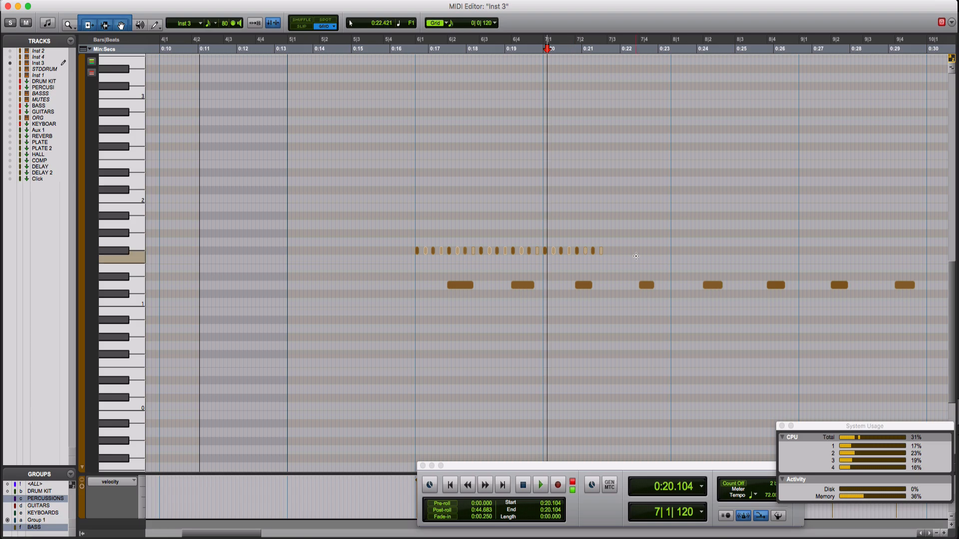
{"action": "left_click_drag", "start_coordinate": [630, 253], "coordinate": [415, 249]}
{"action": "key", "text": "Delete"}
Duplicate the one-bar hi-hat pattern from bar 6 repeatedly until it fills through bar 20
{"action": "key", "text": "super+d"}
{"action": "key", "text": "super+d"}
{"action": "key", "text": "super+d"}
{"action": "key", "text": "super+d"}
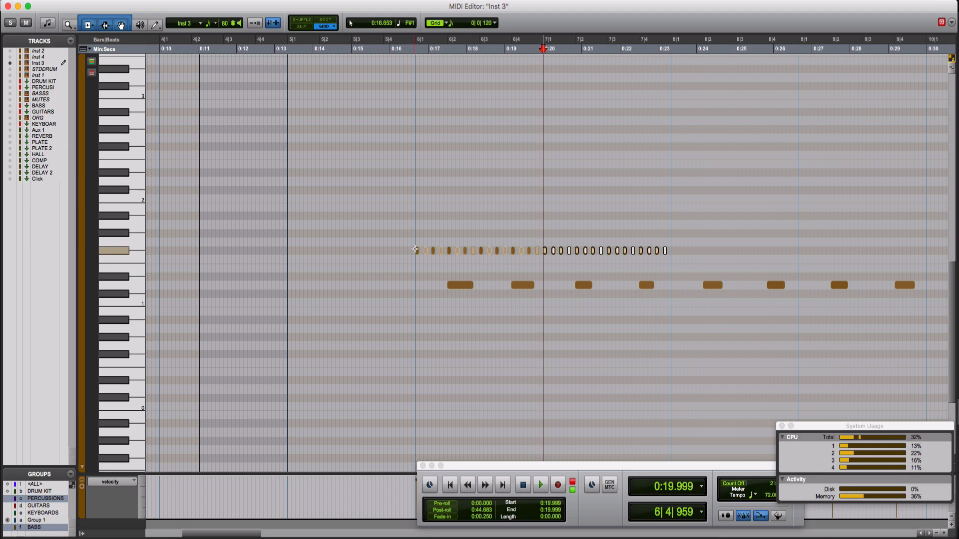
{"action": "key", "text": "super+d"}
{"action": "key", "text": "super+bracketleft"}
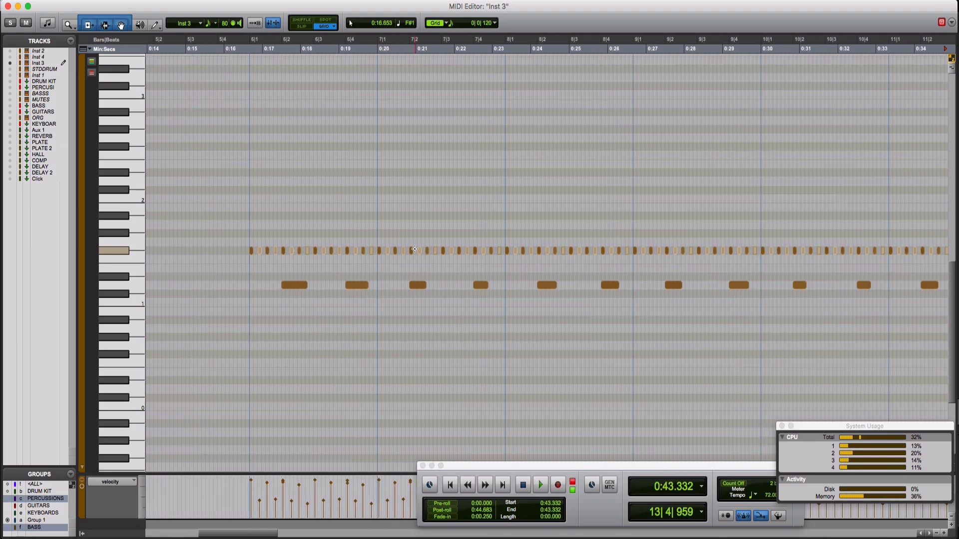
{"action": "key", "text": "super+bracketleft"}
{"action": "key", "text": "super+d"}
{"action": "key", "text": "super+d"}
{"action": "key", "text": "super+d"}
{"action": "key", "text": "super+d"}
{"action": "key", "text": "super+d"}
{"action": "key", "text": "super+d"}
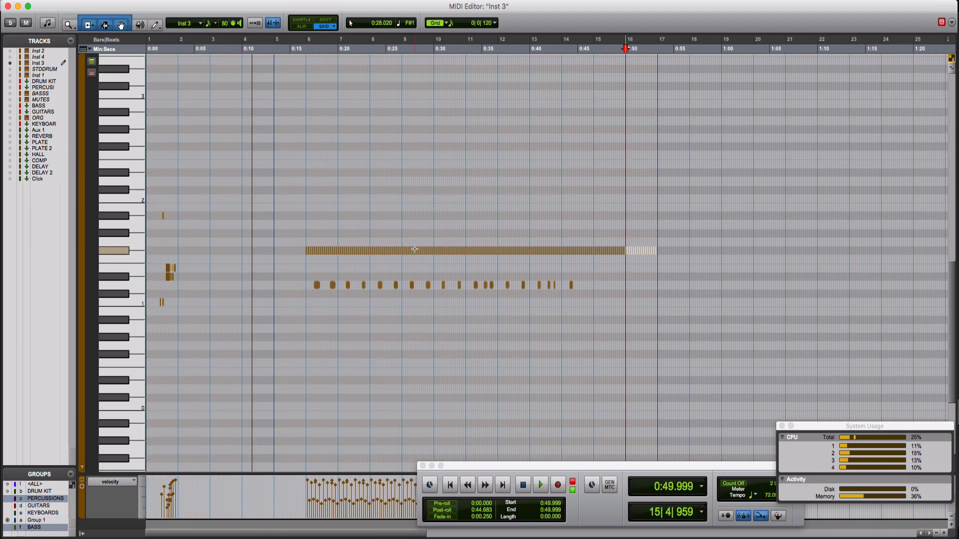
Move the hi-hat note near 9|4|480 up to Bb1 and remove the F#1 note right after it
{"action": "left_click", "coordinate": [307, 271]}
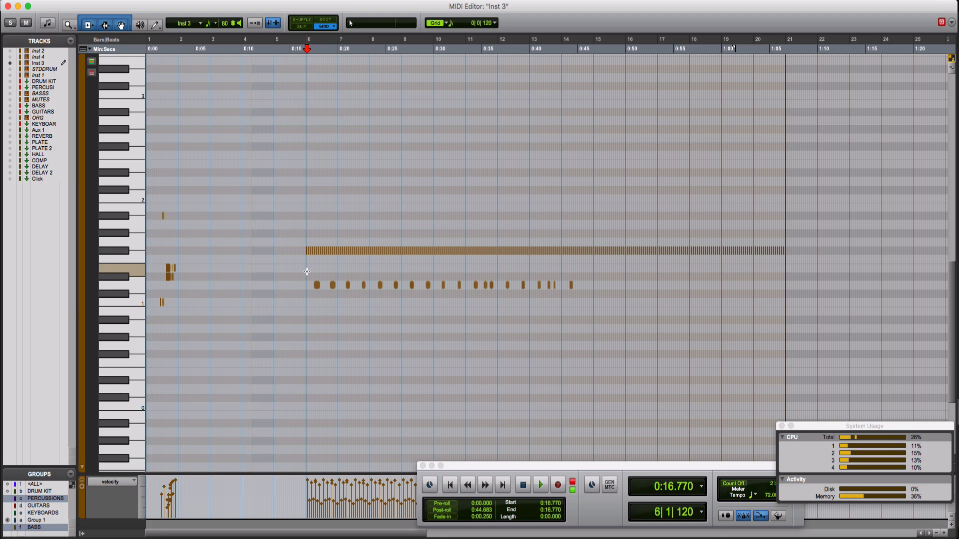
{"action": "left_click", "coordinate": [425, 235]}
{"action": "key", "text": "super+bracketright"}
{"action": "key", "text": "super+bracketright"}
{"action": "key", "text": "super+bracketright"}
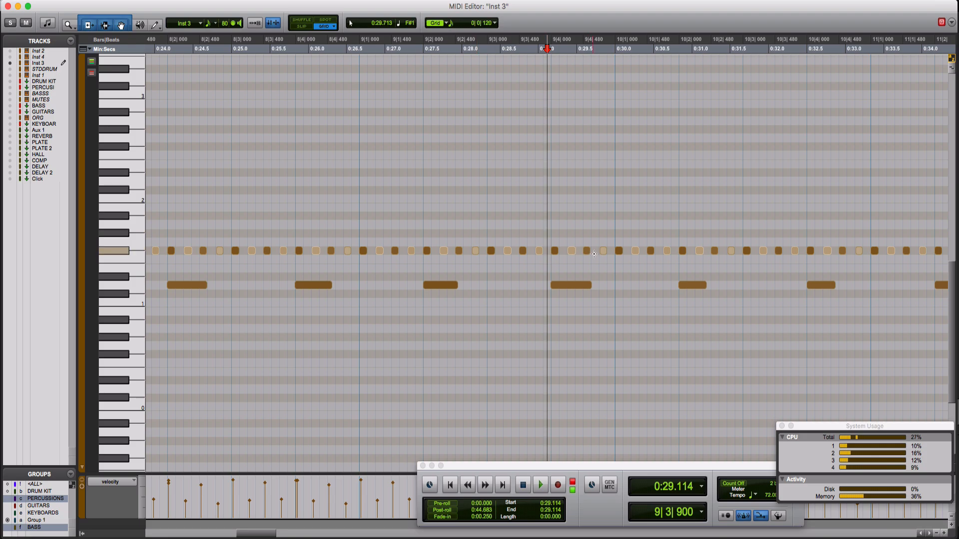
{"action": "left_click_drag", "start_coordinate": [588, 253], "coordinate": [586, 215]}
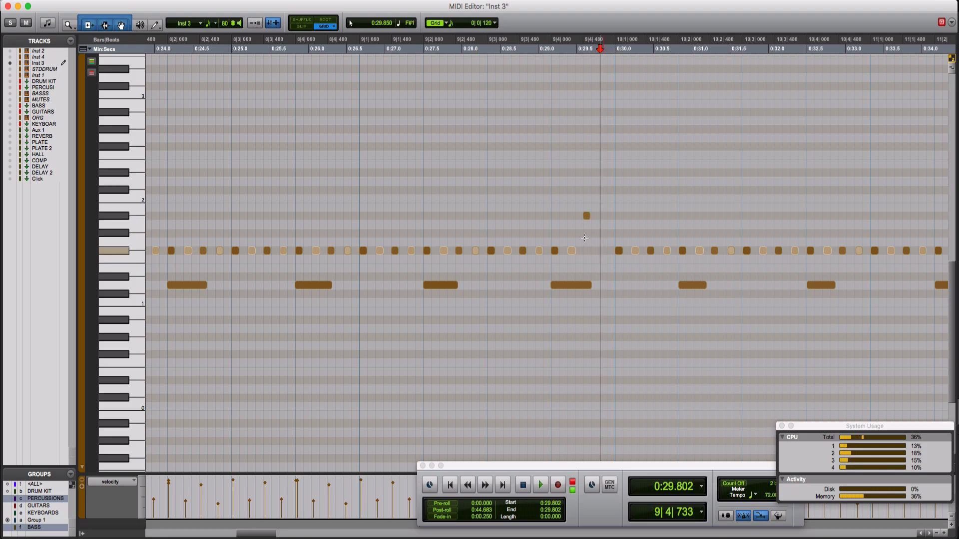
{"action": "left_click", "coordinate": [587, 217]}
{"action": "scroll", "coordinate": [589, 224], "scroll_direction": "right", "scroll_amount": 6}
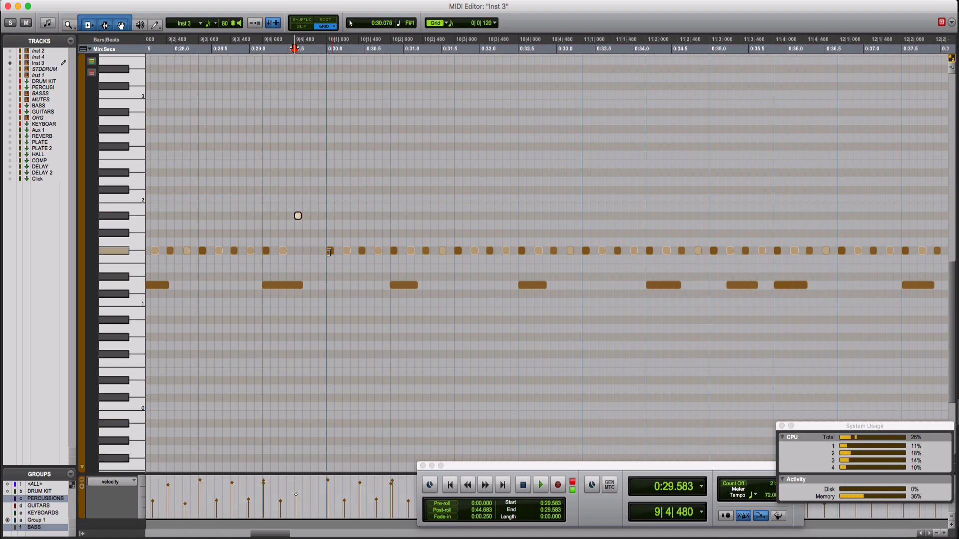
{"action": "left_click", "coordinate": [330, 252]}
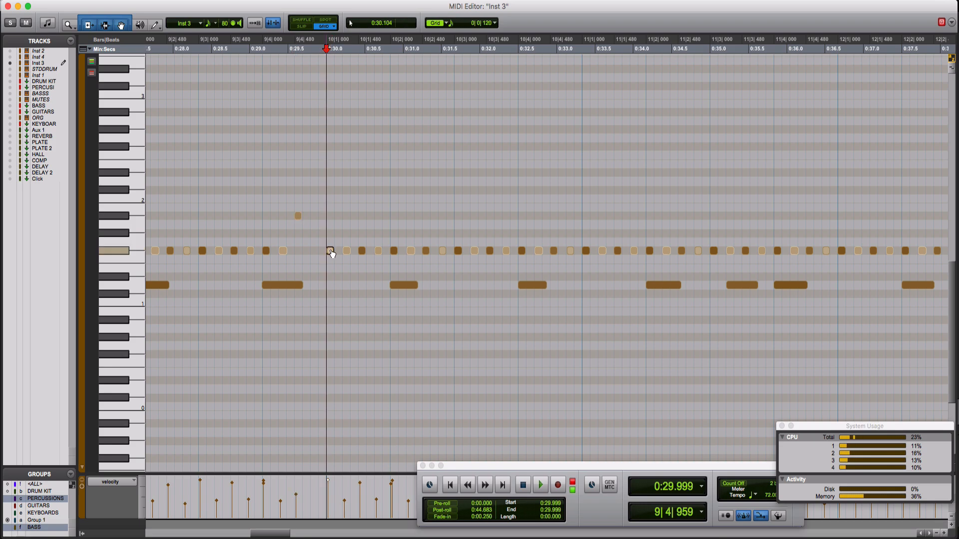
{"action": "left_click", "coordinate": [298, 216]}
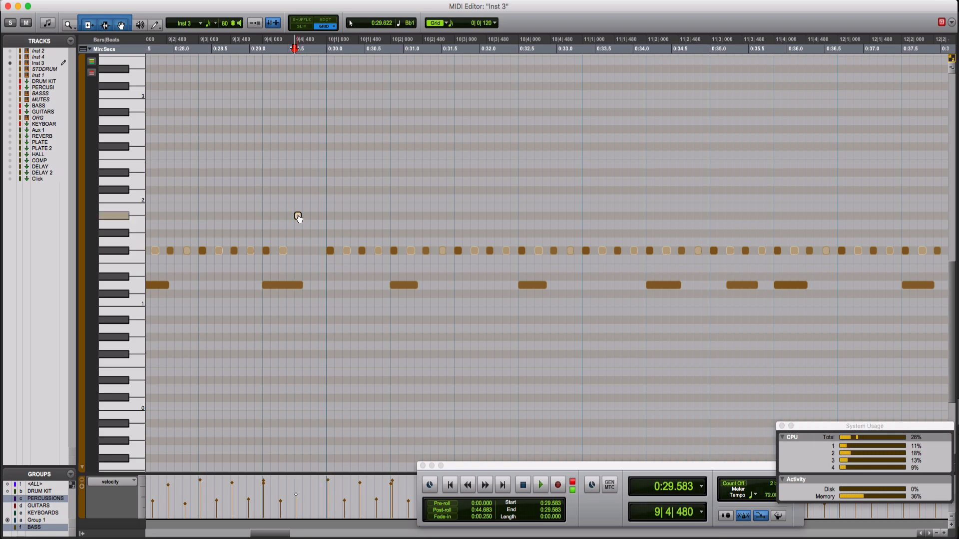
Set the velocity of the Bb1 note at the end of bar 9 to 100 and audition the passage around it
{"action": "left_click", "coordinate": [260, 204]}
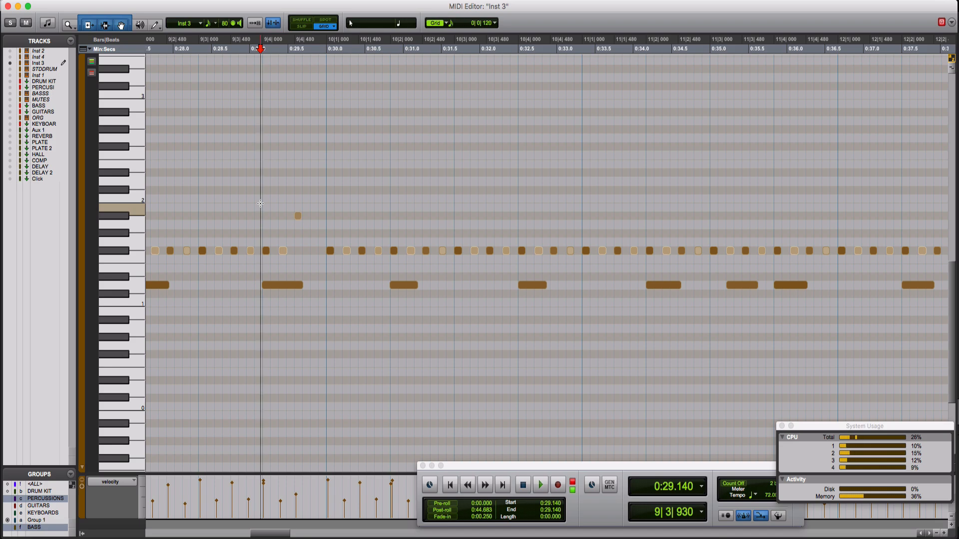
{"action": "key", "text": "space"}
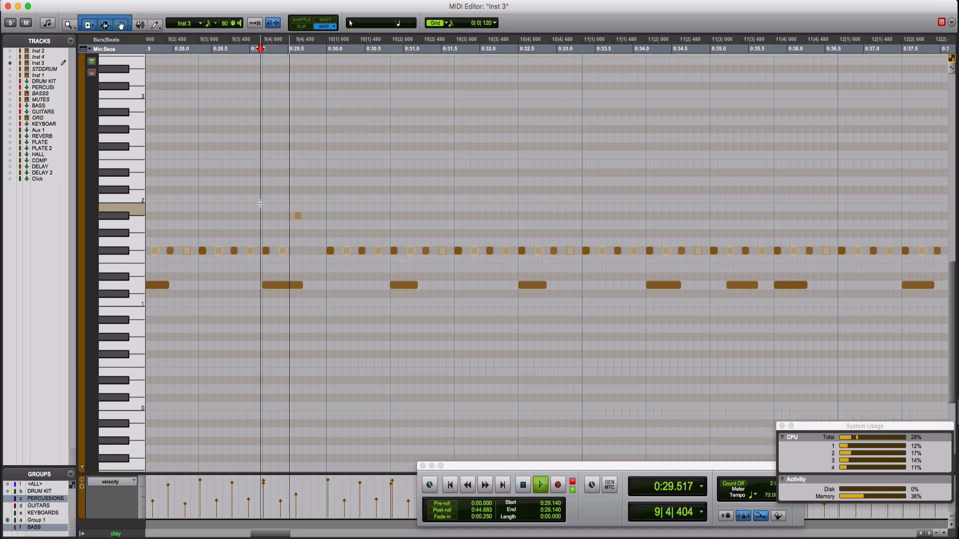
{"action": "left_click", "coordinate": [291, 216]}
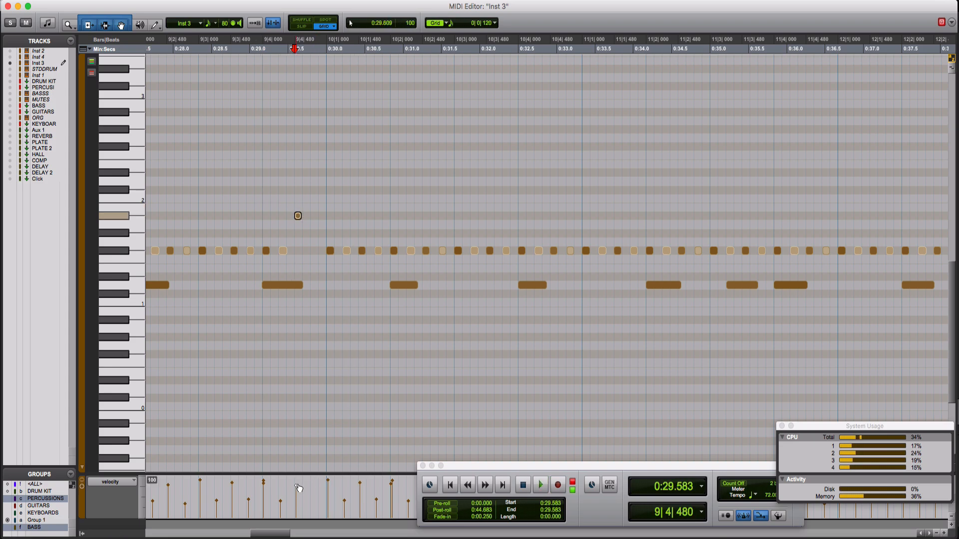
{"action": "left_click", "coordinate": [193, 344]}
{"action": "key", "text": "space"}
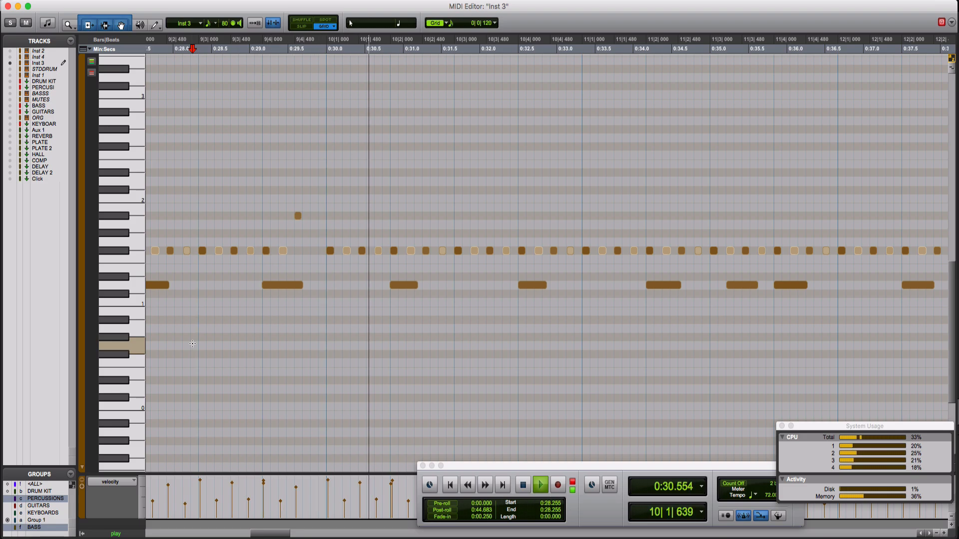
Delete all F#1 hi-hat notes from bar 10 onward
{"action": "key", "text": "super+bracketleft"}
{"action": "key", "text": "super+bracketleft"}
{"action": "key", "text": "super+bracketleft"}
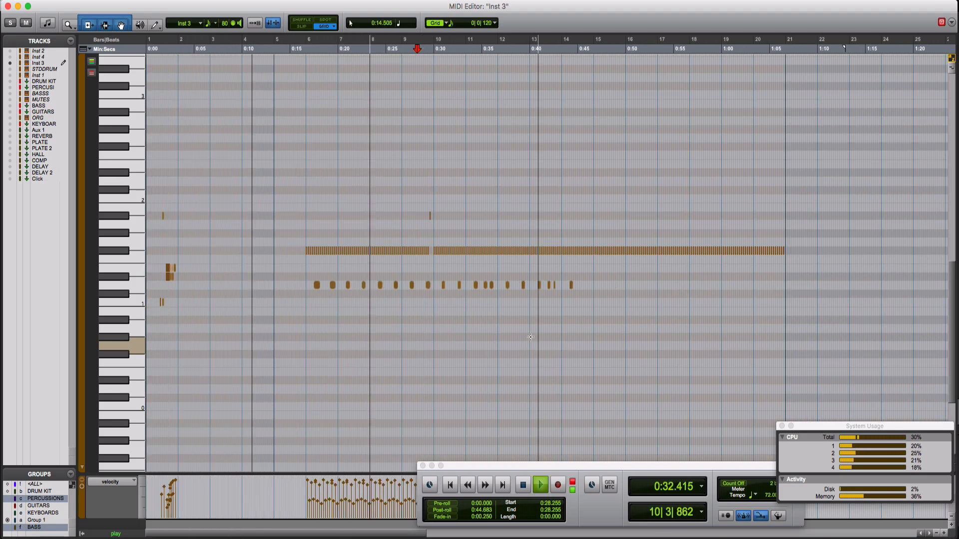
{"action": "left_click_drag", "start_coordinate": [433, 236], "coordinate": [816, 262]}
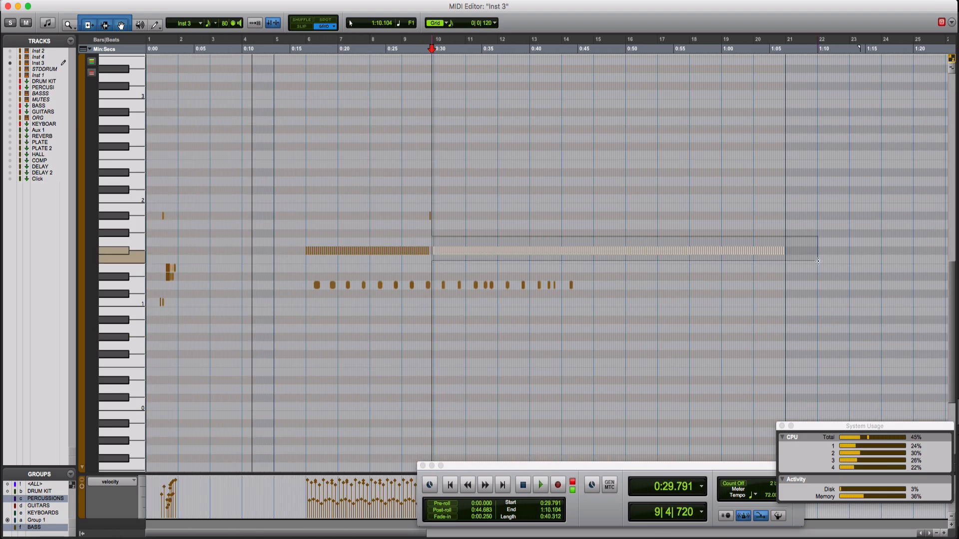
{"action": "key", "text": "Delete"}
Duplicate the four-bar hi-hat pattern of bars 6 to 9, including its Bb1 note, four times through bar 25
{"action": "left_click_drag", "start_coordinate": [437, 211], "coordinate": [290, 257]}
{"action": "key", "text": "super+d"}
{"action": "key", "text": "super+d"}
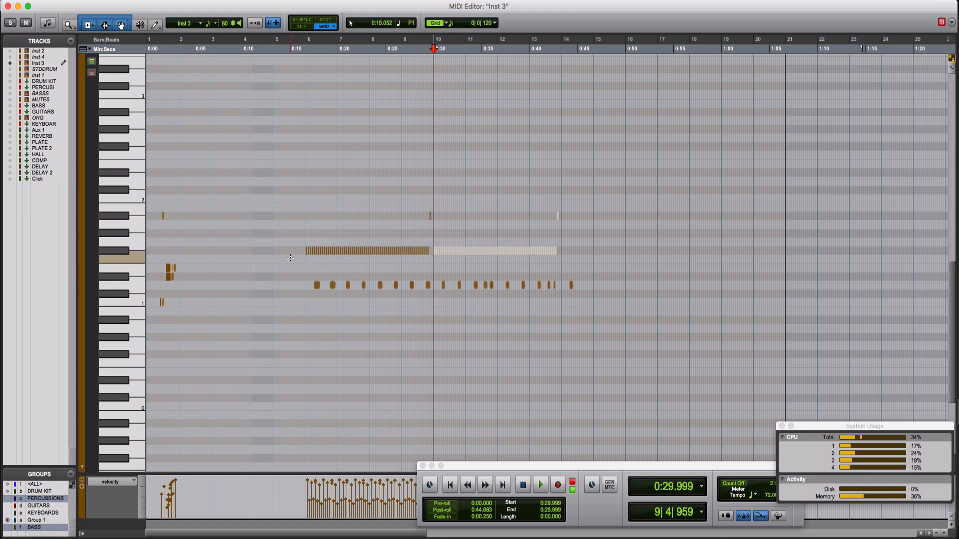
{"action": "key", "text": "super+d"}
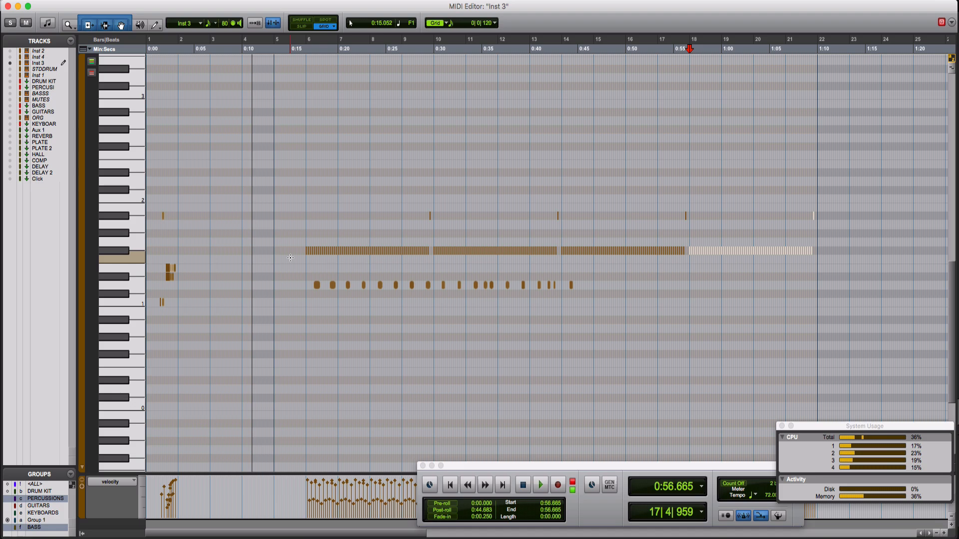
{"action": "key", "text": "super+d"}
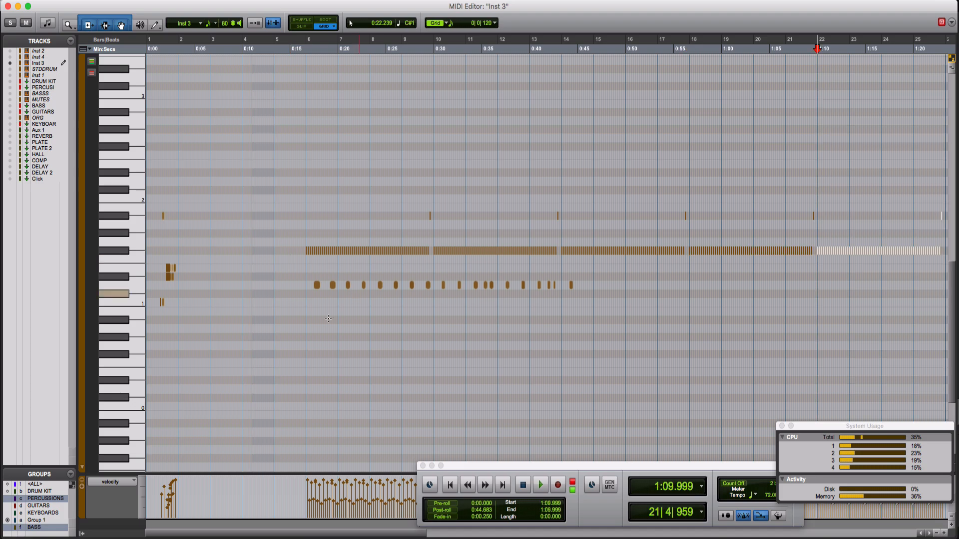
Play back the snare and hi-hat pattern from the start of bar 6
{"action": "left_click", "coordinate": [309, 283]}
{"action": "key", "text": "space"}
{"action": "key", "text": "super+bracketright"}
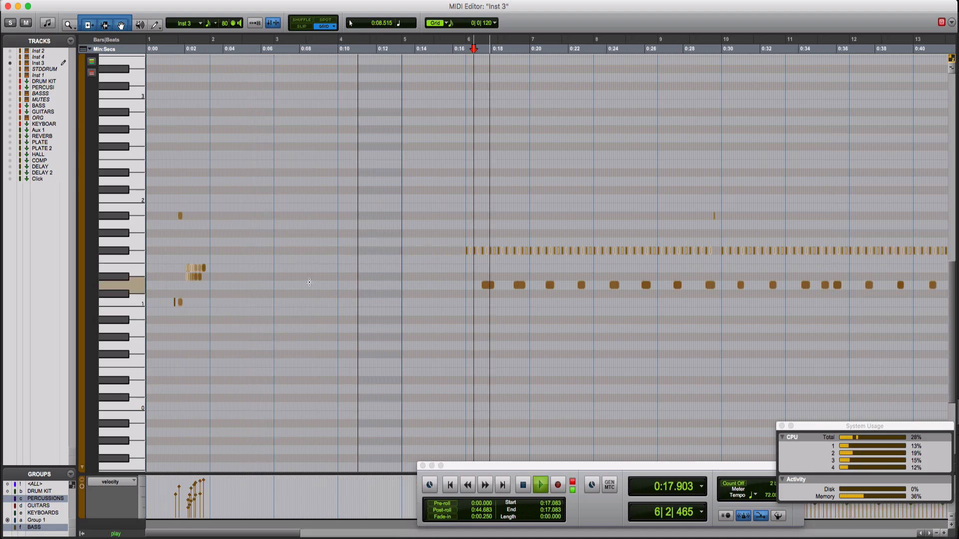
{"action": "scroll", "coordinate": [309, 282], "scroll_direction": "right", "scroll_amount": 5}
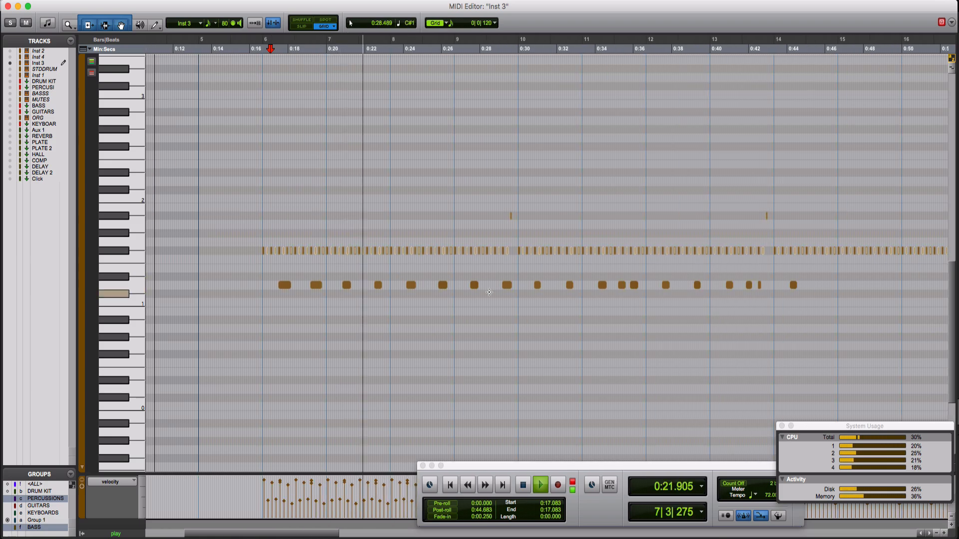
Record a kick part on C1 over the hi-hat and snare, starting the pass at bar 5
{"action": "left_click", "coordinate": [200, 252]}
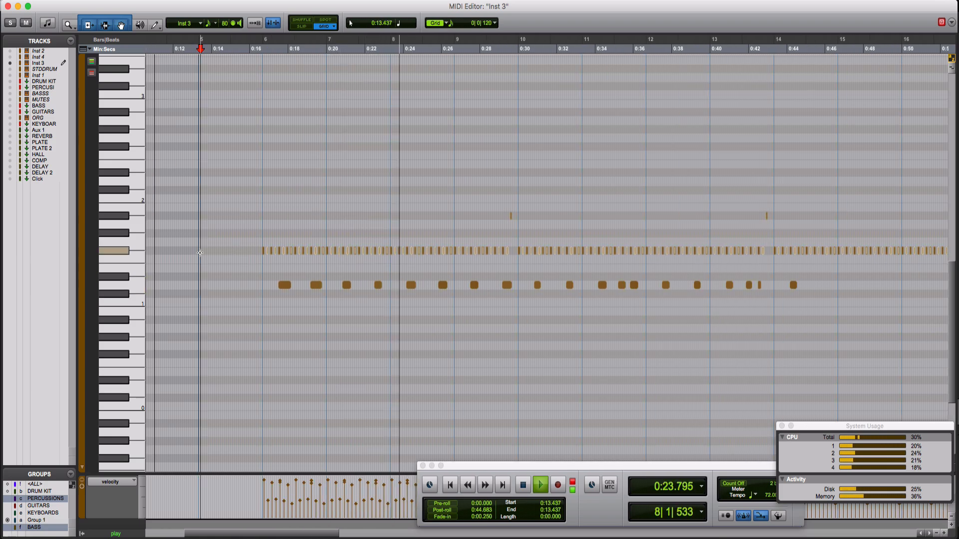
{"action": "key", "text": "space"}
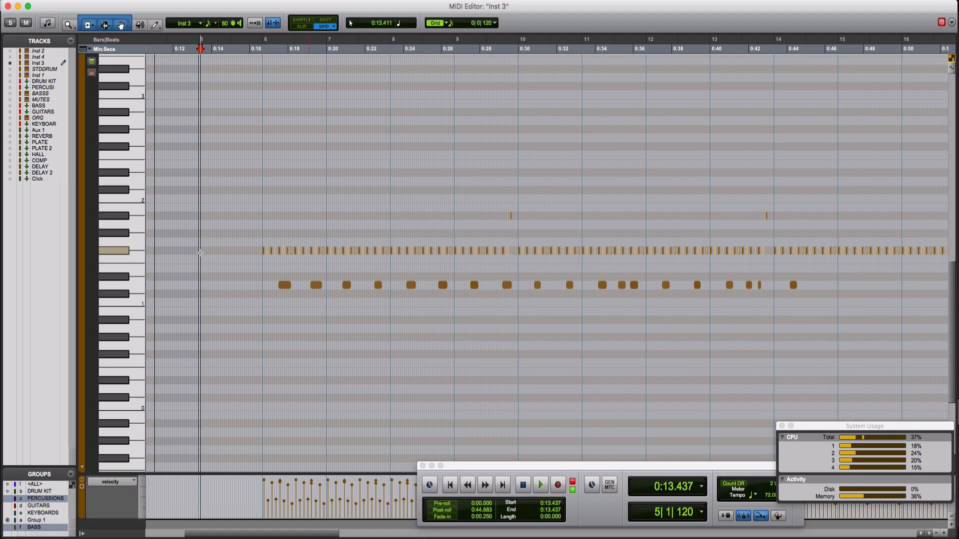
{"action": "key", "text": "space"}
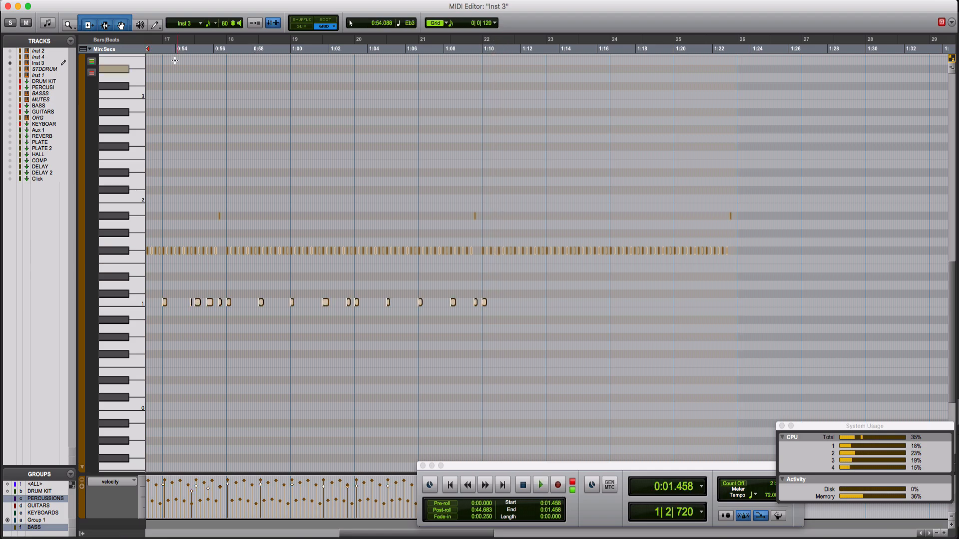
Remove duplicate notes from the selected C1 kick notes and bring up the Quantize settings, placed clear of the kick notes around bar 22
{"action": "left_click", "coordinate": [200, 1]}
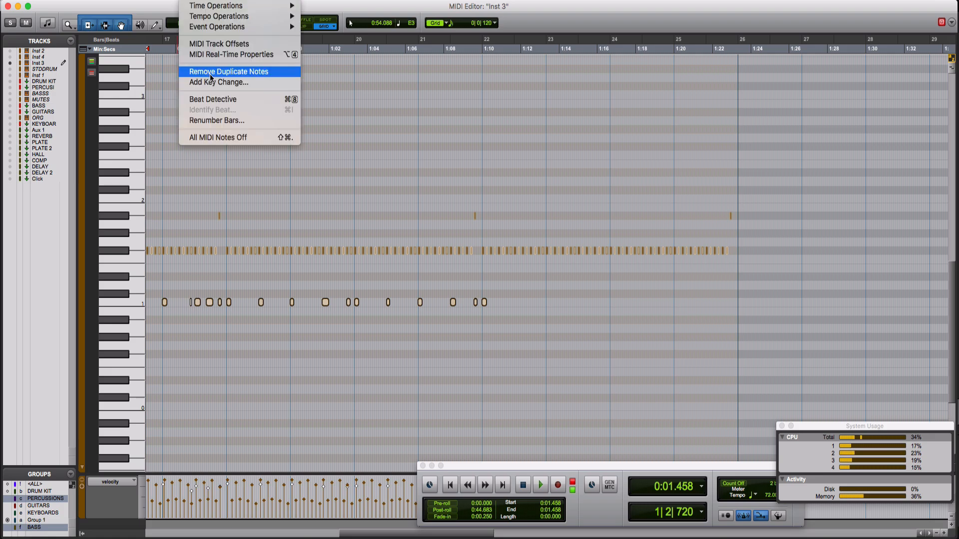
{"action": "left_click", "coordinate": [210, 73]}
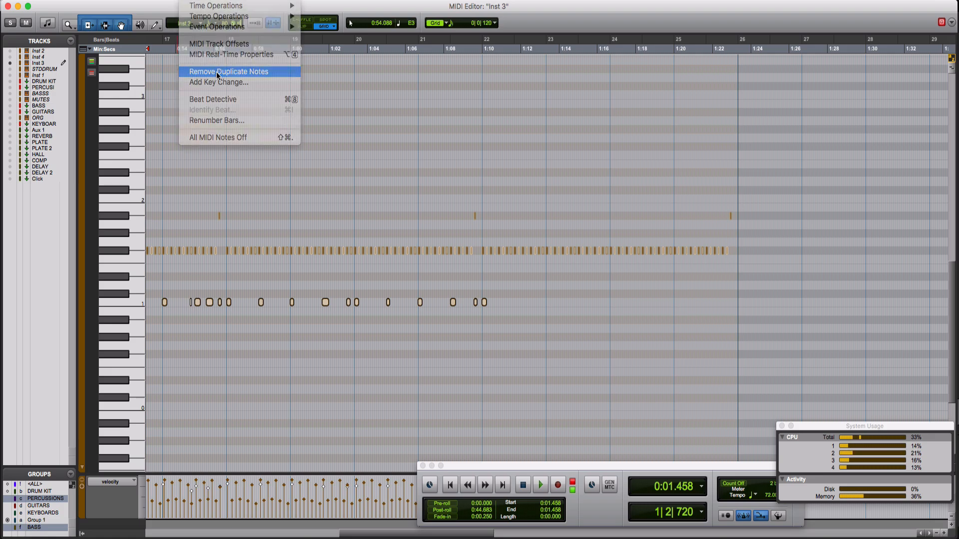
{"action": "key", "text": "alt+0"}
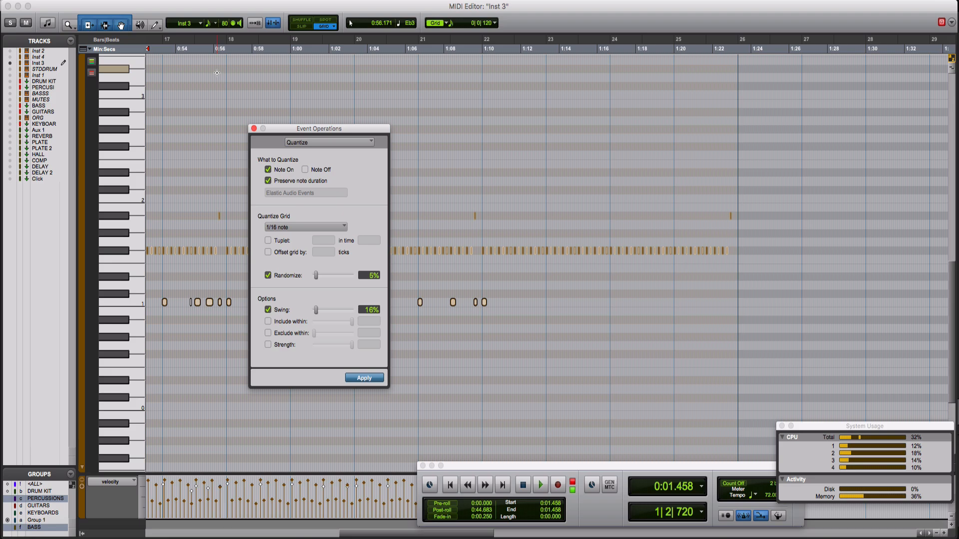
{"action": "key", "text": "t"}
{"action": "key", "text": "t"}
{"action": "key", "text": "t"}
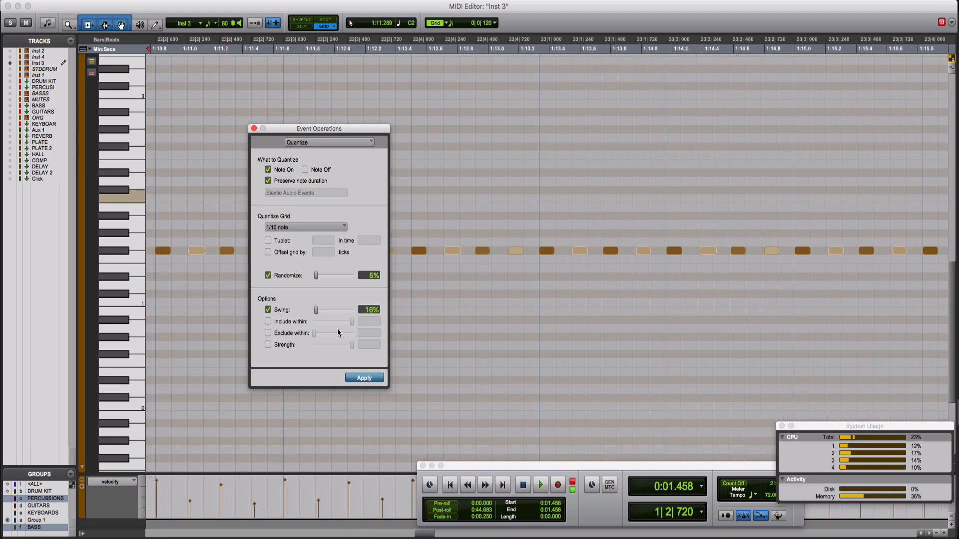
{"action": "key", "text": "r"}
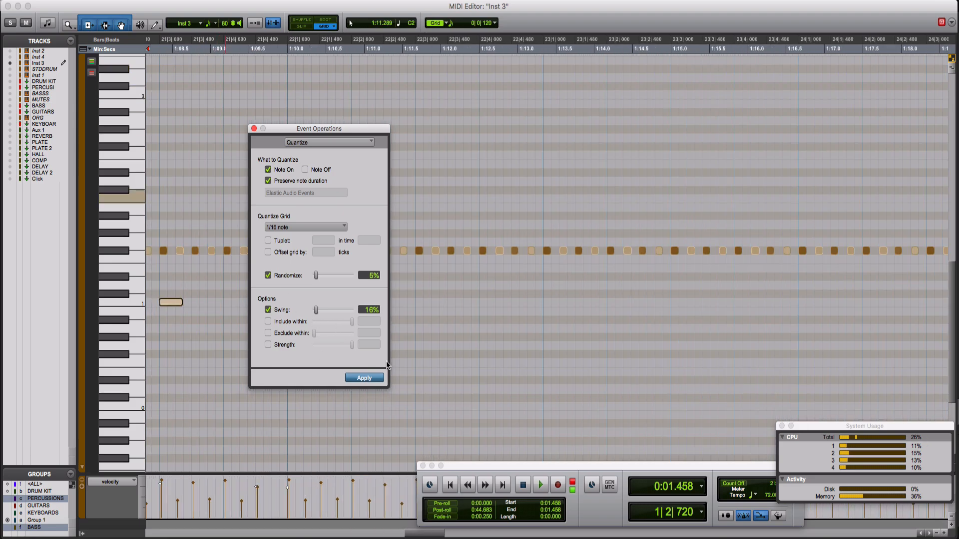
{"action": "scroll", "coordinate": [390, 376], "scroll_direction": "left", "scroll_amount": 3}
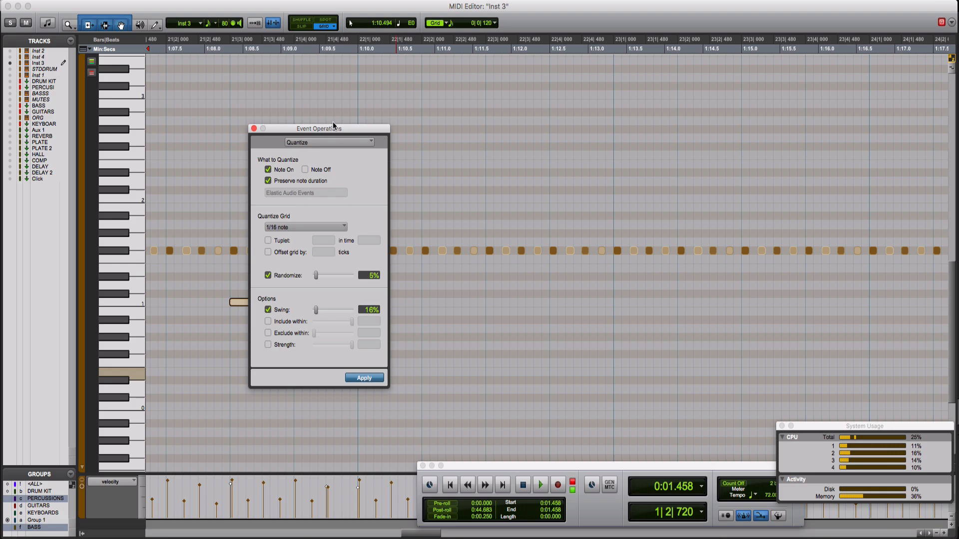
{"action": "left_click_drag", "start_coordinate": [333, 125], "coordinate": [770, 77]}
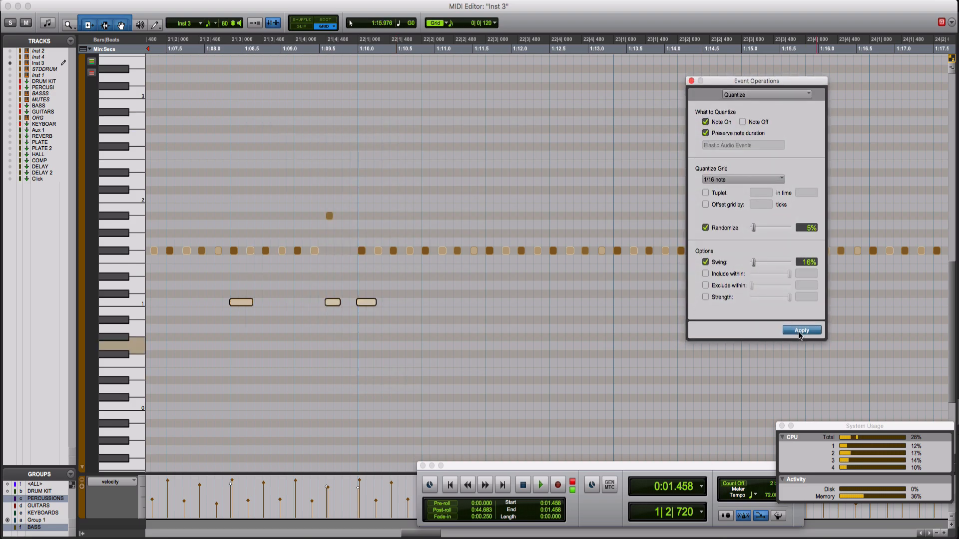
Set the editor grid to 1/16 note and quantize the kick notes to 1/16 with 5% randomize and 16% swing
{"action": "left_click", "coordinate": [740, 179]}
{"action": "left_click", "coordinate": [772, 174]}
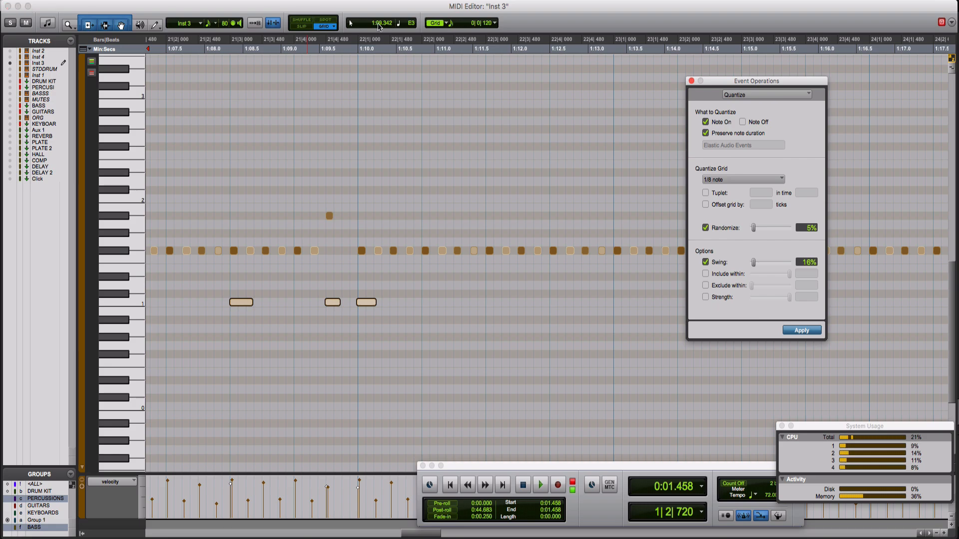
{"action": "left_click", "coordinate": [452, 26]}
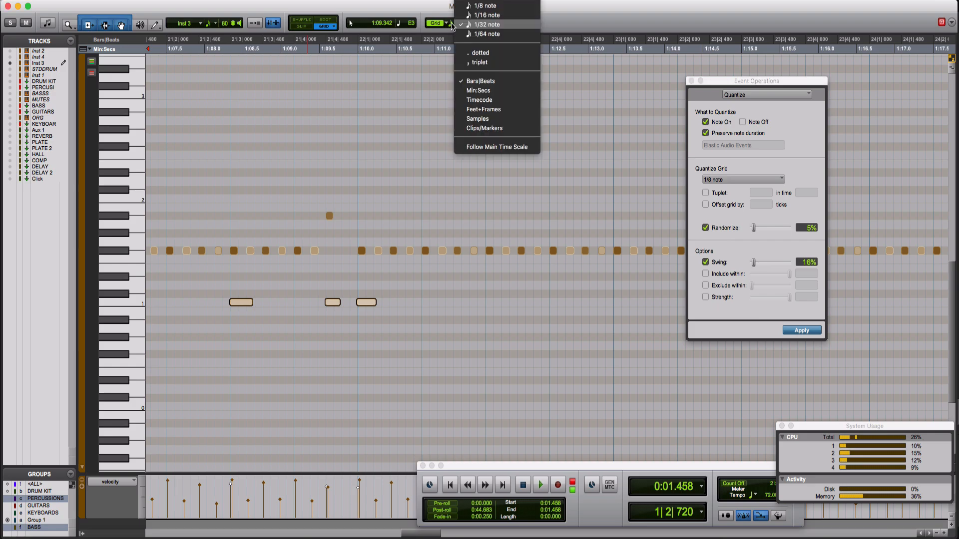
{"action": "left_click", "coordinate": [482, 17]}
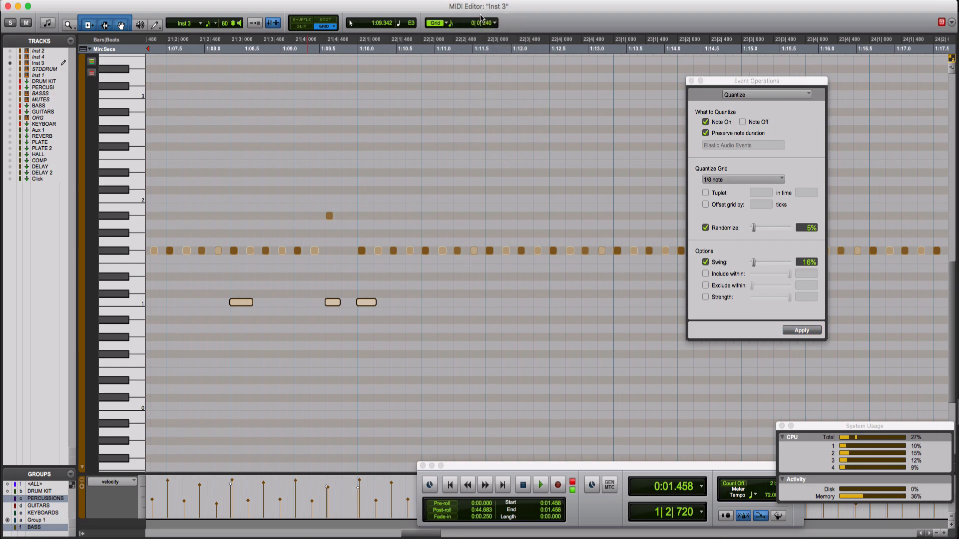
{"action": "left_click", "coordinate": [719, 180]}
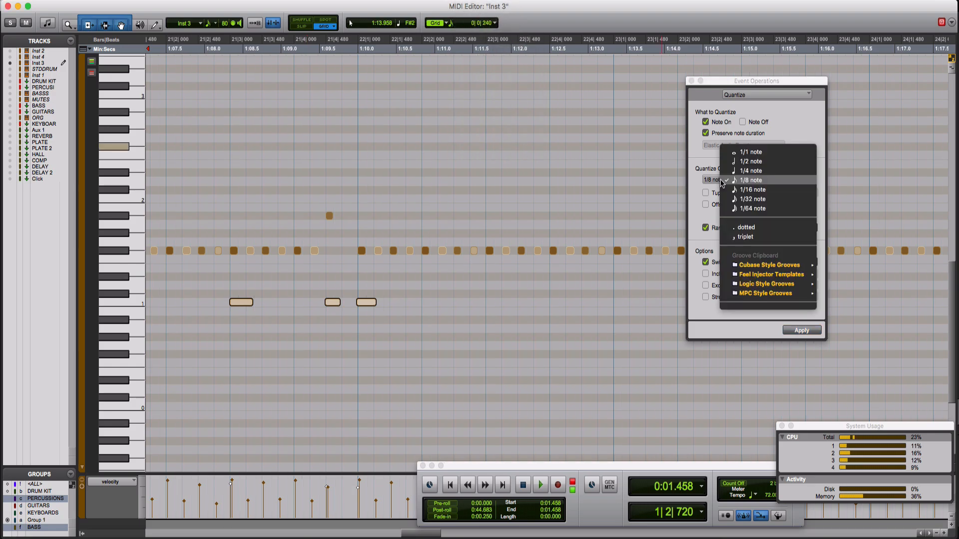
{"action": "left_click", "coordinate": [747, 193]}
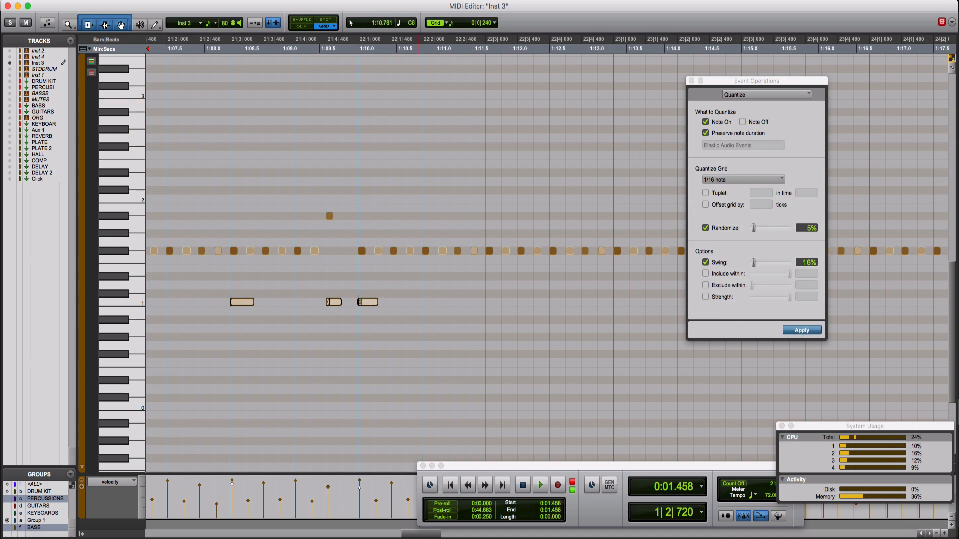
Play back the quantized kick with the snare and hi-hat from bar 5, just before the first verse kick note
{"action": "key", "text": "space"}
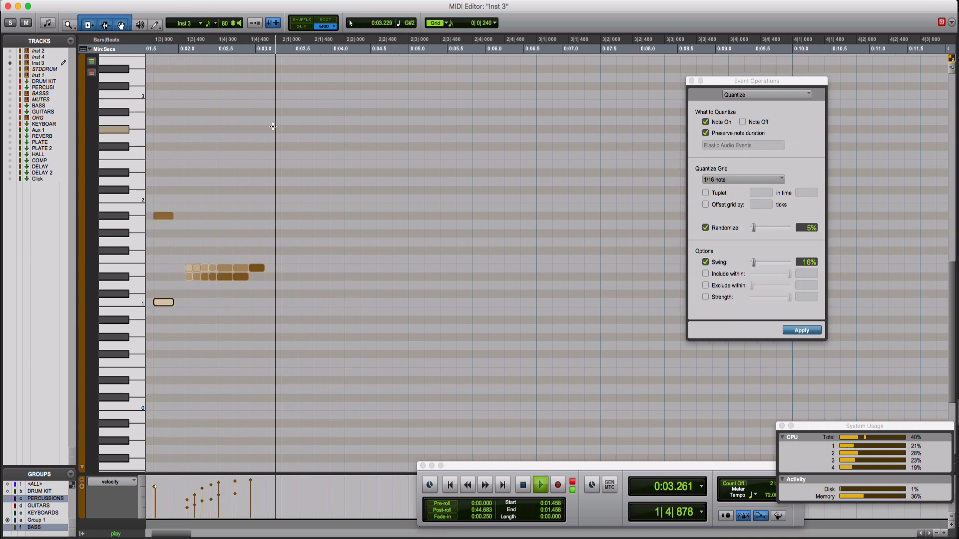
{"action": "key", "text": "super+bracketleft"}
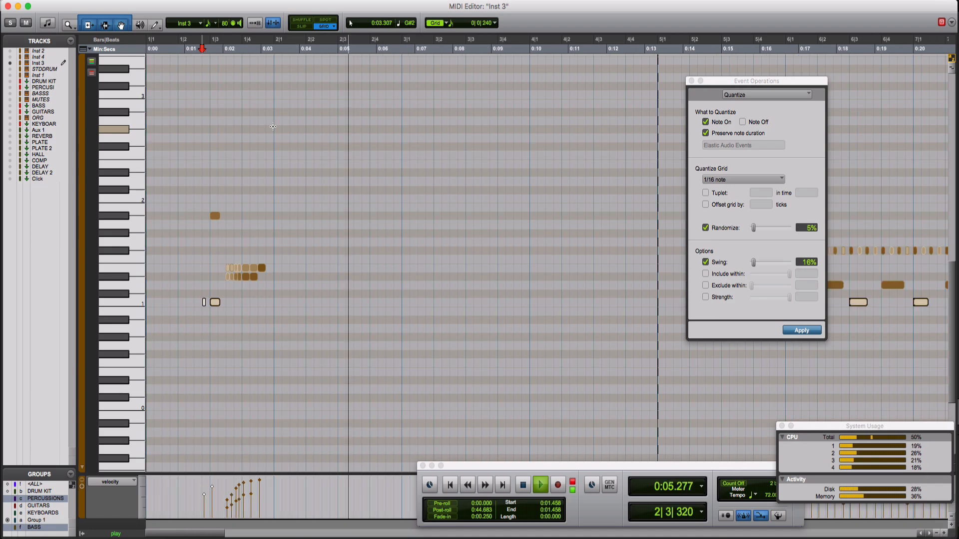
{"action": "key", "text": "super+bracketleft"}
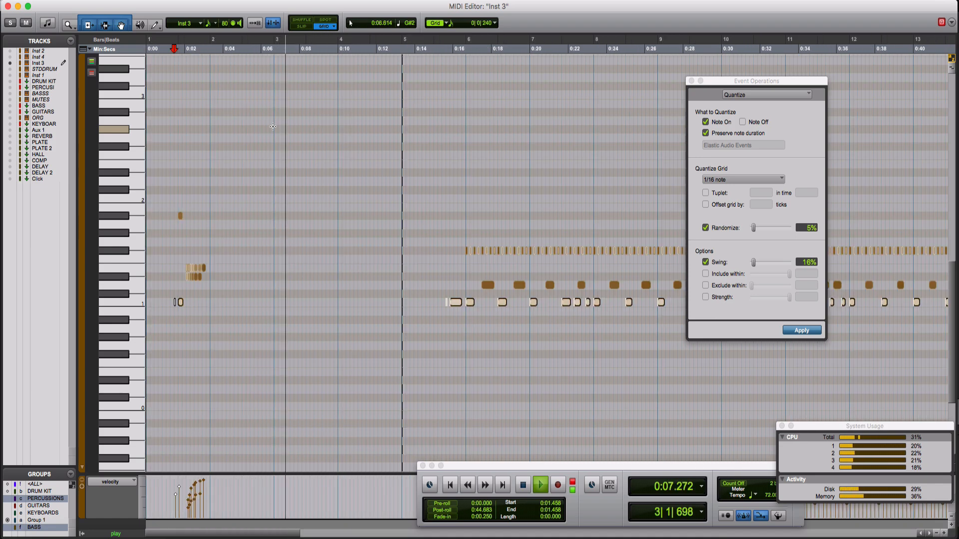
{"action": "left_click", "coordinate": [437, 272]}
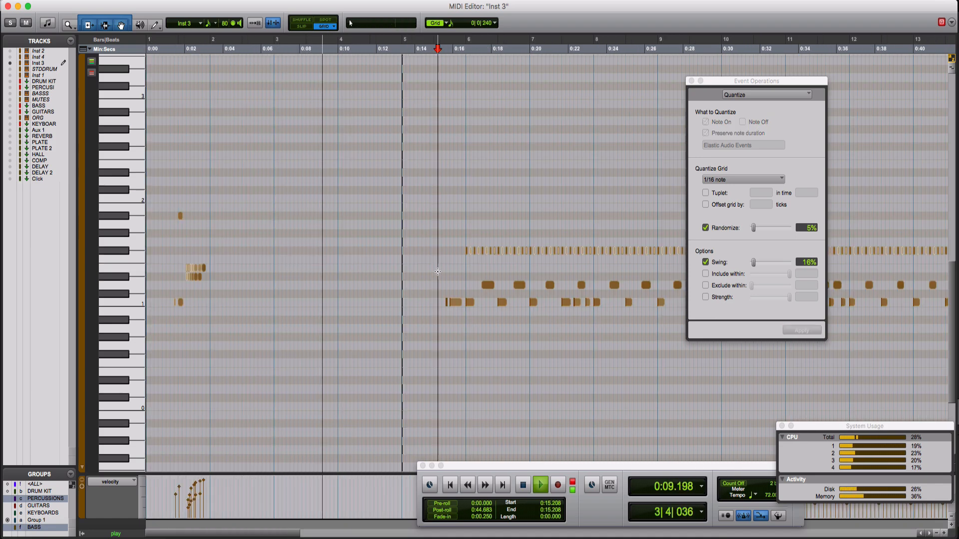
{"action": "key", "text": "space"}
{"action": "key", "text": "super+bracketright"}
{"action": "key", "text": "space"}
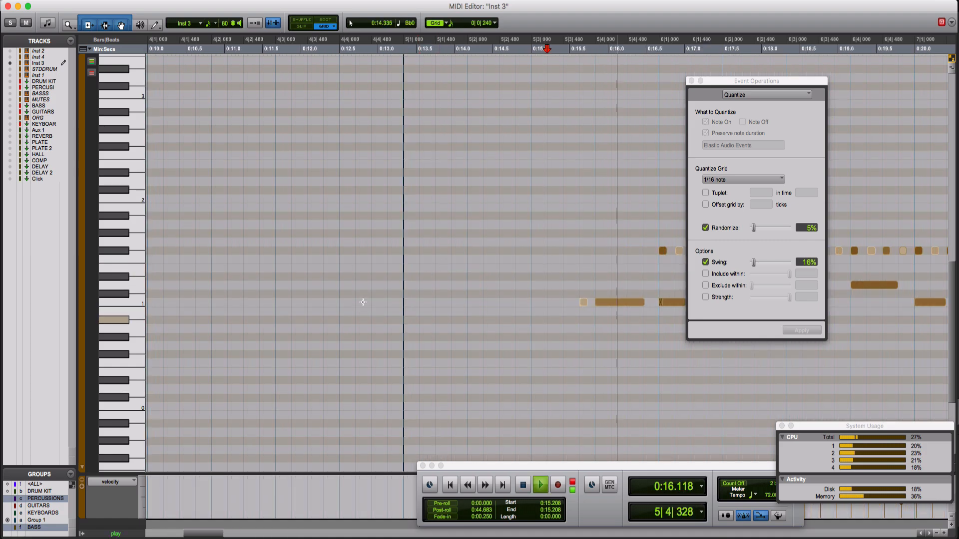
Select all C1 kick notes and remove their duplicate notes
{"action": "left_click", "coordinate": [129, 300]}
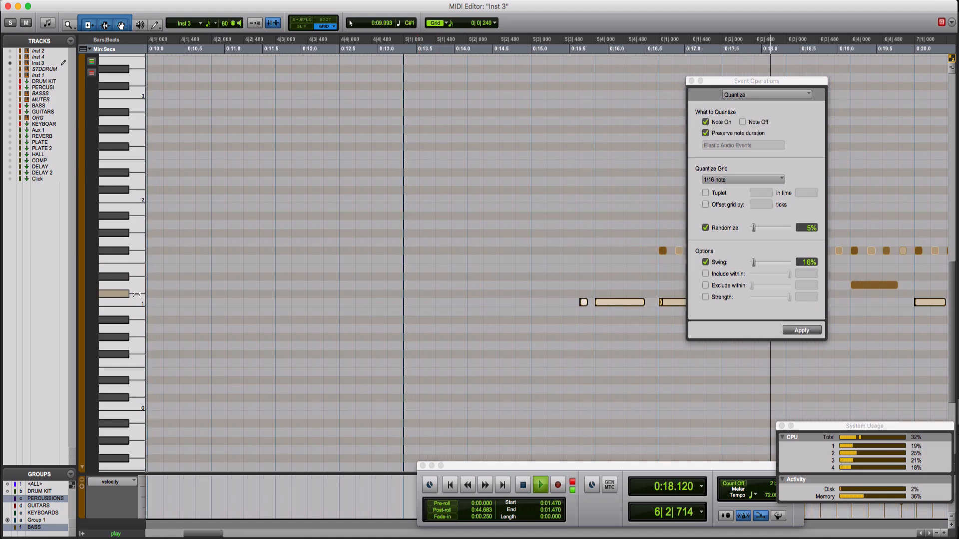
{"action": "key", "text": "space"}
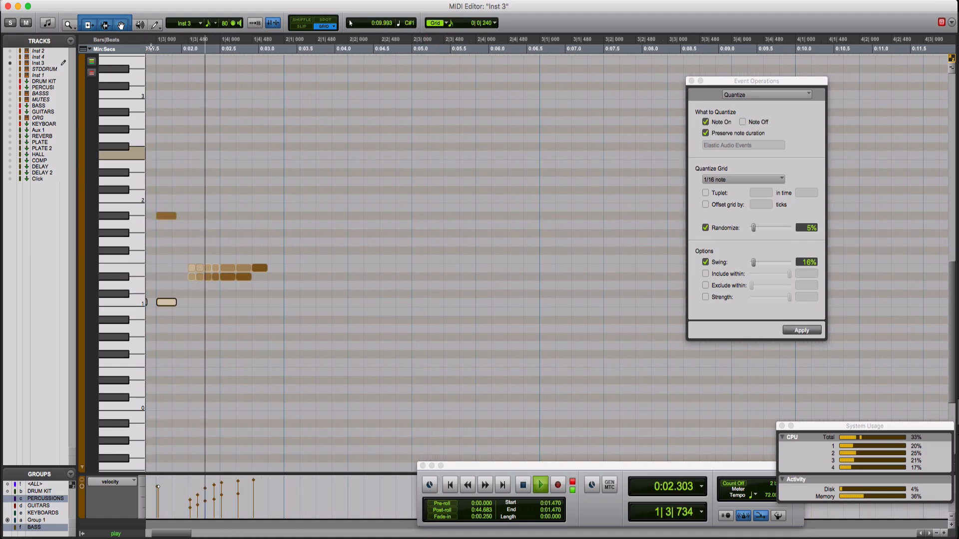
{"action": "key", "text": "space"}
{"action": "scroll", "coordinate": [299, 328], "scroll_direction": "right", "scroll_amount": 20}
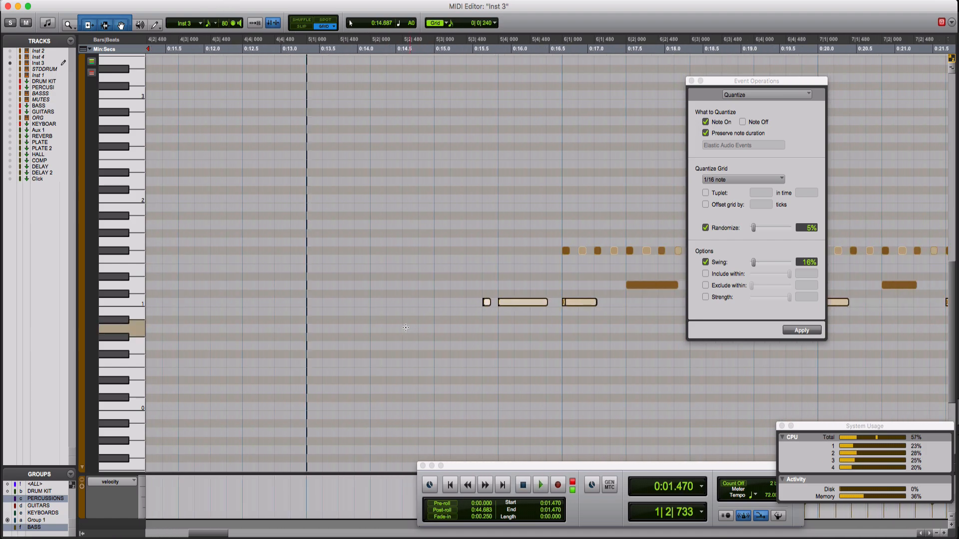
{"action": "left_click", "coordinate": [193, 1]}
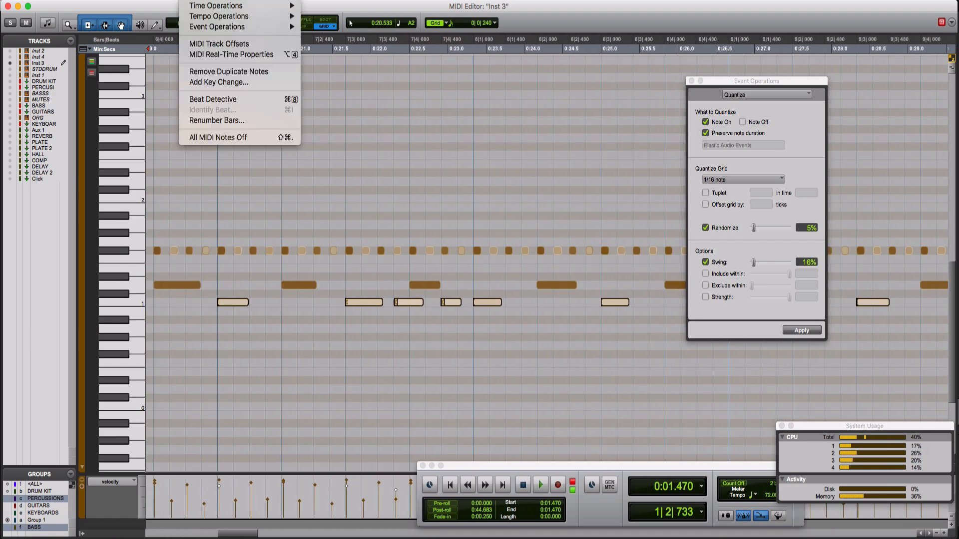
{"action": "left_click", "coordinate": [218, 73]}
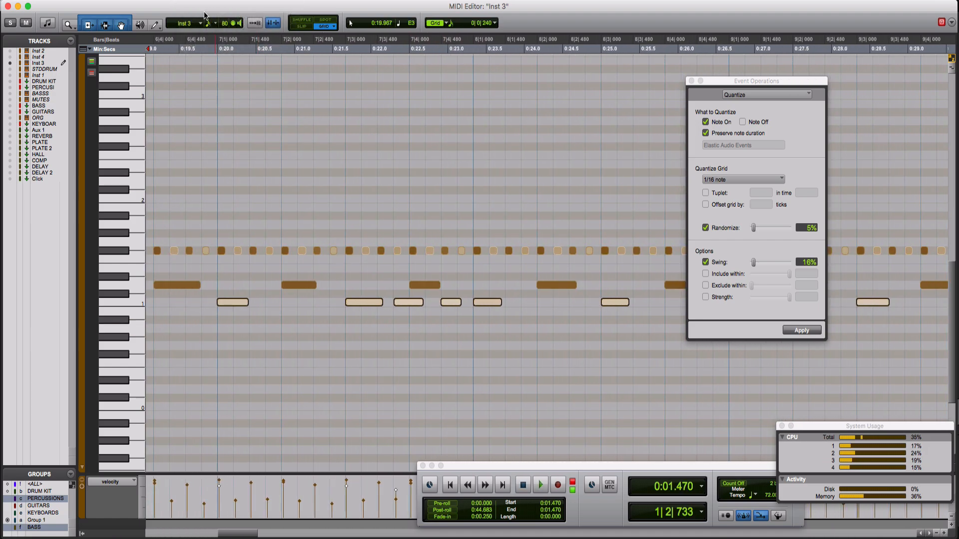
{"action": "left_click", "coordinate": [192, 1]}
{"action": "left_click", "coordinate": [225, 70]}
Play back the cleaned-up drum pattern from just before the first kick note in bar 5
{"action": "scroll", "coordinate": [276, 290], "scroll_direction": "left", "scroll_amount": 2}
{"action": "scroll", "coordinate": [276, 291], "scroll_direction": "left", "scroll_amount": 5}
{"action": "left_click", "coordinate": [277, 266]}
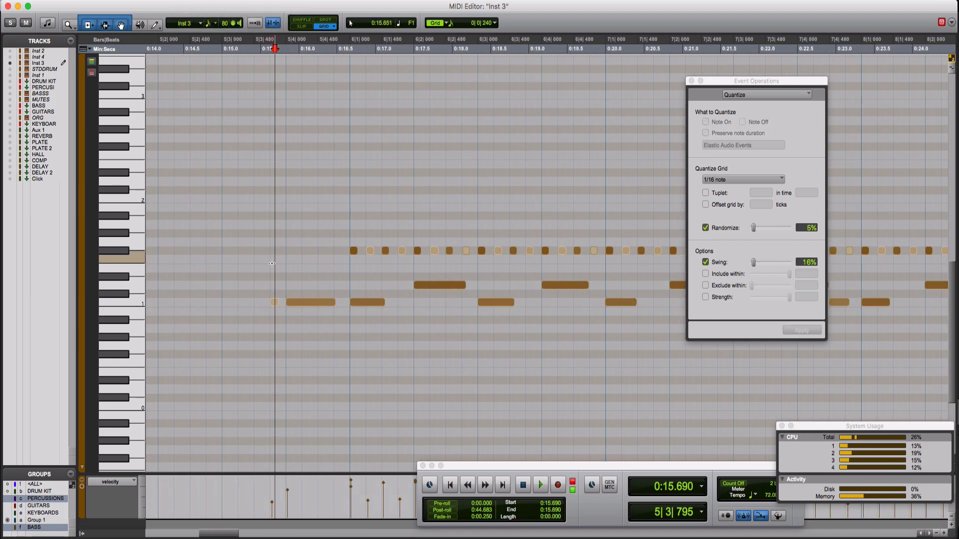
{"action": "left_click", "coordinate": [263, 263]}
{"action": "key", "text": "space"}
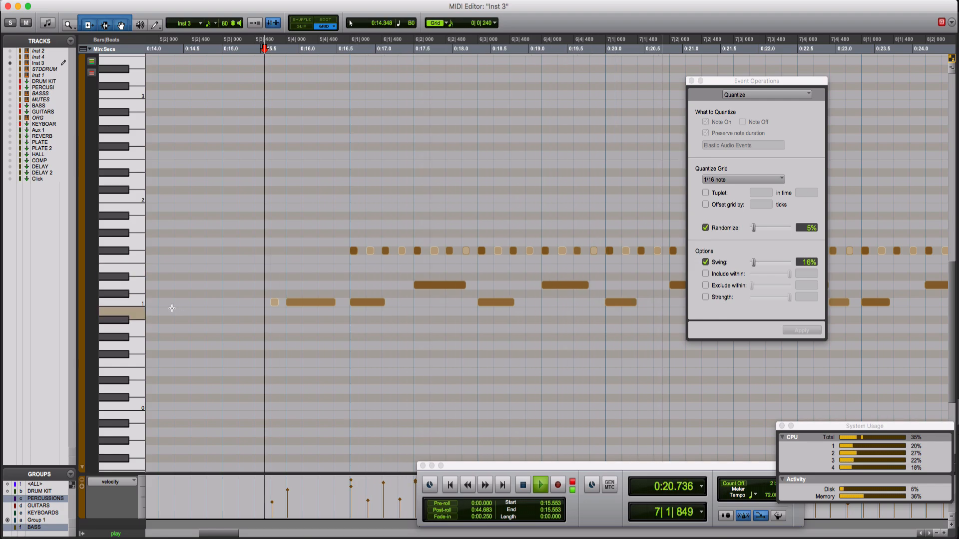
Select the C1 kick notes from bar 5 onward and play the drum part from bar 5
{"action": "key", "text": "r"}
{"action": "key", "text": "r"}
{"action": "key", "text": "r"}
{"action": "key", "text": "r"}
{"action": "key", "text": "r"}
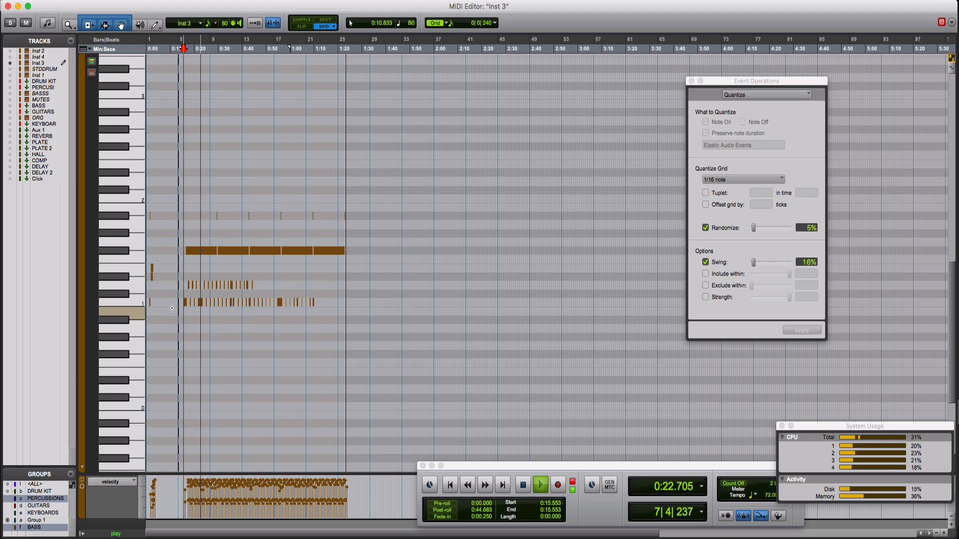
{"action": "left_click_drag", "start_coordinate": [337, 319], "coordinate": [177, 299]}
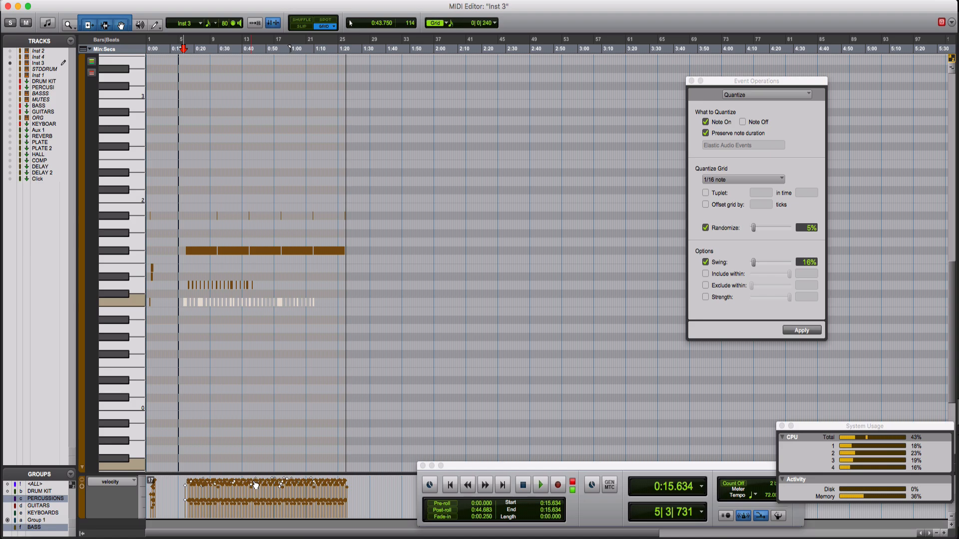
{"action": "key", "text": "space"}
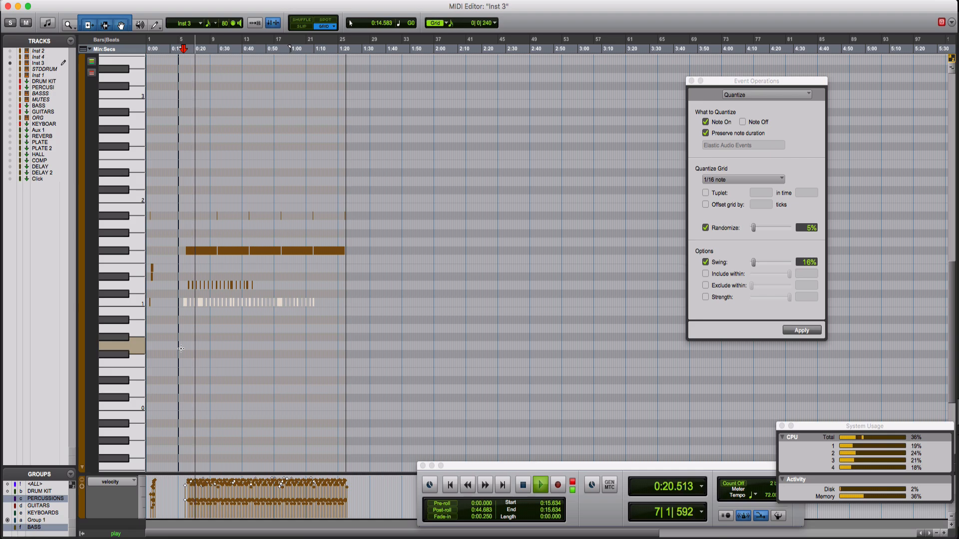
Listen repeatedly to the snare fill in bar 13 together with the kick and hi-hat
{"action": "left_click", "coordinate": [259, 281]}
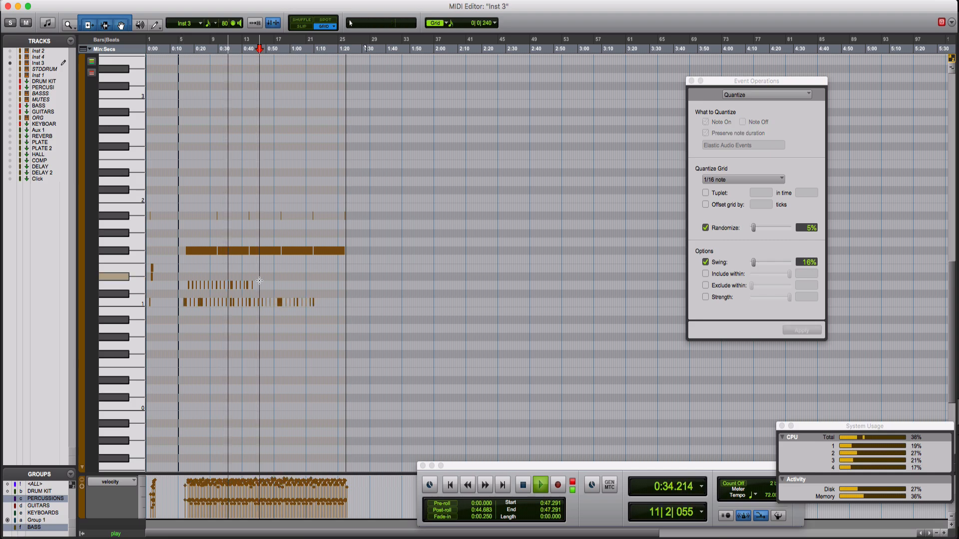
{"action": "key", "text": "super+bracketright"}
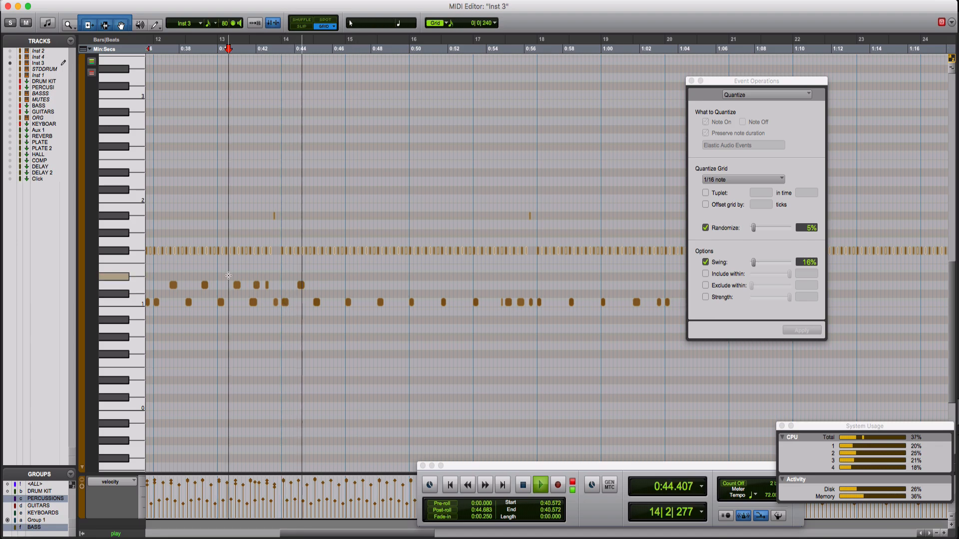
{"action": "key", "text": "space"}
{"action": "left_click", "coordinate": [229, 275]}
{"action": "key", "text": "super+bracketright"}
{"action": "key", "text": "space"}
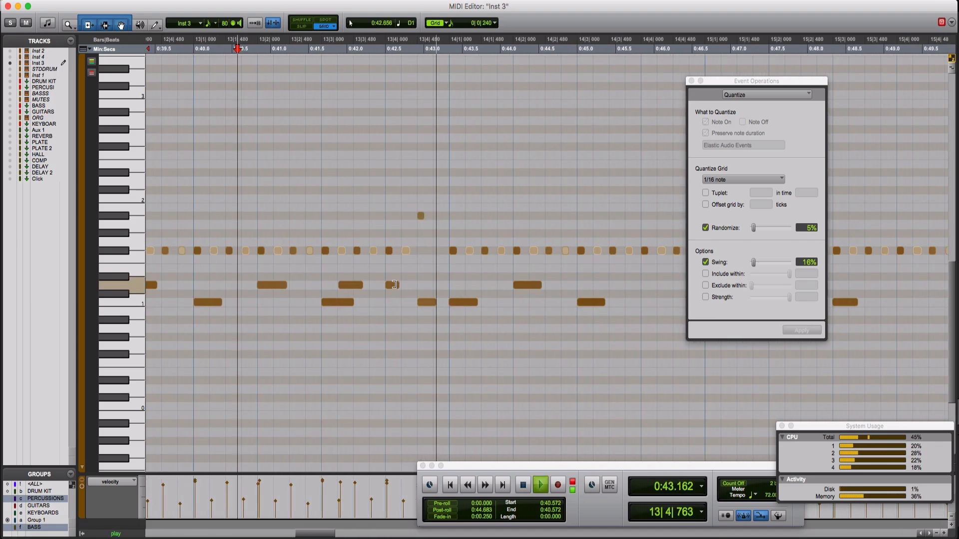
{"action": "key", "text": "space"}
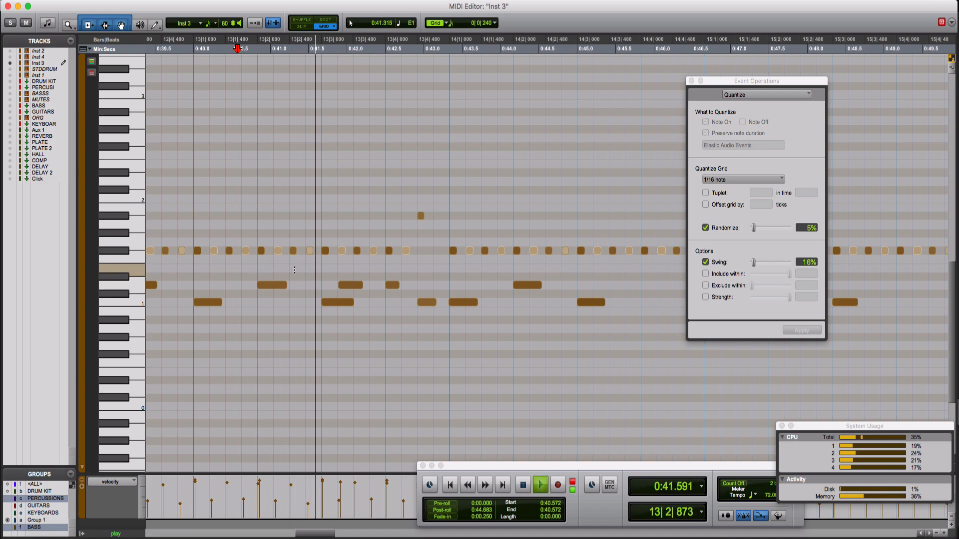
{"action": "key", "text": "space"}
{"action": "key", "text": "space"}
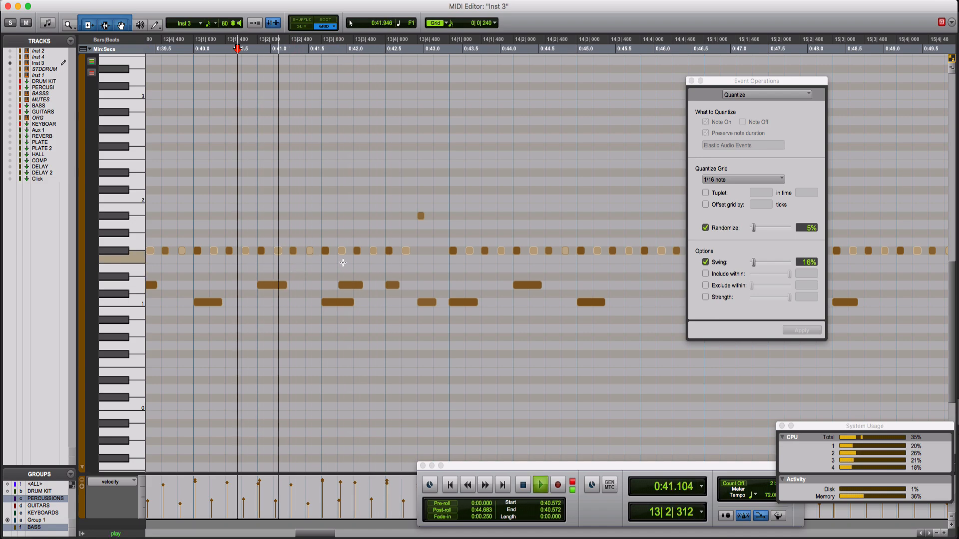
{"action": "key", "text": "space"}
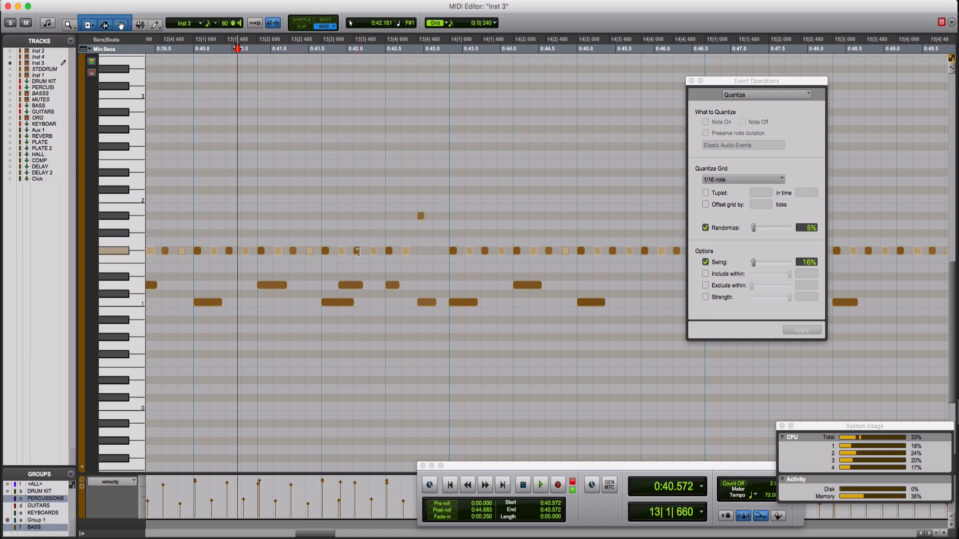
Place a Bb1 note just after beat 3 of bar 13, delete the F#1 hi-hats from there to the bar's end, and play it back
{"action": "left_click_drag", "start_coordinate": [359, 254], "coordinate": [433, 261]}
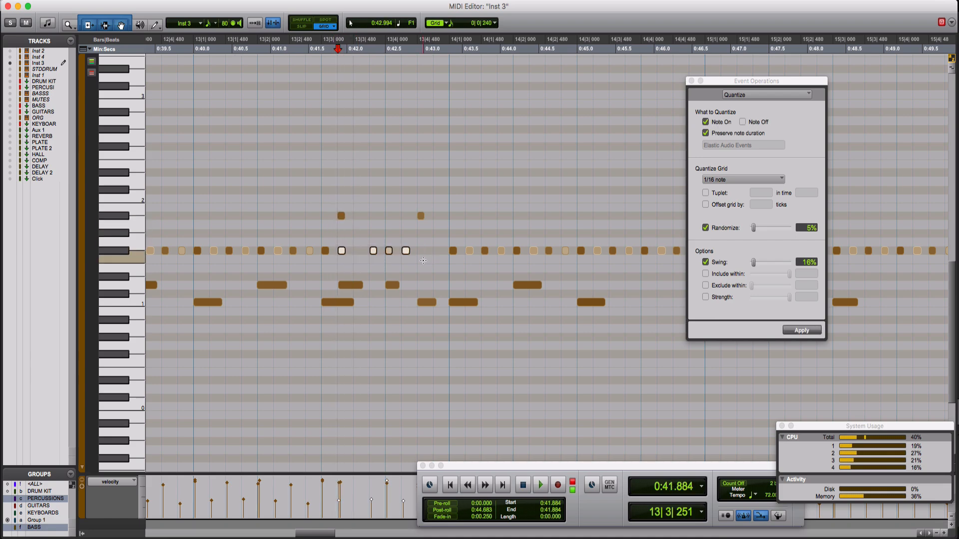
{"action": "key", "text": "Delete"}
{"action": "left_click", "coordinate": [244, 204]}
{"action": "key", "text": "space"}
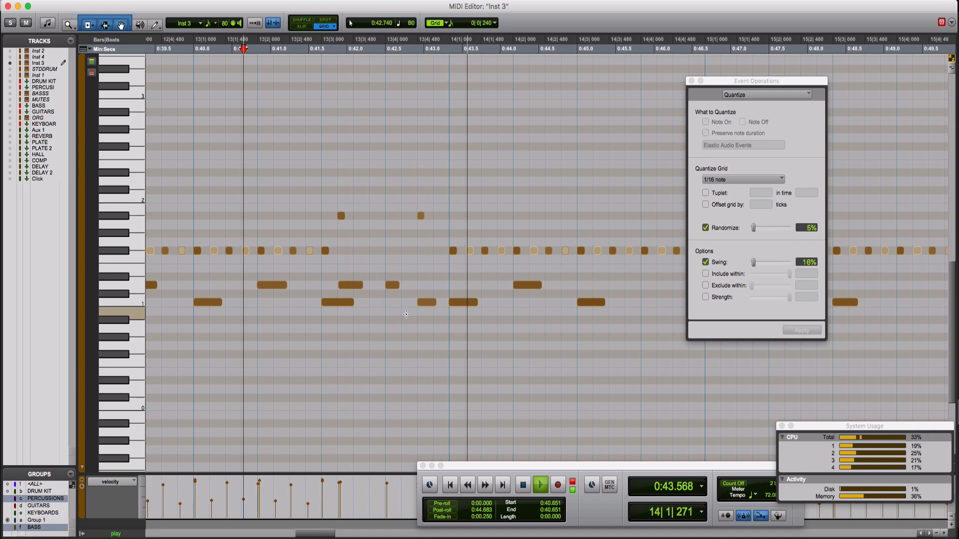
Stop playback and replace the D1 snare note on beat 4 of bar 13 with an E1 note at 13|4|000
{"action": "key", "text": "space"}
{"action": "left_click", "coordinate": [393, 286]}
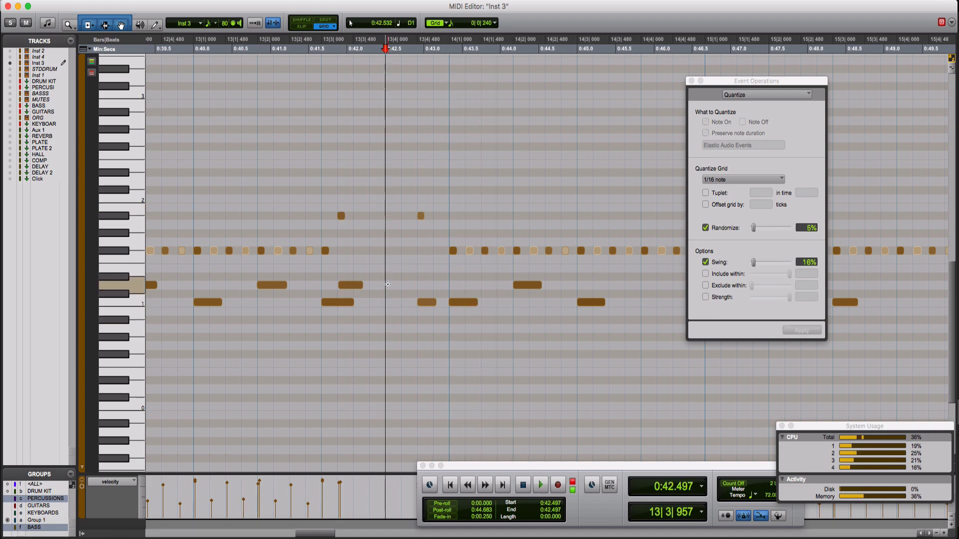
{"action": "mouse_move", "coordinate": [388, 284]}
{"action": "left_mouse_down"}
{"action": "mouse_move", "coordinate": [392, 265]}
{"action": "mouse_move", "coordinate": [391, 274]}
{"action": "left_mouse_up"}
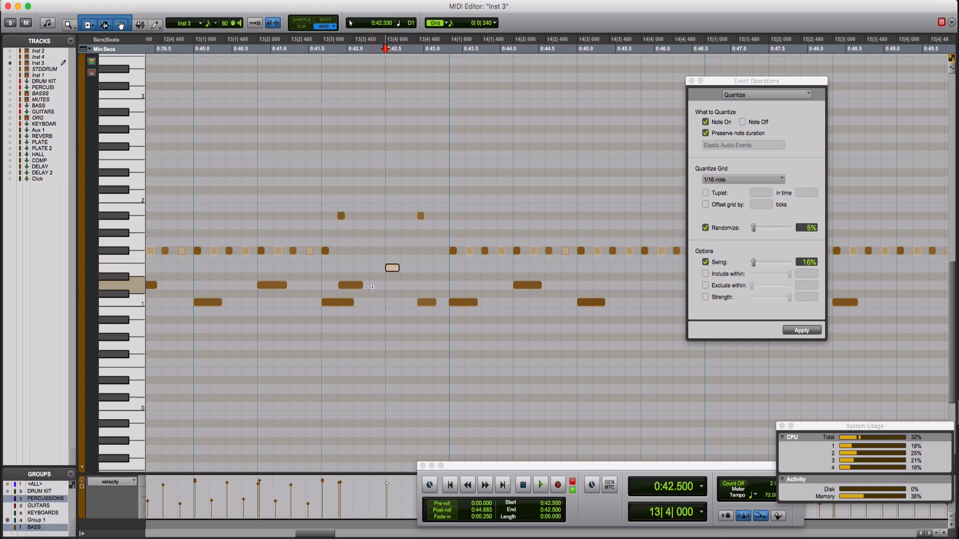
Set the grid to 1/32 notes and play back the bar 13 fill from shortly after the bar begins
{"action": "left_click", "coordinate": [452, 25]}
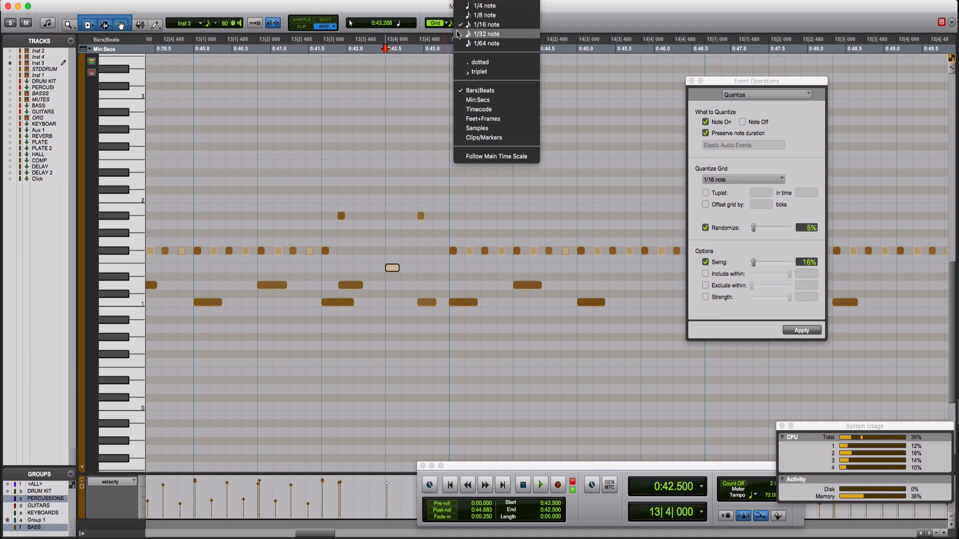
{"action": "left_click", "coordinate": [468, 34]}
{"action": "left_click", "coordinate": [236, 200]}
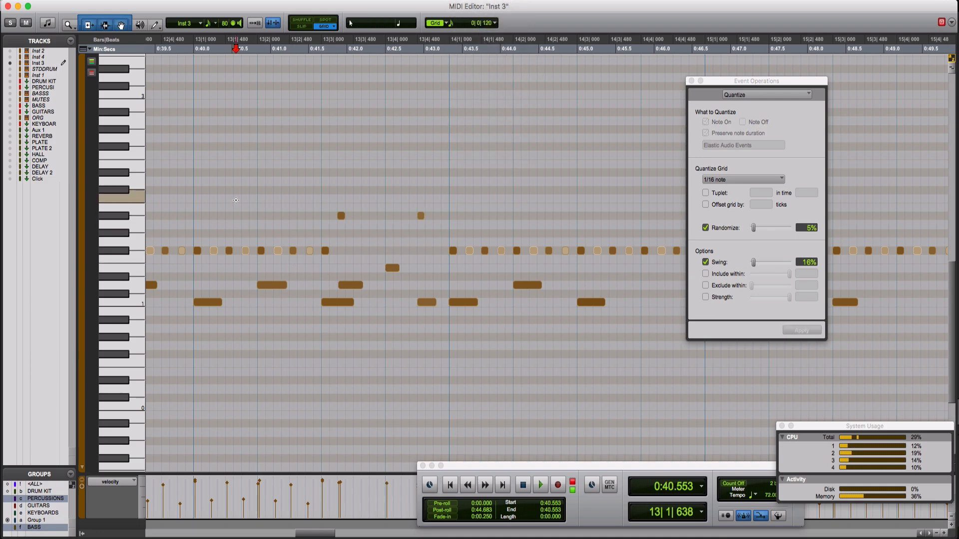
{"action": "key", "text": "super+bracketright"}
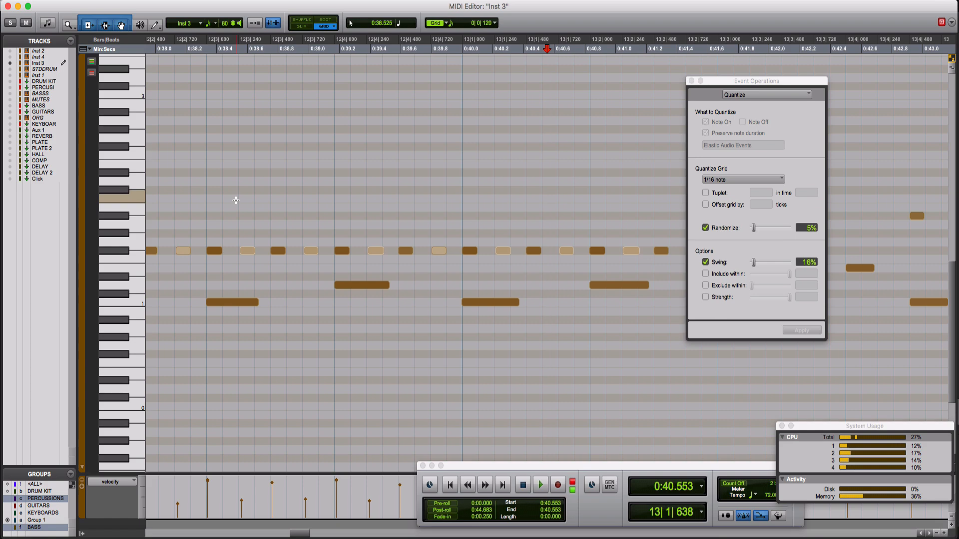
{"action": "key", "text": "space"}
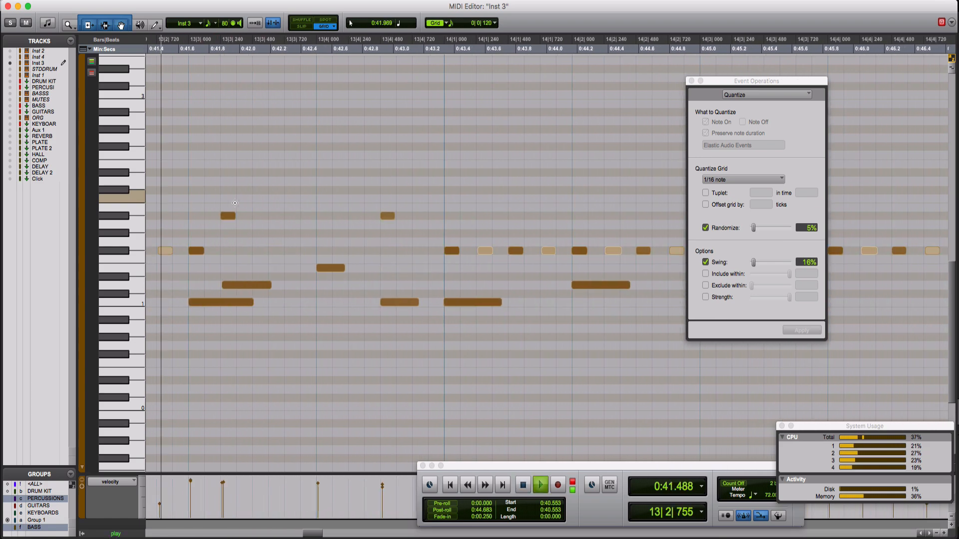
{"action": "key", "text": "space"}
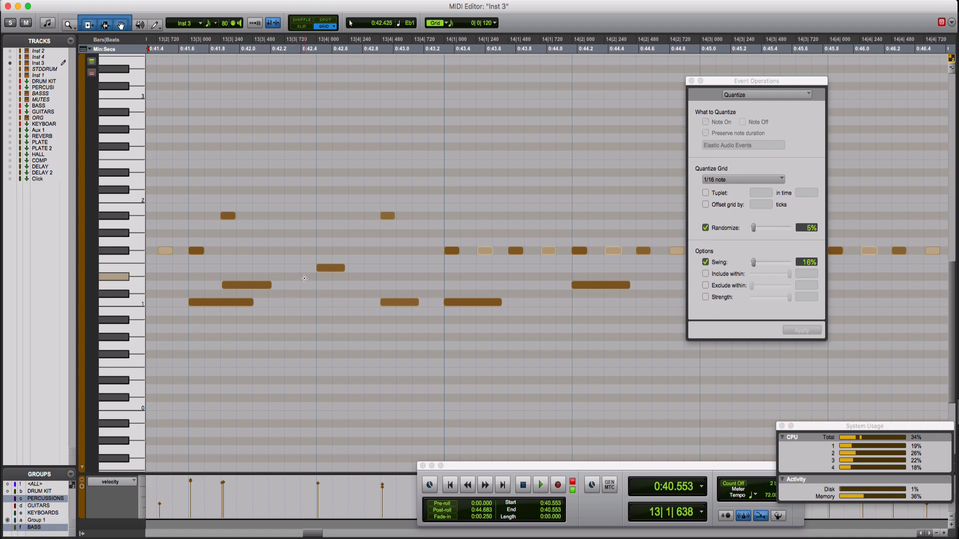
Add three 1/32-long Eb1 notes leading into beat 4 of bar 13, shorten the preceding D1 note, and play back the fill
{"action": "left_click", "coordinate": [308, 277]}
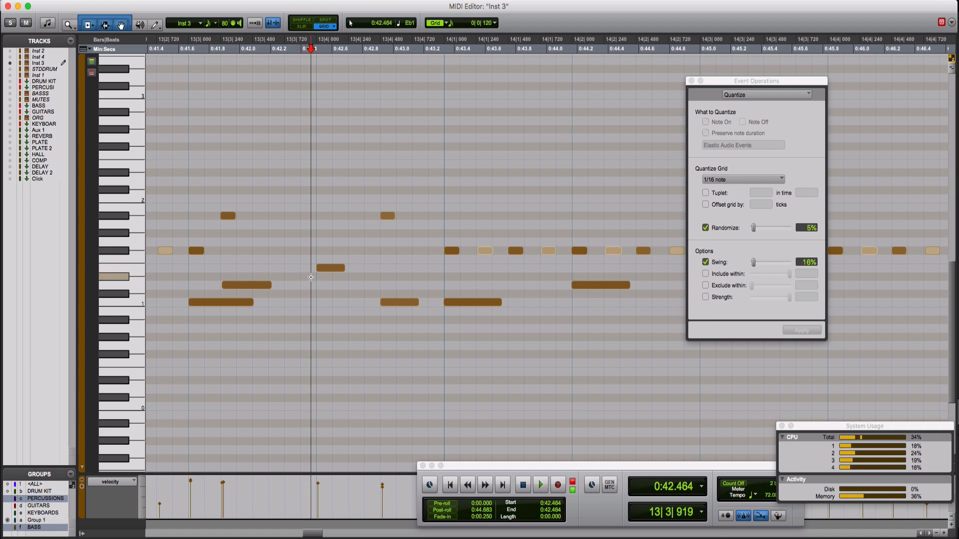
{"action": "left_click", "coordinate": [283, 277]}
{"action": "left_click", "coordinate": [278, 276]}
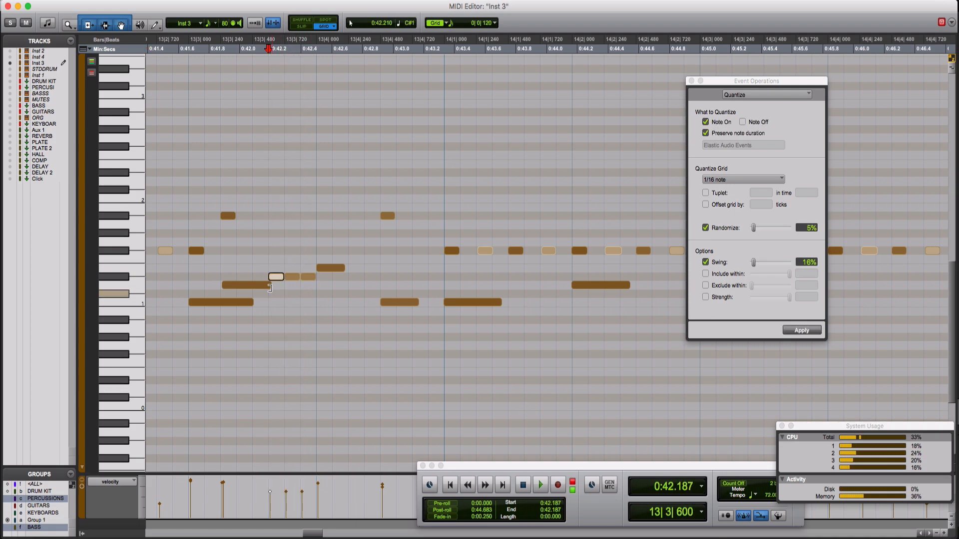
{"action": "left_click", "coordinate": [252, 288]}
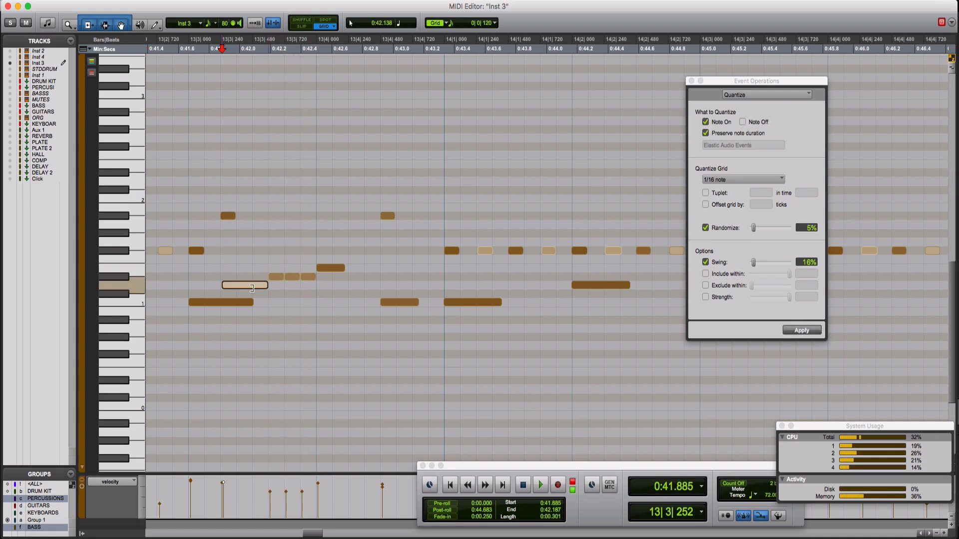
{"action": "left_click", "coordinate": [175, 202]}
{"action": "key", "text": "space"}
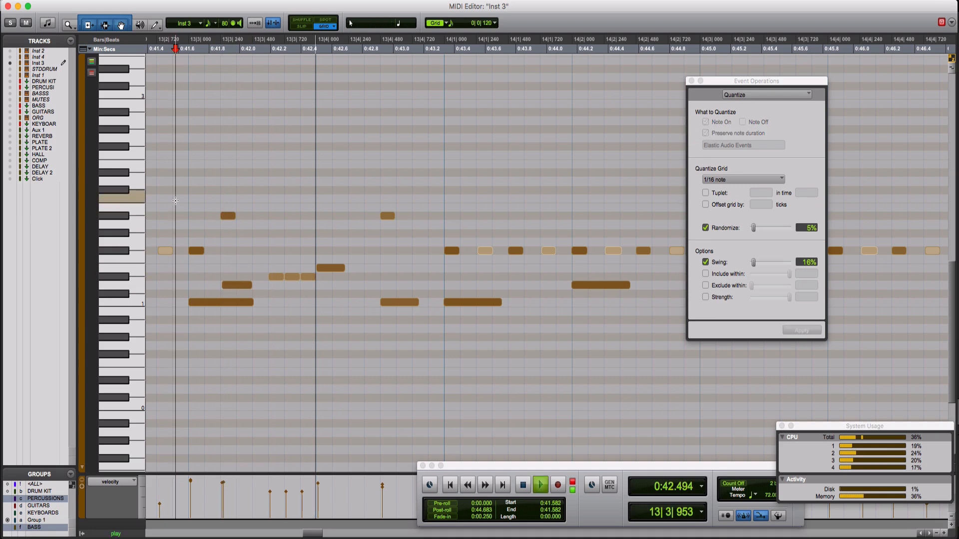
{"action": "key", "text": "space"}
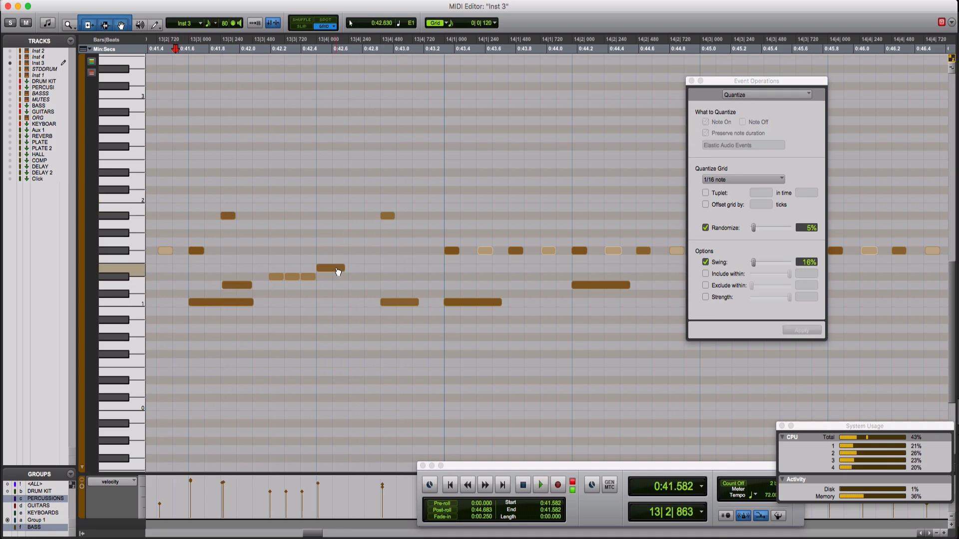
Add E1 notes at 13|4|240 and 13|4|480, auditioning the fill from just before beat 3 and removing the stray C2 note
{"action": "left_click_drag", "start_coordinate": [338, 271], "coordinate": [363, 270]}
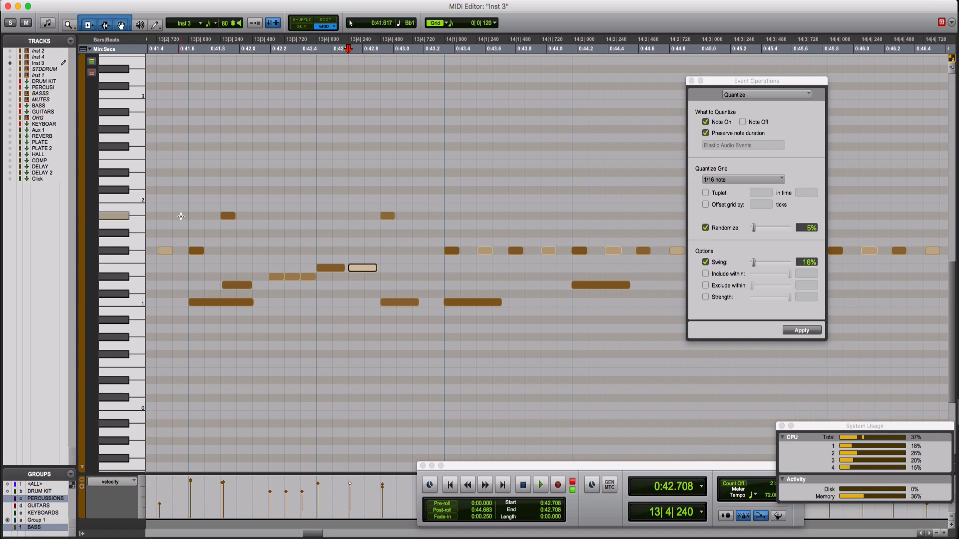
{"action": "left_click", "coordinate": [180, 200]}
{"action": "key", "text": "space"}
{"action": "key", "text": "space"}
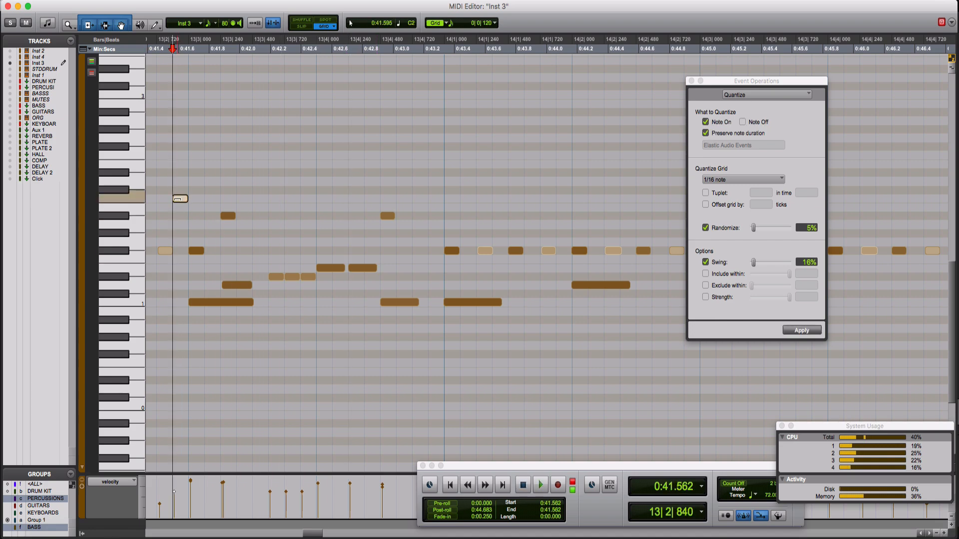
{"action": "double_click", "coordinate": [178, 199]}
{"action": "key", "text": "space"}
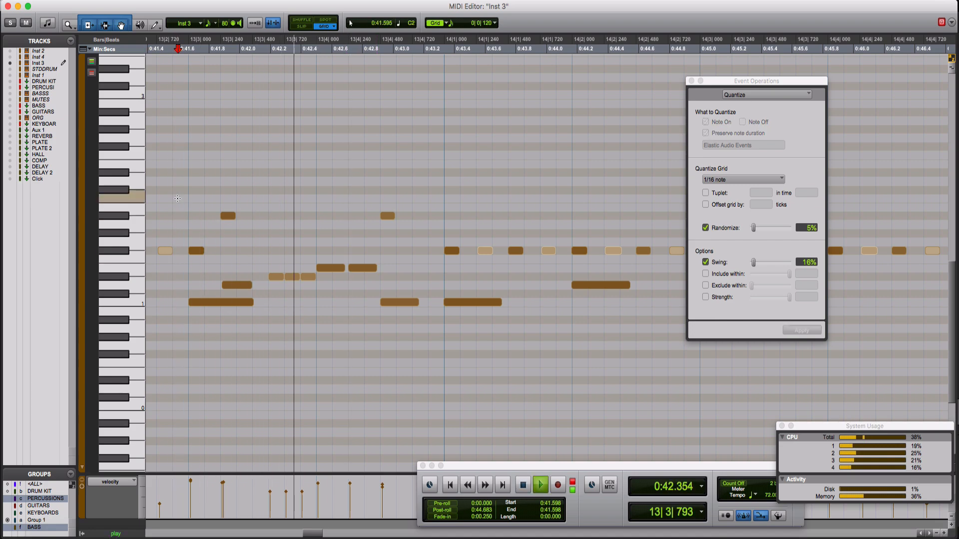
{"action": "key", "text": "space"}
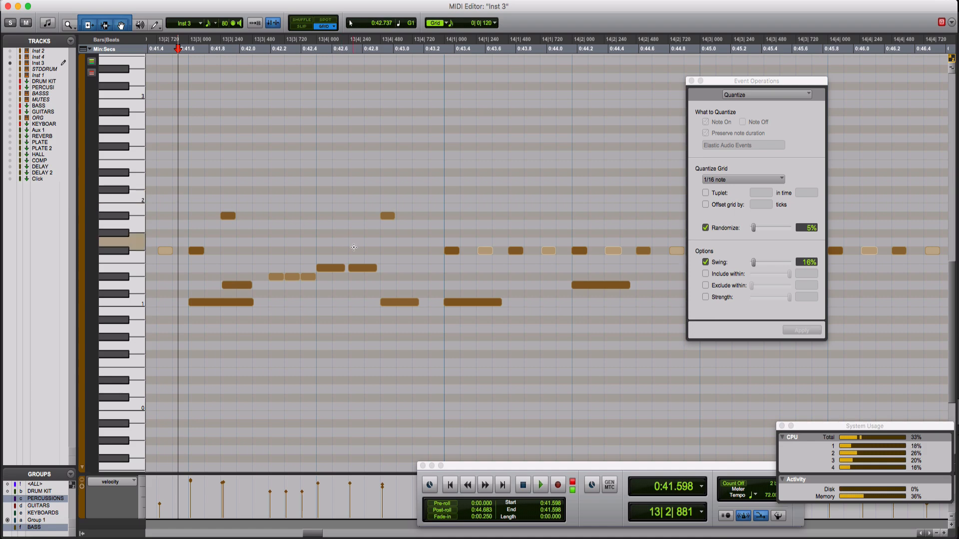
{"action": "left_click", "coordinate": [392, 269]}
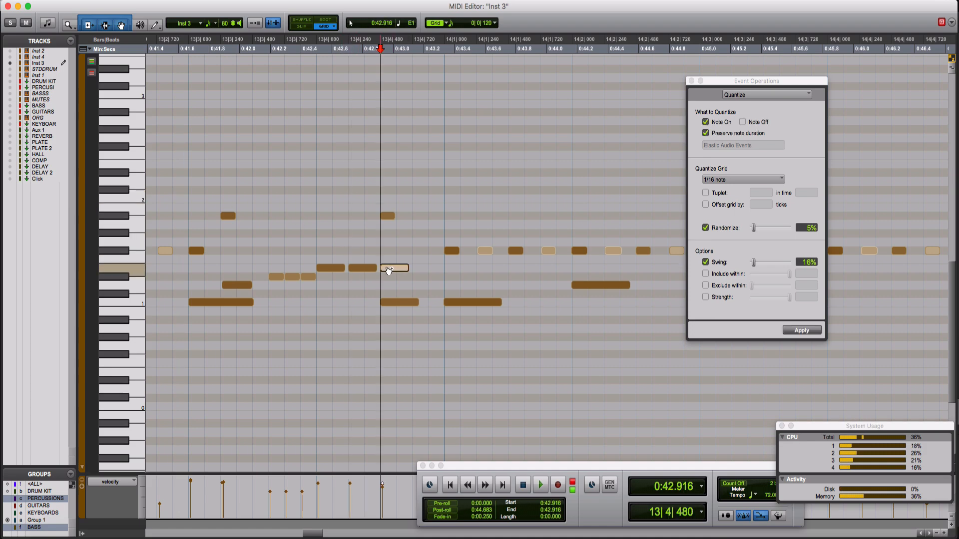
Add an Eb1 note at 13|3|480, ramp the four Eb1 velocities upward to 99 on the last, and play back the fill
{"action": "left_click", "coordinate": [276, 285]}
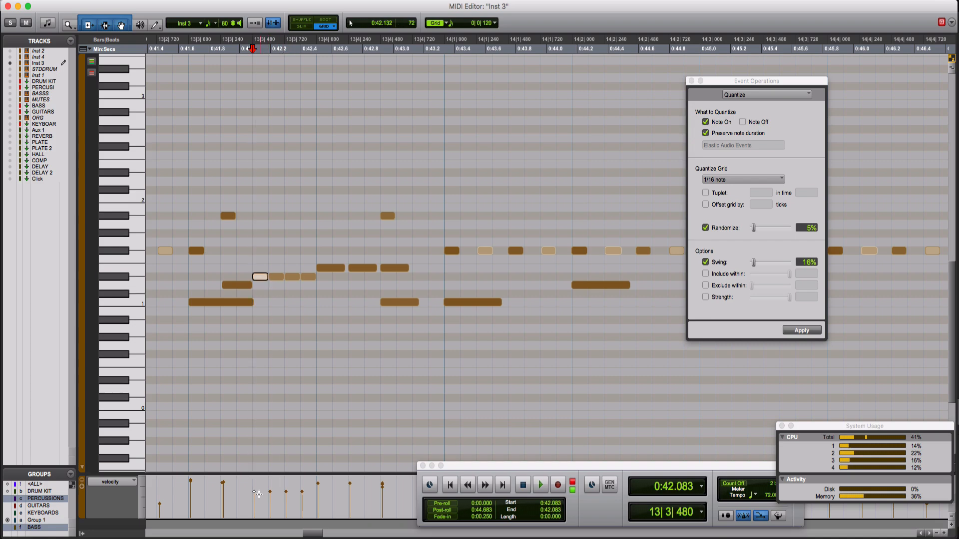
{"action": "left_click", "coordinate": [303, 492]}
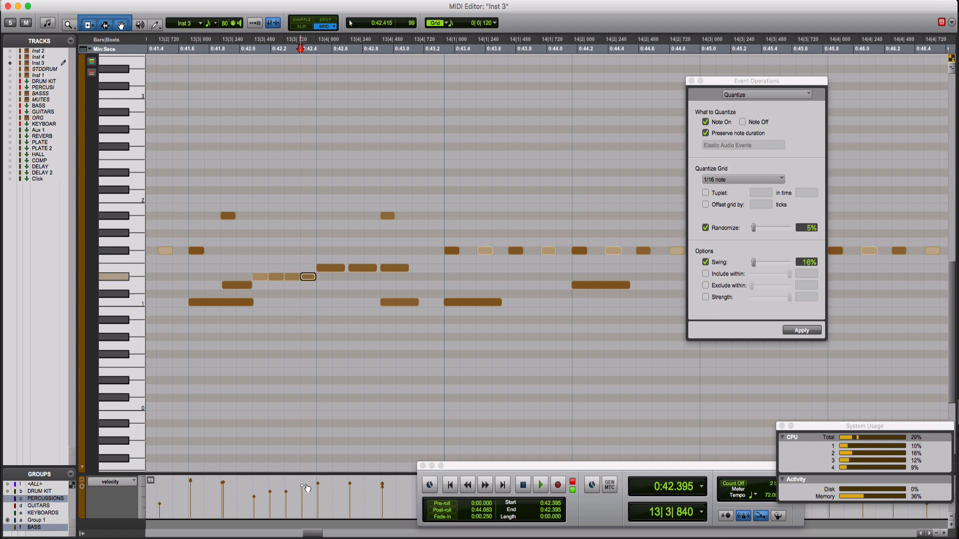
{"action": "left_click", "coordinate": [173, 362]}
{"action": "key", "text": "space"}
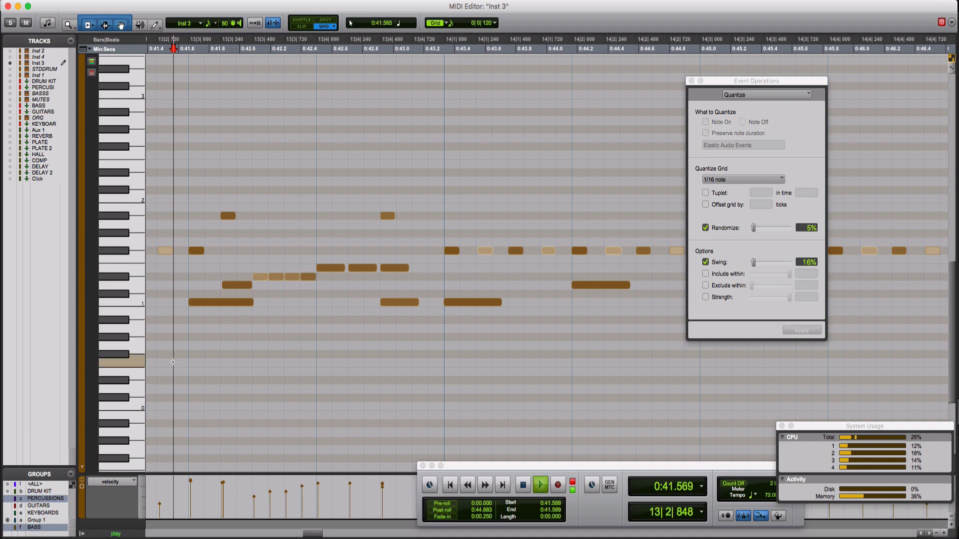
{"action": "key", "text": "space"}
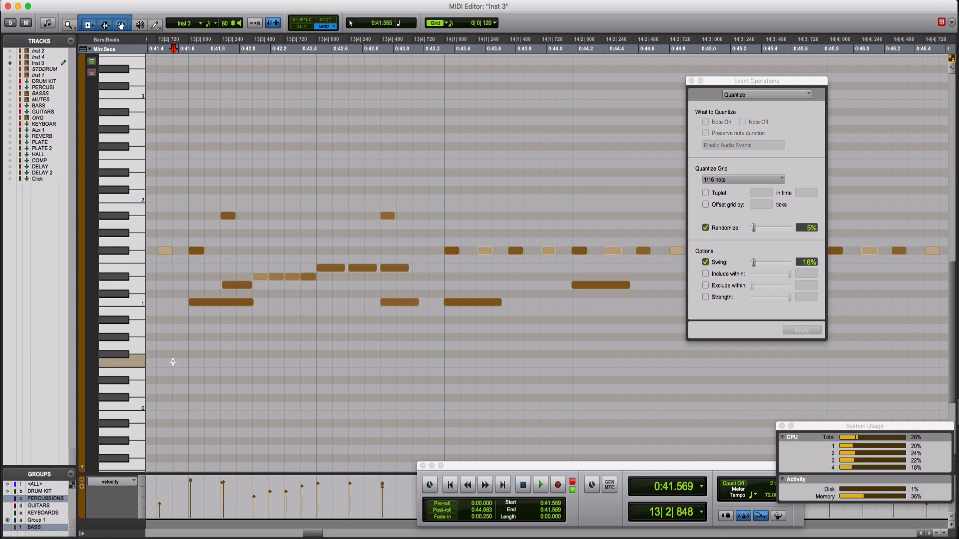
{"action": "key", "text": "space"}
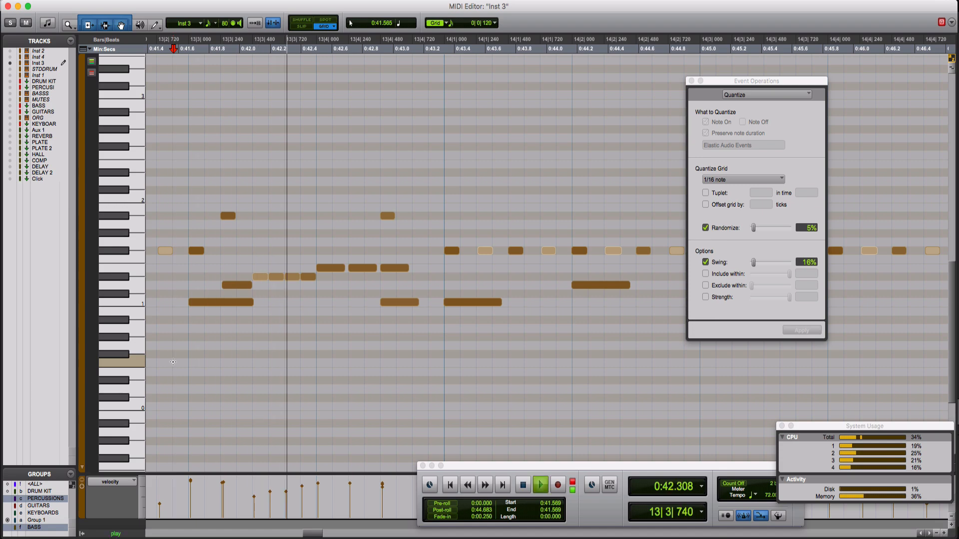
Mute the E1 note at 13|4|240 and play back the fill from just before beat 3 of bar 13
{"action": "left_click", "coordinate": [363, 268]}
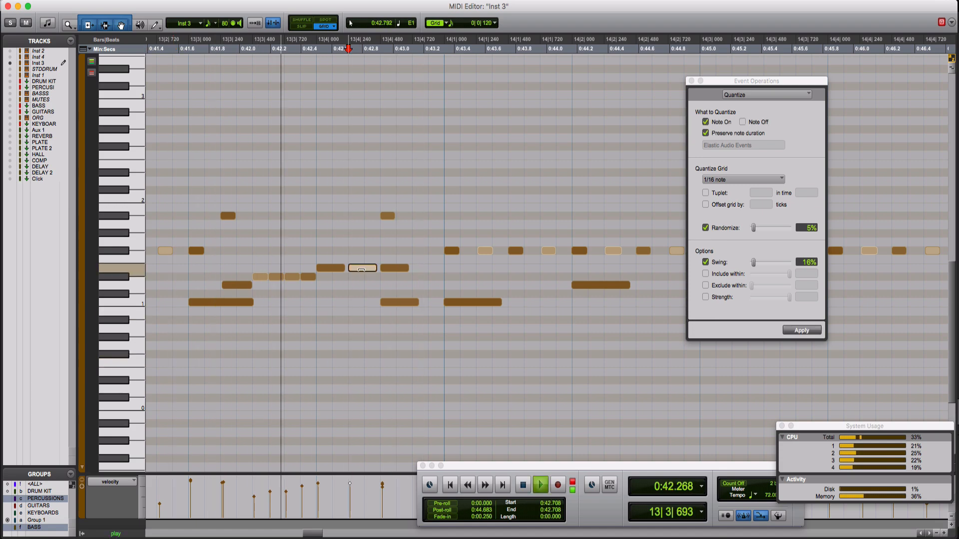
{"action": "key", "text": "space"}
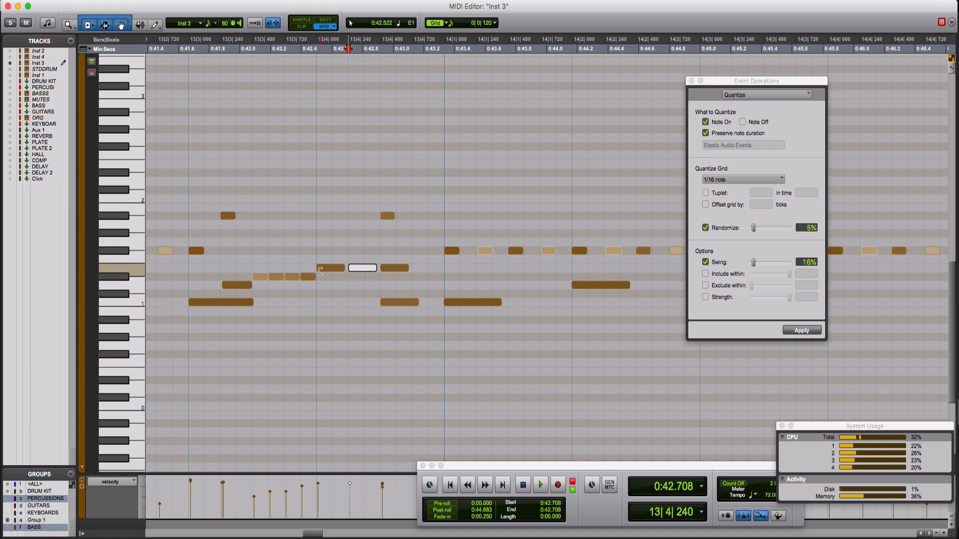
{"action": "left_click", "coordinate": [163, 184]}
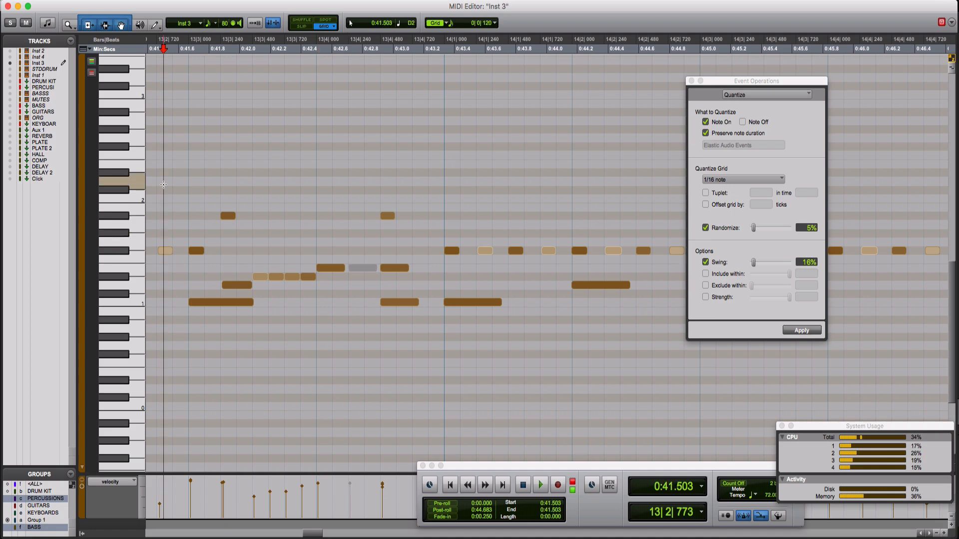
{"action": "key", "text": "space"}
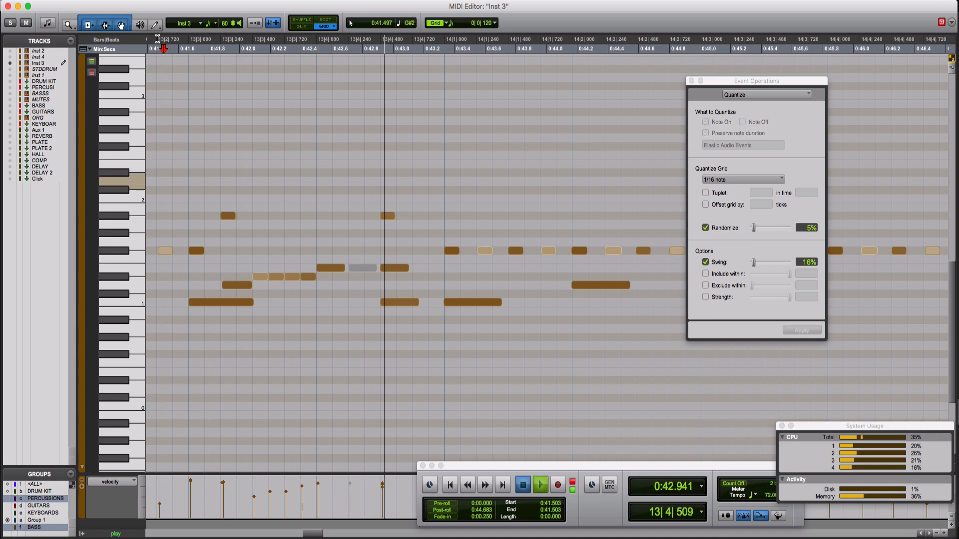
{"action": "key", "text": "space"}
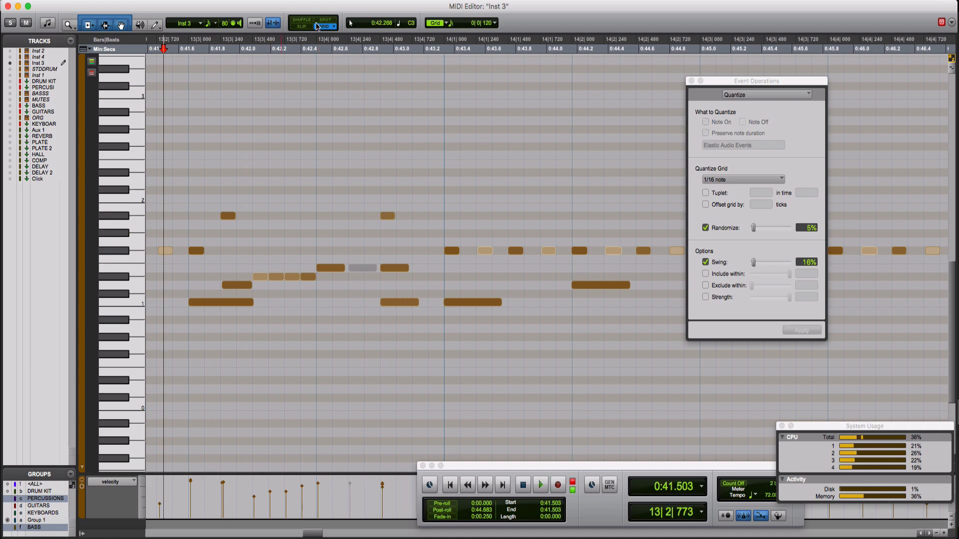
Set the grid to 1/16-note triplets
{"action": "left_click", "coordinate": [454, 26]}
{"action": "left_click", "coordinate": [479, 90]}
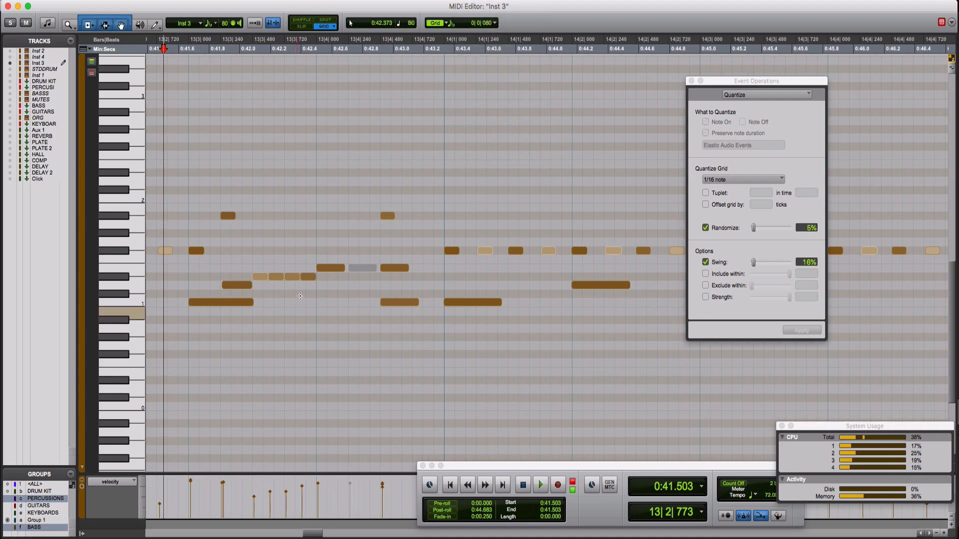
{"action": "left_click", "coordinate": [457, 27]}
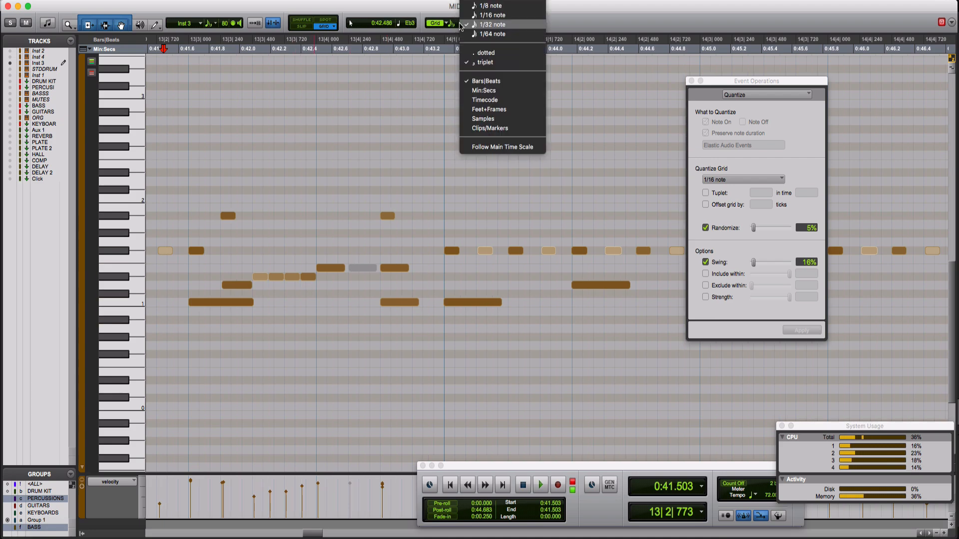
{"action": "left_click", "coordinate": [467, 25]}
{"action": "left_click", "coordinate": [448, 23]}
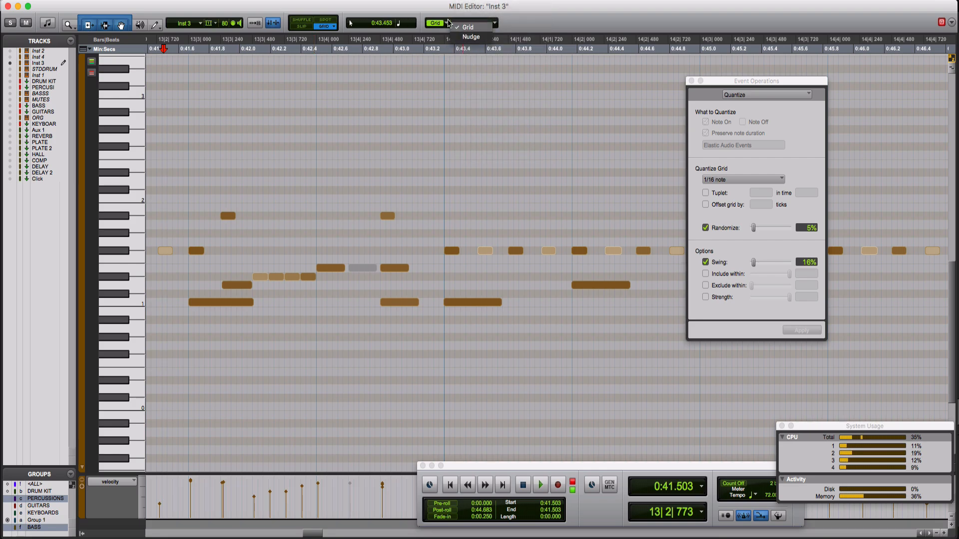
{"action": "left_click", "coordinate": [448, 25]}
{"action": "left_click", "coordinate": [452, 25]}
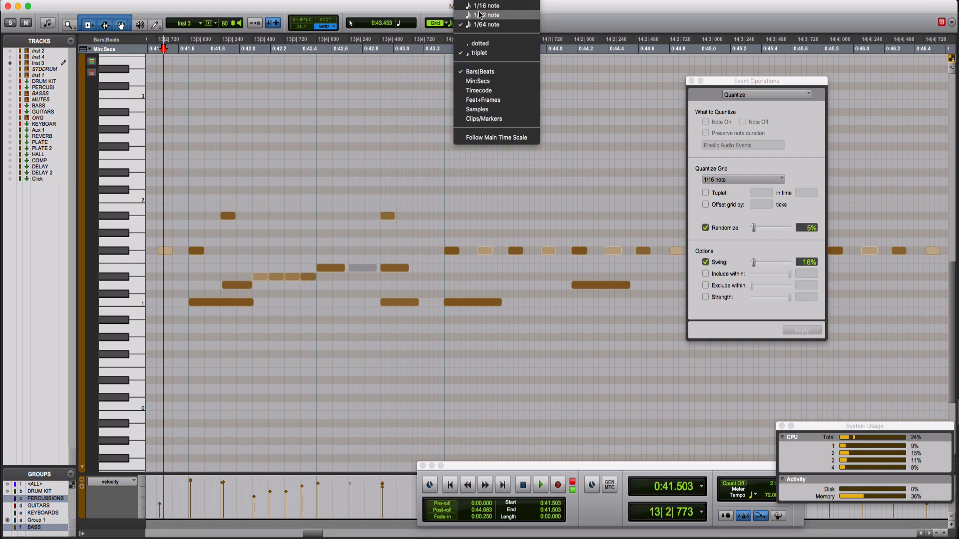
{"action": "left_click", "coordinate": [487, 10]}
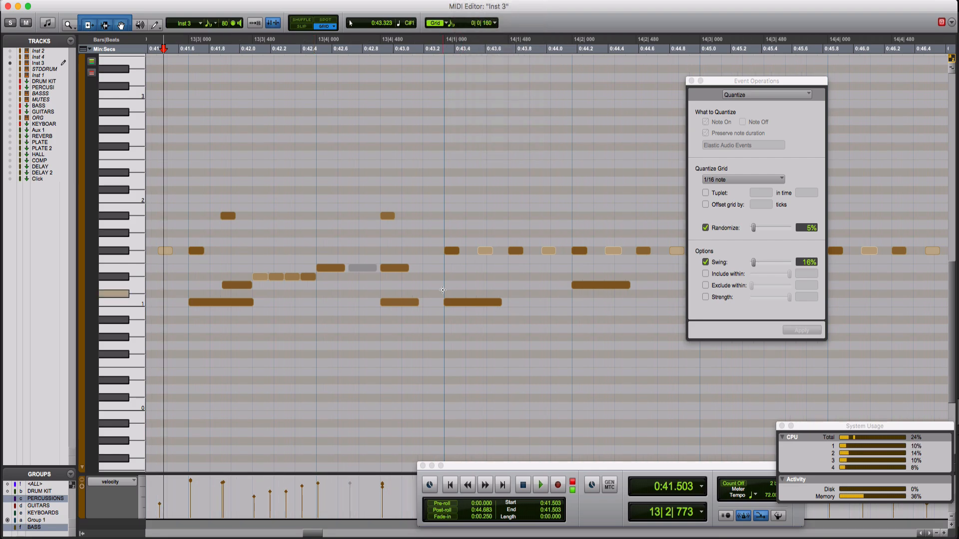
Rework the E1 notes from beat 4 of bar 13 into three consecutive 1/16-triplet notes and play back the fill
{"action": "left_click", "coordinate": [337, 268]}
{"action": "left_click", "coordinate": [165, 211]}
{"action": "key", "text": "space"}
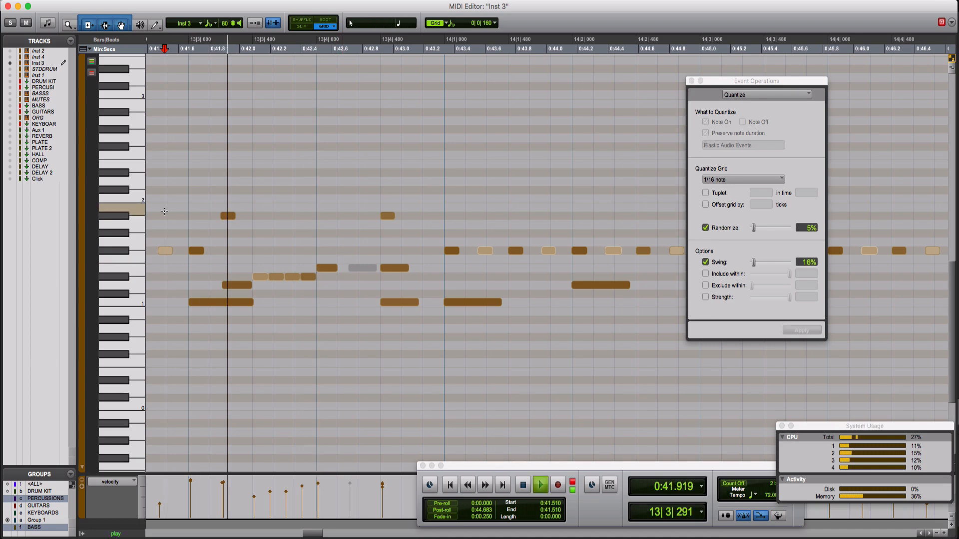
{"action": "key", "text": "space"}
{"action": "mouse_move", "coordinate": [365, 271]}
{"action": "left_mouse_down"}
{"action": "mouse_move", "coordinate": [356, 272]}
{"action": "mouse_move", "coordinate": [383, 272]}
{"action": "left_mouse_up"}
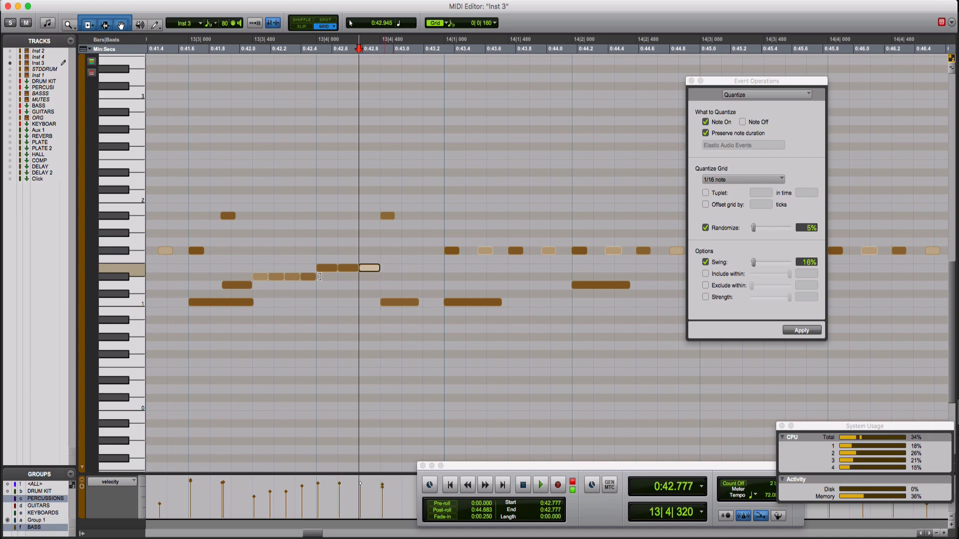
{"action": "scroll", "coordinate": [310, 269], "scroll_direction": "left", "scroll_amount": 5}
{"action": "left_click", "coordinate": [244, 220]}
{"action": "key", "text": "space"}
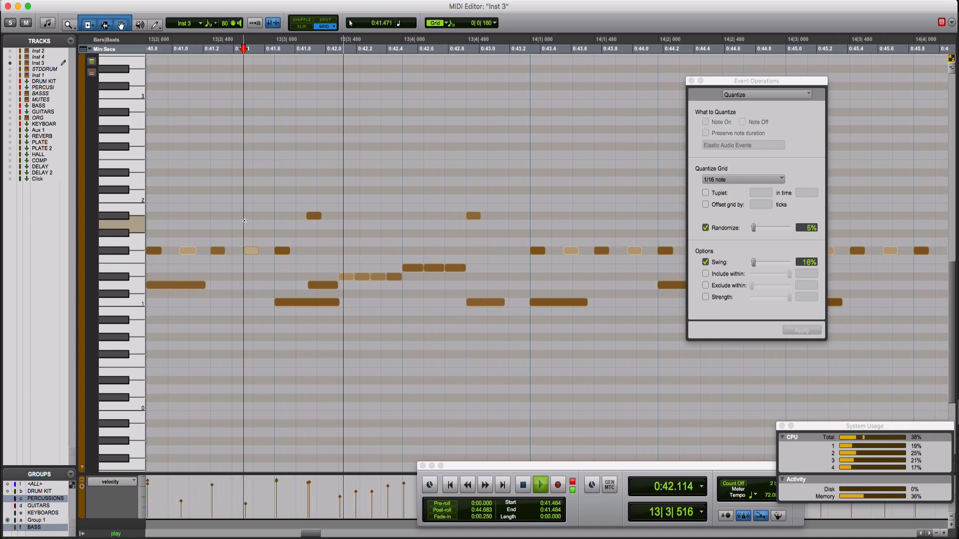
Play back the bar 13 fill repeatedly from just before beat 3
{"action": "key", "text": "space"}
{"action": "key", "text": "space"}
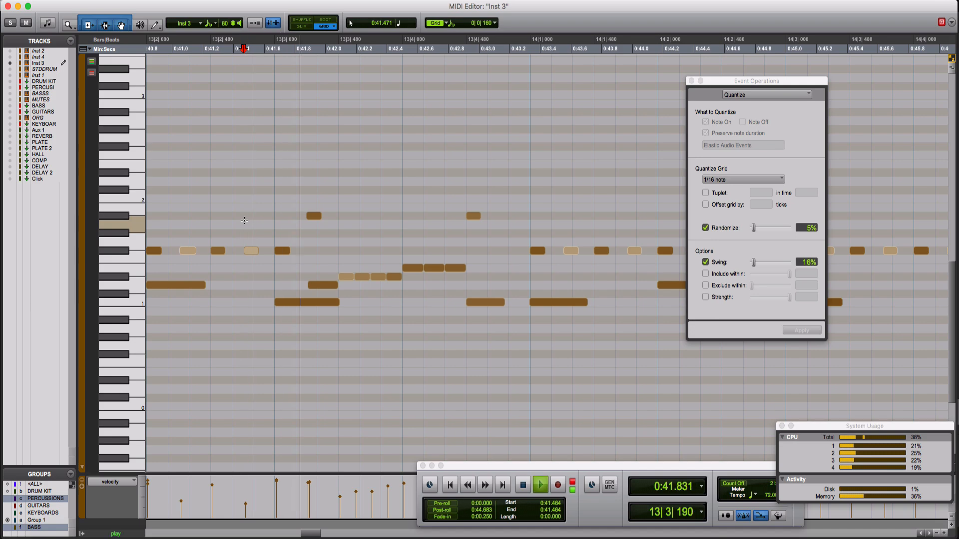
{"action": "key", "text": "space"}
{"action": "key", "text": "space"}
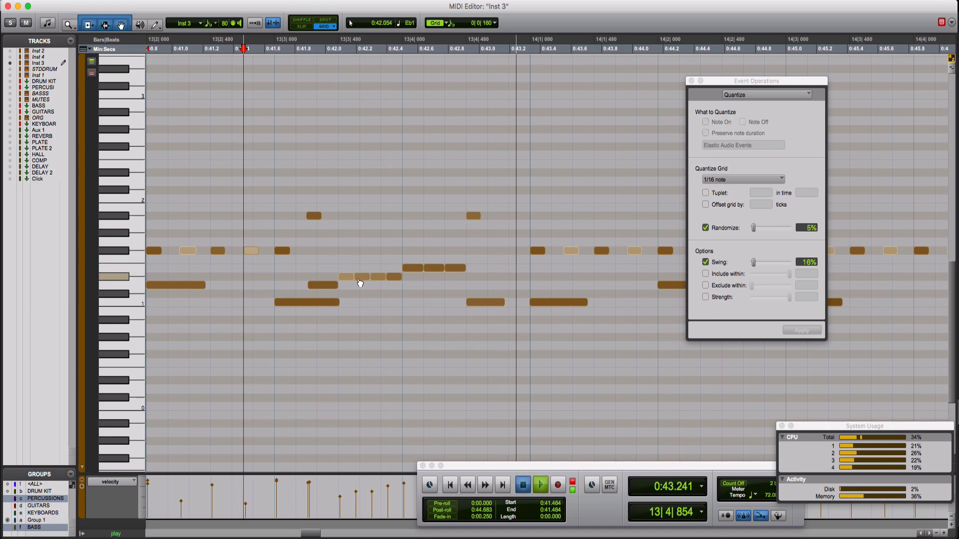
{"action": "key", "text": "space"}
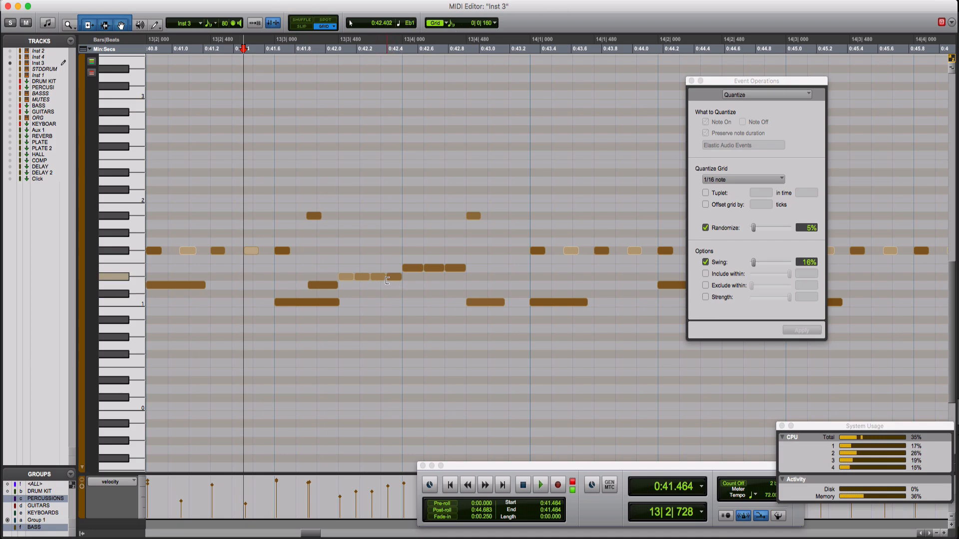
Rework the four Eb1 notes before beat 4 of bar 13 into consecutive 1/16-triplet notes and play back the fill
{"action": "left_click_drag", "start_coordinate": [381, 275], "coordinate": [348, 278]}
{"action": "left_click", "coordinate": [375, 277]}
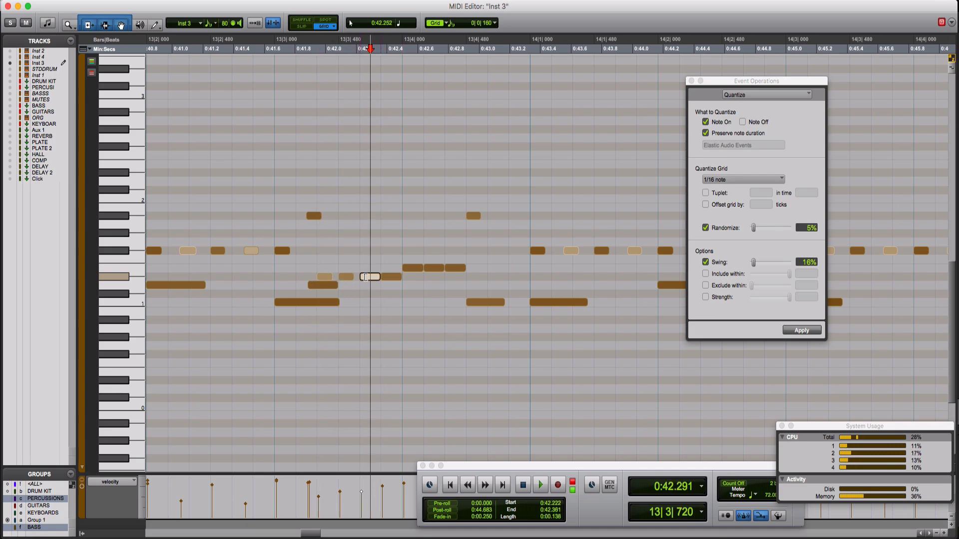
{"action": "left_click_drag", "start_coordinate": [351, 275], "coordinate": [330, 276]}
{"action": "left_click", "coordinate": [245, 183]}
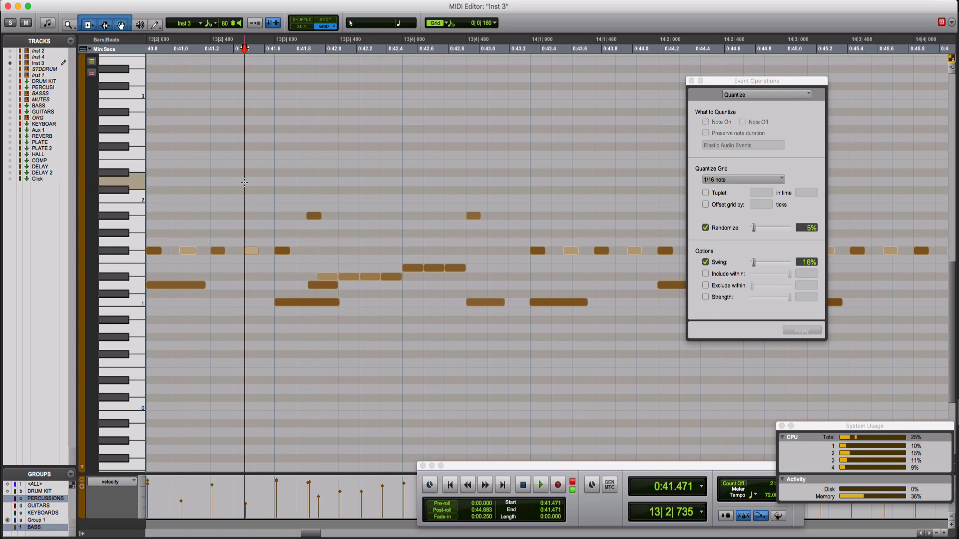
{"action": "key", "text": "space"}
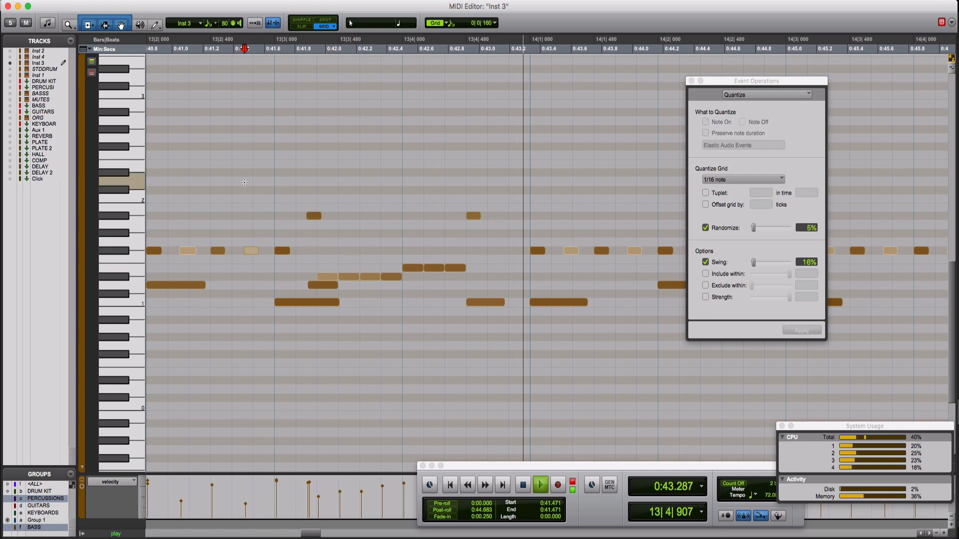
{"action": "key", "text": "space"}
{"action": "key", "text": "space"}
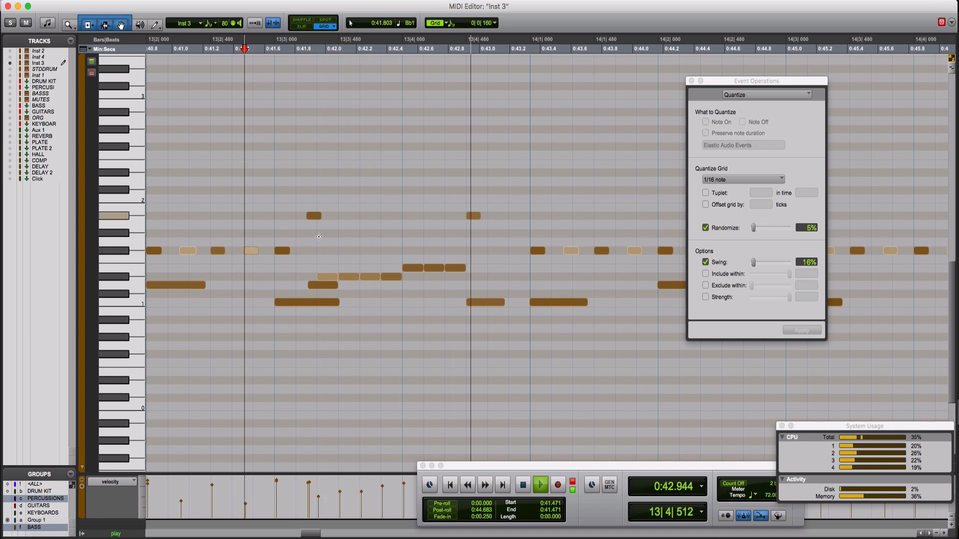
{"action": "key", "text": "space"}
{"action": "left_click", "coordinate": [340, 230]}
{"action": "key", "text": "space"}
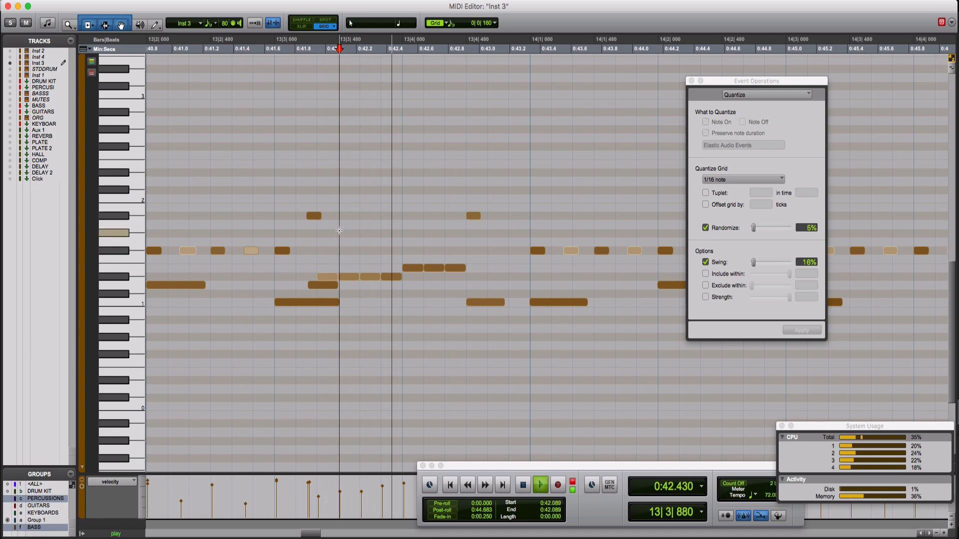
{"action": "key", "text": "space"}
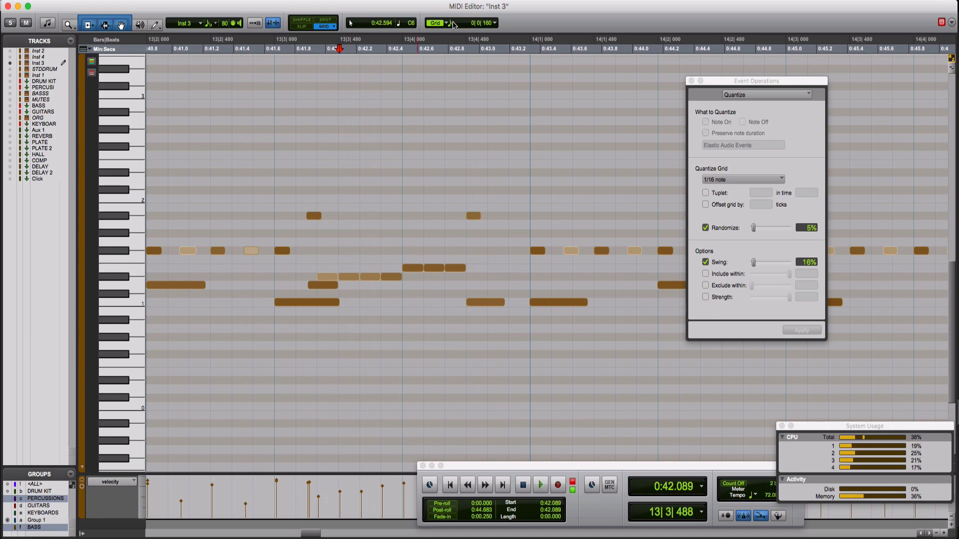
Set the grid to 1/32-note triplets and rework the four Eb1 notes into consecutive notes of that length ending at beat 4 of bar 13
{"action": "left_click", "coordinate": [453, 25]}
{"action": "left_click", "coordinate": [487, 34]}
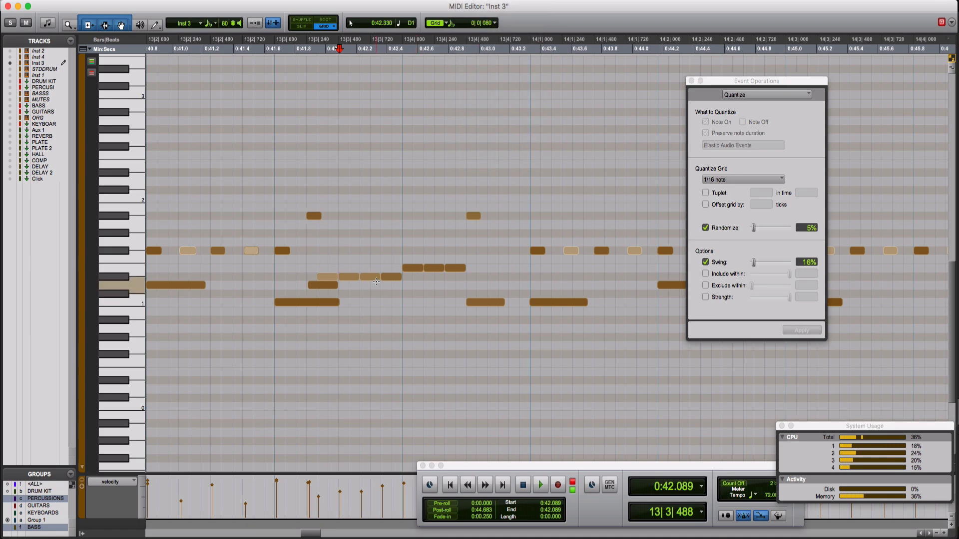
{"action": "mouse_move", "coordinate": [383, 276]}
{"action": "left_mouse_down"}
{"action": "mouse_move", "coordinate": [391, 276]}
{"action": "mouse_move", "coordinate": [372, 276]}
{"action": "mouse_move", "coordinate": [395, 277]}
{"action": "left_mouse_up"}
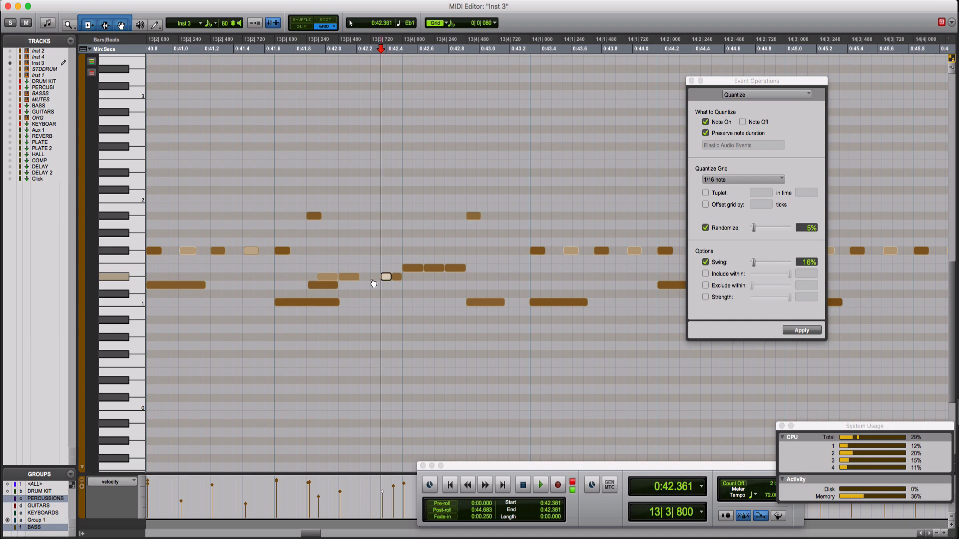
{"action": "left_click", "coordinate": [351, 277]}
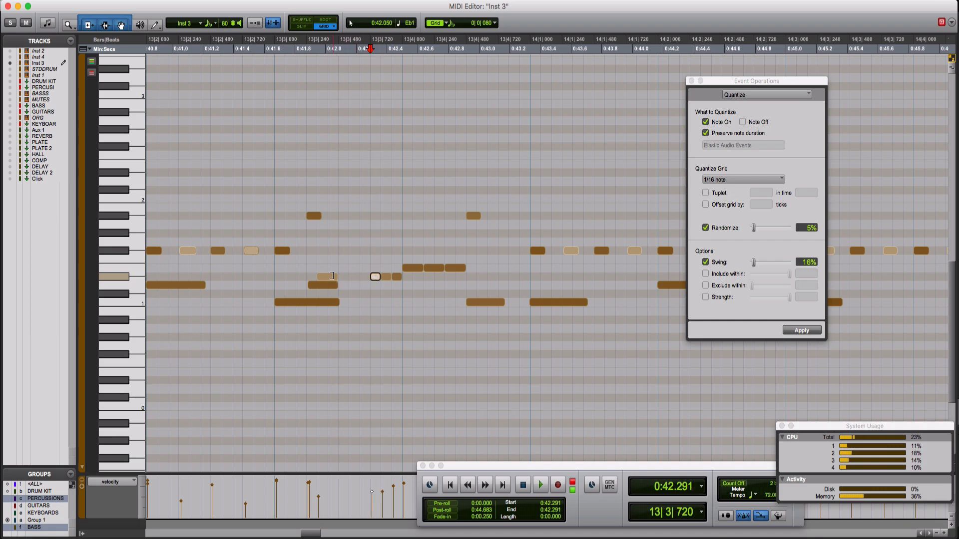
{"action": "left_click_drag", "start_coordinate": [332, 276], "coordinate": [328, 276]}
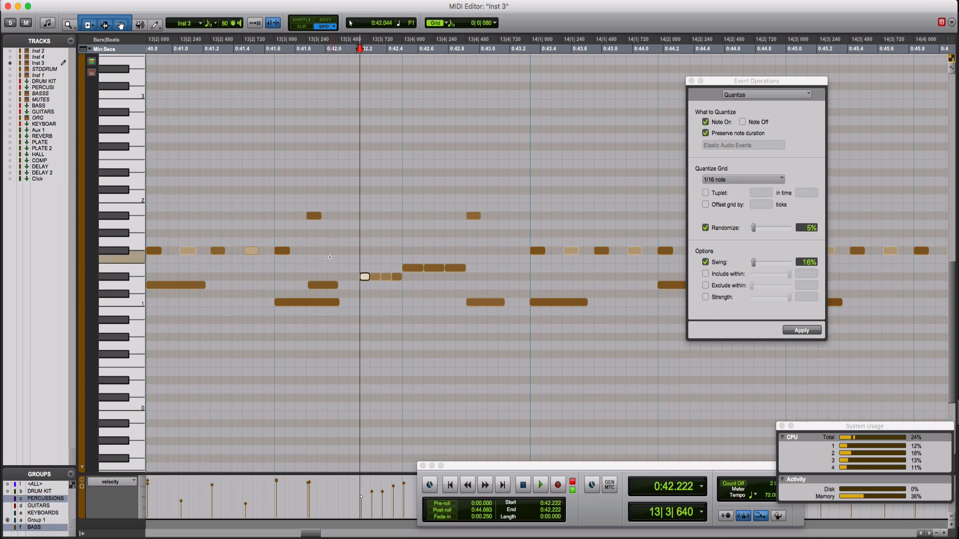
Play back the tightened Eb1 run from 13|2|488 twice
{"action": "left_click", "coordinate": [212, 205]}
{"action": "key", "text": "space"}
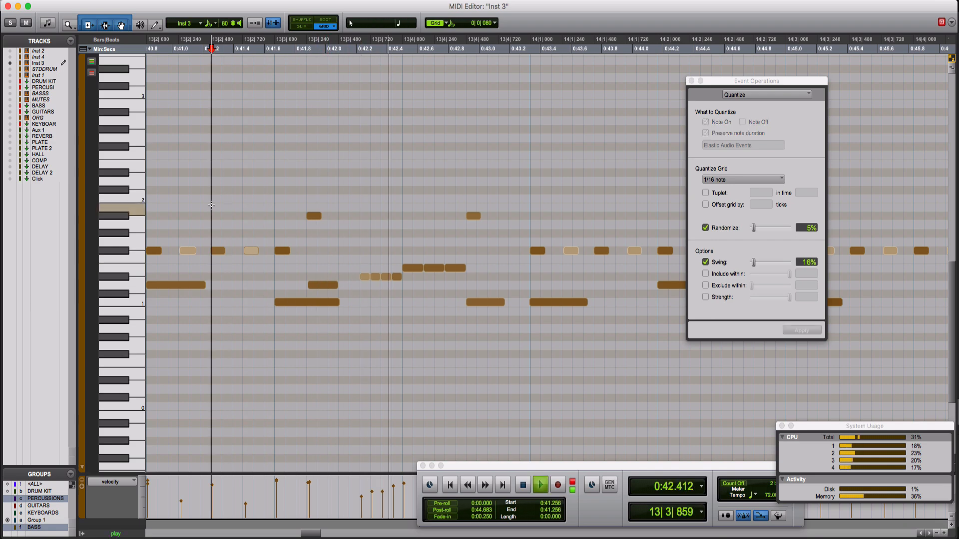
{"action": "key", "text": "space"}
{"action": "key", "text": "space"}
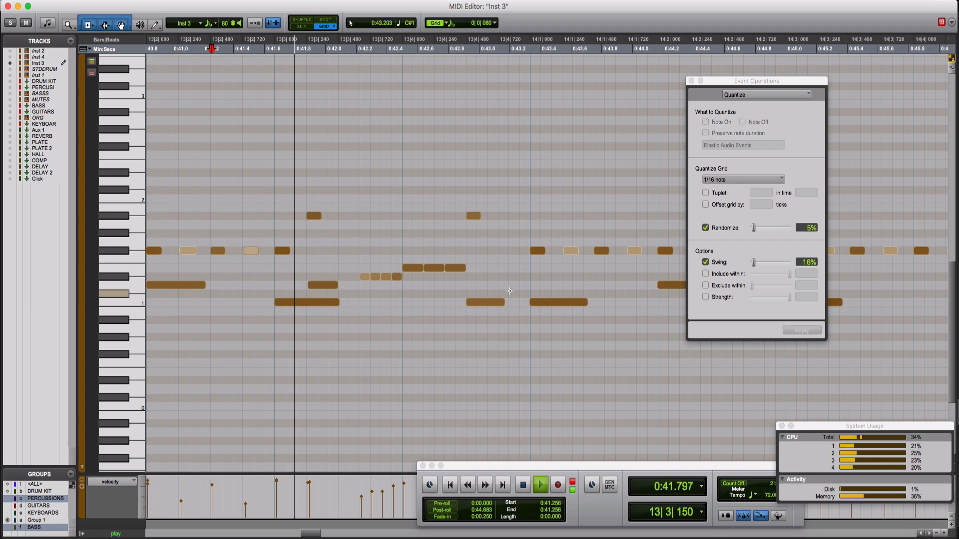
{"action": "key", "text": "space"}
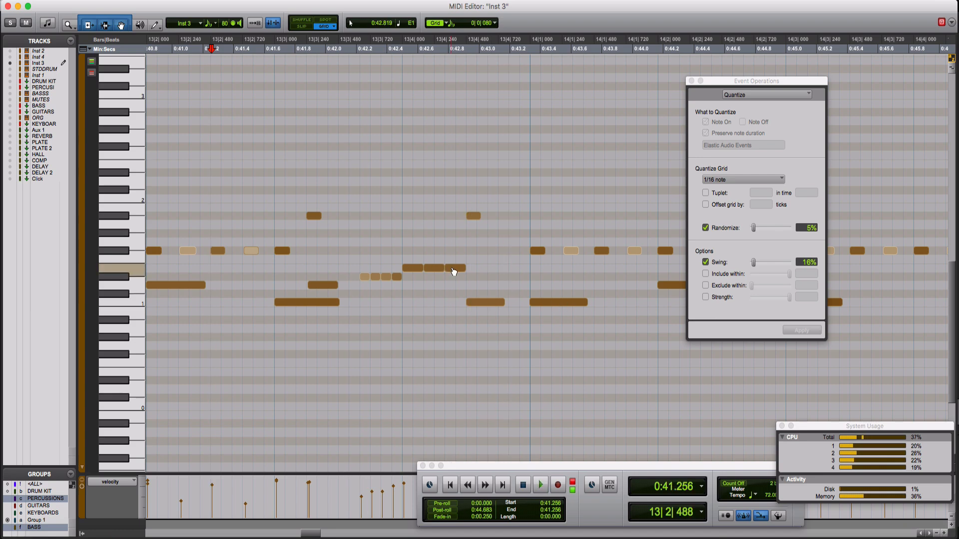
Add a fourth E1 note at 13|4|480 by duplicating the third one, and play back the fill from the middle of beat 2
{"action": "left_click_drag", "start_coordinate": [453, 271], "coordinate": [469, 271]}
{"action": "left_click", "coordinate": [204, 168]}
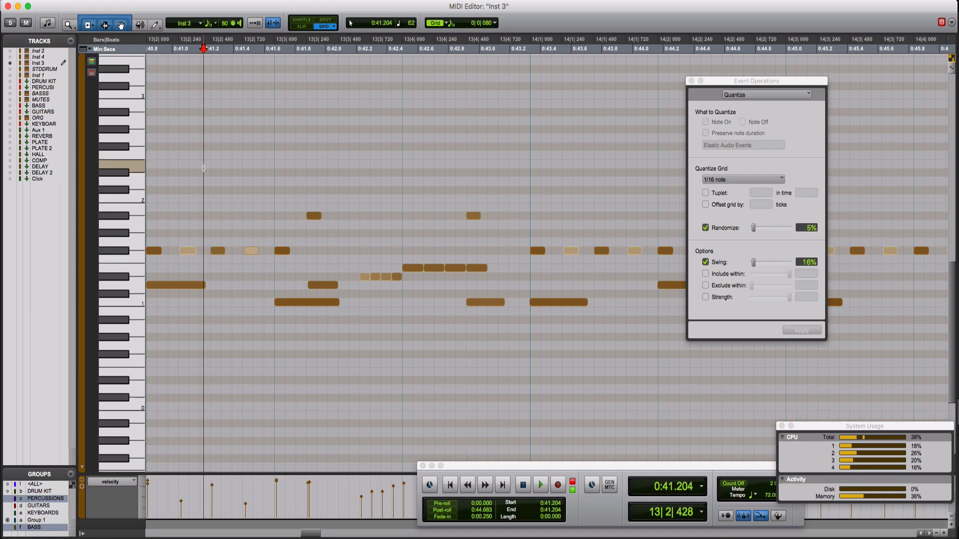
{"action": "key", "text": "space"}
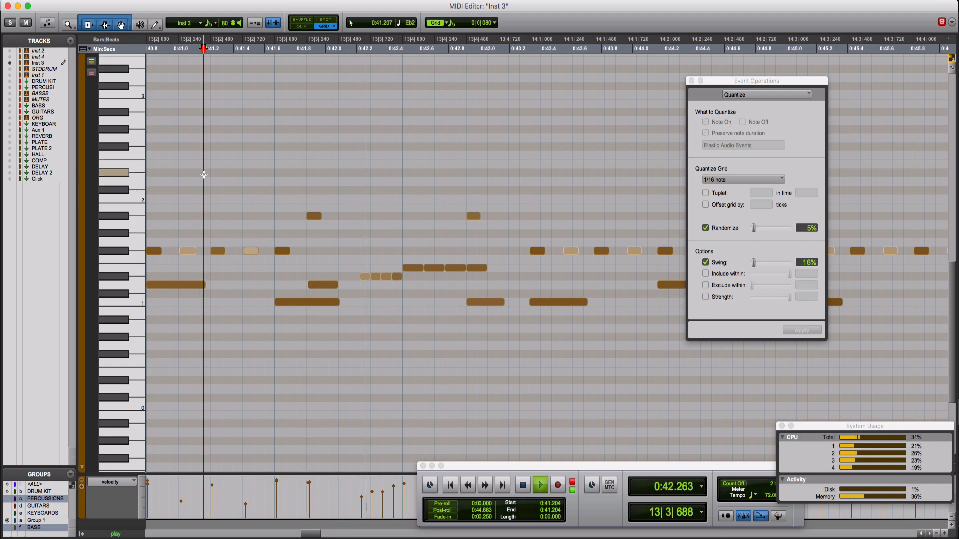
Set the grid to 1/8-note triplets and shorten the C1 note on beat 3 of bar 13 to one grid unit
{"action": "left_click", "coordinate": [448, 24]}
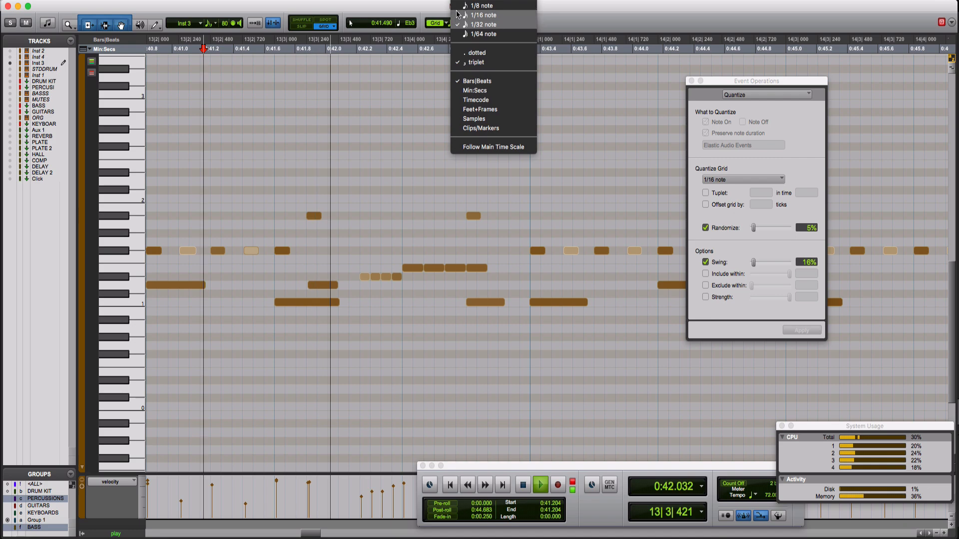
{"action": "left_click", "coordinate": [462, 13]}
{"action": "left_click_drag", "start_coordinate": [337, 302], "coordinate": [317, 302]}
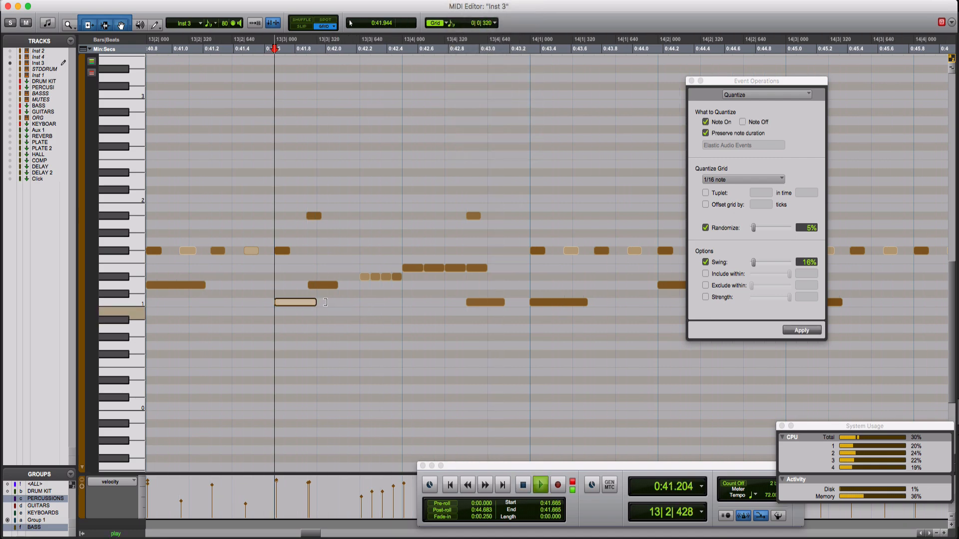
{"action": "key", "text": "space"}
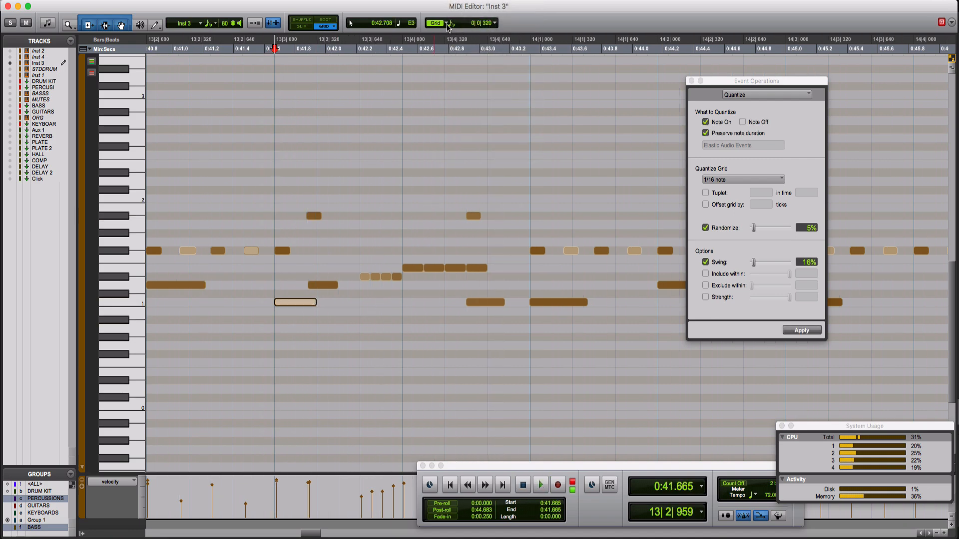
Set the grid to straight 1/8 notes and play back the fill from beat 2 of bar 13
{"action": "left_click", "coordinate": [448, 24]}
{"action": "left_click", "coordinate": [478, 81]}
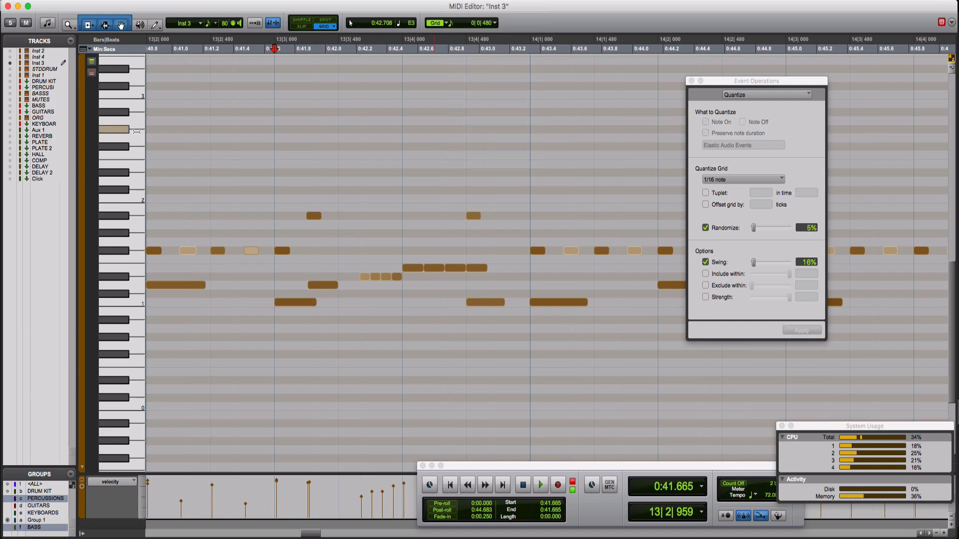
{"action": "left_click", "coordinate": [164, 135]}
{"action": "key", "text": "space"}
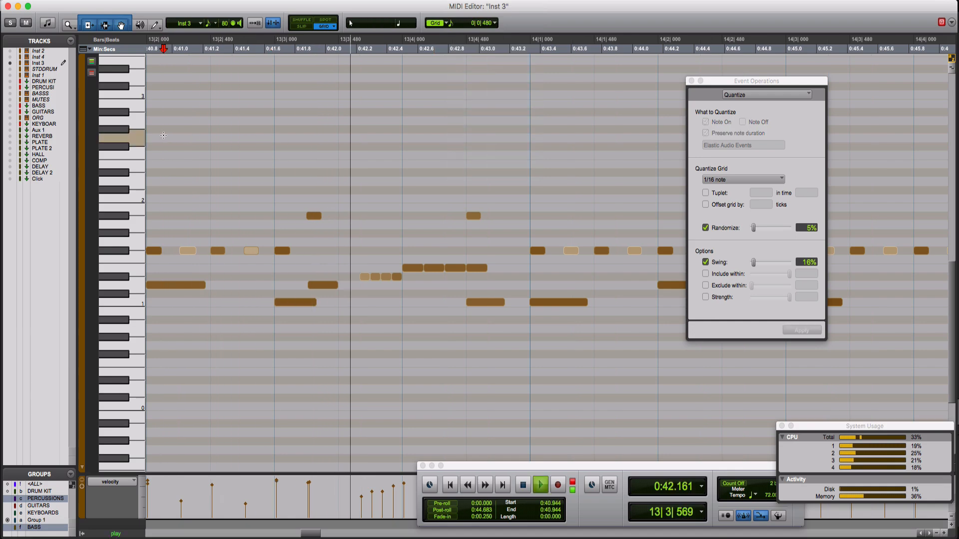
{"action": "key", "text": "space"}
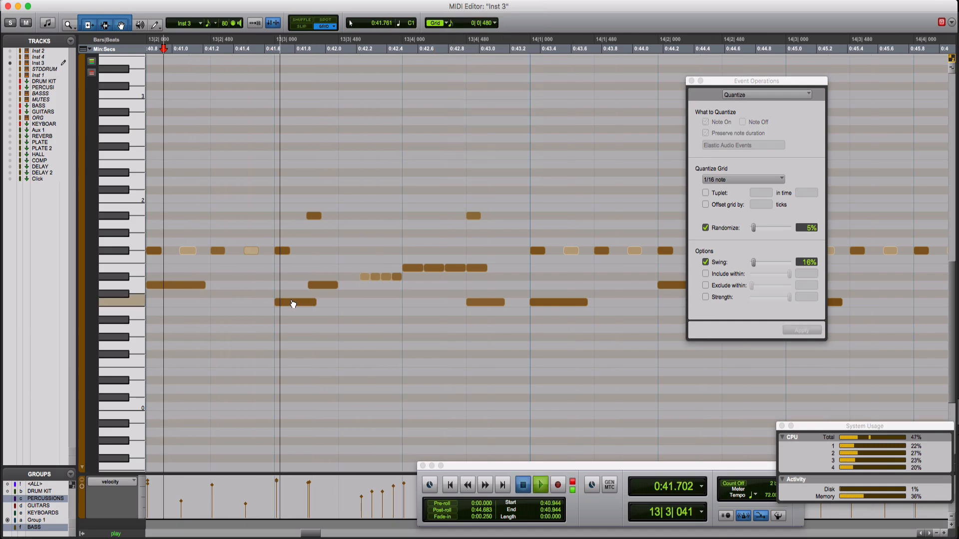
Duplicate the C1 note on beat 3 of bar 13 to 13|3|480 and play back the fill from 13|2|206
{"action": "left_click_drag", "start_coordinate": [293, 304], "coordinate": [334, 302]}
{"action": "left_click", "coordinate": [176, 130]}
{"action": "key", "text": "space"}
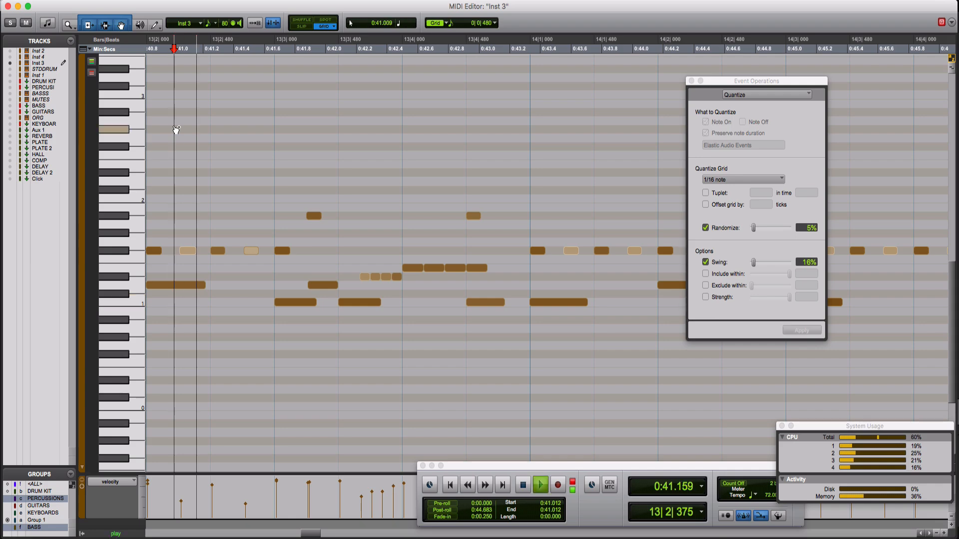
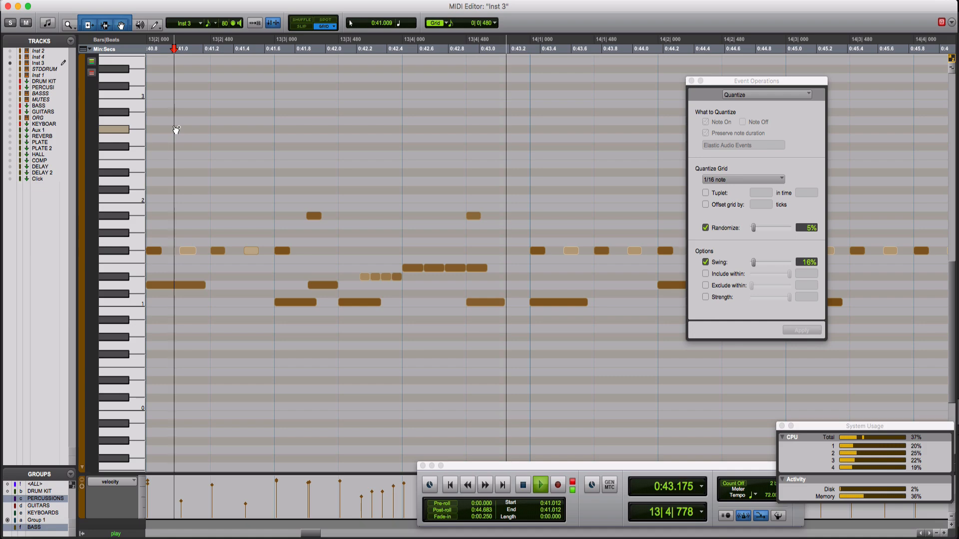
{"action": "key", "text": "space"}
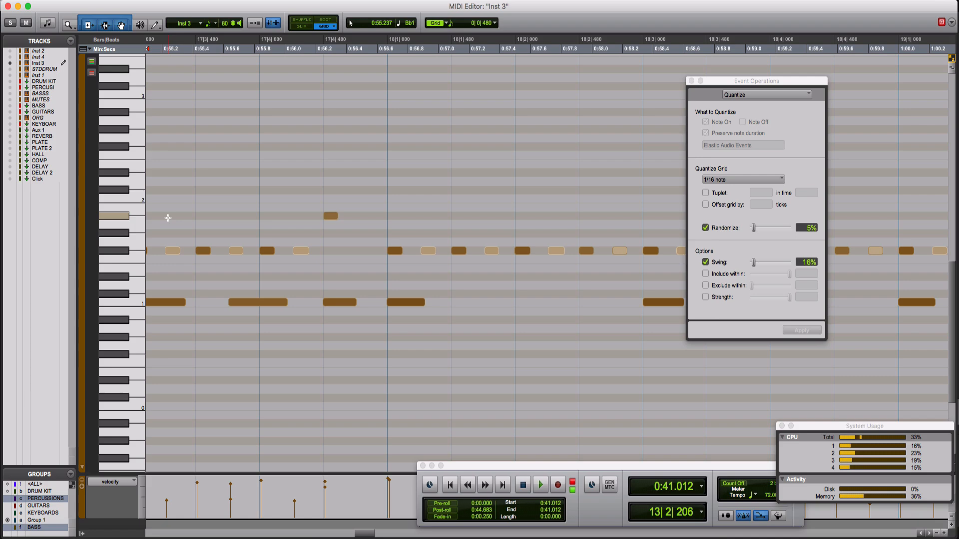
{"action": "key", "text": "space"}
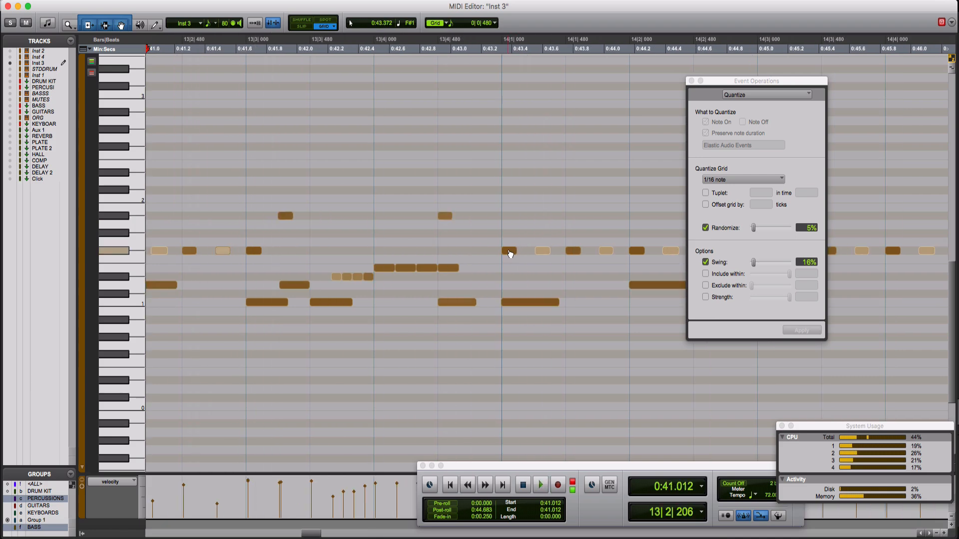
Move the F#1 note at 14|1|000 up to C#2 and play back the fill from late in bar 12
{"action": "left_click_drag", "start_coordinate": [510, 254], "coordinate": [509, 215]}
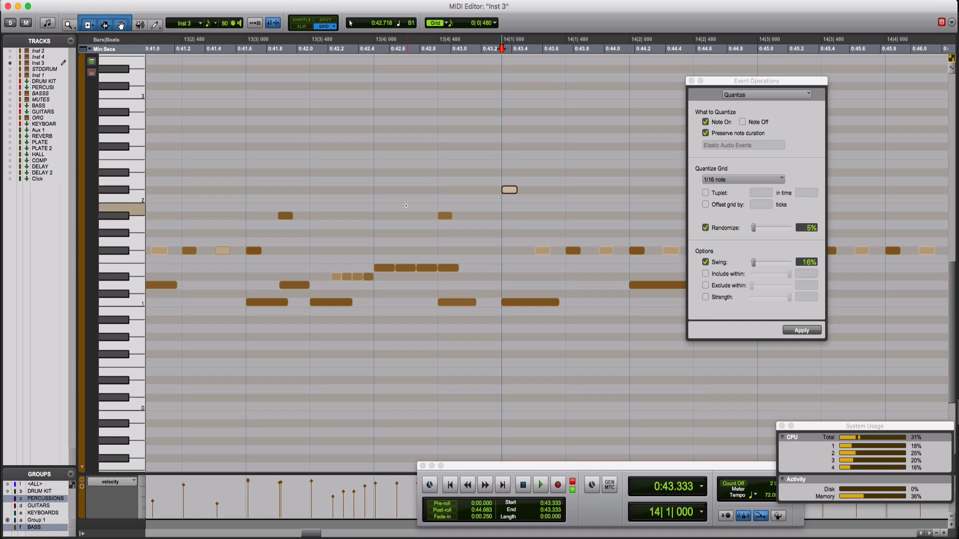
{"action": "left_click", "coordinate": [218, 164]}
{"action": "key", "text": "super+bracketleft"}
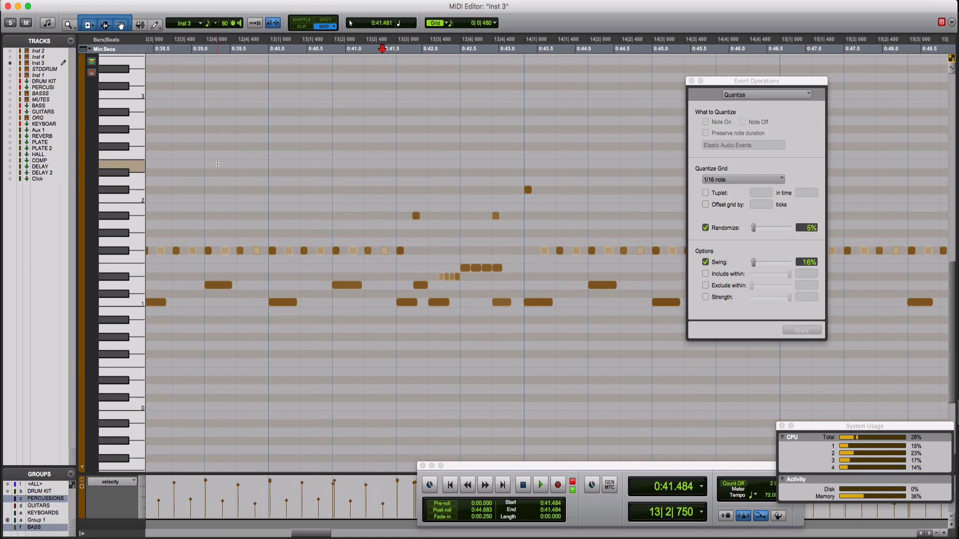
{"action": "left_click", "coordinate": [259, 147]}
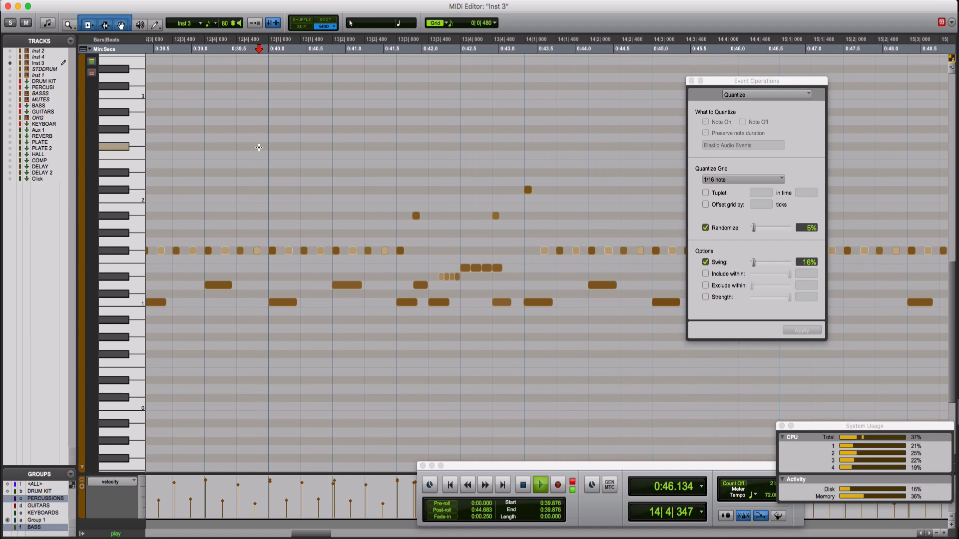
{"action": "key", "text": "space"}
{"action": "key", "text": "space"}
{"action": "key", "text": "space"}
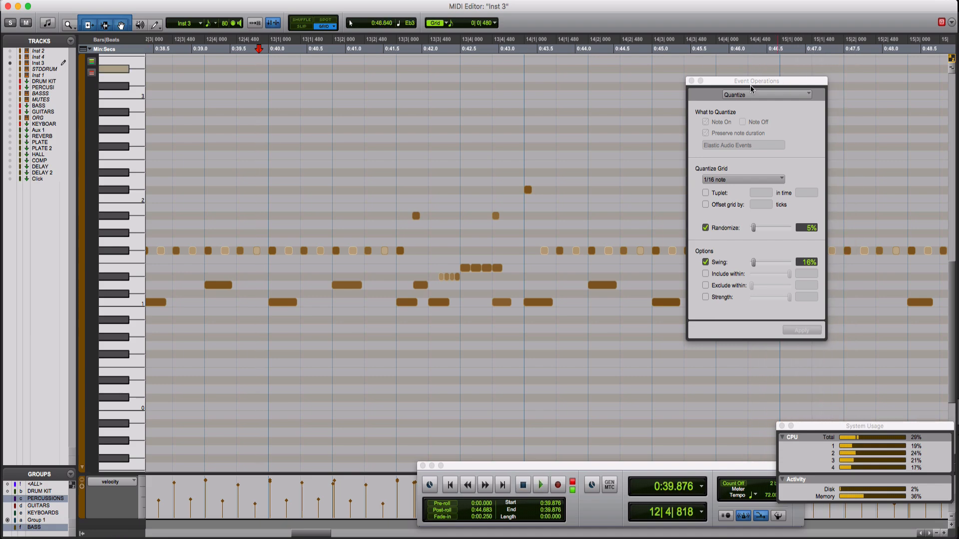
Close the Event Operations window and play back the fill again from 12|4|818
{"action": "left_click", "coordinate": [691, 81]}
{"action": "key", "text": "space"}
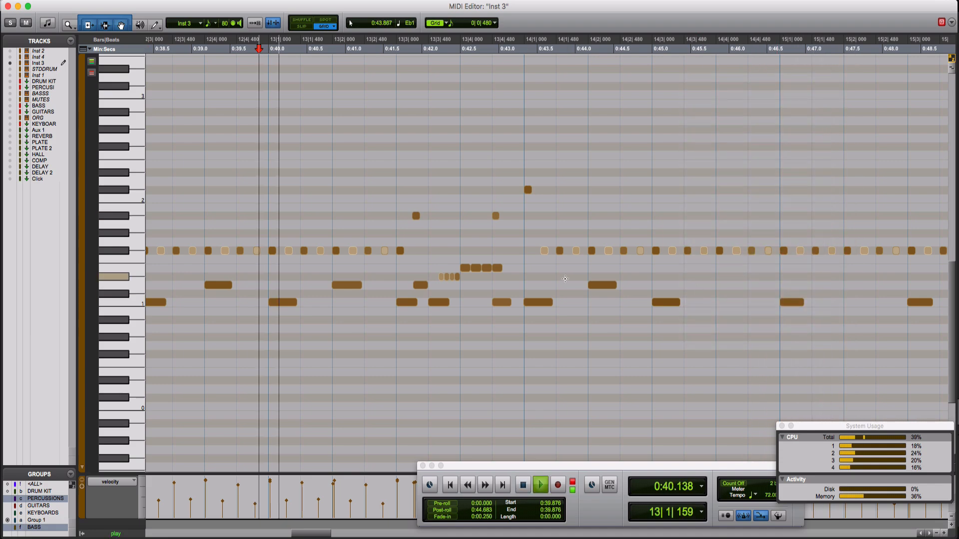
Duplicate the D1 snare notes of bars 6 to 13 so they continue from bar 14, and play back from late in bar 14
{"action": "scroll", "coordinate": [565, 279], "scroll_direction": "down", "scroll_amount": 8, "text": "alt"}
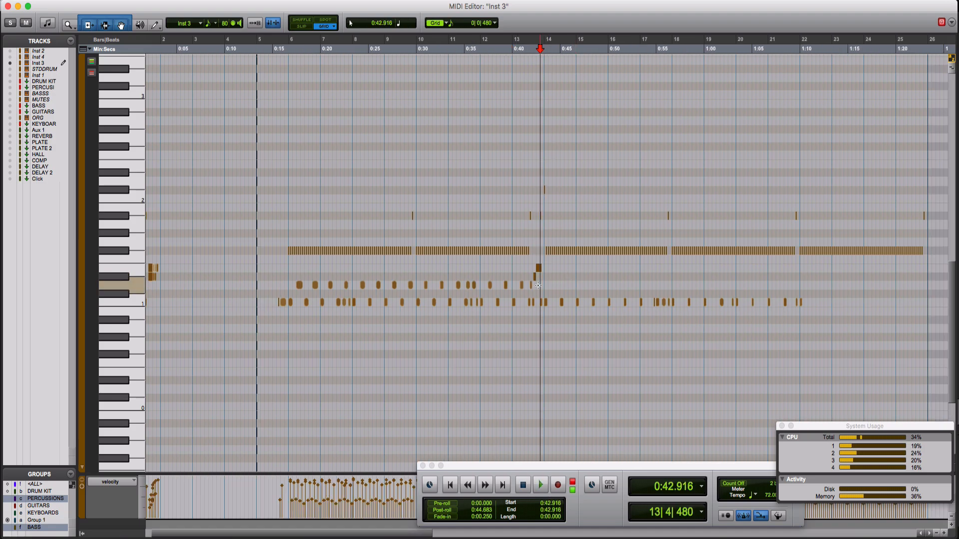
{"action": "left_click_drag", "start_coordinate": [538, 285], "coordinate": [276, 284]}
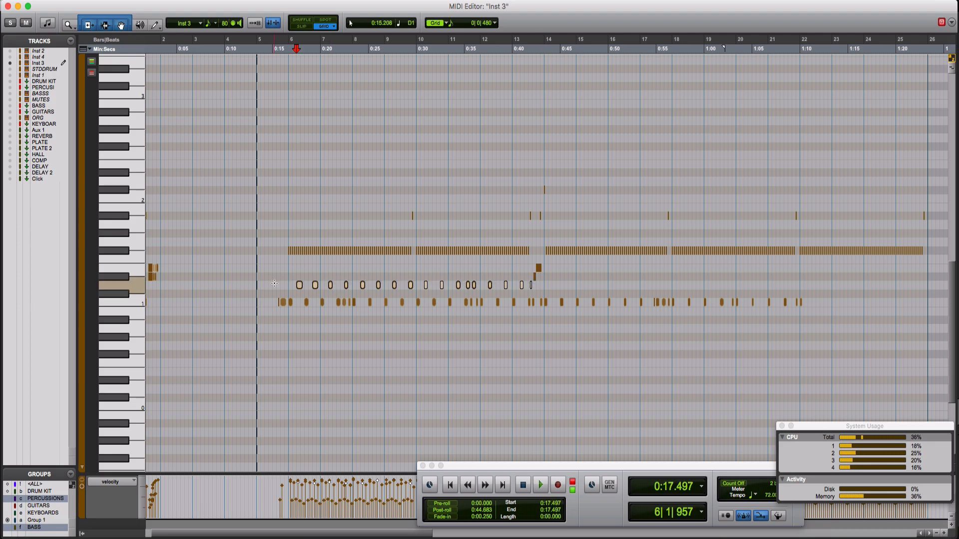
{"action": "key", "text": "super+d"}
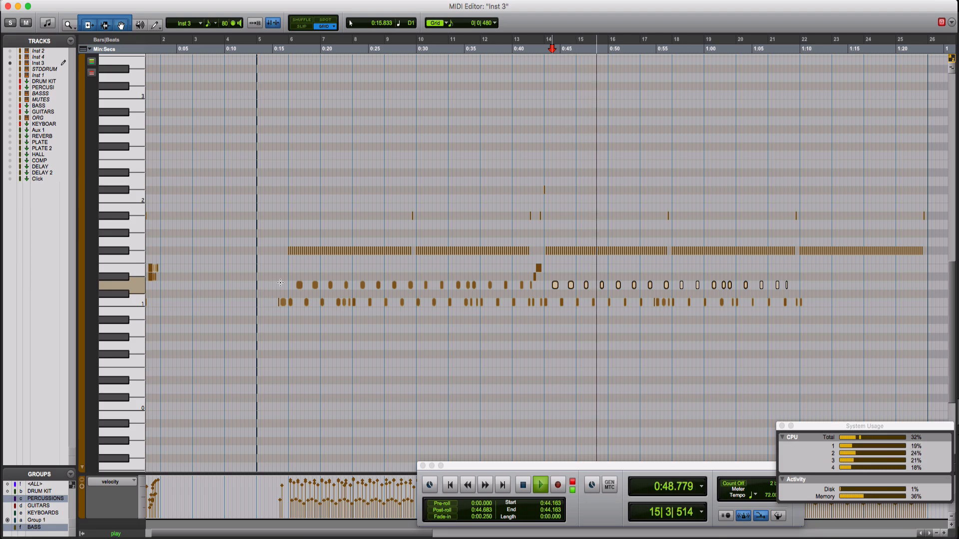
{"action": "left_click", "coordinate": [571, 313]}
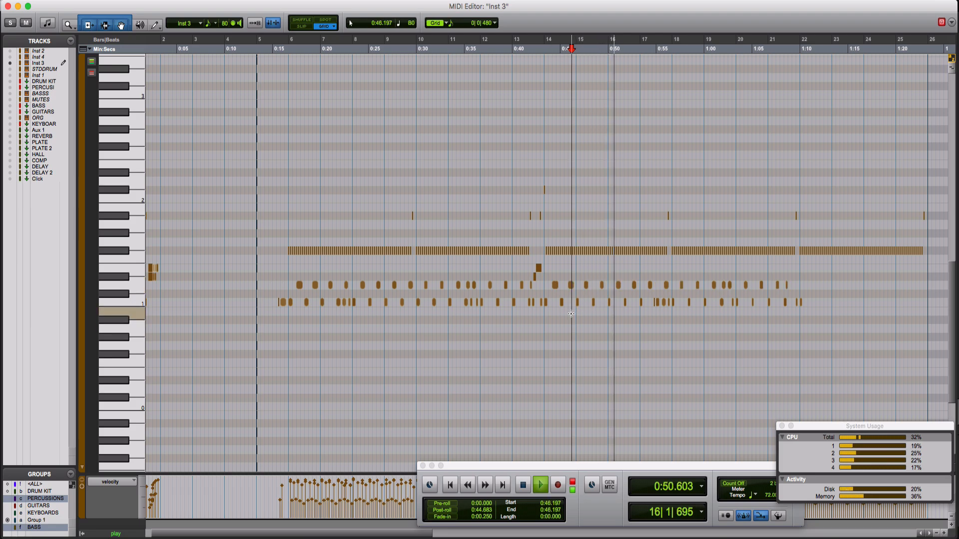
{"action": "key", "text": "space"}
{"action": "key", "text": "t"}
{"action": "key", "text": "t"}
{"action": "key", "text": "space"}
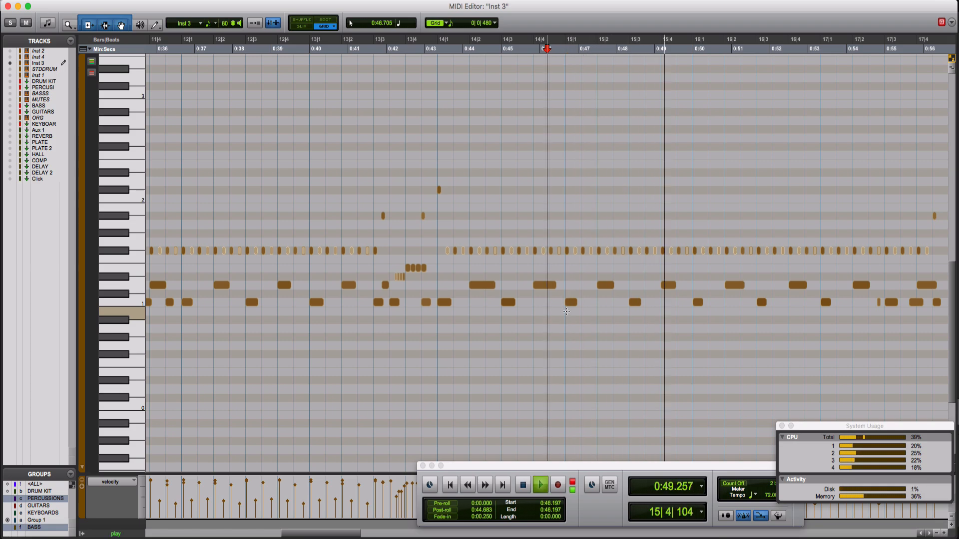
Add a C1 kick note at 15|4|480, just before bar 16, and play back that spot
{"action": "key", "text": "space"}
{"action": "key", "text": "space"}
{"action": "left_click", "coordinate": [686, 303]}
{"action": "left_click", "coordinate": [686, 303]}
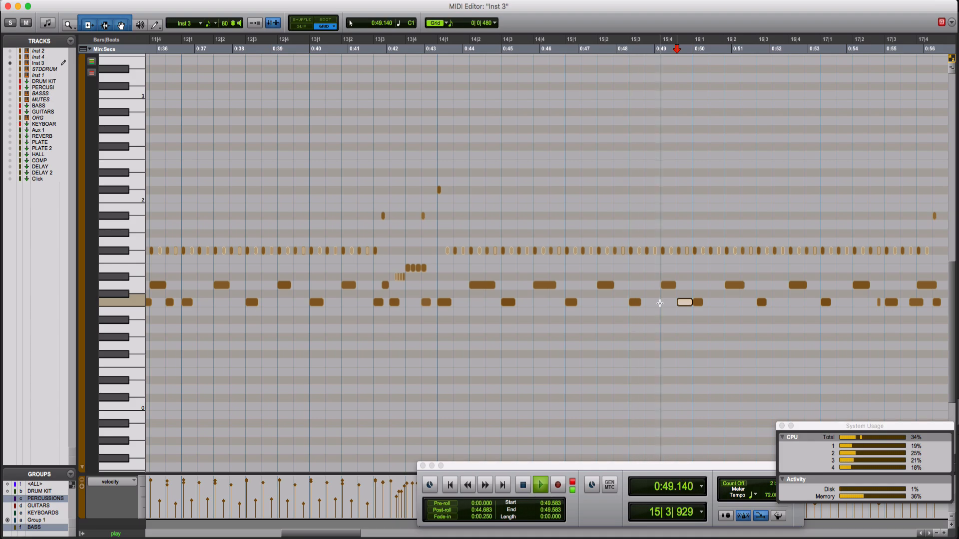
{"action": "key", "text": "space"}
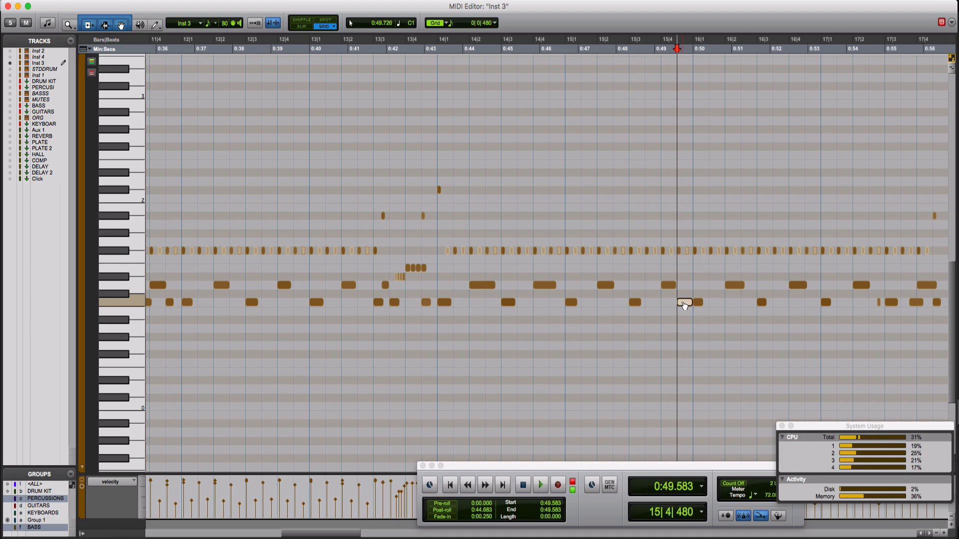
Play back the duplicated drum pattern from early in bar 15 through to bar 21
{"action": "scroll", "coordinate": [445, 421], "scroll_direction": "right", "scroll_amount": 6}
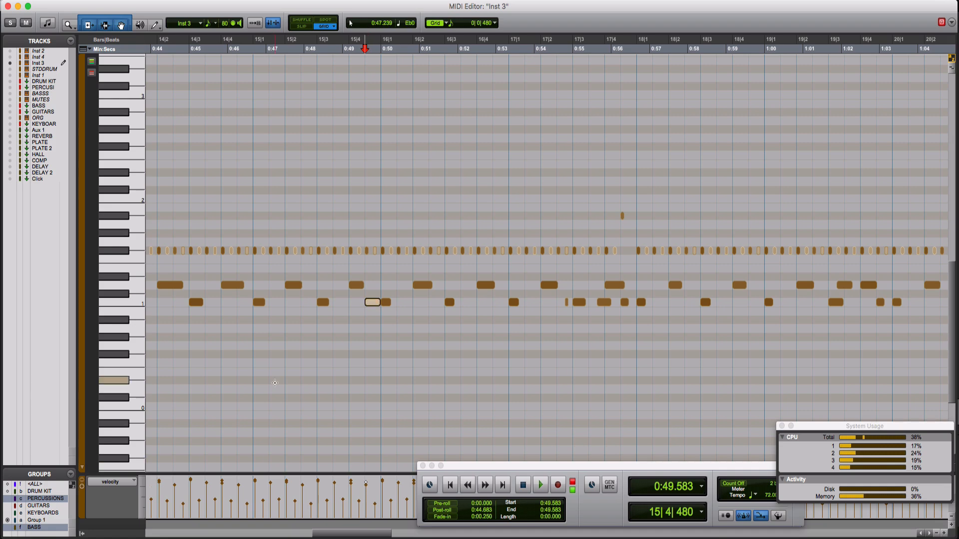
{"action": "key", "text": "space"}
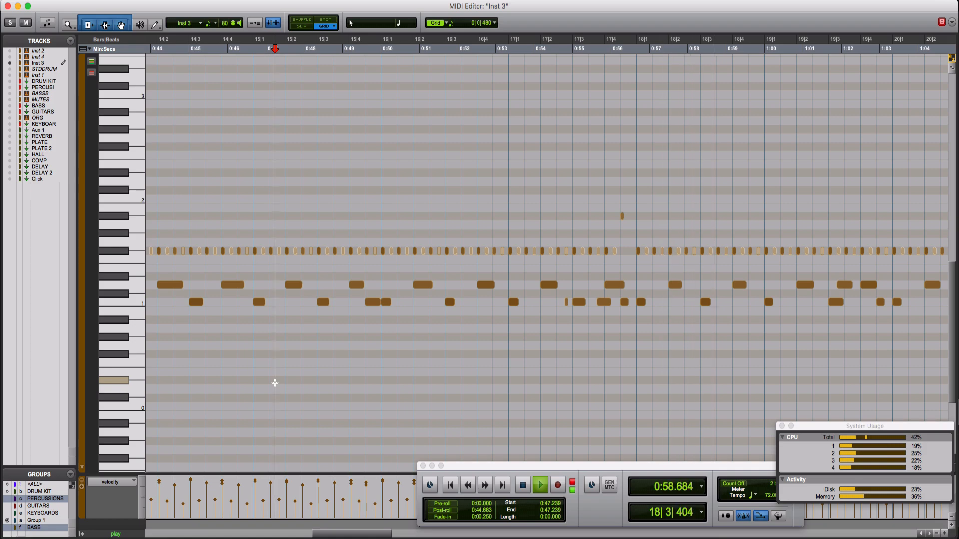
{"action": "key", "text": "r"}
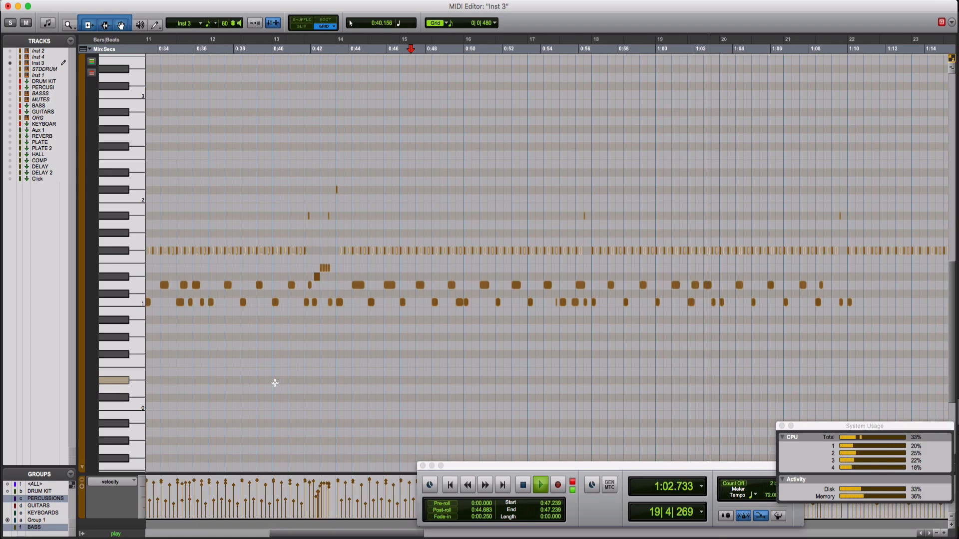
{"action": "key", "text": "r"}
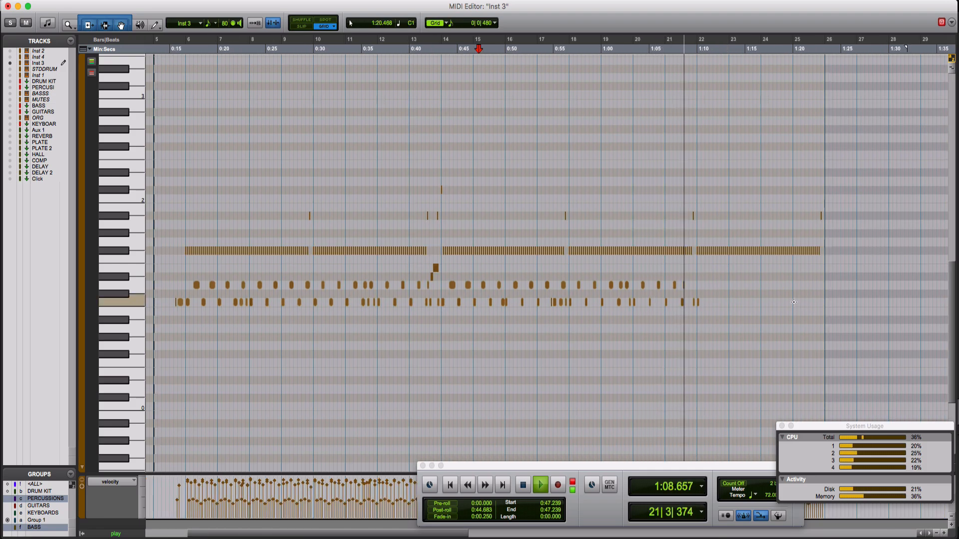
Set the grid to 1/16 notes and play back bar 21 from 21|1|420
{"action": "left_click", "coordinate": [669, 270]}
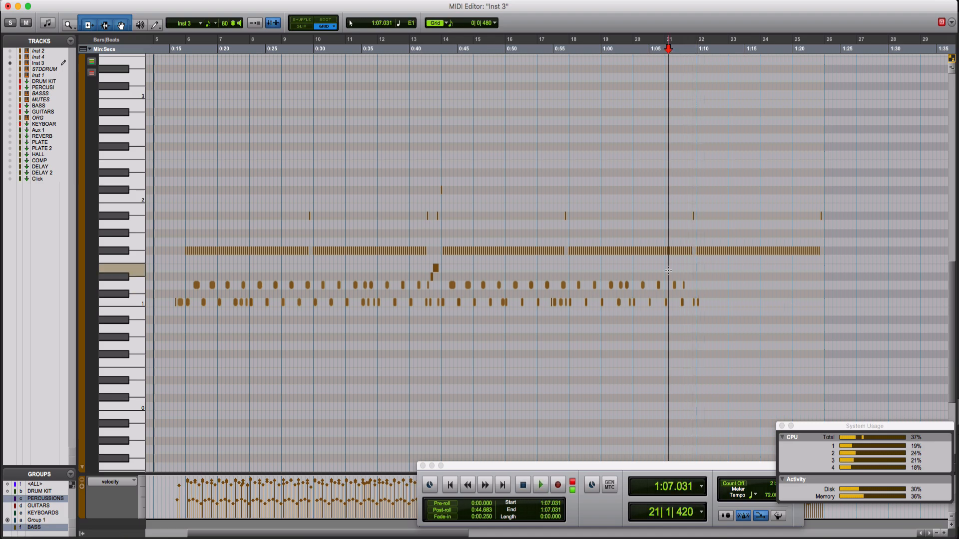
{"action": "key", "text": "super+bracketright"}
{"action": "key", "text": "super+bracketright"}
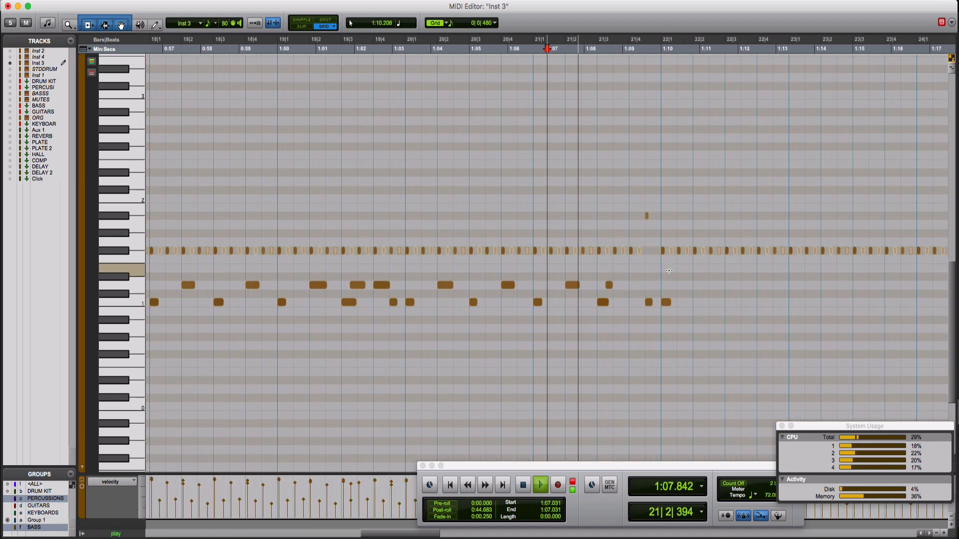
{"action": "key", "text": "space"}
{"action": "key", "text": "super+bracketright"}
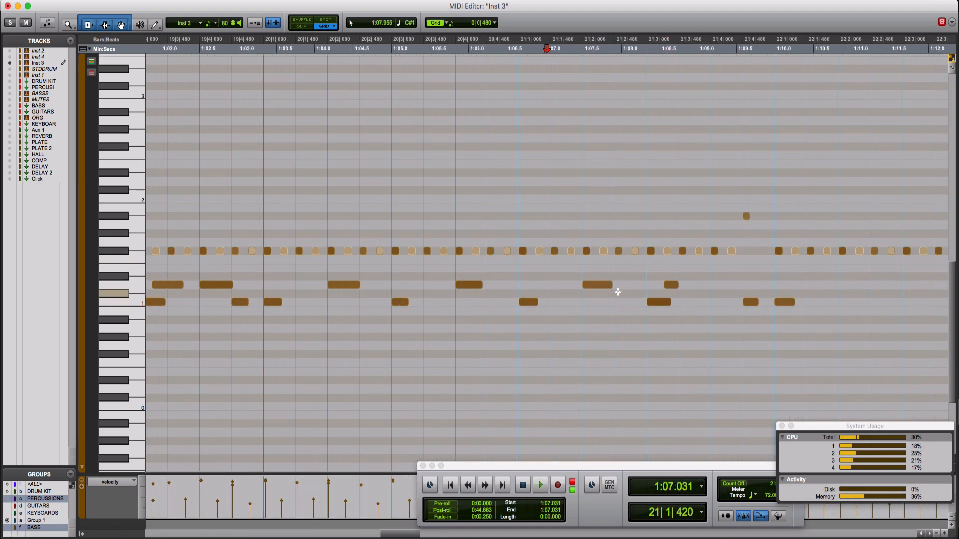
{"action": "left_click", "coordinate": [448, 24]}
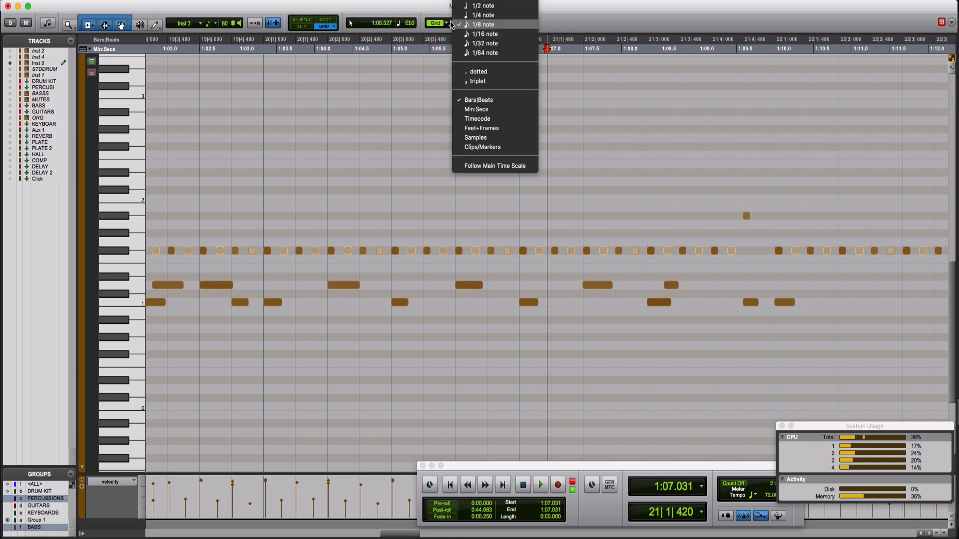
{"action": "left_click", "coordinate": [482, 34]}
{"action": "key", "text": "space"}
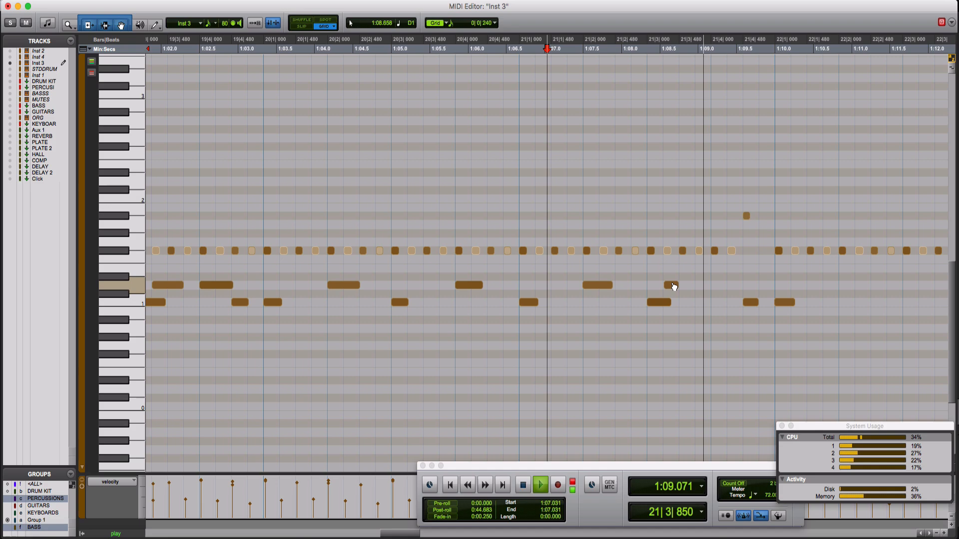
Raise the D1 note just after beat 3 of bar 21 to E1, audition it from 21|2|113, and move it on to F1
{"action": "left_click_drag", "start_coordinate": [674, 286], "coordinate": [674, 280]}
{"action": "key", "text": "space"}
{"action": "left_click", "coordinate": [590, 201]}
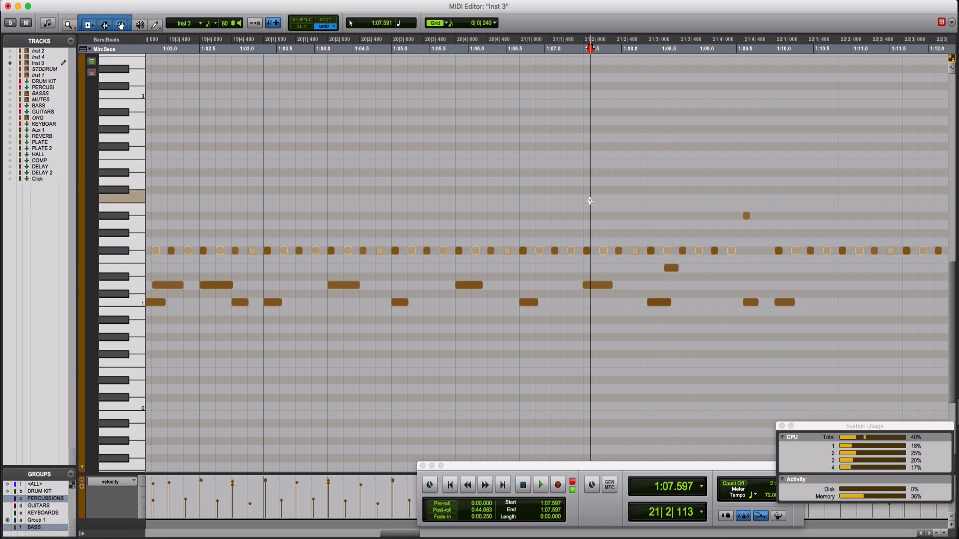
{"action": "key", "text": "space"}
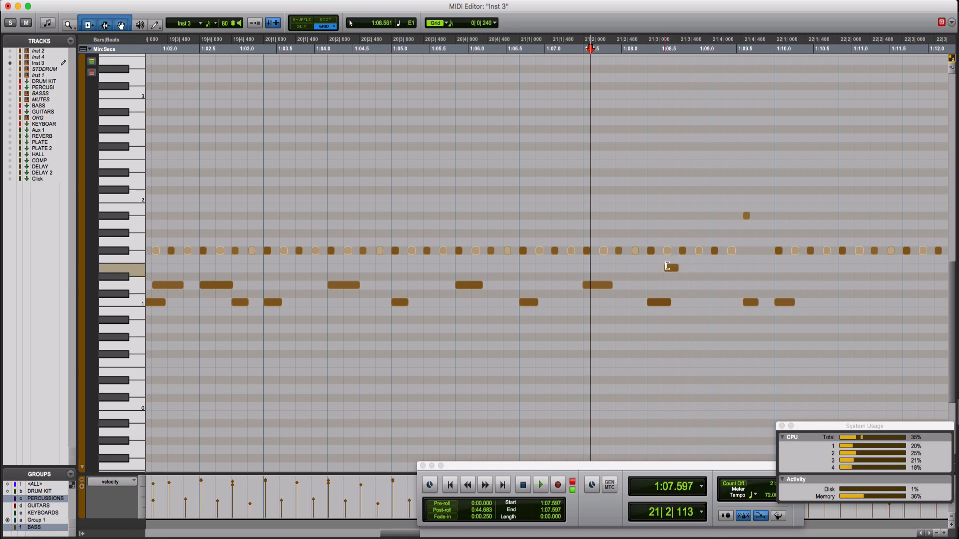
{"action": "left_click_drag", "start_coordinate": [673, 270], "coordinate": [674, 267]}
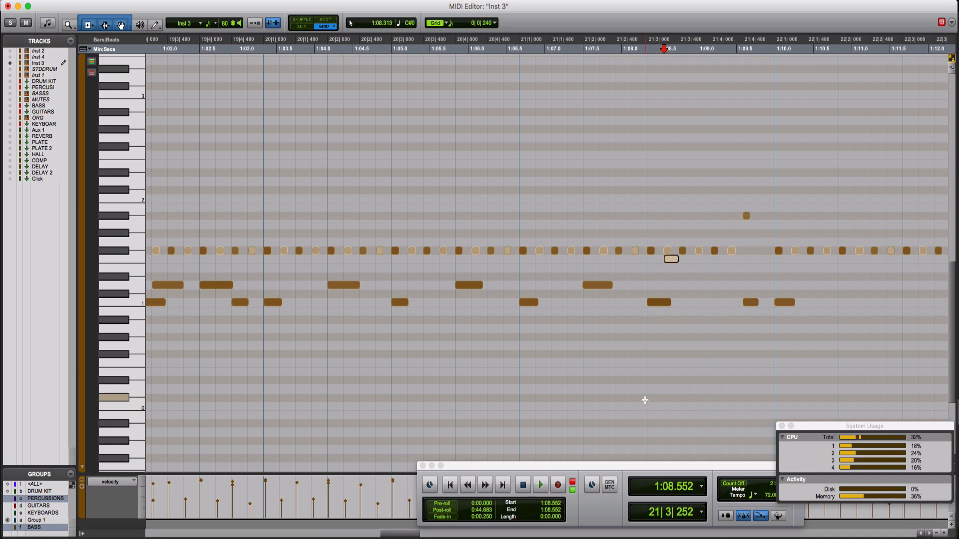
Play back the bar 21 fill with the raised F1 note from 20|4|600
{"action": "scroll", "coordinate": [645, 400], "scroll_direction": "right", "scroll_amount": 10}
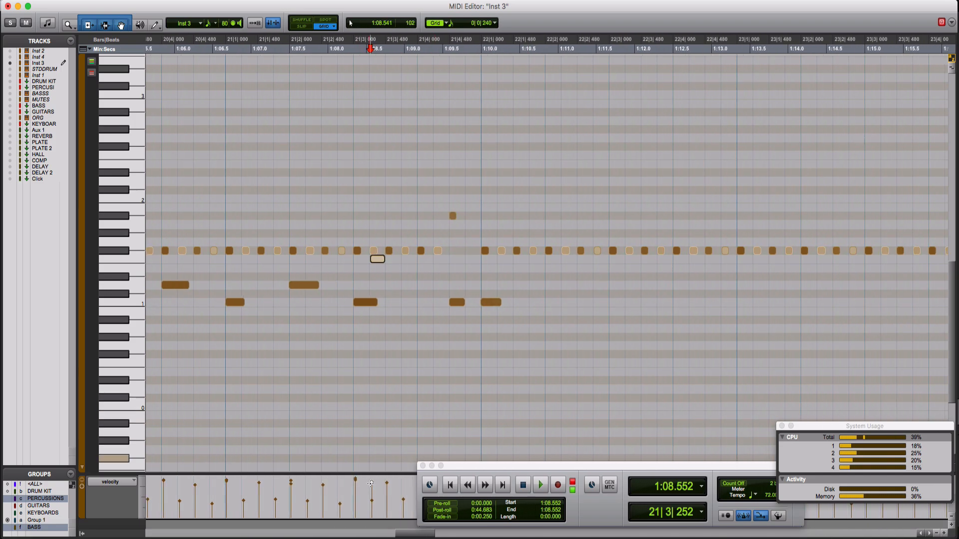
{"action": "left_click", "coordinate": [201, 378]}
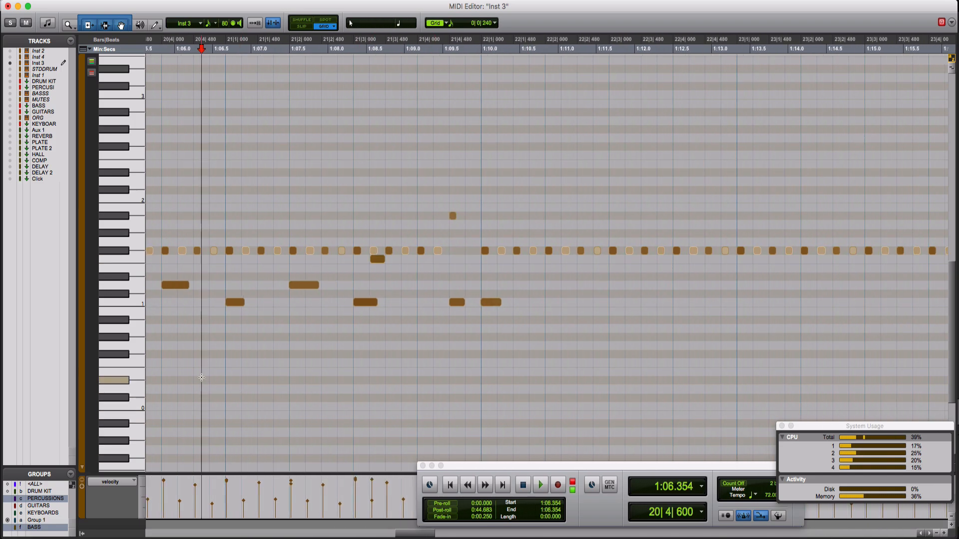
{"action": "key", "text": "r"}
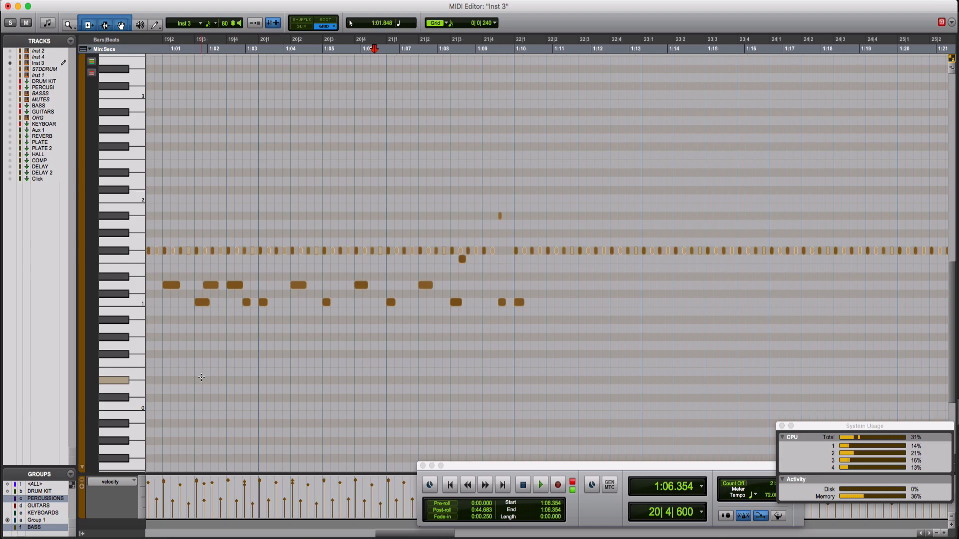
{"action": "key", "text": "space"}
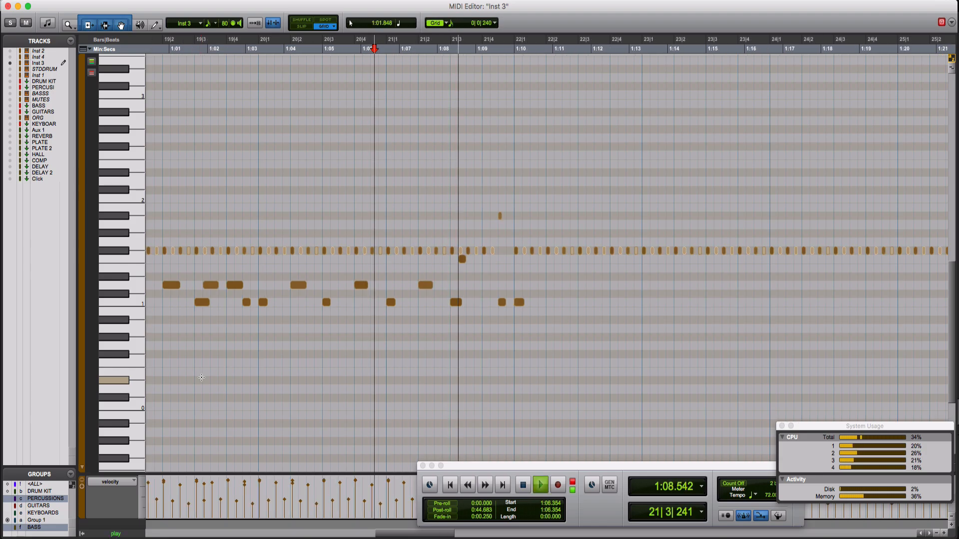
{"action": "key", "text": "space"}
{"action": "key", "text": "space"}
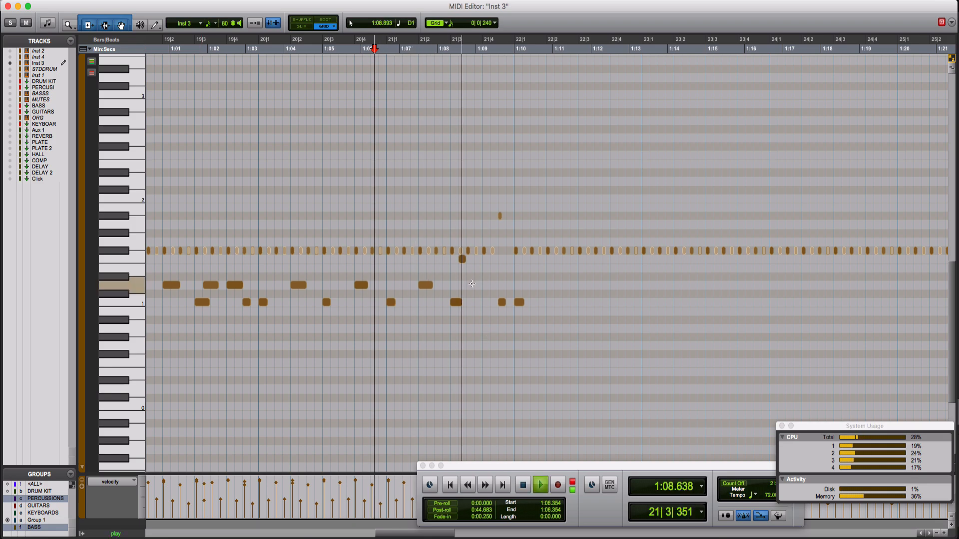
{"action": "key", "text": "space"}
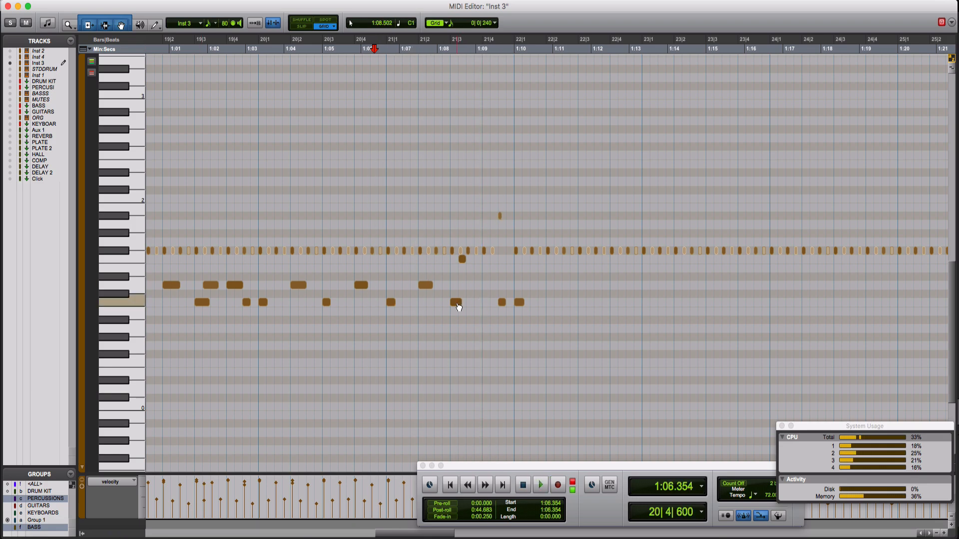
Copy the C1 note on beat 3 of bar 21 to beat 4 at pitch C2, and play back from 21|2|516
{"action": "left_click", "coordinate": [494, 269]}
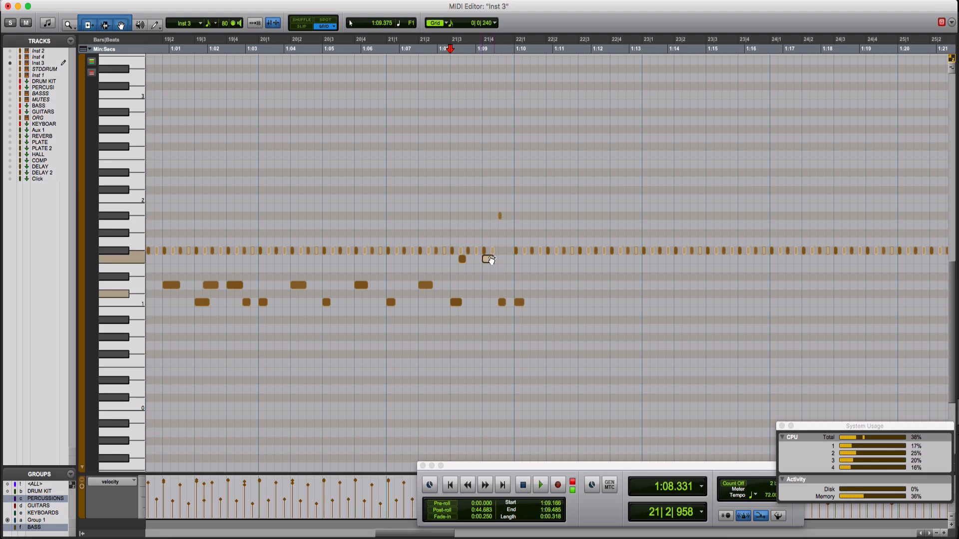
{"action": "left_click_drag", "start_coordinate": [492, 246], "coordinate": [490, 226]}
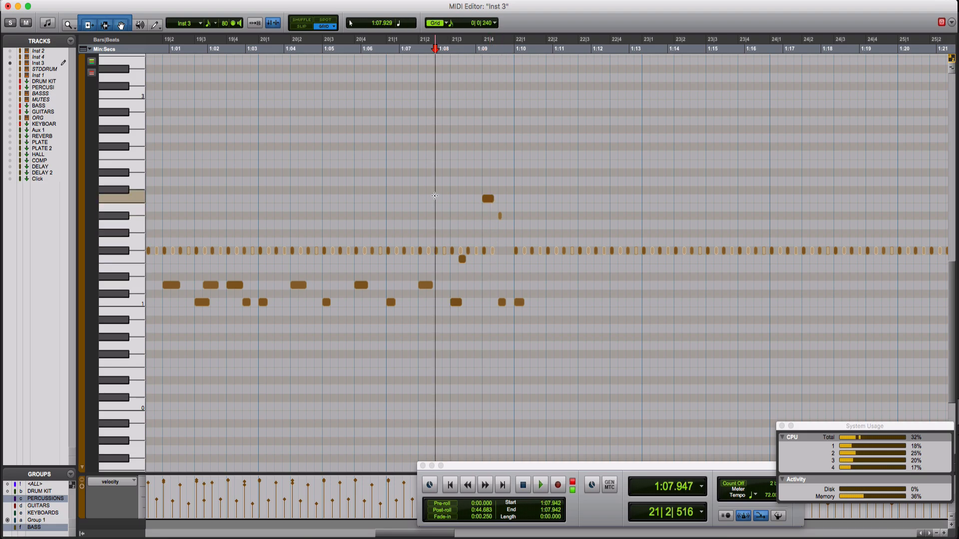
{"action": "key", "text": "space"}
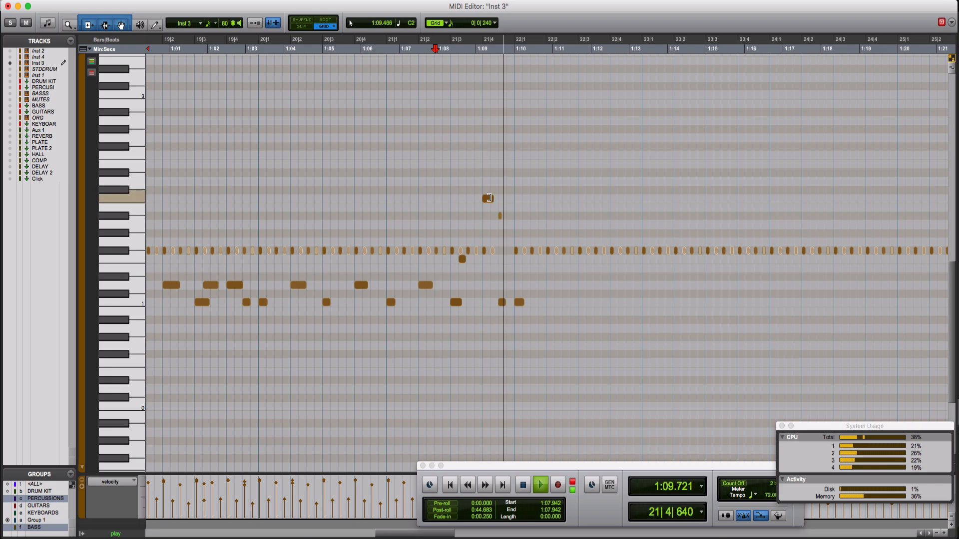
Move the C2 note on beat 4 of bar 21 to 21|4|240 and play back the fill from late in beat 2
{"action": "key", "text": "space"}
{"action": "left_click", "coordinate": [488, 198]}
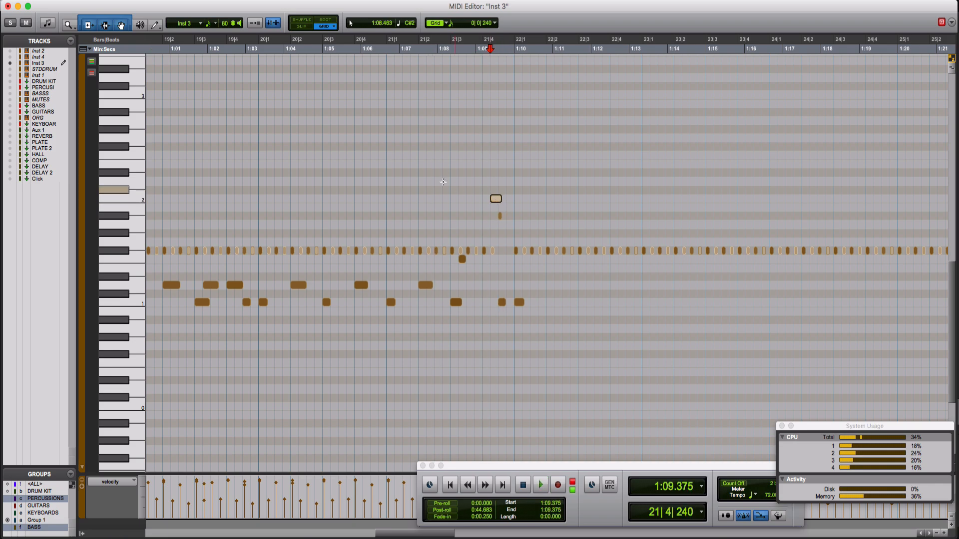
{"action": "left_click", "coordinate": [443, 182]}
{"action": "key", "text": "space"}
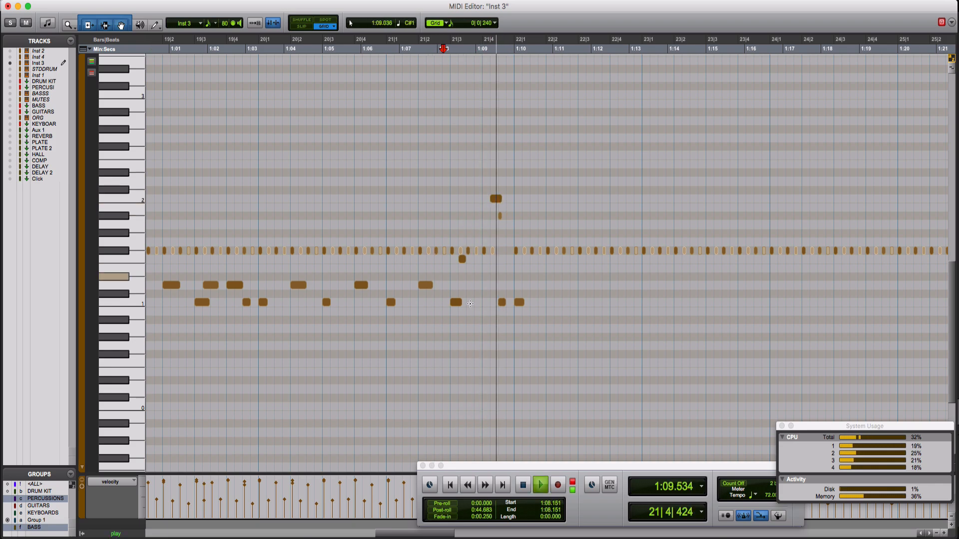
{"action": "key", "text": "space"}
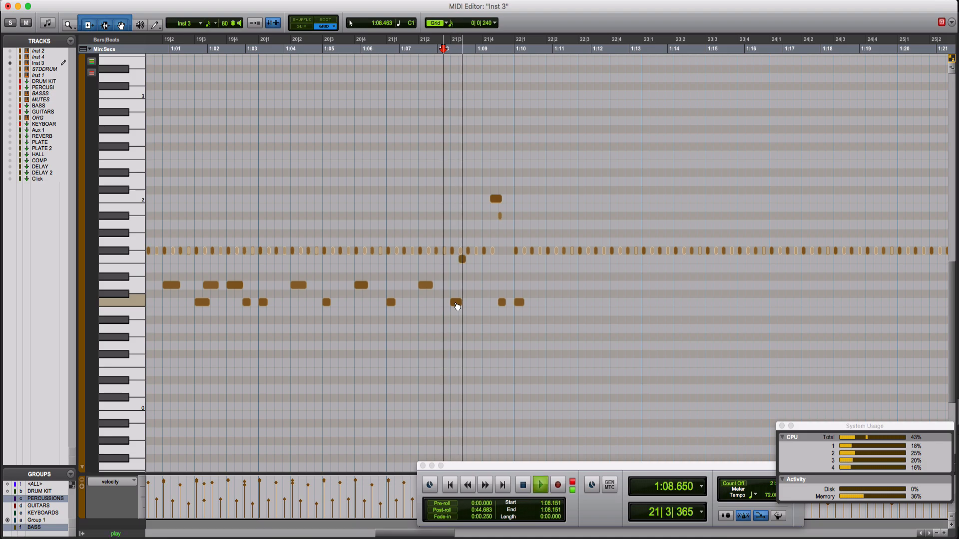
Copy the C1 note on beat 3 of bar 21 to 1:08.958, and play back the fill from the start of beat 2
{"action": "key", "text": "space"}
{"action": "left_click_drag", "start_coordinate": [457, 306], "coordinate": [476, 306]}
{"action": "key", "text": "space"}
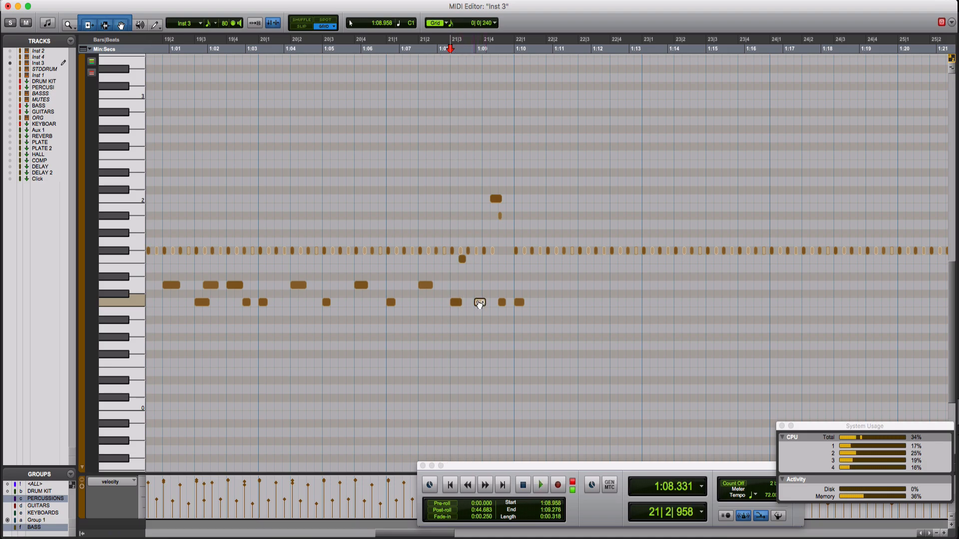
{"action": "left_click", "coordinate": [420, 229]}
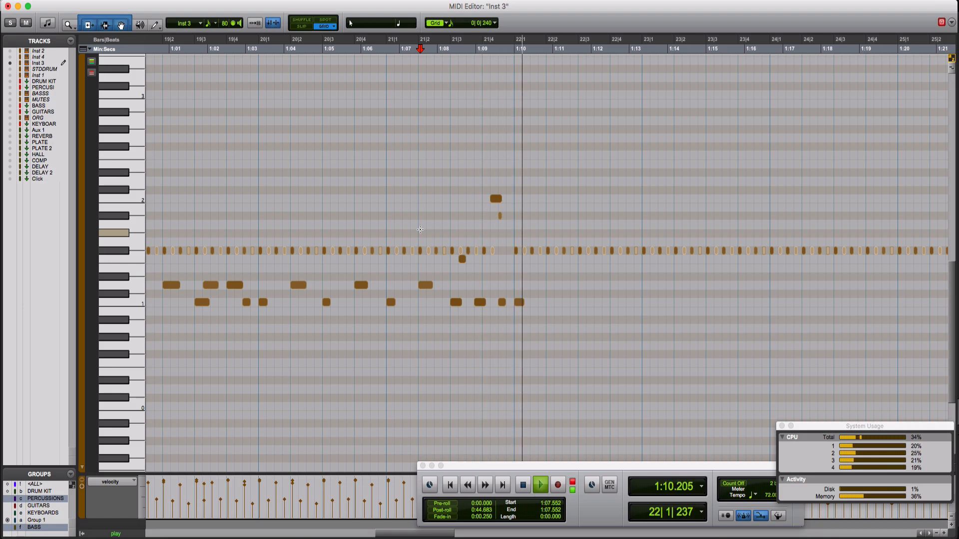
{"action": "key", "text": "space"}
{"action": "key", "text": "space"}
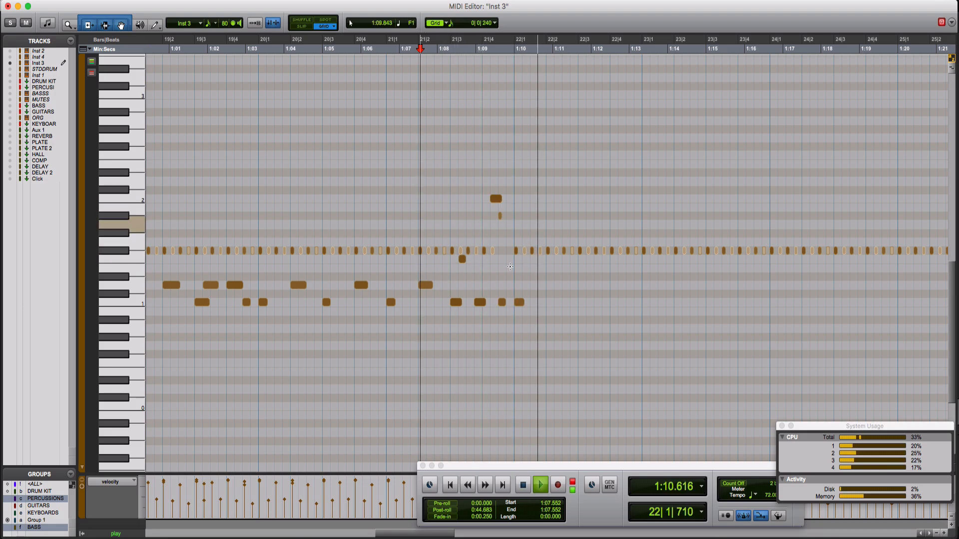
Move the F#1 note at the start of bar 22 up to F#2, and play back from 1:08.072
{"action": "key", "text": "space"}
{"action": "left_click", "coordinate": [516, 240]}
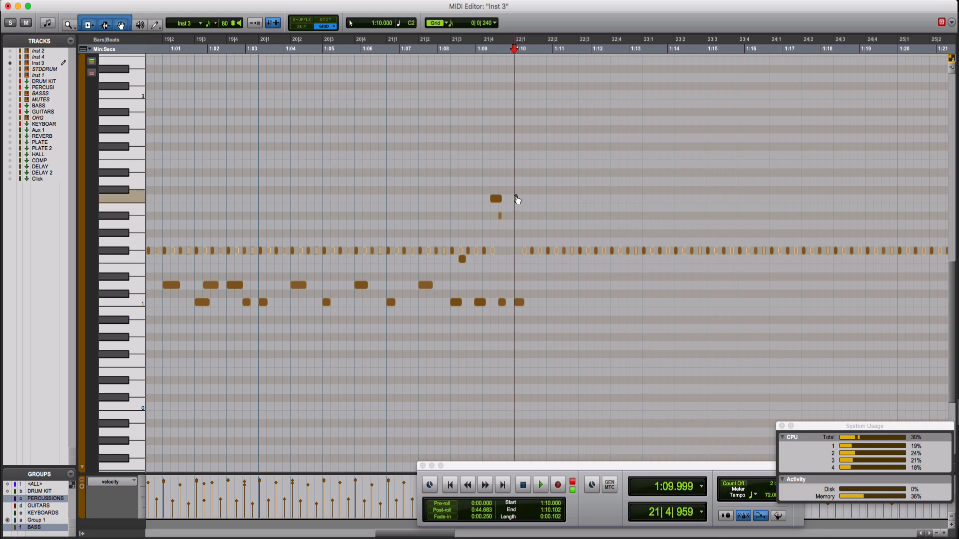
{"action": "left_click", "coordinate": [441, 126]}
{"action": "key", "text": "space"}
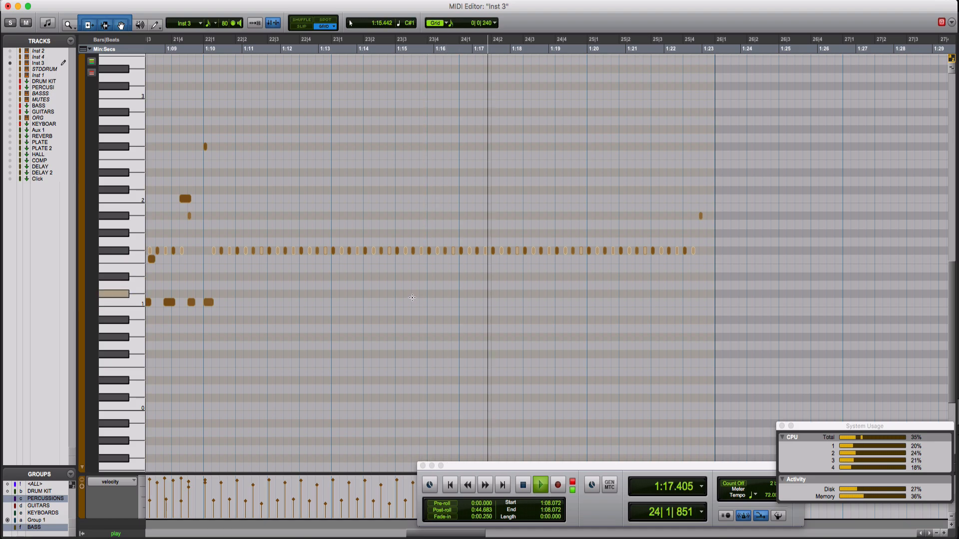
{"action": "key", "text": "super+bracketleft"}
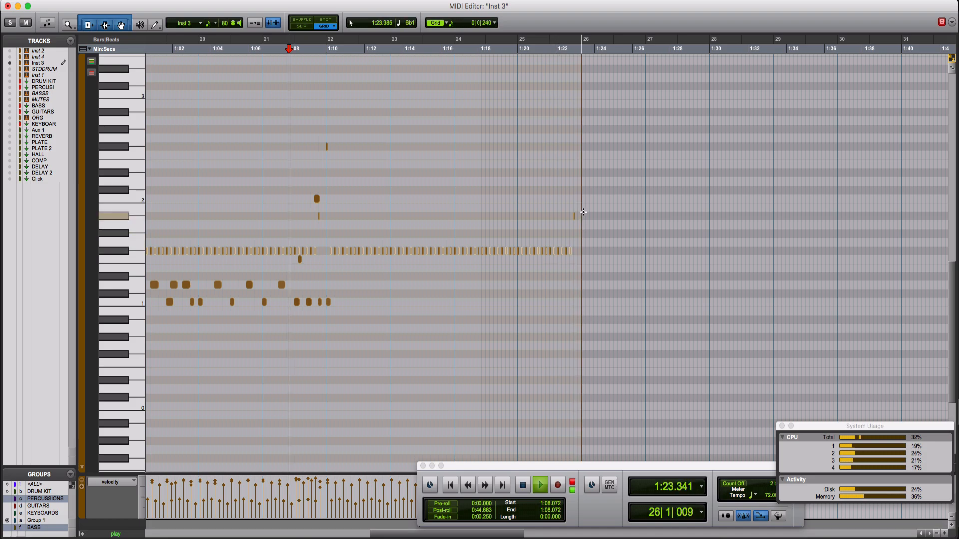
{"action": "key", "text": "space"}
Duplicate the F#1 hi-hat notes and the closing Bb1 note of bars 22 to 25 into bars 26 to 29
{"action": "left_click_drag", "start_coordinate": [583, 208], "coordinate": [335, 258]}
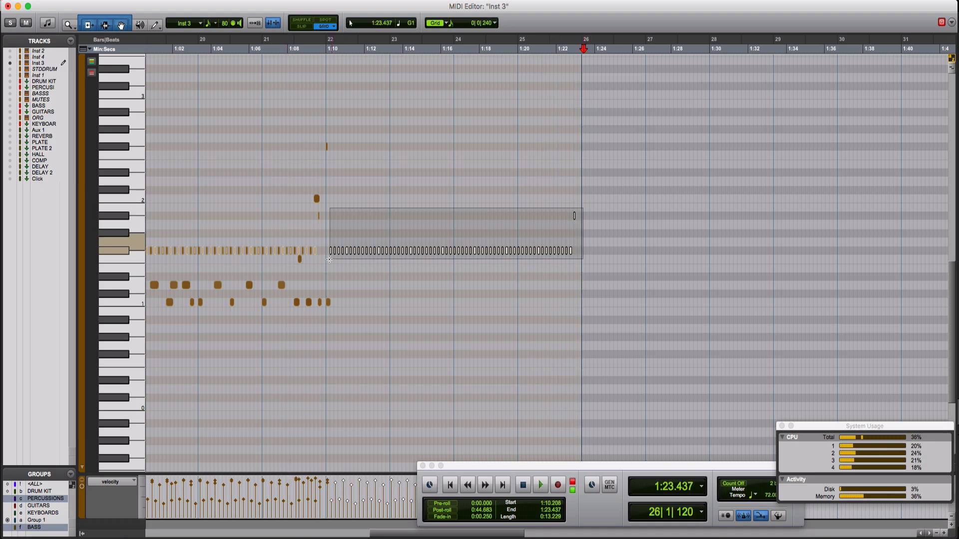
{"action": "left_click", "coordinate": [329, 259]}
{"action": "key", "text": "super+d"}
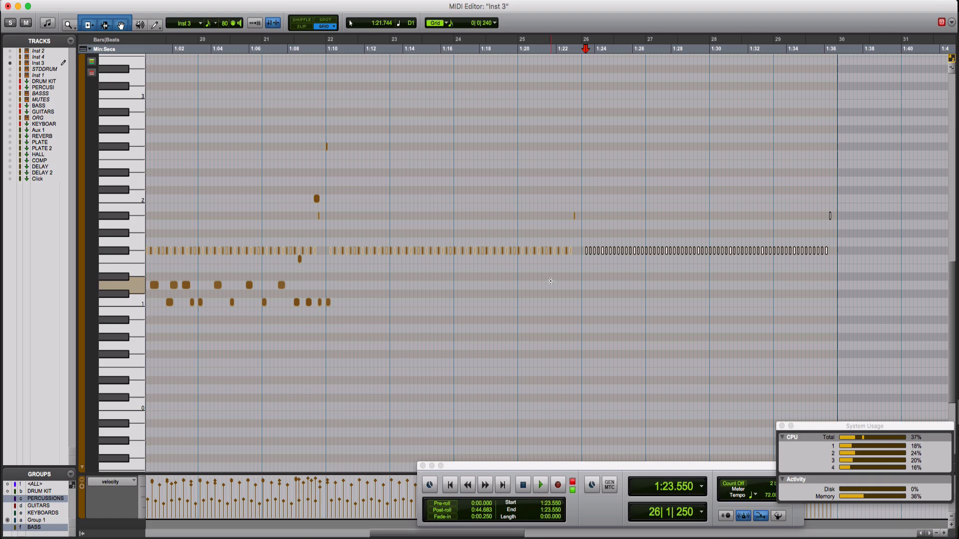
Play from 21|4|600 and punch in to record a C#1 side stick pattern over bars 26 to 29
{"action": "left_click", "coordinate": [320, 268]}
{"action": "key", "text": "space"}
{"action": "key", "text": "space"}
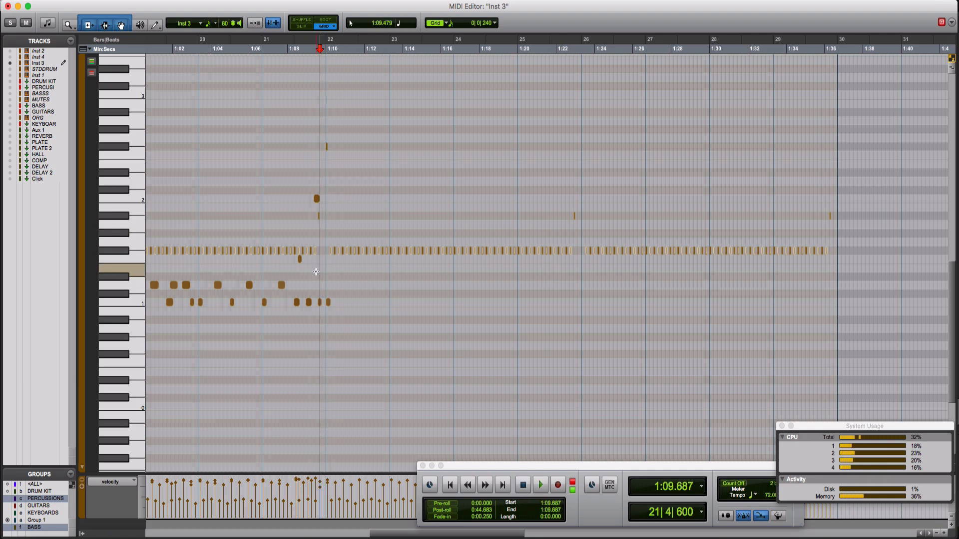
{"action": "key", "text": "space"}
{"action": "scroll", "coordinate": [328, 283], "scroll_direction": "right", "scroll_amount": 4}
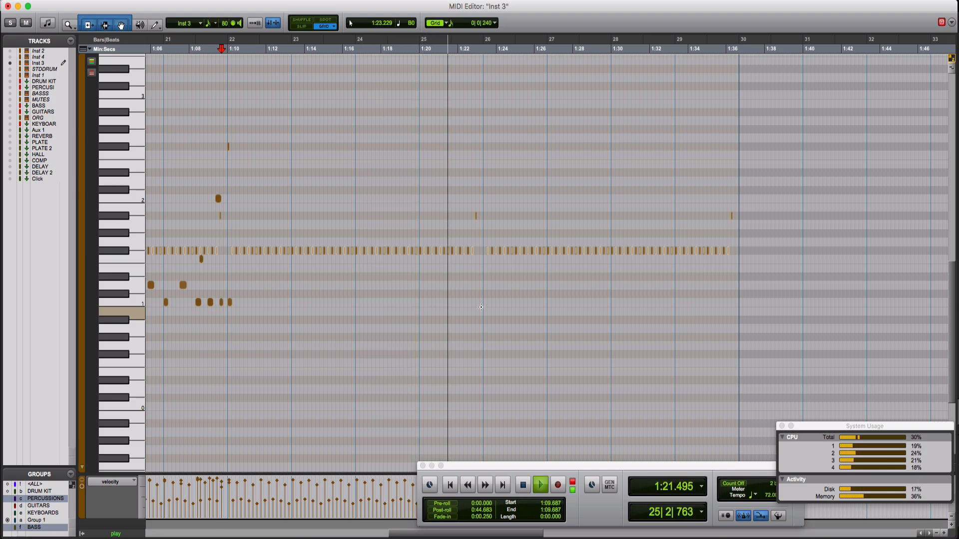
{"action": "key", "text": "super+space"}
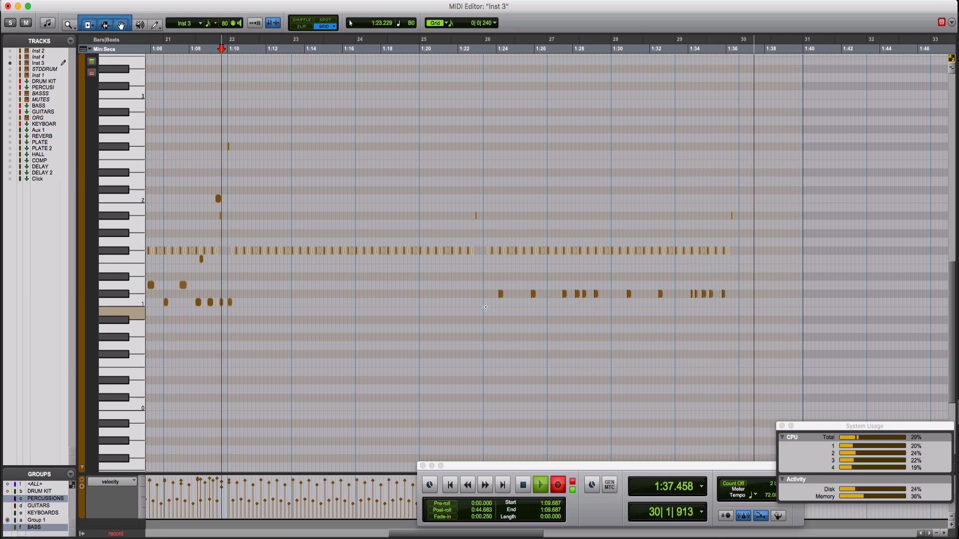
{"action": "key", "text": "space"}
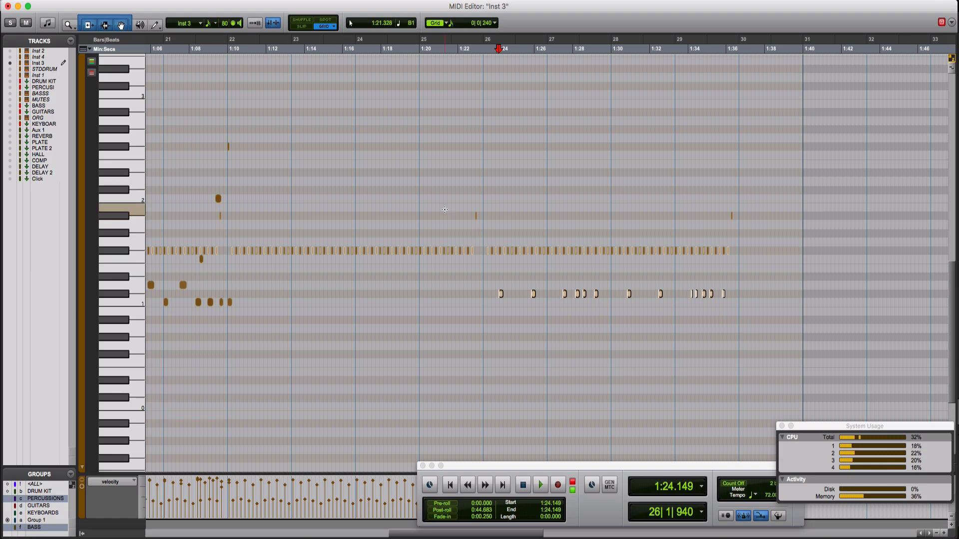
Quantize the recorded C#1 notes to a 1/16 note grid with 5% randomize and 16% swing, and remove duplicate notes
{"action": "key", "text": "alt+0"}
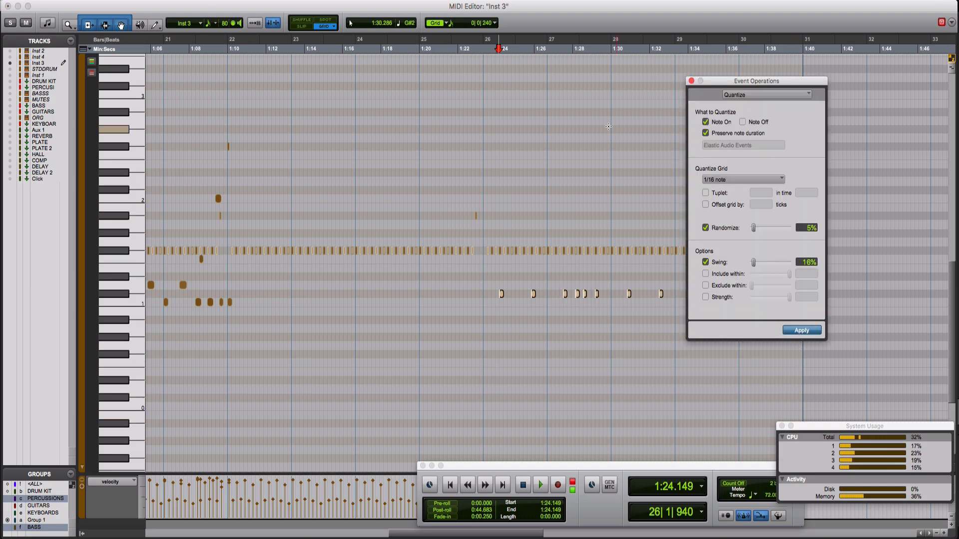
{"action": "left_click", "coordinate": [192, 0]}
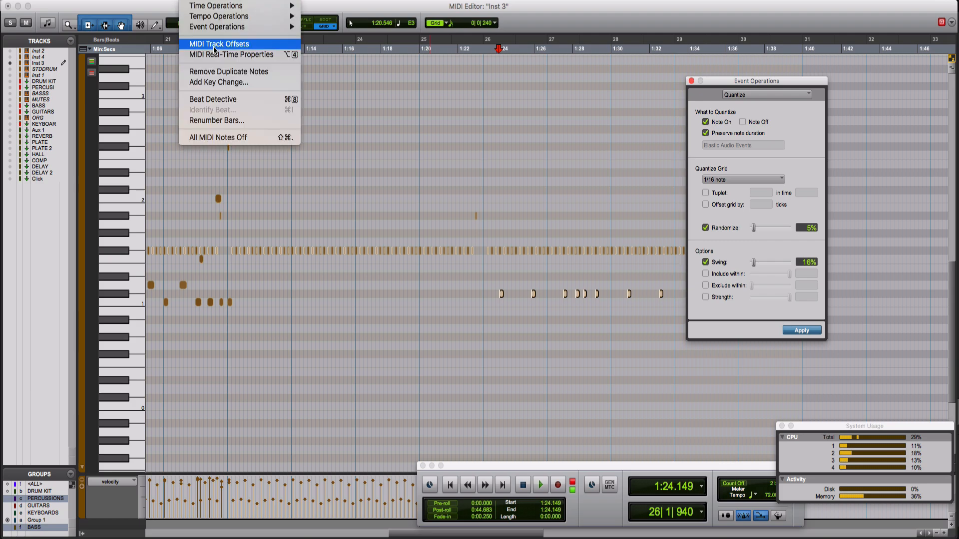
{"action": "left_click", "coordinate": [221, 72]}
{"action": "key", "text": "space"}
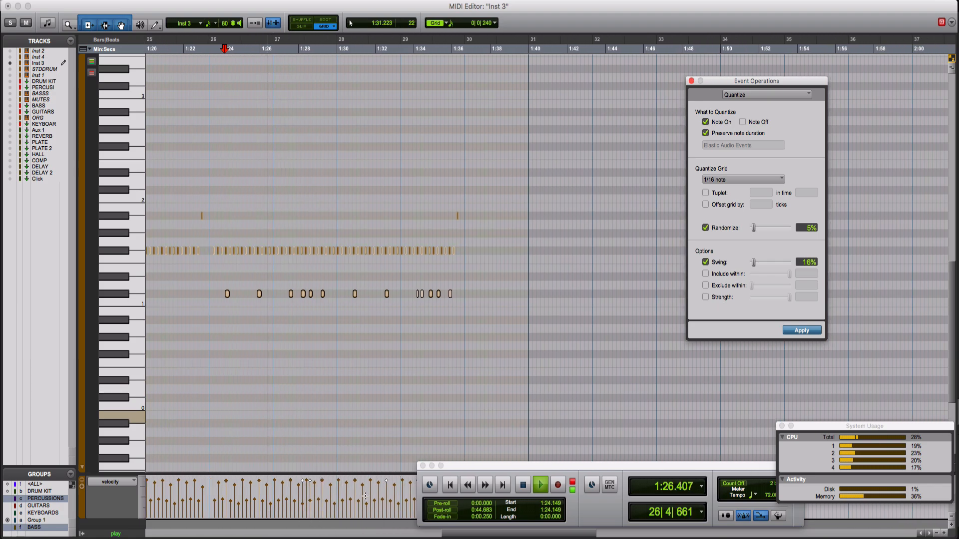
{"action": "left_click", "coordinate": [362, 481]}
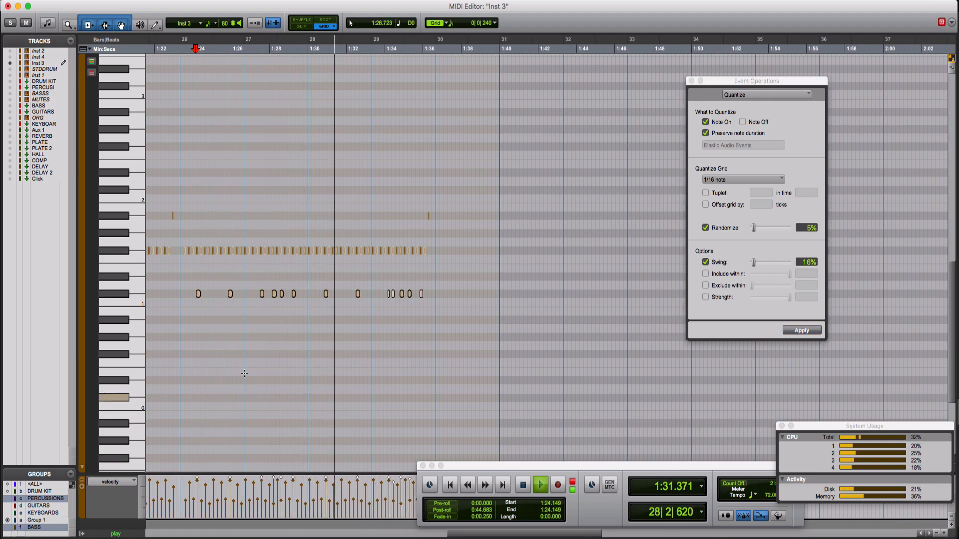
{"action": "key", "text": "space"}
{"action": "left_click", "coordinate": [185, 356]}
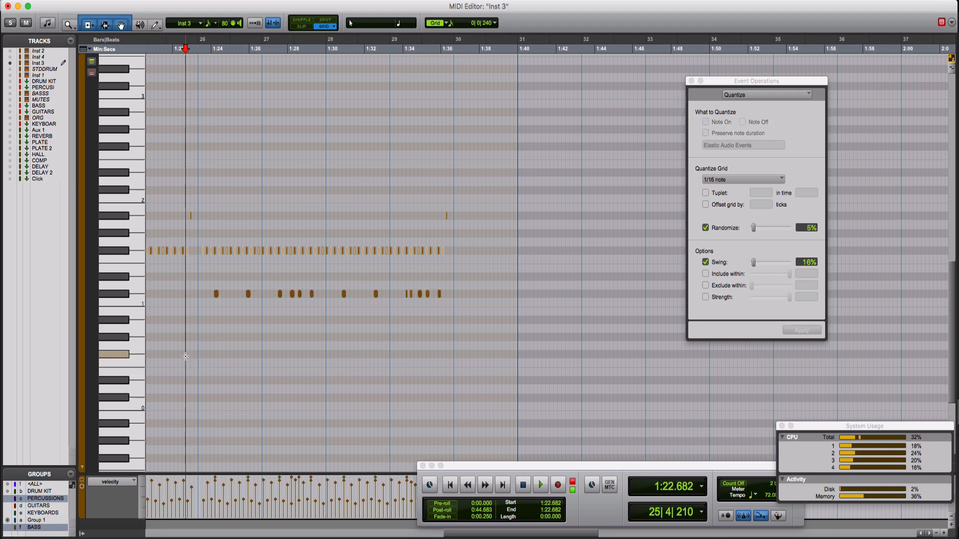
{"action": "key", "text": "space"}
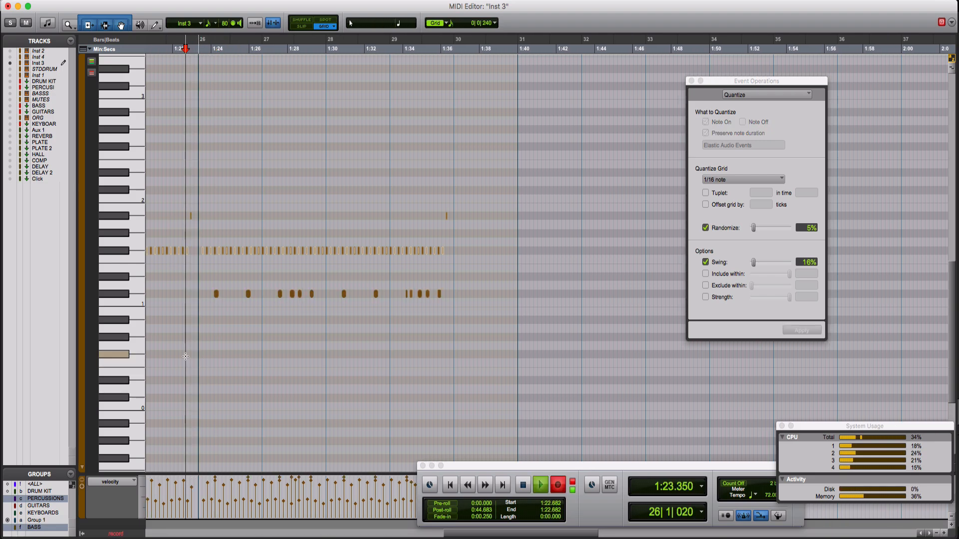
{"action": "key", "text": "space"}
Record a C1 kick pattern from bar 26 to the start of bar 30, starting the take at 25|1|000
{"action": "key", "text": "super+space"}
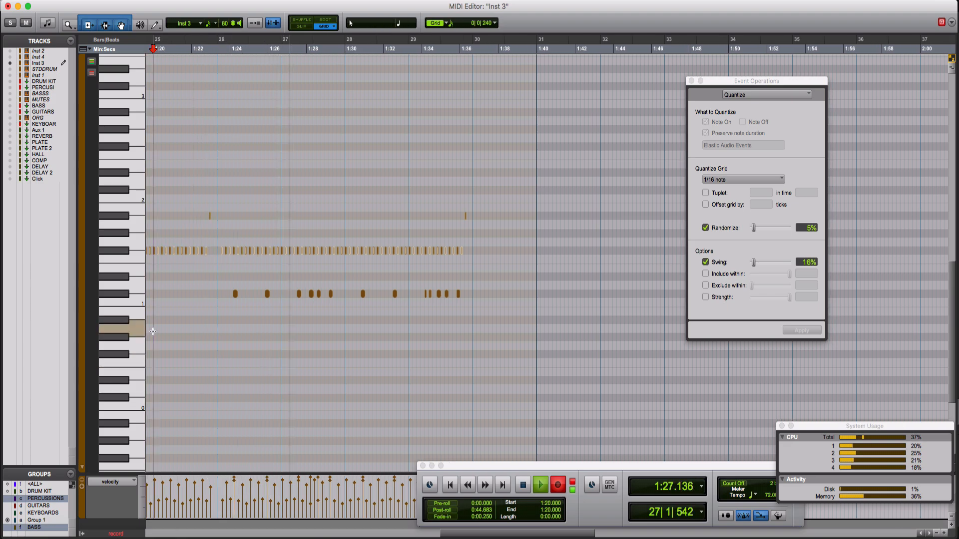
{"action": "key", "text": "space"}
{"action": "key", "text": "super+space"}
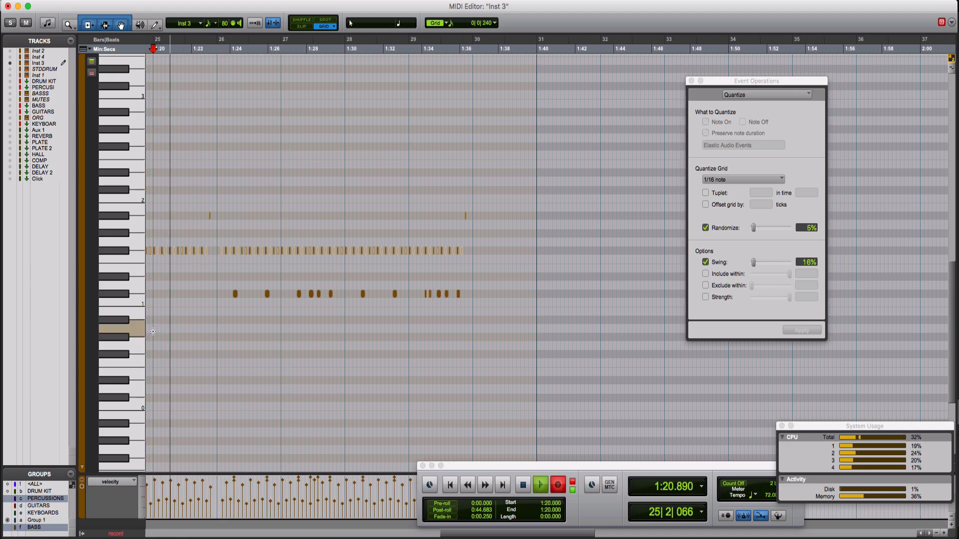
{"action": "key", "text": "super+space"}
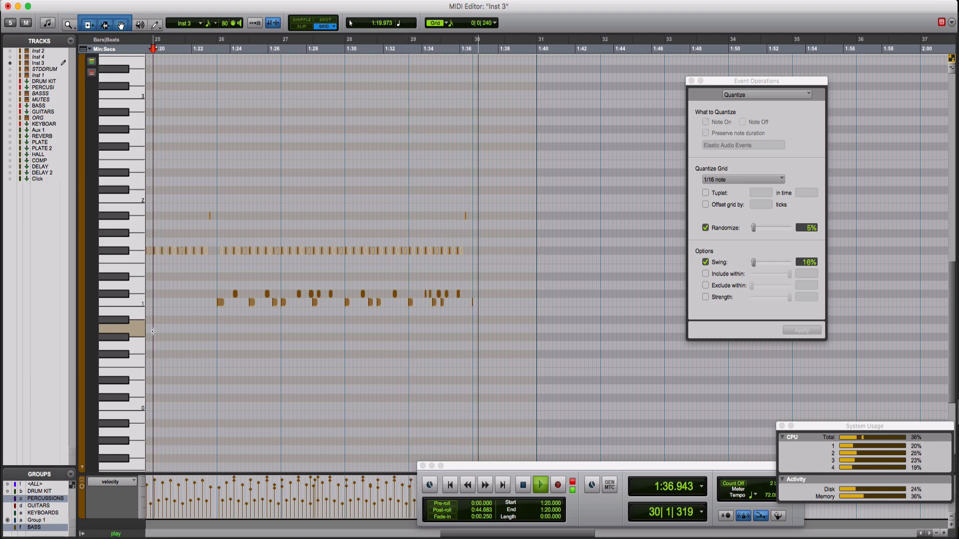
{"action": "key", "text": "space"}
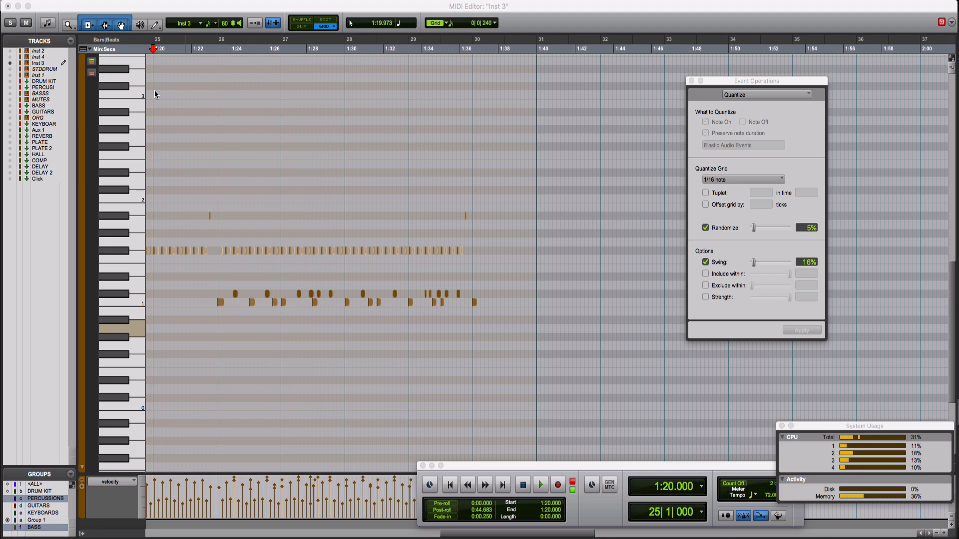
Replace the Side Stick 6 sample in Battery's C#1 cell with SIDE STICK_01-56.wav, and audition it
{"action": "left_click", "coordinate": [8, 6]}
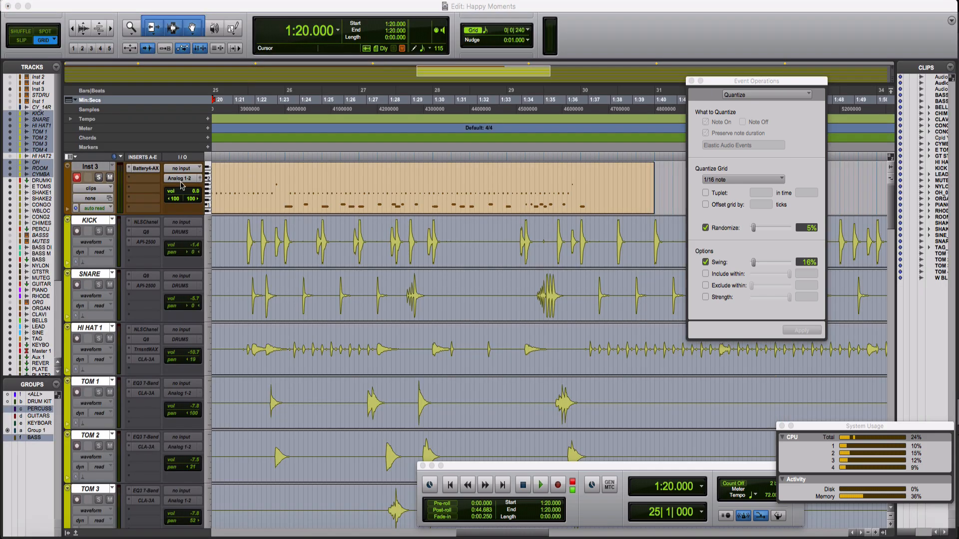
{"action": "left_click", "coordinate": [137, 171]}
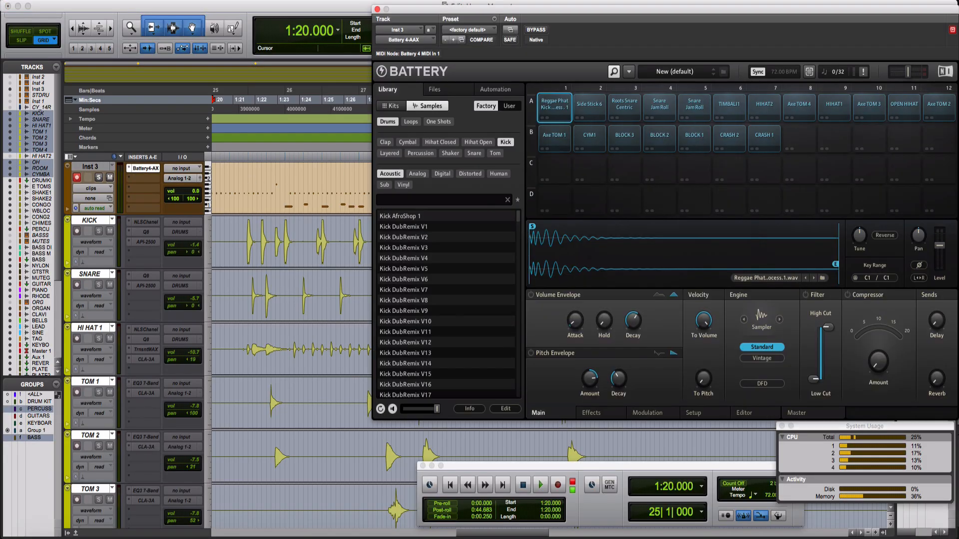
{"action": "left_click", "coordinate": [624, 110]}
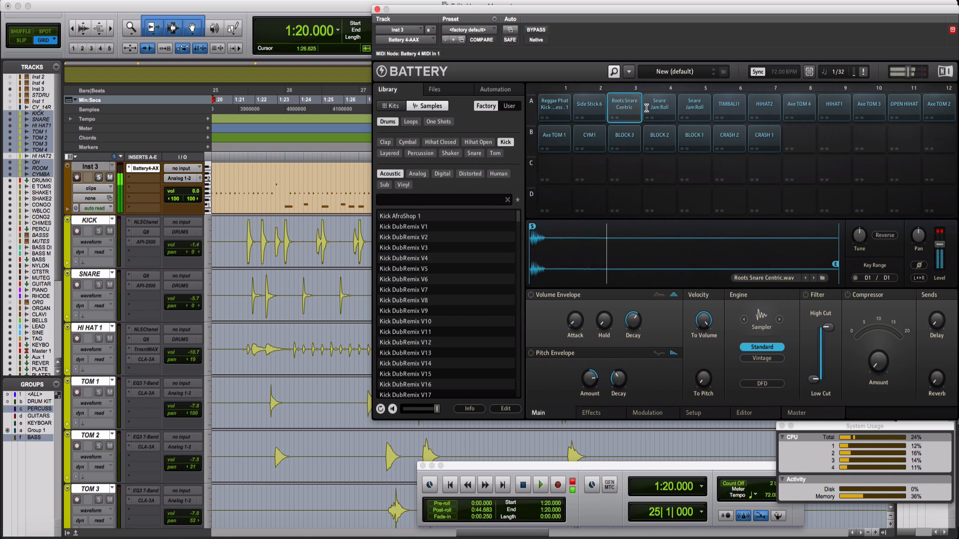
{"action": "left_click", "coordinate": [589, 108]}
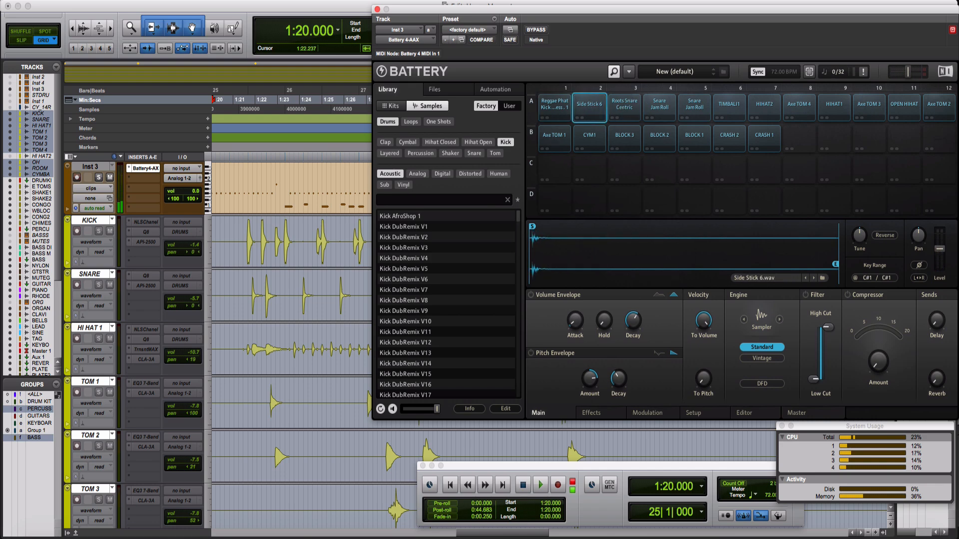
{"action": "left_click", "coordinate": [76, 177]}
{"action": "left_click_drag", "start_coordinate": [958, 100], "coordinate": [592, 105]}
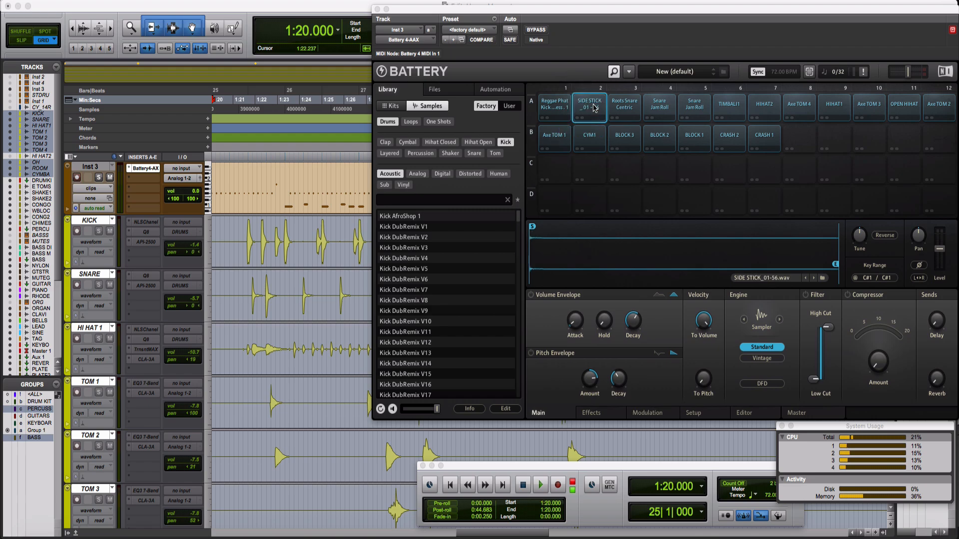
{"action": "left_click", "coordinate": [594, 108]}
{"action": "key", "text": "space"}
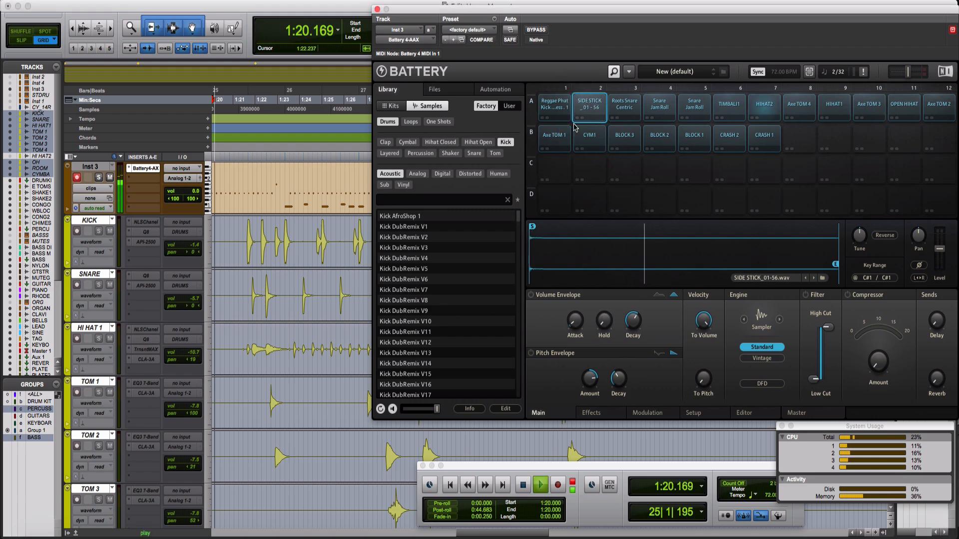
{"action": "left_click", "coordinate": [377, 10]}
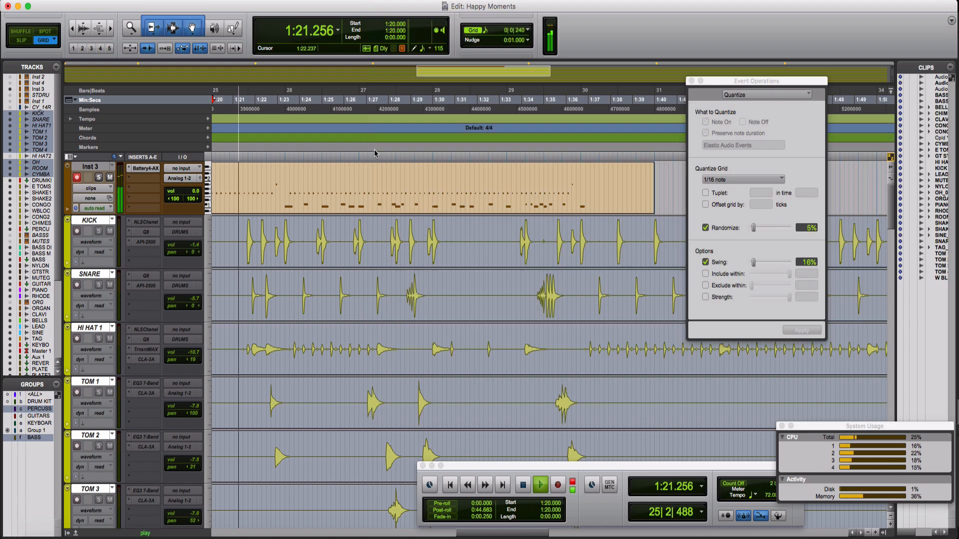
Select all C#1 side stick notes from bar 26 on in the Inst 3 clip, requantize them to 1/16 note and remove duplicates
{"action": "double_click", "coordinate": [377, 198]}
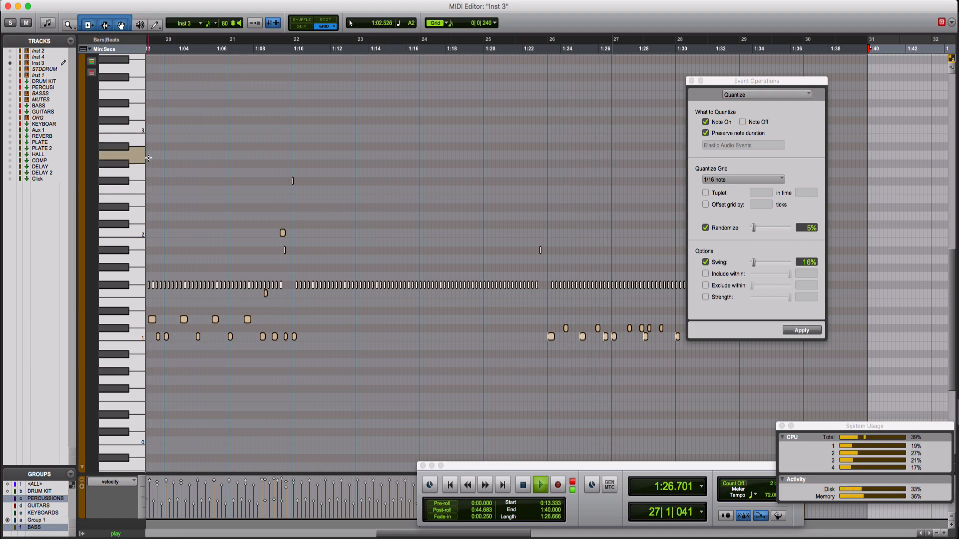
{"action": "key", "text": "r"}
{"action": "key", "text": "r"}
{"action": "left_click_drag", "start_coordinate": [658, 323], "coordinate": [516, 325]}
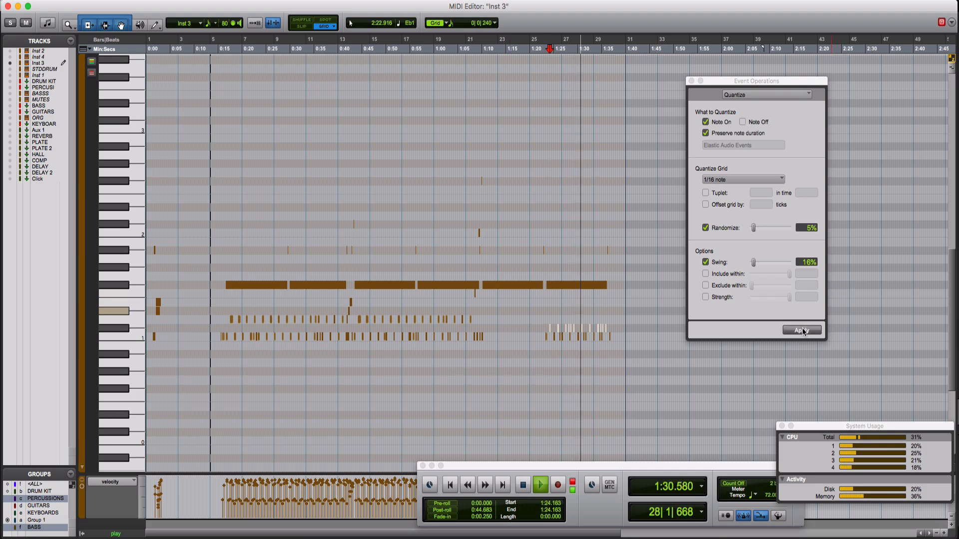
{"action": "left_click", "coordinate": [803, 332]}
{"action": "left_click", "coordinate": [190, 1]}
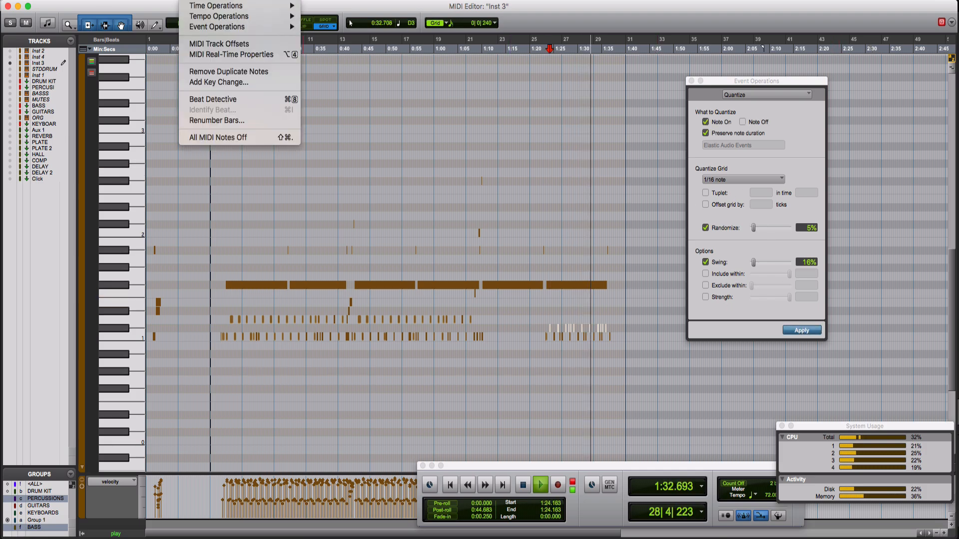
{"action": "left_click", "coordinate": [229, 73]}
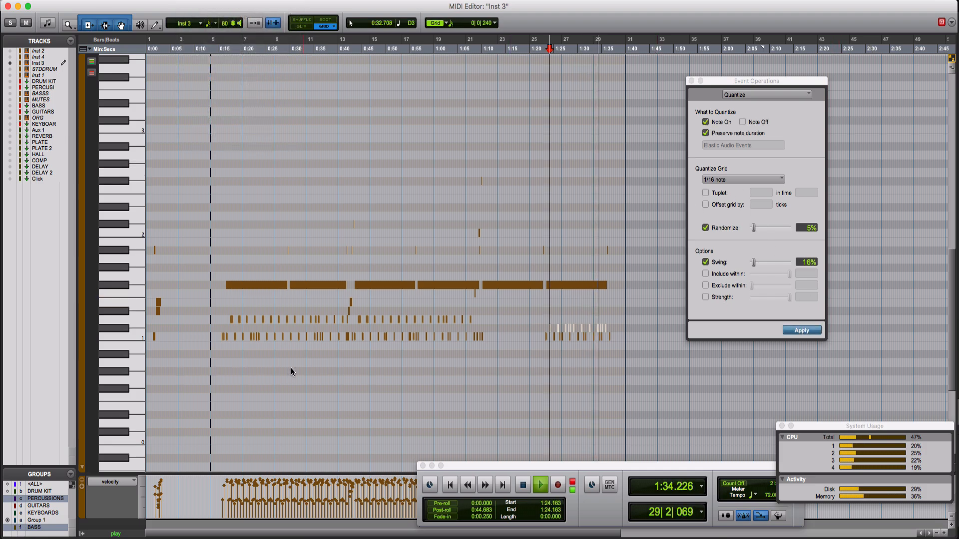
Raise the level of Battery's SIDE STICK_01-56 cell on Inst 3 slightly and audition it with the kick pattern
{"action": "scroll", "coordinate": [291, 372], "scroll_direction": "right", "scroll_amount": 15}
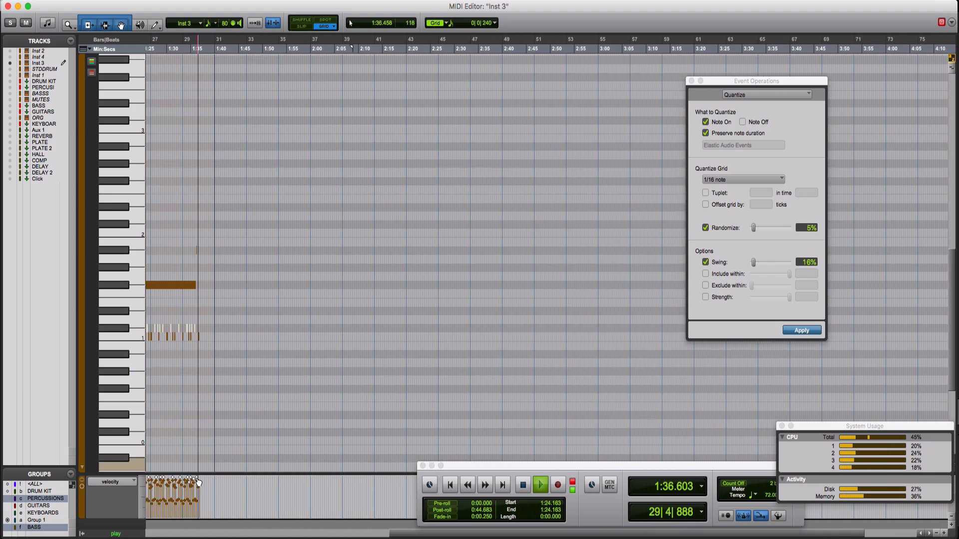
{"action": "key", "text": "space"}
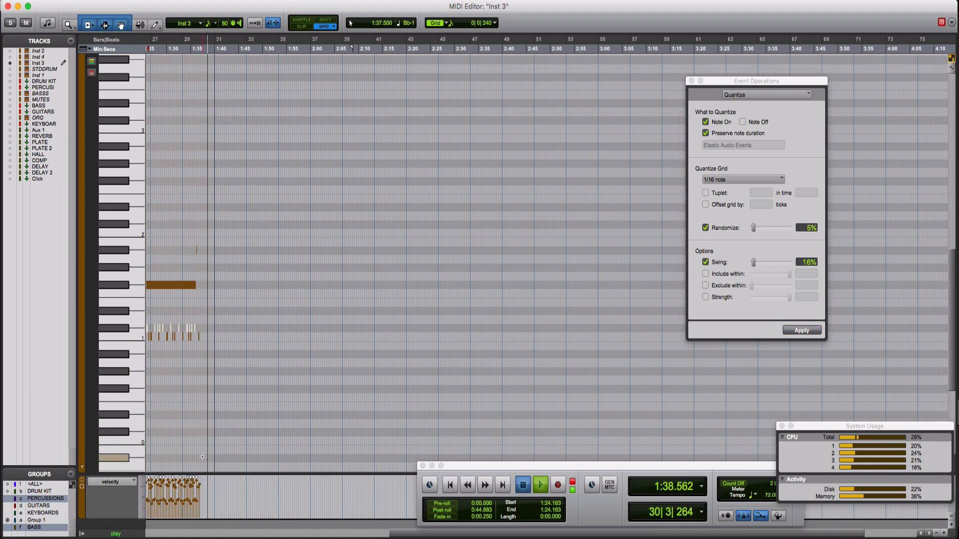
{"action": "left_click", "coordinate": [8, 7]}
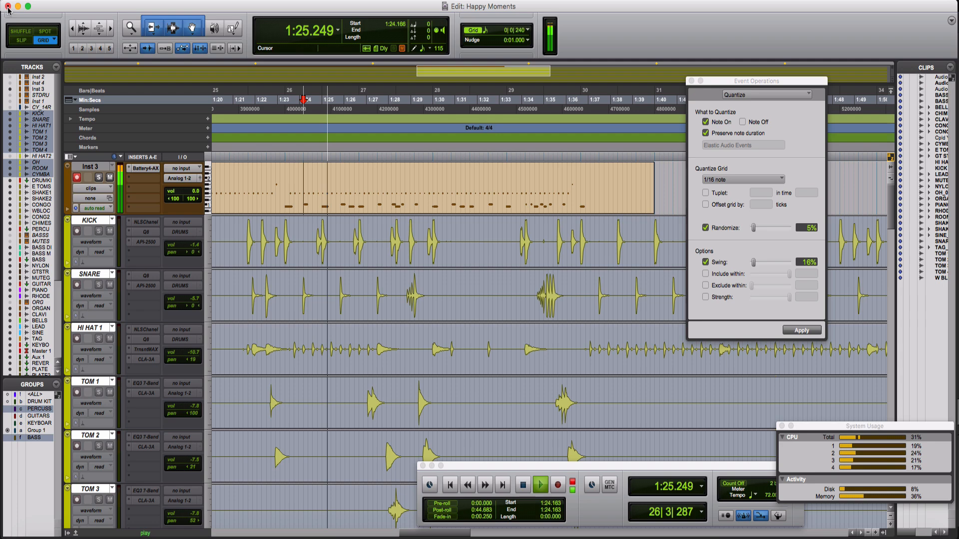
{"action": "left_click", "coordinate": [144, 169]}
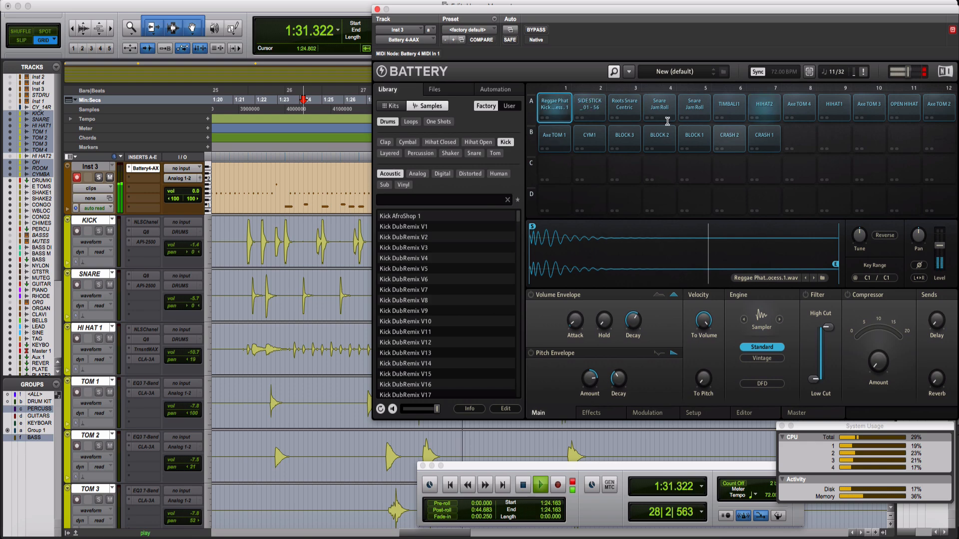
{"action": "key", "text": "space"}
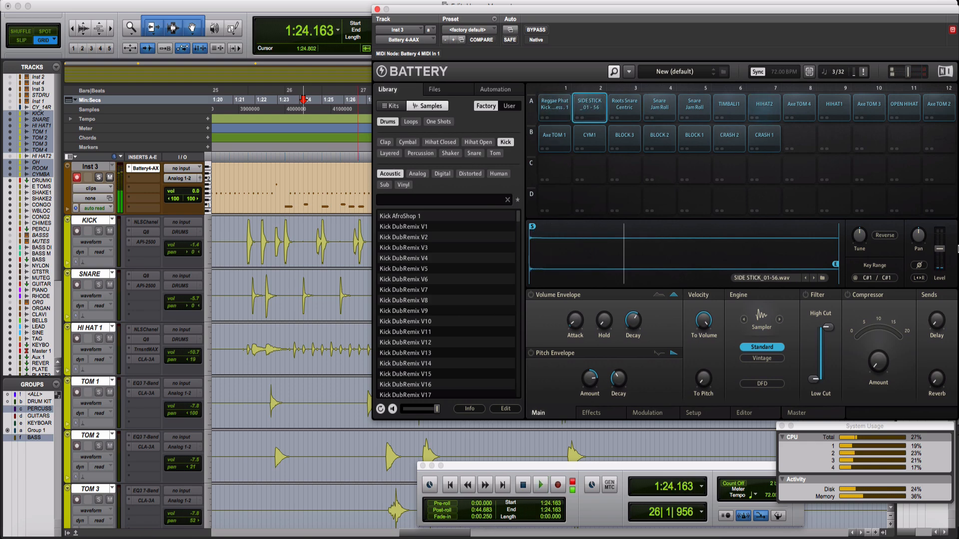
{"action": "left_click_drag", "start_coordinate": [941, 252], "coordinate": [941, 248]}
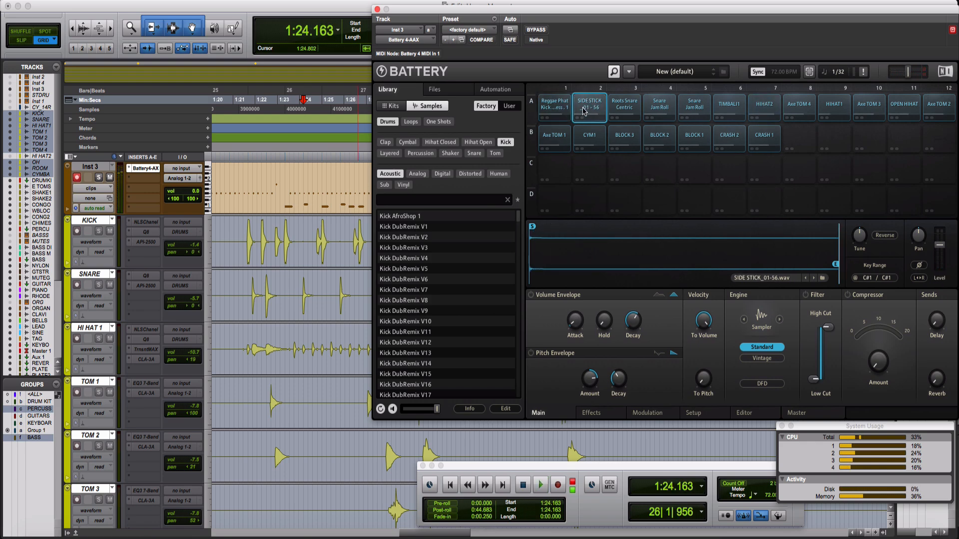
{"action": "key", "text": "space"}
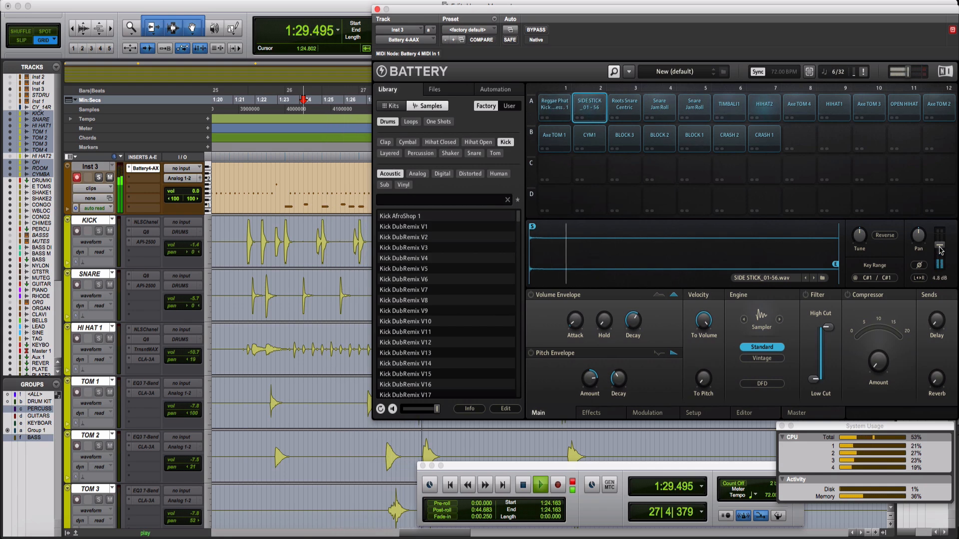
{"action": "left_click_drag", "start_coordinate": [939, 247], "coordinate": [940, 249]}
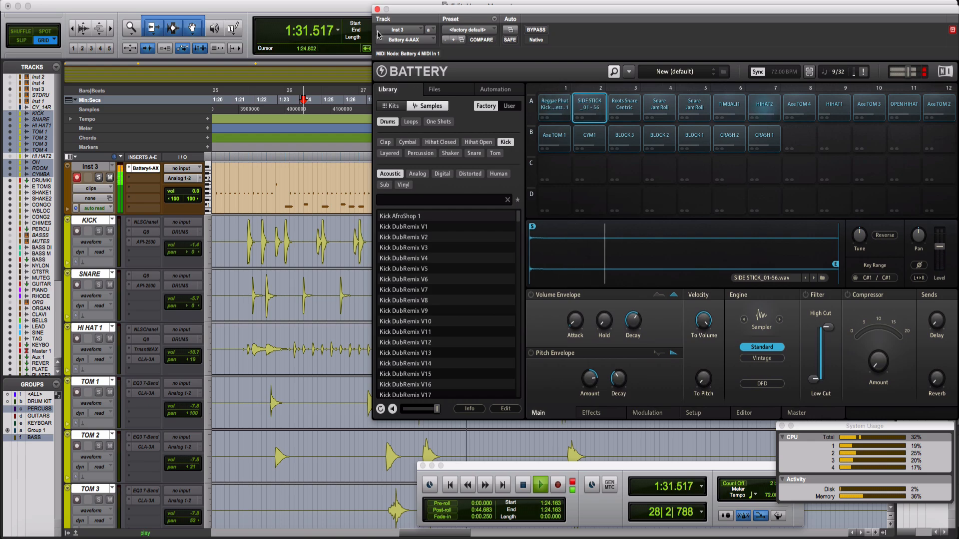
{"action": "left_click", "coordinate": [377, 10]}
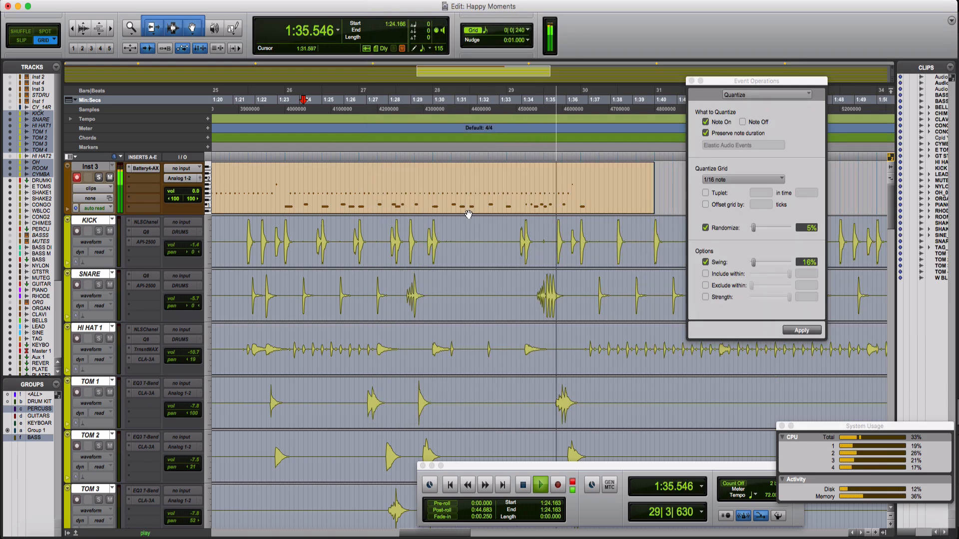
Select all C1 kick notes from bar 26 on in the Inst 3 clip, quantize them to 1/16 note and remove duplicates
{"action": "key", "text": "space"}
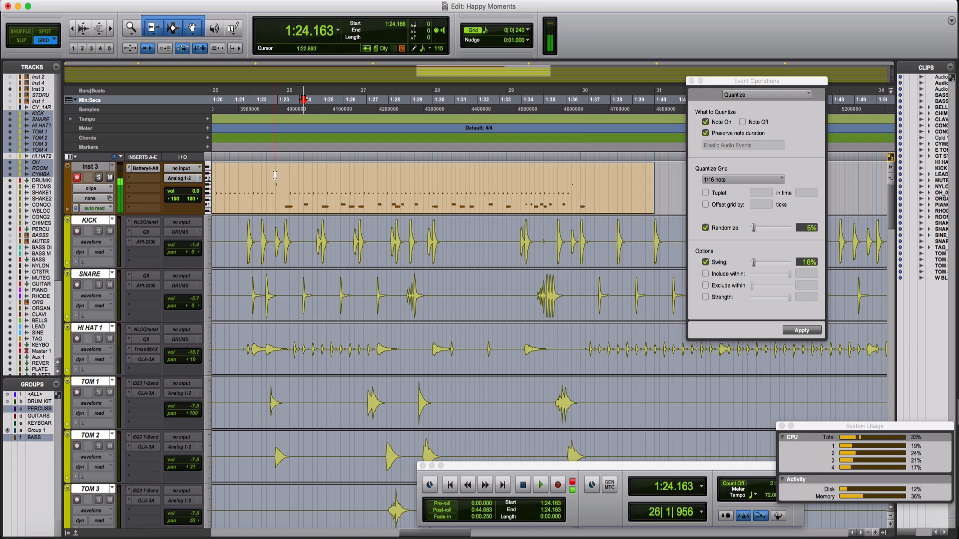
{"action": "key", "text": "space"}
{"action": "double_click", "coordinate": [295, 205]}
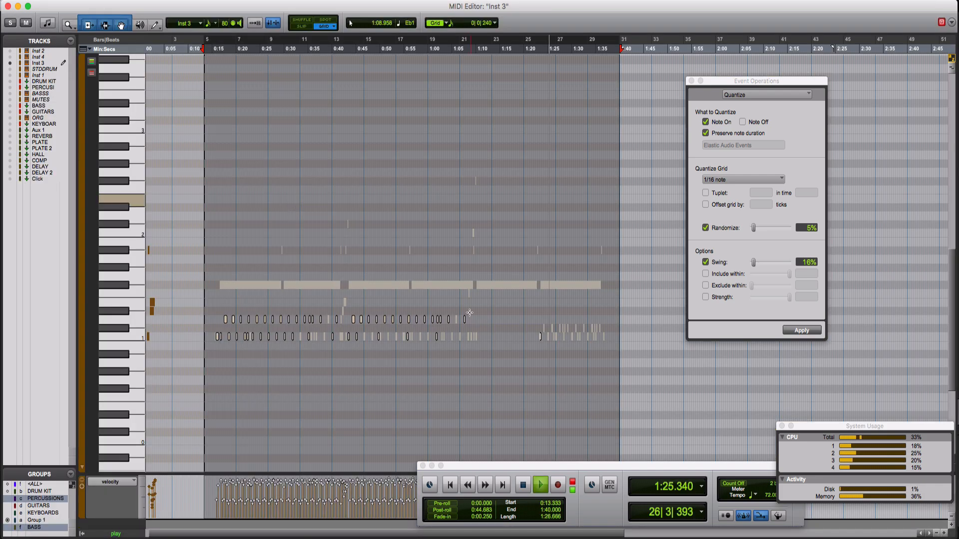
{"action": "key", "text": "space"}
{"action": "left_click", "coordinate": [187, 352]}
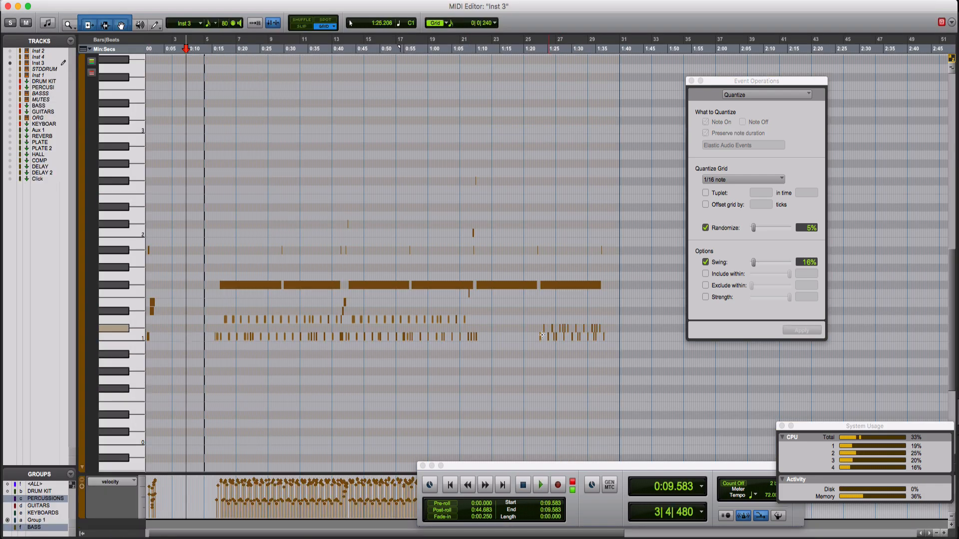
{"action": "left_click", "coordinate": [528, 336]}
{"action": "left_click_drag", "start_coordinate": [630, 336], "coordinate": [630, 336]}
{"action": "key", "text": "t"}
{"action": "key", "text": "t"}
{"action": "key", "text": "t"}
{"action": "key", "text": "t"}
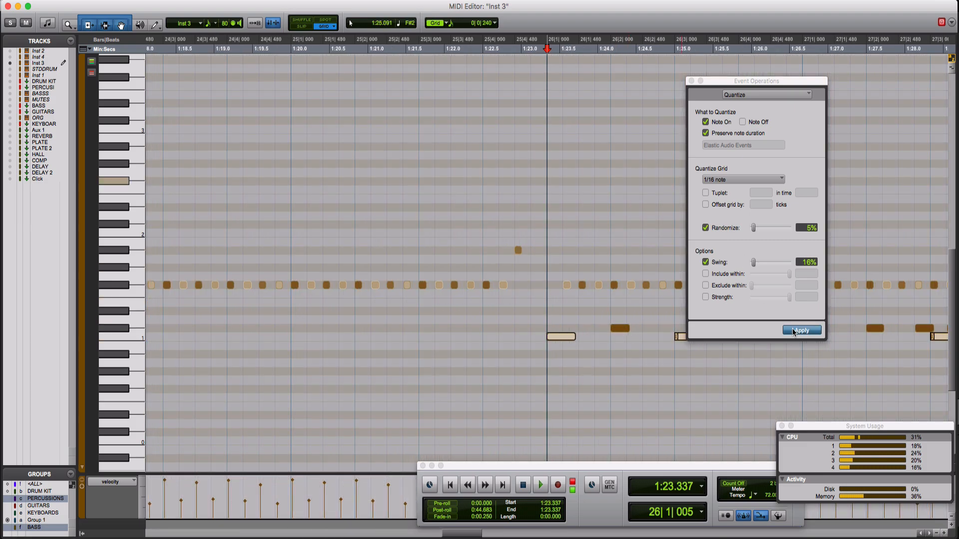
{"action": "left_click", "coordinate": [194, 1]}
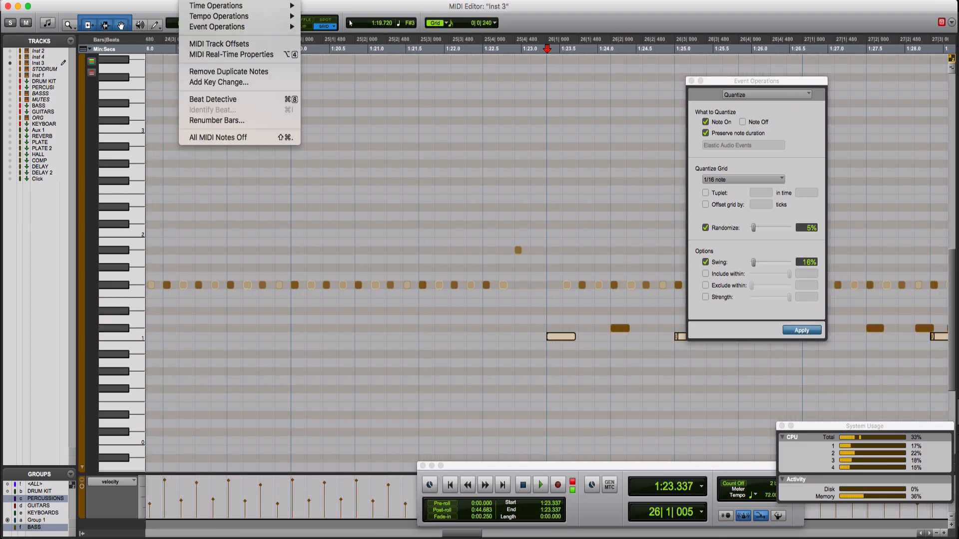
{"action": "left_click", "coordinate": [226, 73]}
Play back the kick and side stick pattern from 25|3|863 to check its timing
{"action": "left_click", "coordinate": [476, 209]}
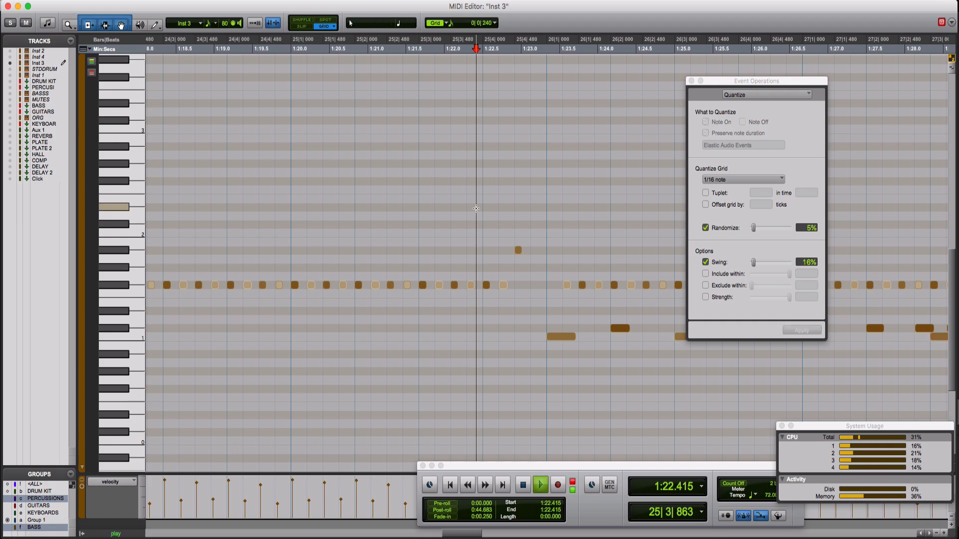
{"action": "key", "text": "r"}
{"action": "key", "text": "r"}
{"action": "key", "text": "r"}
{"action": "key", "text": "r"}
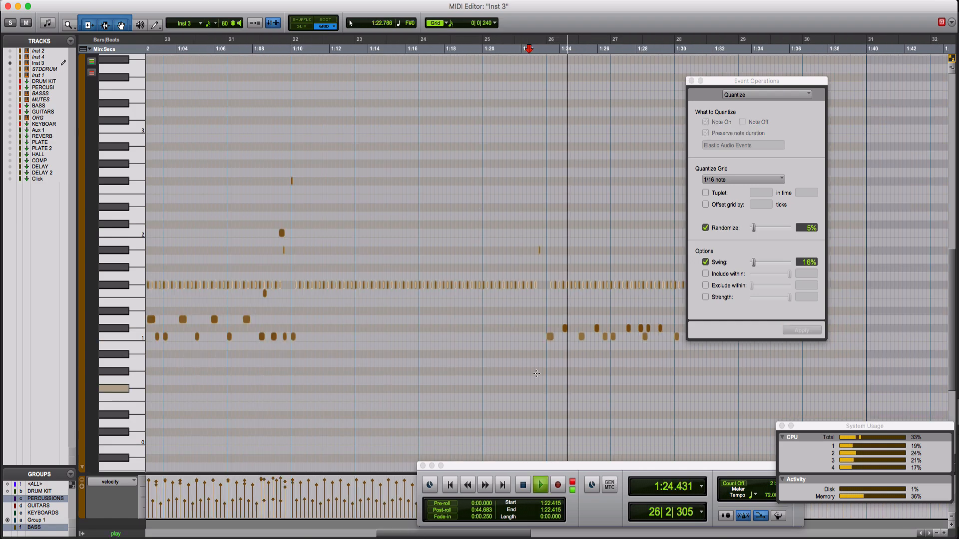
{"action": "key", "text": "r"}
{"action": "key", "text": "r"}
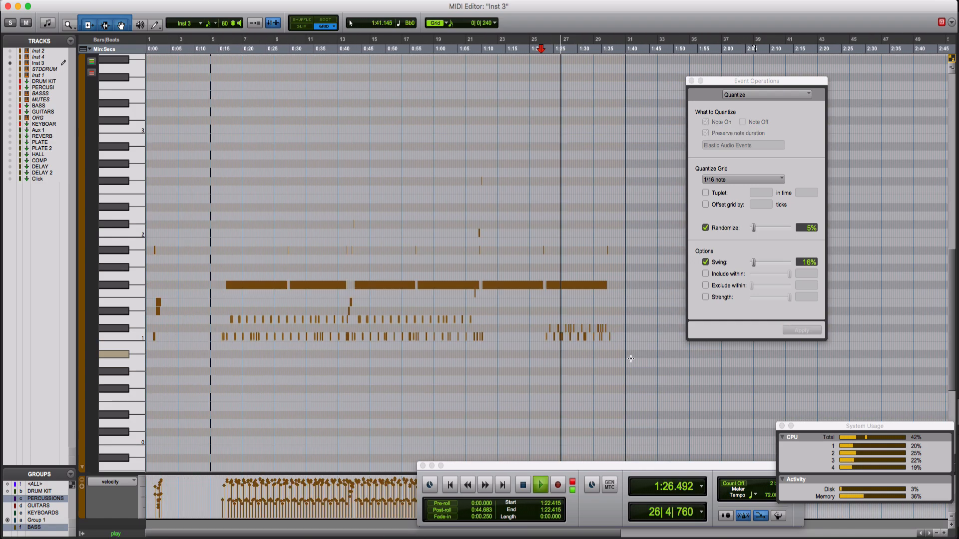
{"action": "key", "text": "space"}
Select the C1 kick notes from bar 26 on, audition the section through bar 30 and close the MIDI editor
{"action": "left_click_drag", "start_coordinate": [636, 350], "coordinate": [541, 338]}
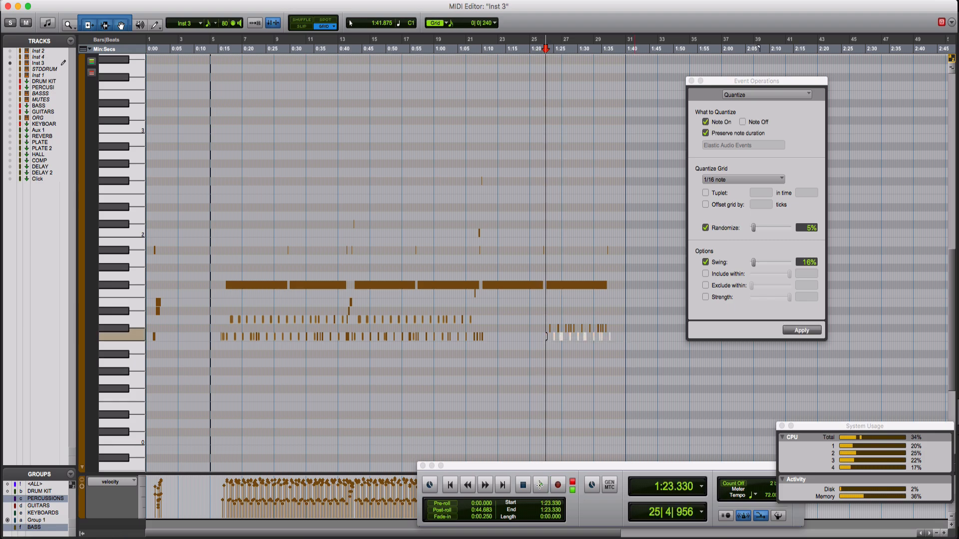
{"action": "scroll", "coordinate": [445, 434], "scroll_direction": "right", "scroll_amount": 15}
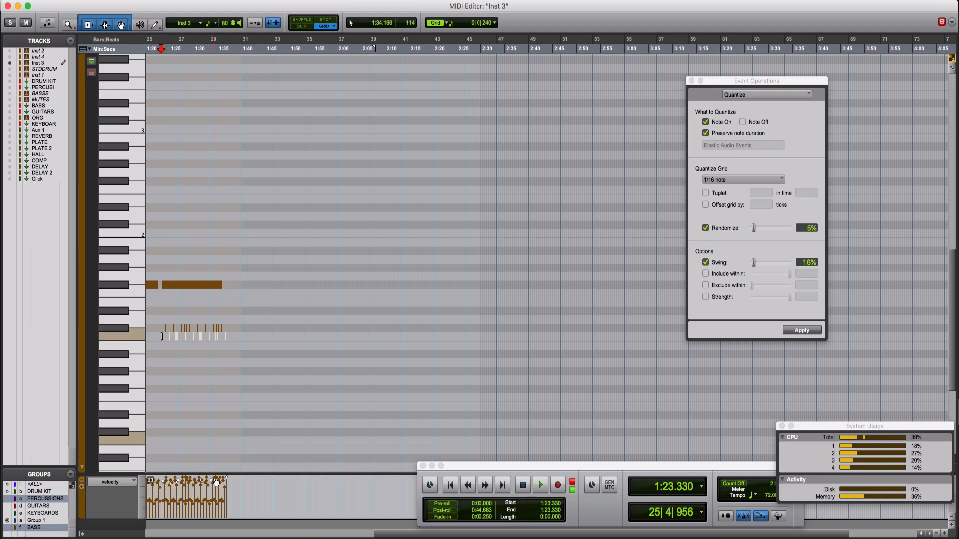
{"action": "key", "text": "space"}
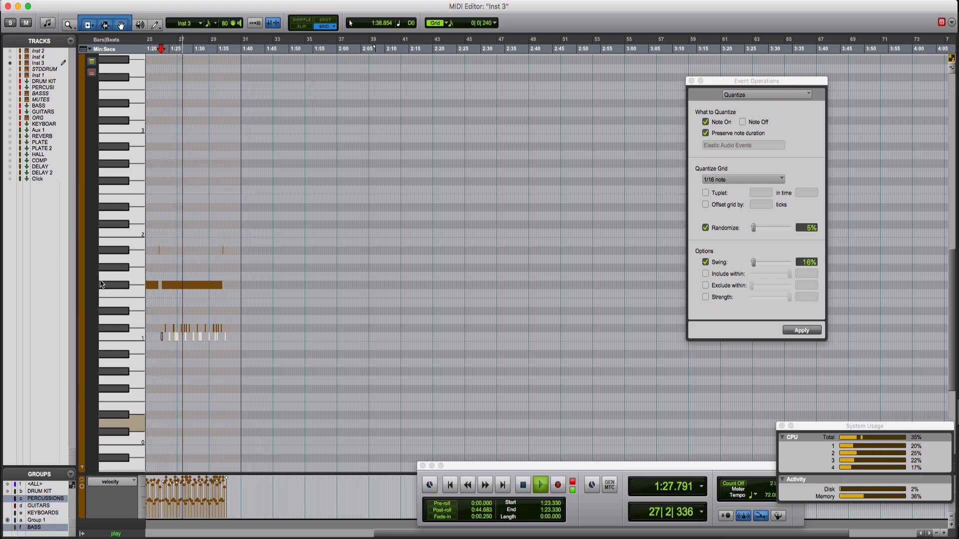
{"action": "left_click", "coordinate": [7, 7]}
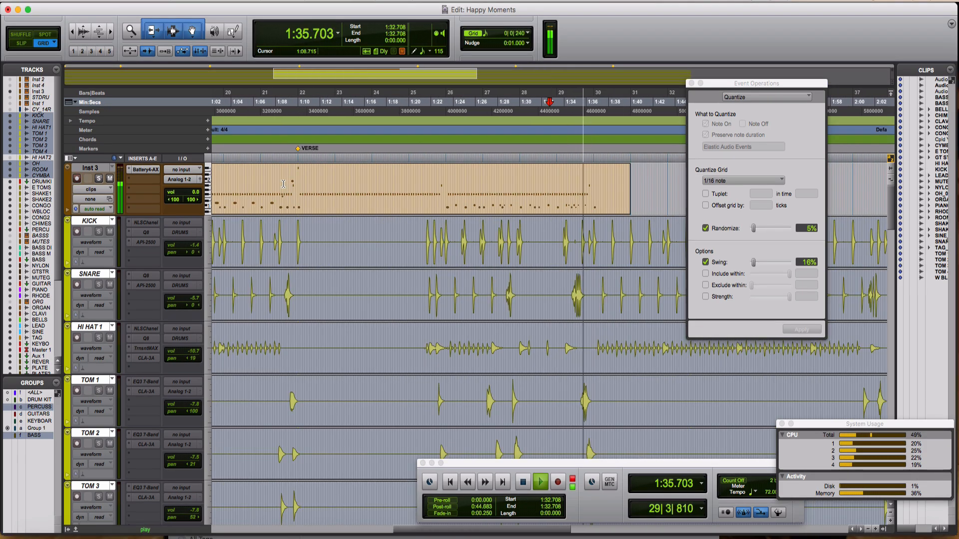
{"action": "key", "text": "space"}
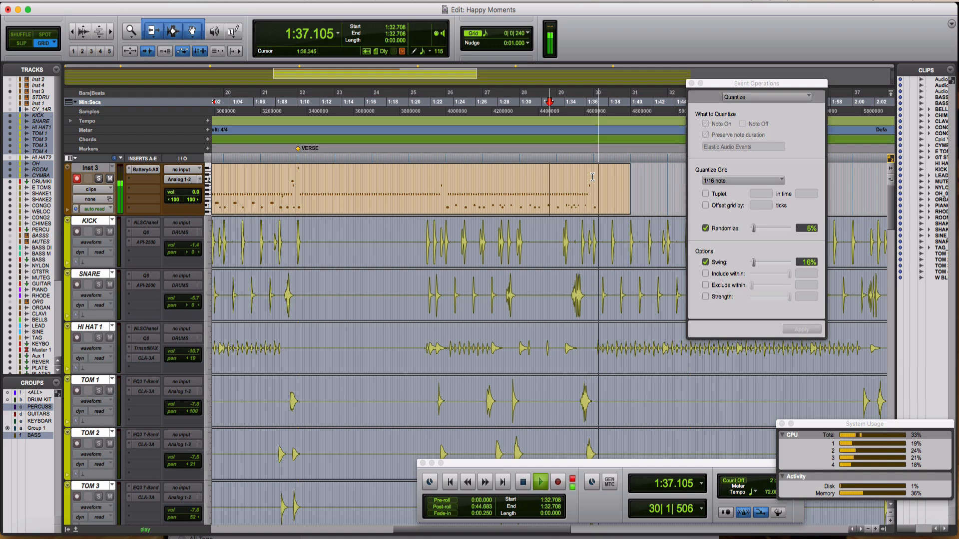
Split the Inst 3 clip at 30|1|000 and delete the part after it, closing the Event Operations window
{"action": "left_click", "coordinate": [593, 177]}
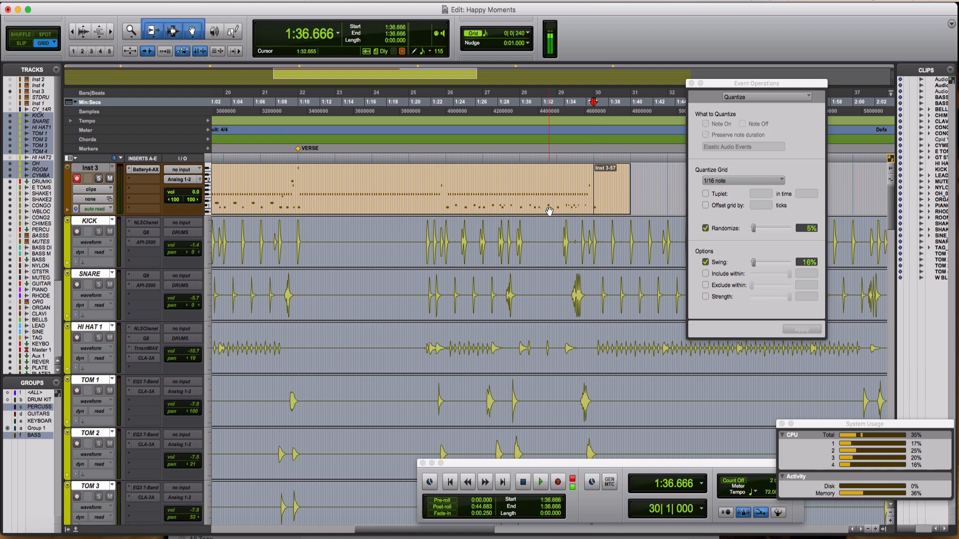
{"action": "scroll", "coordinate": [550, 210], "scroll_direction": "right", "scroll_amount": 5}
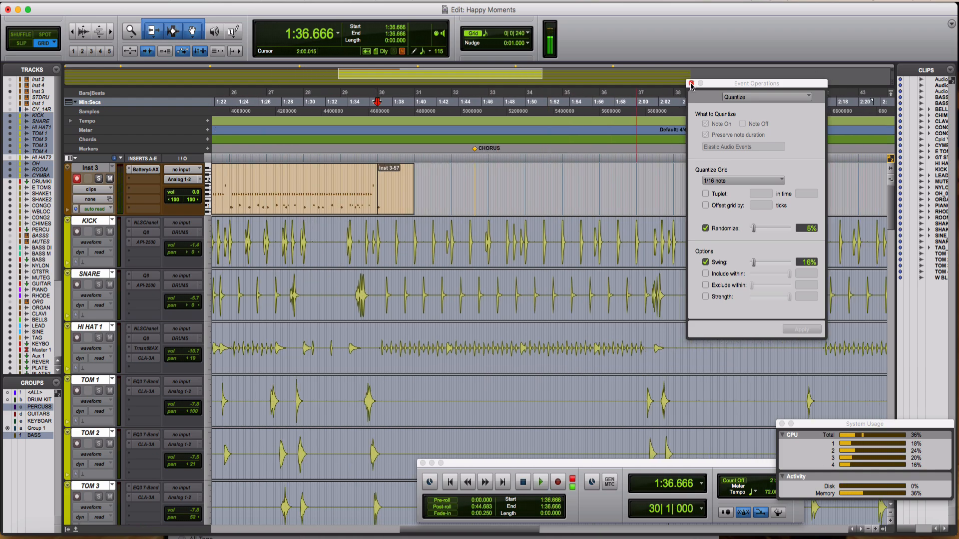
{"action": "left_click_drag", "start_coordinate": [726, 86], "coordinate": [883, 64]}
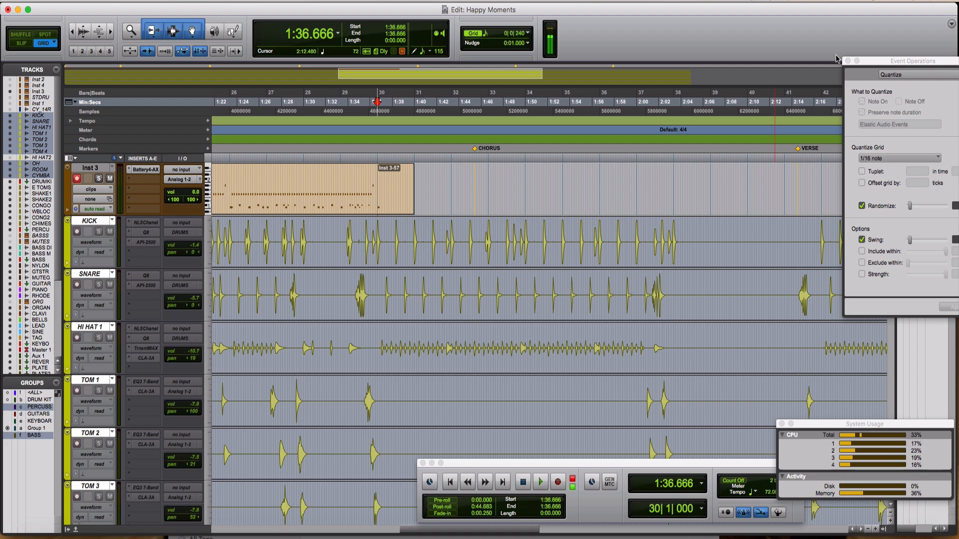
{"action": "left_click", "coordinate": [847, 61]}
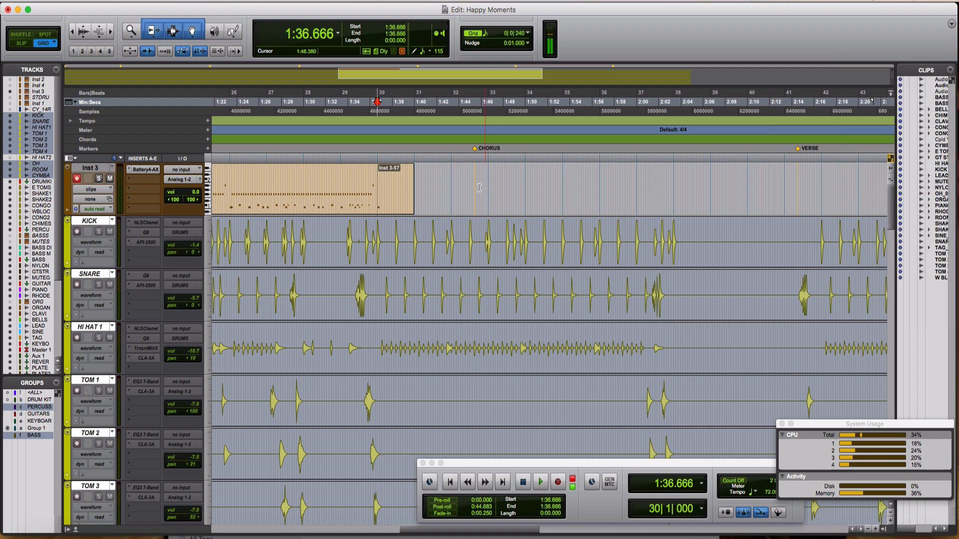
{"action": "left_click", "coordinate": [385, 205]}
{"action": "key", "text": "Delete"}
Split the Inst 3 clip at the first CHORUS marker, 14|1|000, and play across the cut from bar 13
{"action": "scroll", "coordinate": [382, 203], "scroll_direction": "left", "scroll_amount": 10}
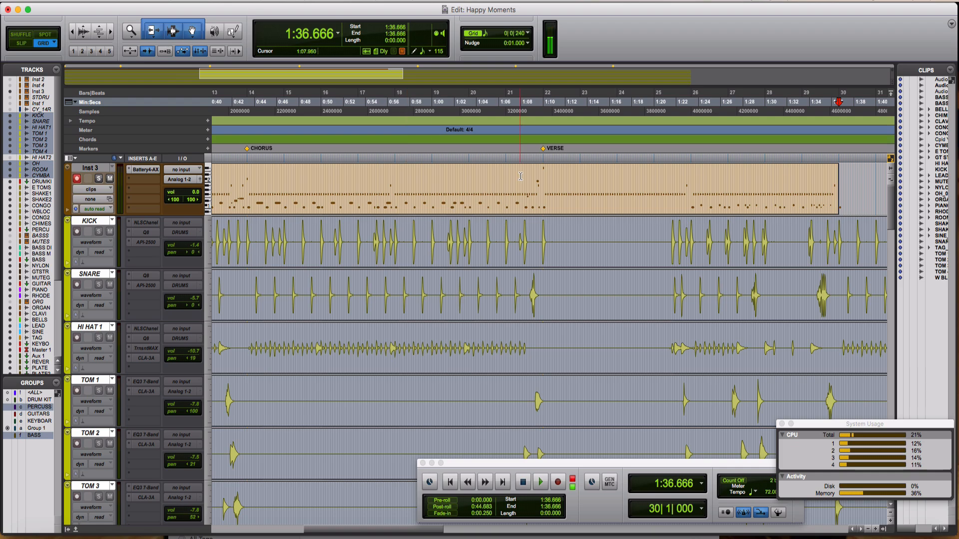
{"action": "left_click", "coordinate": [231, 182]}
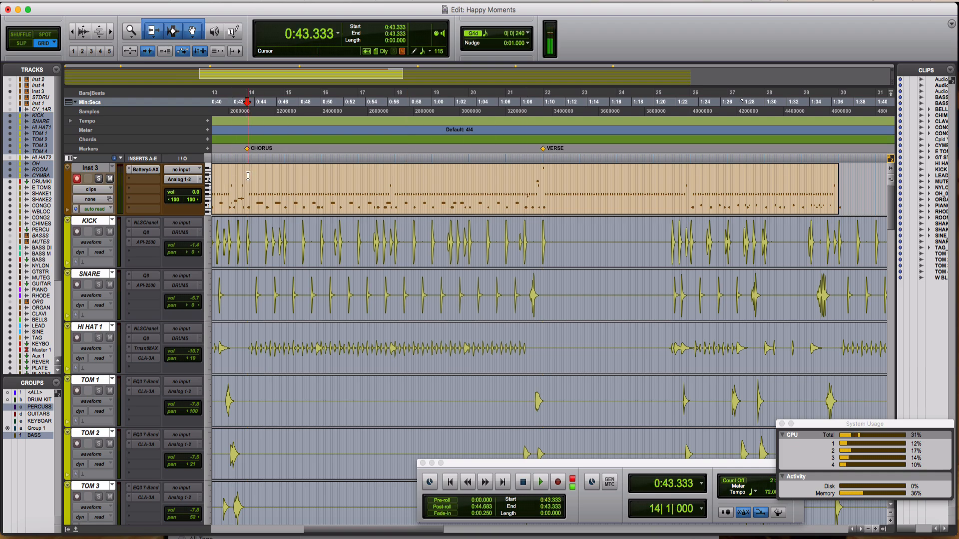
{"action": "scroll", "coordinate": [240, 197], "scroll_direction": "left", "scroll_amount": 3}
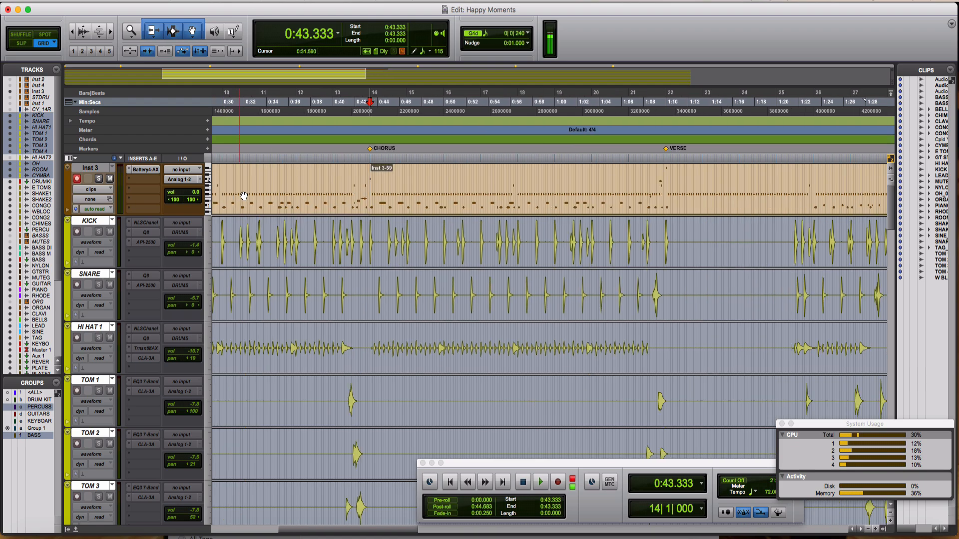
{"action": "key", "text": "space"}
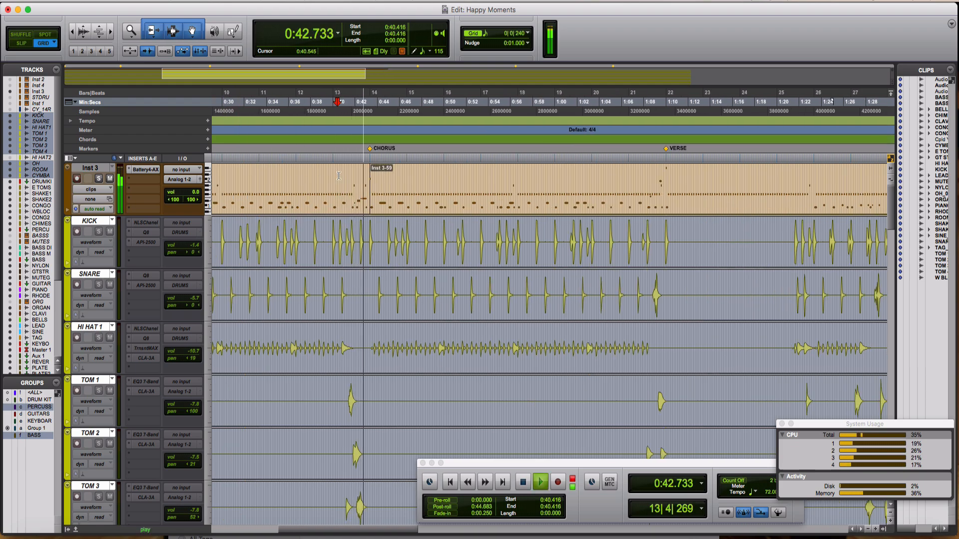
{"action": "key", "text": "space"}
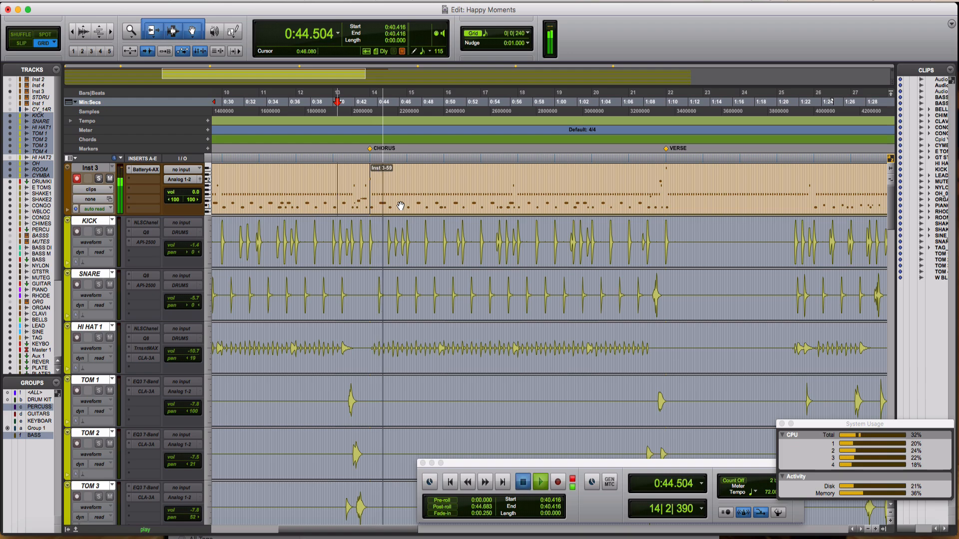
Duplicate the Inst 3 clip spanning bars 14 to 30 so that the copy starts at 30|1|000
{"action": "left_click", "coordinate": [401, 206]}
{"action": "key", "text": "r"}
{"action": "key", "text": "r"}
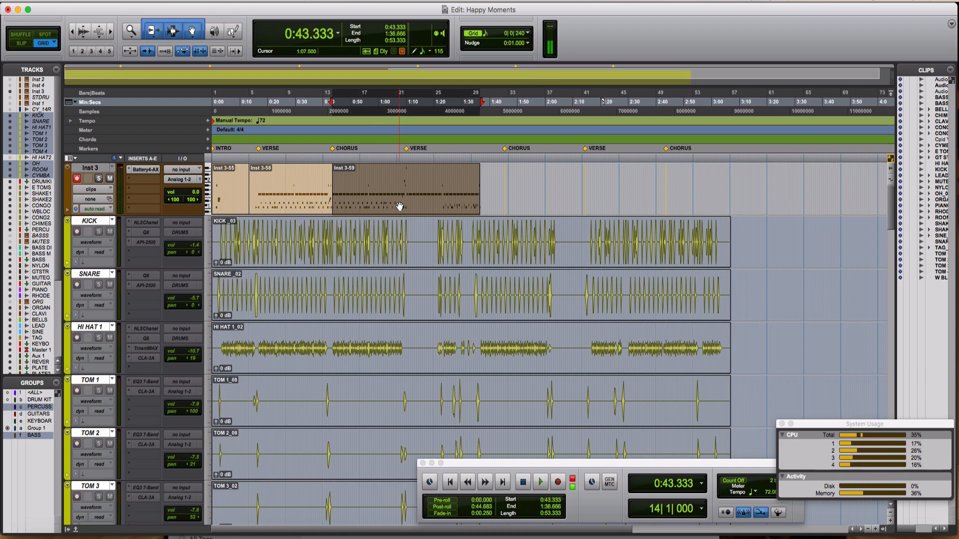
{"action": "key", "text": "super+d"}
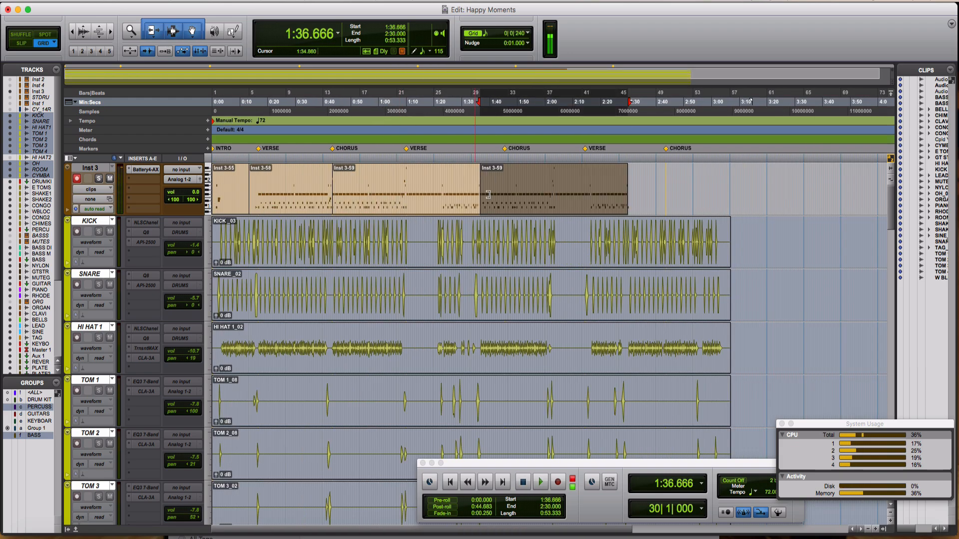
Play the Inst 3 track from 28|4|000 into the duplicated clip that starts at bar 30
{"action": "left_click", "coordinate": [468, 178]}
{"action": "key", "text": "t"}
{"action": "key", "text": "t"}
{"action": "key", "text": "t"}
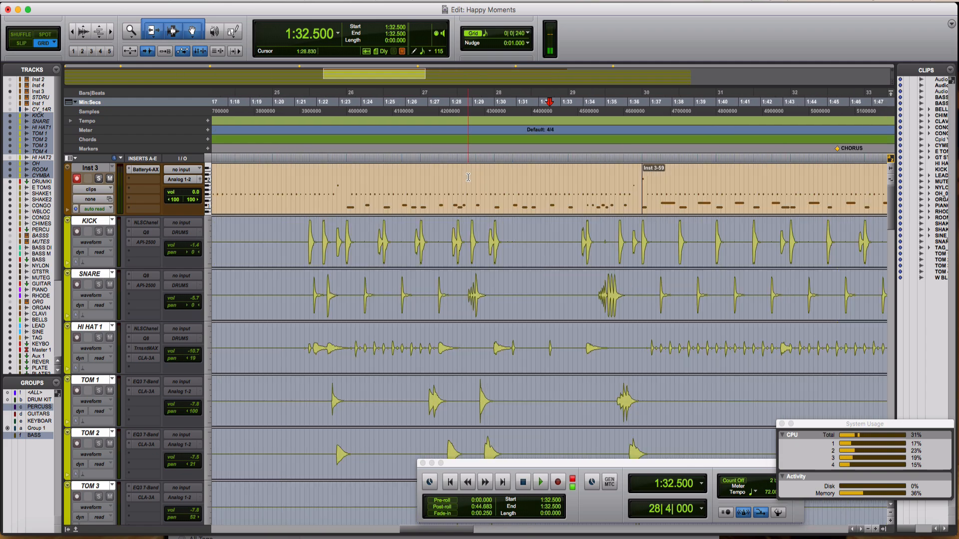
{"action": "scroll", "coordinate": [467, 178], "scroll_direction": "right", "scroll_amount": 10}
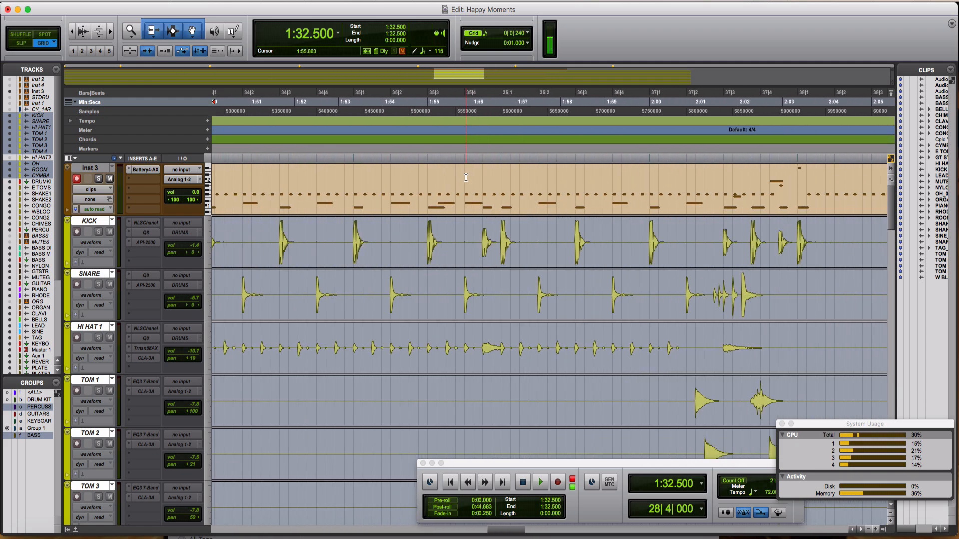
{"action": "key", "text": "space"}
{"action": "key", "text": "space"}
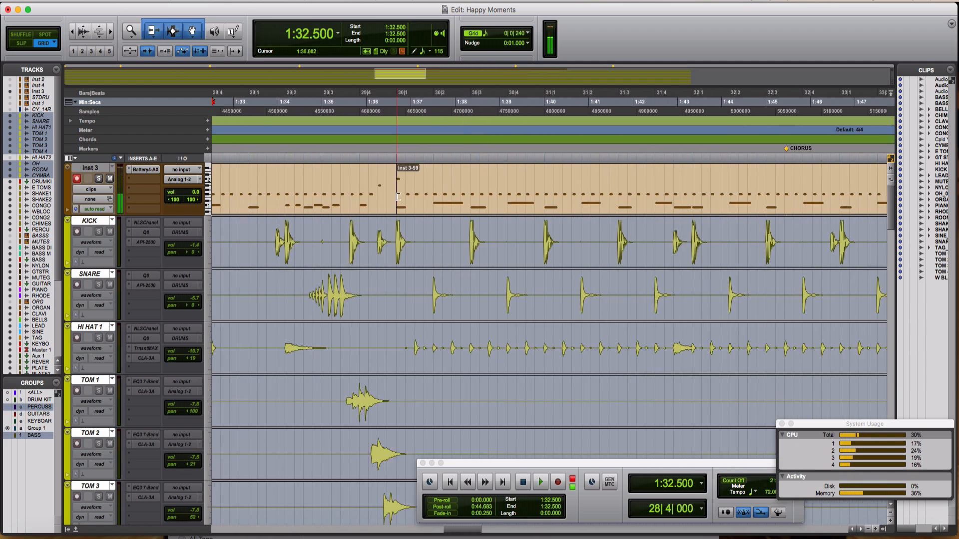
Extend the start of the duplicated Inst 3 clip back to 29|2|720 and play across the new join
{"action": "left_click", "coordinate": [388, 197]}
{"action": "key", "text": "alt+shift+Return"}
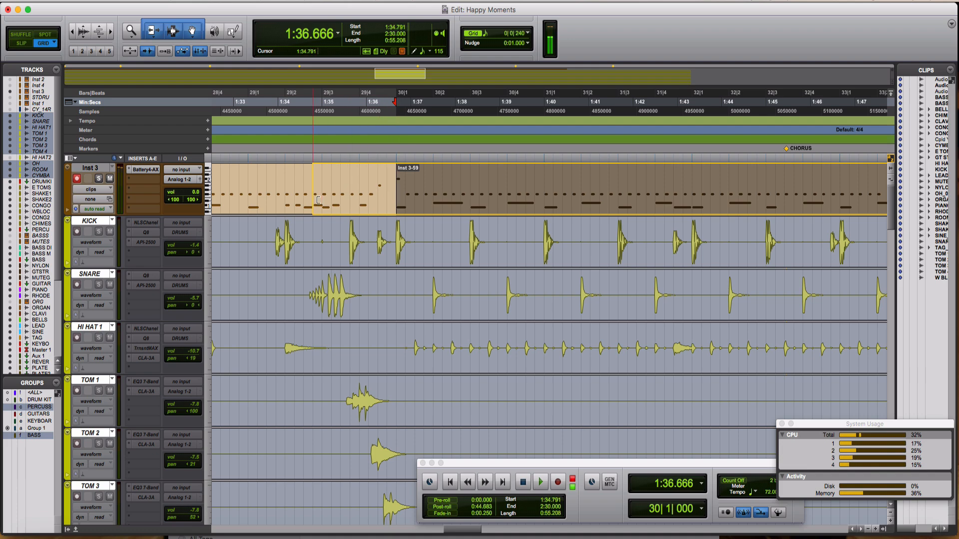
{"action": "key", "text": "space"}
{"action": "key", "text": "space"}
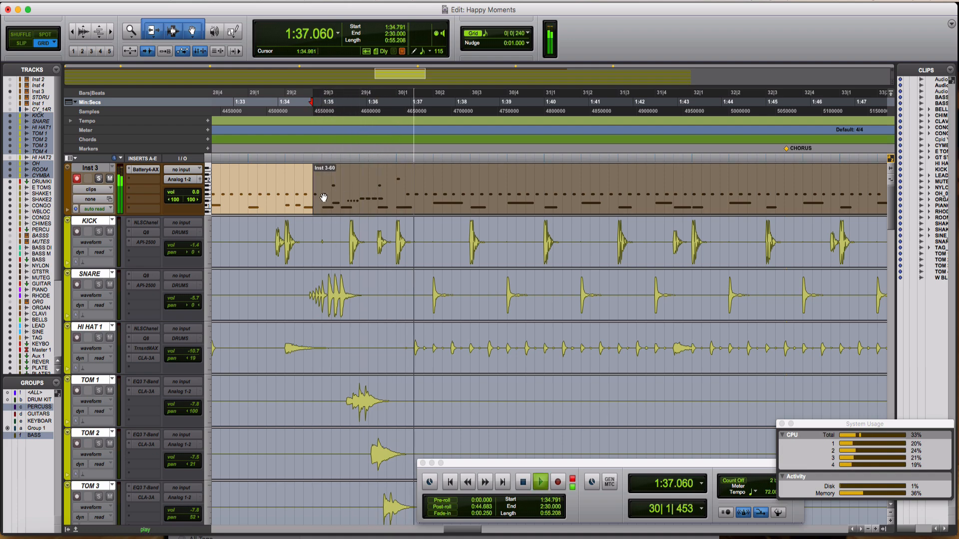
{"action": "key", "text": "space"}
Open the extended Inst 3 clip in the MIDI Editor around bars 29 and 30 and deselect its notes
{"action": "double_click", "coordinate": [414, 199]}
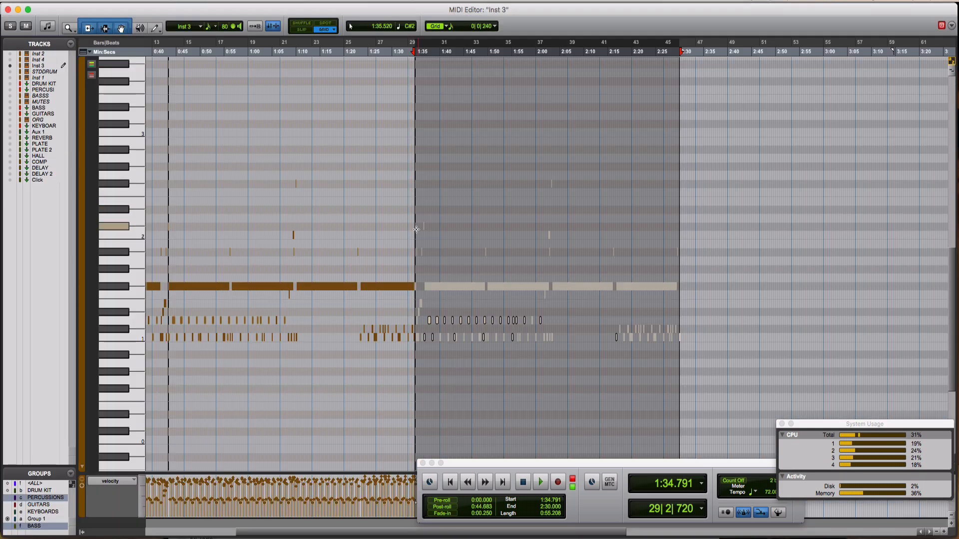
{"action": "key", "text": "super+bracketright"}
{"action": "key", "text": "t"}
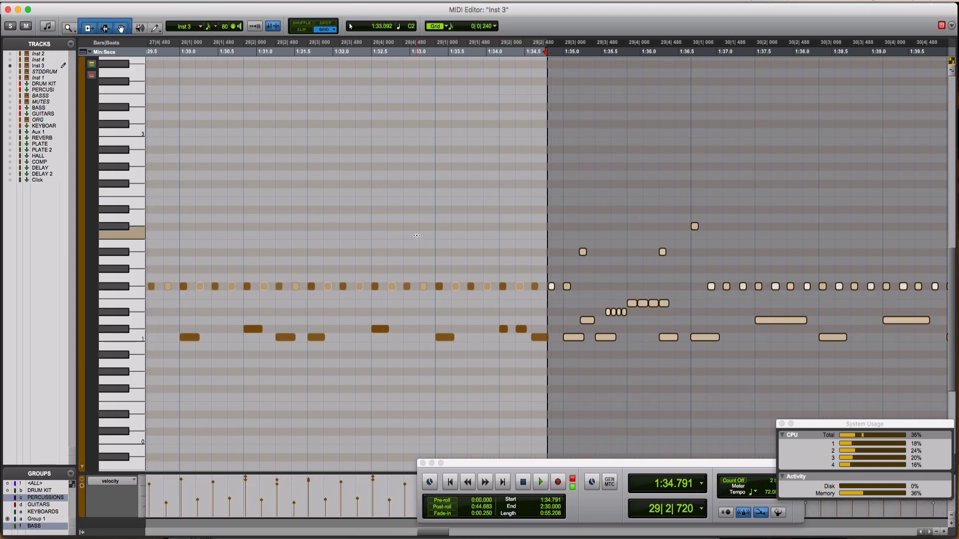
{"action": "scroll", "coordinate": [416, 234], "scroll_direction": "right", "scroll_amount": 3}
{"action": "key", "text": "t"}
{"action": "scroll", "coordinate": [416, 235], "scroll_direction": "right", "scroll_amount": 2}
{"action": "scroll", "coordinate": [416, 235], "scroll_direction": "right", "scroll_amount": 3}
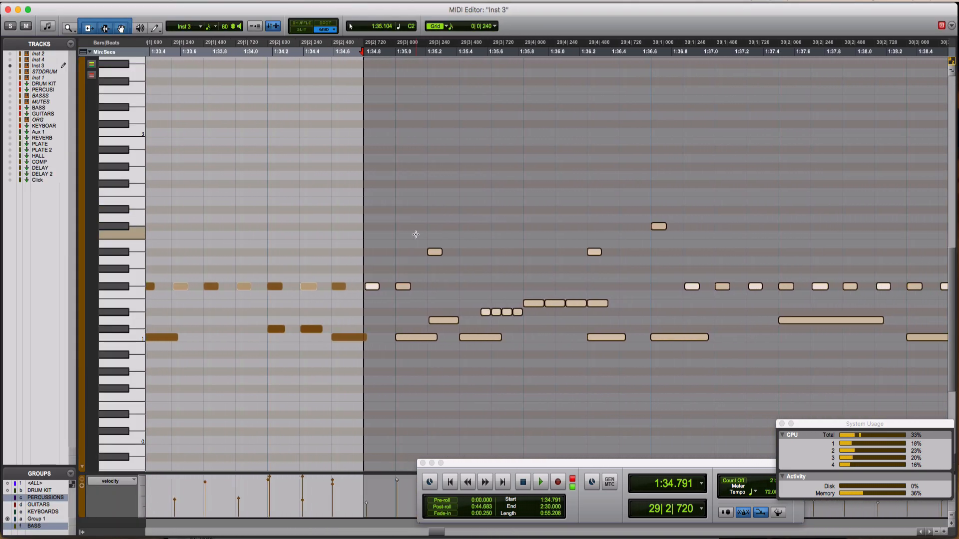
{"action": "left_click", "coordinate": [589, 296]}
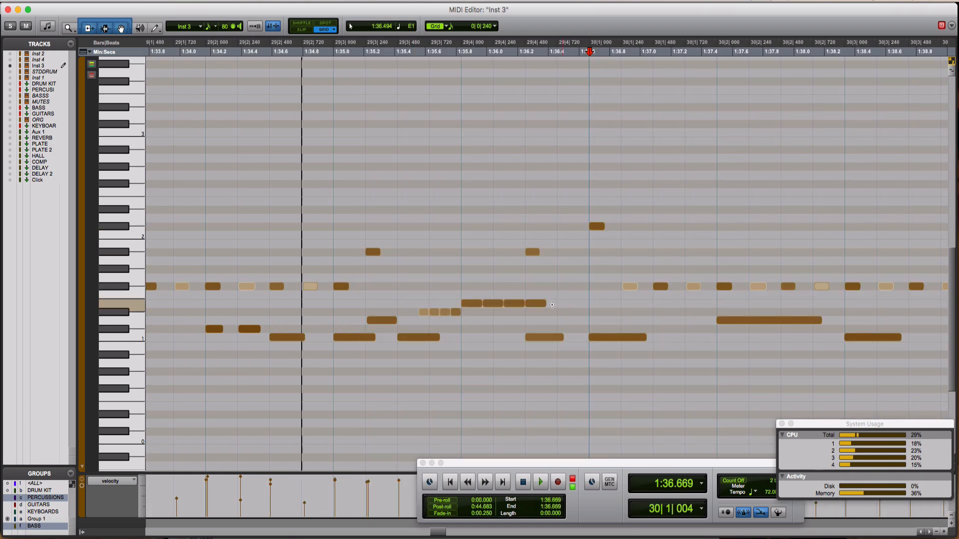
Move the Eb1 and E1 fill notes from 29|3|640 on to C2, B1 and A1 as a descending tom fill
{"action": "left_click_drag", "start_coordinate": [401, 308], "coordinate": [509, 302]}
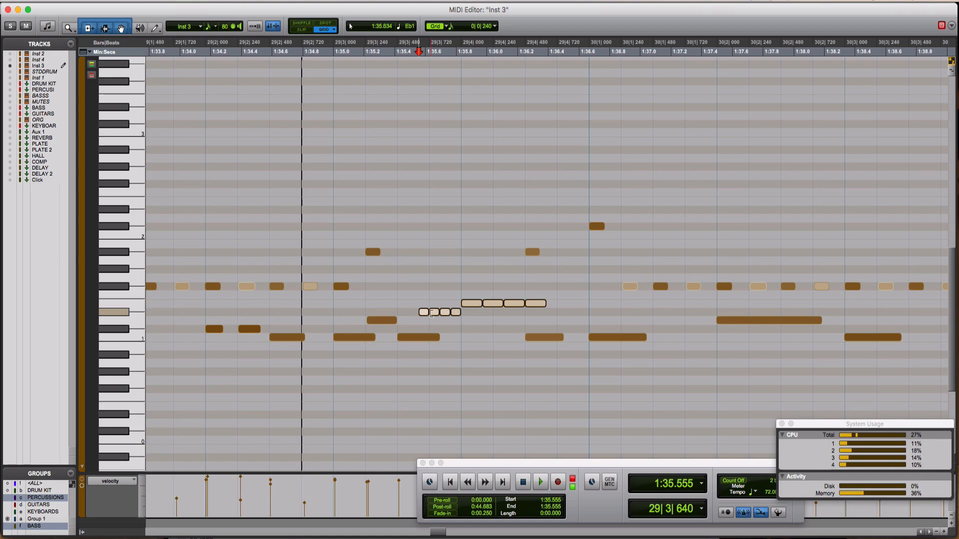
{"action": "left_click_drag", "start_coordinate": [435, 304], "coordinate": [537, 262]}
{"action": "left_click", "coordinate": [472, 244]}
{"action": "left_click", "coordinate": [515, 247]}
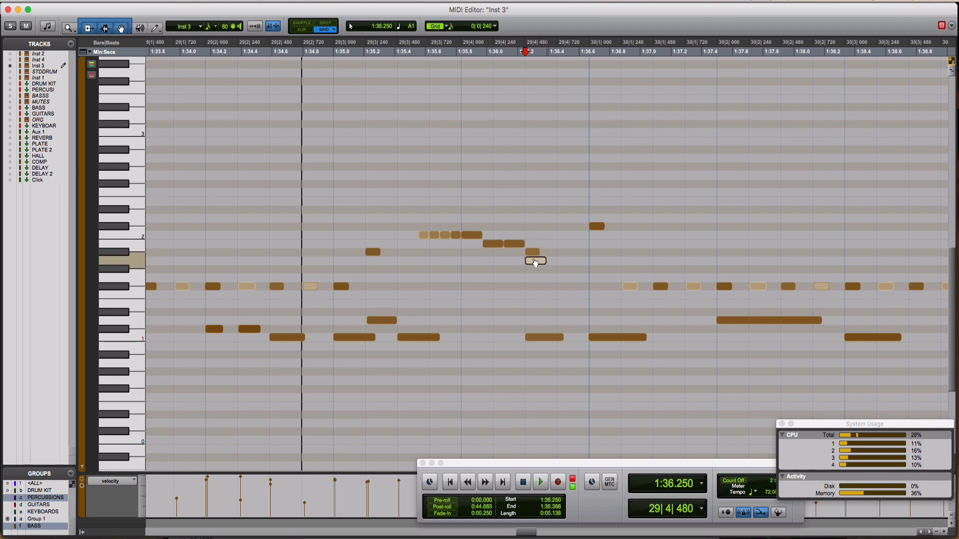
Play the repitched tom fill from 29|2|521 into bar 30
{"action": "left_click", "coordinate": [308, 191]}
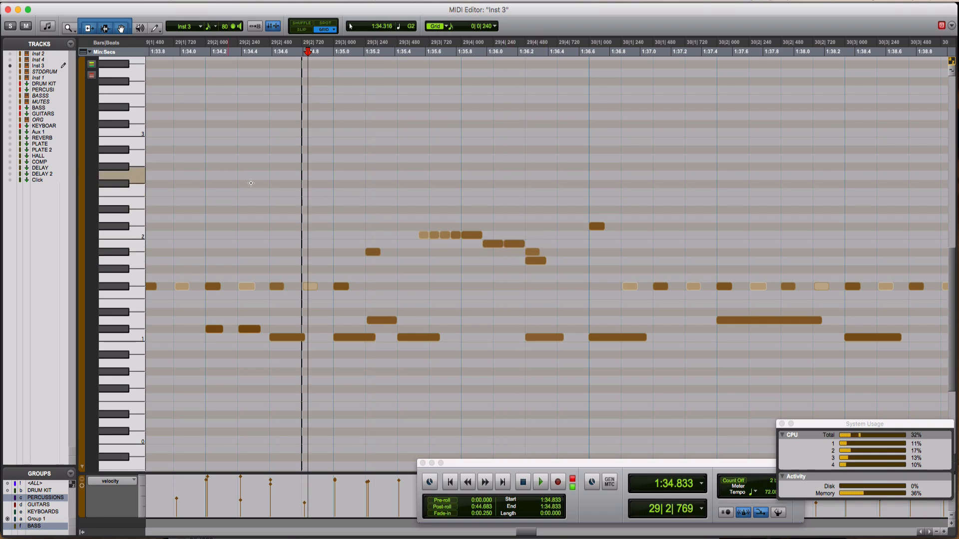
{"action": "left_click", "coordinate": [275, 214]}
{"action": "key", "text": "space"}
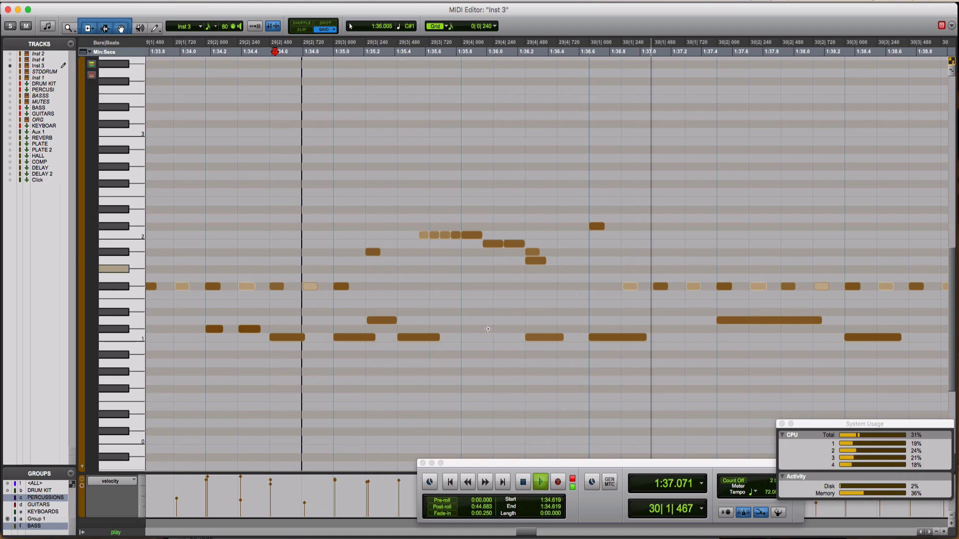
{"action": "key", "text": "space"}
{"action": "key", "text": "space"}
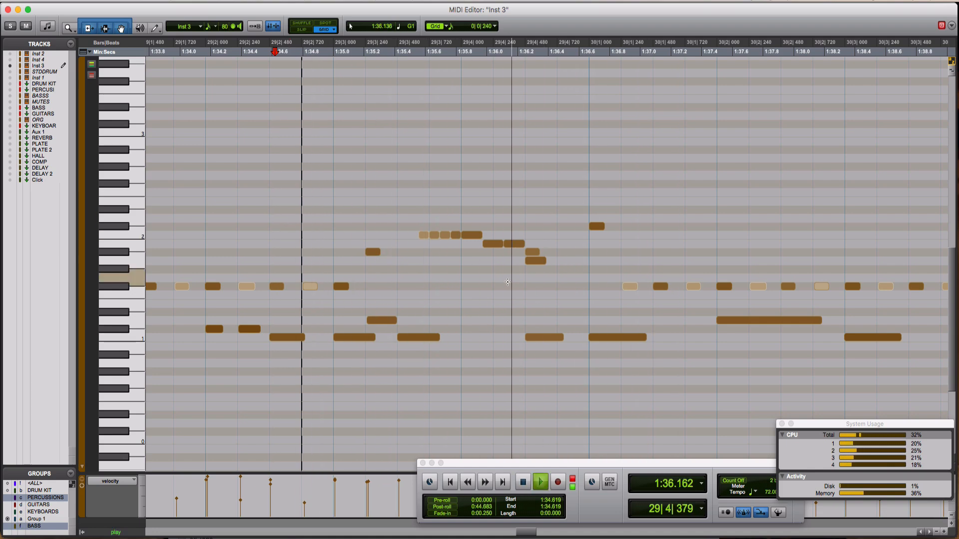
{"action": "key", "text": "space"}
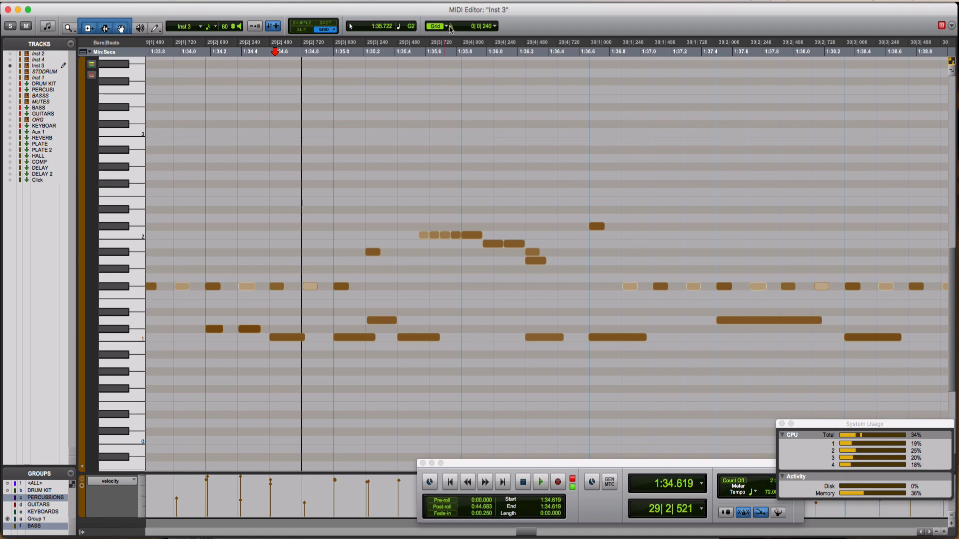
Set the grid to 0|0|160 and add a G1 note directly after the A1 note at the end of the fill
{"action": "left_click", "coordinate": [451, 28]}
{"action": "left_click", "coordinate": [478, 74]}
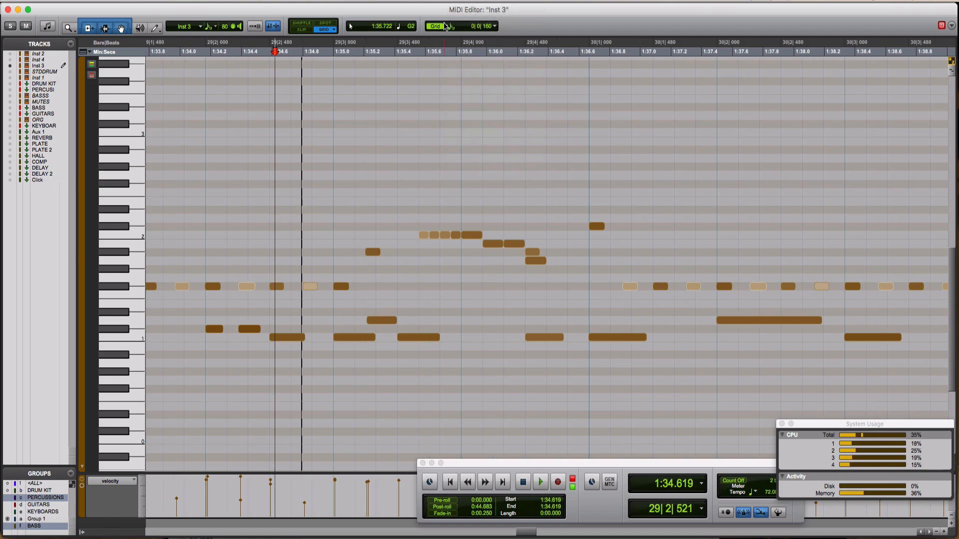
{"action": "left_click", "coordinate": [538, 262]}
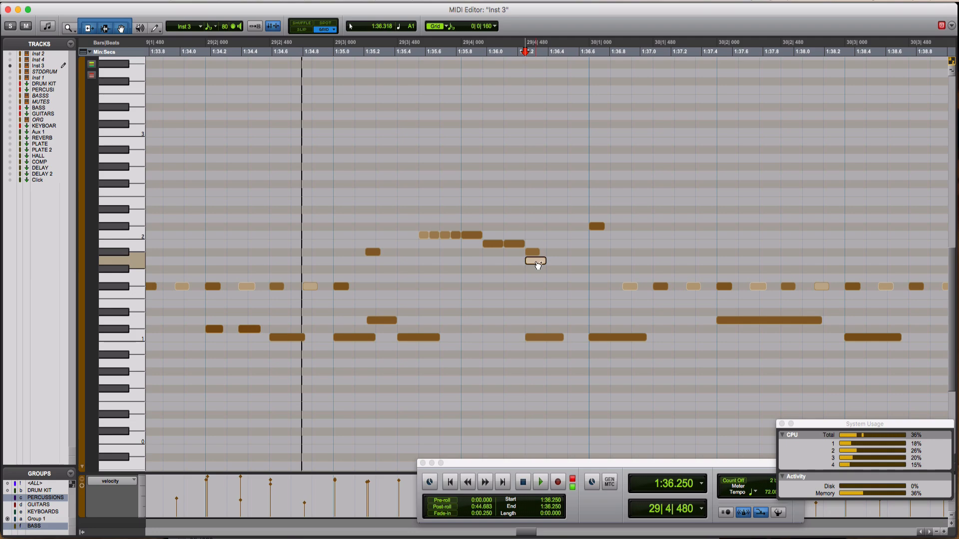
{"action": "left_click", "coordinate": [554, 264]}
{"action": "left_click_drag", "start_coordinate": [555, 277], "coordinate": [555, 279]}
Audition the lengthened tom fill several times from 29|2|229
{"action": "left_click", "coordinate": [236, 145]}
{"action": "key", "text": "space"}
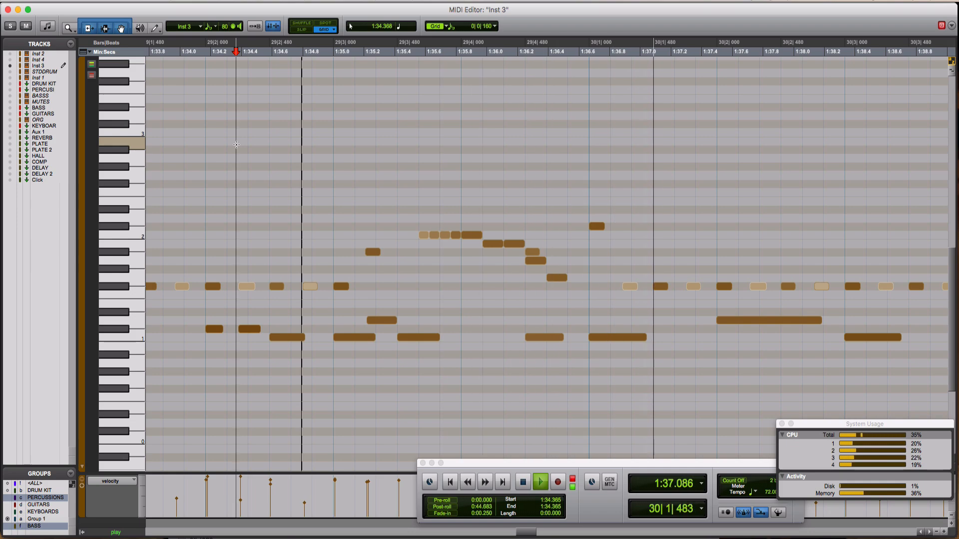
{"action": "key", "text": "space"}
{"action": "key", "text": "space"}
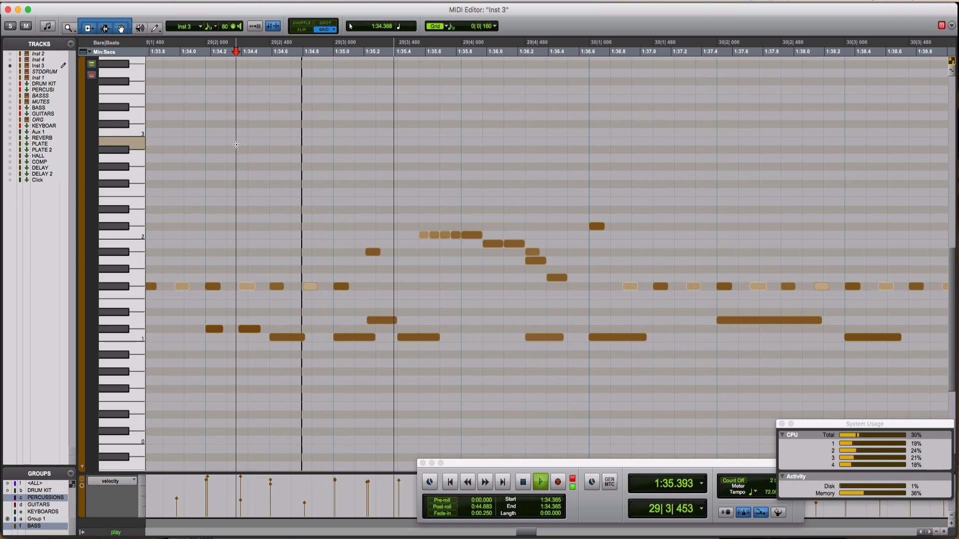
{"action": "key", "text": "space"}
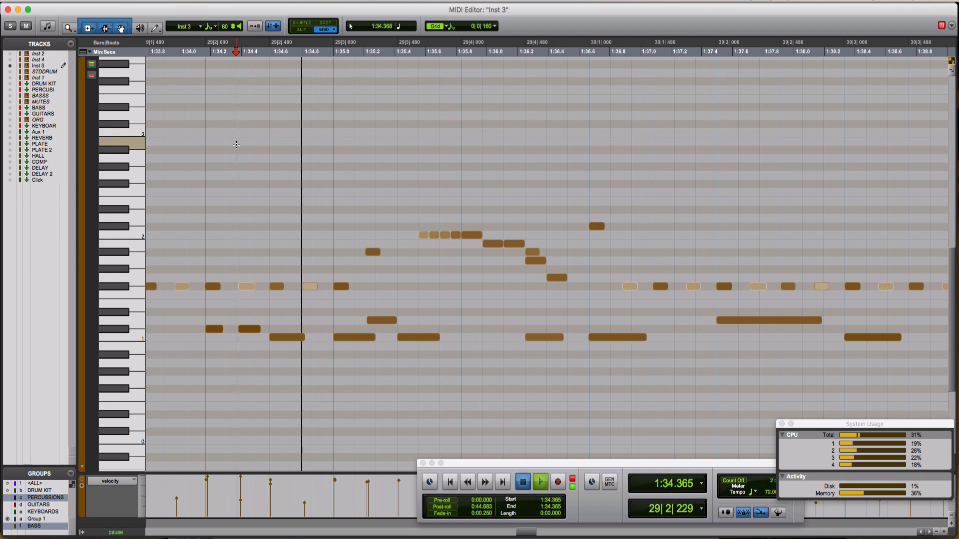
{"action": "key", "text": "space"}
{"action": "key", "text": "space"}
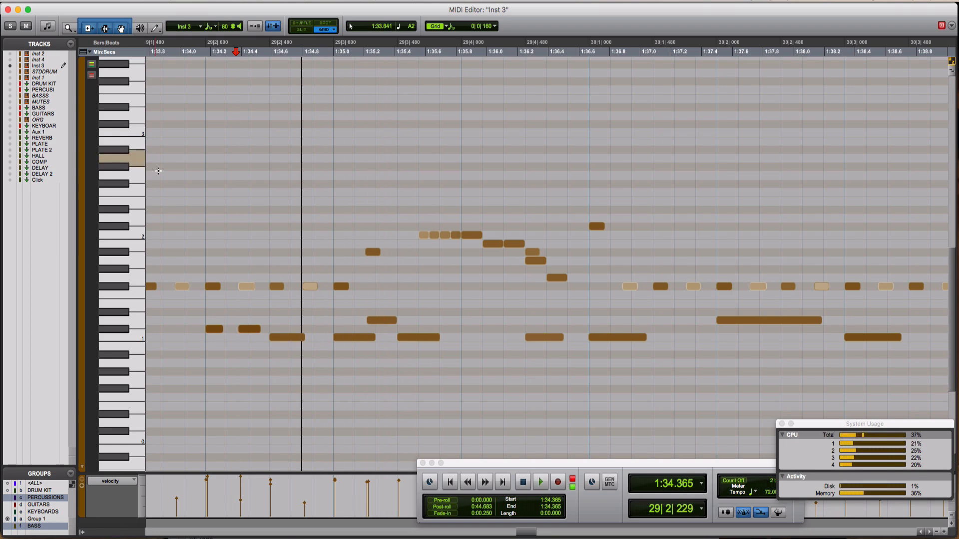
Audition the tom fill repeatedly from an earlier point, 29|1|870
{"action": "left_click", "coordinate": [193, 177]}
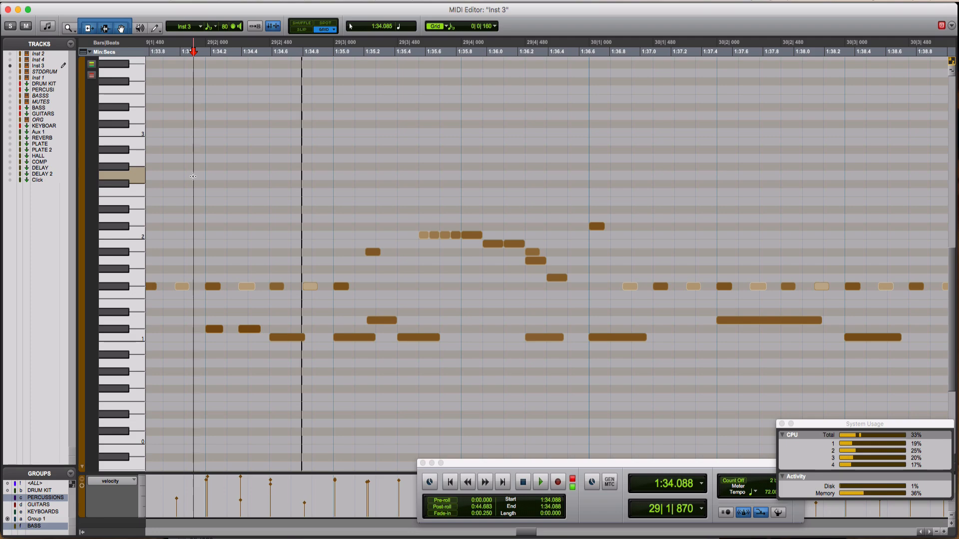
{"action": "key", "text": "space"}
{"action": "key", "text": "space"}
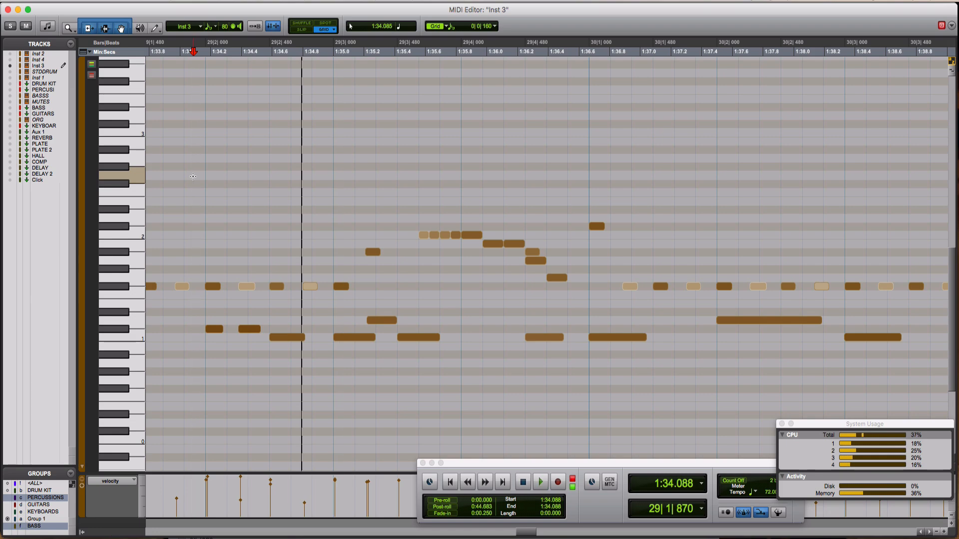
{"action": "key", "text": "space"}
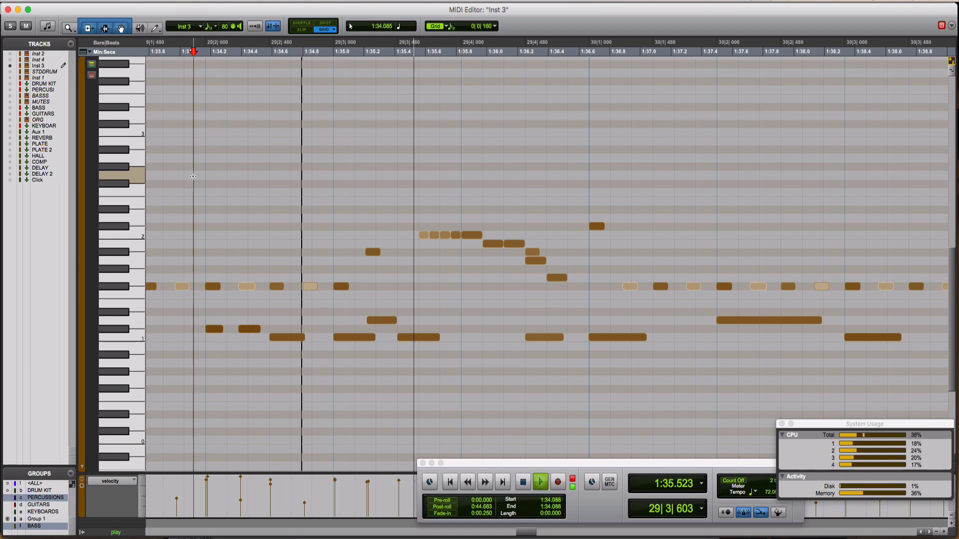
{"action": "key", "text": "space"}
{"action": "key", "text": "space"}
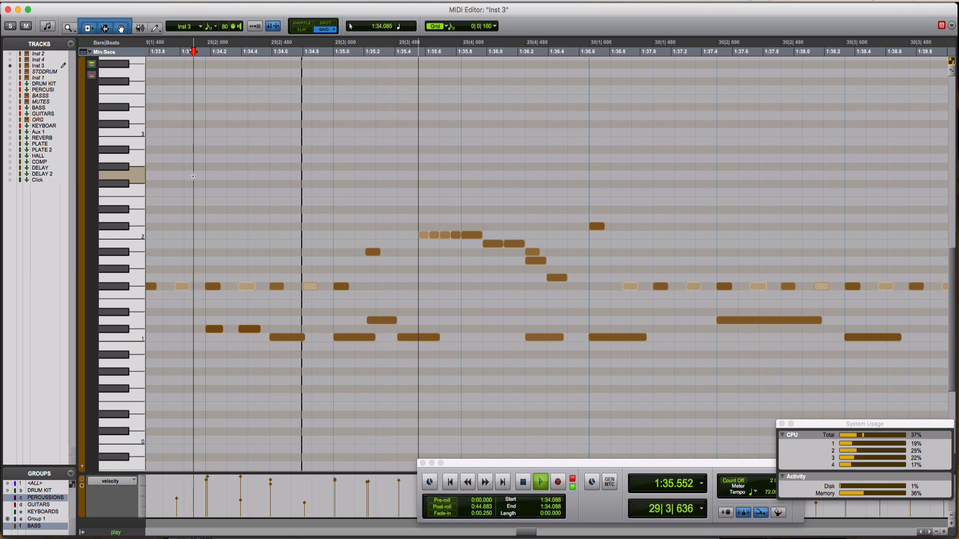
{"action": "key", "text": "space"}
{"action": "key", "text": "space"}
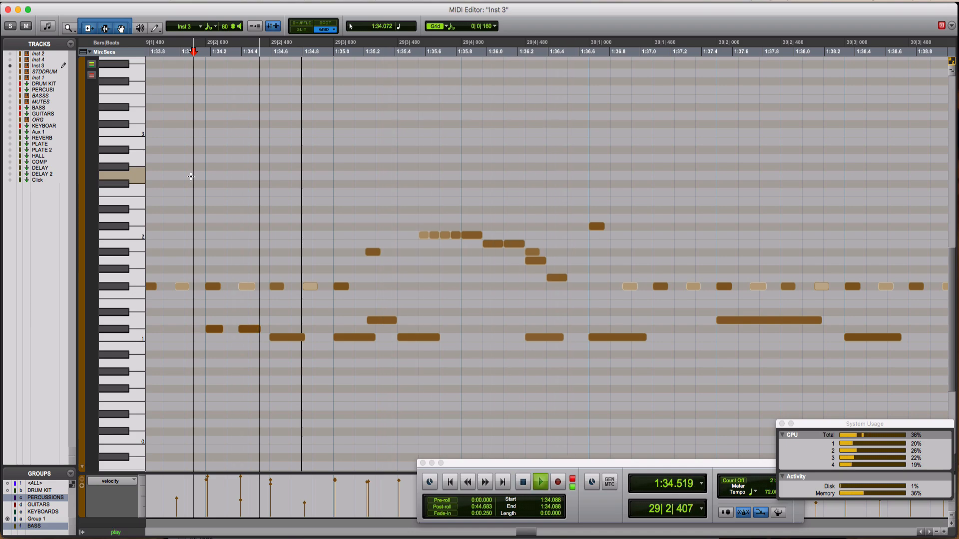
{"action": "key", "text": "space"}
{"action": "key", "text": "space"}
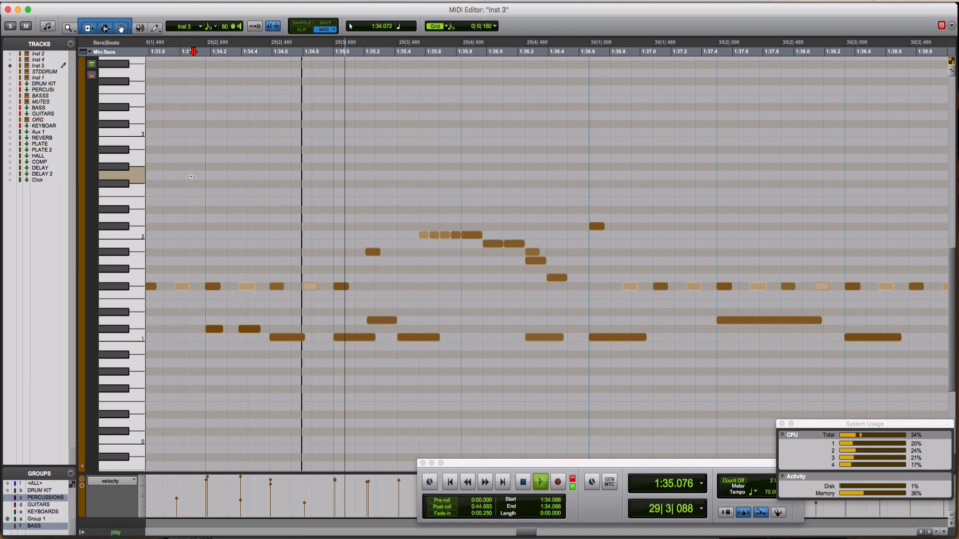
{"action": "key", "text": "space"}
{"action": "key", "text": "space"}
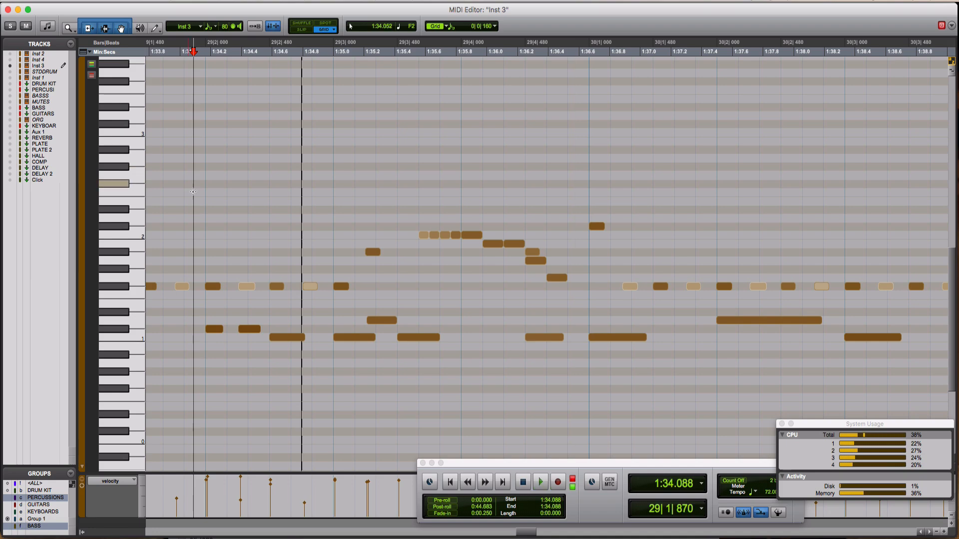
{"action": "key", "text": "space"}
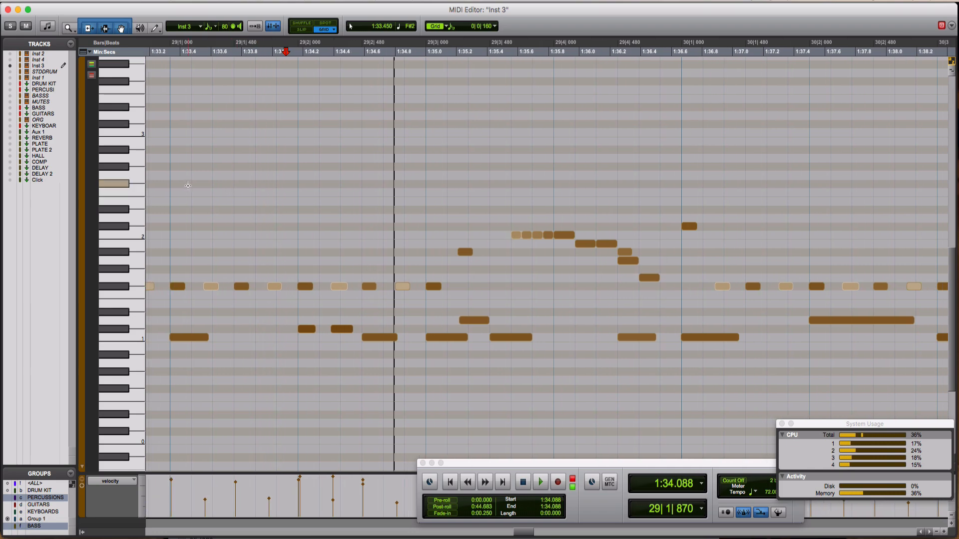
Play bar 29 from 28|4|953 up to the start of the tom fill
{"action": "left_click", "coordinate": [172, 184]}
{"action": "left_click", "coordinate": [168, 185]}
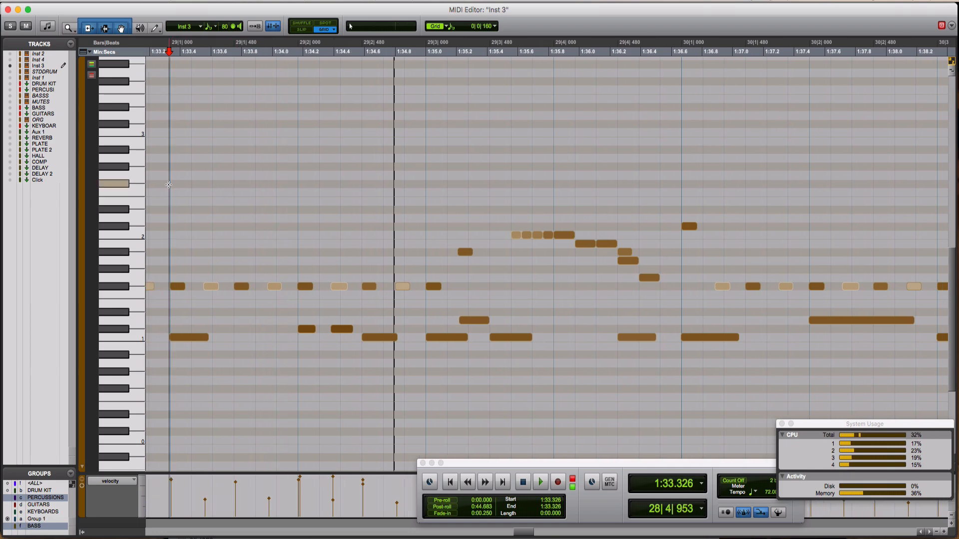
{"action": "key", "text": "space"}
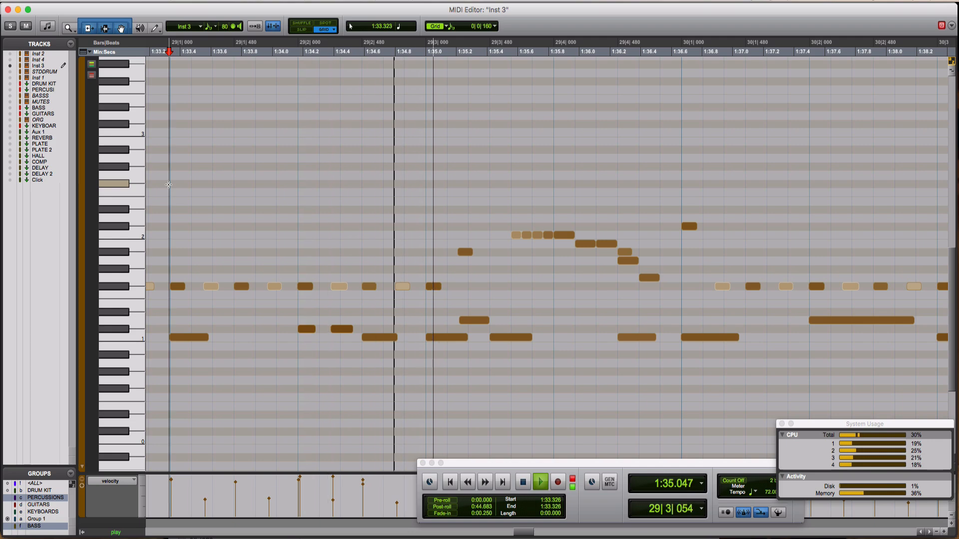
{"action": "key", "text": "space"}
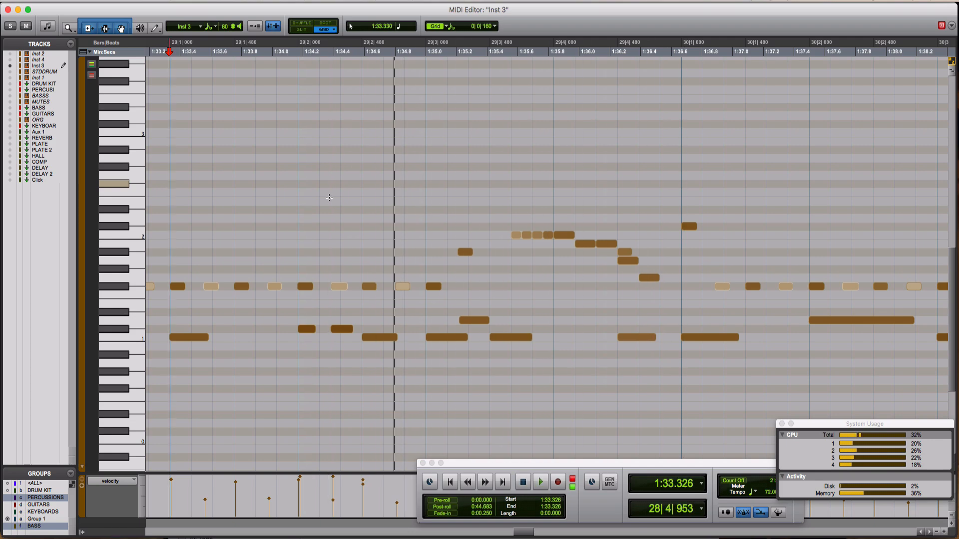
Mute the fill notes from C2 down to G1 ahead of bar 30 and move the System Usage window lower
{"action": "left_click_drag", "start_coordinate": [516, 213], "coordinate": [660, 302]}
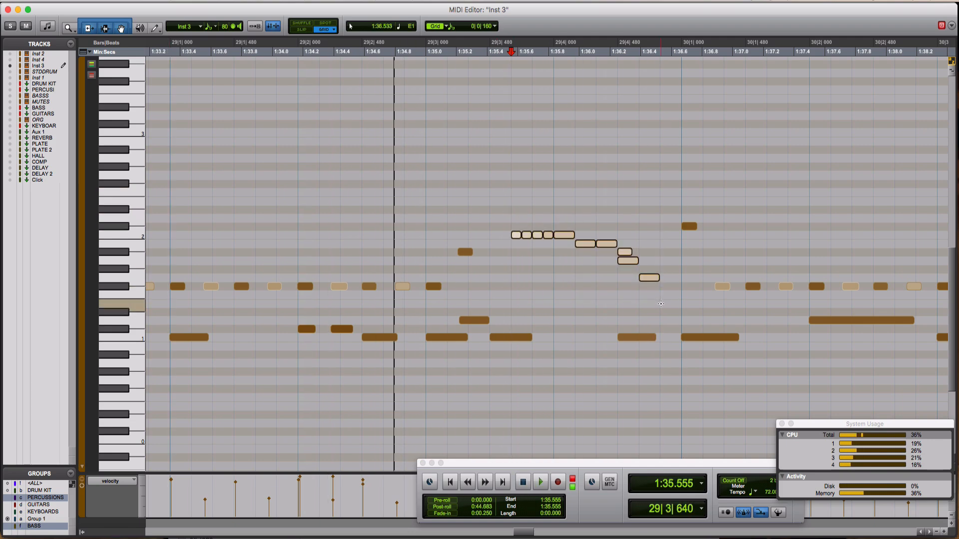
{"action": "left_click", "coordinate": [169, 204]}
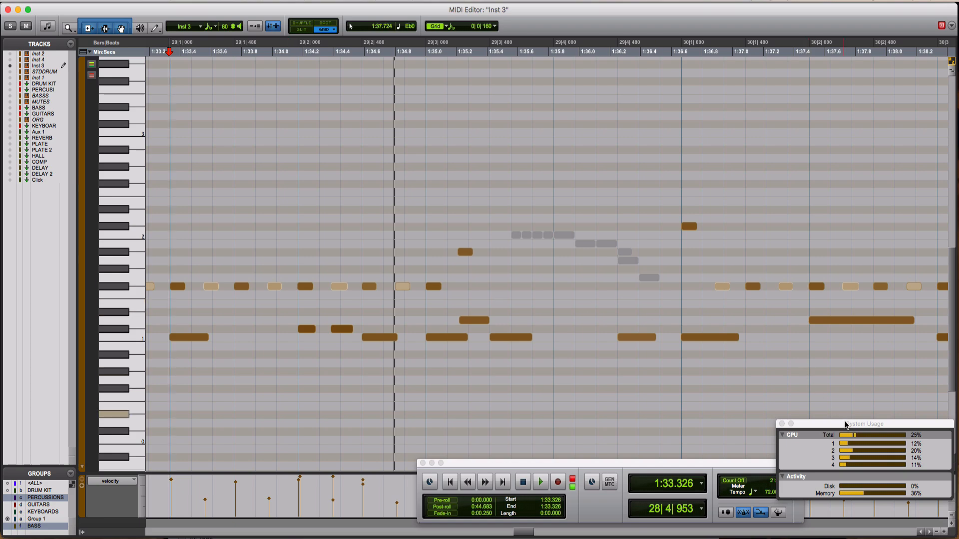
{"action": "left_click_drag", "start_coordinate": [846, 425], "coordinate": [844, 461]}
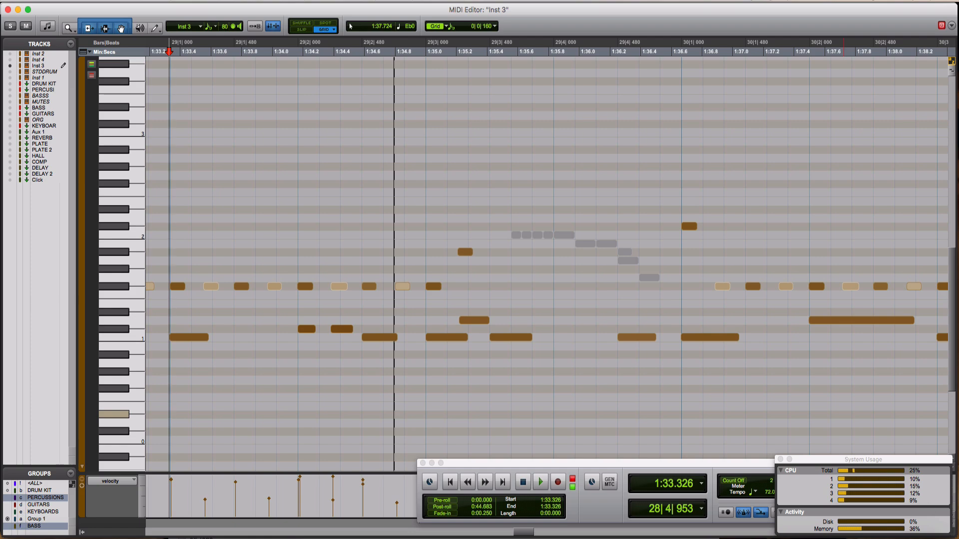
Audition bar 29 from 28|4|953 with the fill notes muted
{"action": "scroll", "coordinate": [209, 345], "scroll_direction": "left", "scroll_amount": 3}
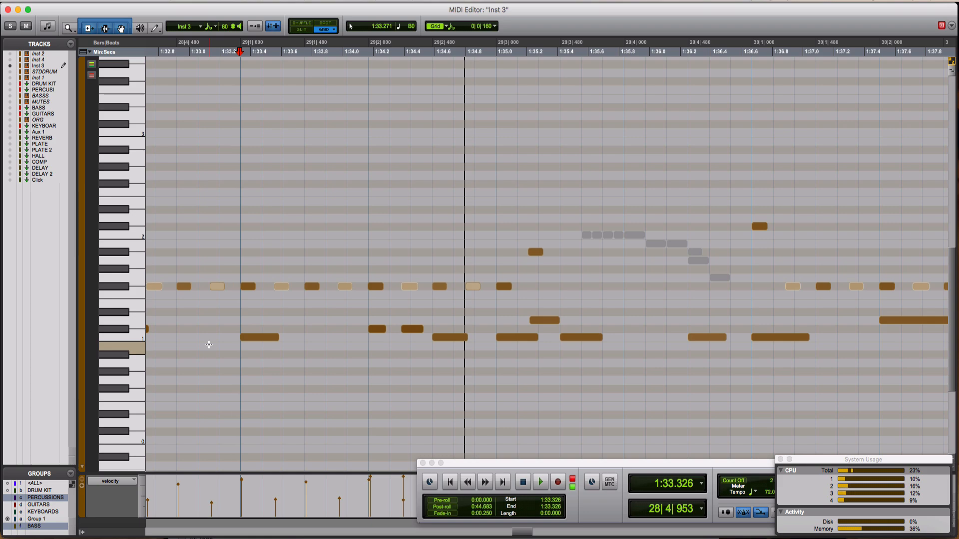
{"action": "key", "text": "space"}
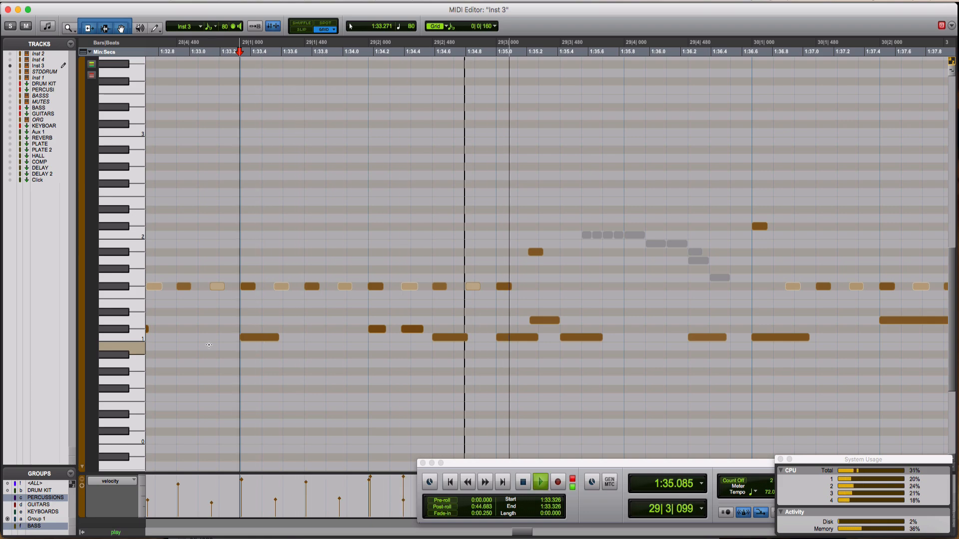
{"action": "key", "text": "space"}
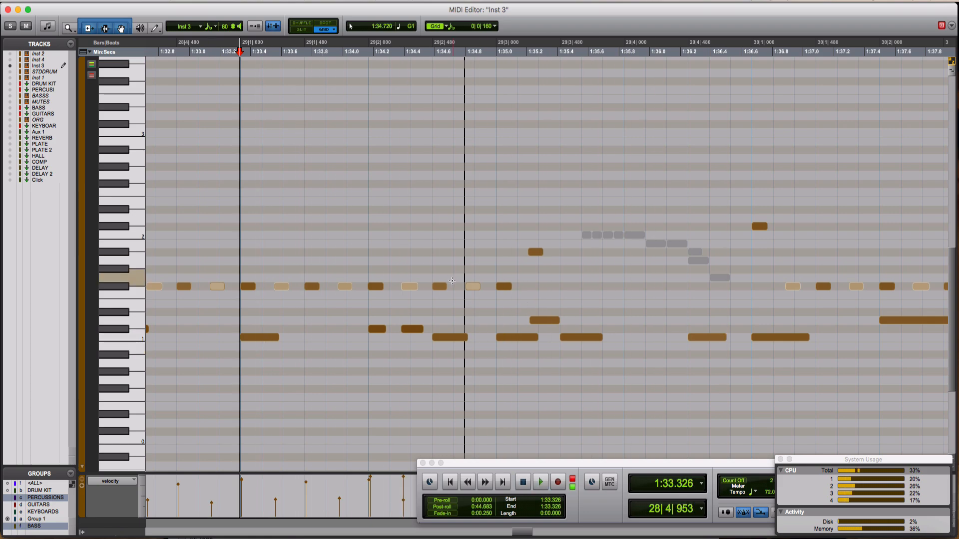
{"action": "key", "text": "space"}
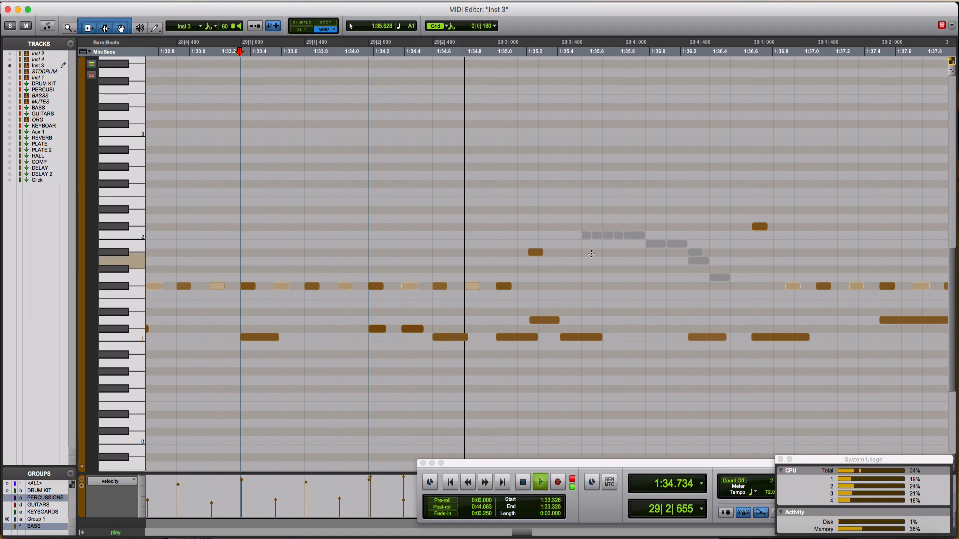
Move the five C2 tom notes earlier to 29|2|640, unmute them and play the fill from 28|4|383
{"action": "left_click_drag", "start_coordinate": [579, 230], "coordinate": [507, 238]}
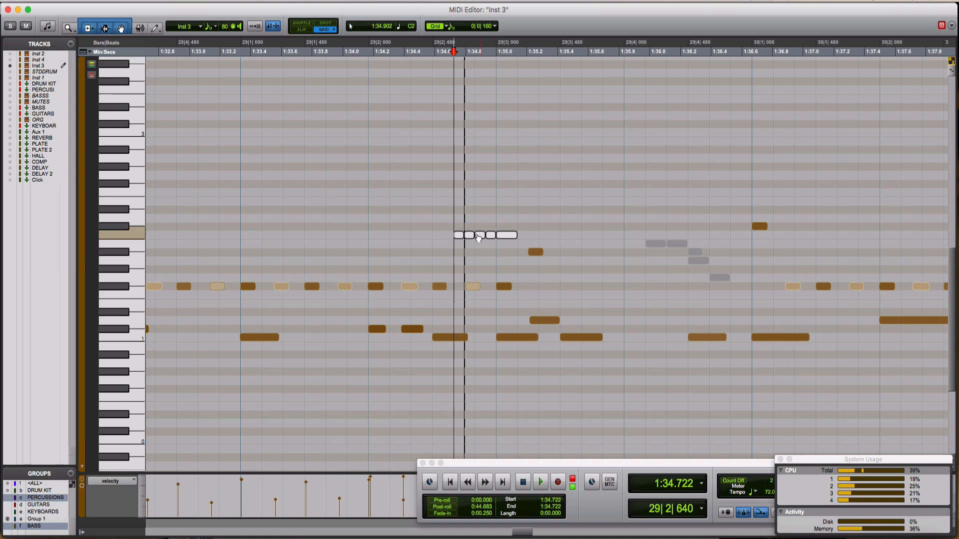
{"action": "left_click", "coordinate": [162, 203]}
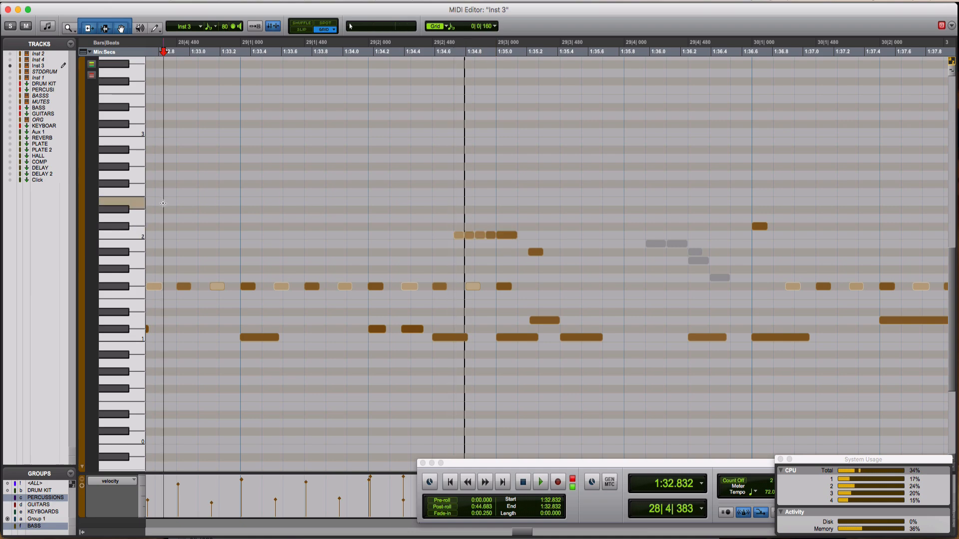
{"action": "key", "text": "space"}
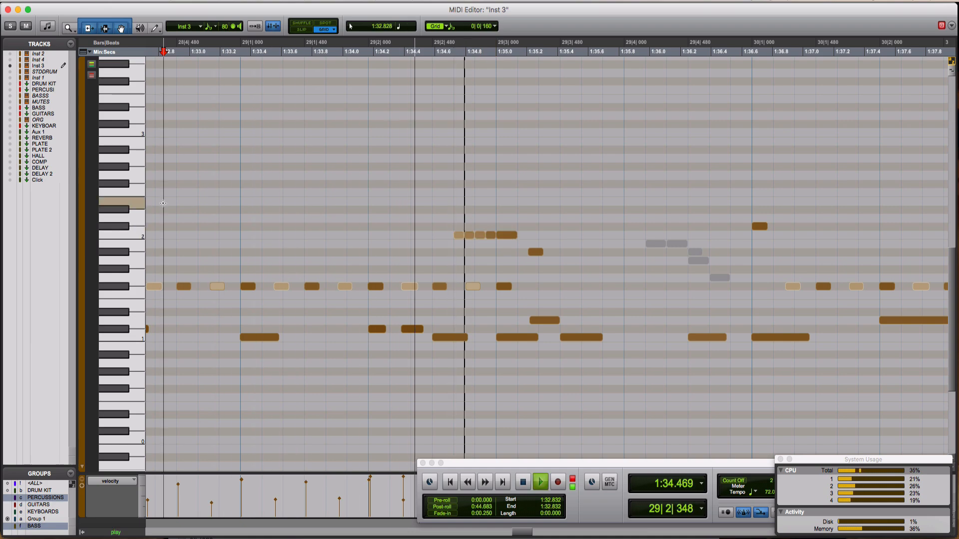
{"action": "key", "text": "space"}
Delete the four muted fill notes between B1 and A1 before bar 30, plus the Bb1 note at 29|3|240
{"action": "left_click_drag", "start_coordinate": [628, 221], "coordinate": [704, 279]}
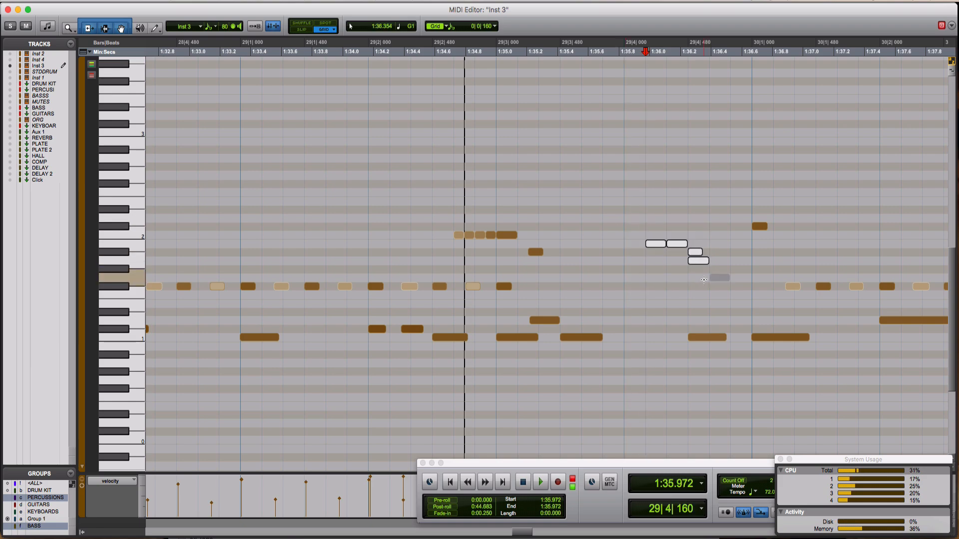
{"action": "key", "text": "Delete"}
{"action": "left_click", "coordinate": [536, 253]}
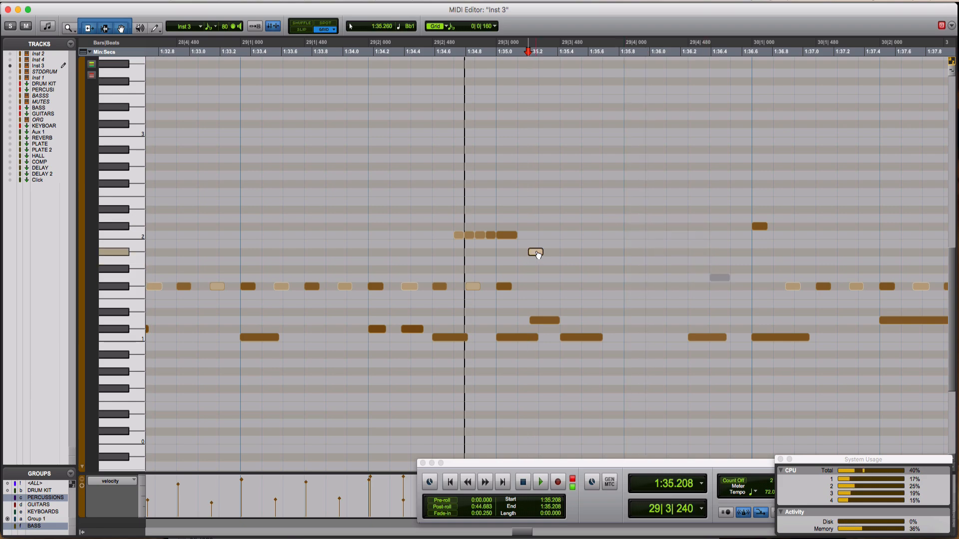
{"action": "key", "text": "Delete"}
Play the passage and delete the two F#1 hi-hat notes that sit beneath the C2 tom notes
{"action": "key", "text": "space"}
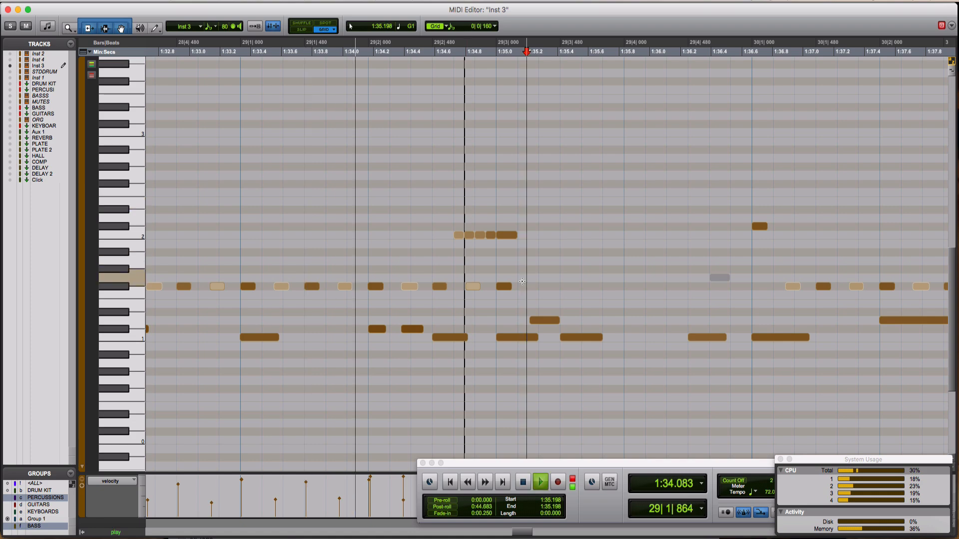
{"action": "left_click_drag", "start_coordinate": [522, 282], "coordinate": [475, 290]}
{"action": "key", "text": "space"}
{"action": "key", "text": "Delete"}
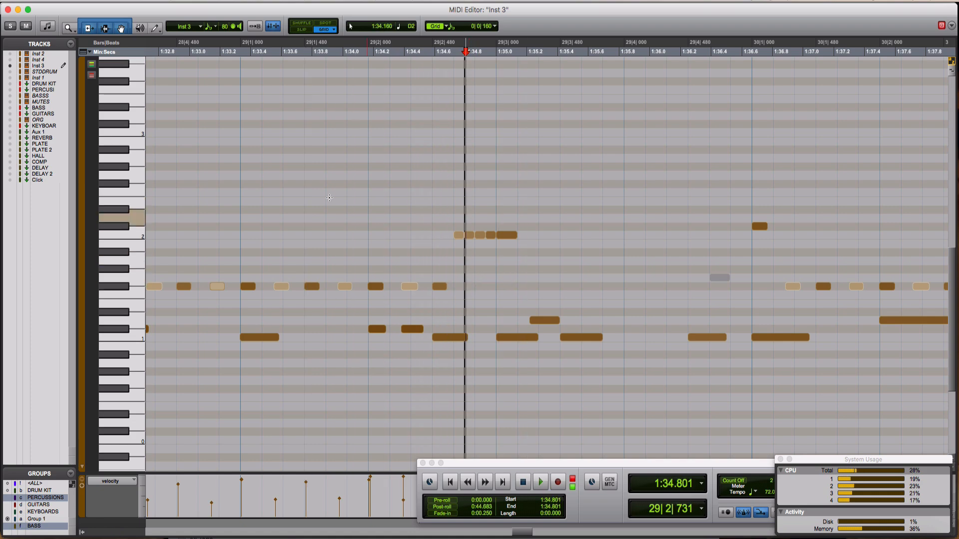
Audition the thinned-out fill several times from 28|4|889
{"action": "left_click", "coordinate": [258, 191]}
{"action": "left_click", "coordinate": [231, 186]}
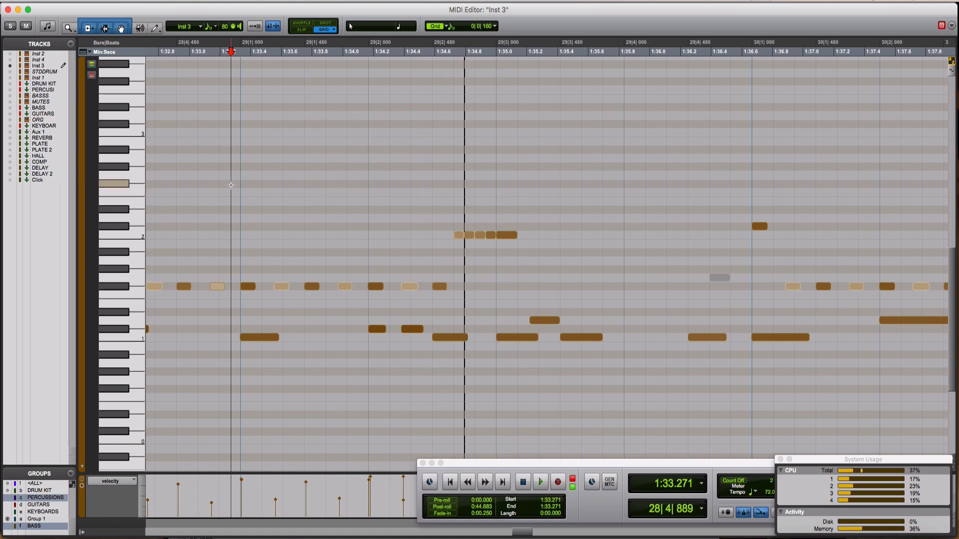
{"action": "key", "text": "space"}
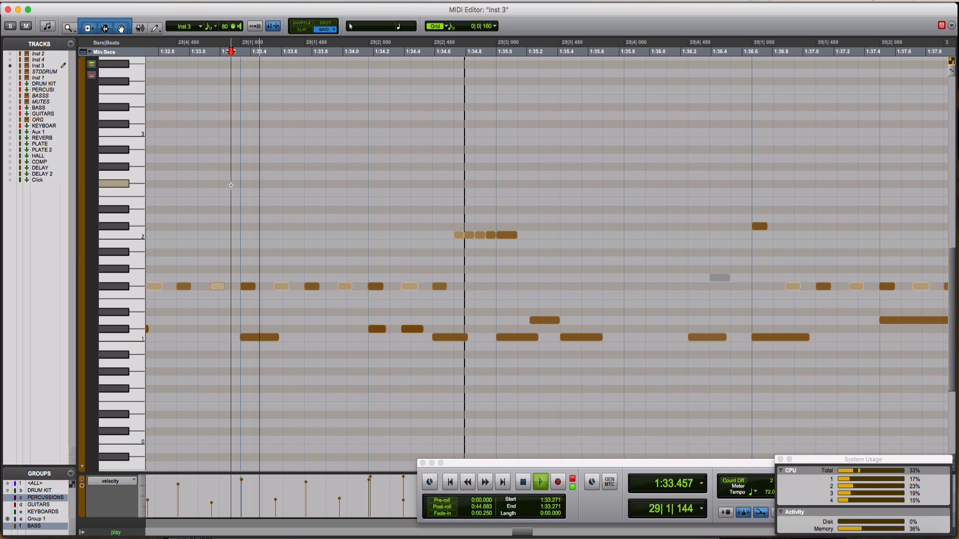
{"action": "key", "text": "space"}
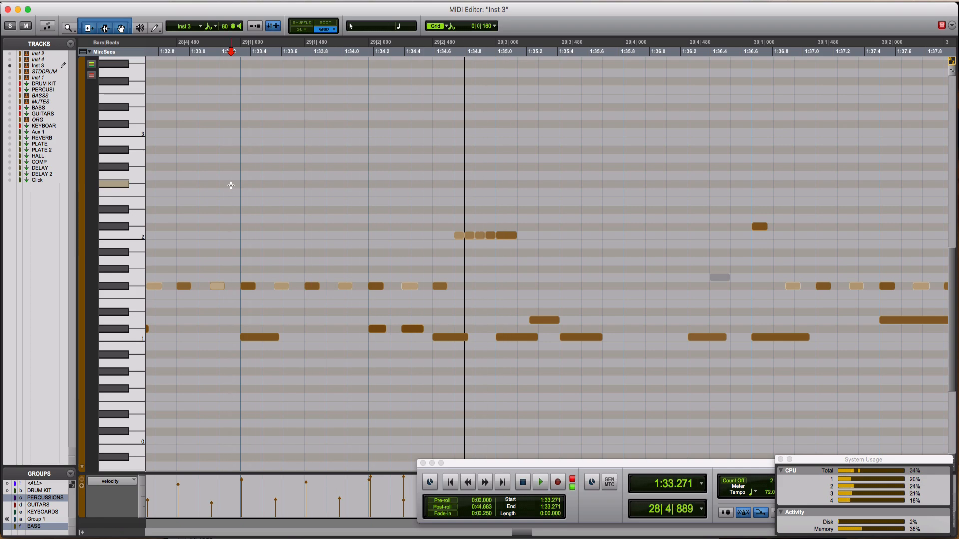
{"action": "key", "text": "space"}
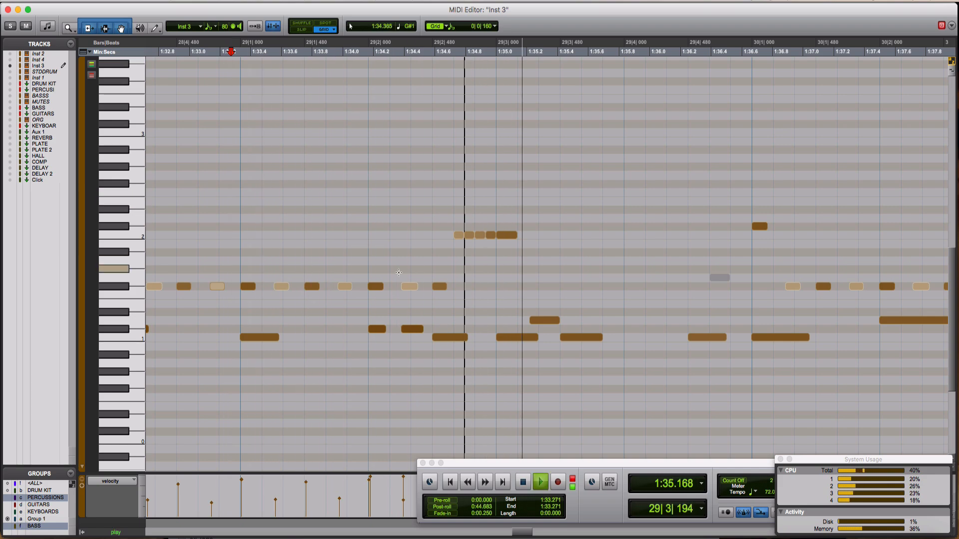
{"action": "key", "text": "space"}
{"action": "key", "text": "space"}
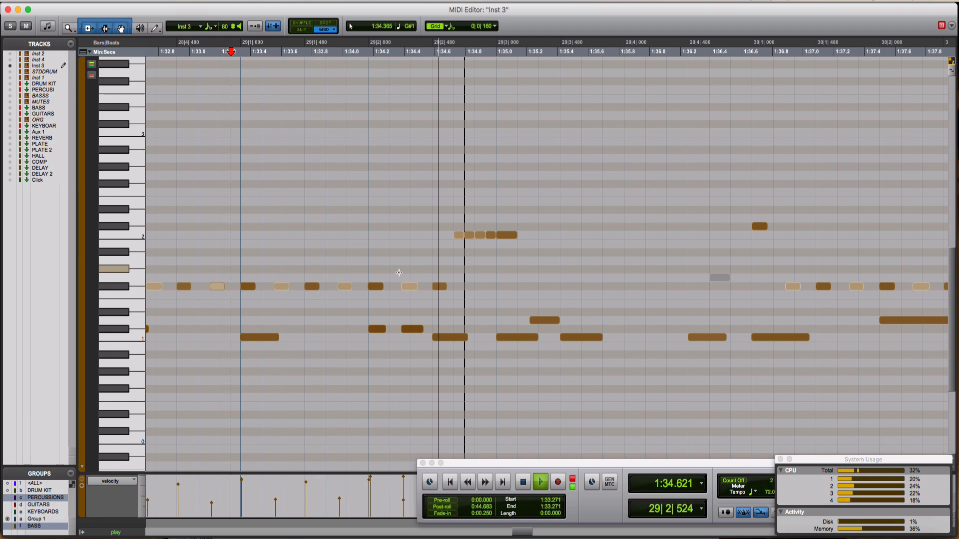
{"action": "key", "text": "space"}
Raise the F#1 hi-hat note at 29|2|480 to Bb1 and audition it from 28|4|870
{"action": "left_click_drag", "start_coordinate": [440, 287], "coordinate": [440, 252]}
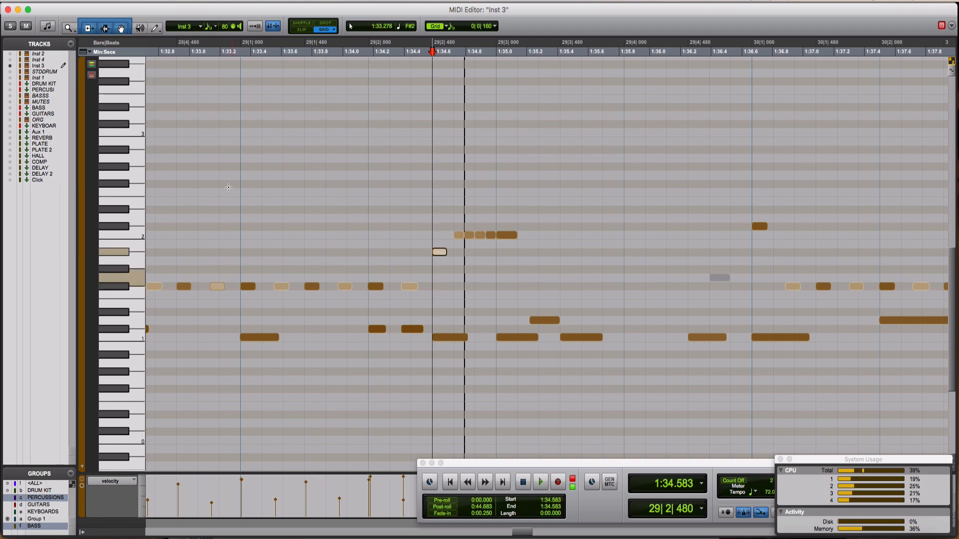
{"action": "left_click", "coordinate": [228, 188]}
{"action": "key", "text": "space"}
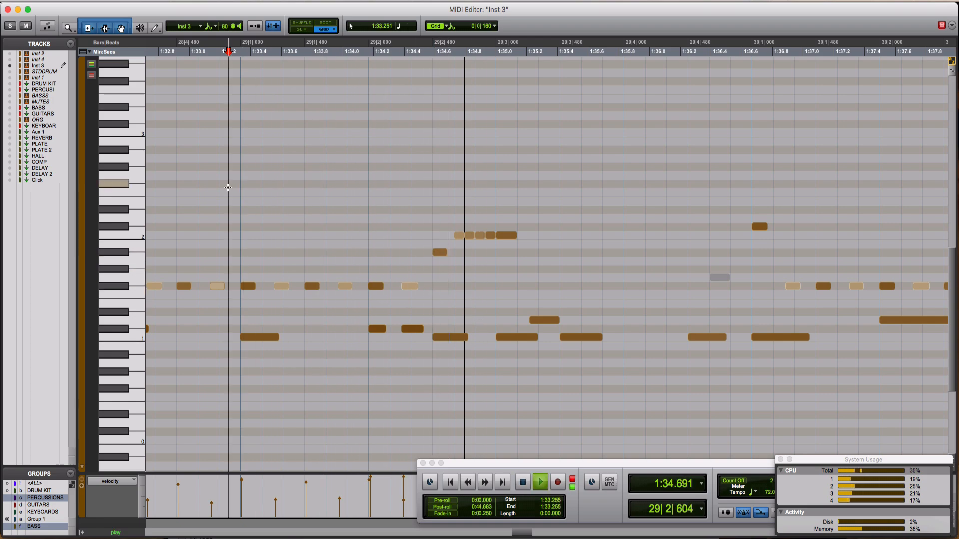
{"action": "key", "text": "space"}
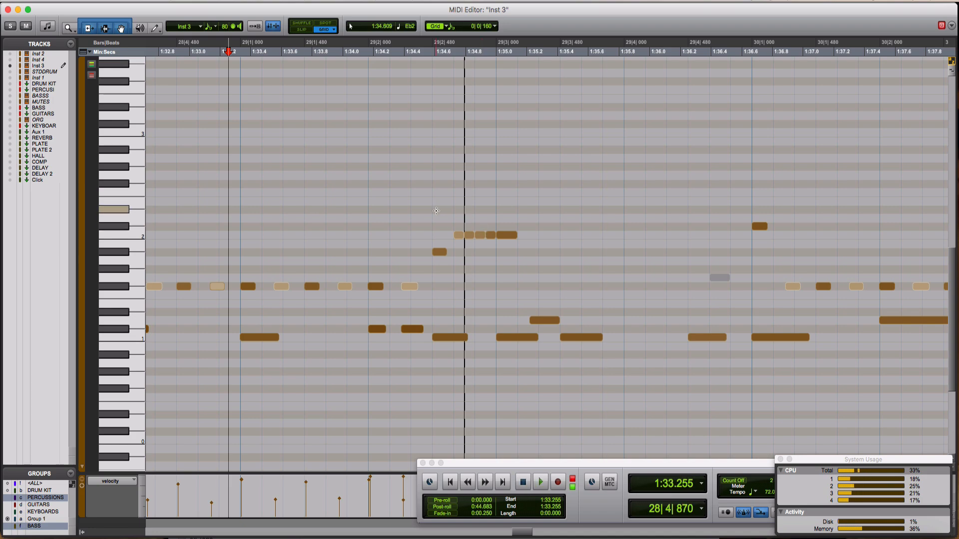
{"action": "key", "text": "space"}
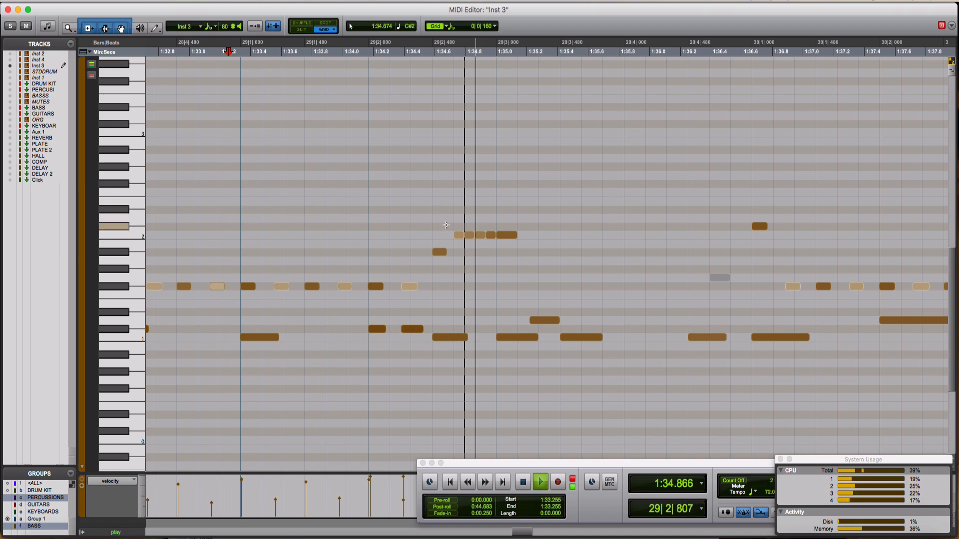
{"action": "key", "text": "space"}
Raise the velocity of the fourth C2 tom note to about 102 and play the fill
{"action": "left_click_drag", "start_coordinate": [446, 225], "coordinate": [519, 242]}
{"action": "scroll", "coordinate": [519, 241], "scroll_direction": "right", "scroll_amount": 3}
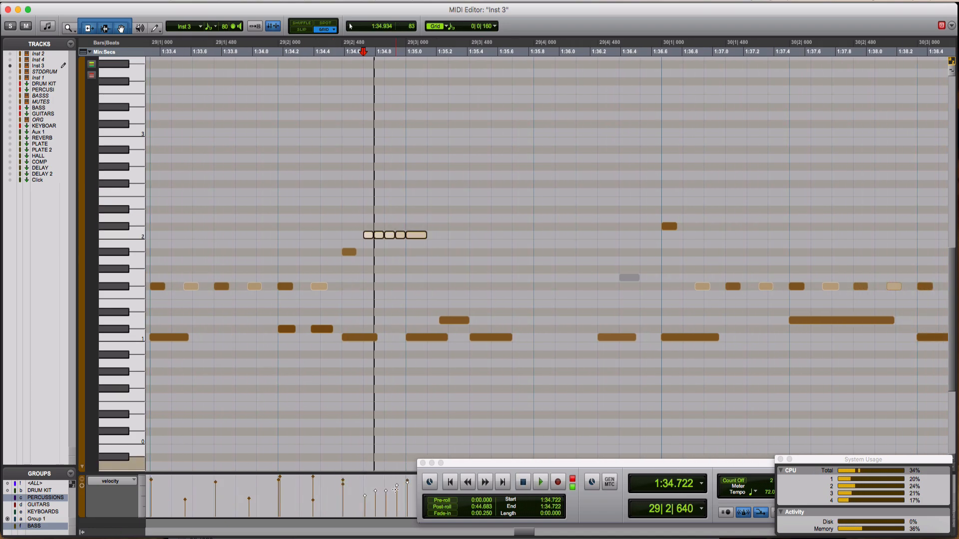
{"action": "left_click_drag", "start_coordinate": [398, 488], "coordinate": [399, 484]}
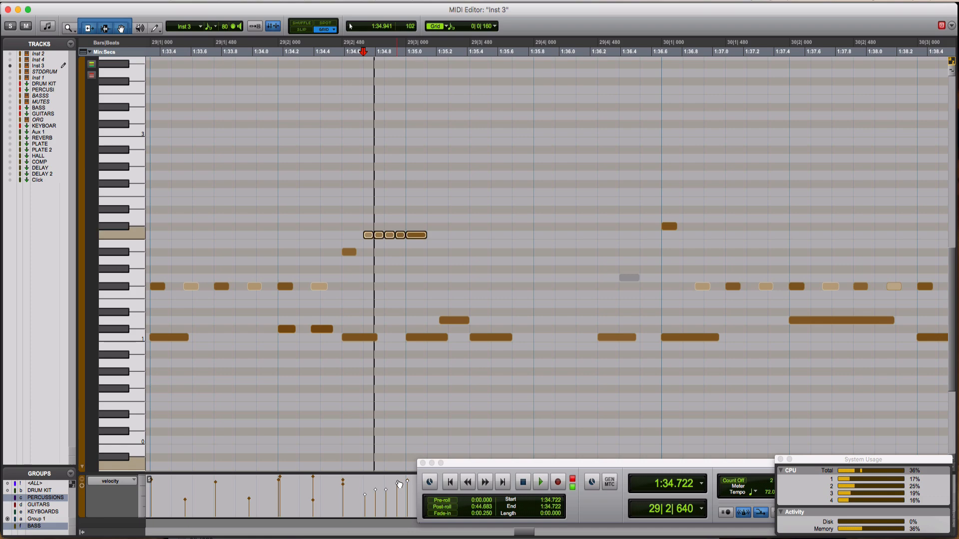
{"action": "left_click", "coordinate": [231, 307]}
{"action": "key", "text": "space"}
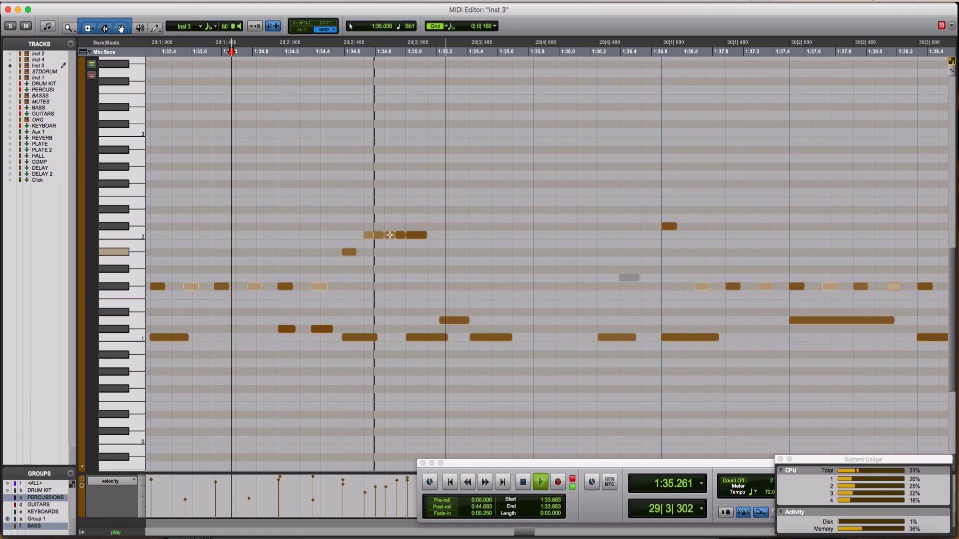
{"action": "key", "text": "space"}
Duplicate the five C2 tom notes directly after themselves and lower the copy to B1
{"action": "left_click_drag", "start_coordinate": [358, 226], "coordinate": [407, 237]}
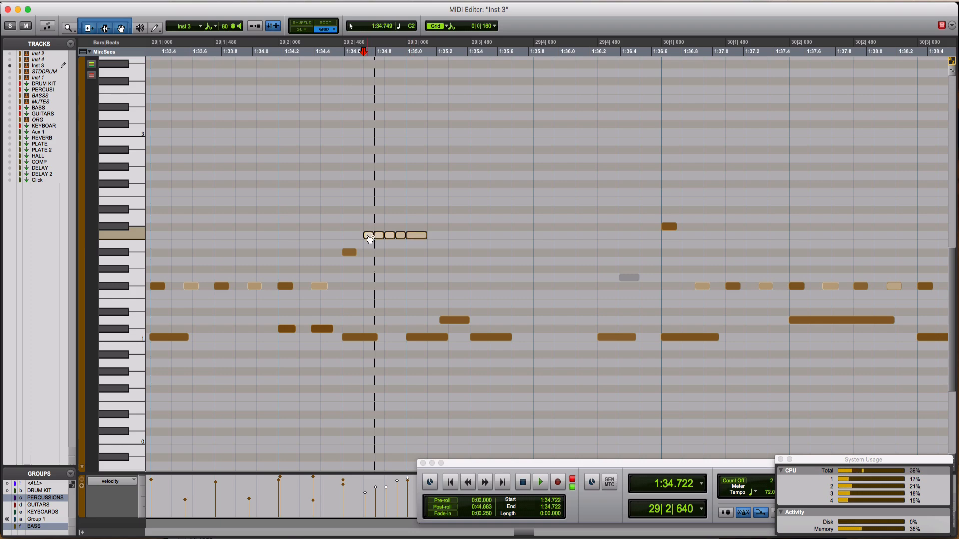
{"action": "key", "text": "super+d"}
{"action": "left_click_drag", "start_coordinate": [429, 236], "coordinate": [430, 244]}
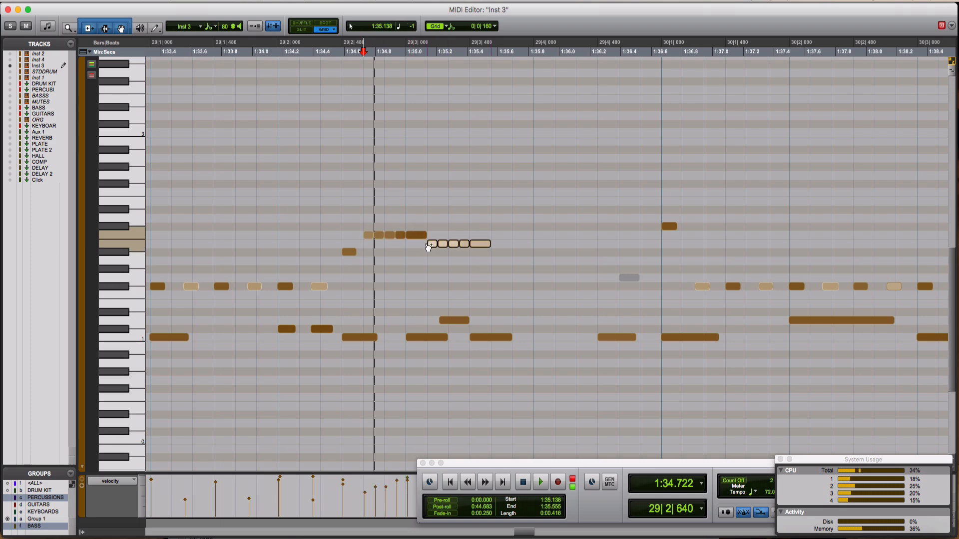
Audition the two tom groups from 29|2|169
{"action": "left_click", "coordinate": [300, 189]}
{"action": "key", "text": "space"}
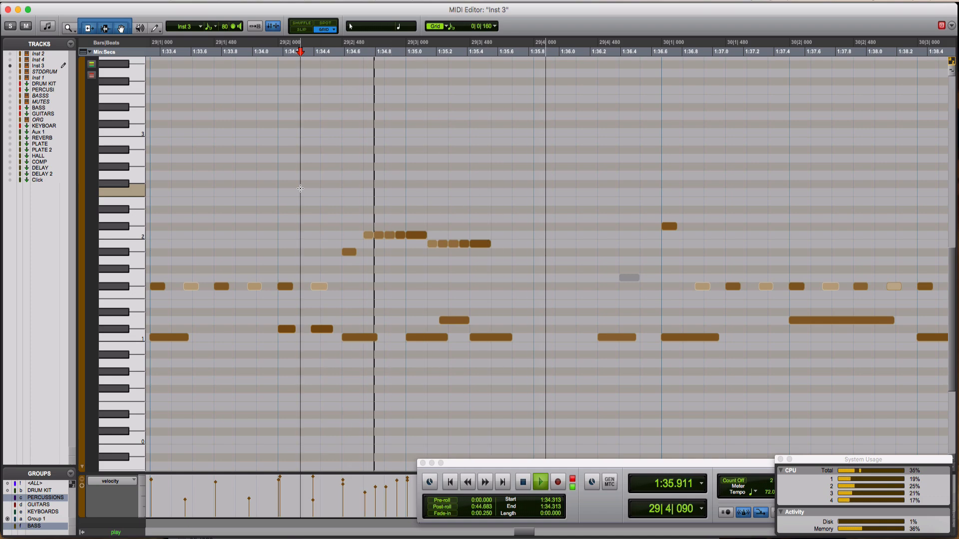
{"action": "key", "text": "space"}
{"action": "key", "text": "space"}
{"action": "key", "text": "space"}
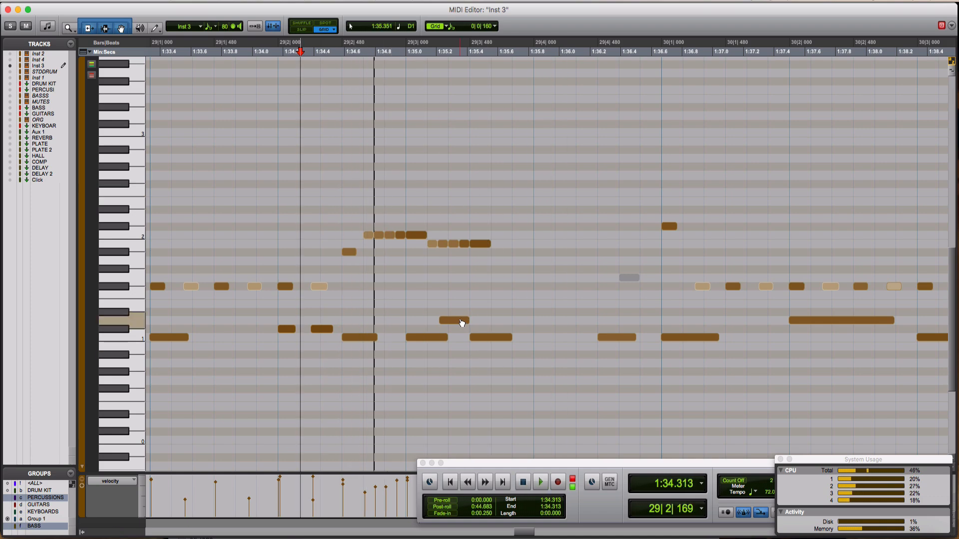
Delete the D1 snare note beneath the B1 tom group and play the passage
{"action": "left_click", "coordinate": [460, 321]}
{"action": "key", "text": "Delete"}
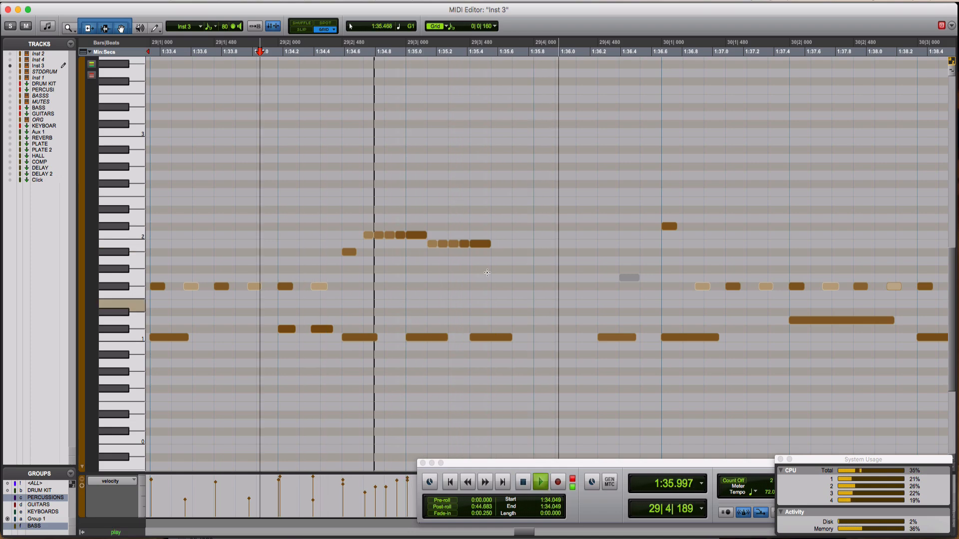
{"action": "key", "text": "space"}
Duplicate the B1 tom group directly after itself, lower the copy to A1 and play from 29|1|874
{"action": "left_click", "coordinate": [433, 245]}
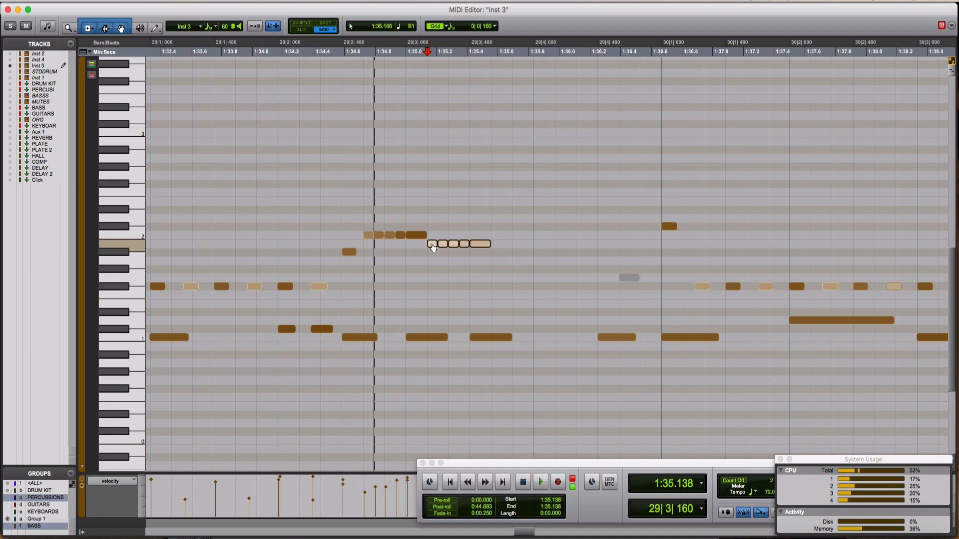
{"action": "left_click_drag", "start_coordinate": [470, 252], "coordinate": [498, 262]}
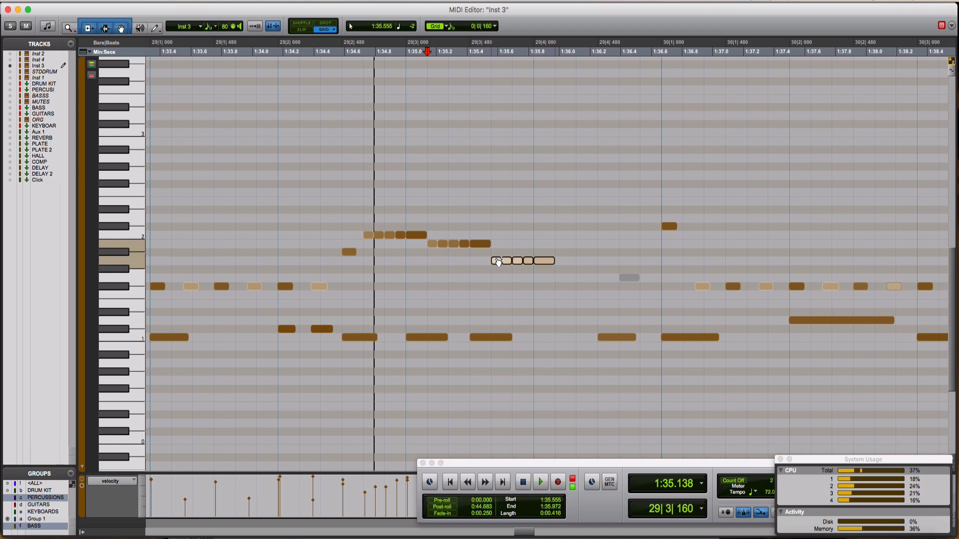
{"action": "left_click", "coordinate": [266, 211]}
{"action": "key", "text": "space"}
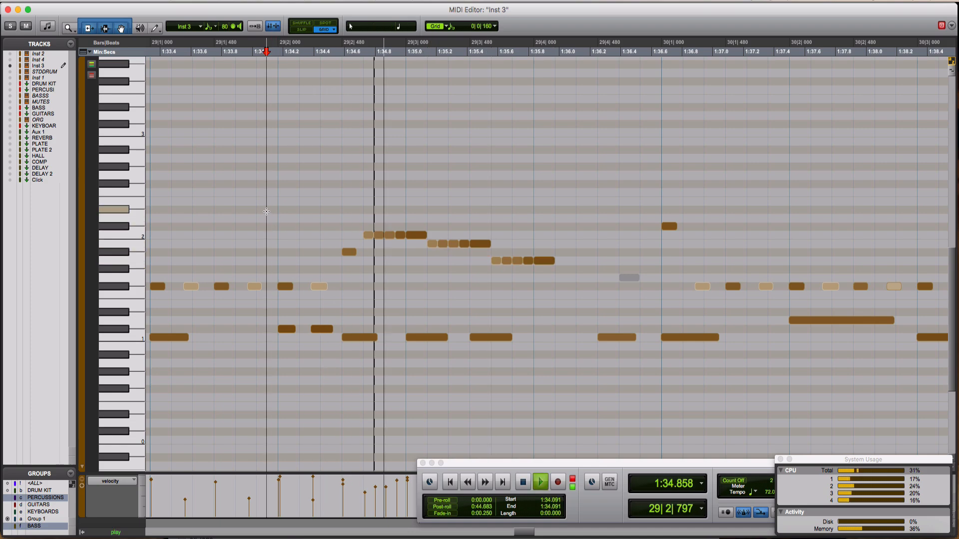
{"action": "key", "text": "space"}
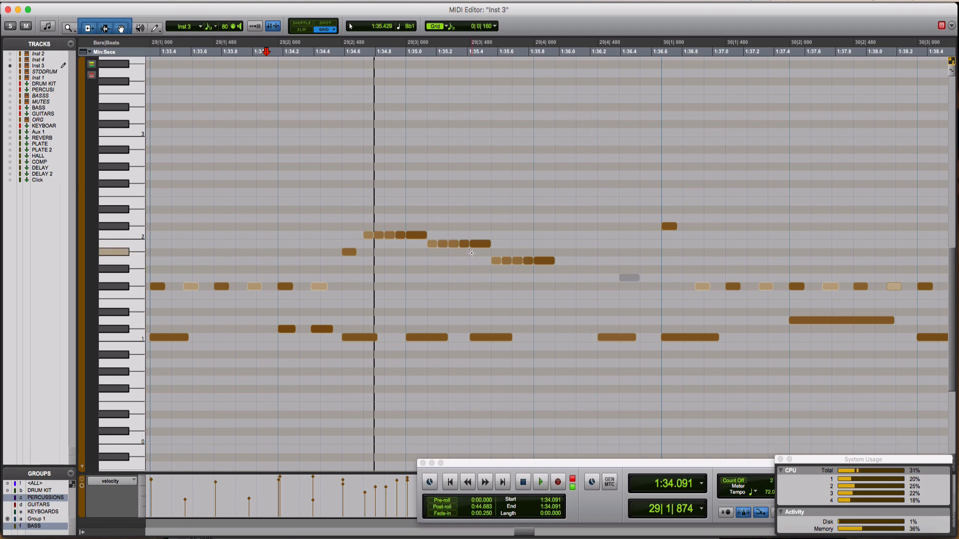
Copy the A1 tom group to G1 at 29|4|160, delete the leftover muted G1 note and play from 29|2|150
{"action": "left_click_drag", "start_coordinate": [476, 256], "coordinate": [562, 280]}
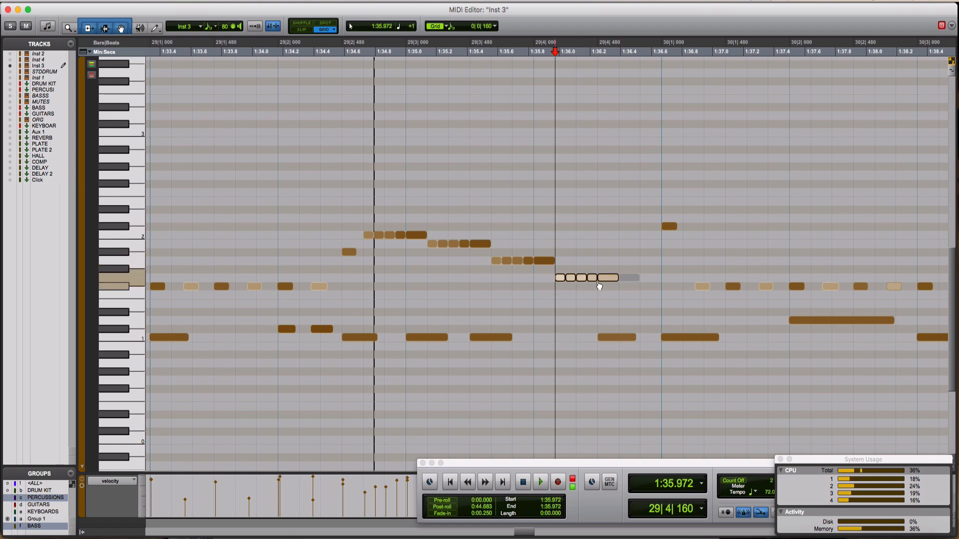
{"action": "left_click", "coordinate": [628, 279]}
{"action": "key", "text": "BackSpace"}
{"action": "left_click", "coordinate": [298, 192]}
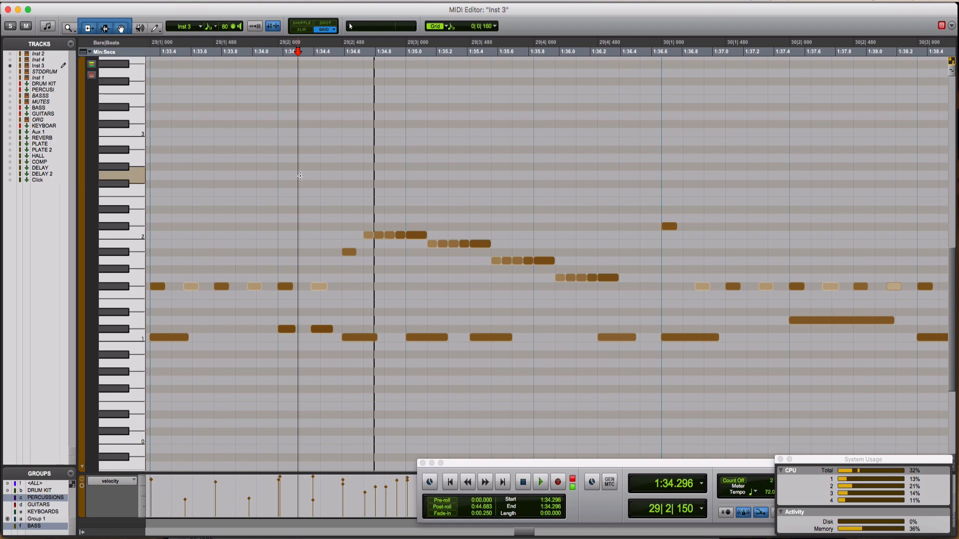
{"action": "key", "text": "space"}
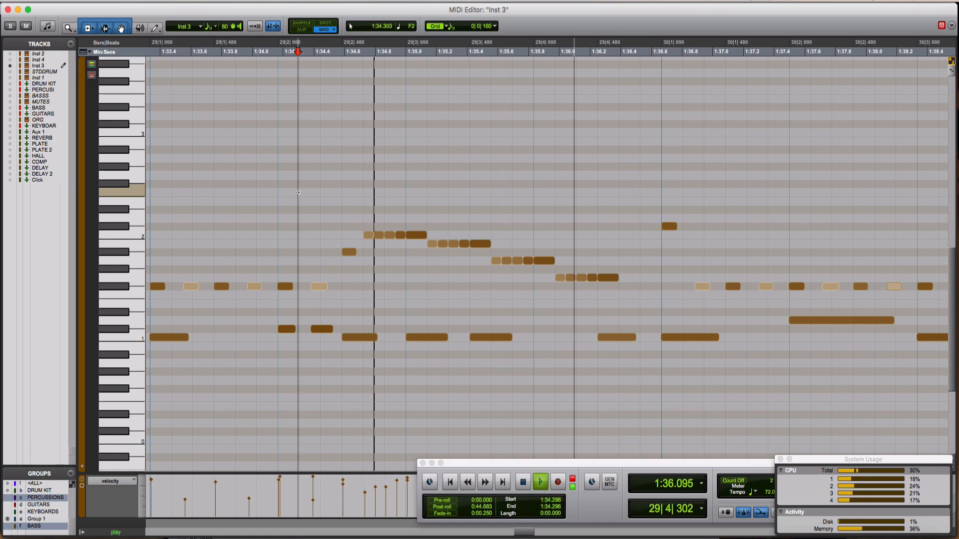
Audition the fill, then replace the G1 tom group with three equal notes spaced on the 1/16 triplet grid from 29|4|160
{"action": "key", "text": "space"}
{"action": "key", "text": "space"}
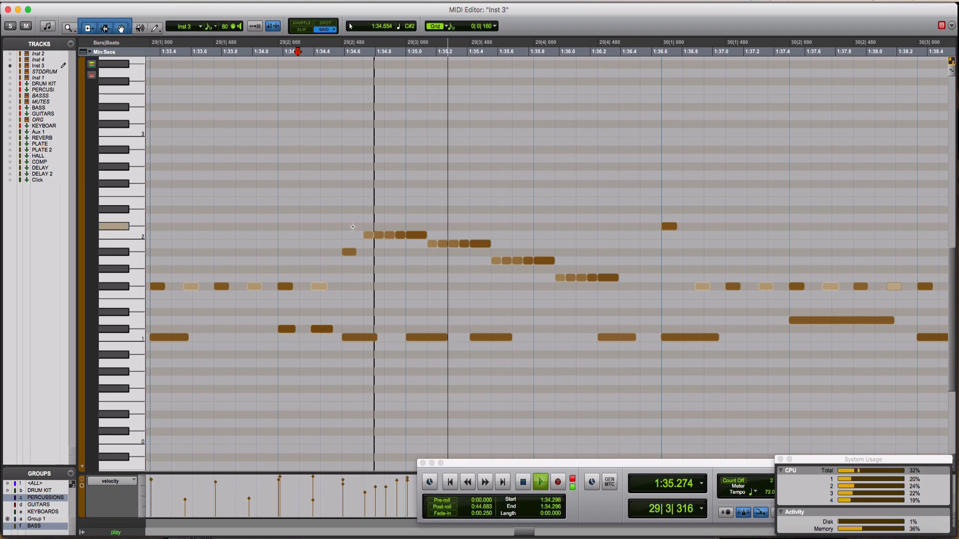
{"action": "key", "text": "space"}
{"action": "left_click_drag", "start_coordinate": [538, 281], "coordinate": [565, 282]}
{"action": "key", "text": "Delete"}
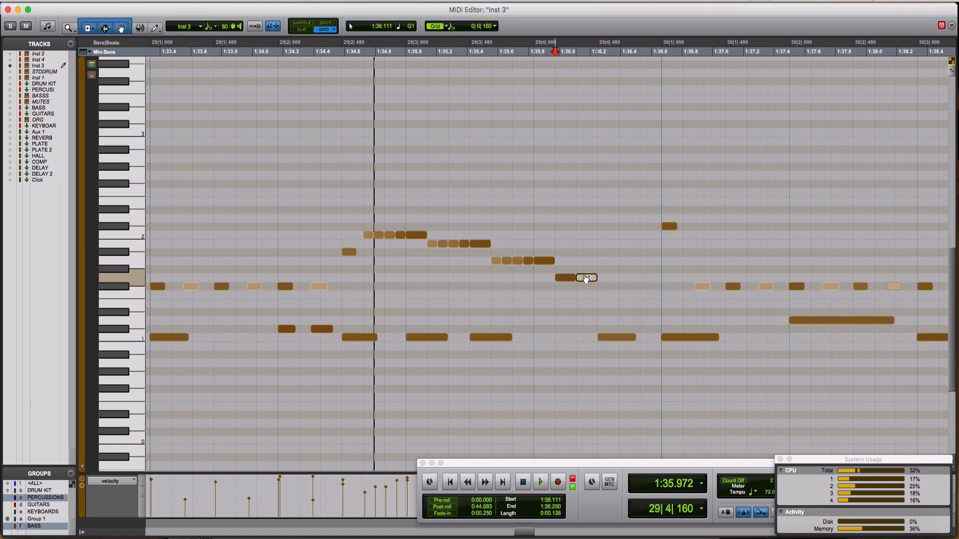
{"action": "left_click_drag", "start_coordinate": [586, 279], "coordinate": [612, 278]}
Play the fill with its three G1 notes from 29|1|645
{"action": "left_click", "coordinate": [236, 173]}
{"action": "key", "text": "space"}
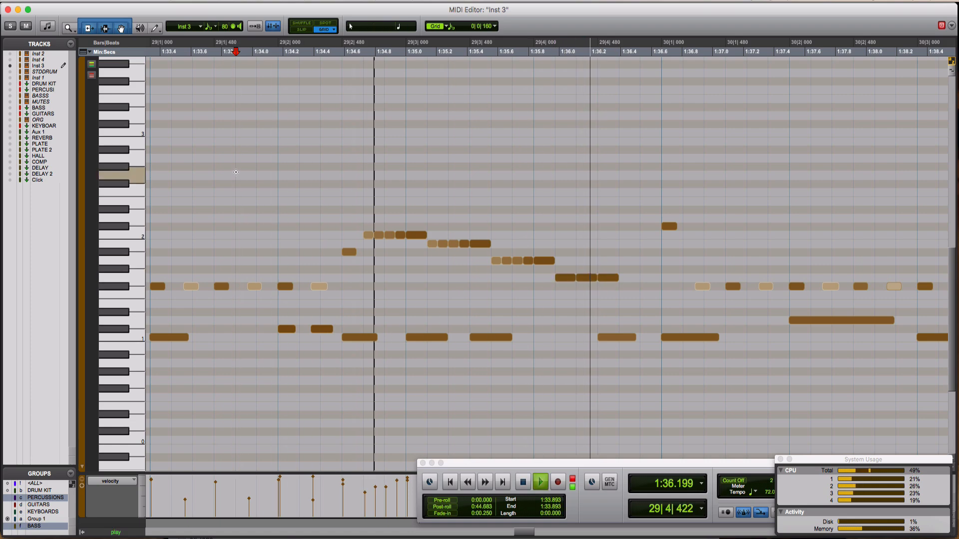
{"action": "key", "text": "space"}
{"action": "key", "text": "space"}
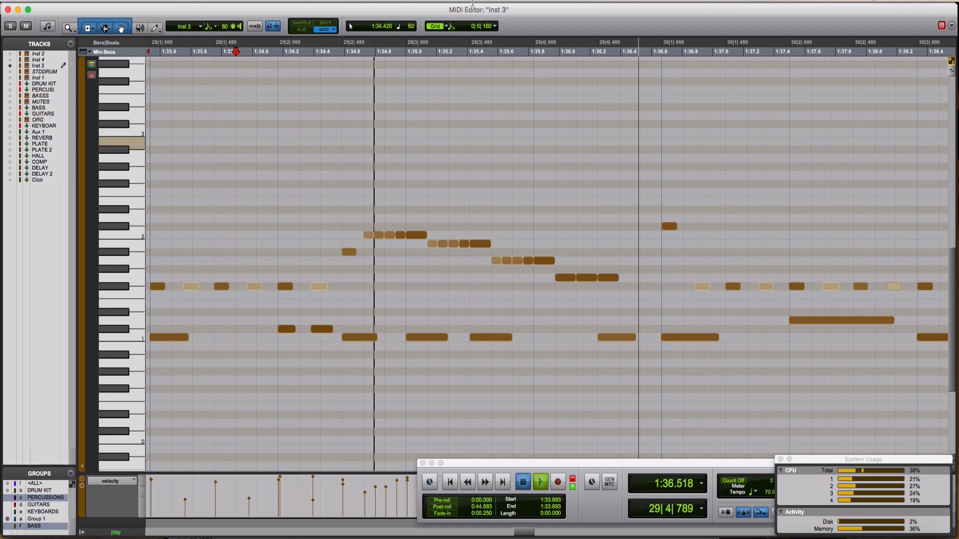
{"action": "key", "text": "space"}
Set the grid to straight 1/16 notes by turning off the triplet option, and play the passage
{"action": "left_click", "coordinate": [453, 27]}
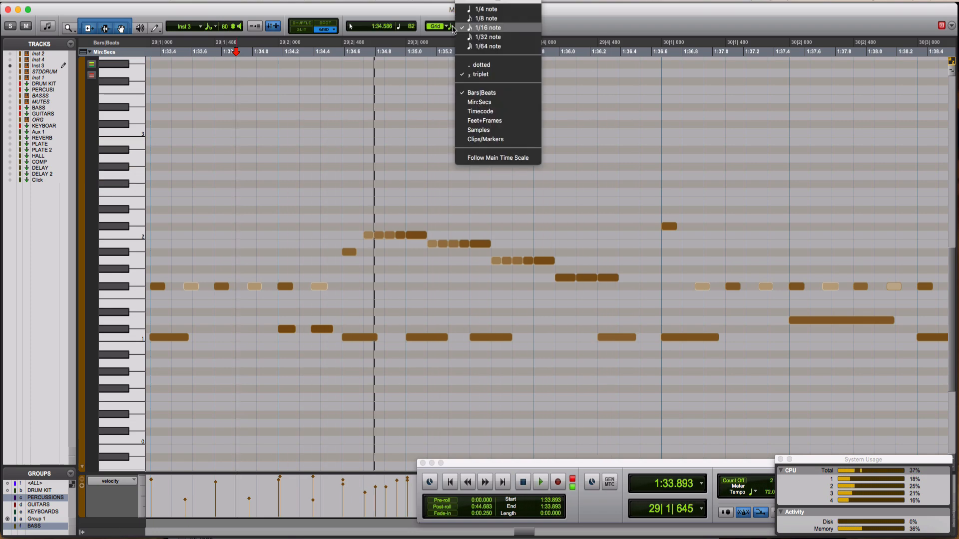
{"action": "left_click", "coordinate": [484, 75]}
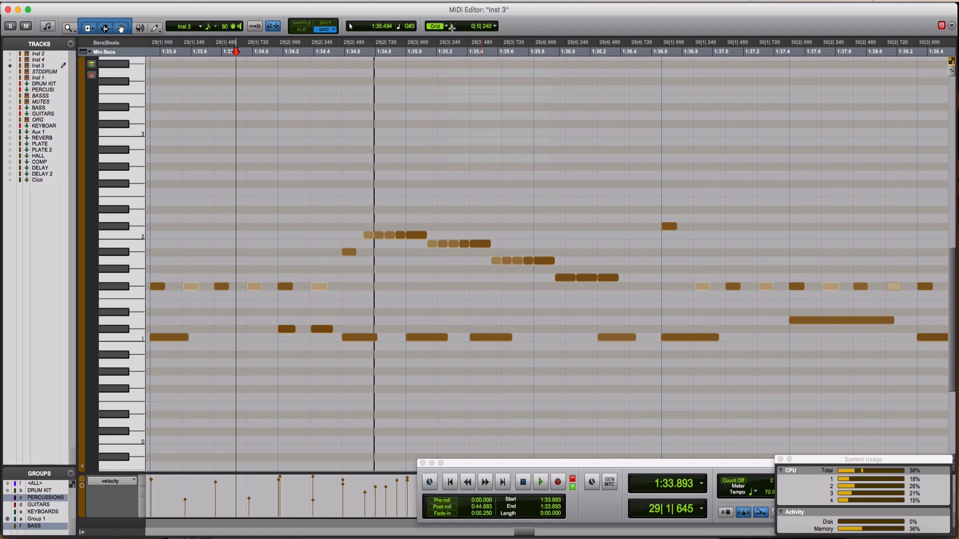
{"action": "left_click", "coordinate": [453, 27]}
{"action": "left_click", "coordinate": [476, 28]}
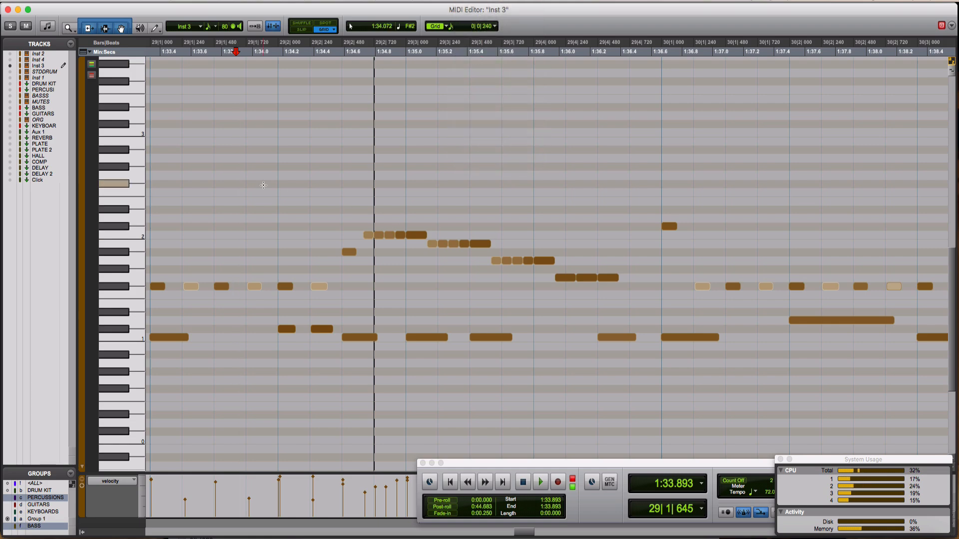
{"action": "key", "text": "space"}
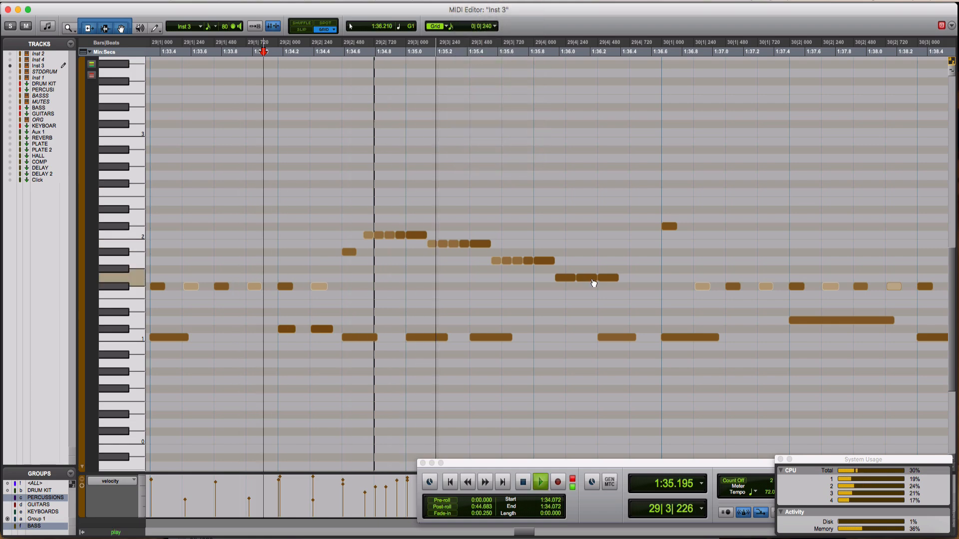
{"action": "key", "text": "space"}
Move the three G1 notes to 29|4|240, 29|4|480 and 29|4|720, and lengthen the last A1 note up to 29|4|240
{"action": "left_click_drag", "start_coordinate": [577, 278], "coordinate": [621, 290]}
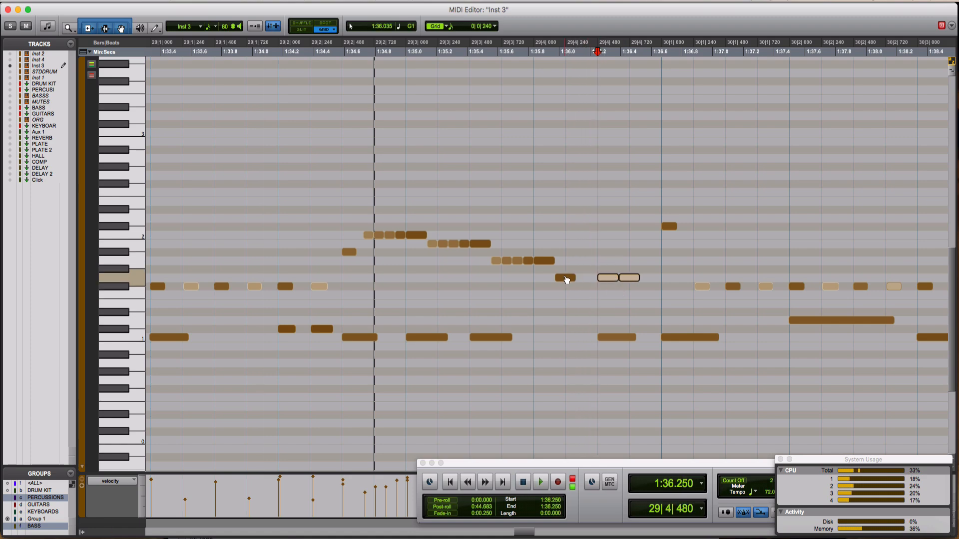
{"action": "left_click_drag", "start_coordinate": [566, 280], "coordinate": [577, 279]}
{"action": "left_click", "coordinate": [547, 261]}
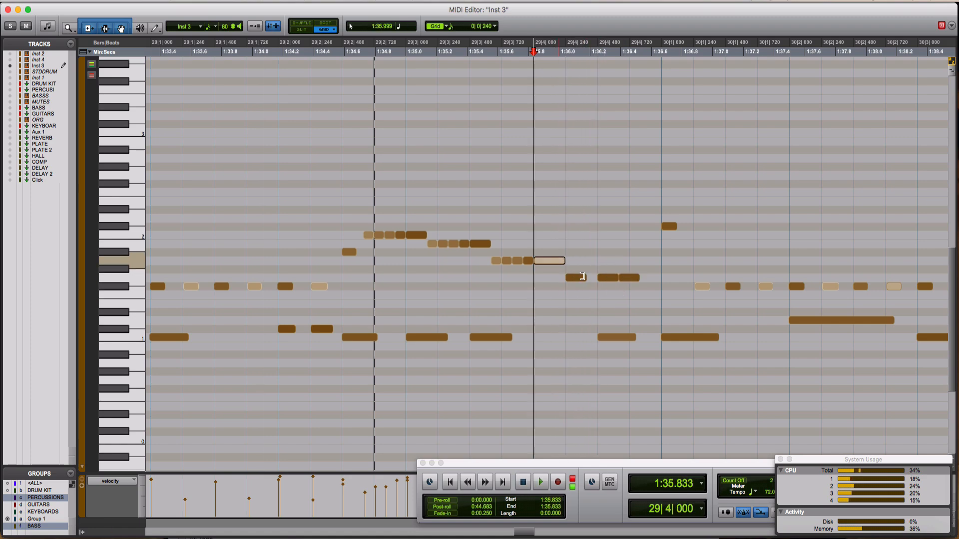
{"action": "left_click_drag", "start_coordinate": [628, 281], "coordinate": [639, 278]}
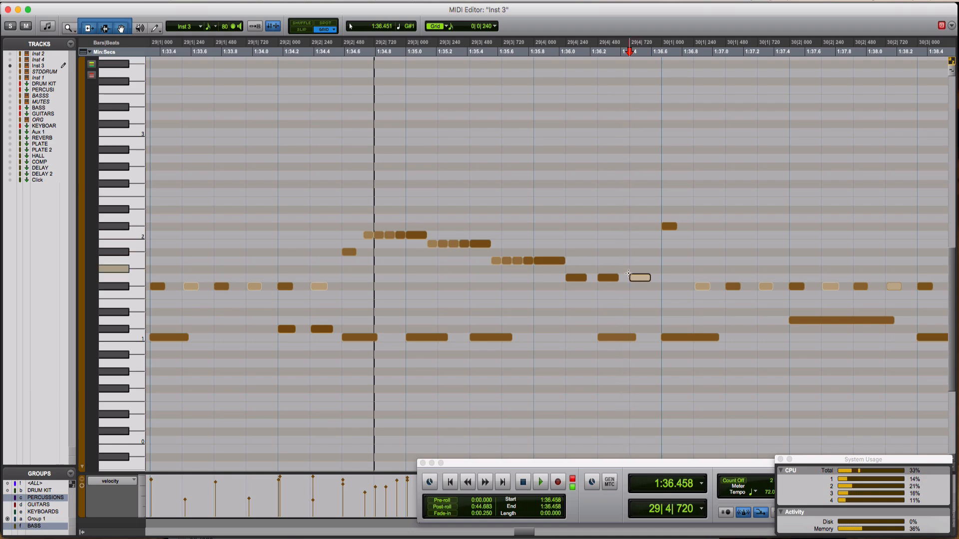
Mute the last G1 note at 29|4|720 and play the fill from 29|1|686
{"action": "left_click", "coordinate": [241, 195]}
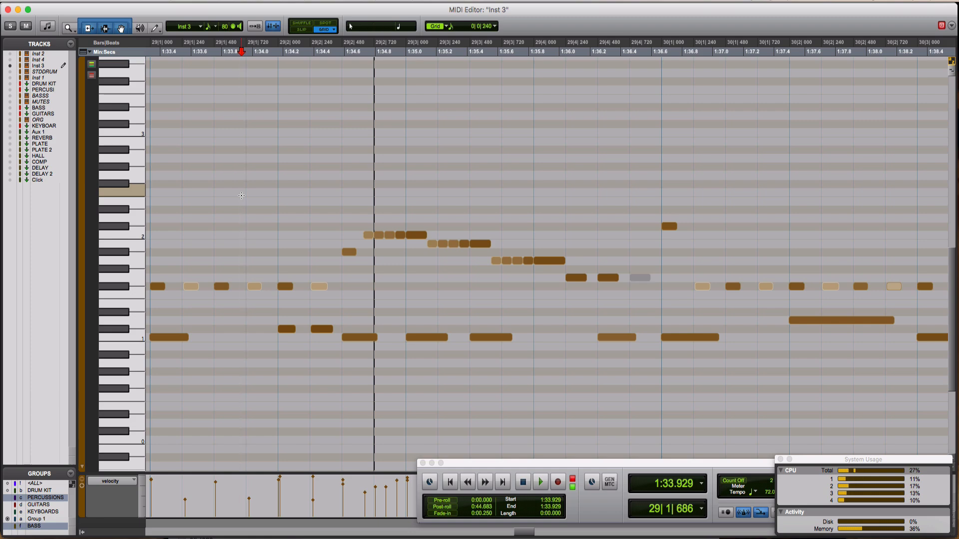
{"action": "key", "text": "space"}
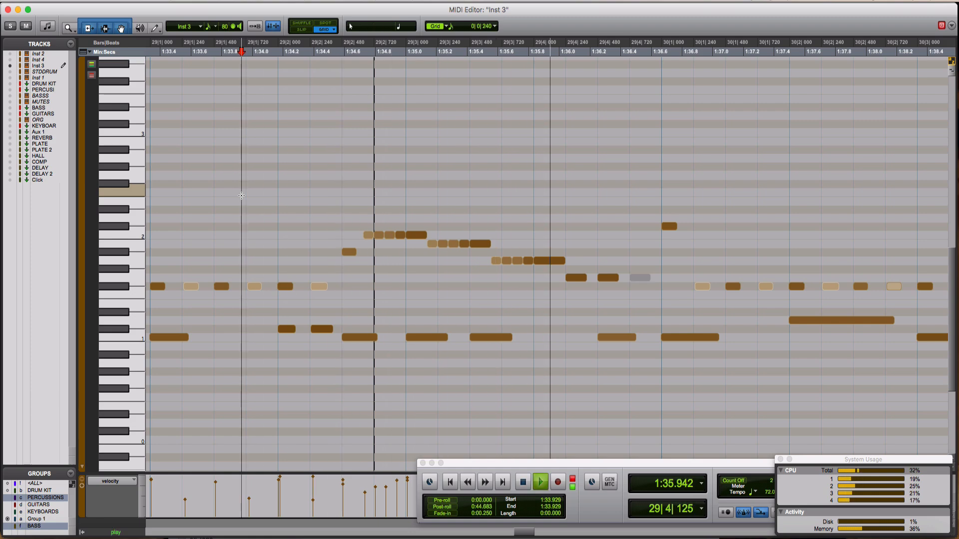
{"action": "key", "text": "space"}
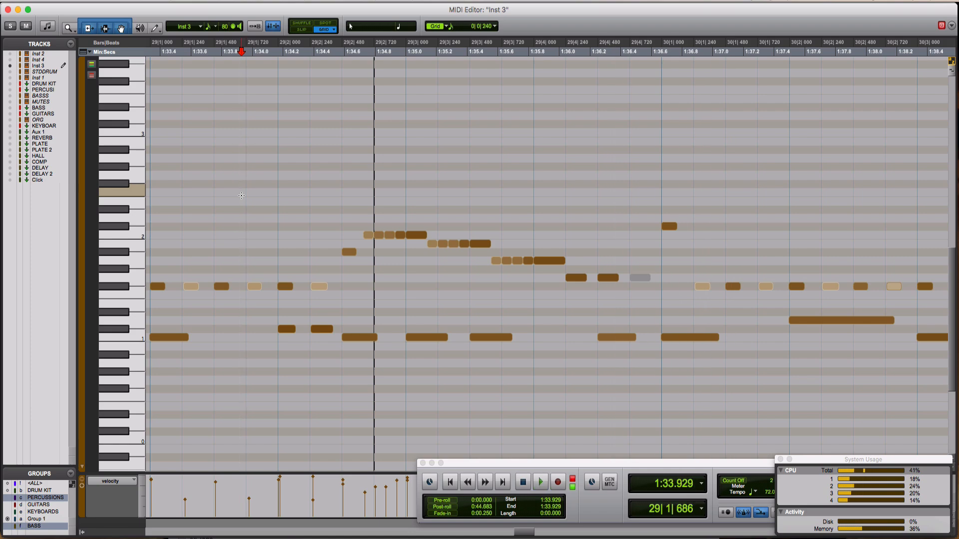
Mute the C2 to G1 tom notes that still sound and shift them one beat earlier to start at 29|1|640
{"action": "left_click_drag", "start_coordinate": [360, 201], "coordinate": [598, 293]}
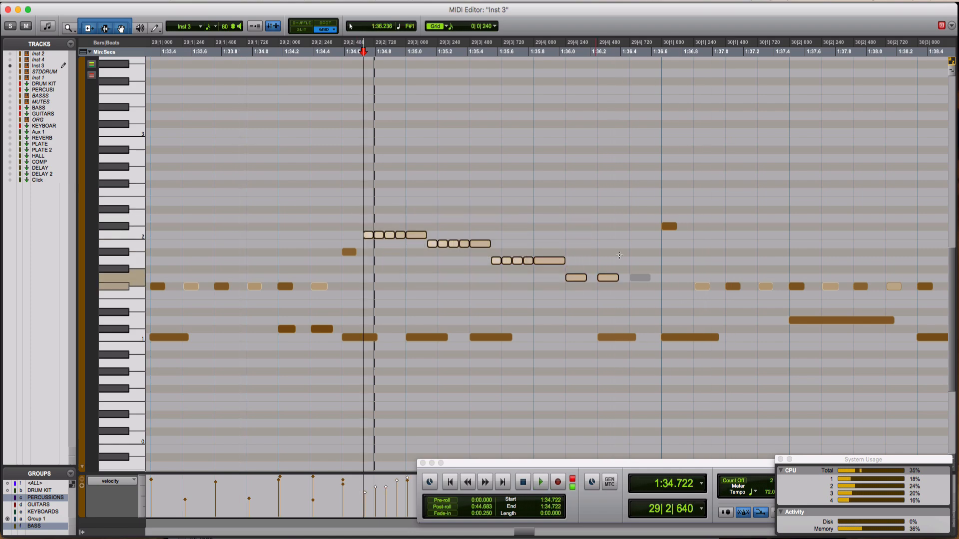
{"action": "left_click_drag", "start_coordinate": [621, 235], "coordinate": [371, 279]}
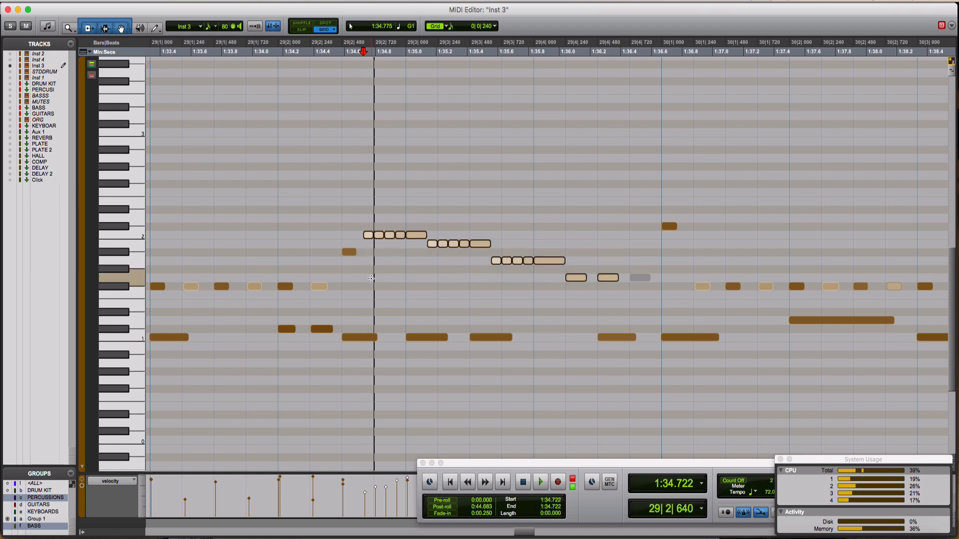
{"action": "key", "text": "comma"}
{"action": "scroll", "coordinate": [330, 288], "scroll_direction": "left", "scroll_amount": 8}
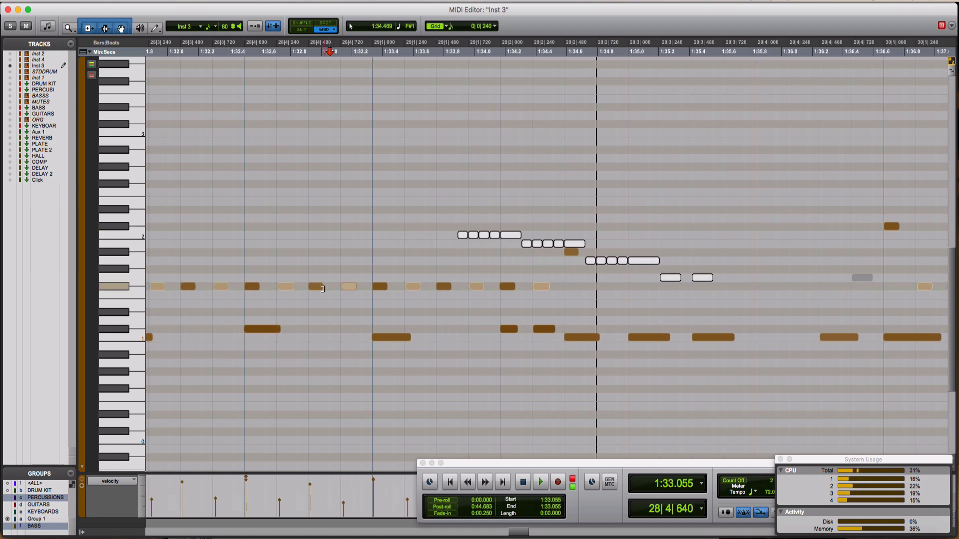
Play from 28|3|000 and delete the Bb1 note at 29|2|480
{"action": "scroll", "coordinate": [323, 288], "scroll_direction": "left", "scroll_amount": 2}
{"action": "left_click", "coordinate": [289, 247]}
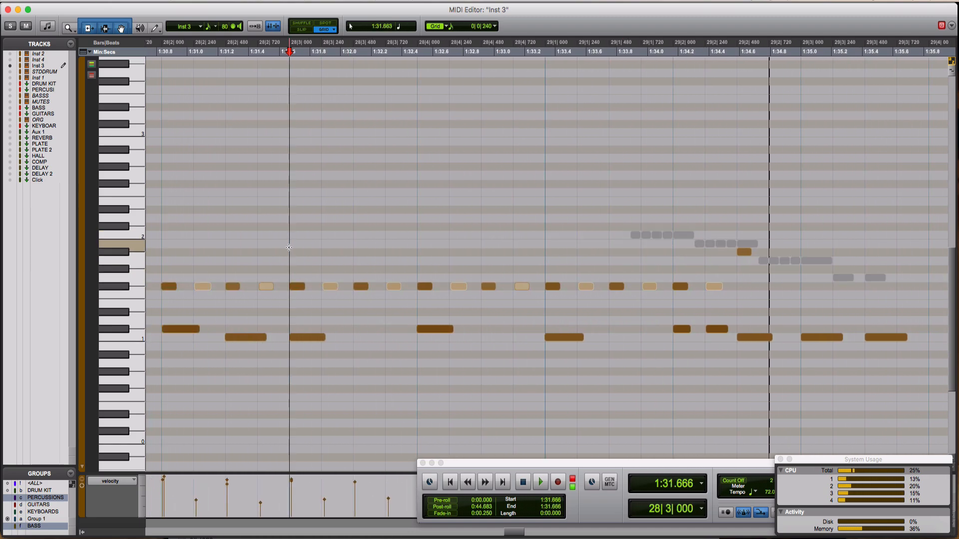
{"action": "key", "text": "r"}
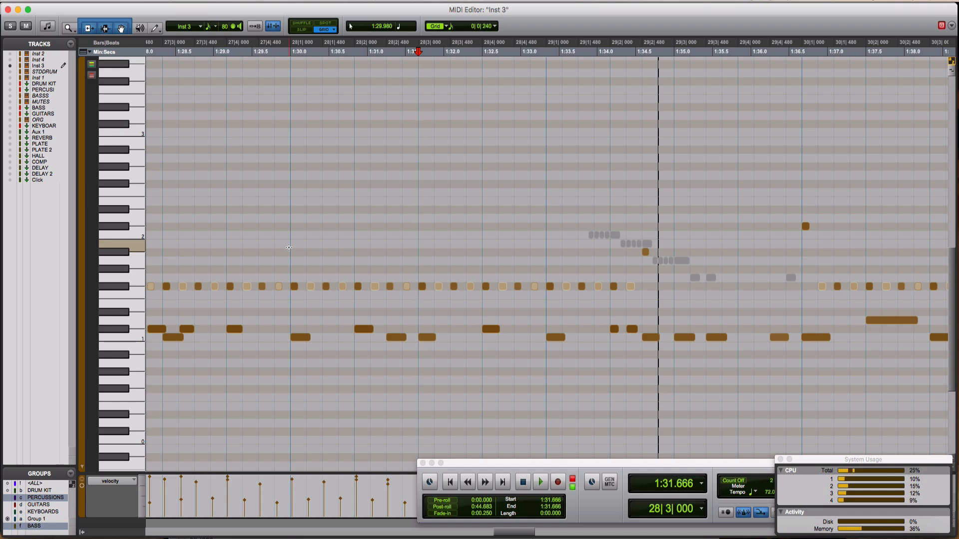
{"action": "scroll", "coordinate": [289, 247], "scroll_direction": "right", "scroll_amount": 5}
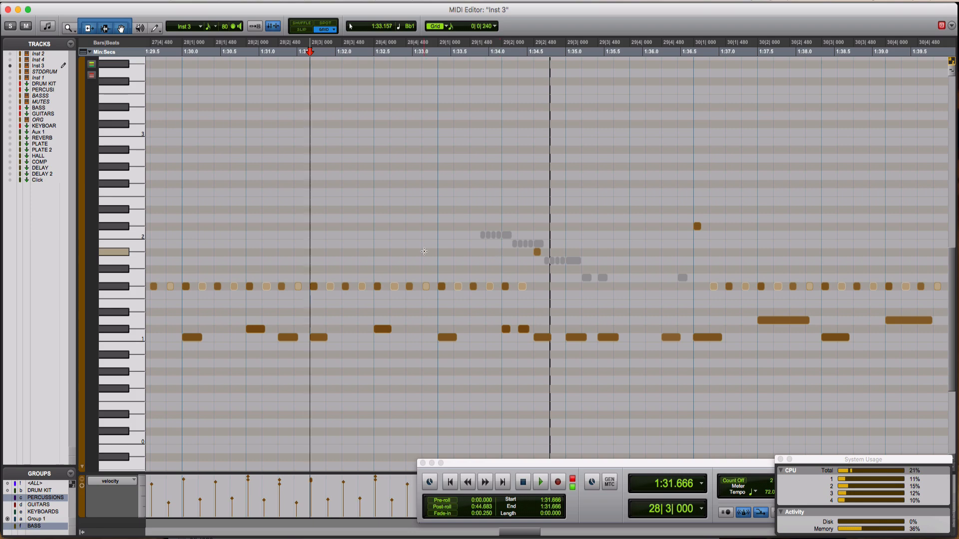
{"action": "key", "text": "space"}
{"action": "left_click", "coordinate": [535, 252]}
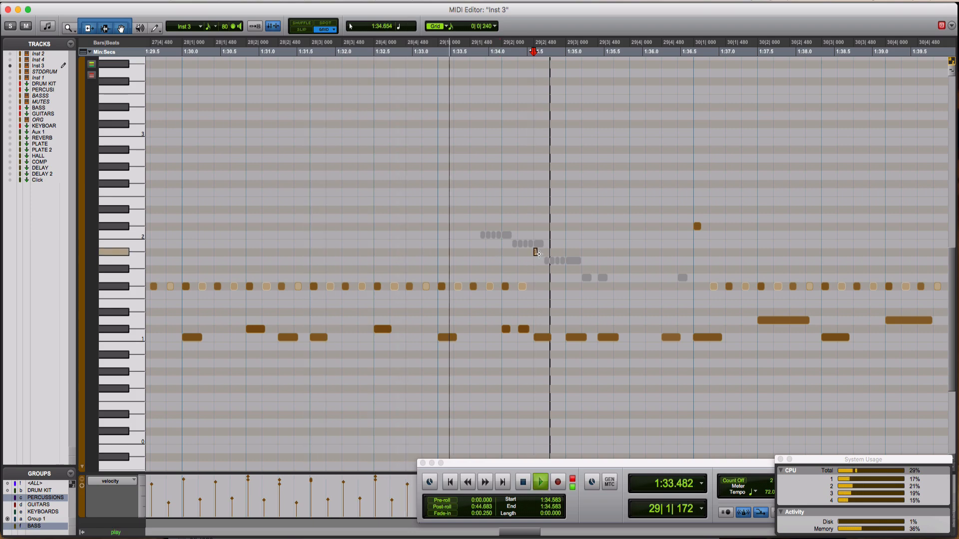
{"action": "key", "text": "space"}
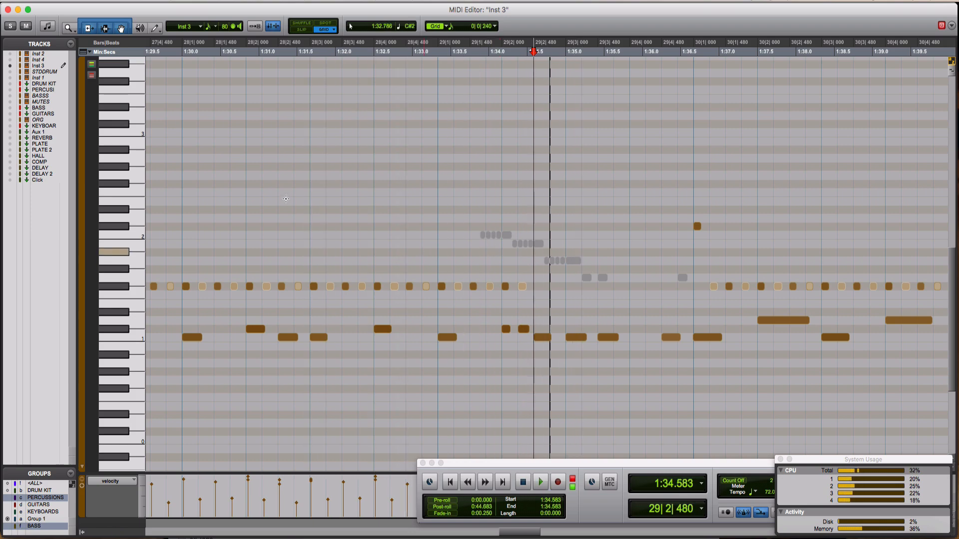
Audition the beat without the toms, from 28|2|600 and from just before bar 28
{"action": "left_click", "coordinate": [286, 198]}
{"action": "key", "text": "space"}
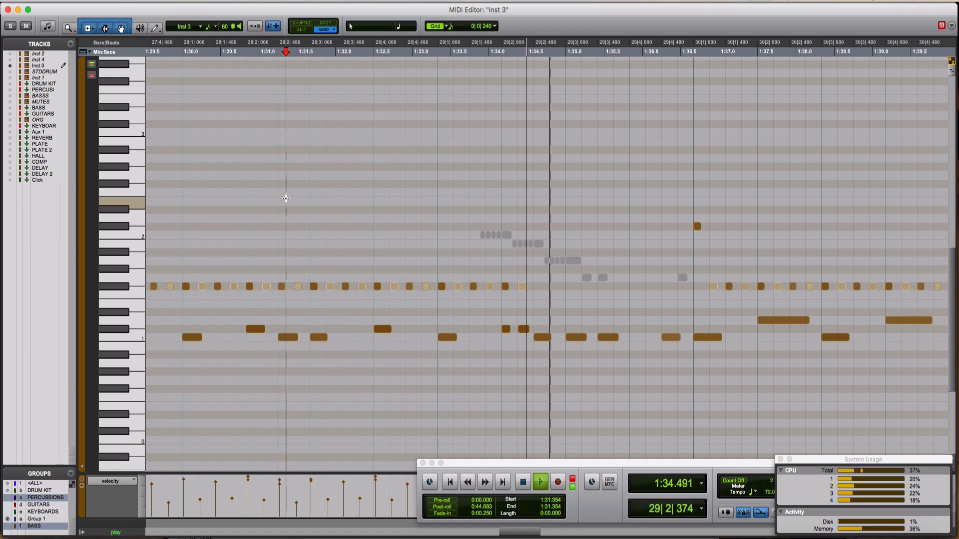
{"action": "key", "text": "space"}
{"action": "key", "text": "space"}
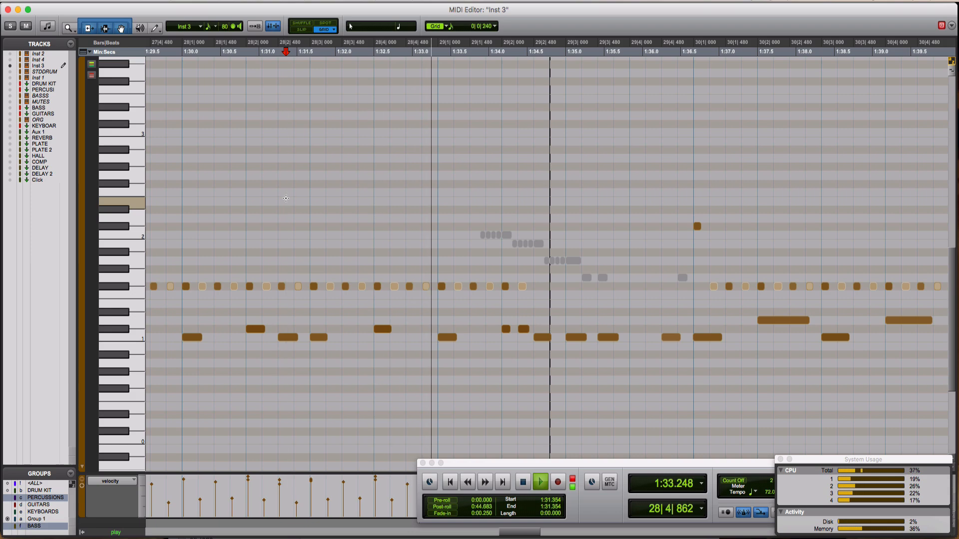
{"action": "key", "text": "space"}
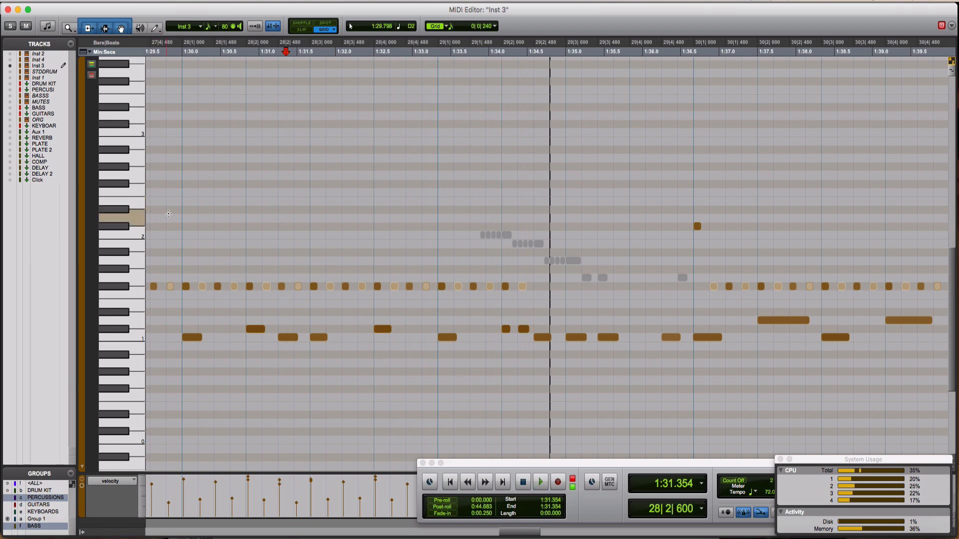
{"action": "left_click", "coordinate": [169, 213]}
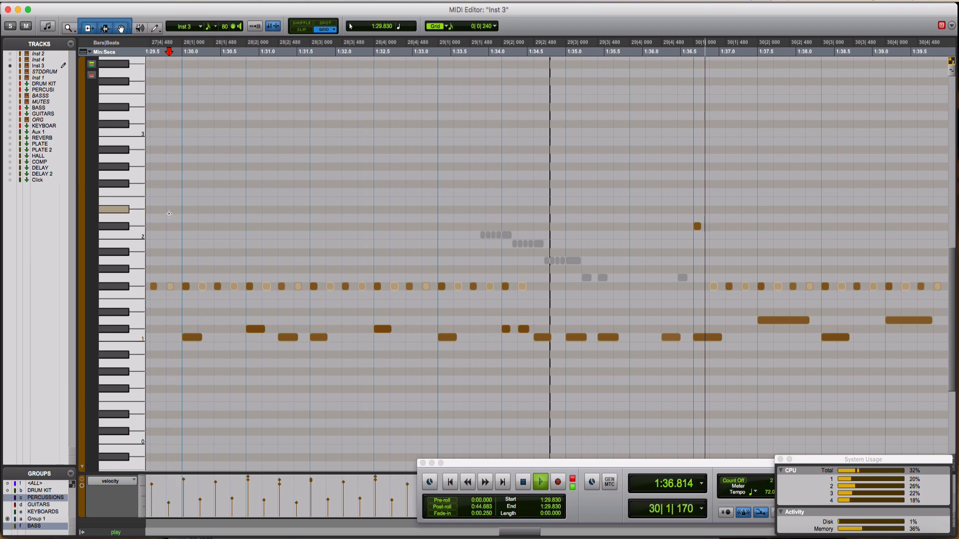
{"action": "key", "text": "space"}
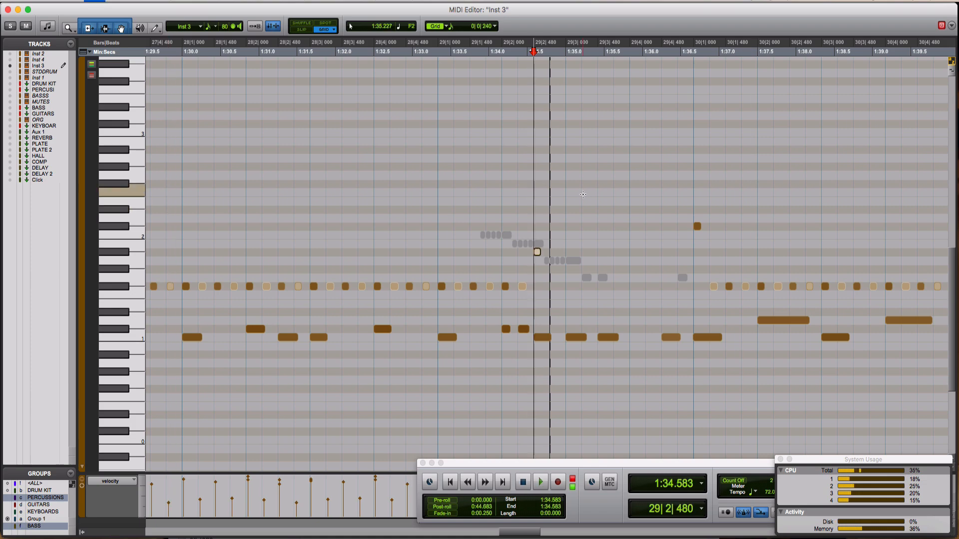
Undo the Bb1 note deletion, the one-beat shift and the muting of the selected tom notes
{"action": "key", "text": "super+z"}
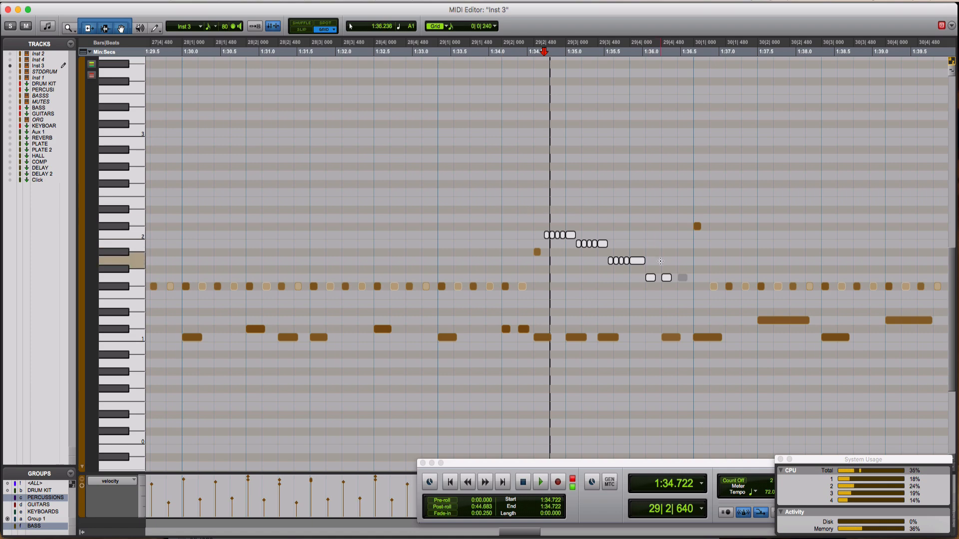
{"action": "key", "text": "super+m"}
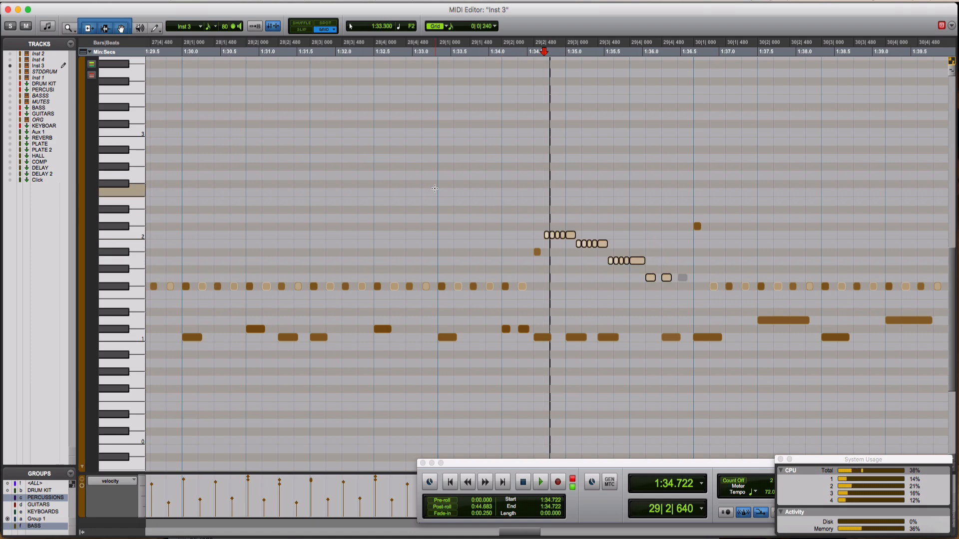
Play the passage from 28|2|023 with every tom note of the fill muted
{"action": "left_click", "coordinate": [244, 159]}
{"action": "key", "text": "space"}
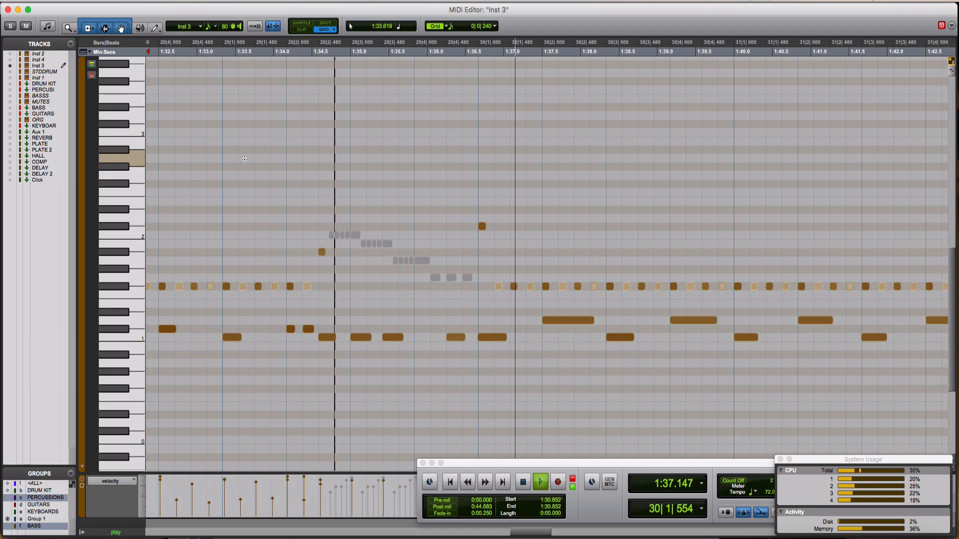
{"action": "key", "text": "space"}
{"action": "key", "text": "space"}
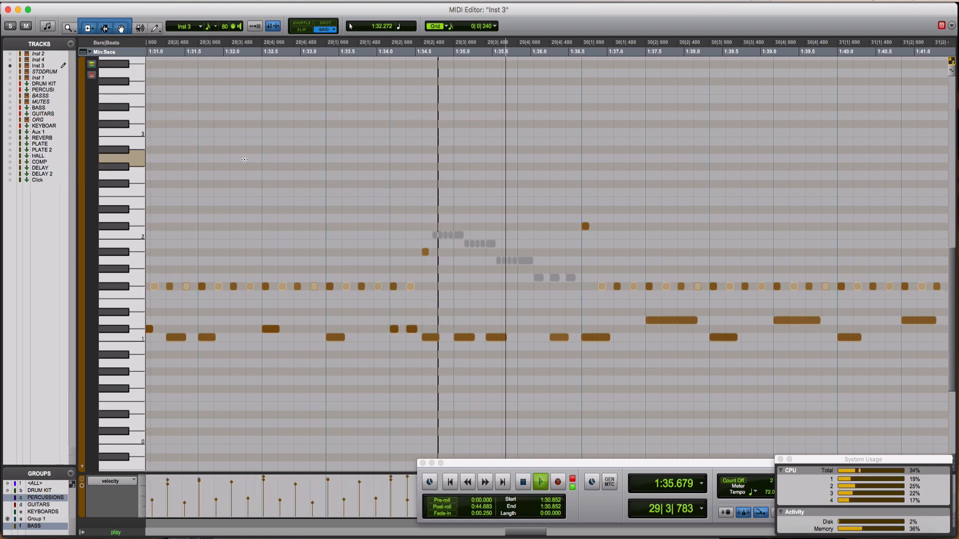
{"action": "key", "text": "space"}
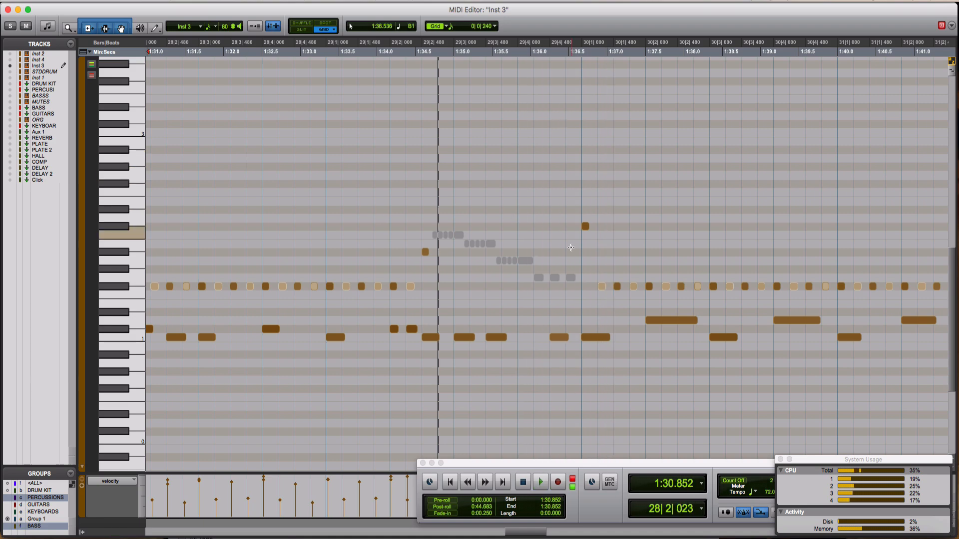
Unmute all tom notes of the fill starting at 29|2|640 and play from 1:31.595 into the second chorus
{"action": "left_click_drag", "start_coordinate": [572, 232], "coordinate": [436, 285]}
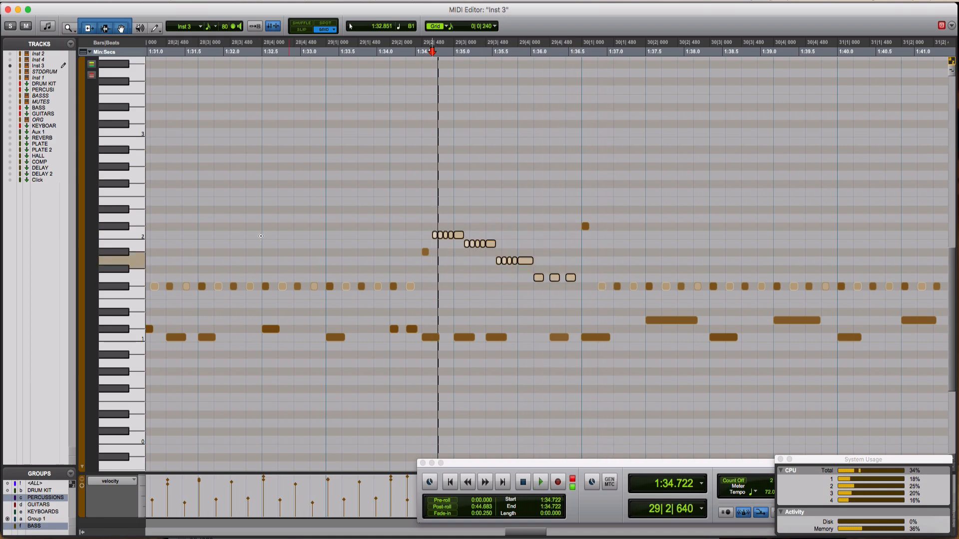
{"action": "left_click", "coordinate": [240, 226]}
{"action": "left_click", "coordinate": [192, 215]}
{"action": "key", "text": "space"}
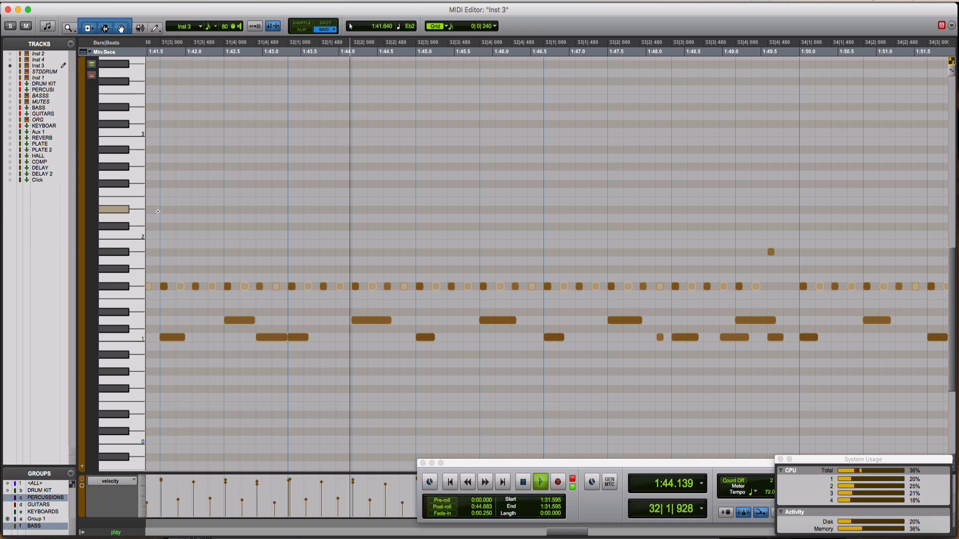
{"action": "key", "text": "r"}
{"action": "key", "text": "r"}
{"action": "key", "text": "r"}
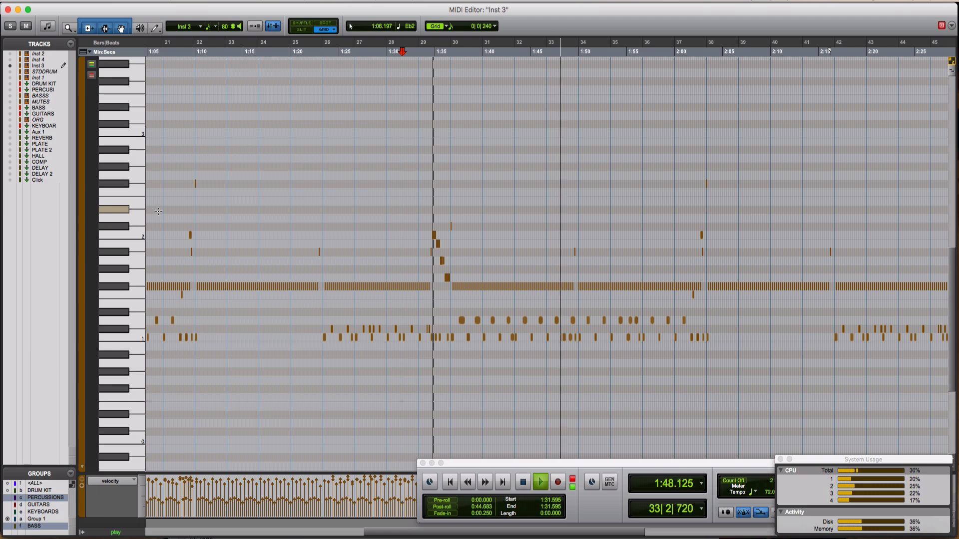
Stop playback and close the MIDI Editor for the Inst 3 track to return to the session's Edit window
{"action": "key", "text": "space"}
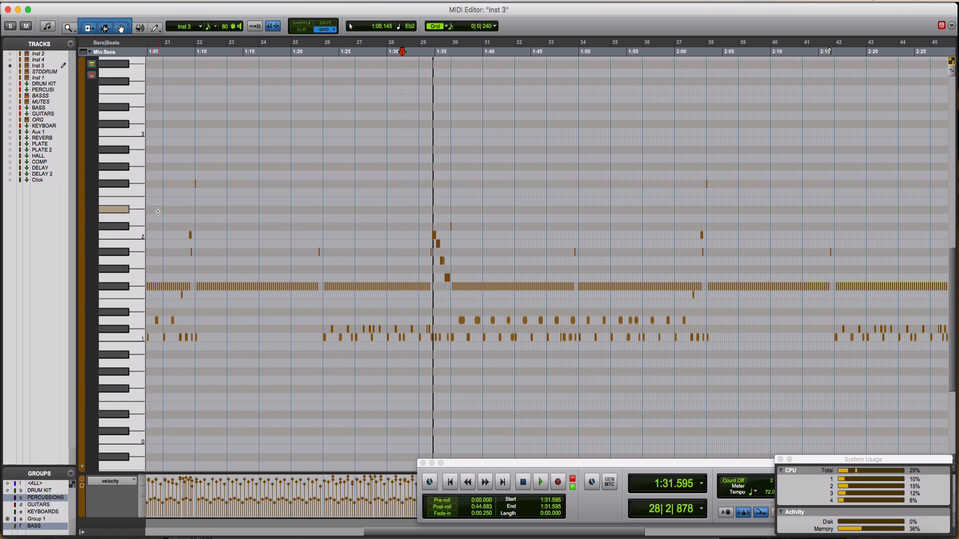
{"action": "left_click", "coordinate": [8, 10]}
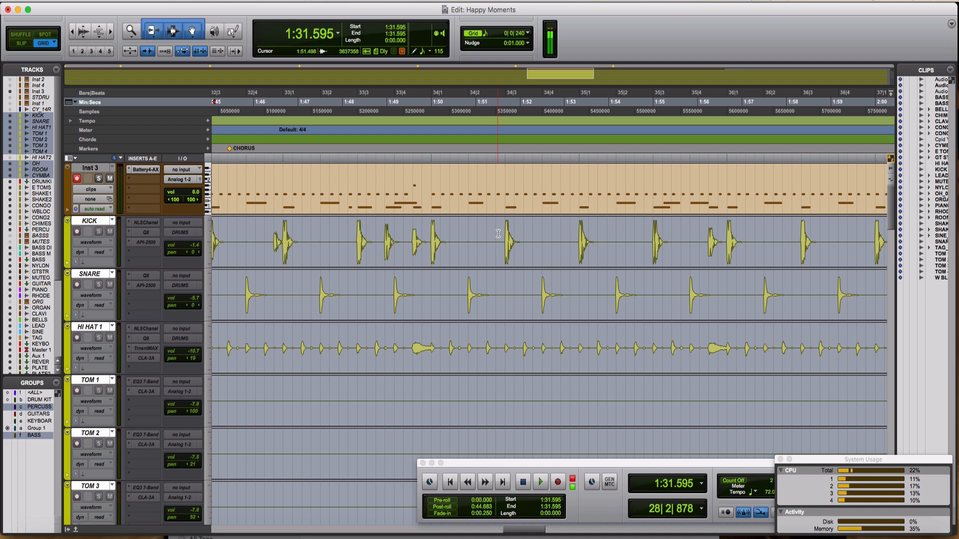
Place the playback start at 1:51.666 on the KICK track and play the chorus from there
{"action": "left_click_drag", "start_coordinate": [505, 242], "coordinate": [545, 238]}
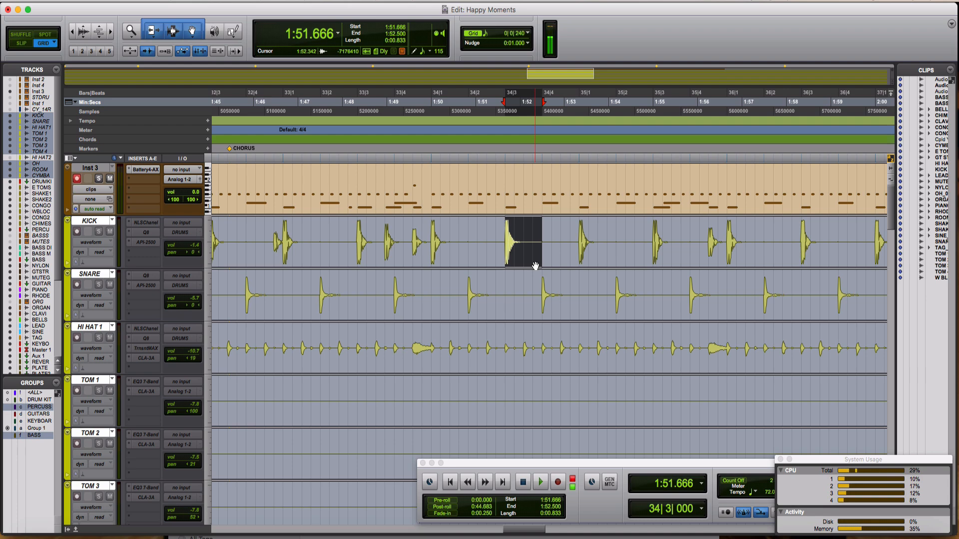
{"action": "key", "text": "space"}
{"action": "left_click", "coordinate": [510, 241]}
{"action": "key", "text": "space"}
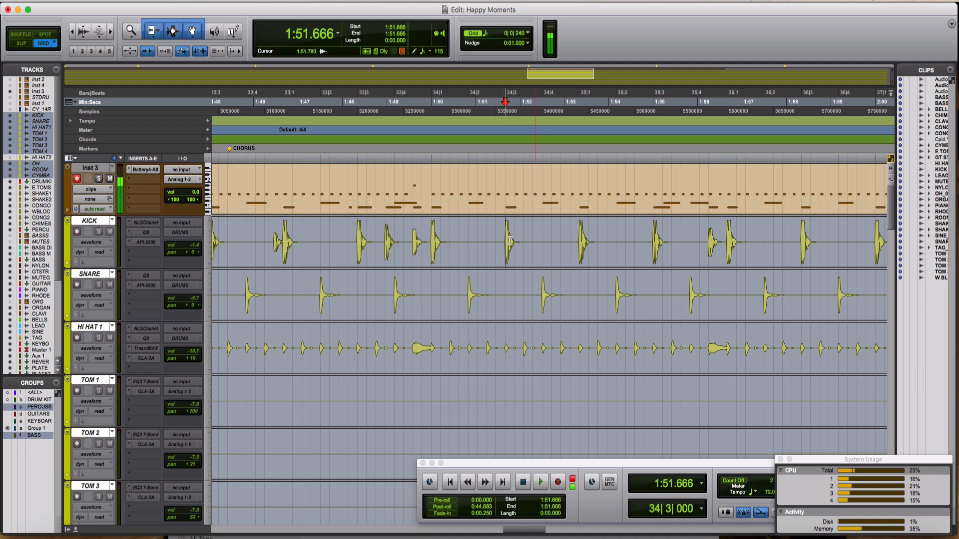
{"action": "key", "text": "space"}
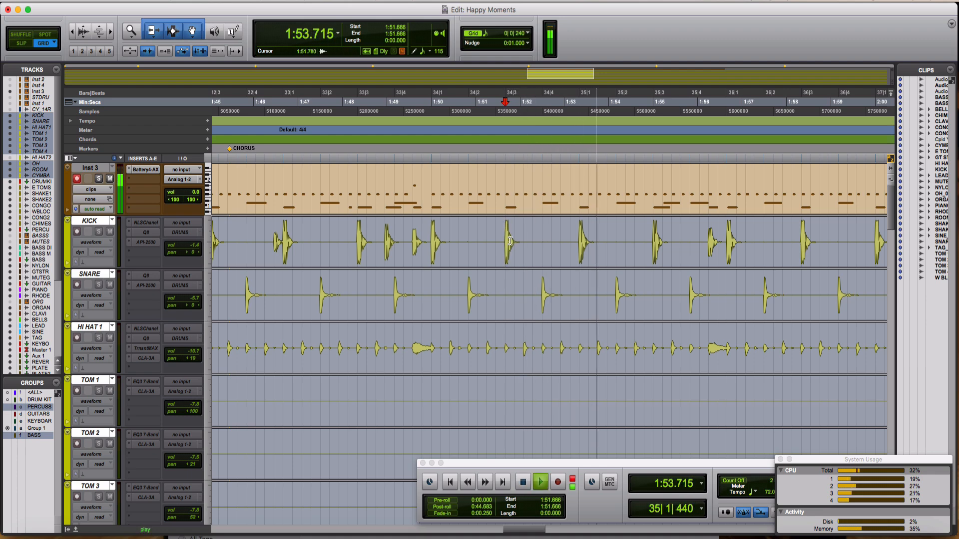
{"action": "key", "text": "super+bracketleft"}
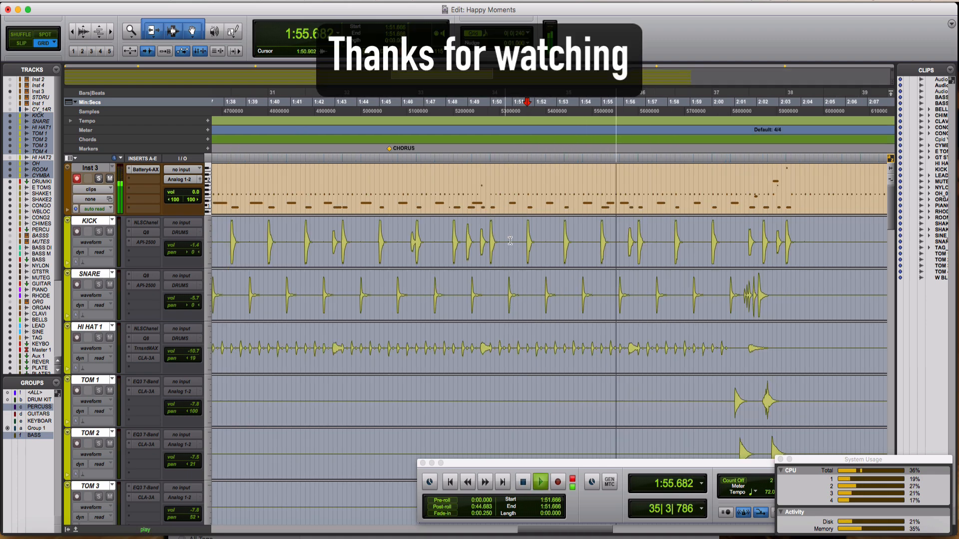